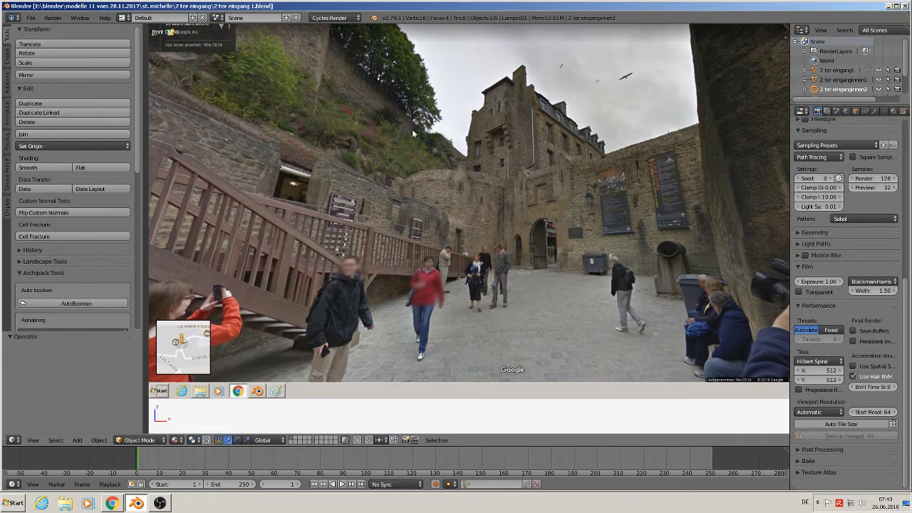
# Step: Examine the reference photos of the castle entrance, ending on the exterior view with the gate and stone wall
pyautogui.press('KP_Decimal')
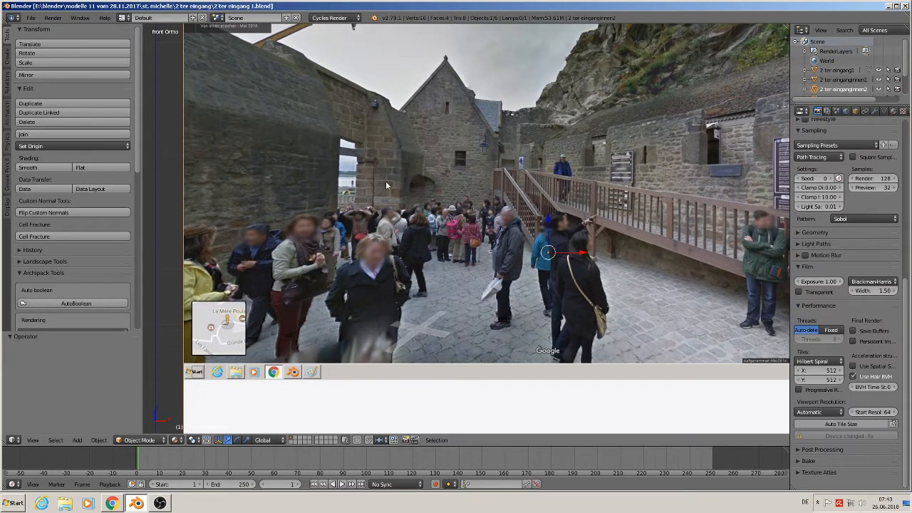
pyautogui.scroll(-4, 388, 282)
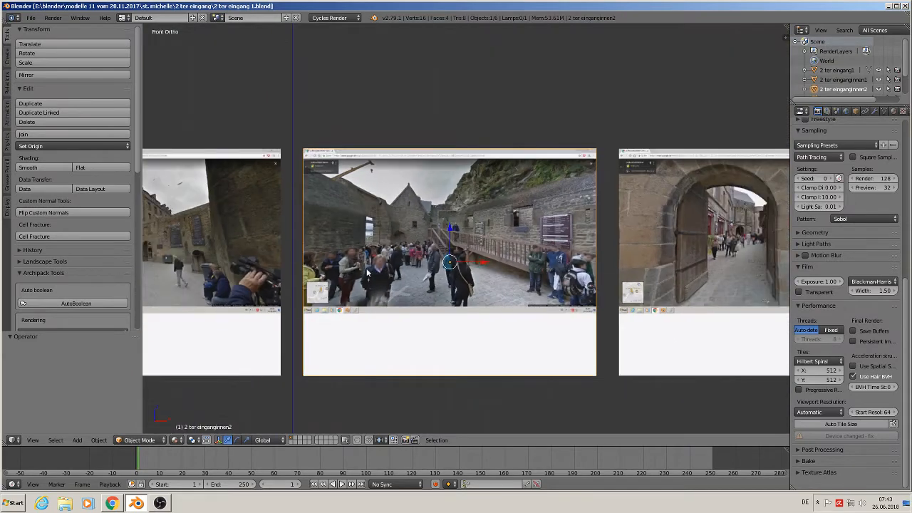
pyautogui.press('n')
pyautogui.scroll(-5, 732, 403)
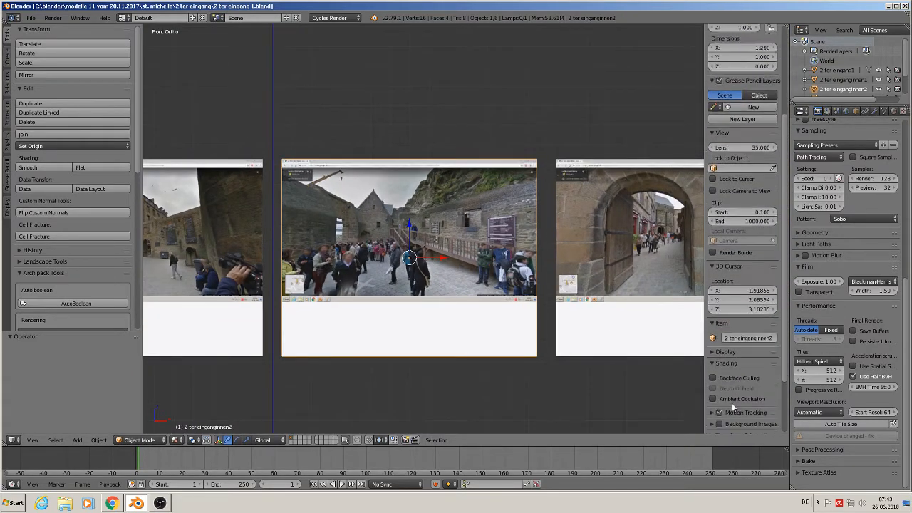
pyautogui.press('n')
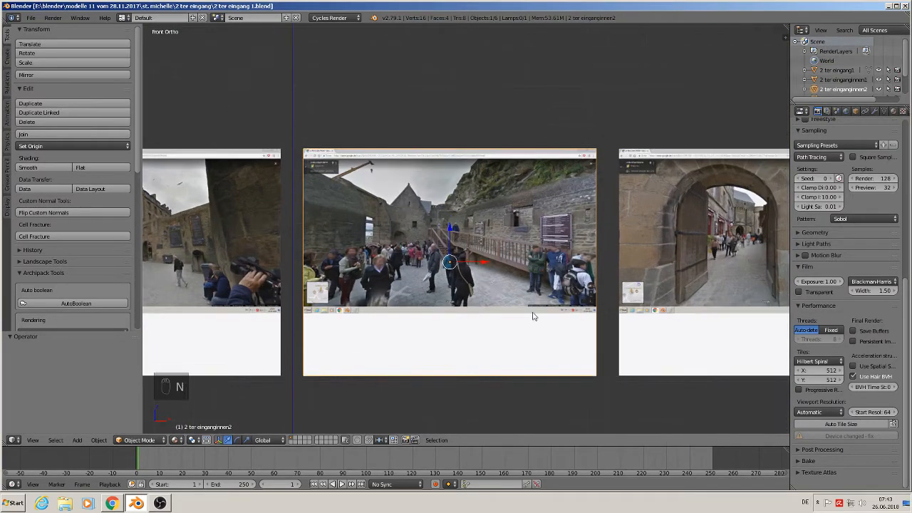
pyautogui.scroll(-4, 441, 269)
pyautogui.keyDown('shift'); pyautogui.moveTo(396, 243); pyautogui.dragTo(770, 183, button='middle'); pyautogui.keyUp('shift')
pyautogui.scroll(7, 666, 141)
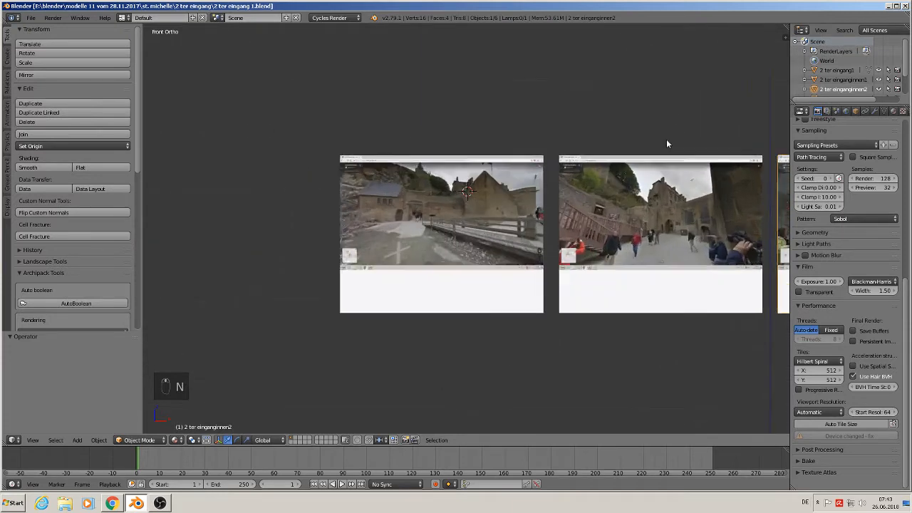
pyautogui.scroll(3, 402, 209)
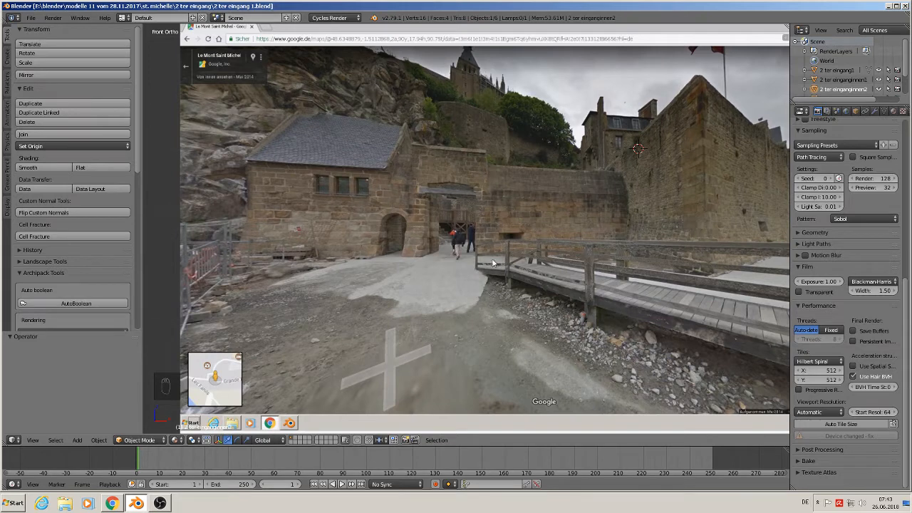
# Step: Add a cube on the photographed wall beside the gate and scale it down to about 0.077
pyautogui.click(541, 218)
pyautogui.click(77, 440)
pyautogui.moveTo(85, 429)
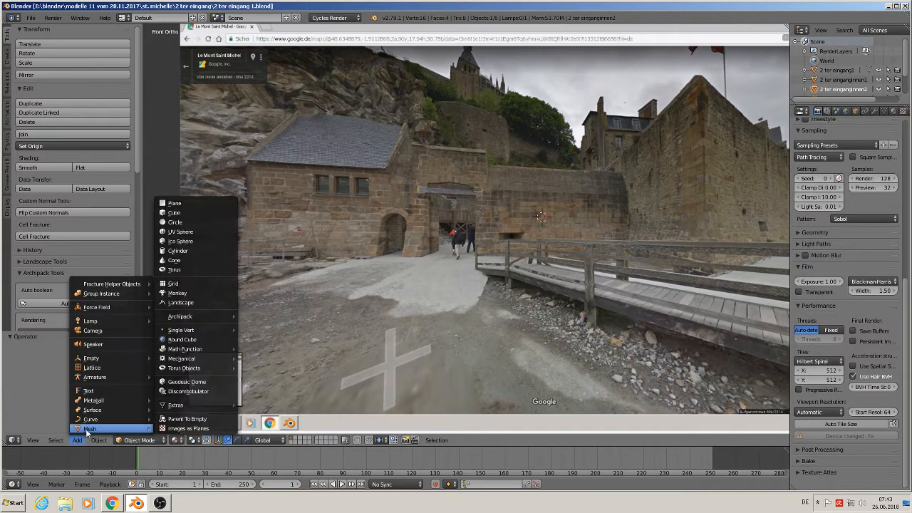
pyautogui.click(206, 212)
pyautogui.press('s')
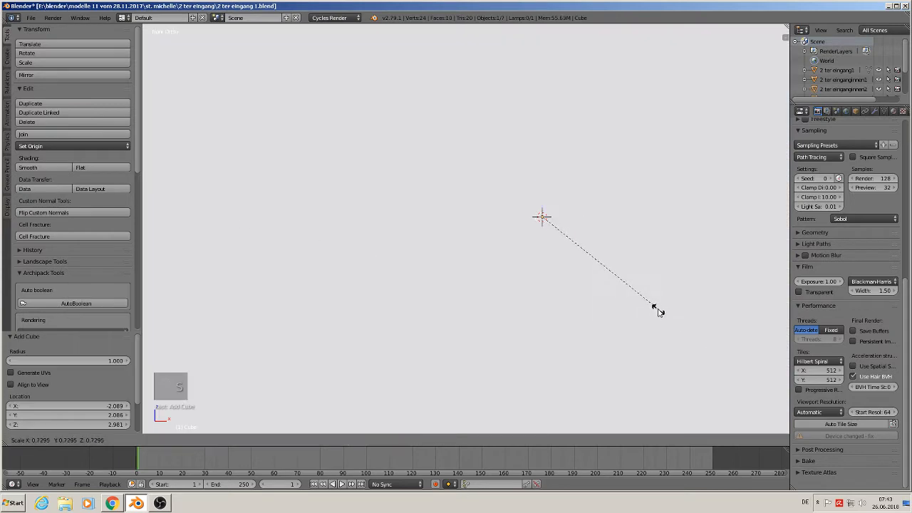
pyautogui.click(560, 214)
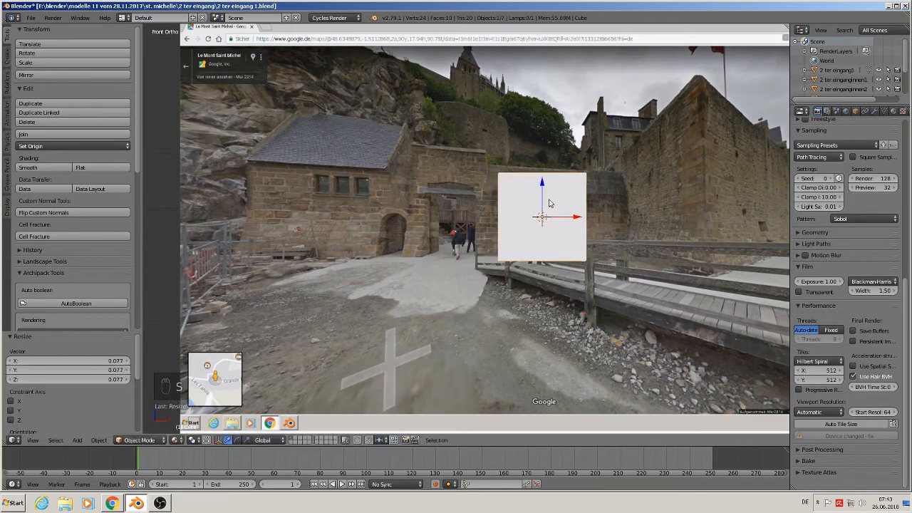
# Step: Lower the cube about 0.016 and resize it to about 0.8 overall and 1.8 along X
pyautogui.moveTo(546, 186); pyautogui.dragTo(546, 196)
pyautogui.press('s')
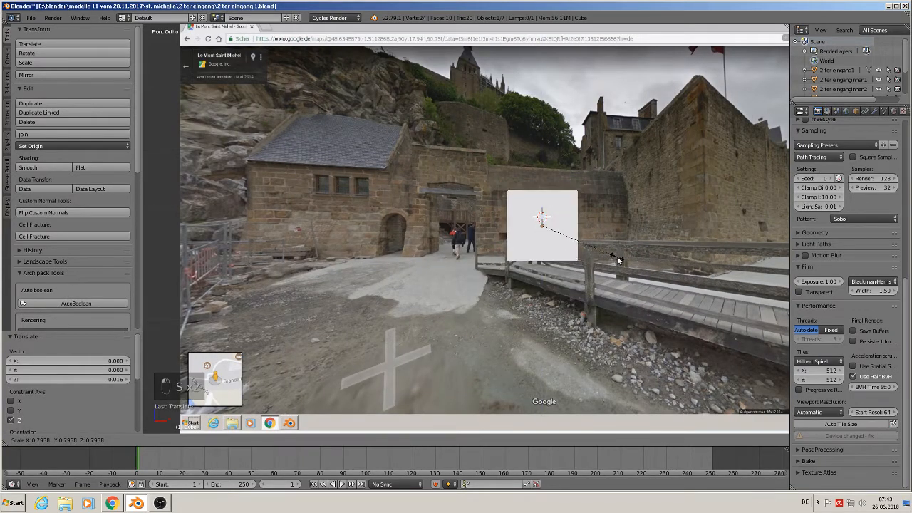
pyautogui.click(618, 261)
pyautogui.press('s')
pyautogui.press('x')
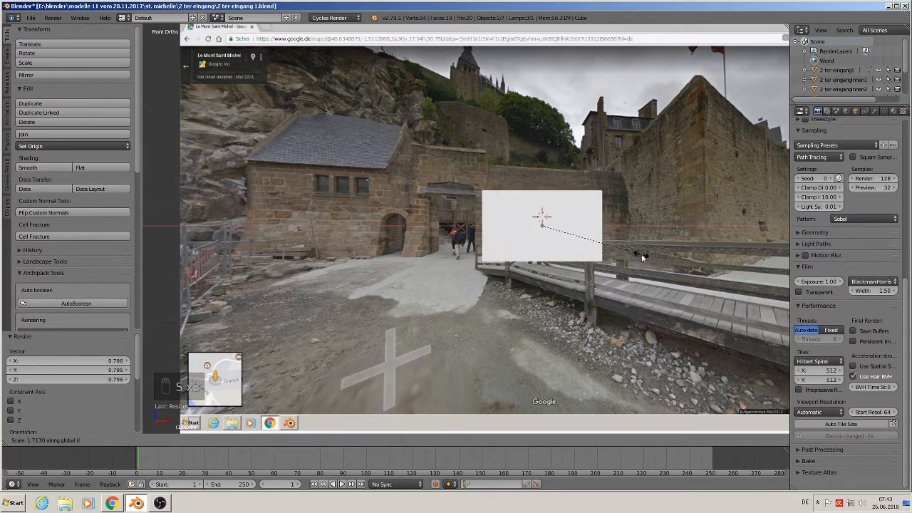
pyautogui.click(647, 255)
# Step: Shift the block about 0.025 along X and widen it by a factor of about 1.066 along X
pyautogui.press('g')
pyautogui.press('x')
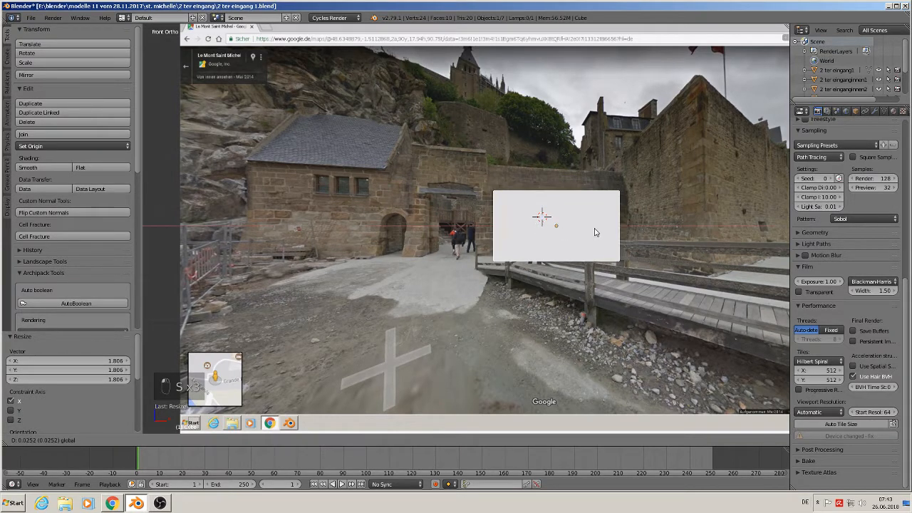
pyautogui.click(596, 231)
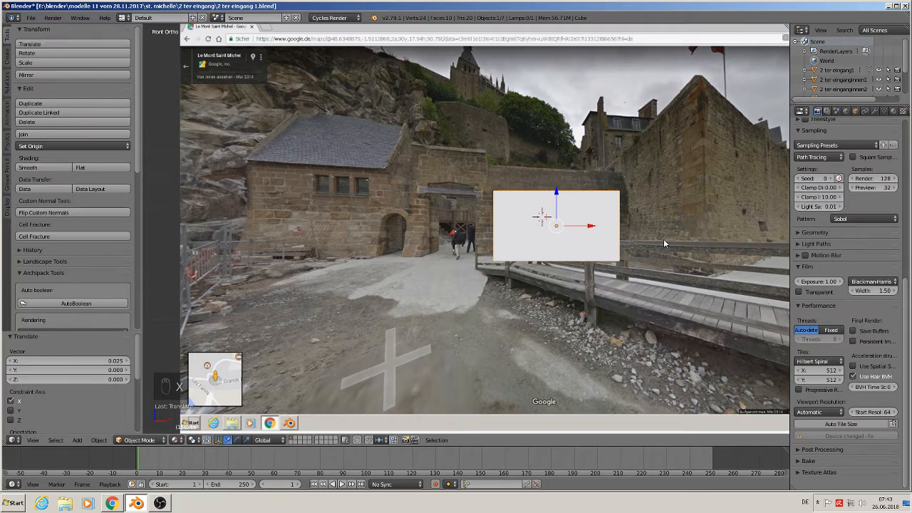
pyautogui.press('s')
pyautogui.click(669, 240)
# Step: Move the block about -0.153 along Y, in front of the photo, and thin it to about 0.3 along Y
pyautogui.moveTo(669, 240); pyautogui.dragTo(664, 333, button='middle')
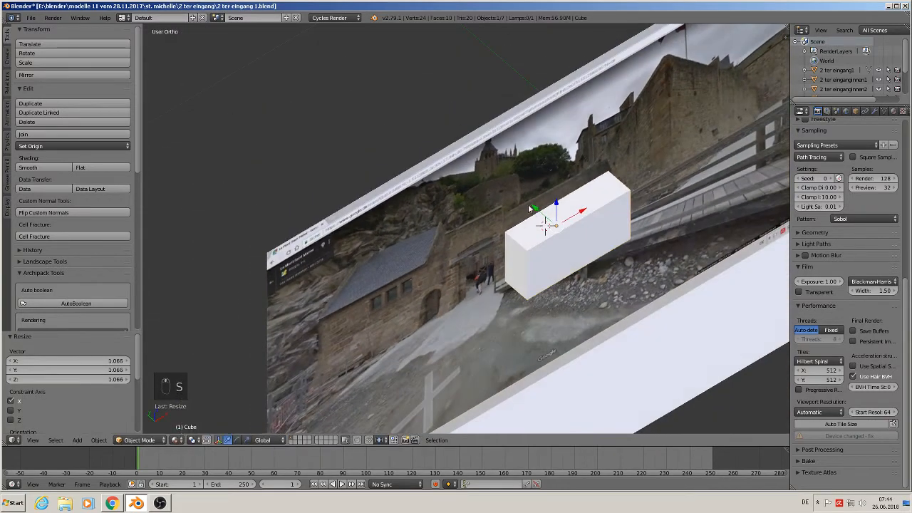
pyautogui.moveTo(536, 206); pyautogui.dragTo(592, 254)
pyautogui.press('s')
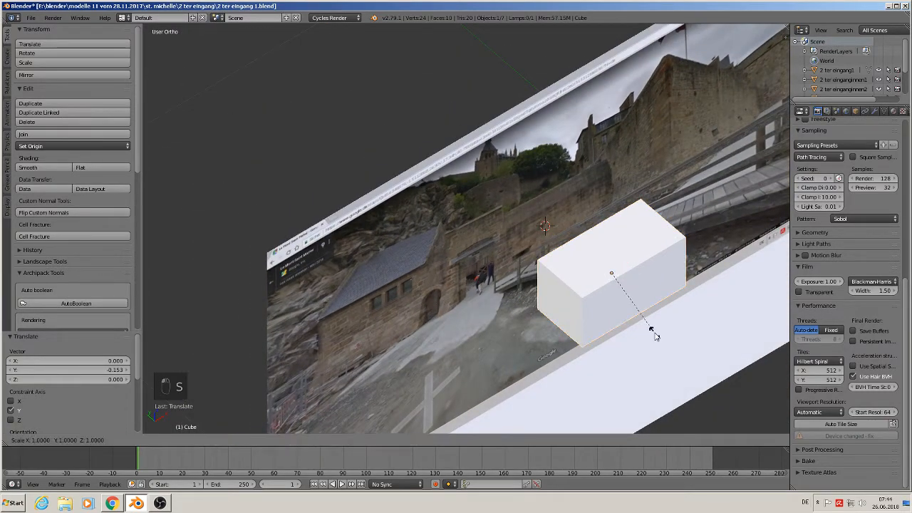
pyautogui.press('y')
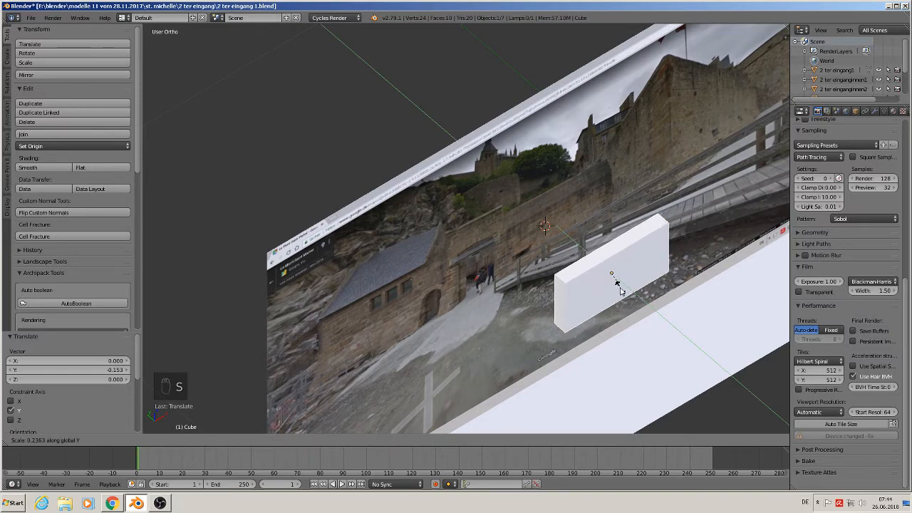
pyautogui.click(620, 293)
# Step: Add one centred lengthwise loop cut through the thickness of the wall block's mesh
pyautogui.moveTo(620, 292); pyautogui.dragTo(534, 160, button='middle')
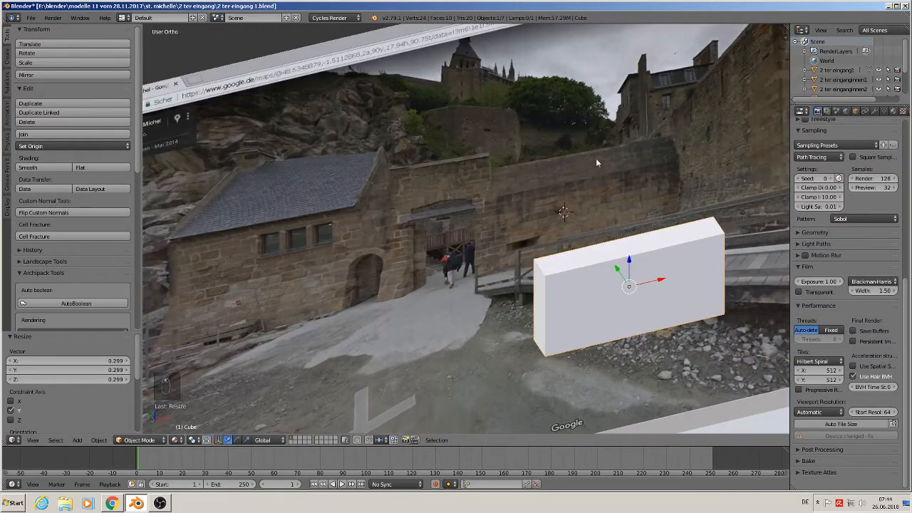
pyautogui.scroll(5, 573, 283)
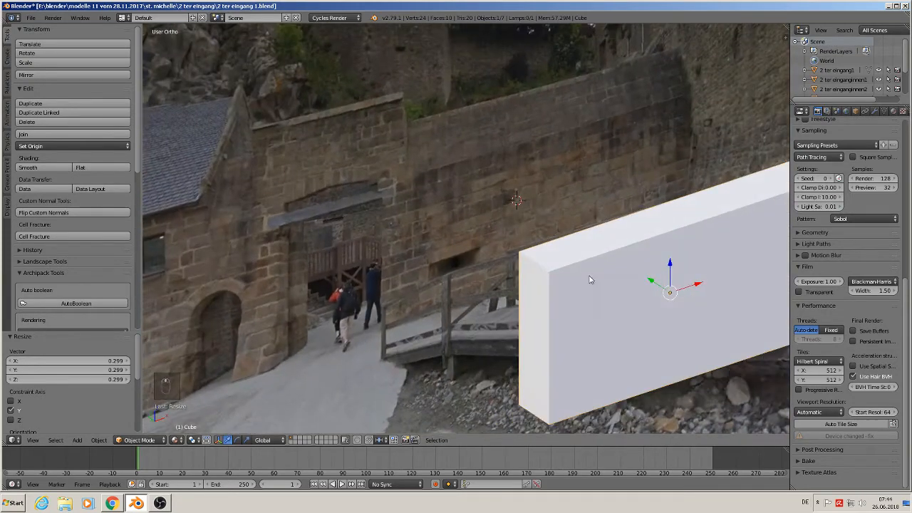
pyautogui.press('Tab')
pyautogui.keyDown('shift'); pyautogui.moveTo(586, 275); pyautogui.dragTo(388, 307, button='middle'); pyautogui.keyUp('shift')
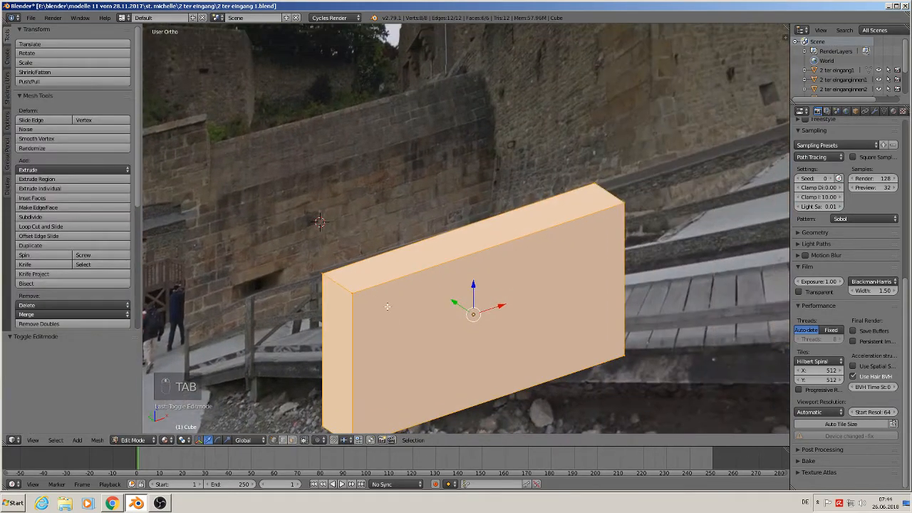
pyautogui.hotkey('ctrl', 'r')
pyautogui.click(341, 284)
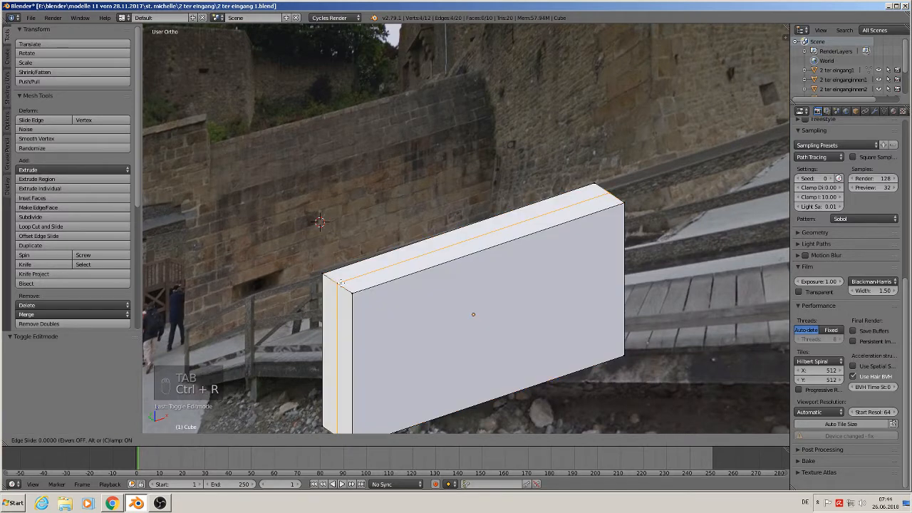
pyautogui.rightClick(341, 284)
# Step: Raise the middle edge on top of the block about 0.026 along Z to form a ridge
pyautogui.rightClick(341, 281)
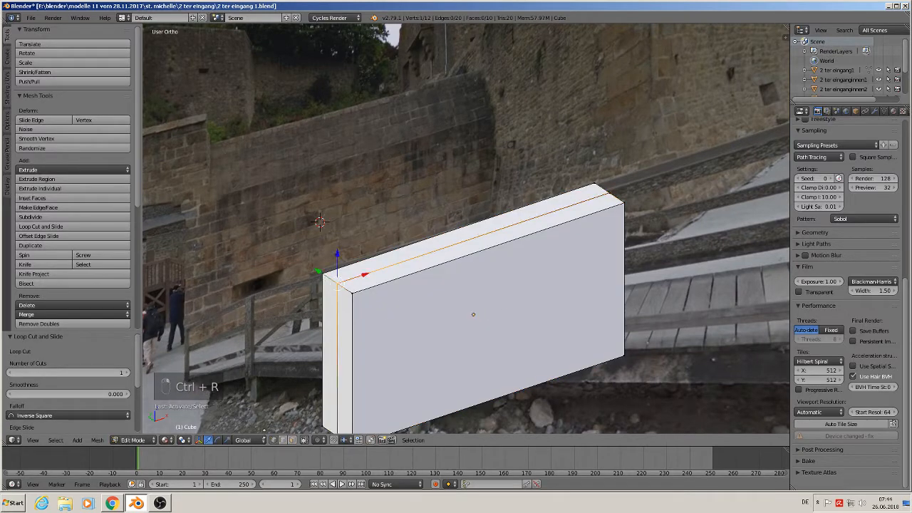
pyautogui.click(283, 441)
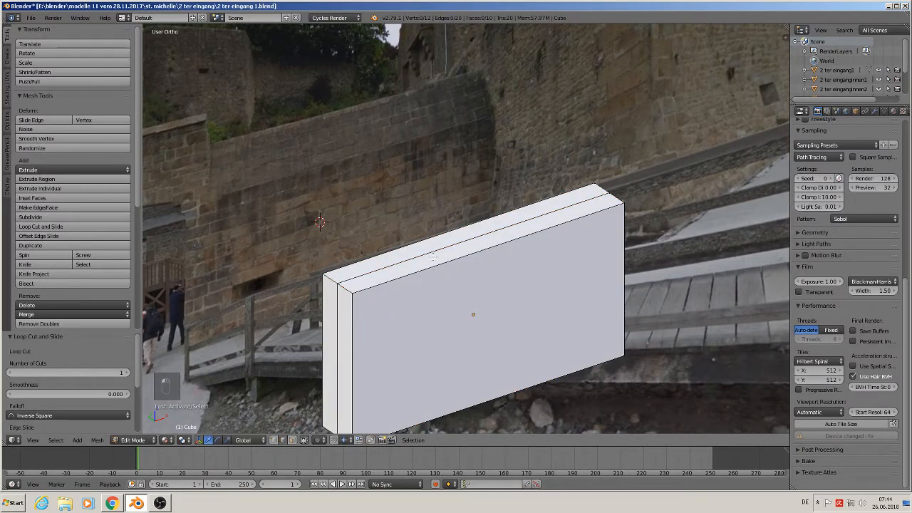
pyautogui.rightClick(433, 255)
pyautogui.moveTo(475, 208); pyautogui.dragTo(474, 176)
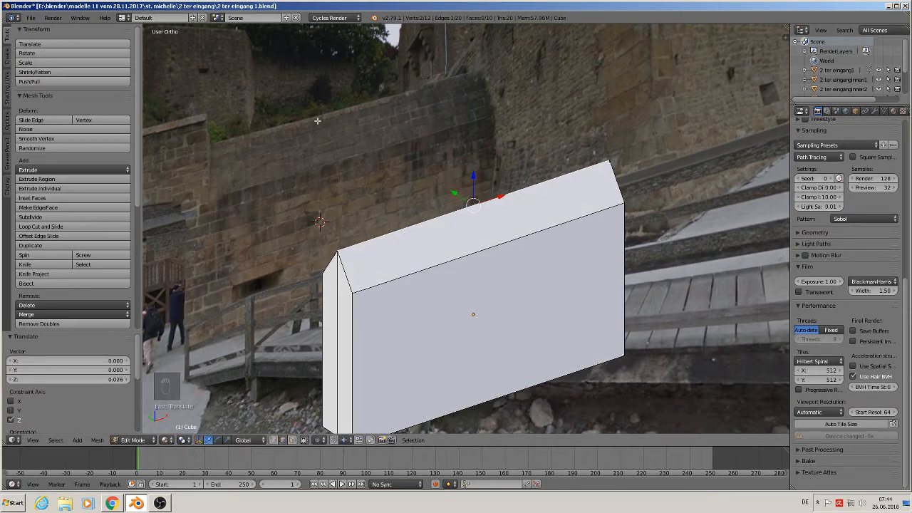
# Step: Bevel the ridge edge of the wall block narrowly with 3 segments, leaving nothing selected
pyautogui.moveTo(448, 297); pyautogui.dragTo(421, 278, button='middle')
pyautogui.scroll(-2, 418, 325)
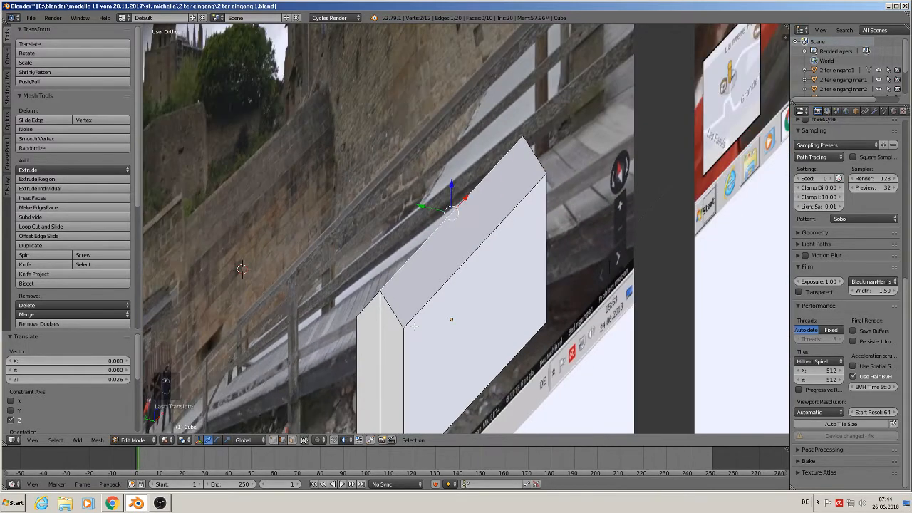
pyautogui.hotkey('ctrl', 'b')
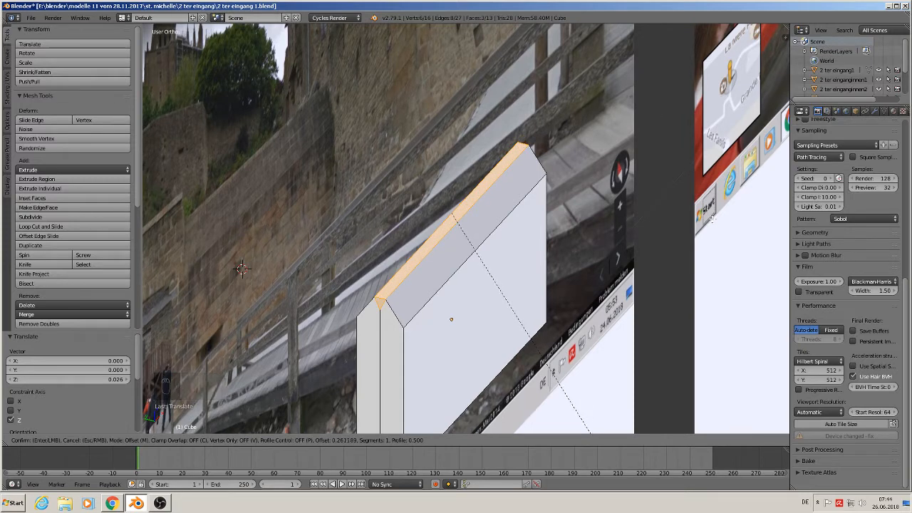
pyautogui.scroll(2, 242, 268)
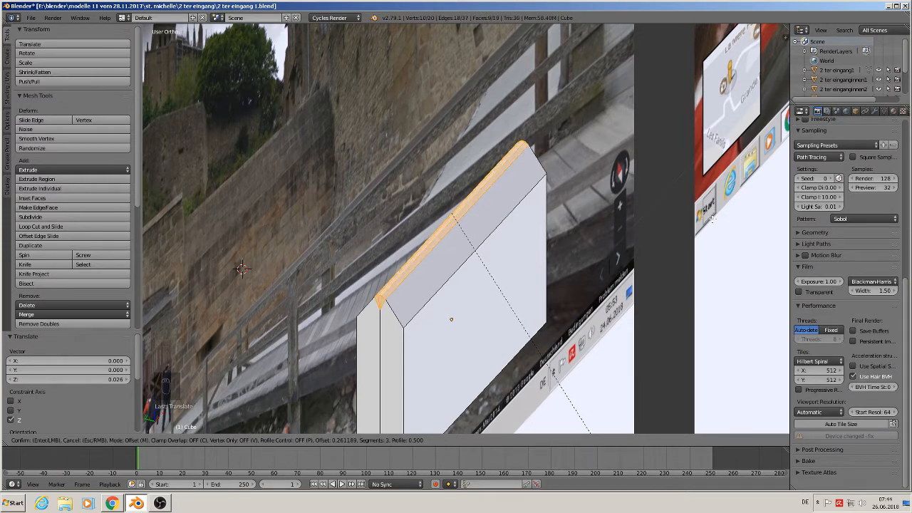
pyautogui.click(242, 269)
pyautogui.press('a')
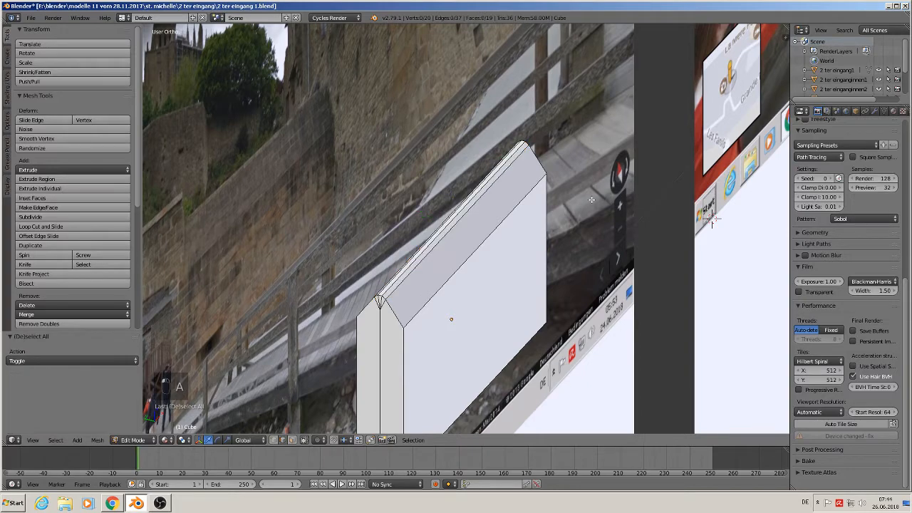
# Step: Apply smooth shading to the wall block object and move it about -0.073 along Y, away from the photo
pyautogui.press('Tab')
pyautogui.moveTo(566, 161); pyautogui.dragTo(396, 161, button='middle')
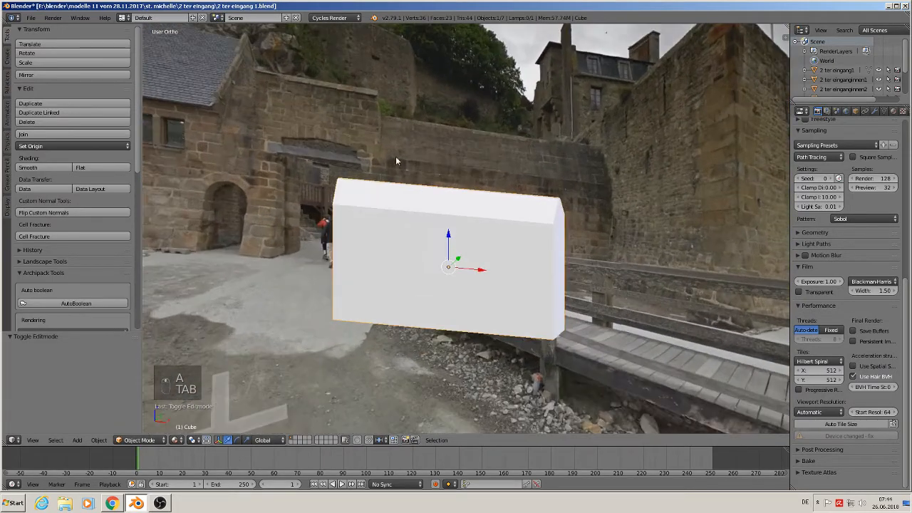
pyautogui.click(29, 167)
pyautogui.scroll(1, 340, 235)
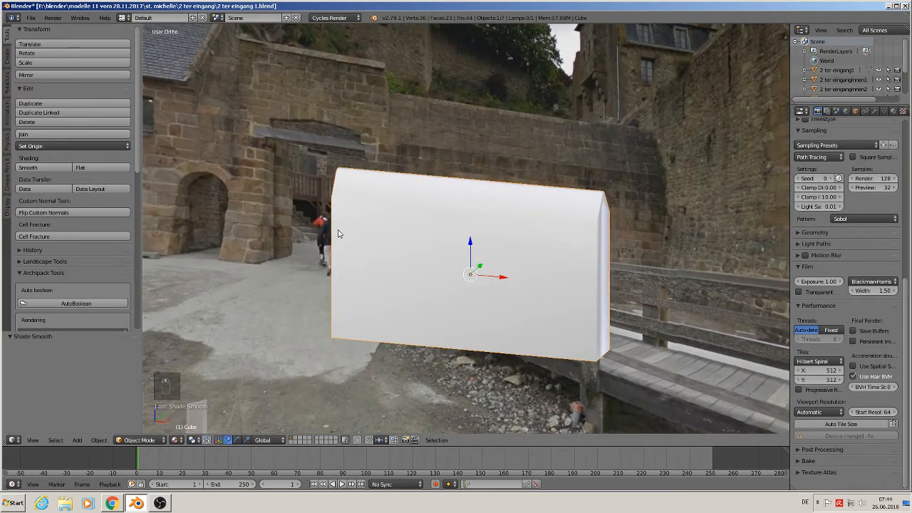
pyautogui.moveTo(339, 234); pyautogui.dragTo(253, 280, button='middle')
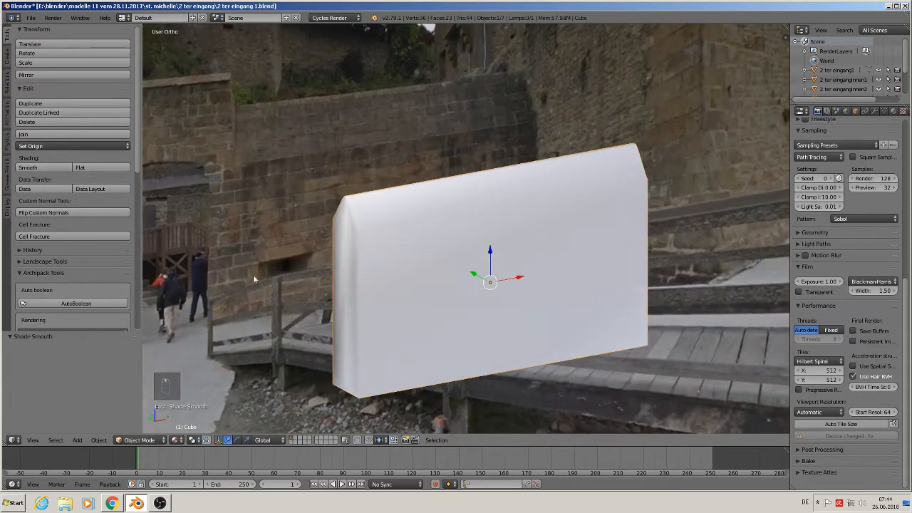
pyautogui.scroll(1, 458, 287)
pyautogui.scroll(-1, 461, 287)
pyautogui.scroll(-1, 461, 287)
pyautogui.moveTo(475, 276); pyautogui.dragTo(521, 294)
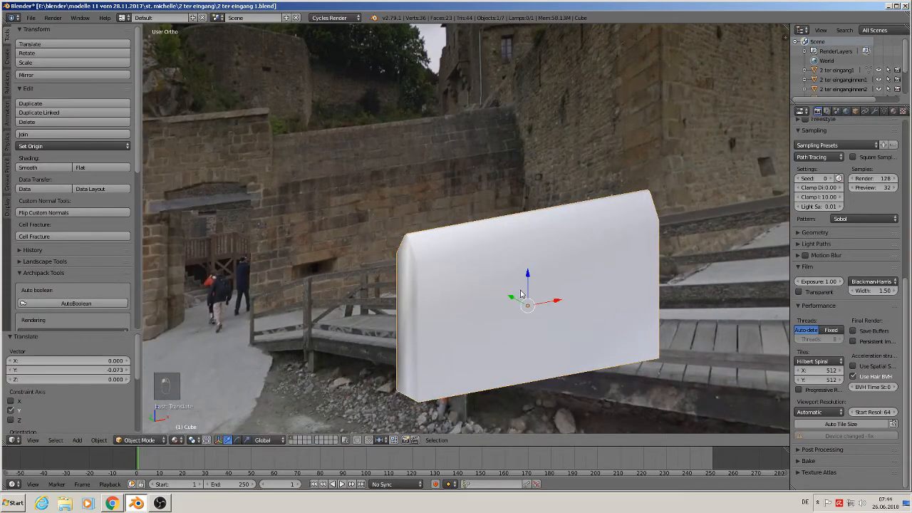
# Step: In the wall block's mesh, mark the outline edges of its -X end face as a seam
pyautogui.press('Tab')
pyautogui.scroll(3, 428, 260)
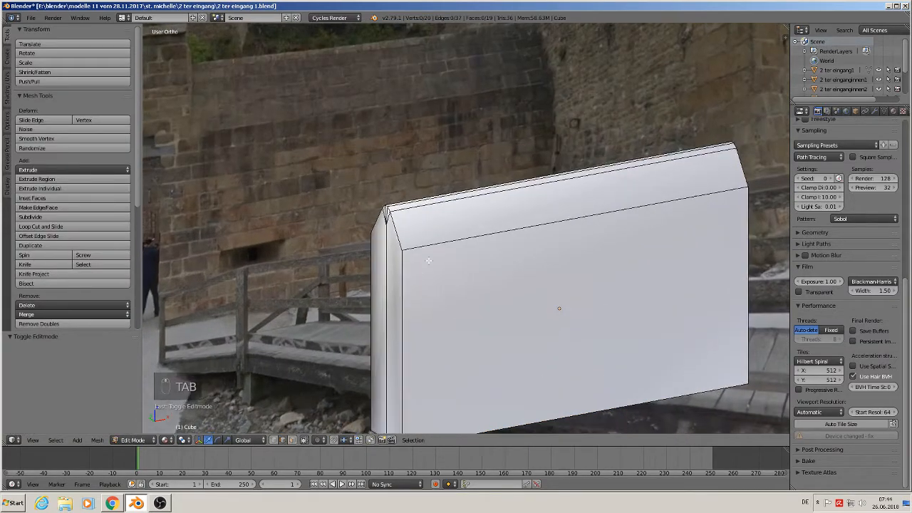
pyautogui.keyDown('shift'); pyautogui.moveTo(429, 261); pyautogui.dragTo(455, 228, button='middle'); pyautogui.keyUp('shift')
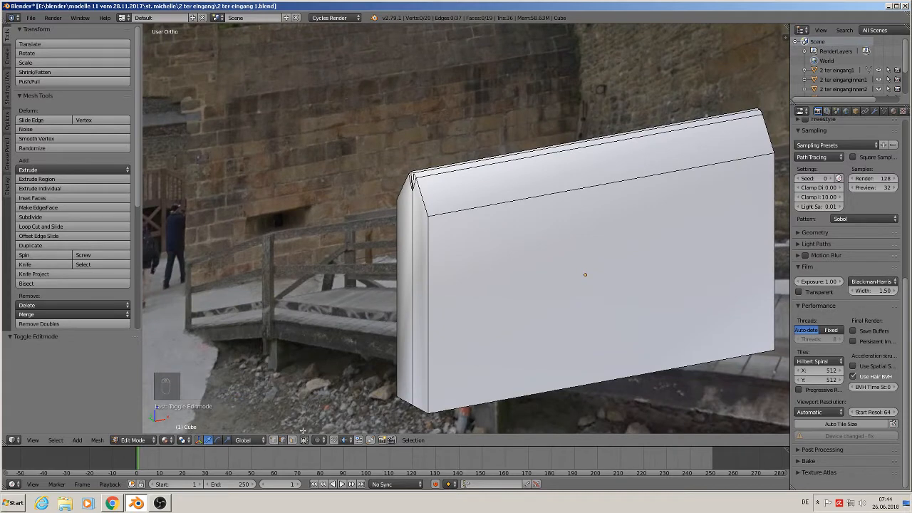
pyautogui.keyDown('alt'); pyautogui.rightClick(420, 194); pyautogui.keyUp('alt')
pyautogui.keyDown('alt'); pyautogui.keyDown('shift'); pyautogui.rightClick(403, 196); pyautogui.keyUp('shift'); pyautogui.keyUp('alt')
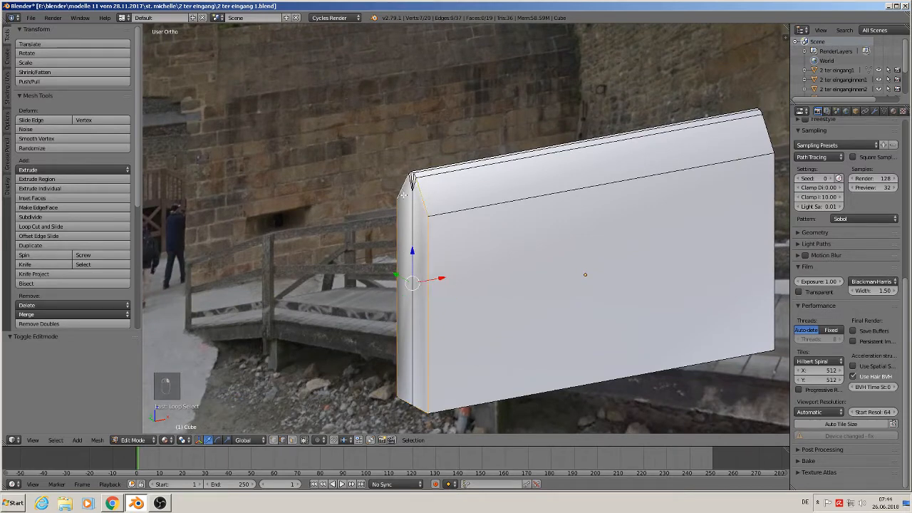
pyautogui.scroll(8, 420, 188)
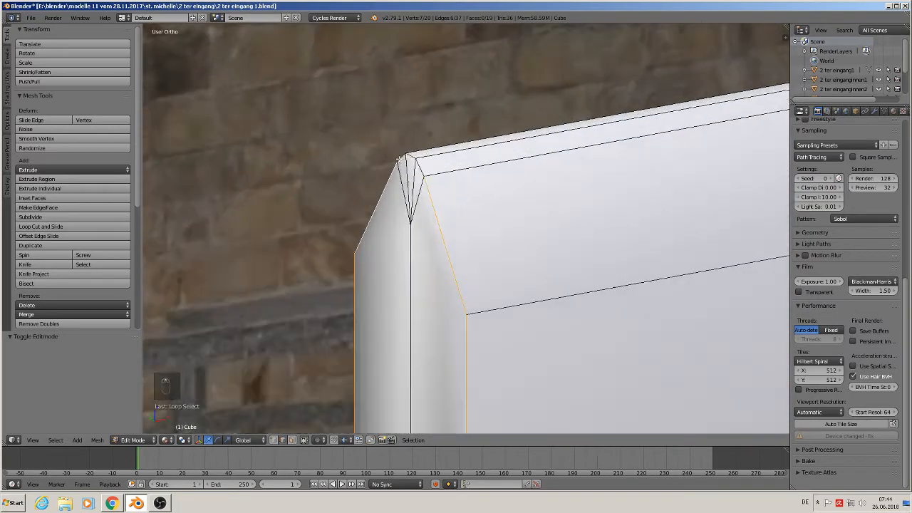
pyautogui.keyDown('alt'); pyautogui.keyDown('shift'); pyautogui.rightClick(422, 165); pyautogui.keyUp('shift'); pyautogui.keyUp('alt')
pyautogui.scroll(-3, 385, 189)
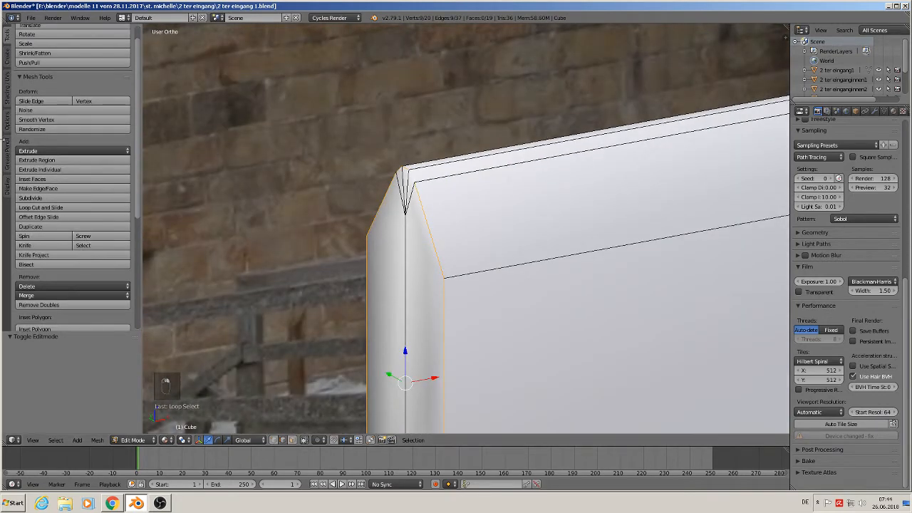
pyautogui.click(7, 96)
pyautogui.click(32, 180)
pyautogui.scroll(-6, 387, 186)
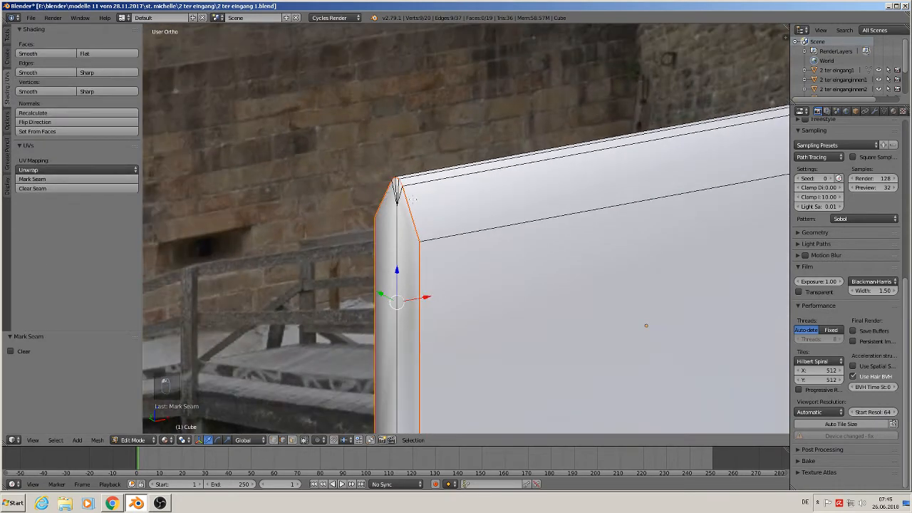
# Step: Mark the outline edges of the wall block's opposite, +X end face as a seam
pyautogui.keyDown('shift'); pyautogui.moveTo(615, 221); pyautogui.dragTo(461, 210, button='middle'); pyautogui.keyUp('shift')
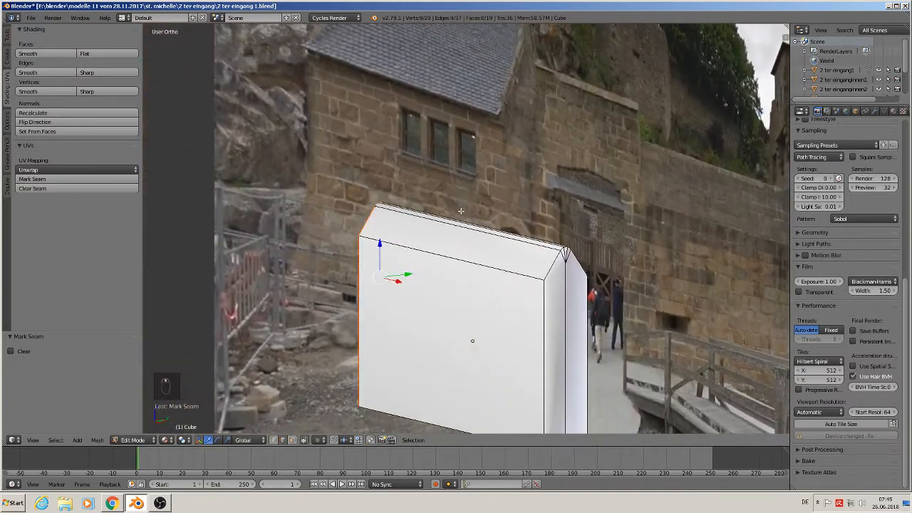
pyautogui.scroll(3, 543, 244)
pyautogui.keyDown('alt'); pyautogui.rightClick(570, 281); pyautogui.keyUp('alt')
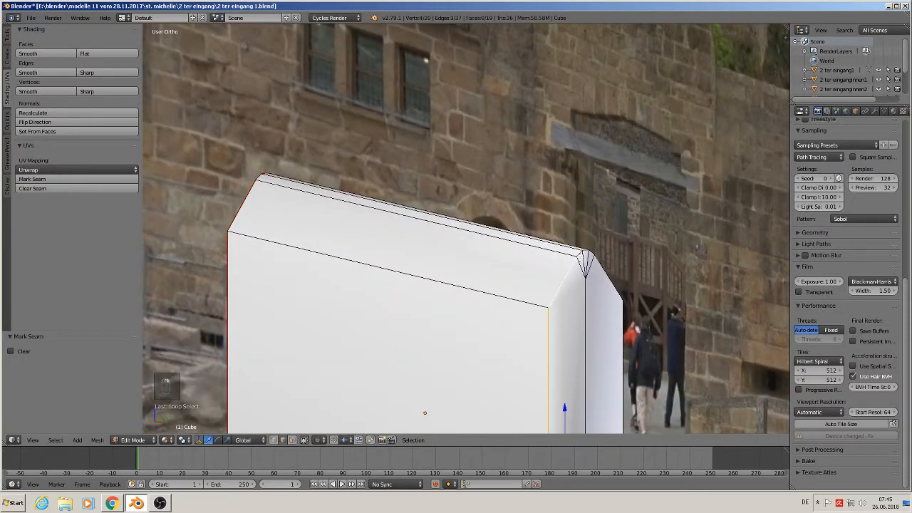
pyautogui.keyDown('alt'); pyautogui.keyDown('shift'); pyautogui.rightClick(584, 262); pyautogui.keyUp('shift'); pyautogui.keyUp('alt')
pyautogui.keyDown('alt'); pyautogui.rightClick(580, 253); pyautogui.keyUp('alt')
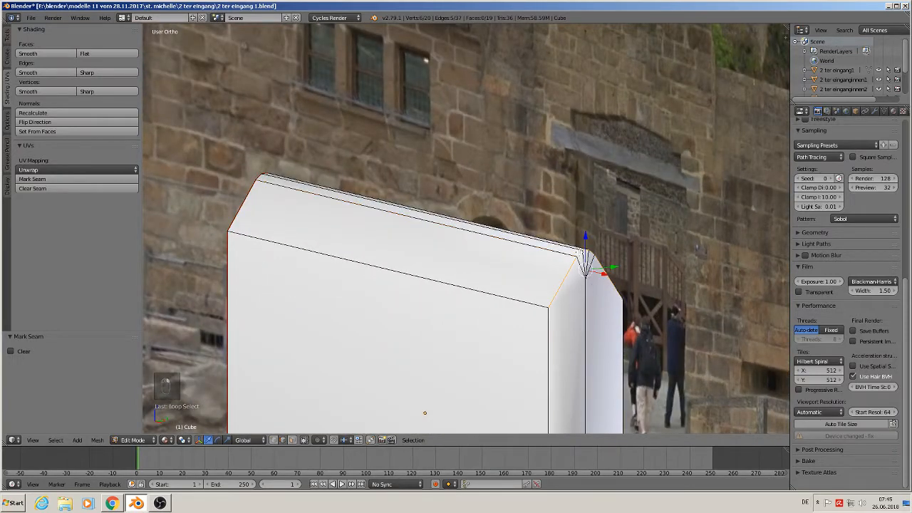
pyautogui.keyDown('shift'); pyautogui.rightClick(612, 288); pyautogui.keyUp('shift')
pyautogui.keyDown('alt'); pyautogui.keyDown('shift'); pyautogui.rightClick(616, 290); pyautogui.keyUp('shift'); pyautogui.keyUp('alt')
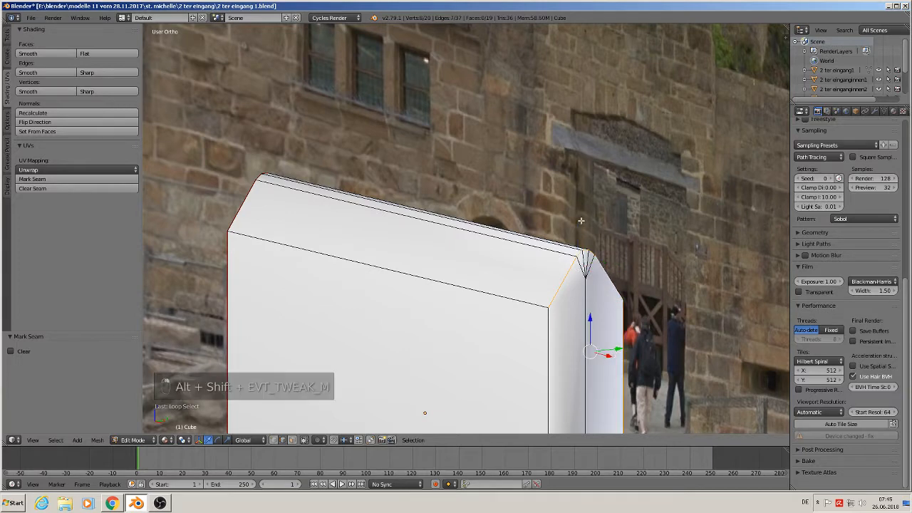
pyautogui.keyDown('shift'); pyautogui.moveTo(596, 418); pyautogui.dragTo(577, 152, button='middle'); pyautogui.keyUp('shift')
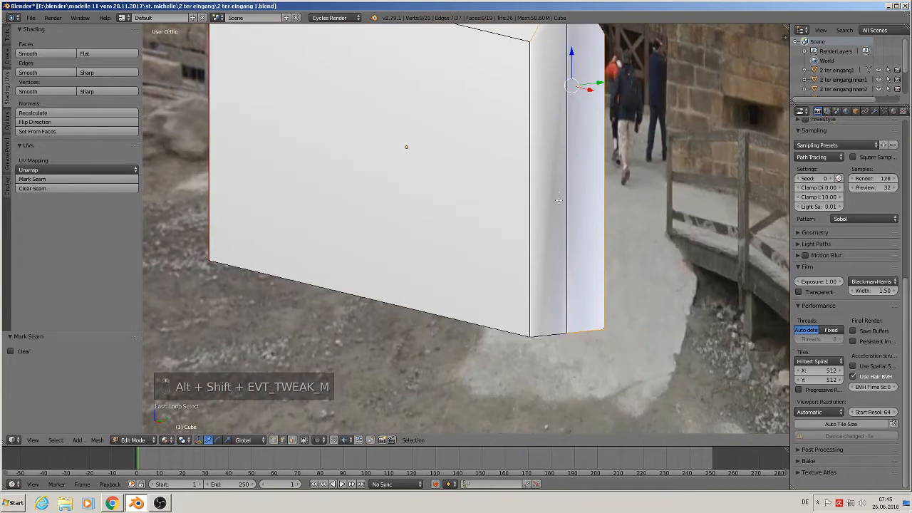
pyautogui.keyDown('alt'); pyautogui.keyDown('shift'); pyautogui.rightClick(536, 243); pyautogui.keyUp('shift'); pyautogui.keyUp('alt')
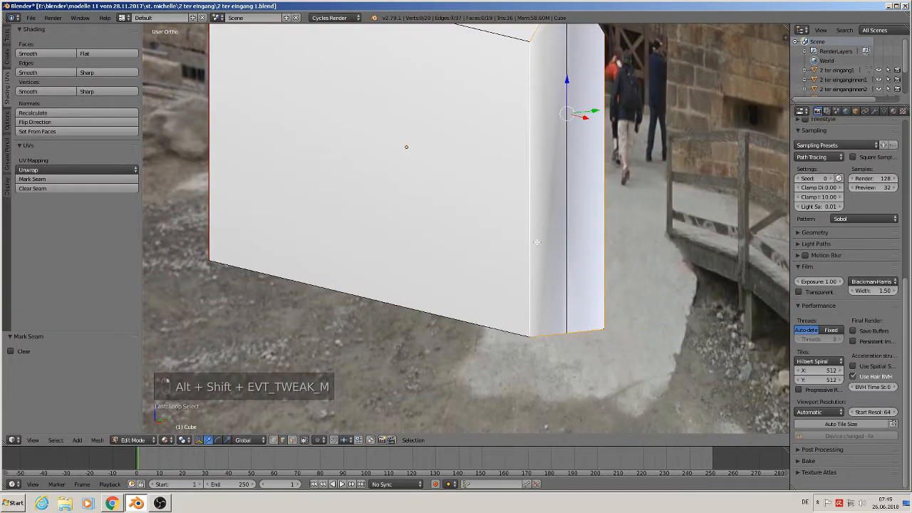
pyautogui.click(45, 184)
# Step: Mark the two long bottom edges of the wall block as seams
pyautogui.moveTo(428, 214); pyautogui.dragTo(461, 168, button='middle')
pyautogui.scroll(2, 462, 168)
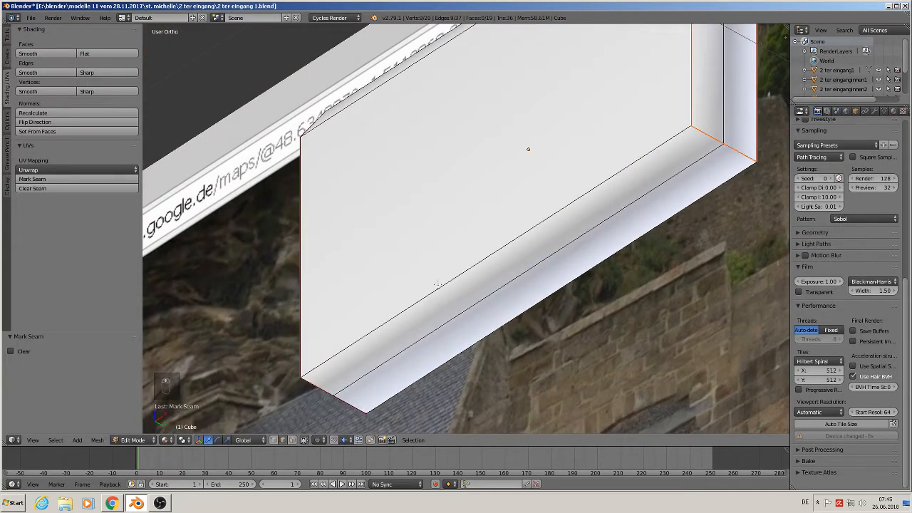
pyautogui.rightClick(460, 261)
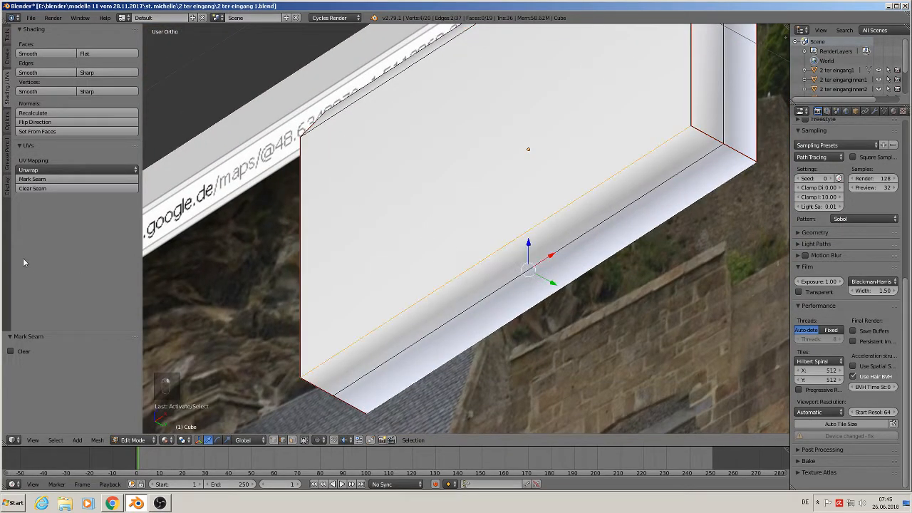
pyautogui.click(70, 183)
# Step: Mark as seams the two long edges where the sloped top meets the wall block's side faces
pyautogui.moveTo(187, 258); pyautogui.dragTo(308, 353, button='middle')
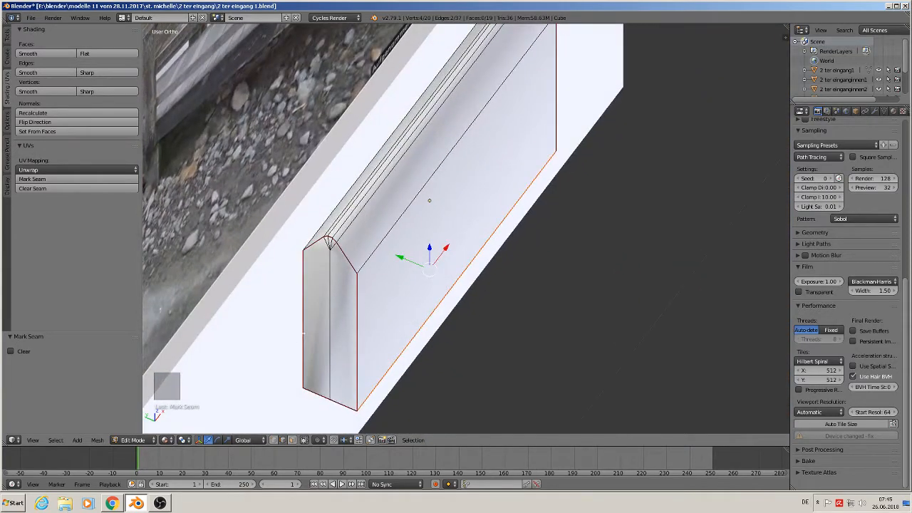
pyautogui.moveTo(352, 286); pyautogui.dragTo(456, 376, button='middle')
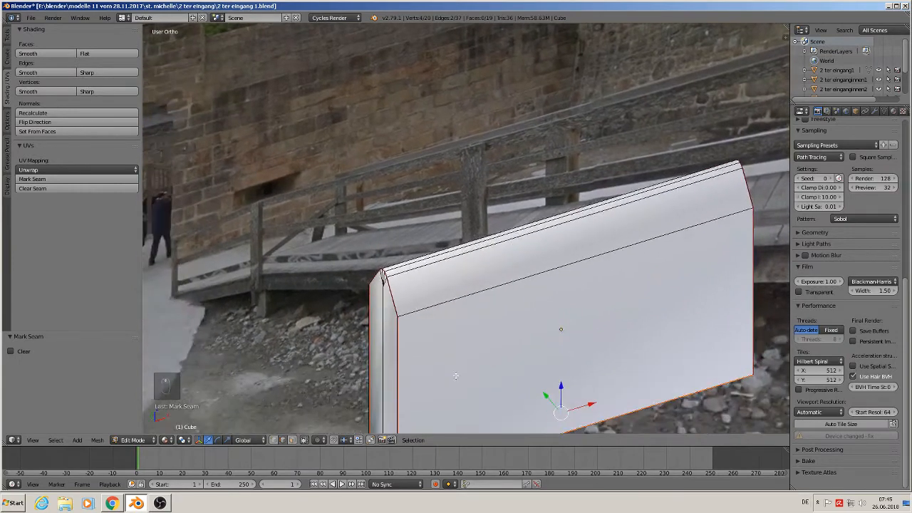
pyautogui.rightClick(442, 305)
pyautogui.moveTo(442, 304); pyautogui.dragTo(526, 304, button='middle')
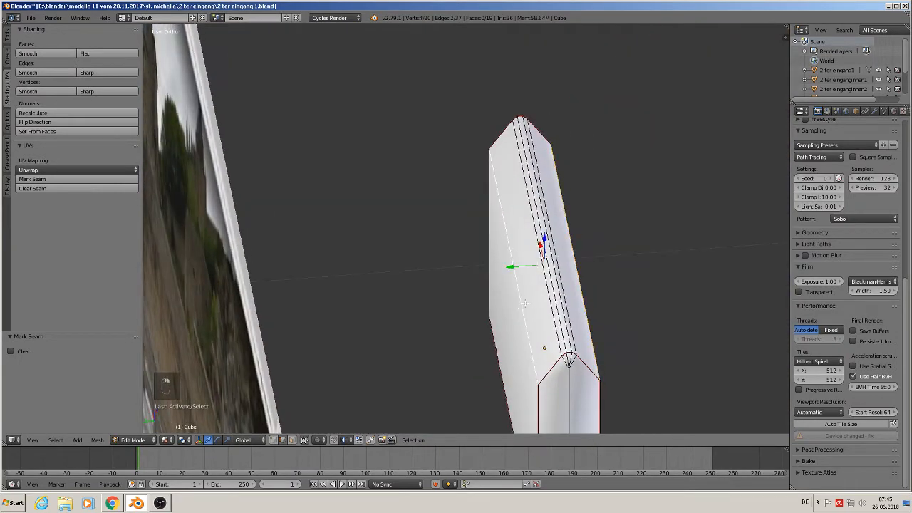
pyautogui.click(57, 179)
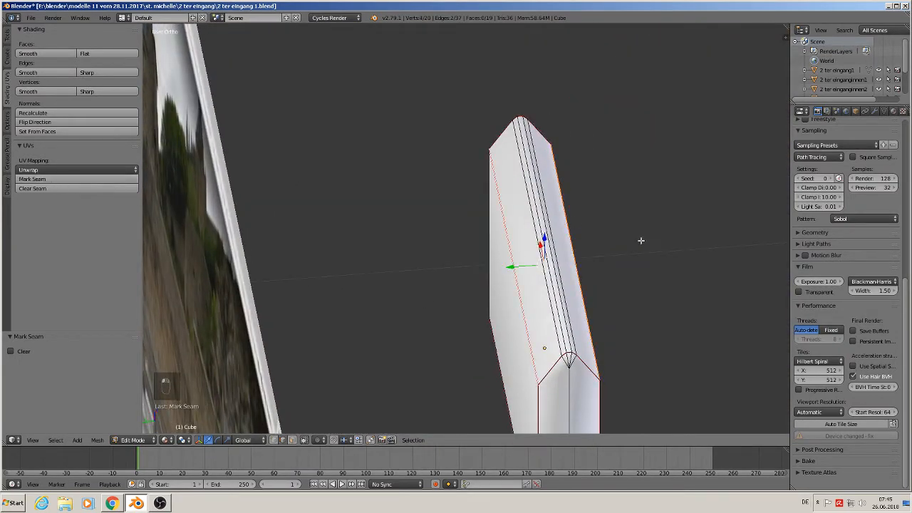
# Step: Leave mesh editing and apply the wall block's rotation and scale
pyautogui.moveTo(641, 240); pyautogui.dragTo(517, 228, button='middle')
pyautogui.press('a')
pyautogui.press('Tab')
pyautogui.scroll(-3, 517, 229)
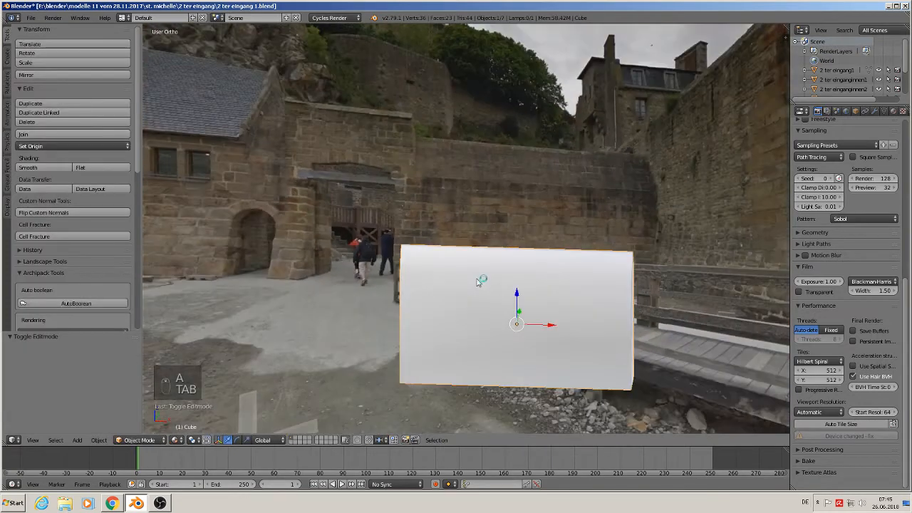
pyautogui.click(99, 439)
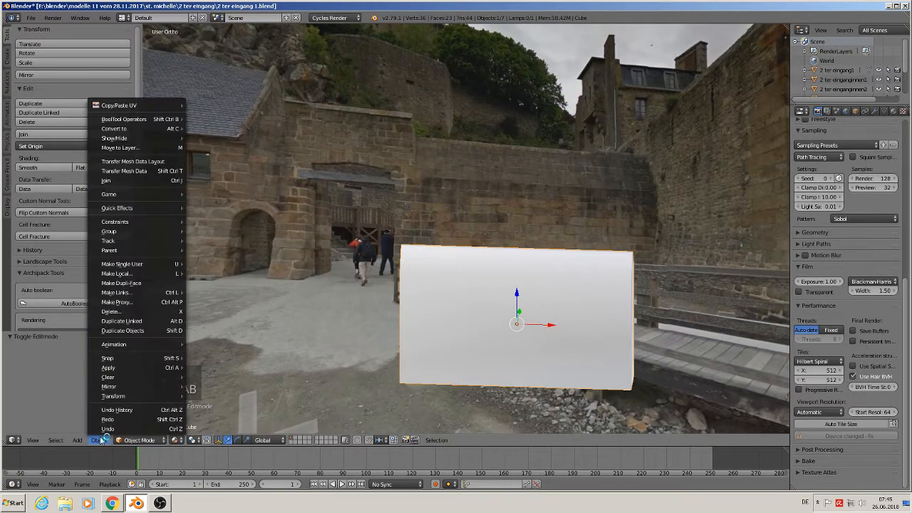
pyautogui.moveTo(125, 372)
pyautogui.click(249, 281)
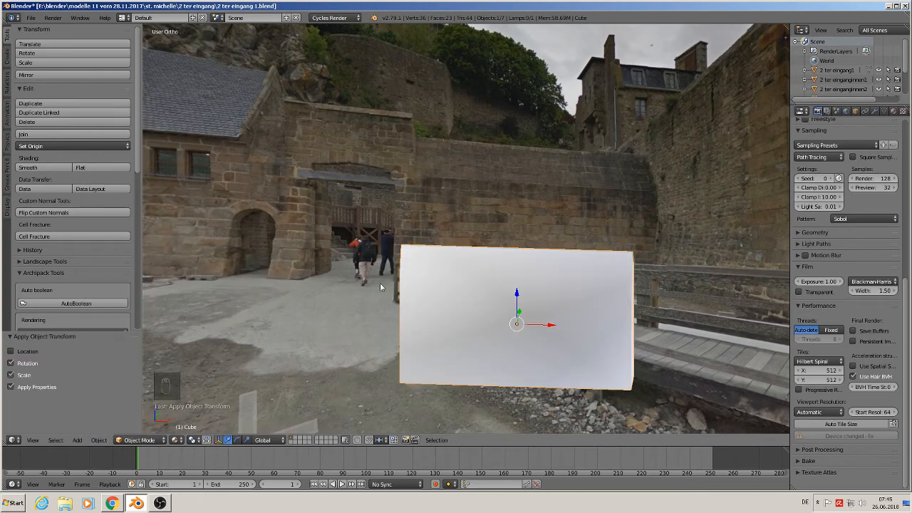
# Step: Move the wall block about -0.330 along X, clear of the wall in the photo
pyautogui.press('g')
pyautogui.press('x')
pyautogui.click(231, 288)
# Step: In front view, add a cube at the small rectangular opening in the photographed wall and scale it to about 0.027
pyautogui.press('KP_1')
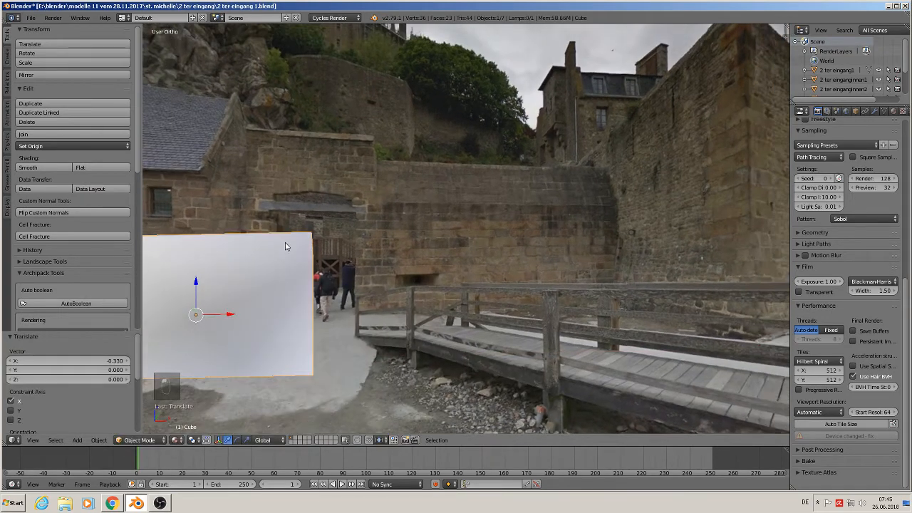
pyautogui.scroll(2, 297, 382)
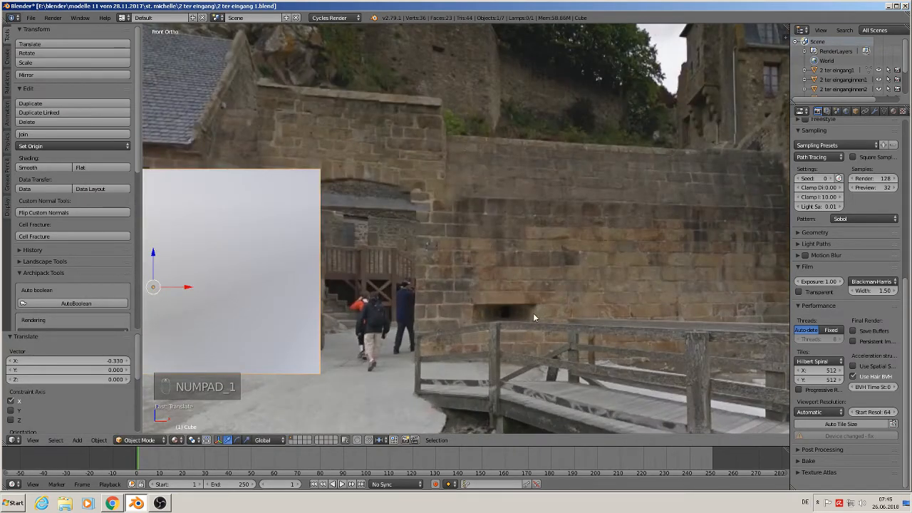
pyautogui.keyDown('shift'); pyautogui.moveTo(380, 340); pyautogui.dragTo(447, 202, button='middle'); pyautogui.keyUp('shift')
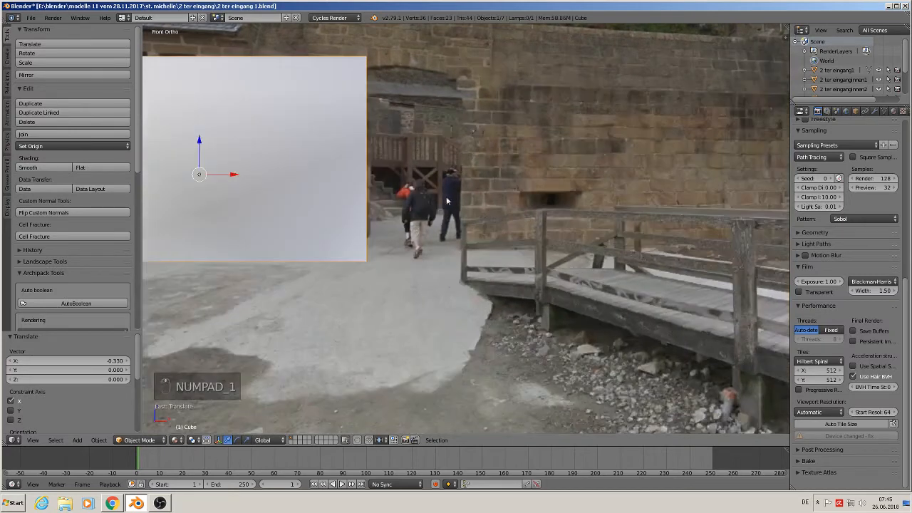
pyautogui.click(554, 203)
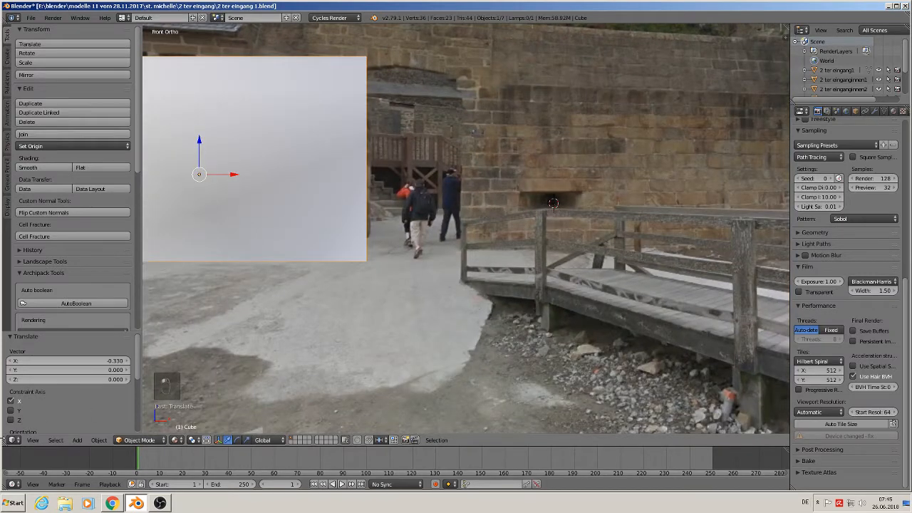
pyautogui.click(78, 441)
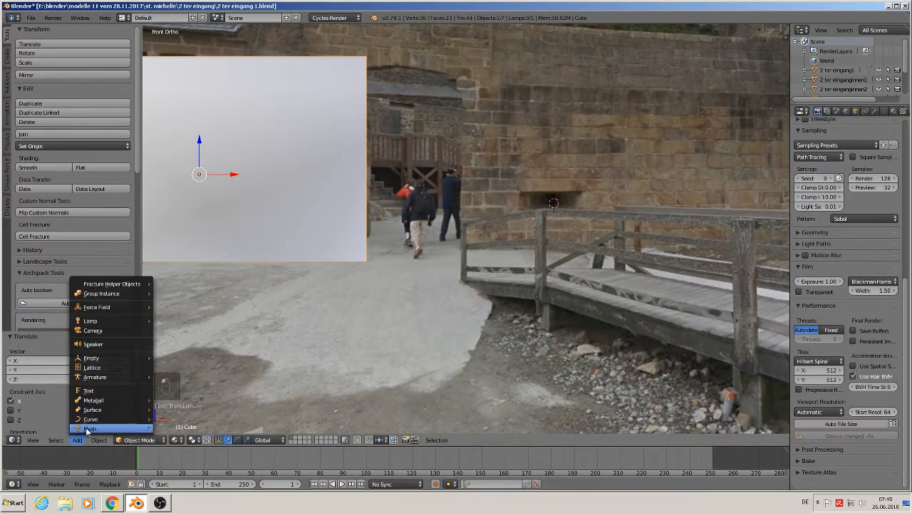
pyautogui.moveTo(90, 428)
pyautogui.click(176, 214)
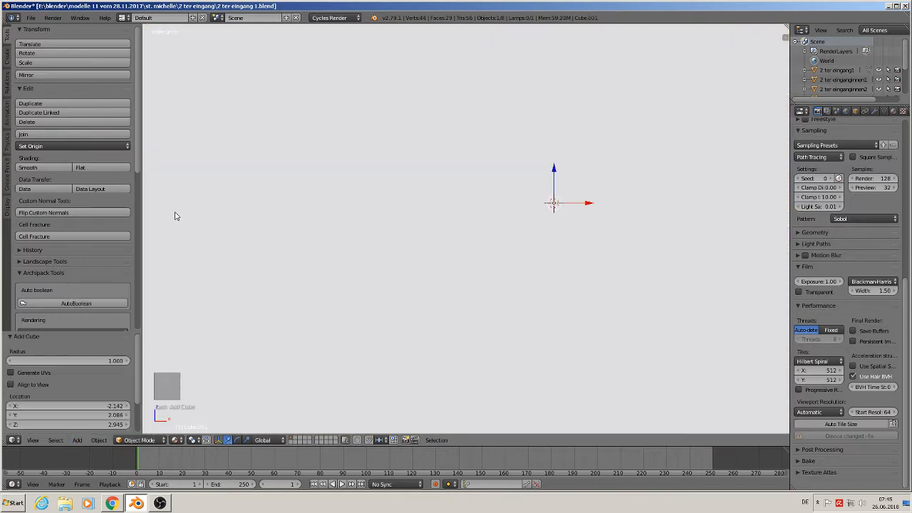
pyautogui.press('s')
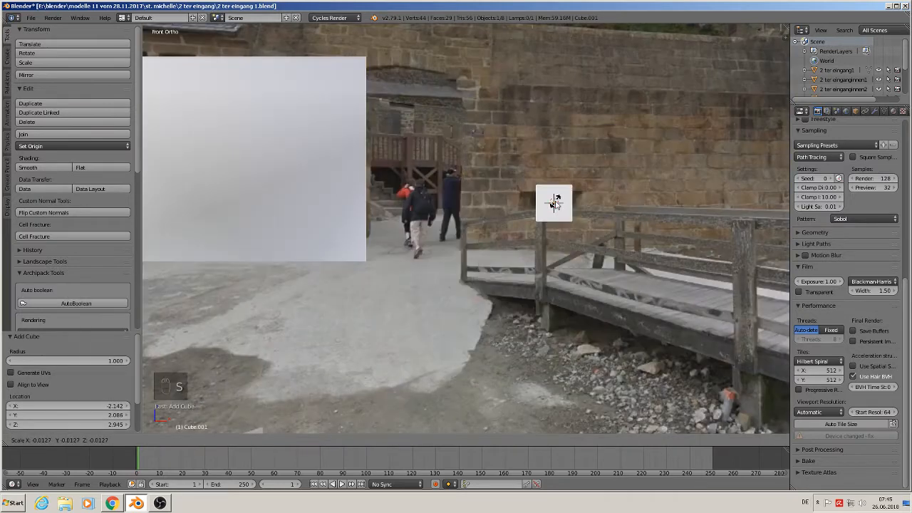
pyautogui.click(554, 204)
# Step: Flatten the new cube to about 0.273 along Z and narrow it slightly along X
pyautogui.press('s')
pyautogui.press('z')
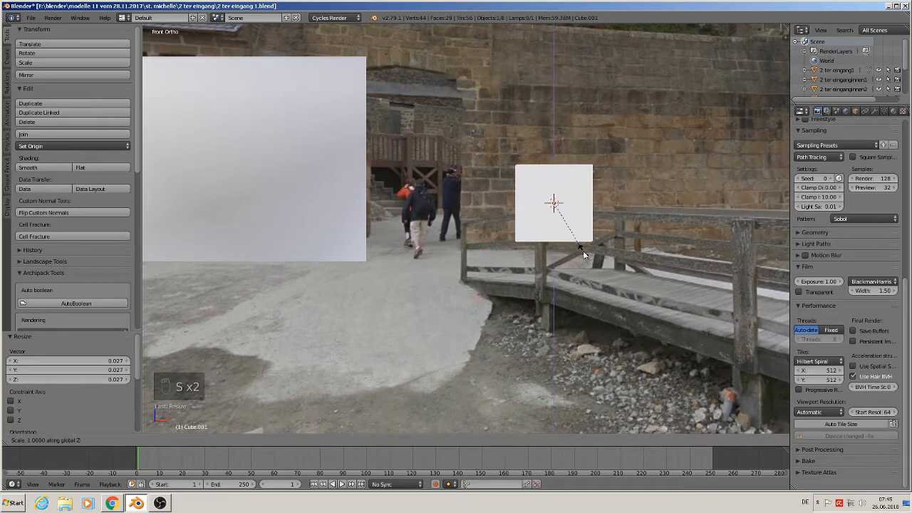
pyautogui.click(556, 225)
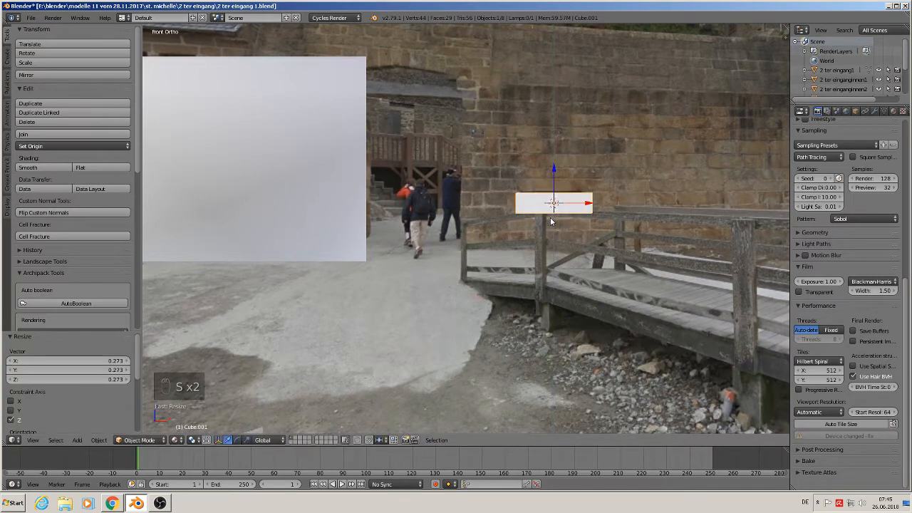
pyautogui.moveTo(556, 225); pyautogui.dragTo(562, 238, button='middle')
pyautogui.press('s')
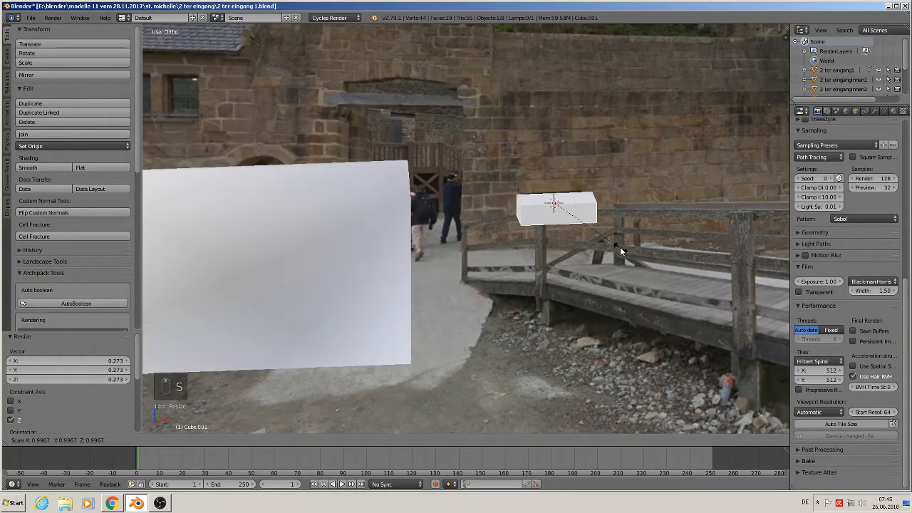
pyautogui.press('x')
pyautogui.click(604, 240)
# Step: Move the small block about 0.062 along X and -0.061 along Y, away from the photo
pyautogui.moveTo(584, 201); pyautogui.dragTo(670, 201)
pyautogui.moveTo(670, 202); pyautogui.dragTo(598, 185, button='middle')
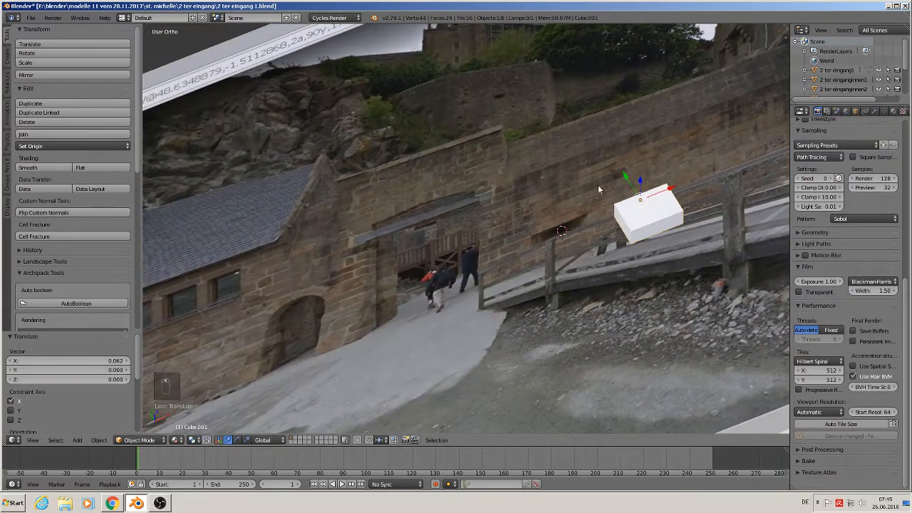
pyautogui.moveTo(609, 175); pyautogui.dragTo(649, 240)
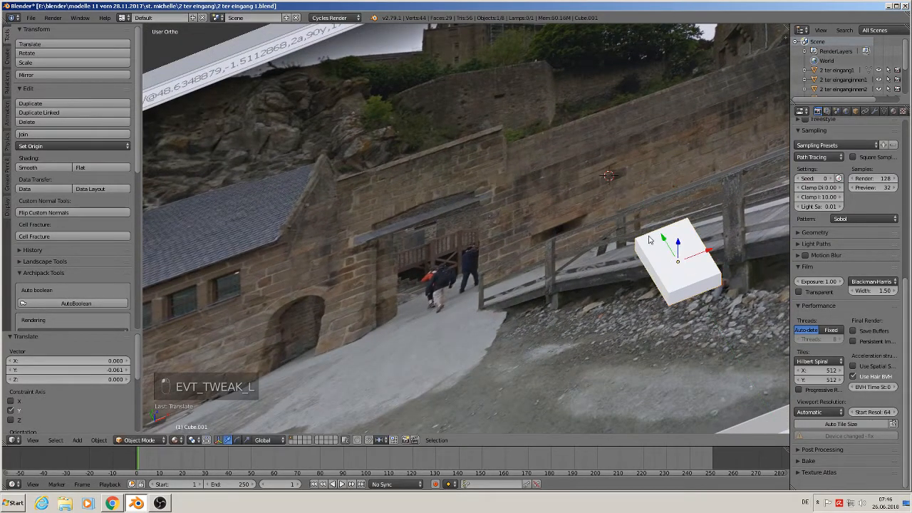
# Step: Shorten the small block by moving its photo-side face about -0.042 along Y
pyautogui.scroll(2, 611, 283)
pyautogui.keyDown('shift'); pyautogui.moveTo(611, 285); pyautogui.dragTo(472, 267, button='middle'); pyautogui.keyUp('shift')
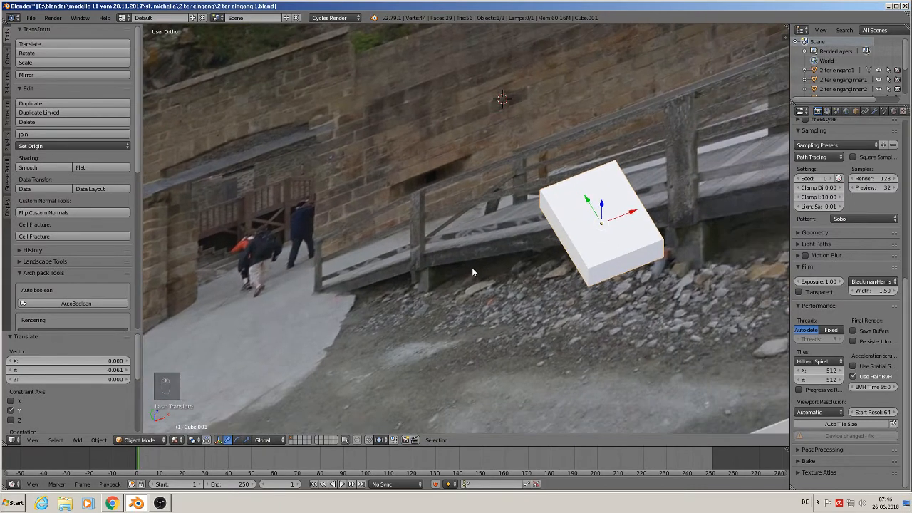
pyautogui.scroll(2, 488, 248)
pyautogui.press('Tab')
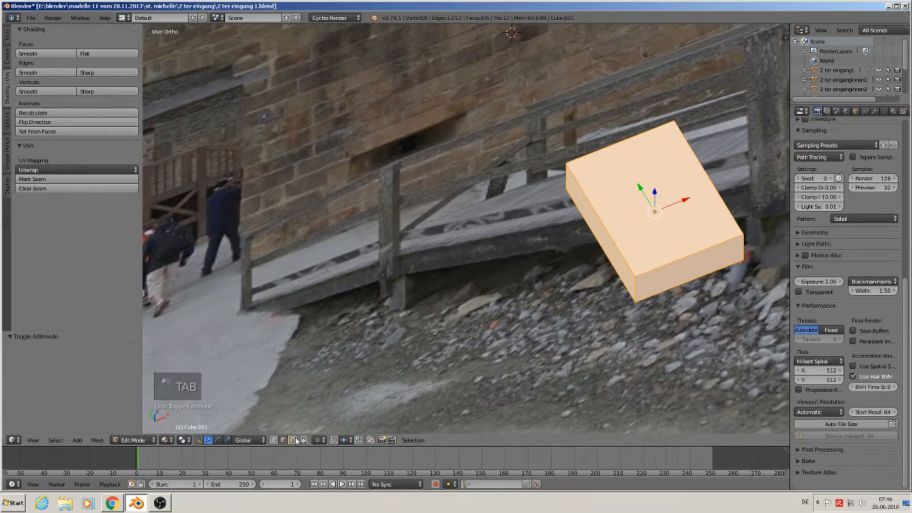
pyautogui.rightClick(621, 157)
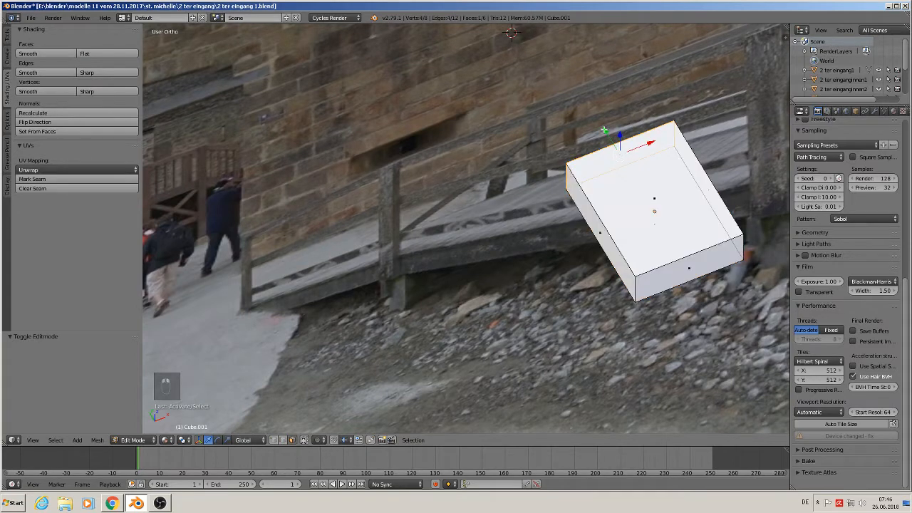
pyautogui.press('g')
pyautogui.press('y')
pyautogui.click(716, 296)
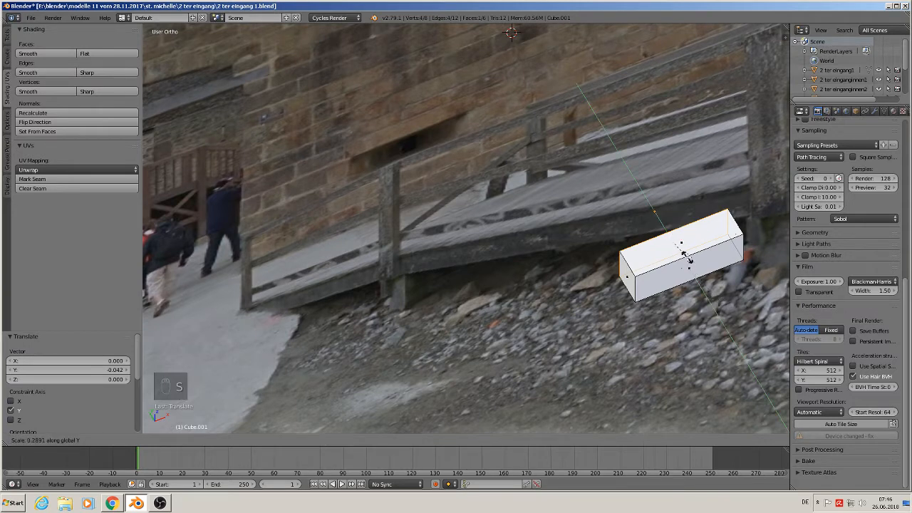
# Step: Taper the small block by scaling its photo-side face to about 0.284 along X
pyautogui.press('s')
pyautogui.press('s')
pyautogui.press('x')
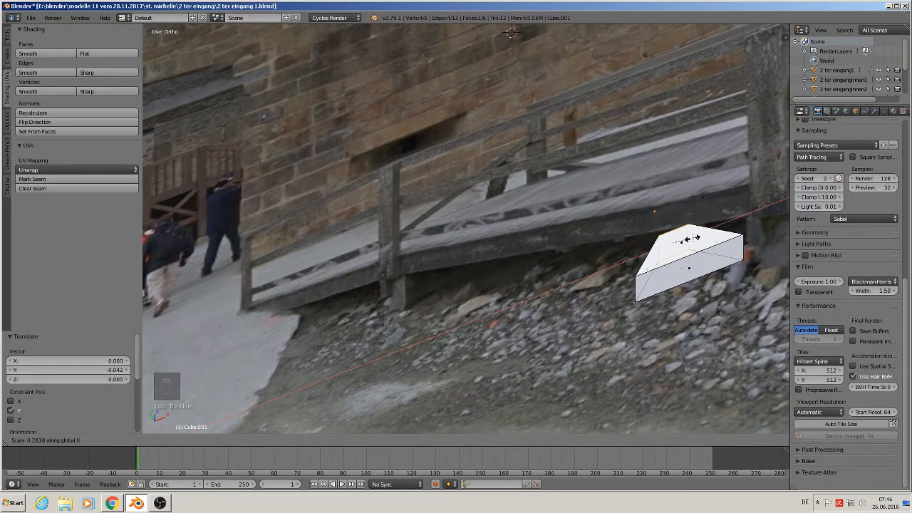
pyautogui.click(689, 240)
pyautogui.scroll(-4, 645, 337)
pyautogui.press('Tab')
pyautogui.moveTo(649, 343); pyautogui.dragTo(659, 318, button='middle')
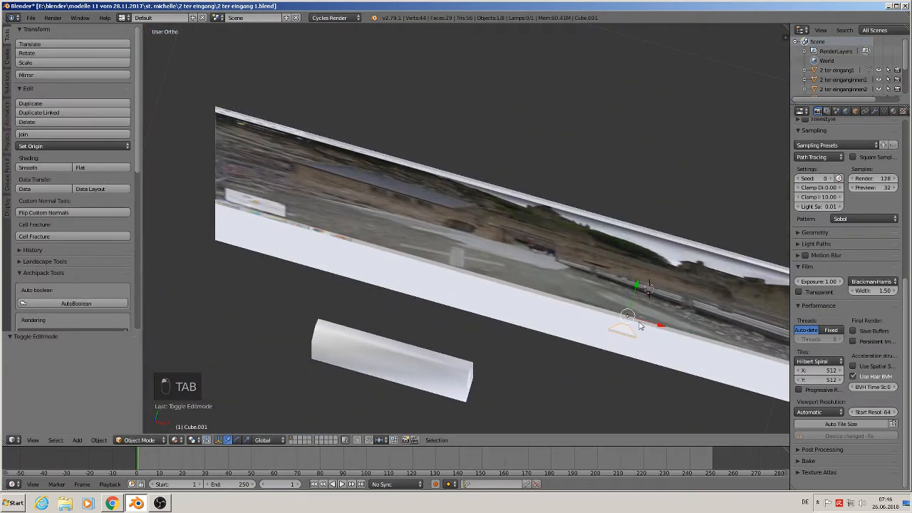
# Step: In top view, move the tapered block about -0.361 along X and then along Y into the wall block
pyautogui.press('KP_7')
pyautogui.scroll(-3, 640, 278)
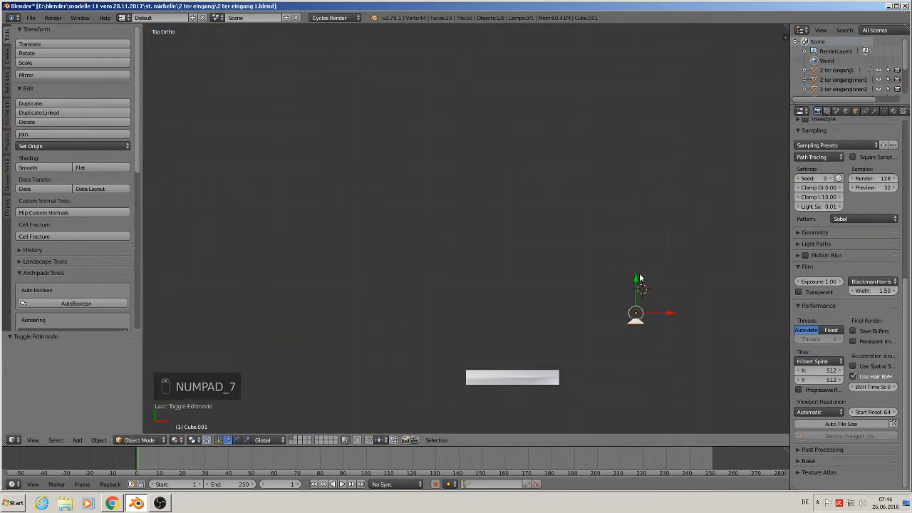
pyautogui.moveTo(640, 278); pyautogui.dragTo(531, 374)
pyautogui.keyDown('shift'); pyautogui.moveTo(531, 374); pyautogui.dragTo(591, 264, button='middle'); pyautogui.keyUp('shift')
pyautogui.scroll(2, 566, 257)
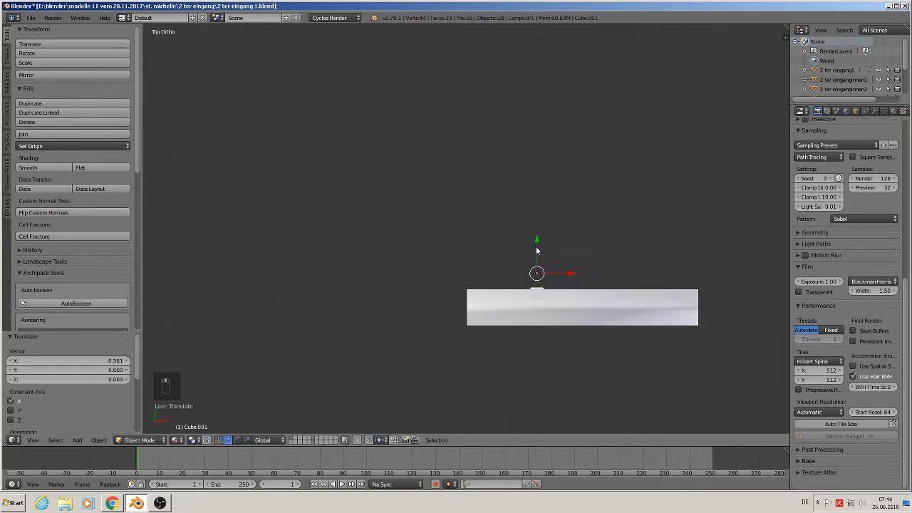
pyautogui.press('g')
pyautogui.press('y')
# Step: Extend the tapered block's narrow face about 0.034 along Y so it passes through the wall block
pyautogui.press('Tab')
pyautogui.moveTo(538, 292); pyautogui.dragTo(540, 255)
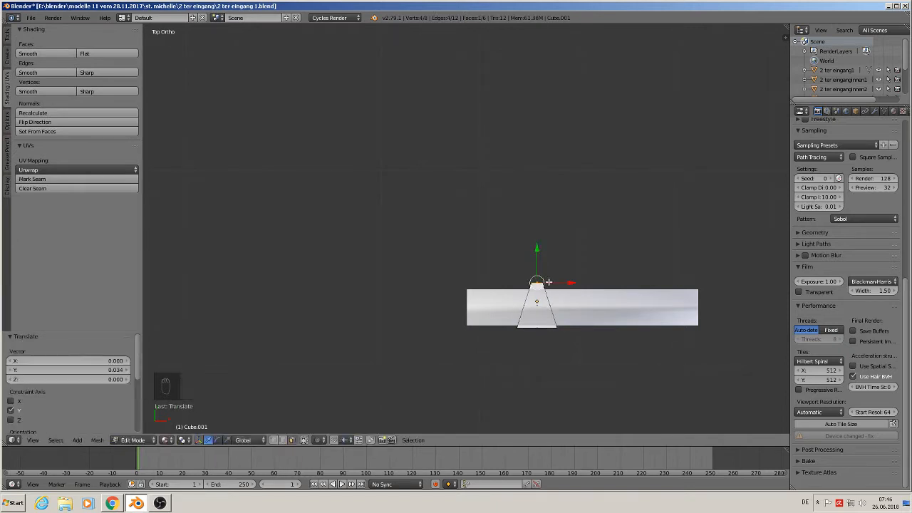
pyautogui.press('Tab')
# Step: Reposition the tapered block about -0.012 along X and -0.008 along Z within the wall block
pyautogui.moveTo(565, 302); pyautogui.dragTo(553, 306)
pyautogui.moveTo(554, 307); pyautogui.dragTo(557, 220, button='middle')
pyautogui.scroll(-1, 575, 216)
pyautogui.scroll(-1, 628, 260)
pyautogui.keyDown('shift'); pyautogui.moveTo(634, 266); pyautogui.dragTo(499, 240, button='middle'); pyautogui.keyUp('shift')
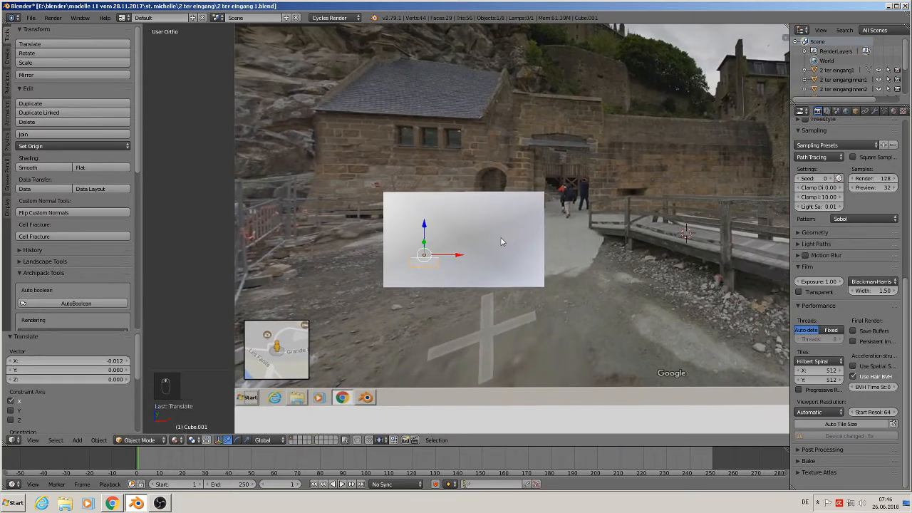
pyautogui.scroll(1, 492, 273)
pyautogui.moveTo(412, 235); pyautogui.dragTo(414, 242)
pyautogui.scroll(3, 417, 260)
pyautogui.scroll(-2, 462, 288)
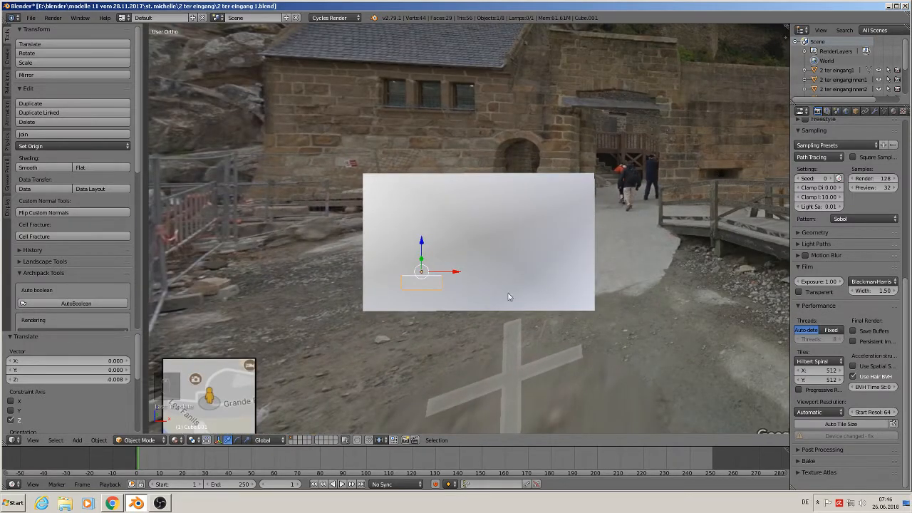
# Step: Widen the tapered block to about 1.294 along X
pyautogui.press('s')
pyautogui.press('x')
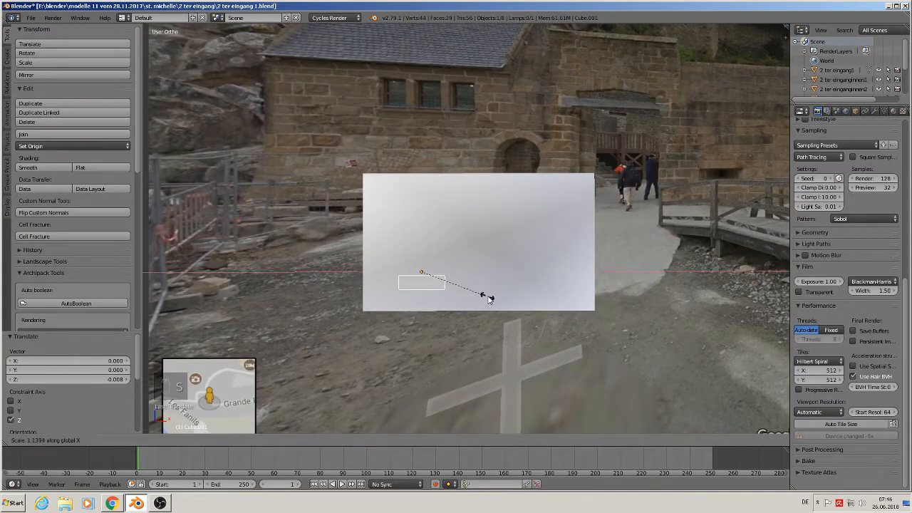
pyautogui.click(497, 297)
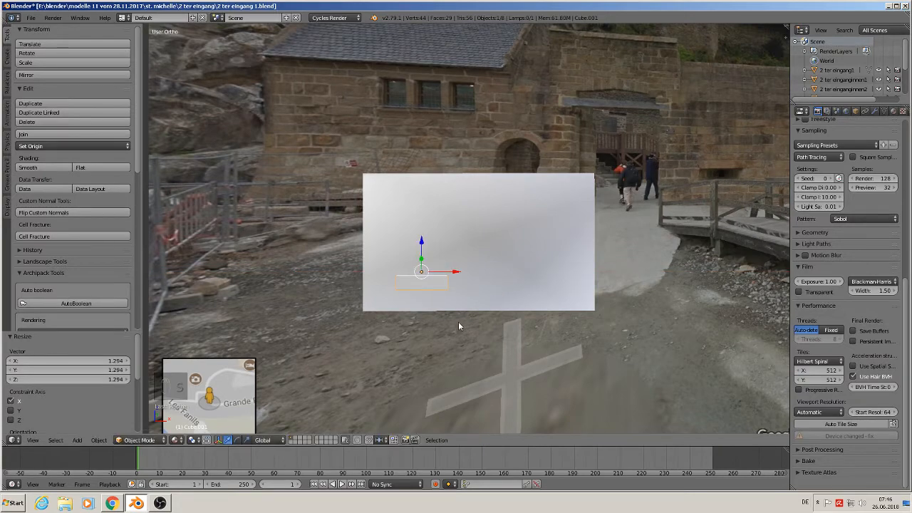
# Step: Apply rotation and scale to the tapered block
pyautogui.moveTo(458, 323); pyautogui.dragTo(503, 333, button='middle')
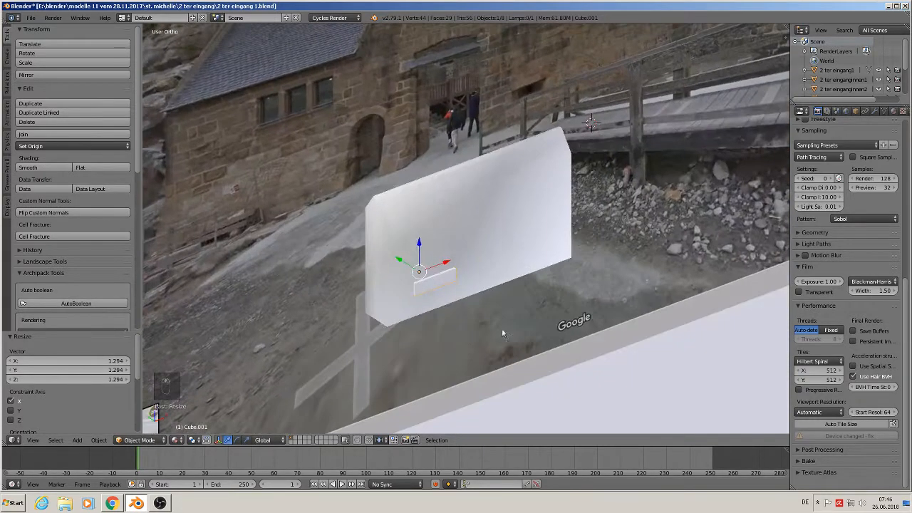
pyautogui.click(100, 440)
pyautogui.moveTo(118, 367)
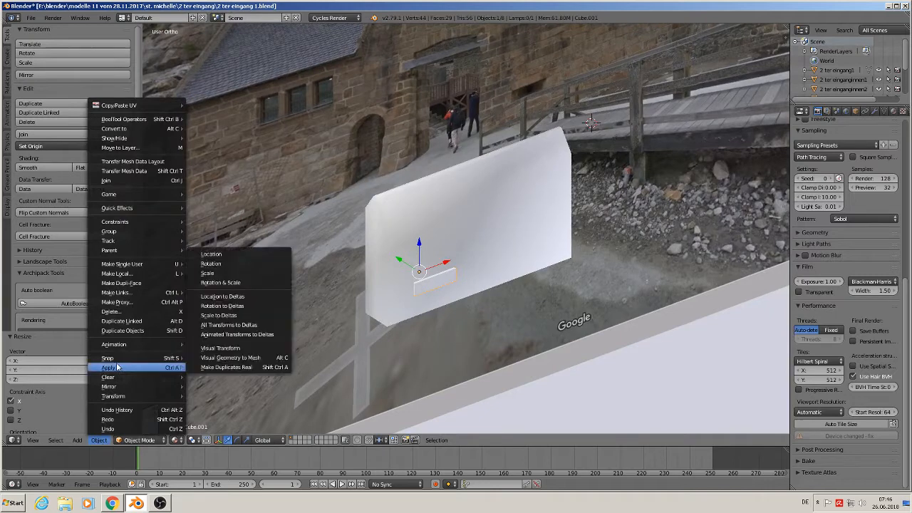
pyautogui.click(225, 282)
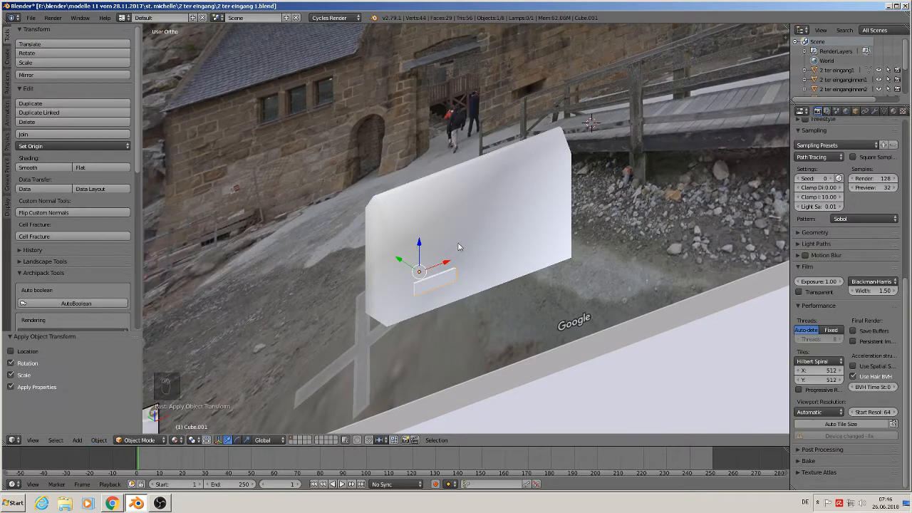
pyautogui.keyDown('shift'); pyautogui.moveTo(458, 247); pyautogui.dragTo(423, 320, button='middle'); pyautogui.keyUp('shift')
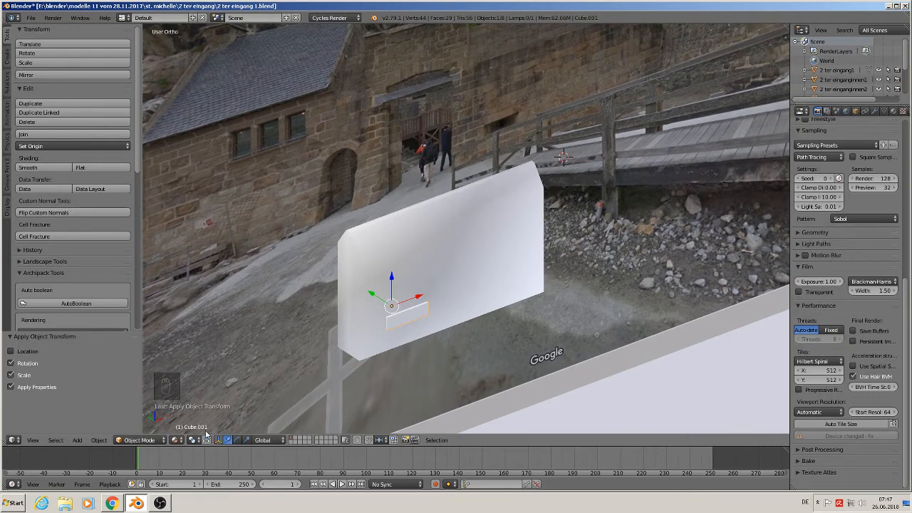
# Step: Add a Boolean modifier to the wall block with Cube.001 as its object
pyautogui.rightClick(439, 248)
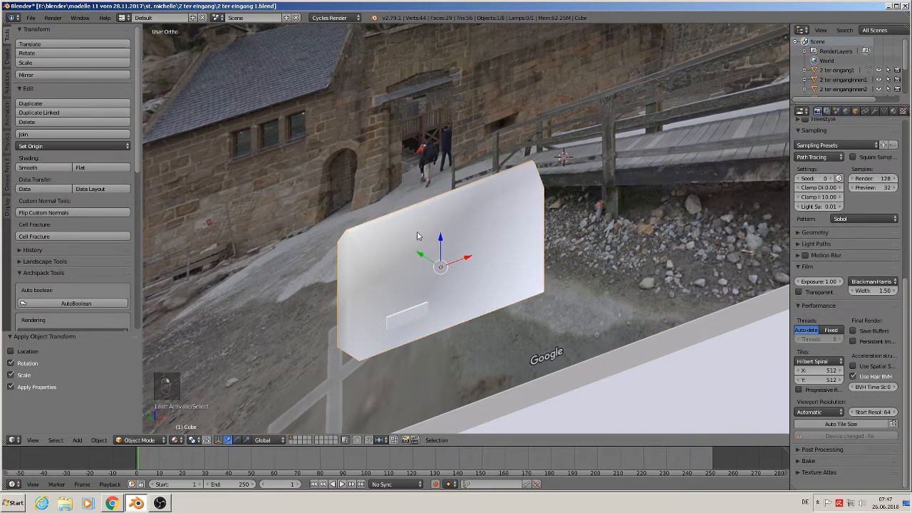
pyautogui.click(875, 111)
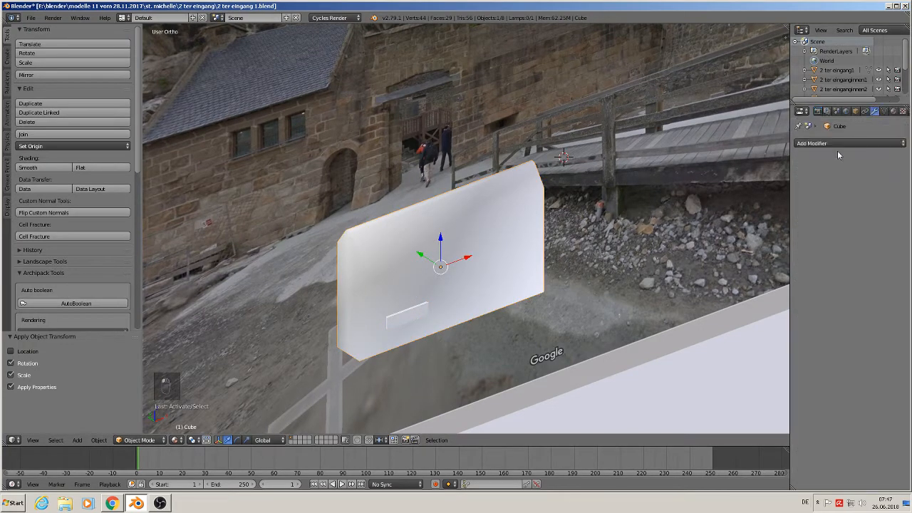
pyautogui.click(840, 145)
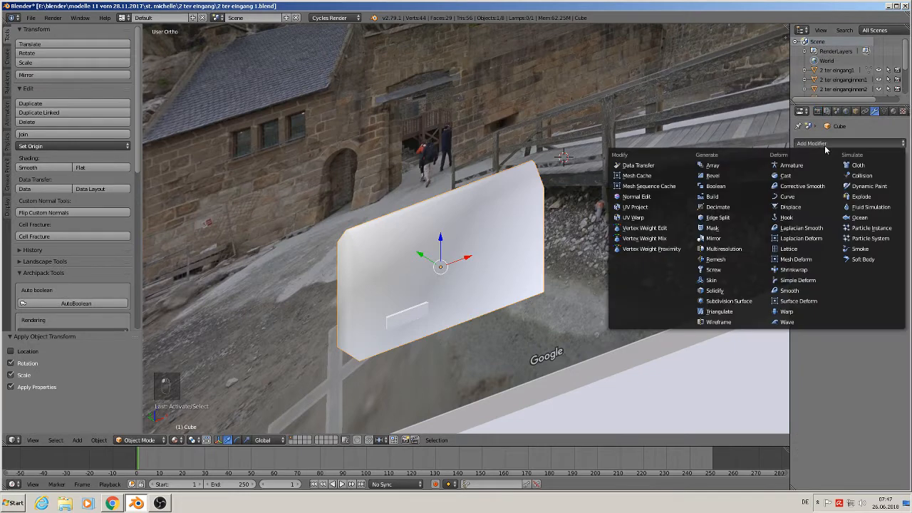
pyautogui.click(743, 186)
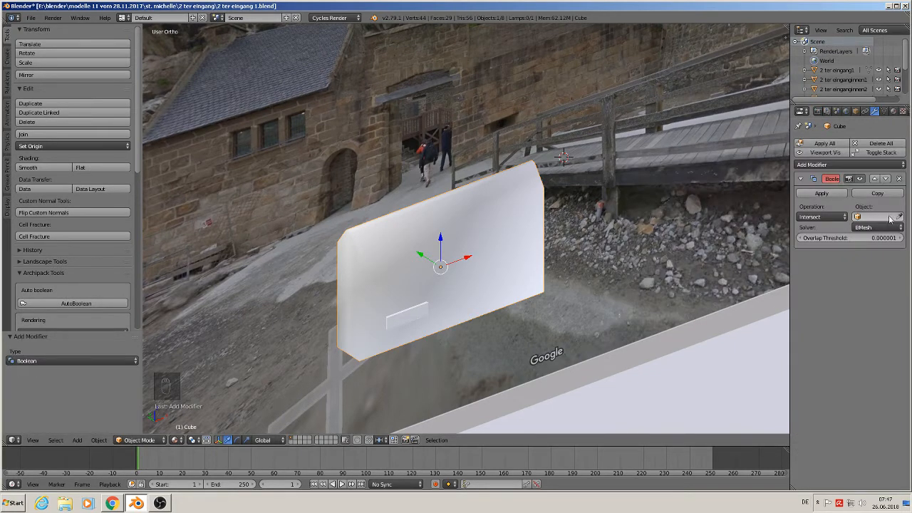
pyautogui.click(865, 217)
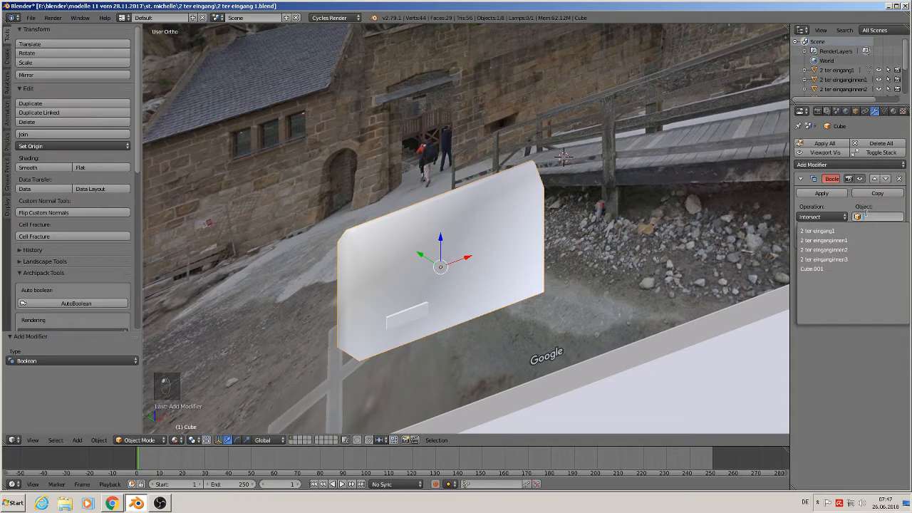
pyautogui.click(830, 269)
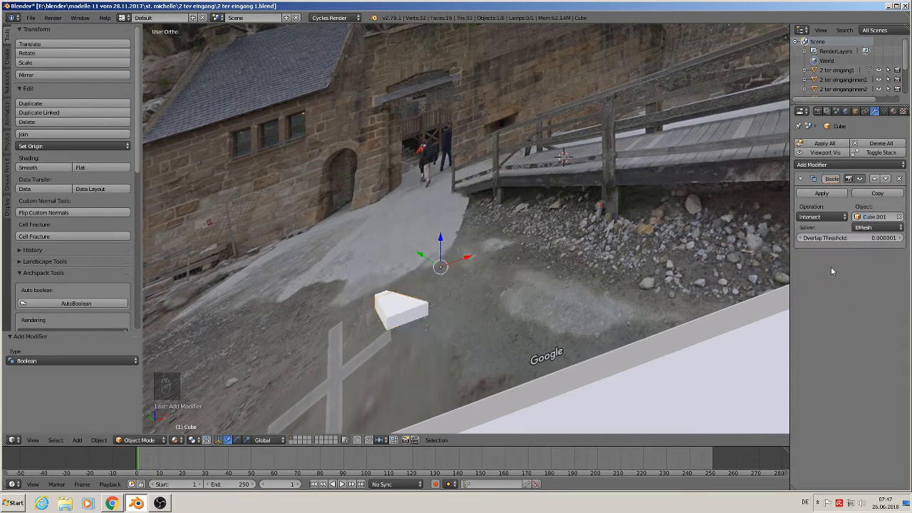
# Step: Set the Boolean operation to Difference and apply the modifier to the wall block
pyautogui.click(830, 218)
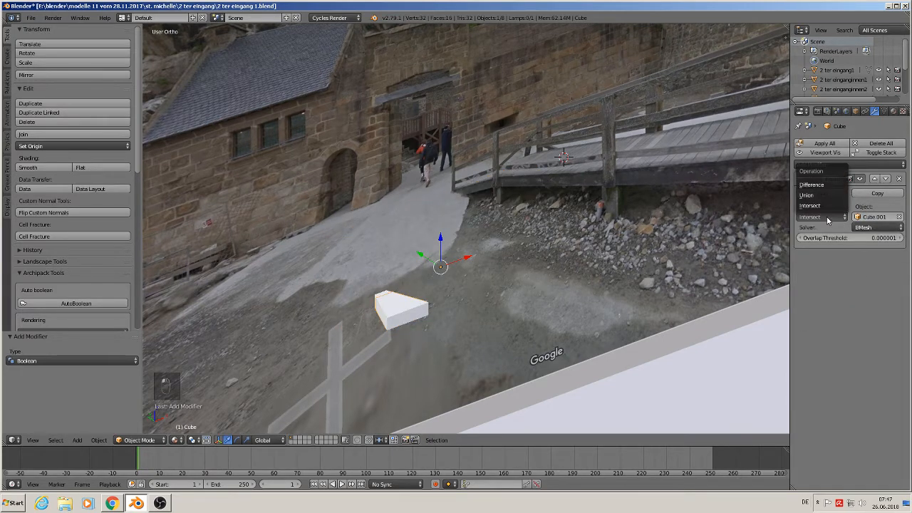
pyautogui.click(831, 184)
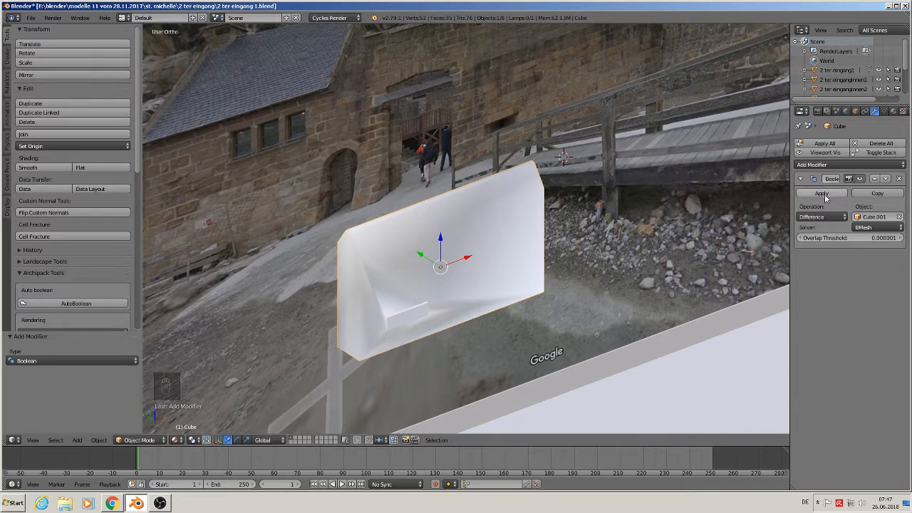
pyautogui.click(827, 192)
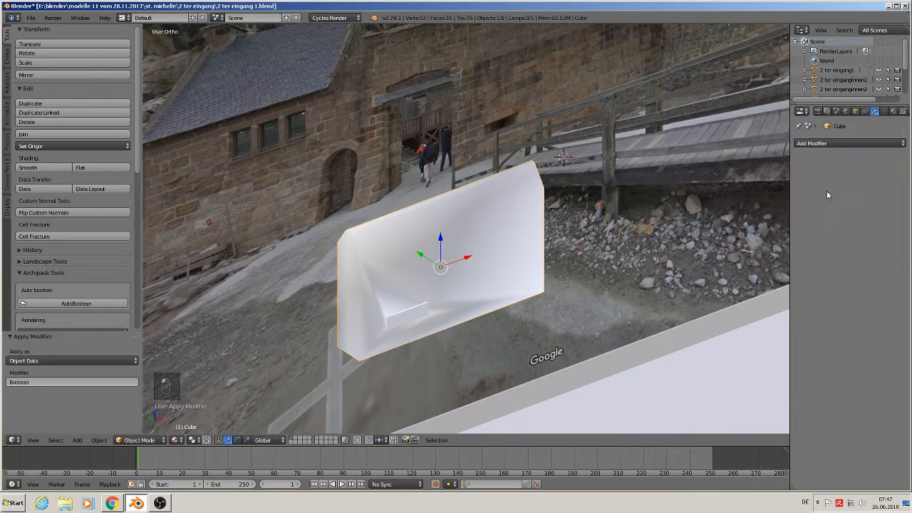
# Step: Move the tapered cutter block about 0.314 along X, out of the wall opening
pyautogui.rightClick(409, 317)
pyautogui.moveTo(419, 305); pyautogui.dragTo(667, 209)
pyautogui.moveTo(667, 209); pyautogui.dragTo(526, 257, button='middle')
pyautogui.scroll(1, 358, 222)
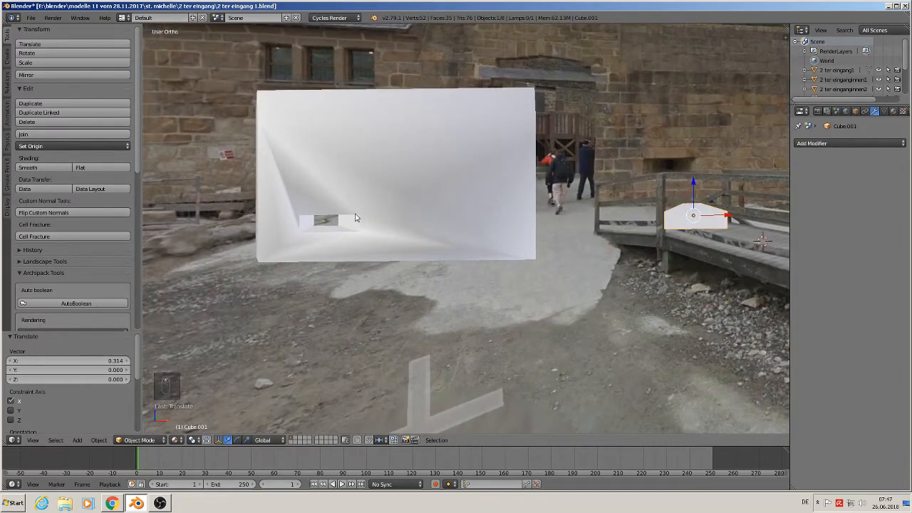
pyautogui.press('Tab')
pyautogui.press('Tab')
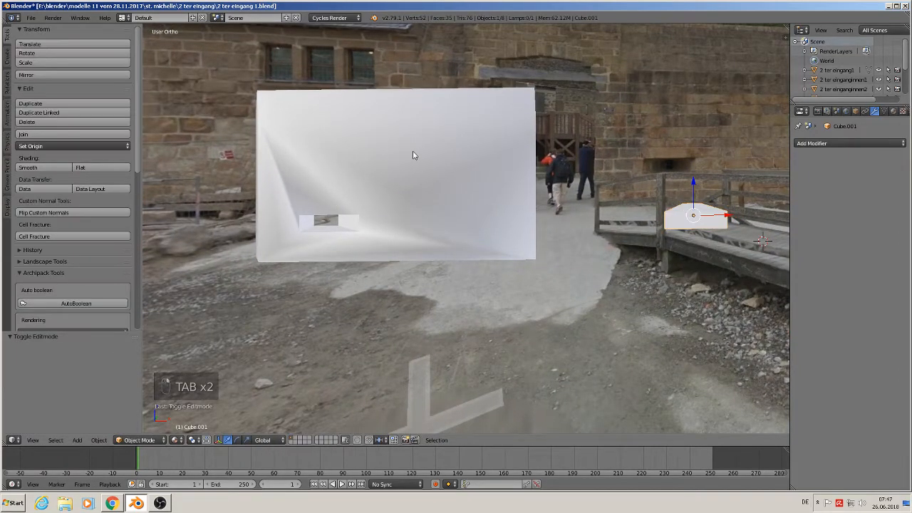
# Step: Shade the two wall faces surrounding the front of the opening flat
pyautogui.rightClick(413, 154)
pyautogui.press('Tab')
pyautogui.moveTo(391, 182); pyautogui.dragTo(418, 218, button='middle')
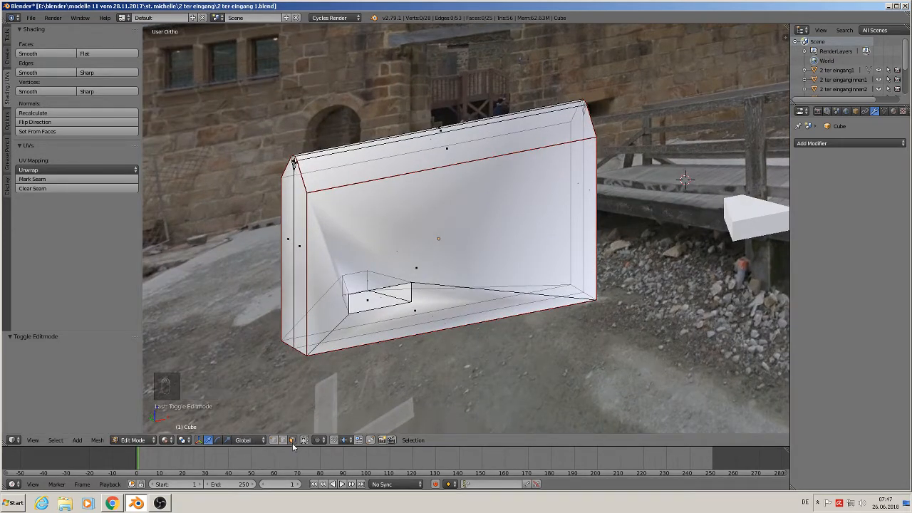
pyautogui.rightClick(421, 267)
pyautogui.keyDown('shift'); pyautogui.rightClick(416, 309); pyautogui.keyUp('shift')
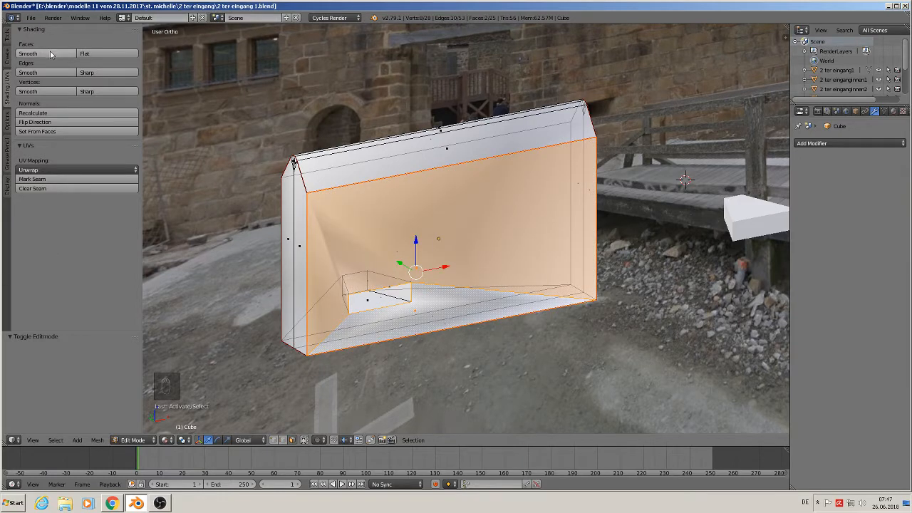
pyautogui.click(102, 57)
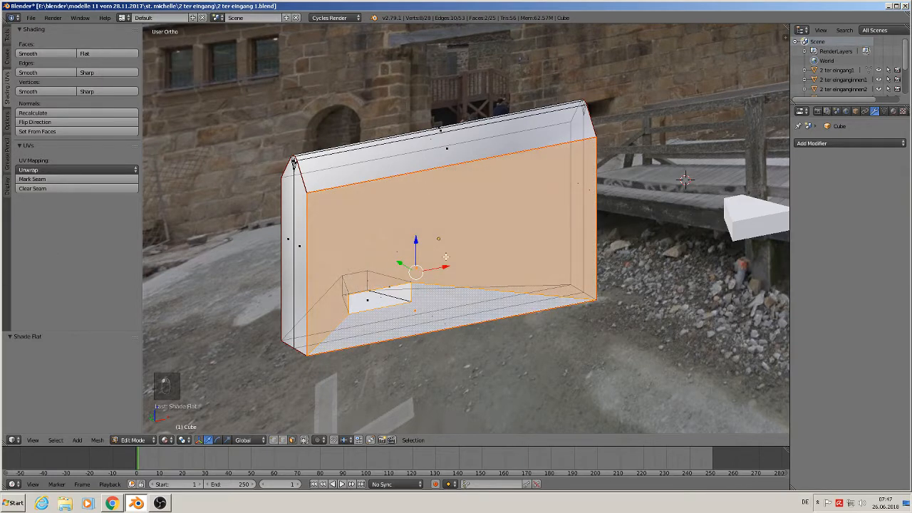
pyautogui.press('a')
pyautogui.moveTo(452, 304); pyautogui.dragTo(399, 254, button='middle')
pyautogui.press('Tab')
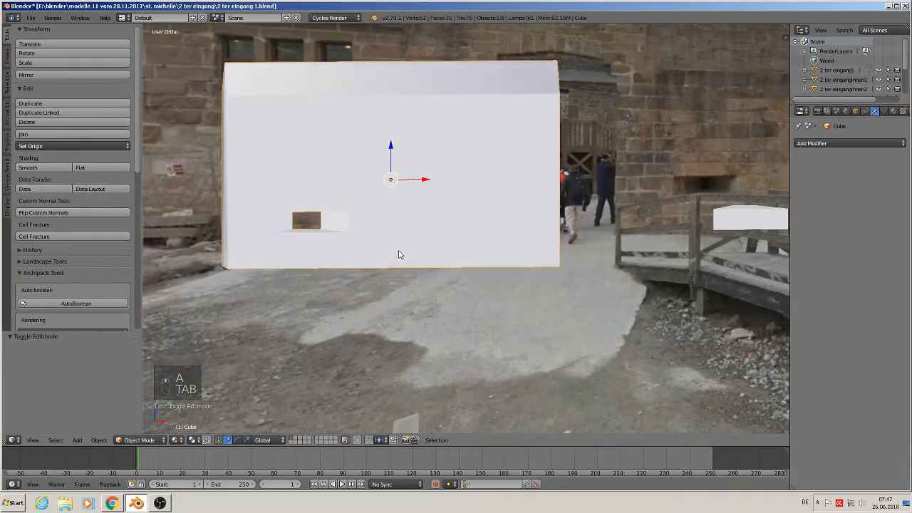
# Step: Mark the four edges around the front rim of the wall opening as seams
pyautogui.press('Tab')
pyautogui.scroll(4, 320, 220)
pyautogui.moveTo(320, 219); pyautogui.dragTo(767, 98, button='middle')
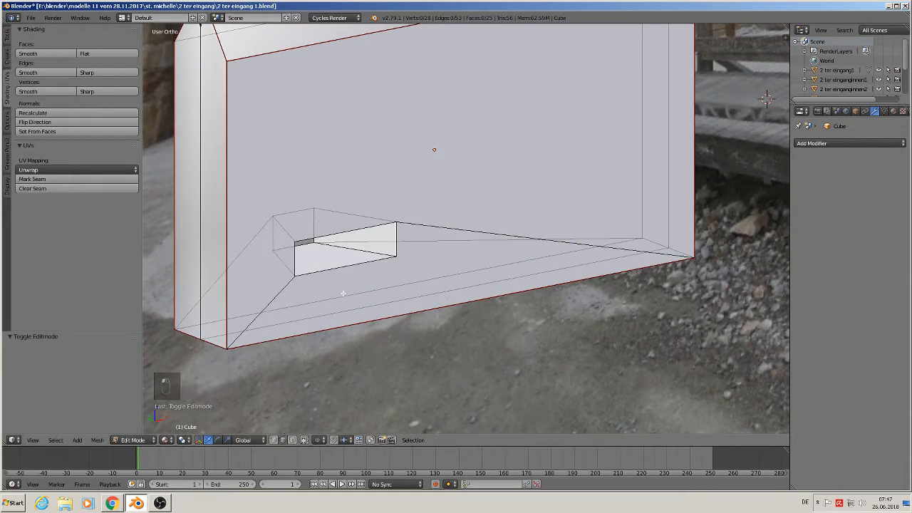
pyautogui.rightClick(337, 225)
pyautogui.keyDown('shift'); pyautogui.rightClick(308, 249); pyautogui.keyUp('shift')
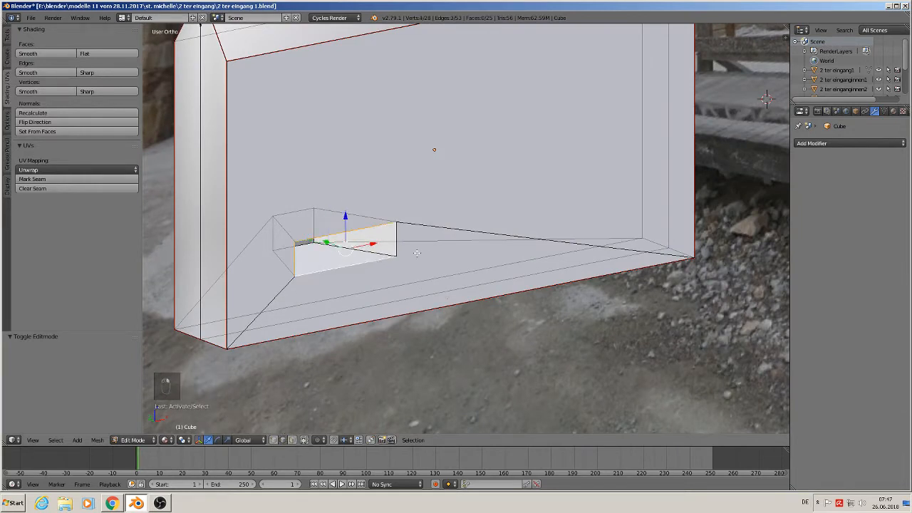
pyautogui.keyDown('shift'); pyautogui.rightClick(396, 235); pyautogui.keyUp('shift')
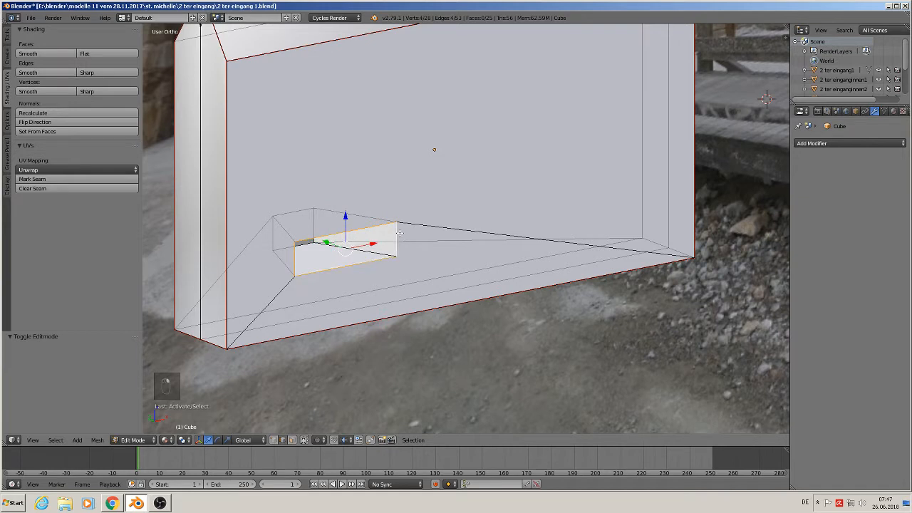
pyautogui.click(68, 179)
# Step: Mark the opening's rear rim edges and one corner edge running through its depth as seams, then return to Object Mode
pyautogui.rightClick(275, 234)
pyautogui.keyDown('shift'); pyautogui.rightClick(298, 222); pyautogui.keyUp('shift')
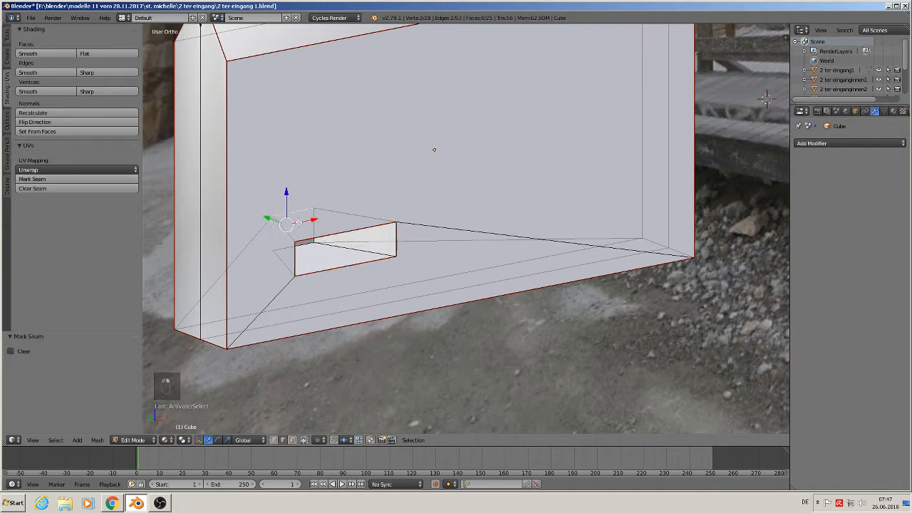
pyautogui.keyDown('shift'); pyautogui.rightClick(280, 248); pyautogui.keyUp('shift')
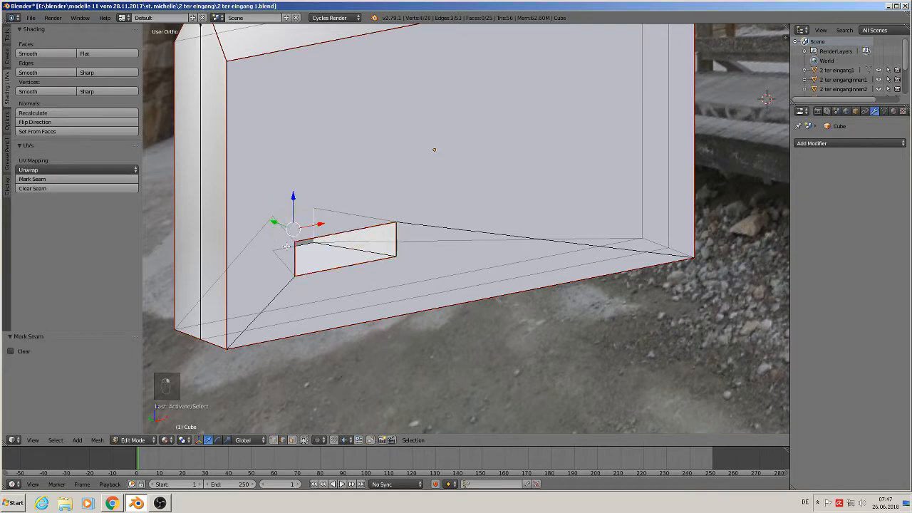
pyautogui.click(32, 179)
pyautogui.rightClick(300, 241)
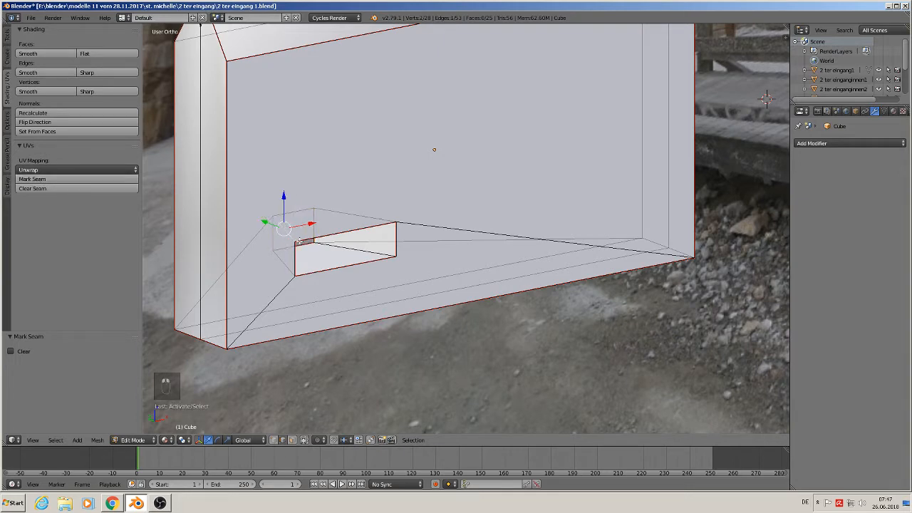
pyautogui.click(38, 182)
pyautogui.scroll(-3, 385, 268)
pyautogui.press('Tab')
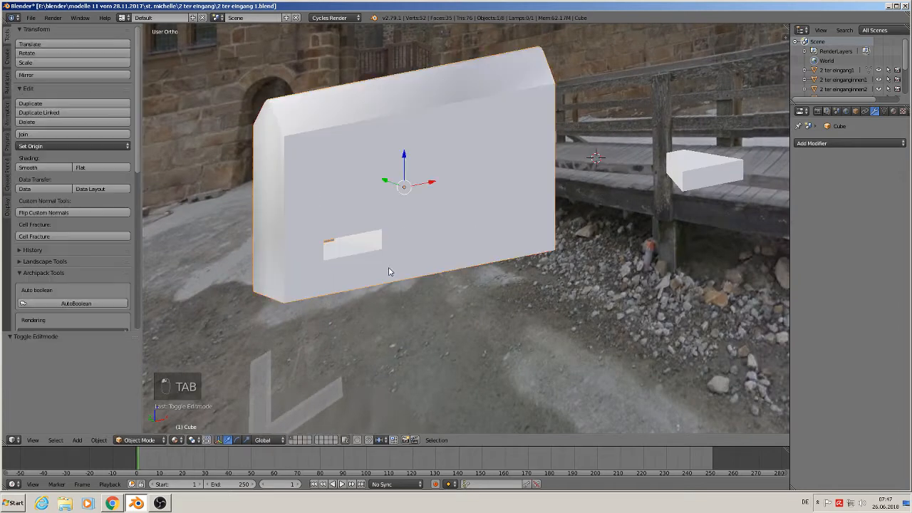
# Step: Apply the rotation and scale of the wall block
pyautogui.moveTo(390, 273); pyautogui.dragTo(385, 224, button='middle')
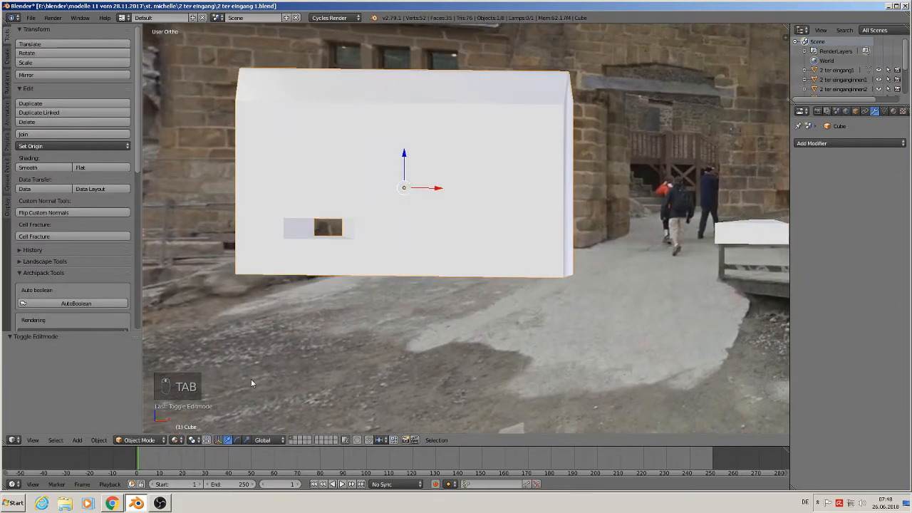
pyautogui.click(98, 440)
pyautogui.moveTo(142, 367)
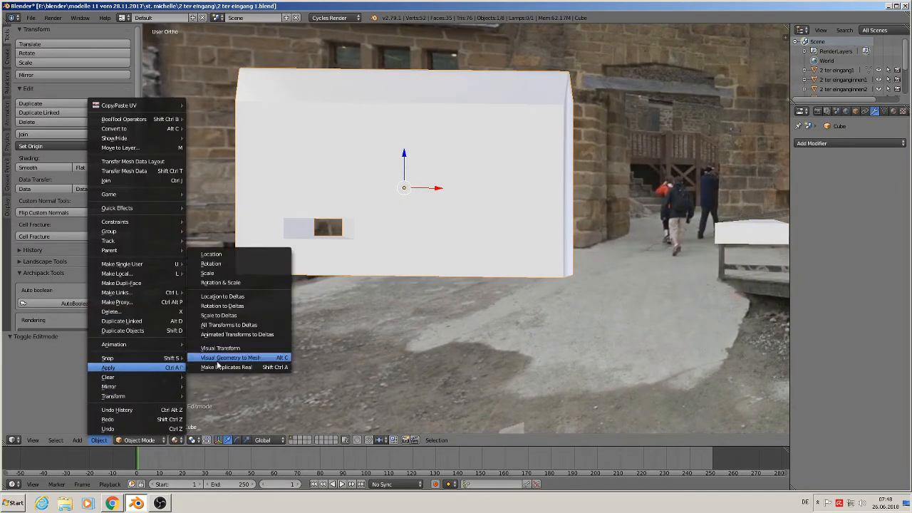
pyautogui.click(264, 282)
pyautogui.scroll(-4, 310, 273)
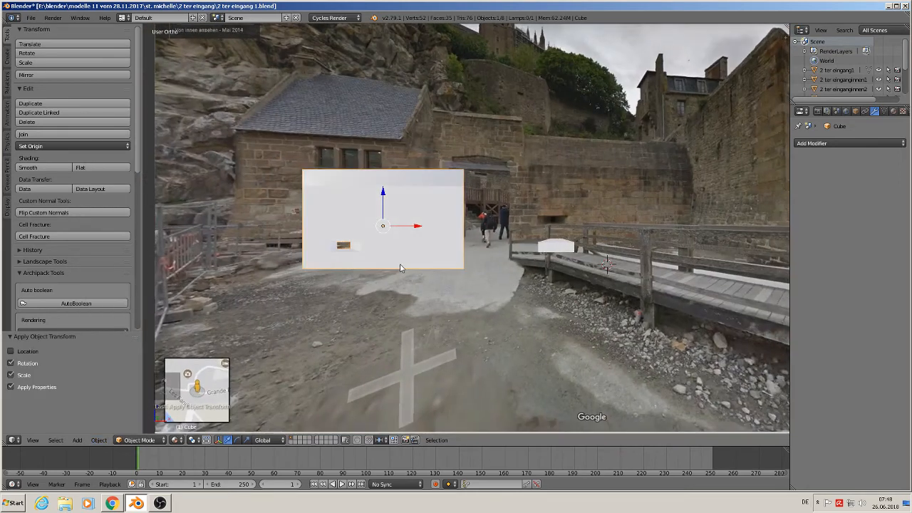
# Step: Unwrap all faces of the wall block and save the file
pyautogui.press('Tab')
pyautogui.press('a')
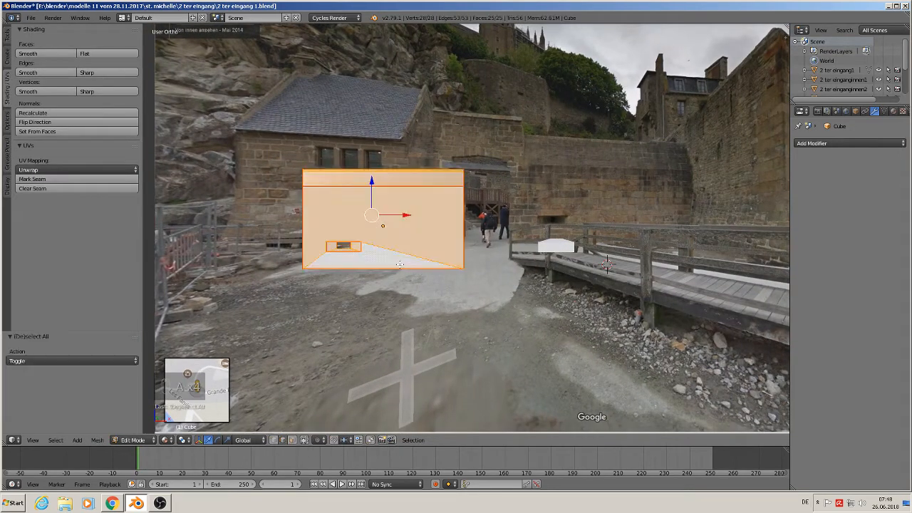
pyautogui.press('u')
pyautogui.click(400, 264)
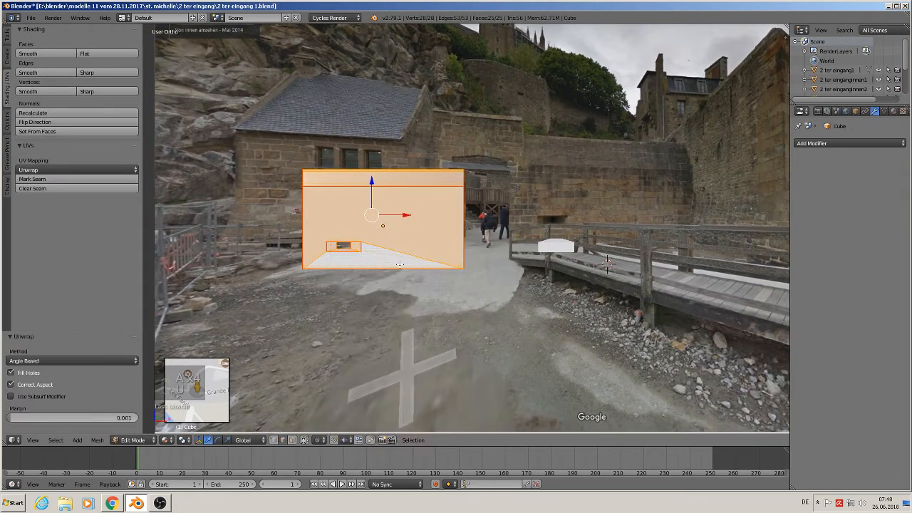
pyautogui.press('Tab')
pyautogui.click(30, 17)
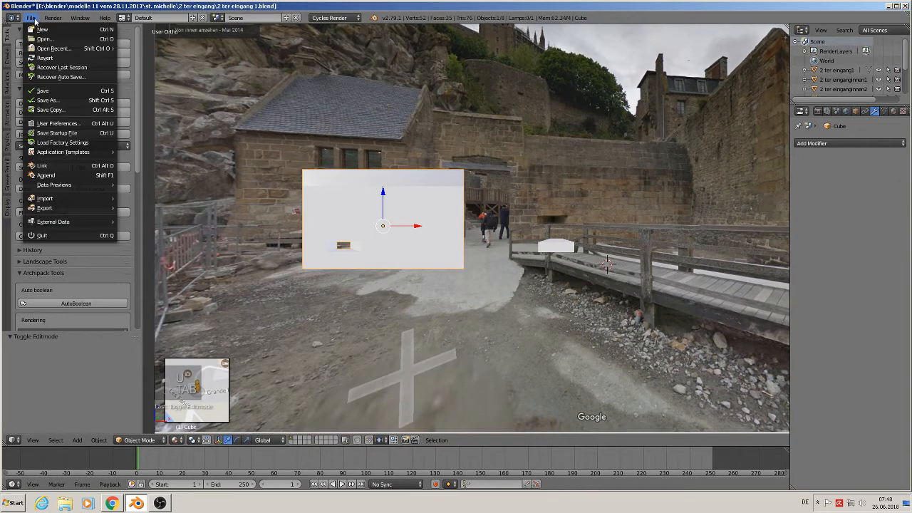
pyautogui.click(51, 91)
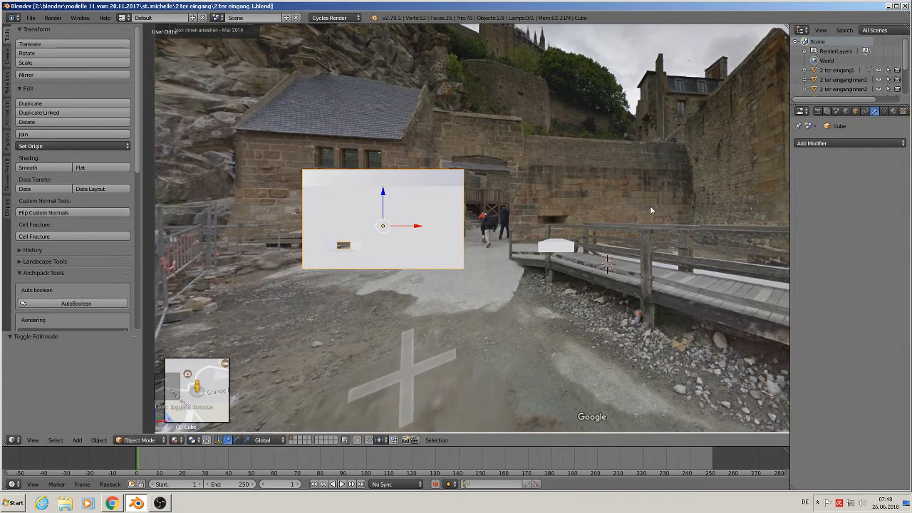
# Step: Switch to Windows Explorer and open the textur folder inside st. michelle in a maximized window
pyautogui.scroll(3, 650, 205)
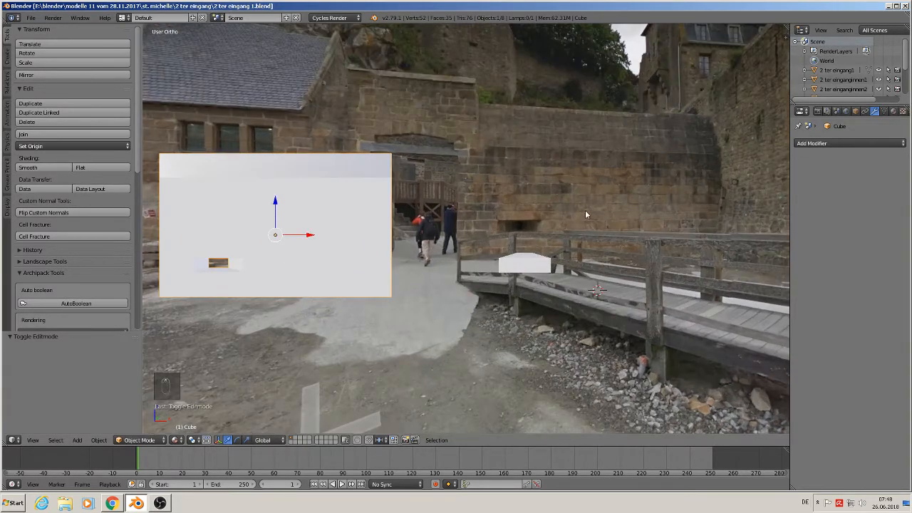
pyautogui.click(890, 6)
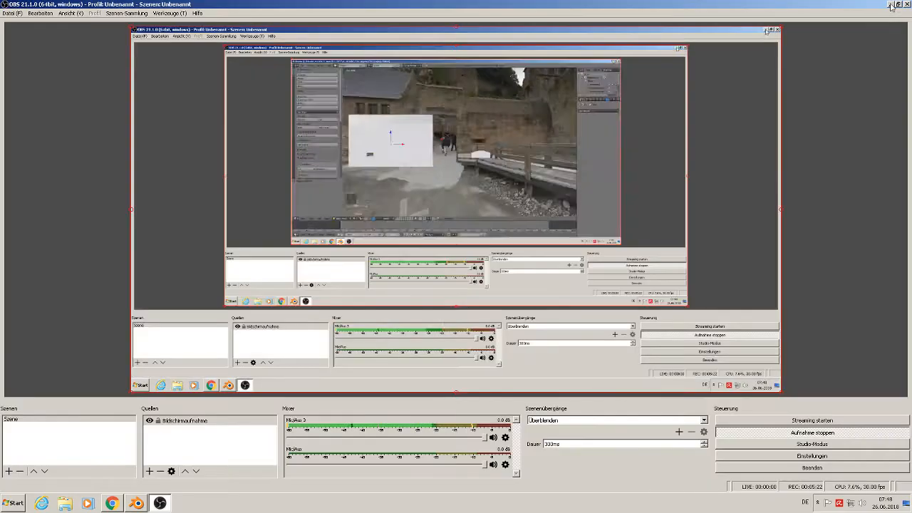
pyautogui.click(891, 5)
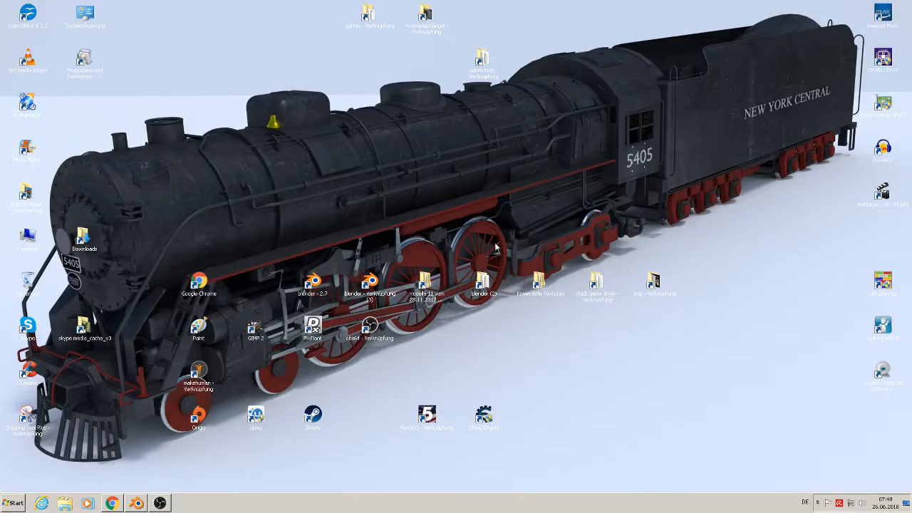
pyautogui.doubleClick(425, 285)
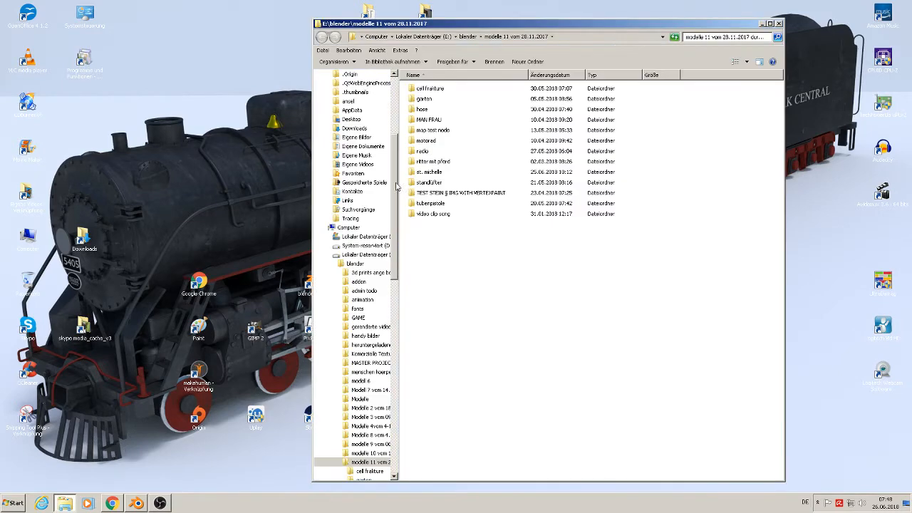
pyautogui.click(434, 174)
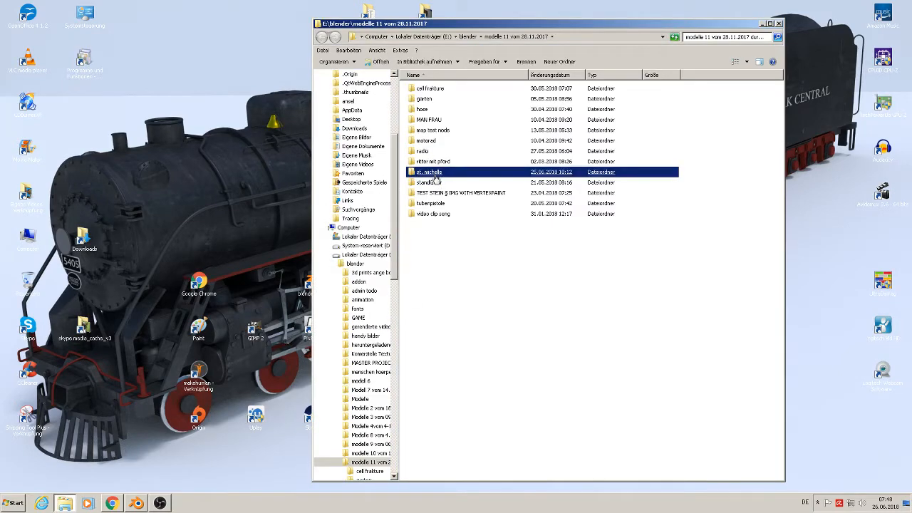
pyautogui.doubleClick(434, 173)
pyautogui.doubleClick(430, 121)
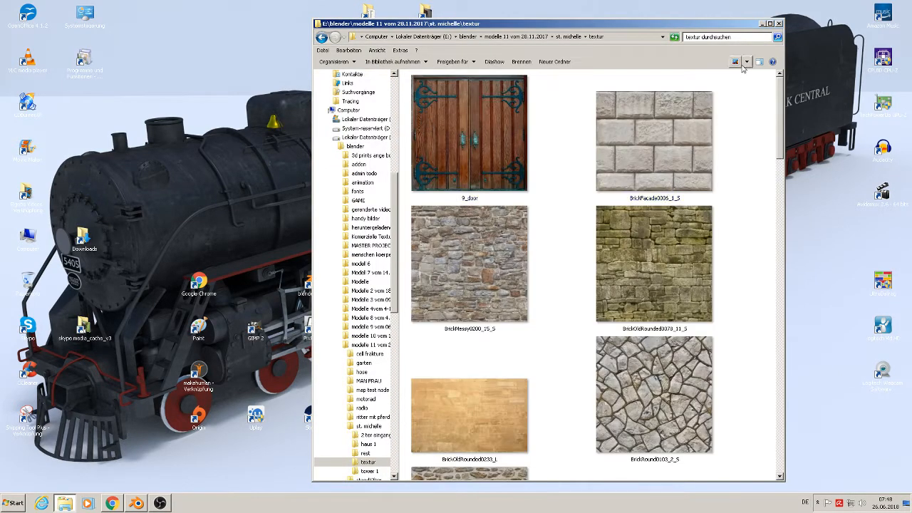
pyautogui.click(771, 24)
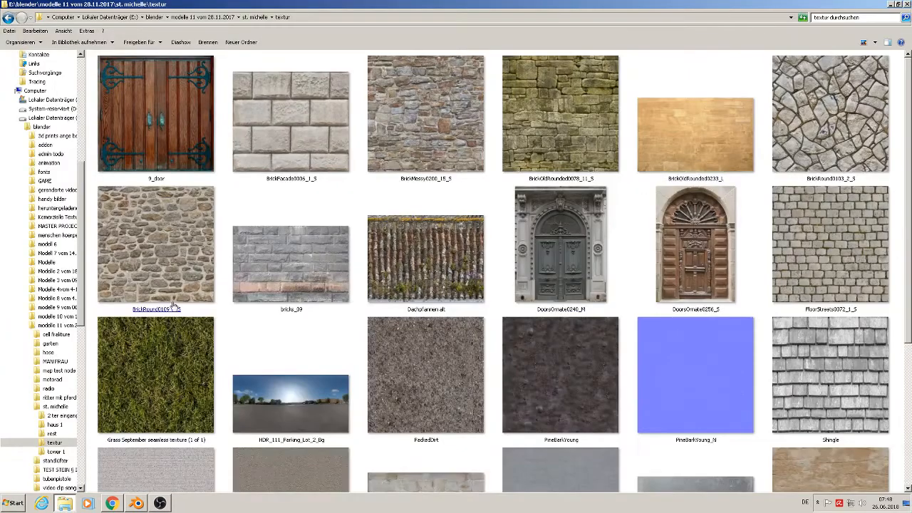
# Step: Examine the stone, brick and metal texture thumbnails in the textur folder for a suitable wall surface
pyautogui.click(214, 265)
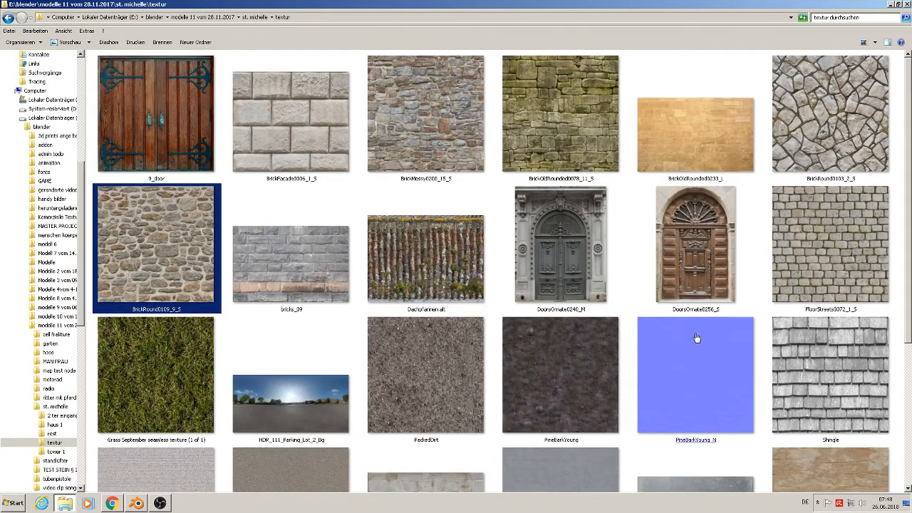
pyautogui.scroll(-3, 695, 340)
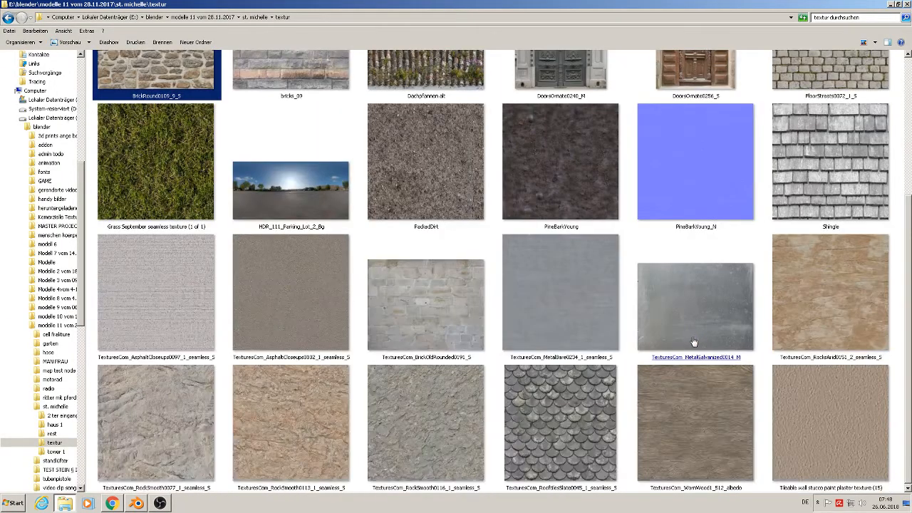
pyautogui.click(451, 315)
pyautogui.click(625, 320)
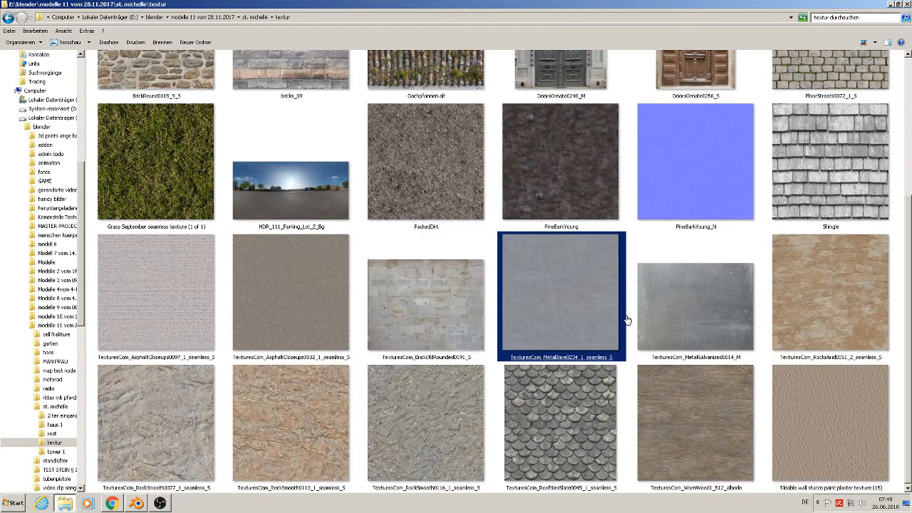
pyautogui.click(748, 333)
pyautogui.scroll(3, 703, 342)
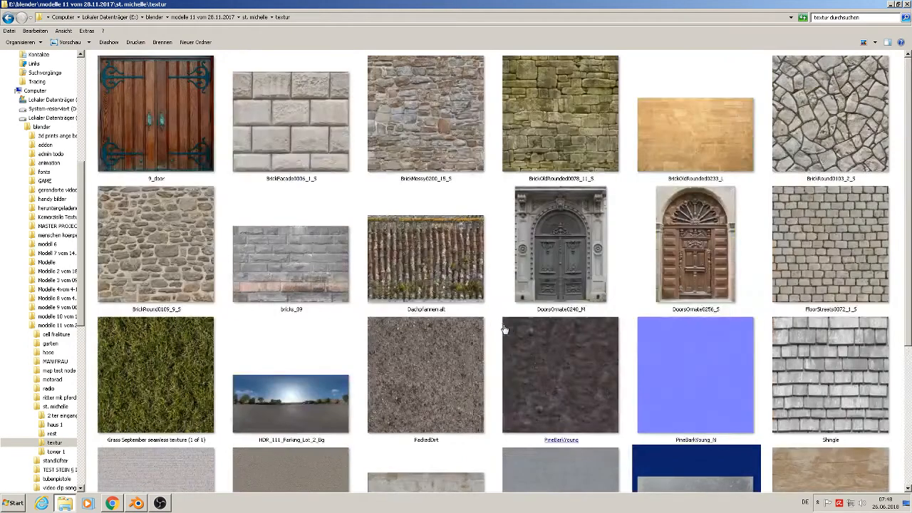
pyautogui.scroll(-3, 463, 328)
pyautogui.click(440, 329)
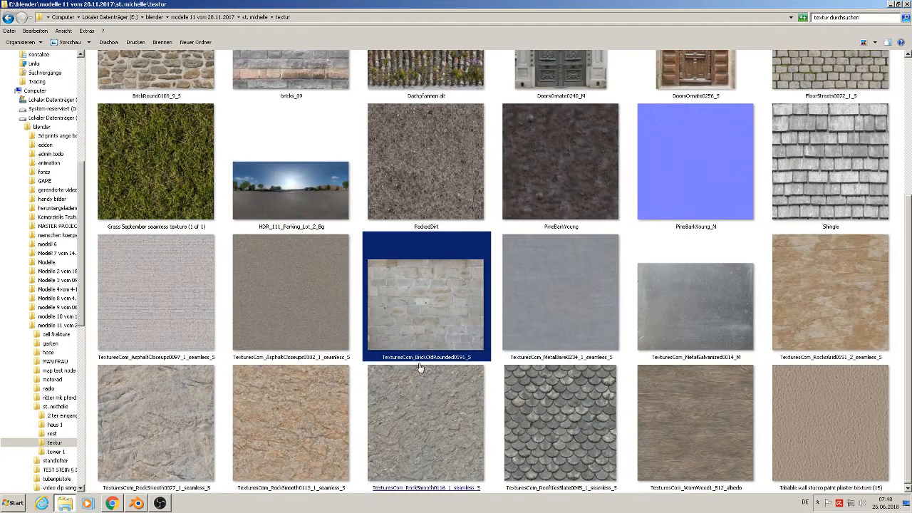
pyautogui.click(465, 370)
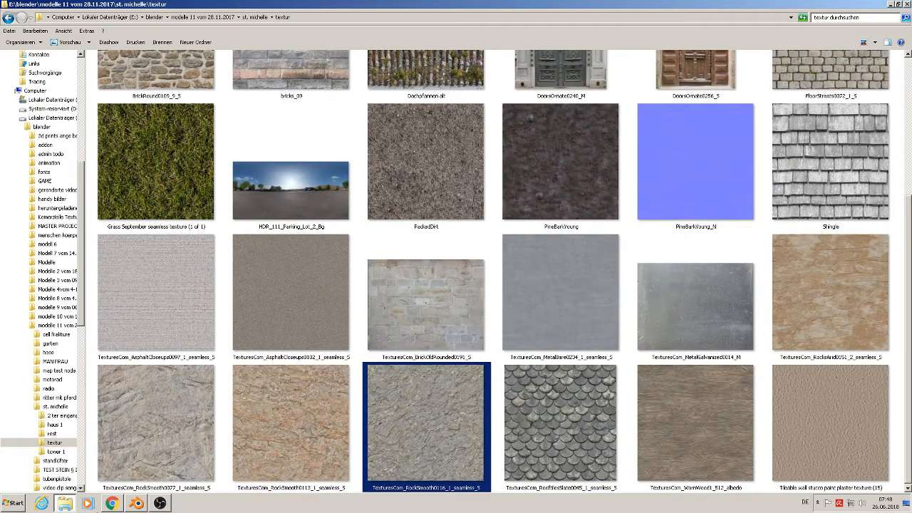
# Step: Switch back to Blender and give the wall block a new material named "entrance wall 2 stone wall material"
pyautogui.click(136, 504)
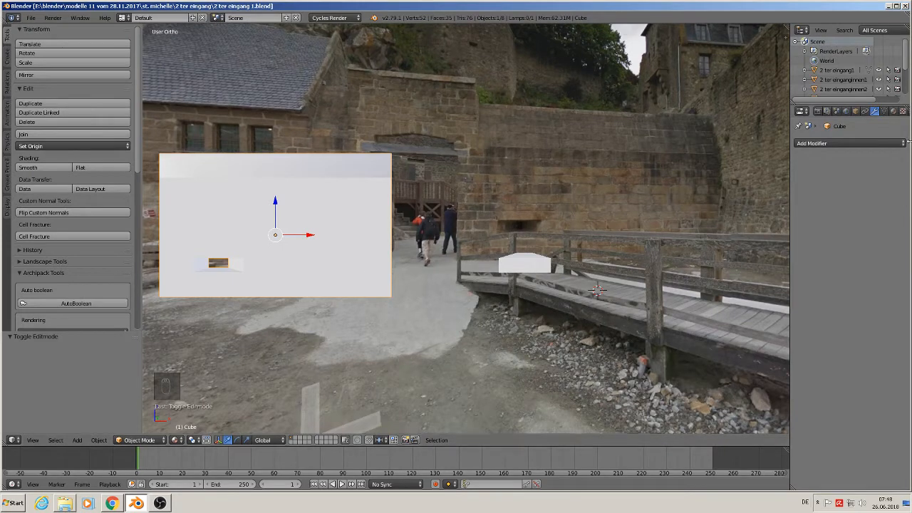
pyautogui.click(894, 112)
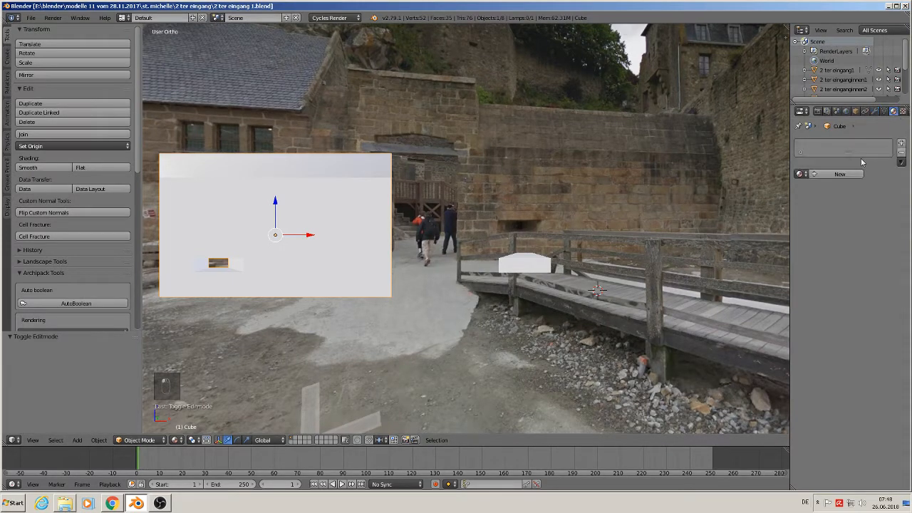
pyautogui.click(842, 177)
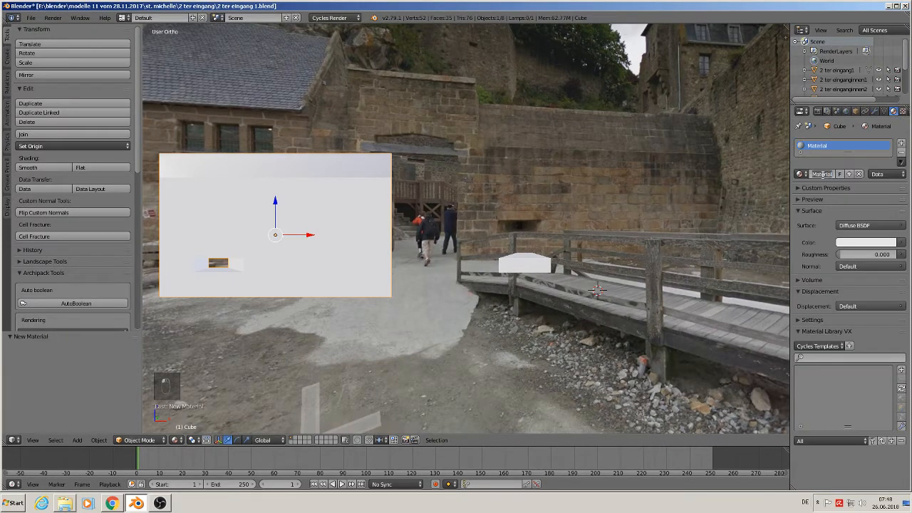
pyautogui.click(823, 174)
pyautogui.write('eingangwal')
pyautogui.write('l ston')
pyautogui.write('l')
pyautogui.press('Return')
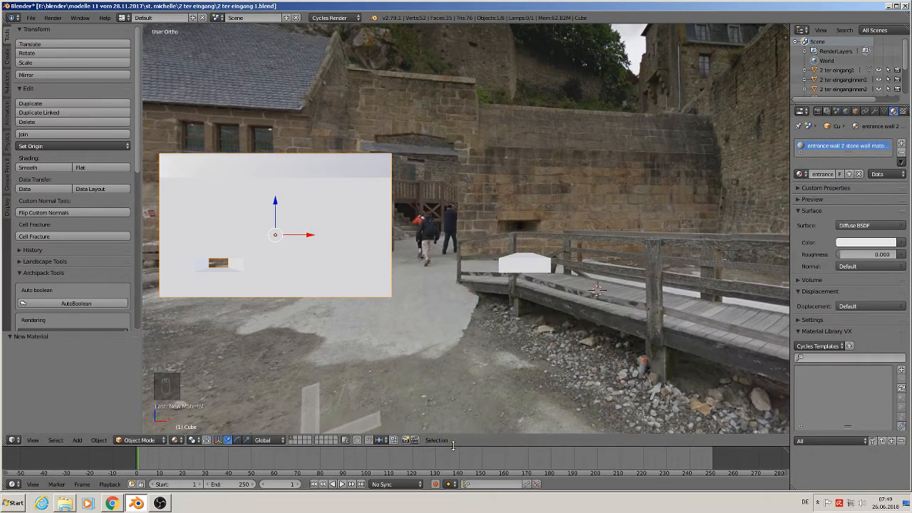
# Step: Enlarge the timeline area to about half the window height and change it to the Node Editor
pyautogui.moveTo(454, 443); pyautogui.dragTo(454, 279)
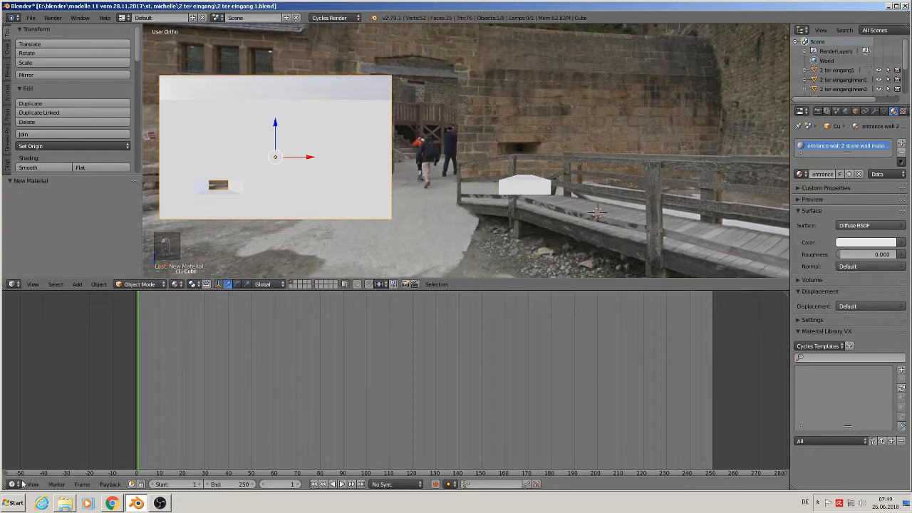
pyautogui.click(21, 484)
pyautogui.click(32, 381)
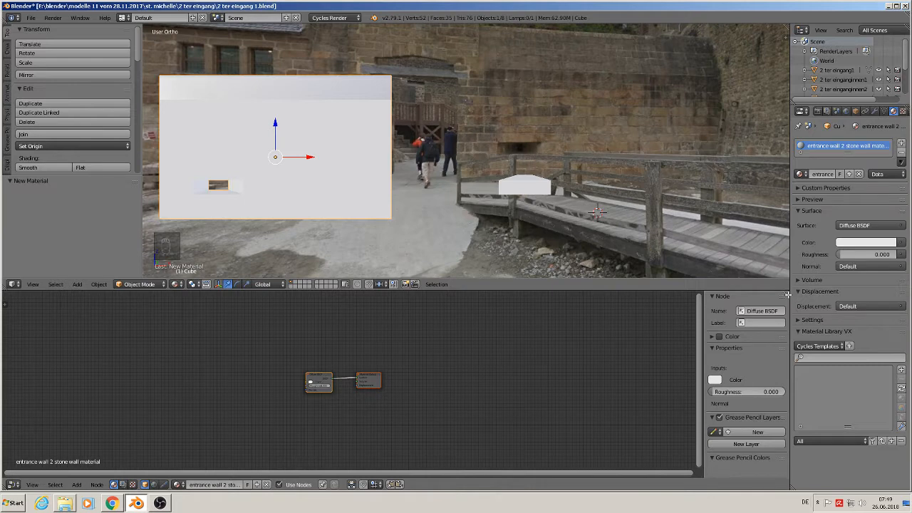
# Step: Split the Node Editor in two, turn the new area into a UV/Image Editor, and hide the node properties to give it more room
pyautogui.moveTo(788, 294); pyautogui.dragTo(457, 299)
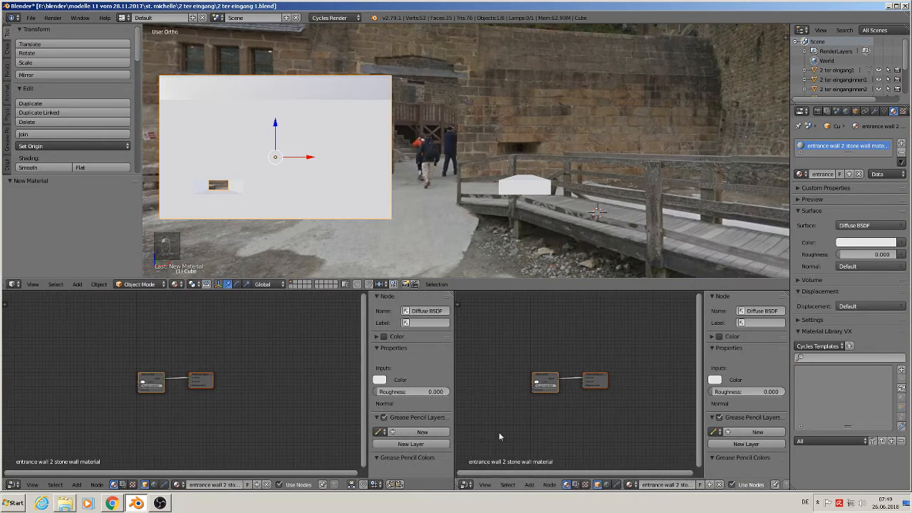
pyautogui.click(466, 485)
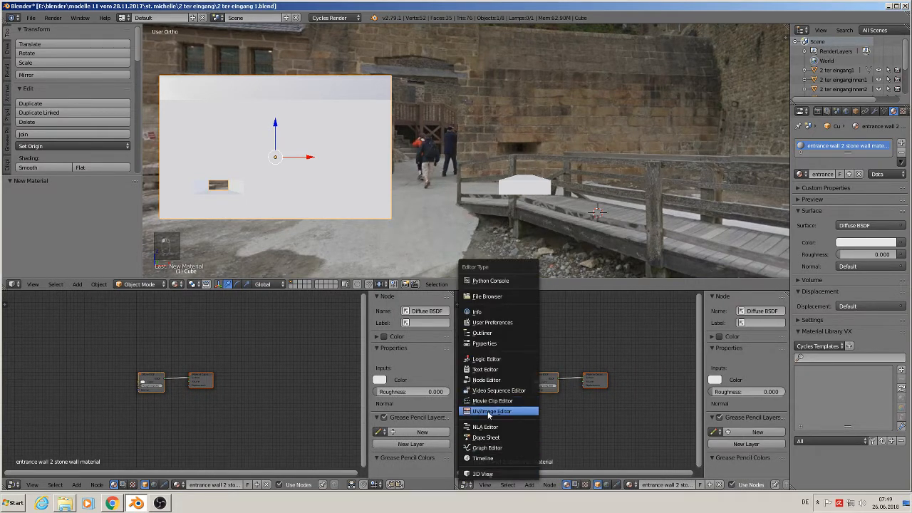
pyautogui.click(492, 412)
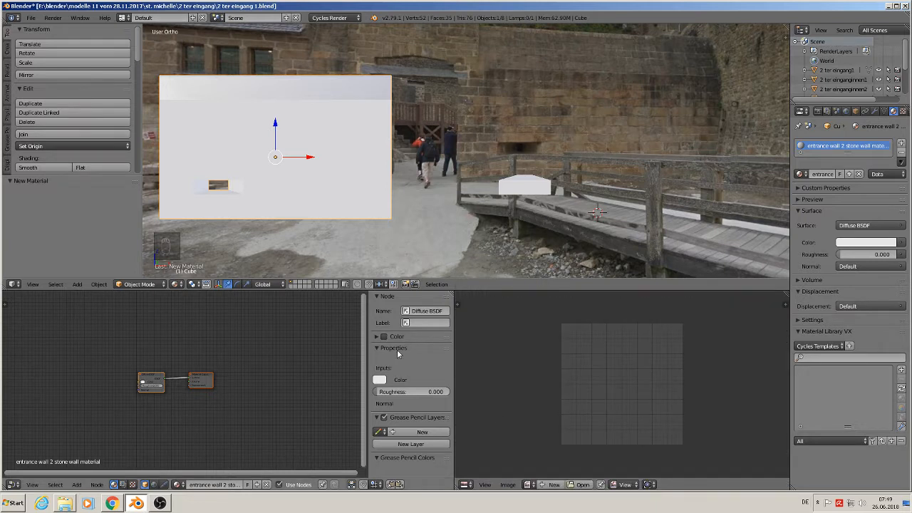
pyautogui.press('n')
pyautogui.moveTo(454, 326); pyautogui.dragTo(370, 330)
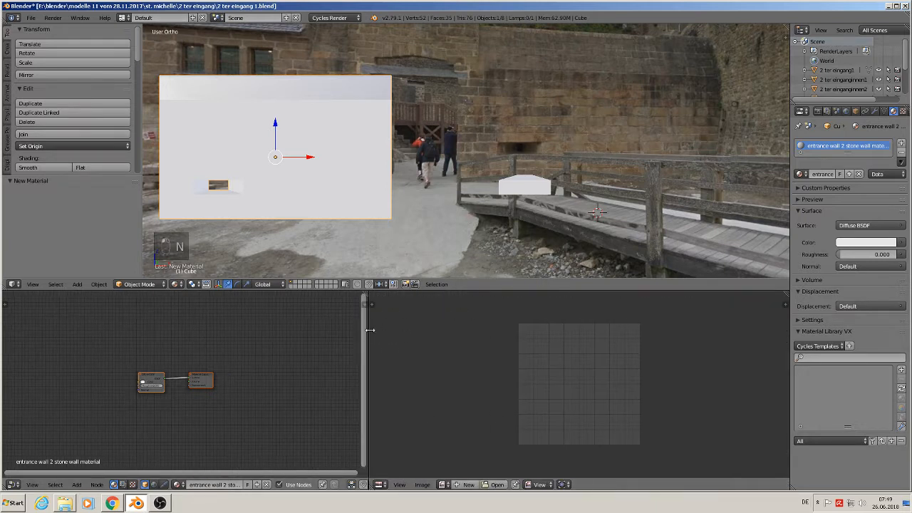
# Step: Change the stone wall material's surface shader to Principled BSDF and assign an Image Texture to its Base Color
pyautogui.moveTo(134, 383); pyautogui.dragTo(202, 327, button='middle')
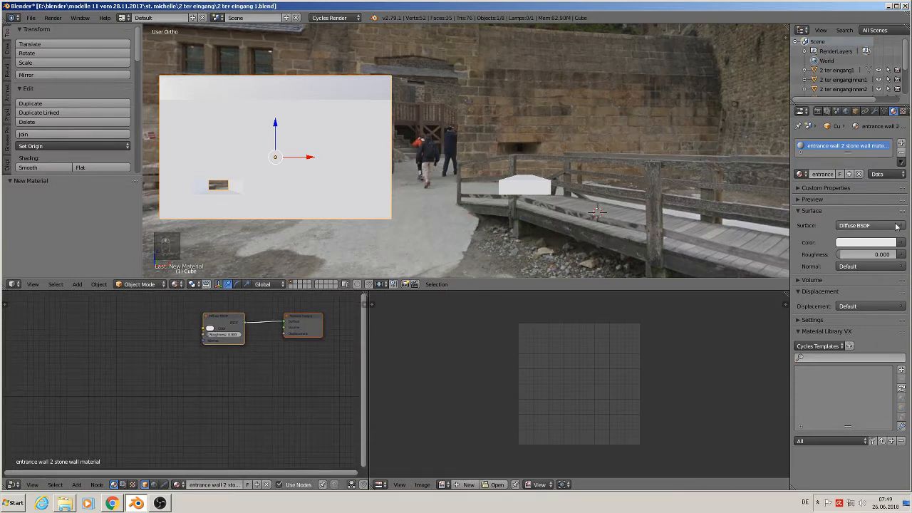
pyautogui.click(896, 226)
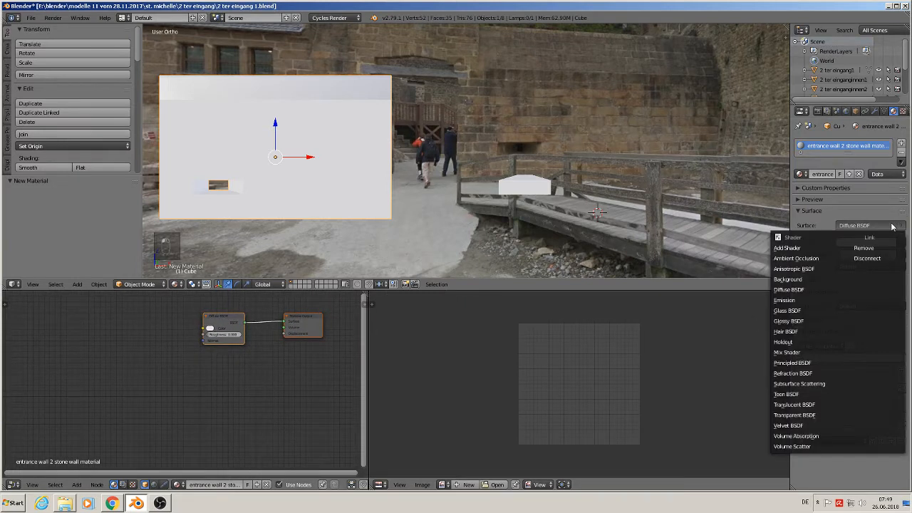
pyautogui.click(814, 364)
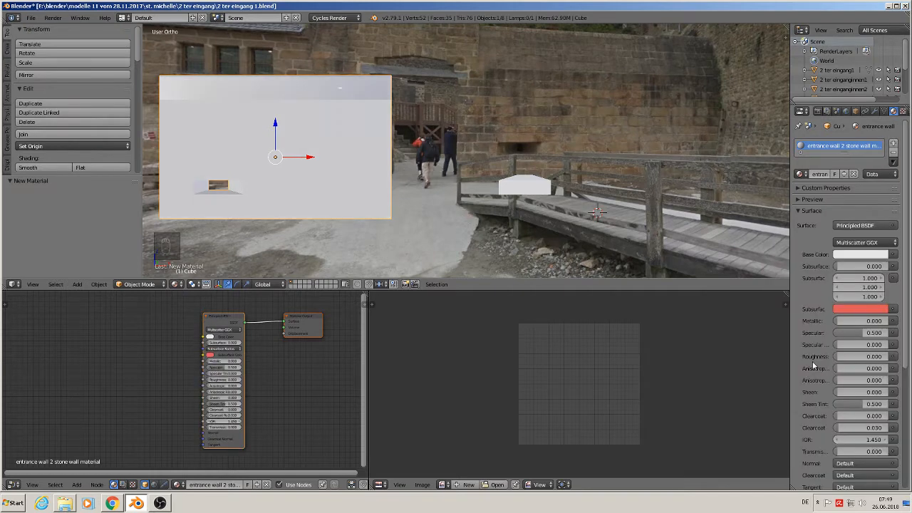
pyautogui.click(894, 255)
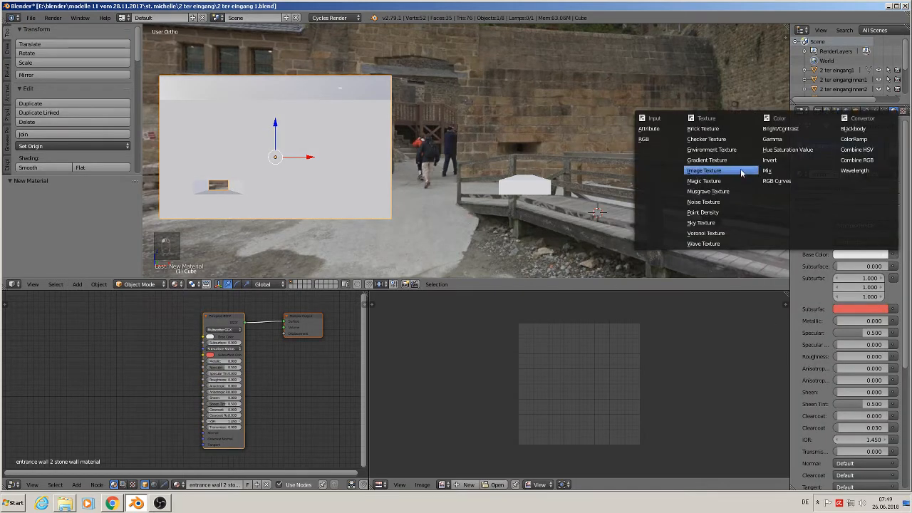
pyautogui.click(738, 171)
# Step: Load the BrickOldRounded0233_L image from the textur folder into the Base Color texture, browsing the files as thumbnails
pyautogui.click(876, 268)
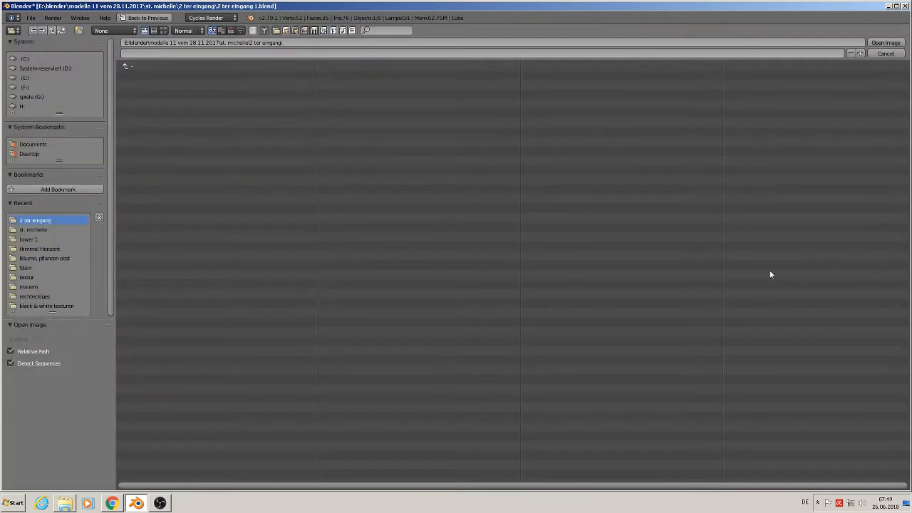
pyautogui.click(34, 231)
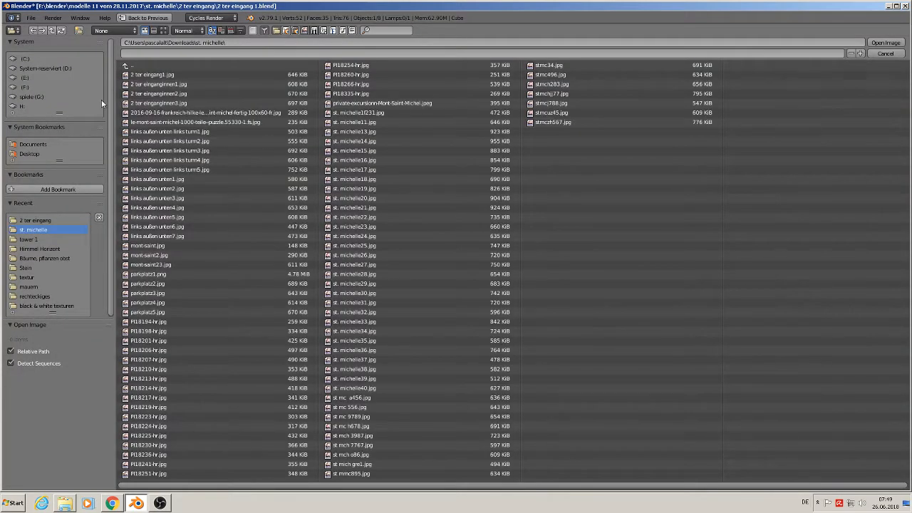
pyautogui.click(36, 277)
pyautogui.click(164, 32)
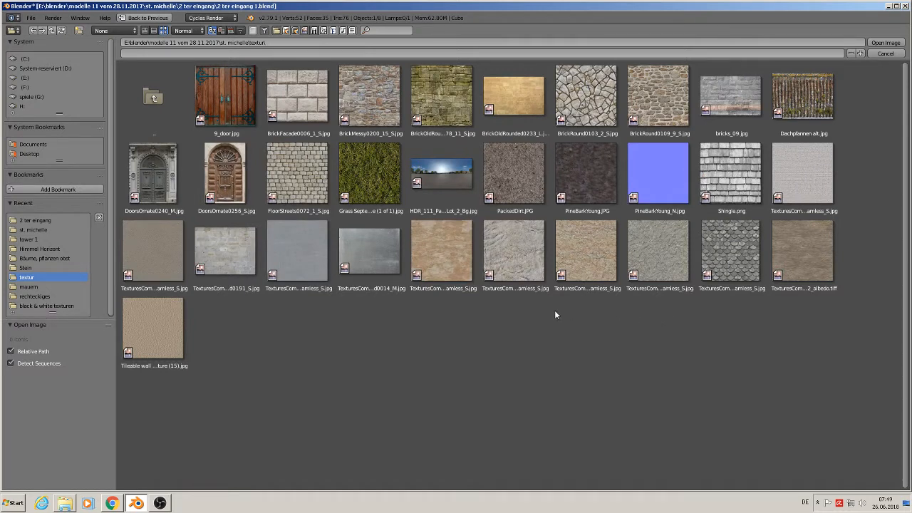
pyautogui.doubleClick(520, 106)
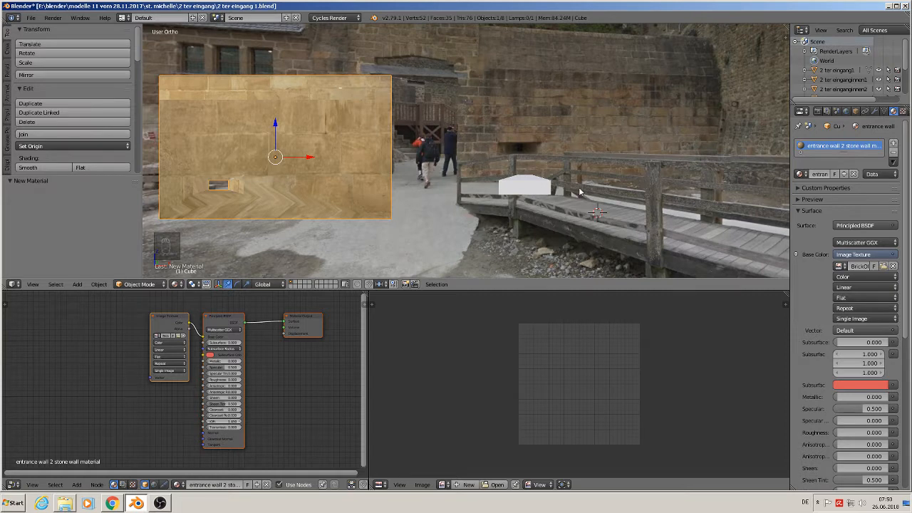
# Step: Add a Texture Coordinate node and a Mapping node ahead of the Image Texture node
pyautogui.moveTo(164, 398); pyautogui.dragTo(258, 384, button='middle')
pyautogui.scroll(-3, 164, 411)
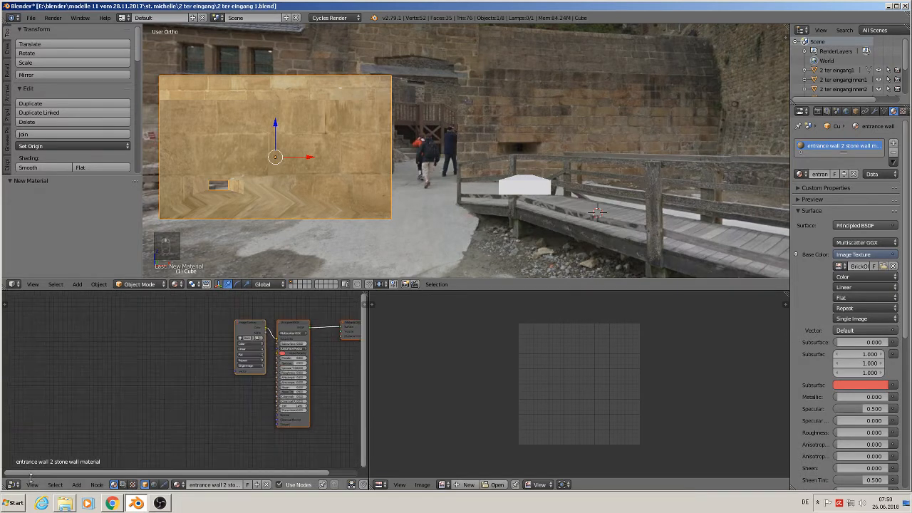
pyautogui.click(76, 485)
pyautogui.moveTo(88, 465)
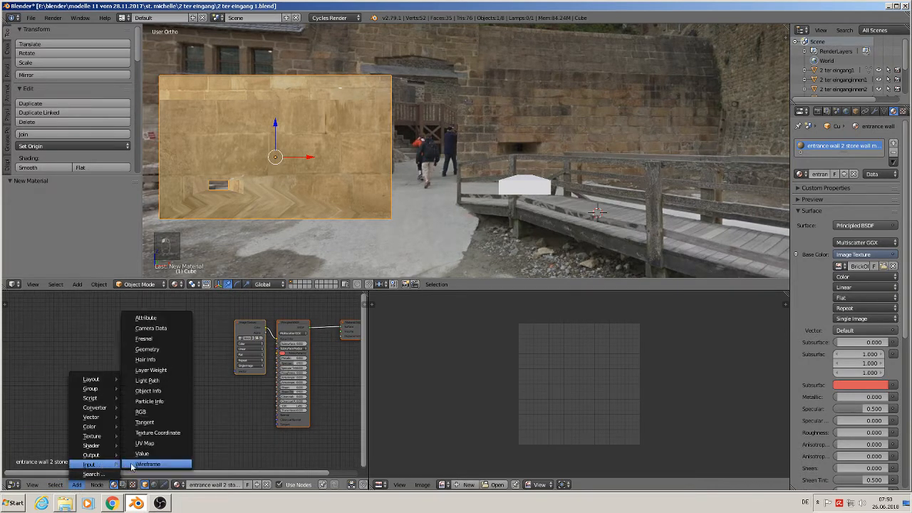
pyautogui.click(172, 426)
pyautogui.click(70, 386)
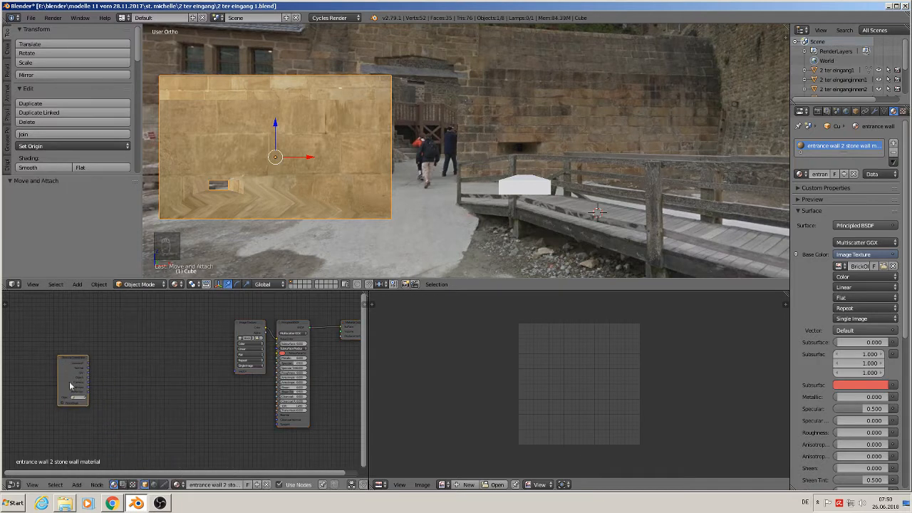
pyautogui.click(76, 485)
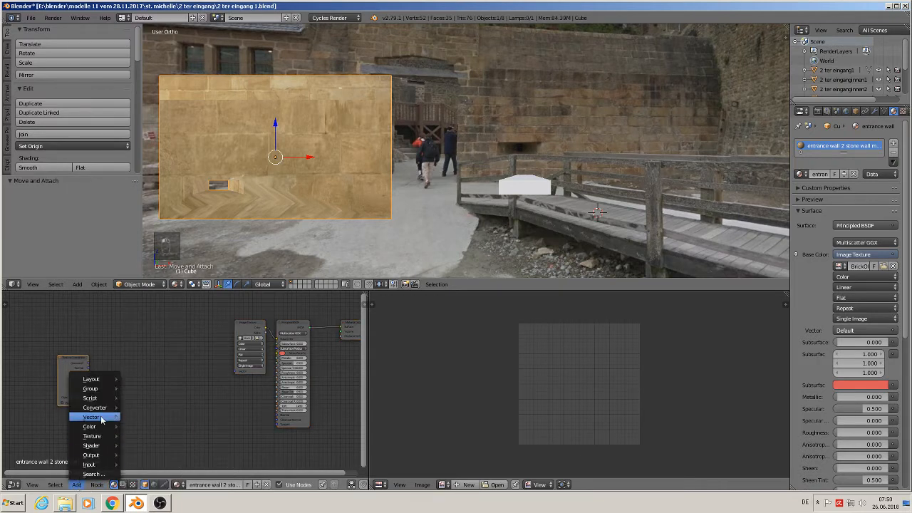
pyautogui.moveTo(100, 416)
pyautogui.click(154, 428)
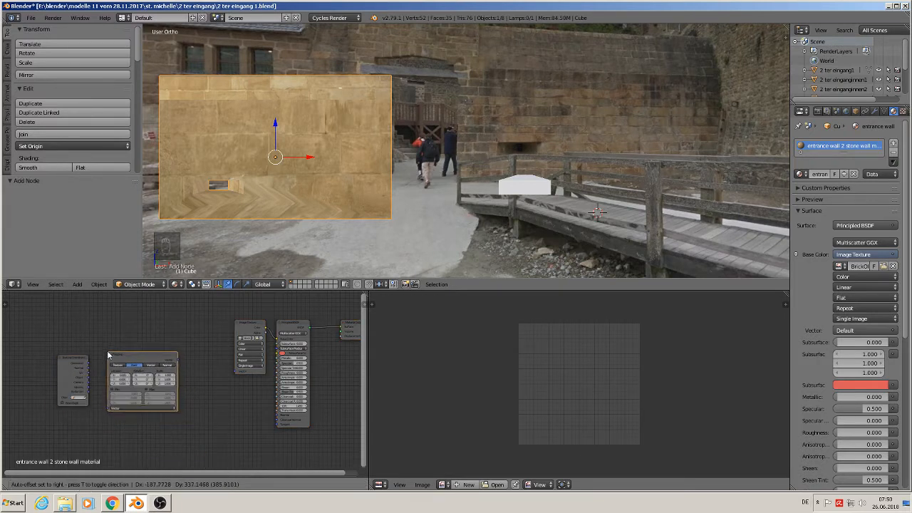
pyautogui.click(105, 349)
# Step: Link the UV coordinates through the Mapping node to the Image Texture's Vector input, and set the mapping type to Texture
pyautogui.scroll(2, 107, 350)
pyautogui.moveTo(200, 349); pyautogui.dragTo(289, 371)
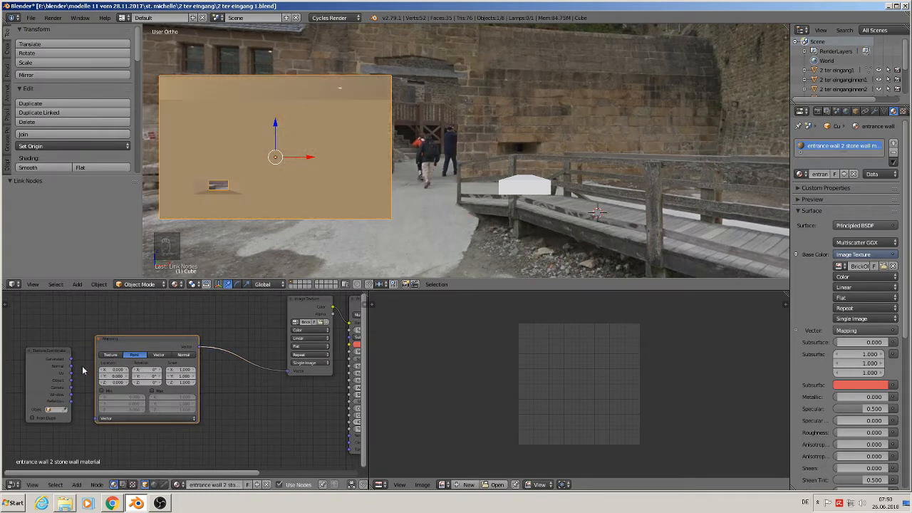
pyautogui.moveTo(71, 372); pyautogui.dragTo(102, 421)
pyautogui.click(110, 355)
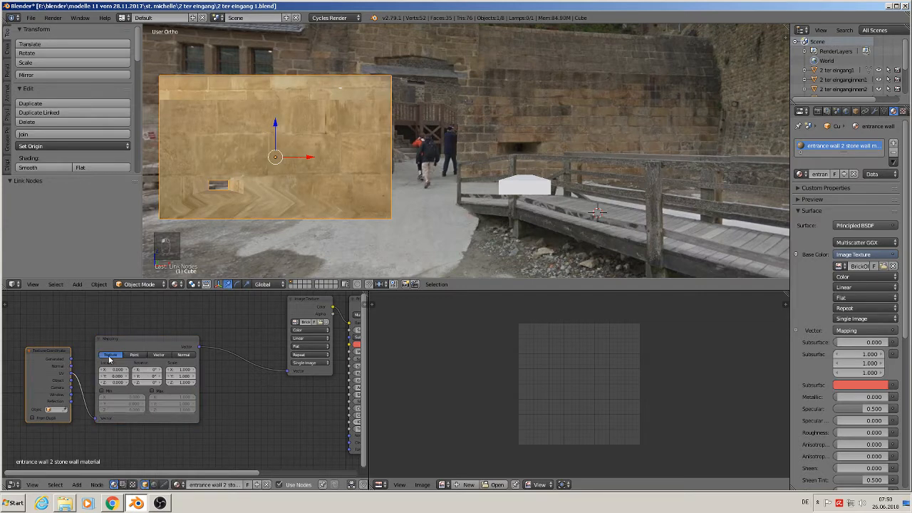
pyautogui.moveTo(220, 390); pyautogui.dragTo(91, 396, button='middle')
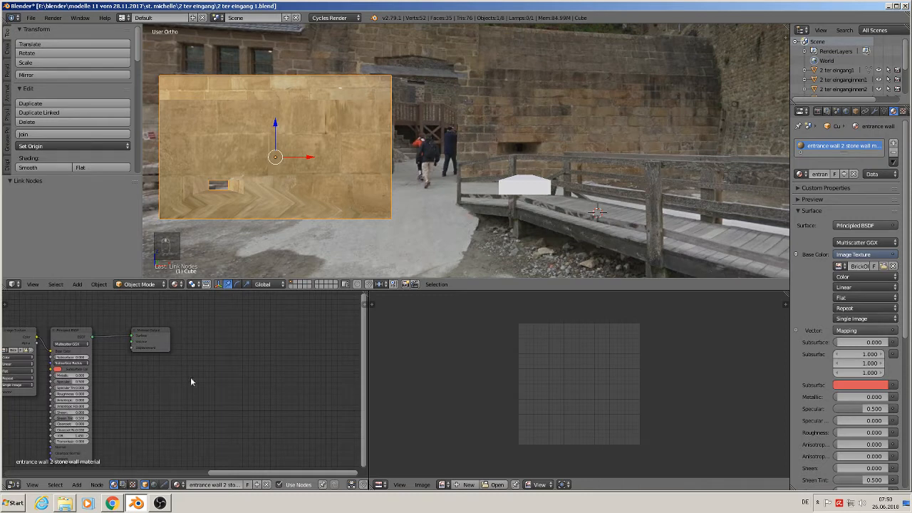
pyautogui.moveTo(192, 379); pyautogui.dragTo(252, 379, button='middle')
# Step: Replace the wall block's UV layout with a Project From View mapping made from the front view
pyautogui.scroll(3, 319, 172)
pyautogui.press('KP_1')
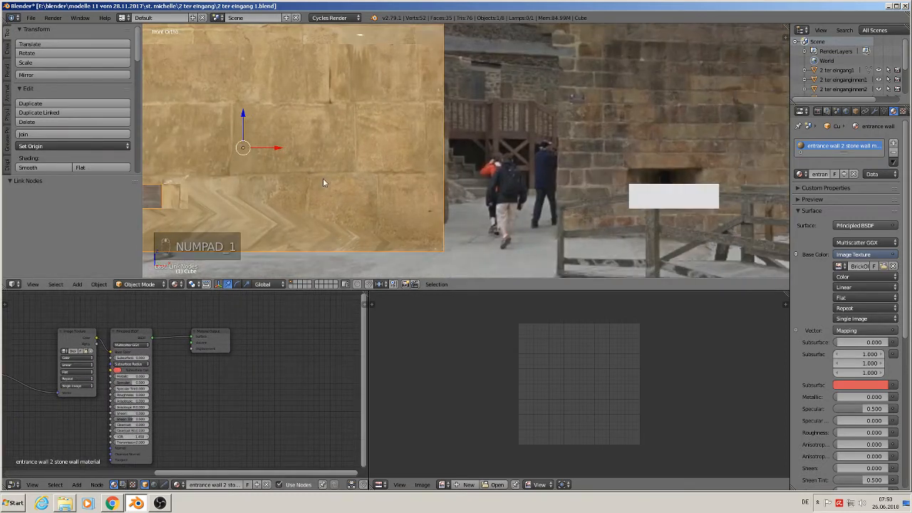
pyautogui.scroll(-4, 323, 179)
pyautogui.press('Tab')
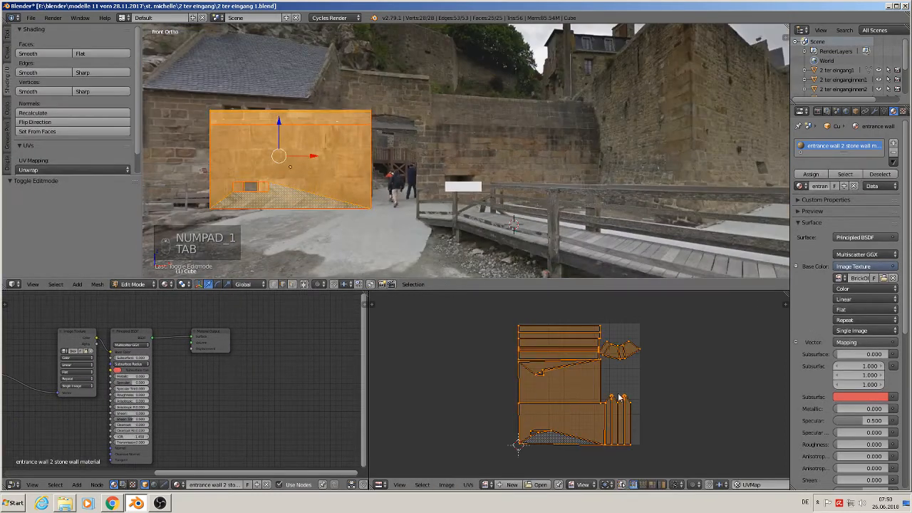
pyautogui.press('s')
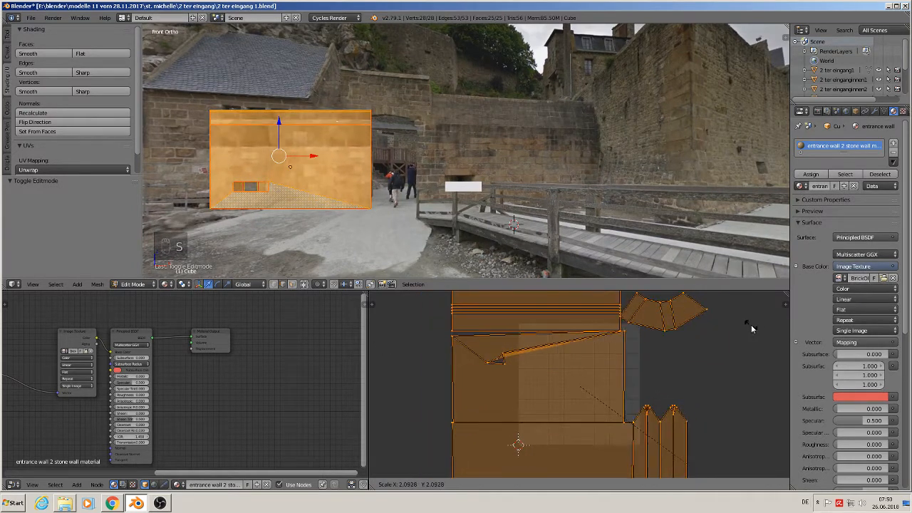
pyautogui.rightClick(727, 301)
pyautogui.scroll(2, 298, 168)
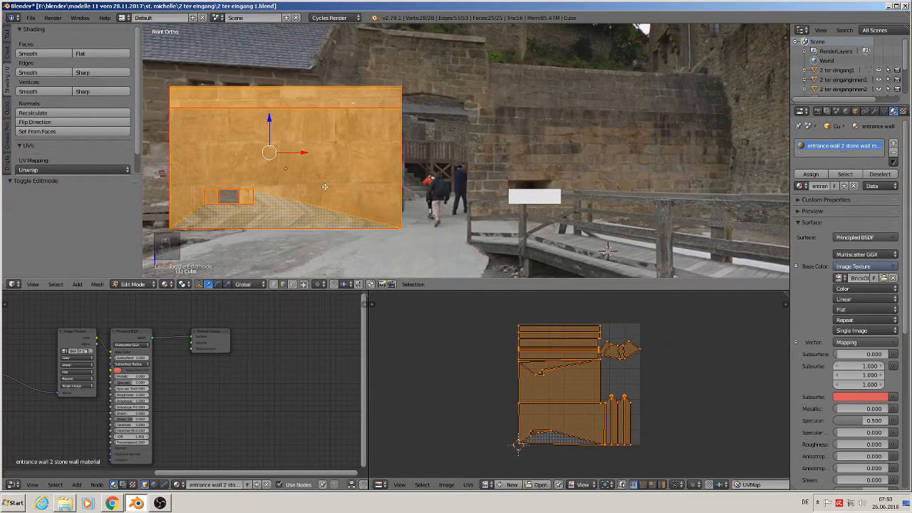
pyautogui.press('u')
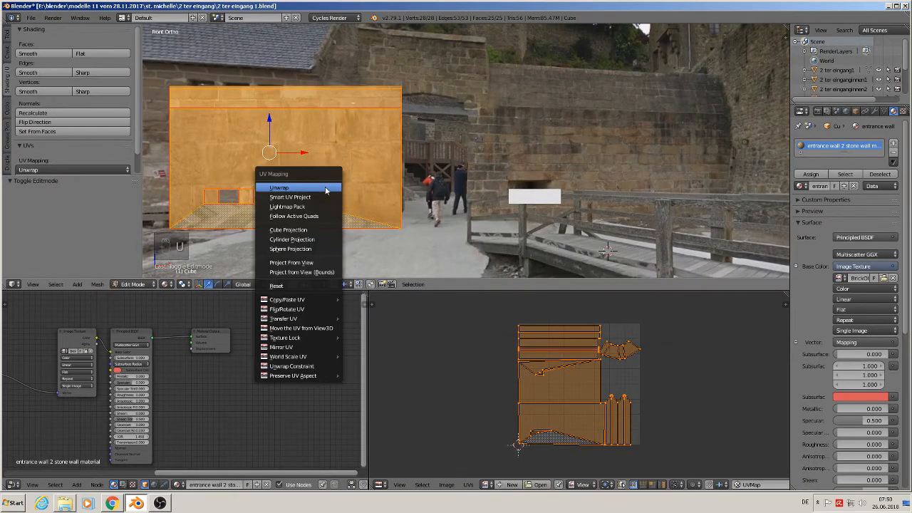
pyautogui.click(319, 264)
# Step: Scale the wall block's UV layout by about 4.34 and shift it about 0.18 in X and -0.023 in Y onto the UV grid
pyautogui.press('s')
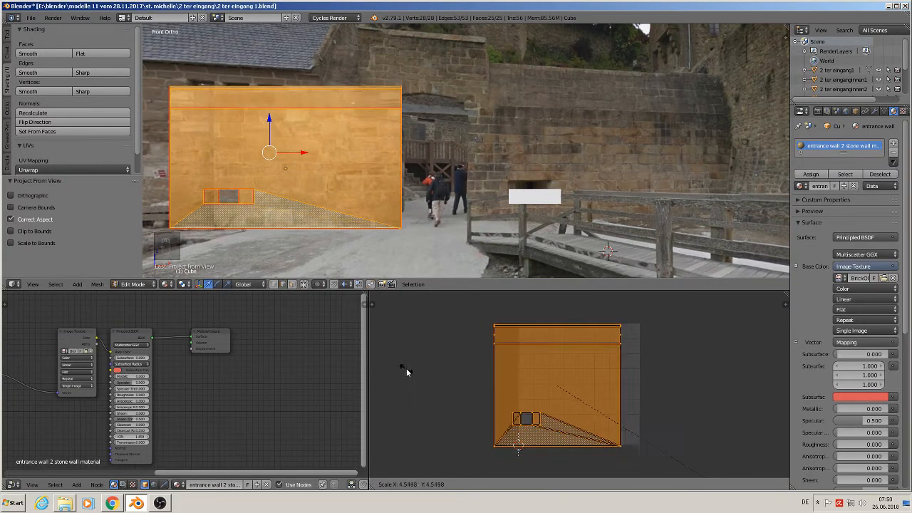
pyautogui.click(382, 380)
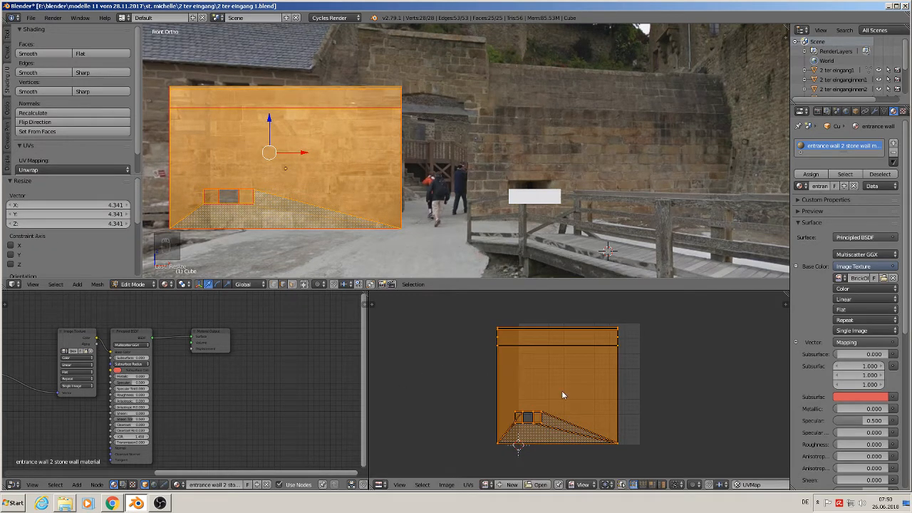
pyautogui.press('g')
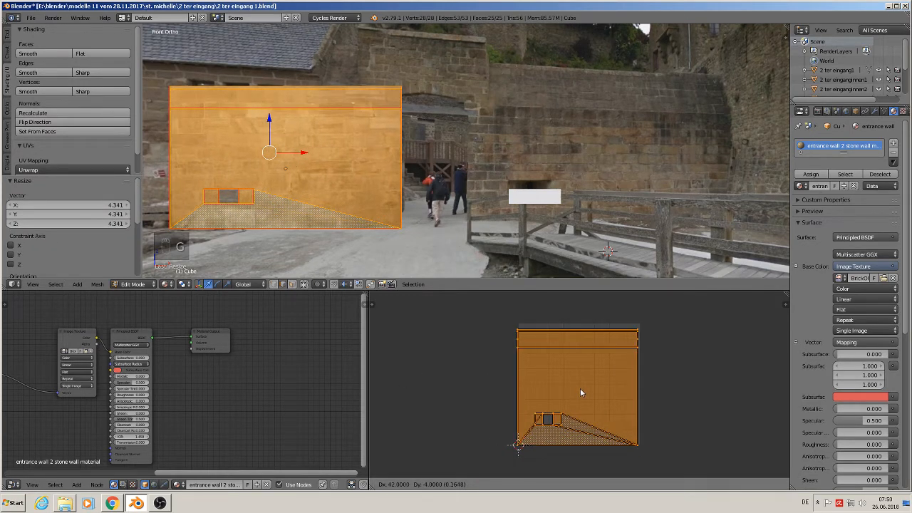
pyautogui.click(582, 389)
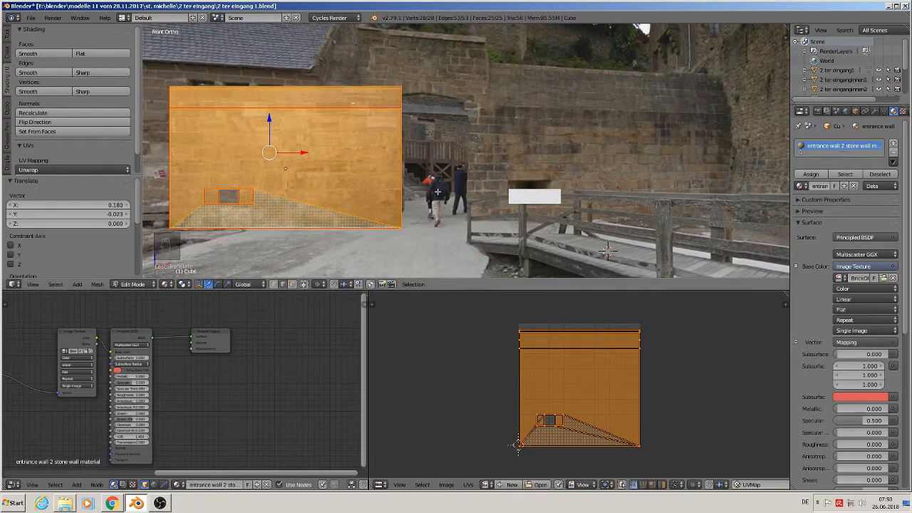
# Step: Return to Object Mode and move the wall block about -0.401 along Y, away from the reference photo
pyautogui.press('Tab')
pyautogui.moveTo(394, 210); pyautogui.dragTo(292, 181, button='middle')
pyautogui.moveTo(286, 183); pyautogui.dragTo(553, 188)
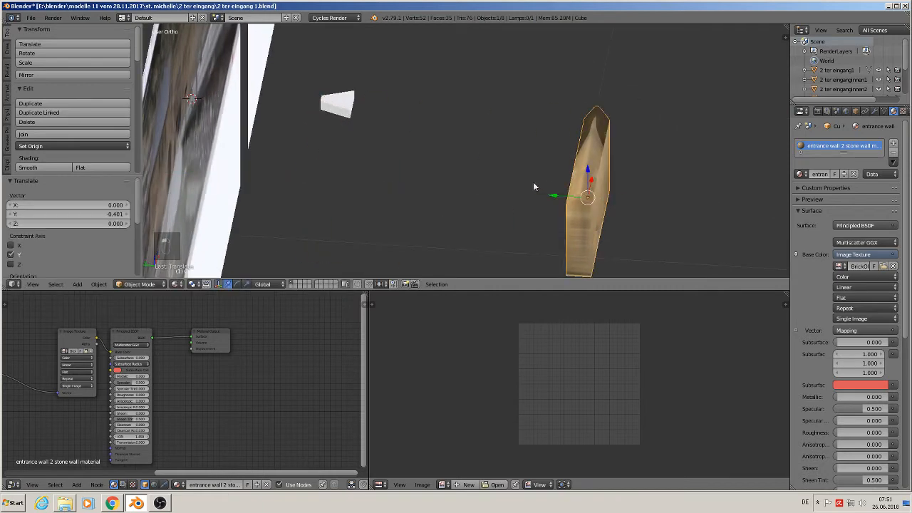
# Step: Apply flat shading to the large wall face around the opening and the adjoining face below it, using face selection
pyautogui.moveTo(534, 183)
pyautogui.mouseDown(button='middle')
pyautogui.moveTo(414, 163)
pyautogui.moveTo(514, 186)
pyautogui.moveTo(638, 195)
pyautogui.moveTo(559, 220)
pyautogui.moveTo(484, 214)
pyautogui.moveTo(470, 241)
pyautogui.moveTo(446, 241)
pyautogui.moveTo(446, 250)
pyautogui.moveTo(503, 230)
pyautogui.moveTo(538, 198)
pyautogui.mouseUp(button='middle')
pyautogui.scroll(5, 632, 193)
pyautogui.scroll(-2, 599, 187)
pyautogui.press('Tab')
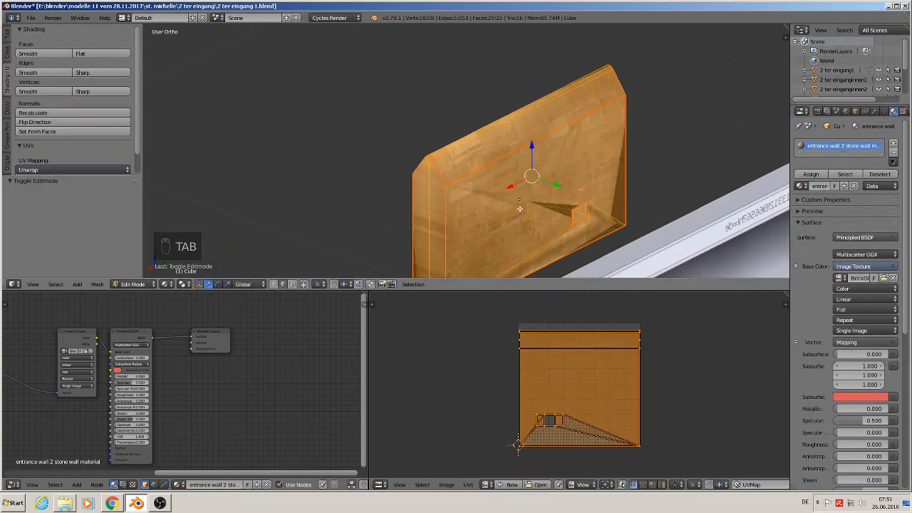
pyautogui.rightClick(520, 209)
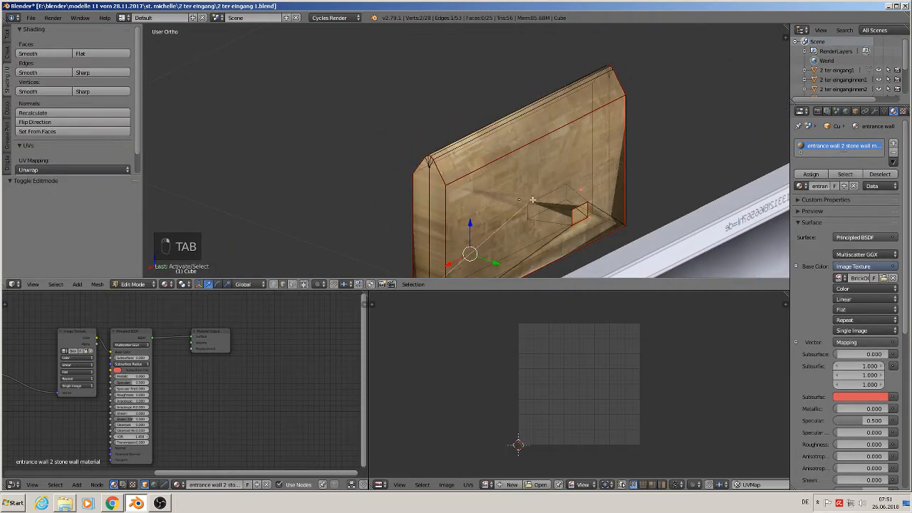
pyautogui.click(292, 285)
pyautogui.rightClick(557, 177)
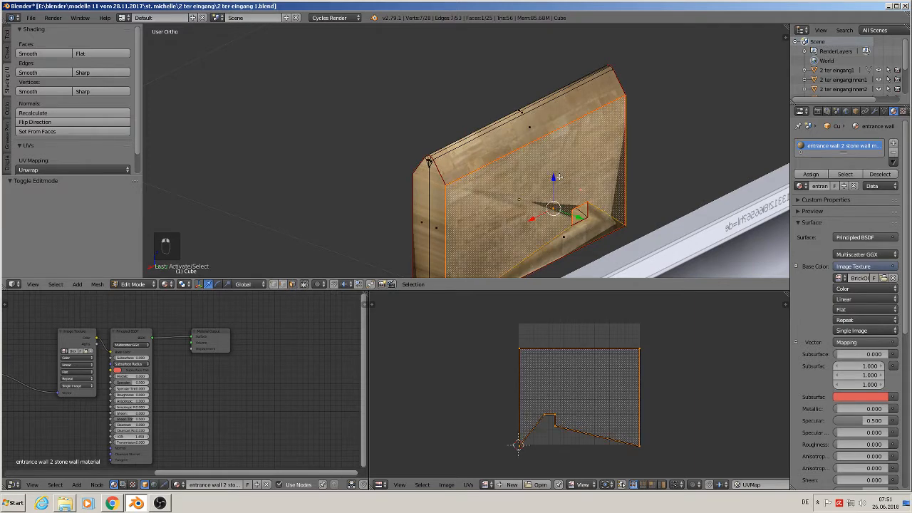
pyautogui.keyDown('shift'); pyautogui.rightClick(572, 237); pyautogui.keyUp('shift')
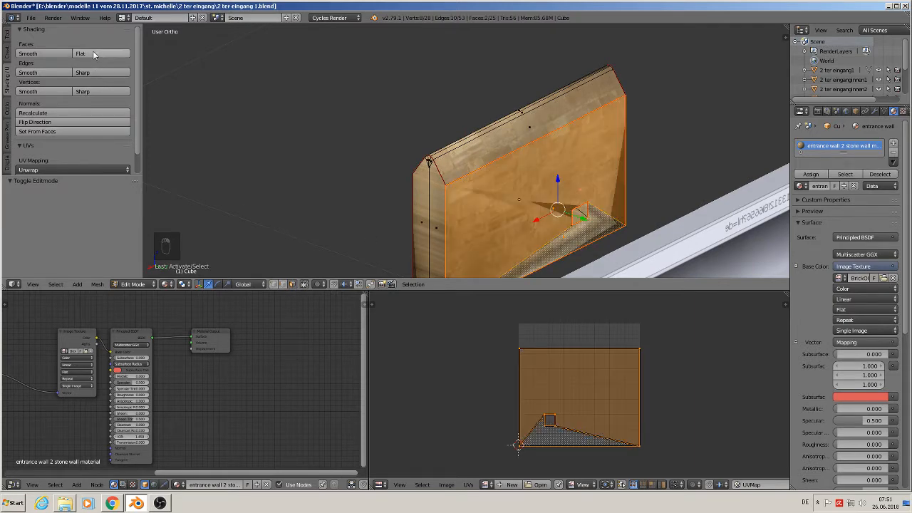
pyautogui.click(93, 55)
# Step: Apply flat shading to all faces of the wall block's narrow end on the +X side
pyautogui.rightClick(424, 226)
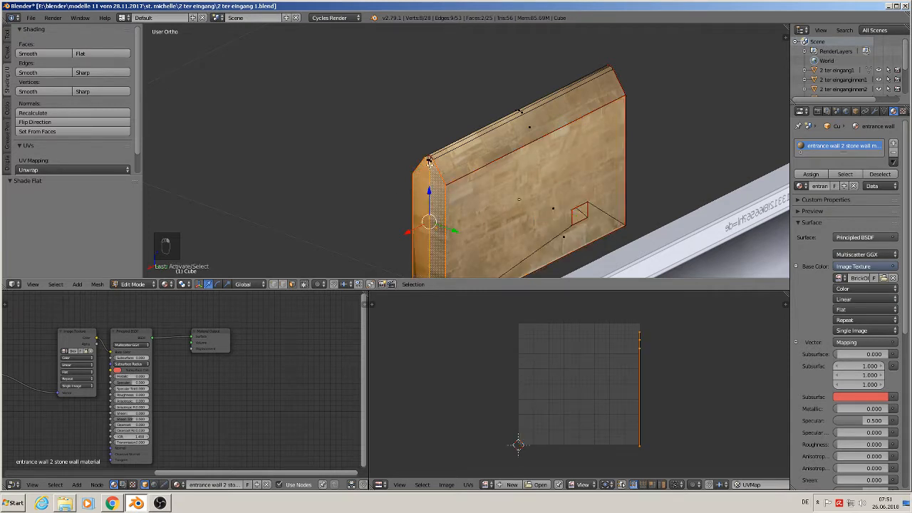
pyautogui.keyDown('shift'); pyautogui.rightClick(429, 162); pyautogui.keyUp('shift')
pyautogui.keyDown('shift'); pyautogui.rightClick(429, 160); pyautogui.keyUp('shift')
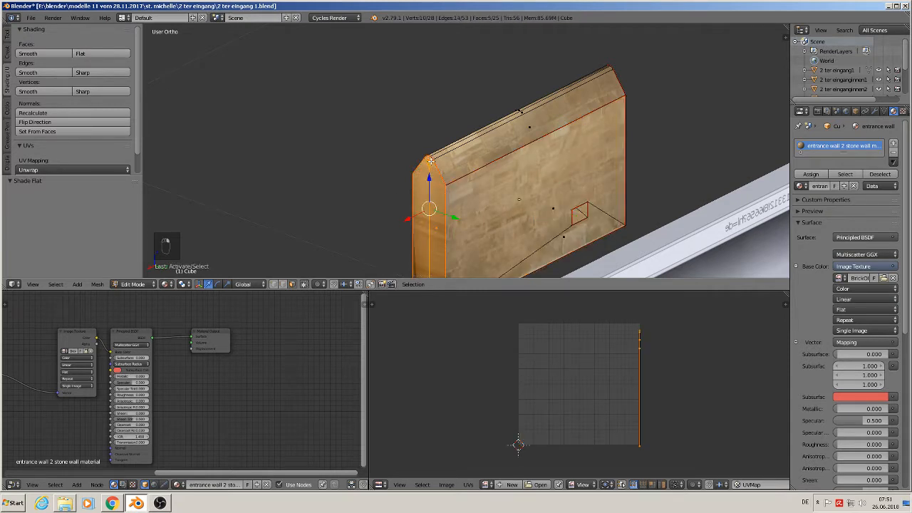
pyautogui.click(114, 55)
# Step: Apply flat shading to the faces of the wall block's opposite narrow end on the -X side and return to Object Mode
pyautogui.moveTo(339, 142); pyautogui.dragTo(646, 138, button='middle')
pyautogui.moveTo(475, 207); pyautogui.dragTo(531, 125, button='middle')
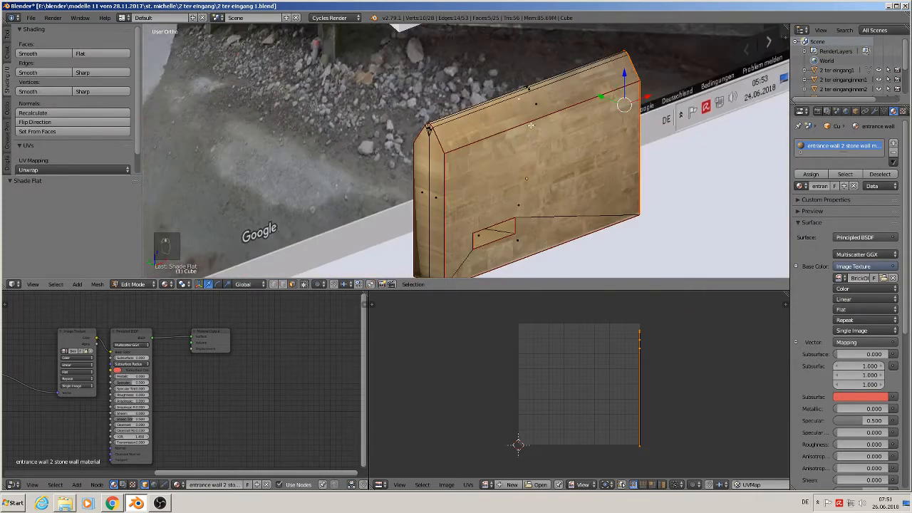
pyautogui.rightClick(435, 181)
pyautogui.keyDown('shift'); pyautogui.rightClick(435, 149); pyautogui.keyUp('shift')
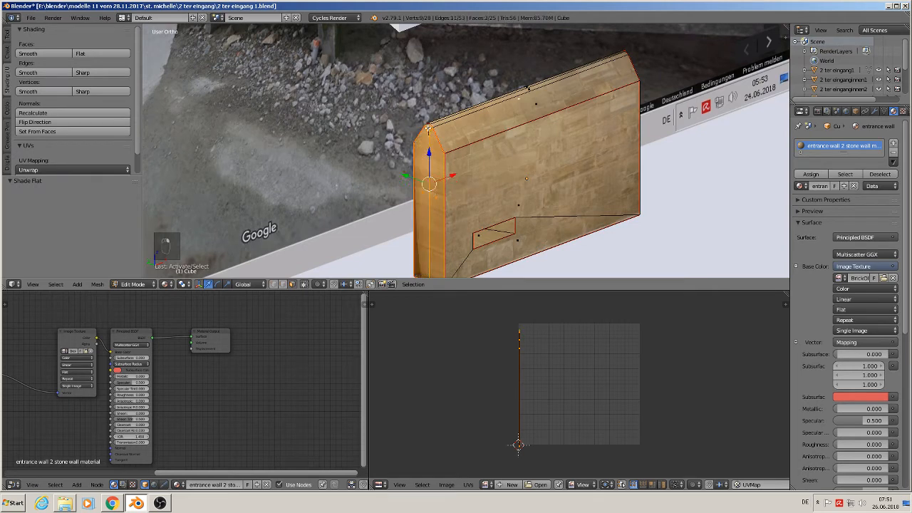
pyautogui.keyDown('shift'); pyautogui.rightClick(427, 127); pyautogui.keyUp('shift')
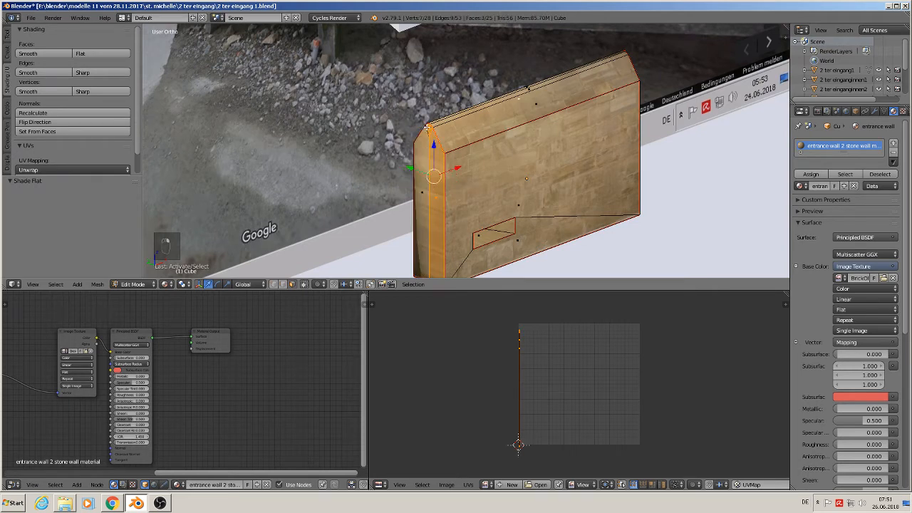
pyautogui.keyDown('shift'); pyautogui.rightClick(425, 130); pyautogui.keyUp('shift')
pyautogui.keyDown('shift'); pyautogui.rightClick(422, 146); pyautogui.keyUp('shift')
pyautogui.click(107, 53)
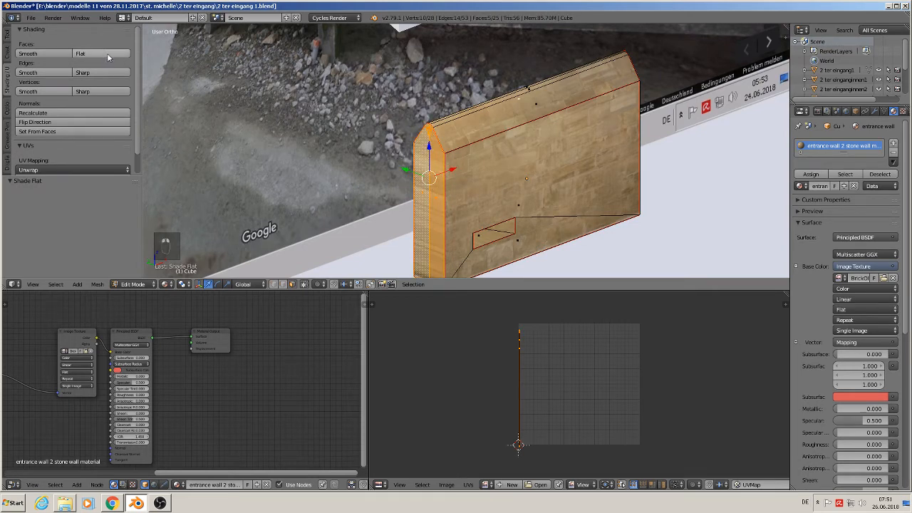
pyautogui.scroll(-2, 560, 208)
pyautogui.press('Tab')
# Step: Show the material preview and set the Principled BSDF roughness of the wall material to 0.850
pyautogui.moveTo(558, 212); pyautogui.dragTo(565, 163, button='middle')
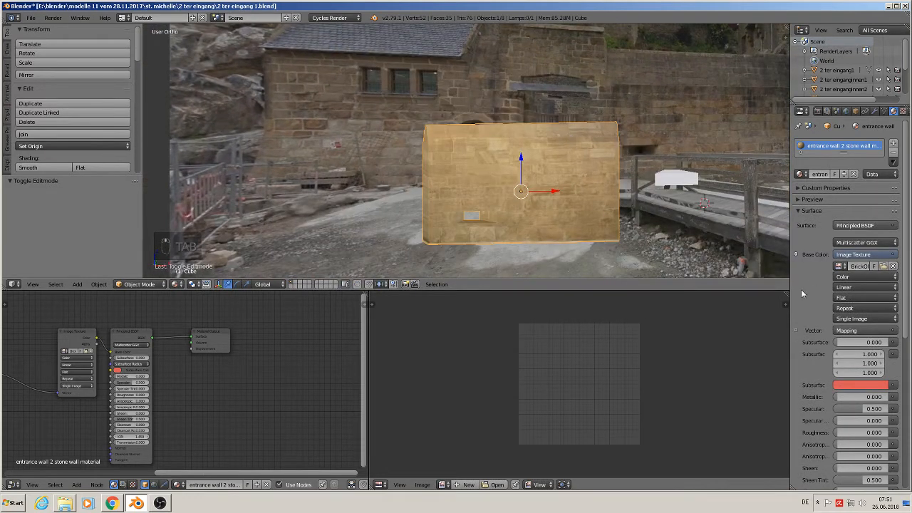
pyautogui.click(802, 200)
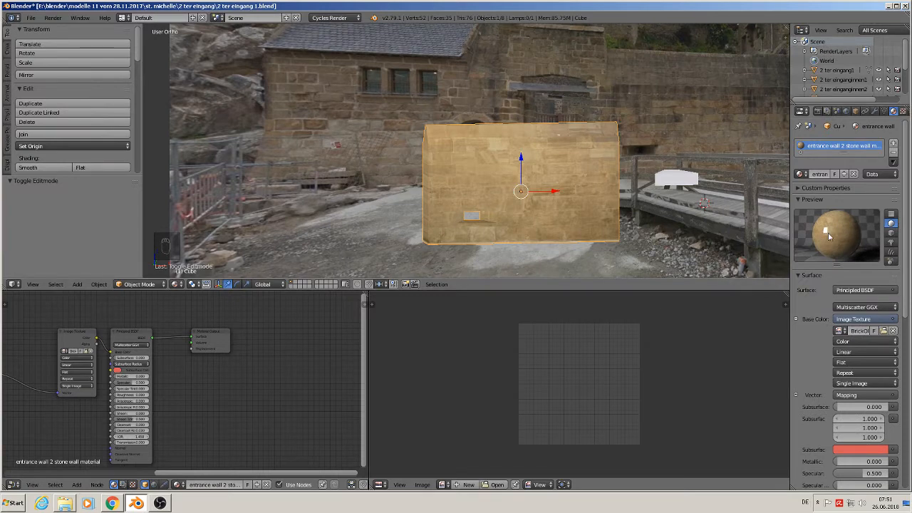
pyautogui.scroll(5, 147, 401)
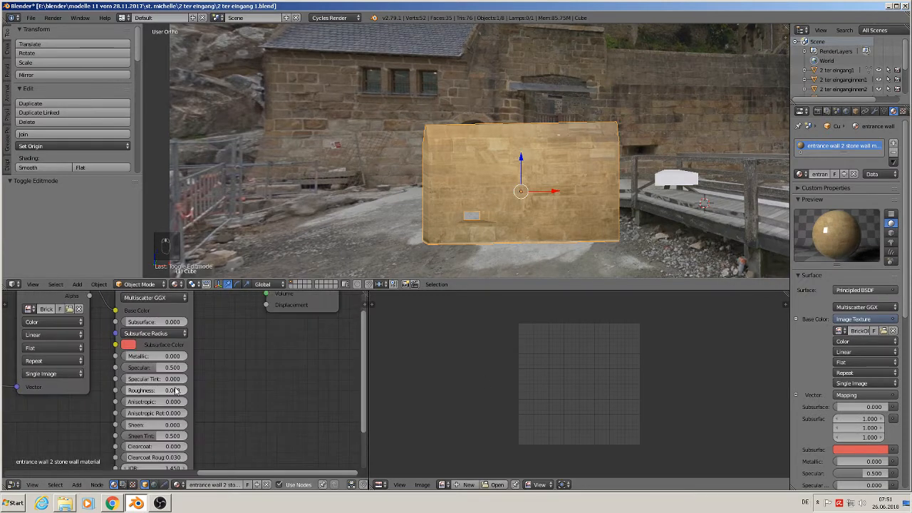
pyautogui.moveTo(116, 391); pyautogui.dragTo(179, 392)
# Step: Link the Image Texture's Color output to the Displacement input of the Material Output node
pyautogui.scroll(-4, 228, 396)
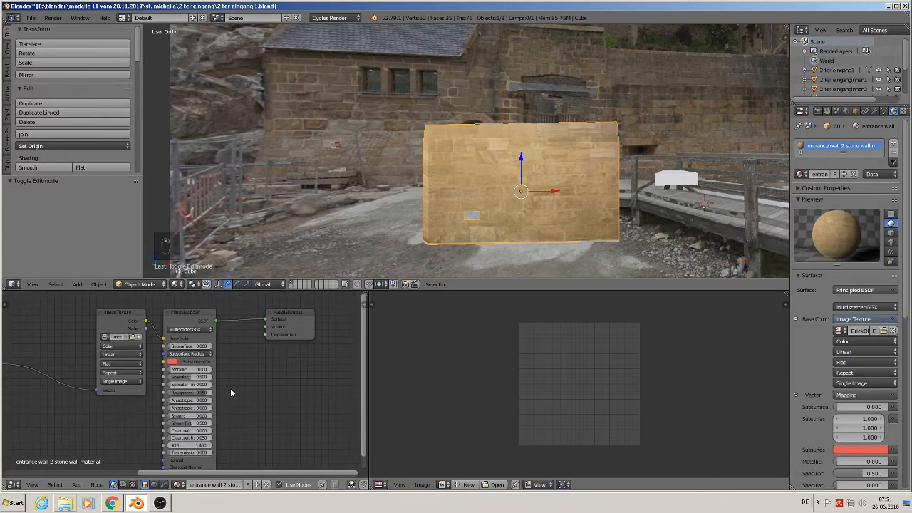
pyautogui.moveTo(230, 392); pyautogui.dragTo(157, 419, button='middle')
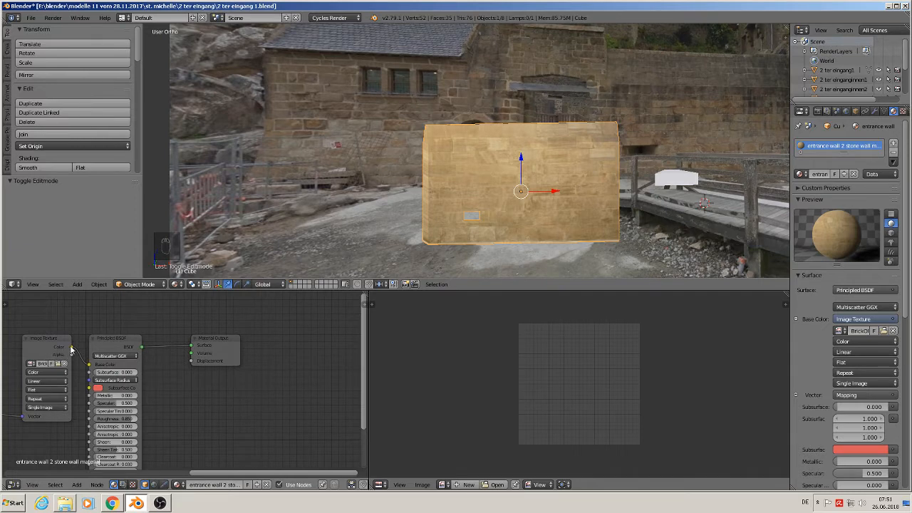
pyautogui.moveTo(72, 348); pyautogui.dragTo(194, 362)
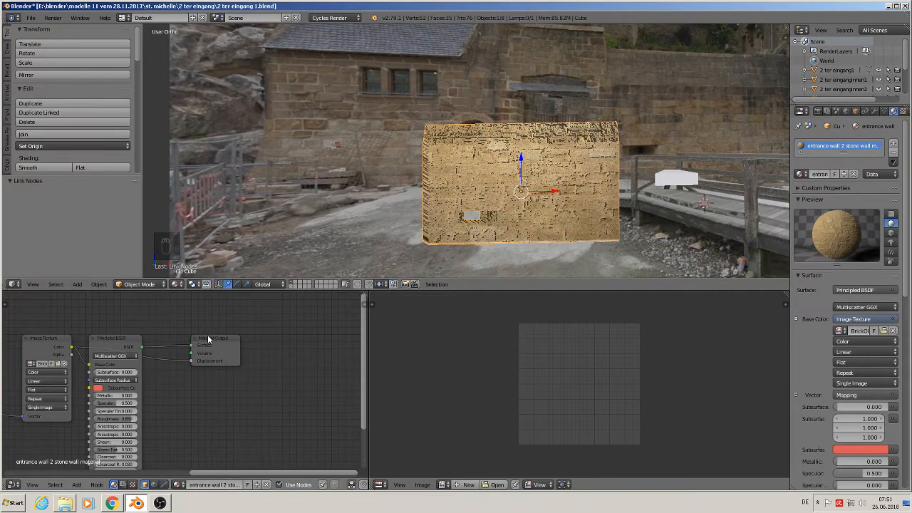
# Step: Make room before the Material Output node and insert a Math node into the displacement link
pyautogui.moveTo(208, 339); pyautogui.dragTo(285, 335)
pyautogui.click(76, 485)
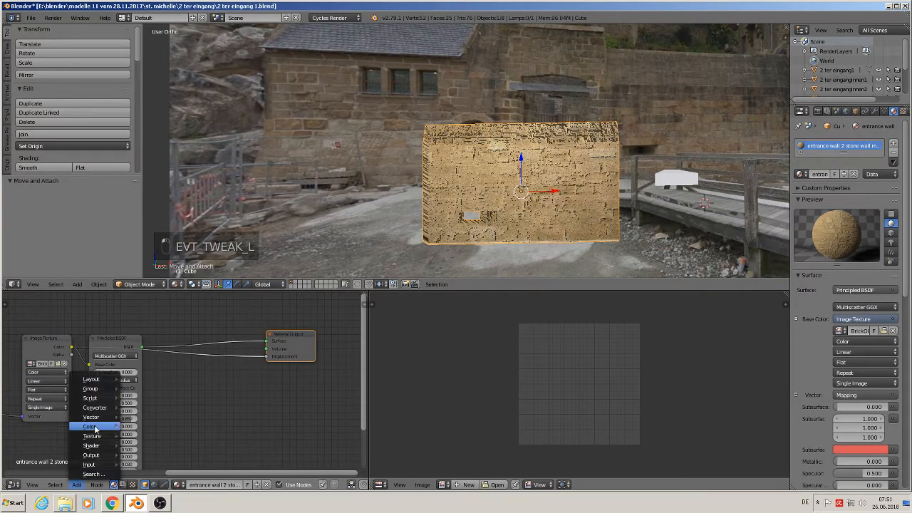
pyautogui.moveTo(90, 410)
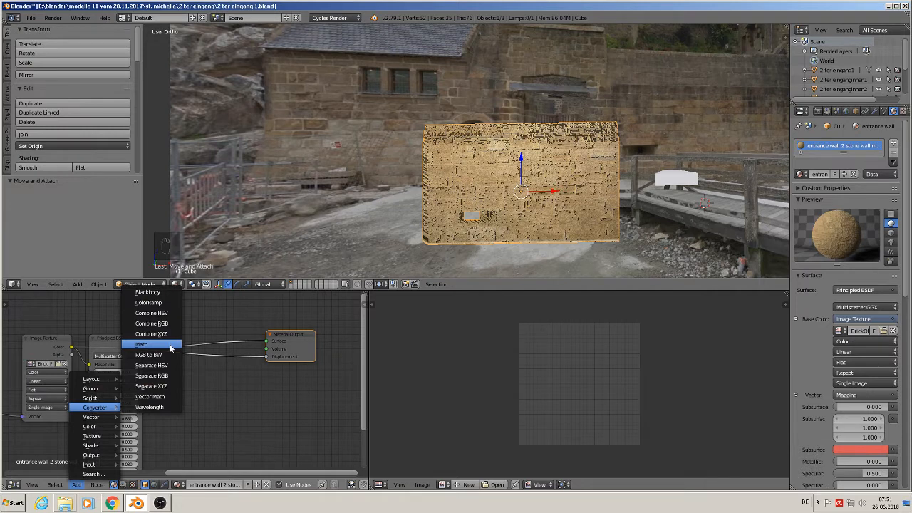
pyautogui.click(146, 344)
pyautogui.click(197, 354)
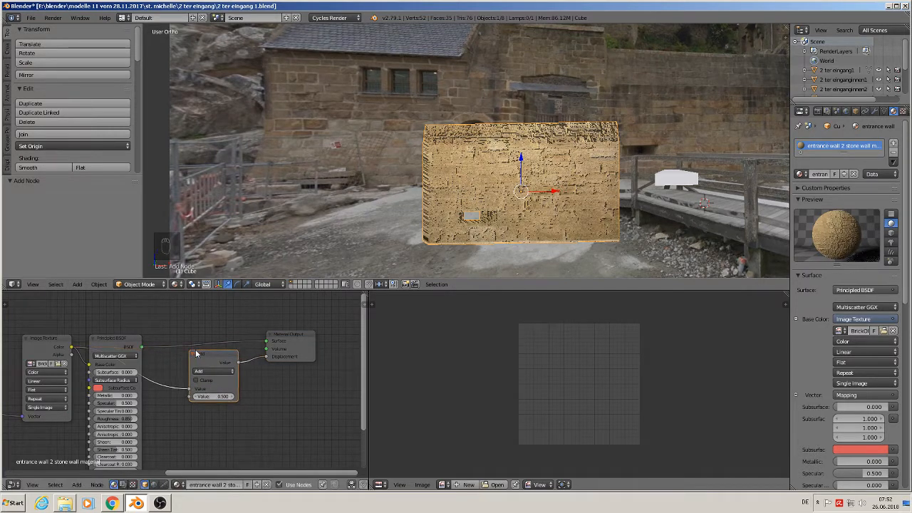
# Step: Set the Math node to Multiply with a value of 0.030 and check the relief on the wall block
pyautogui.scroll(3, 208, 374)
pyautogui.click(210, 360)
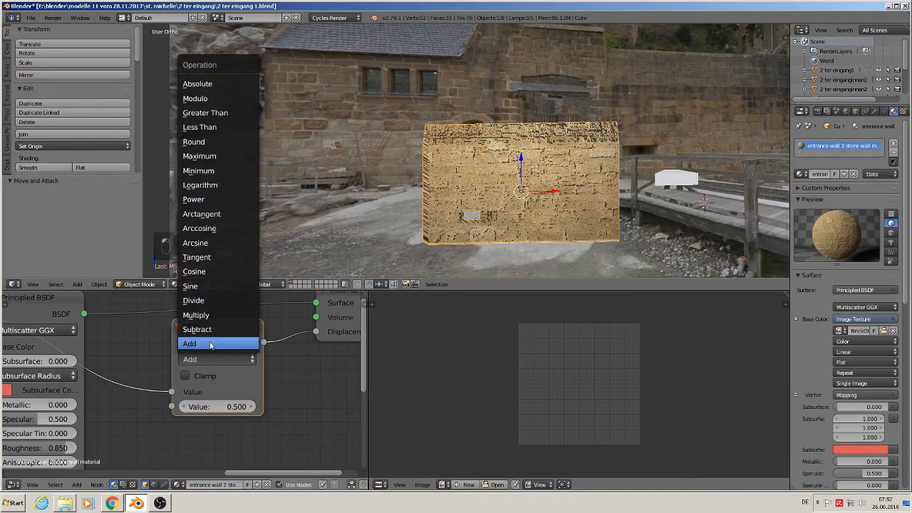
pyautogui.click(219, 315)
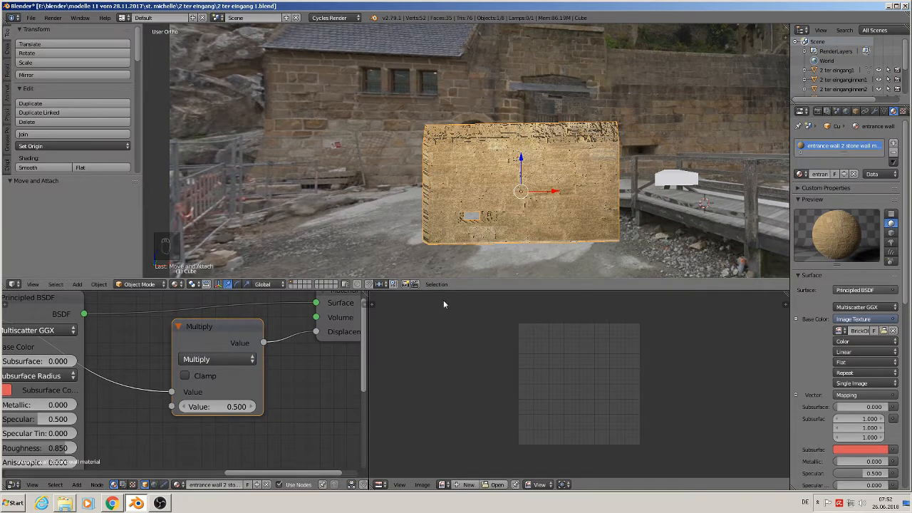
pyautogui.click(214, 406)
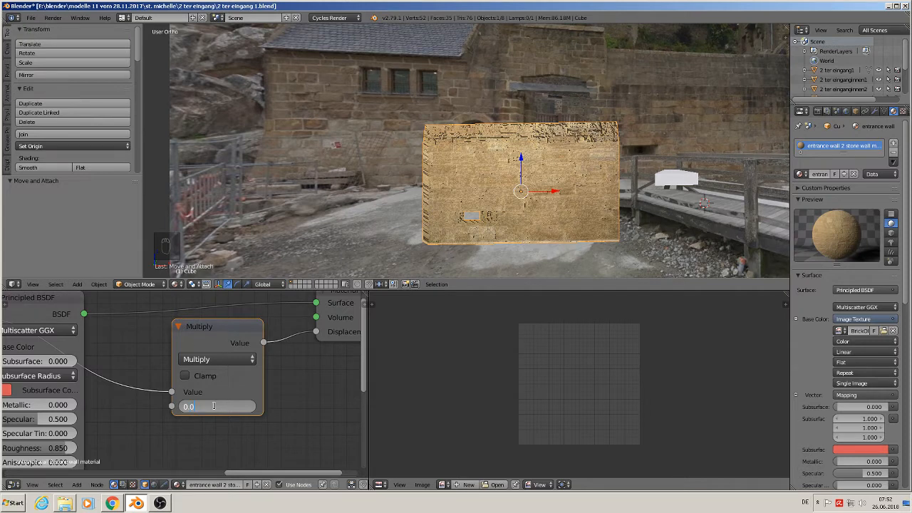
pyautogui.press('Return')
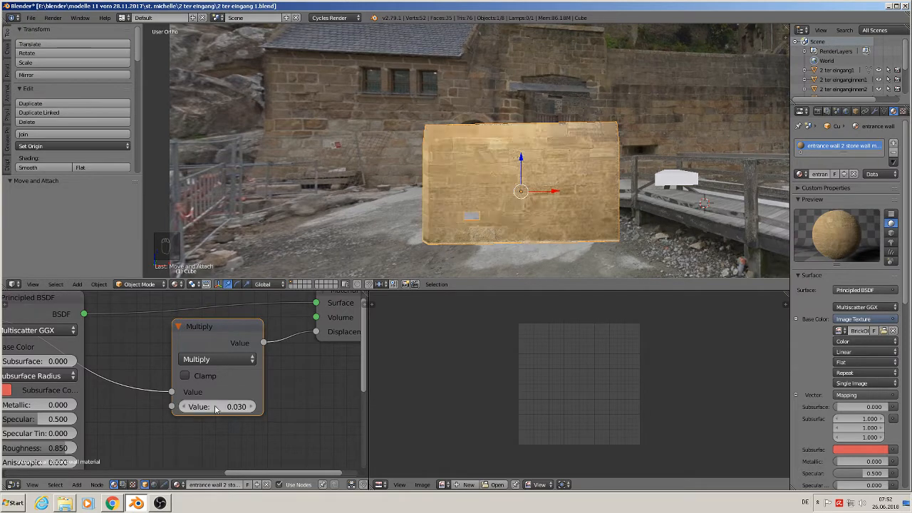
pyautogui.scroll(3, 625, 126)
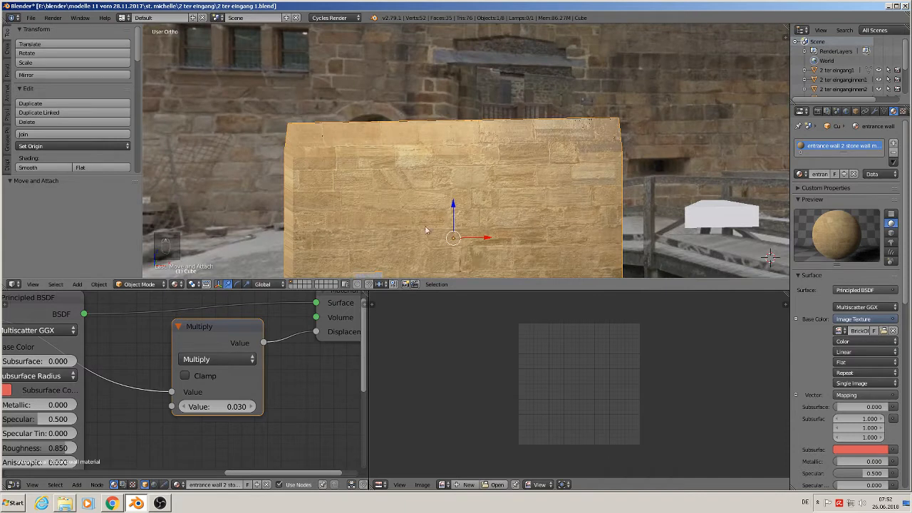
pyautogui.scroll(-4, 563, 229)
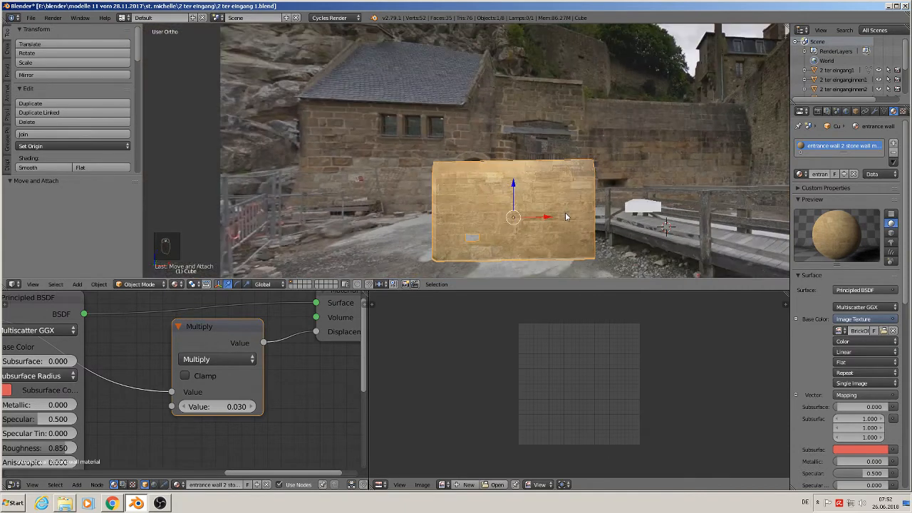
# Step: Move the wall block 0.256 along X, away from the gateway, and save the file
pyautogui.press('Tab')
pyautogui.press('Tab')
pyautogui.scroll(-2, 567, 231)
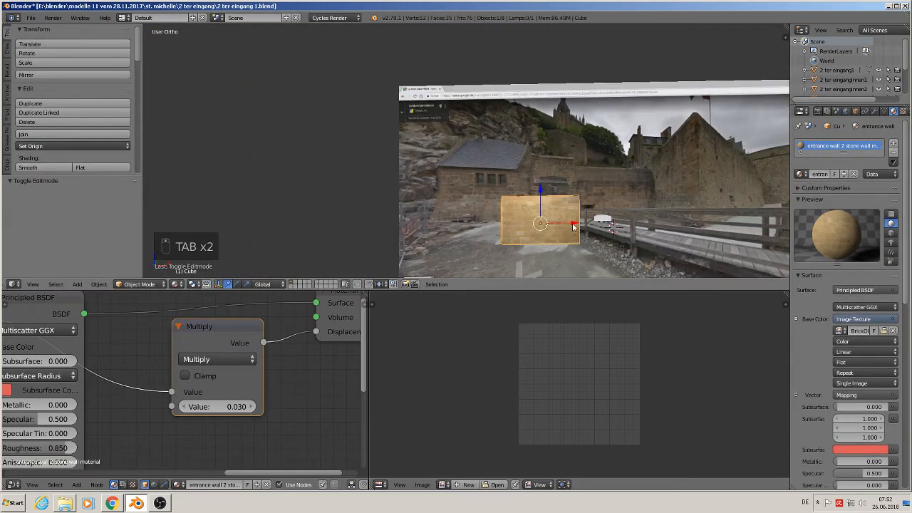
pyautogui.moveTo(570, 228); pyautogui.dragTo(652, 232)
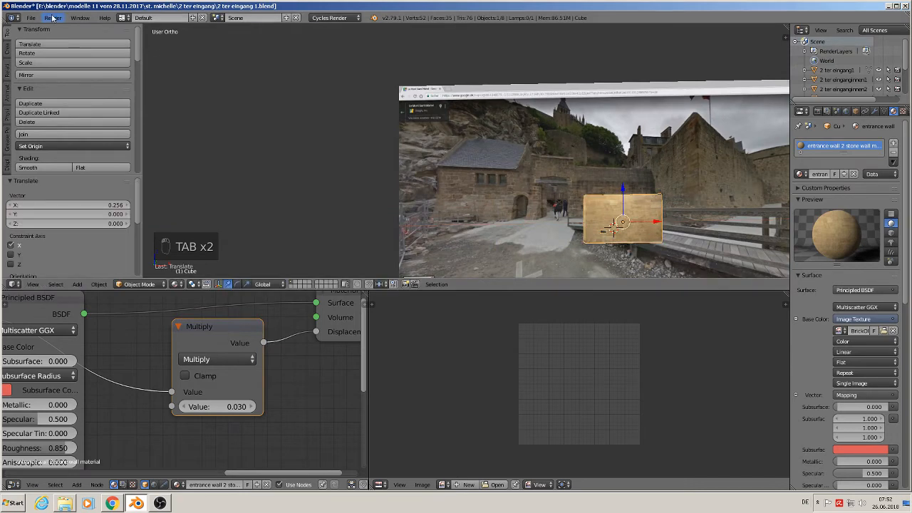
pyautogui.click(31, 18)
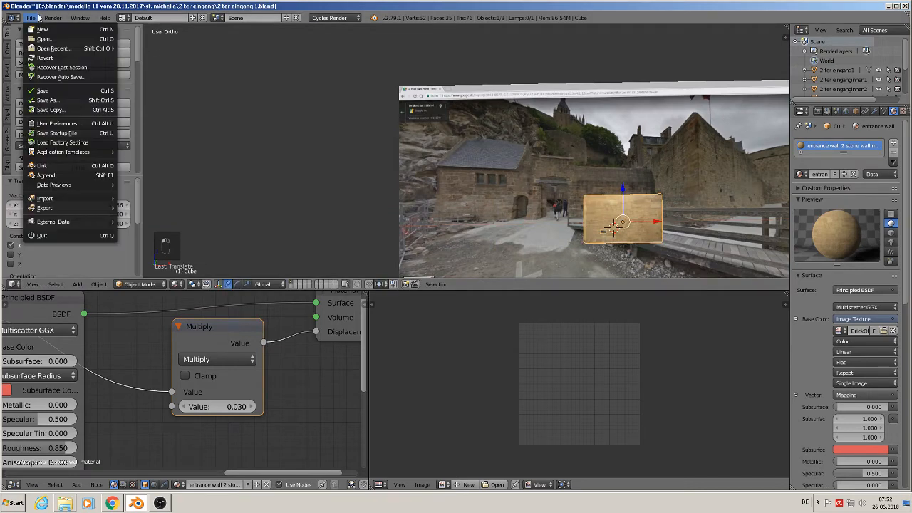
pyautogui.click(45, 92)
# Step: Switch to the front view and move the wall block another 0.111 along X
pyautogui.scroll(2, 563, 139)
pyautogui.press('KP_1')
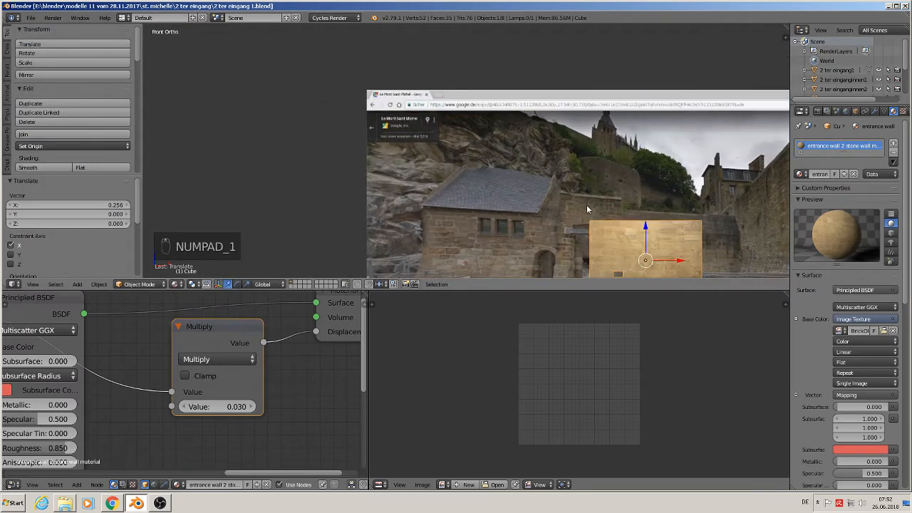
pyautogui.scroll(4, 533, 149)
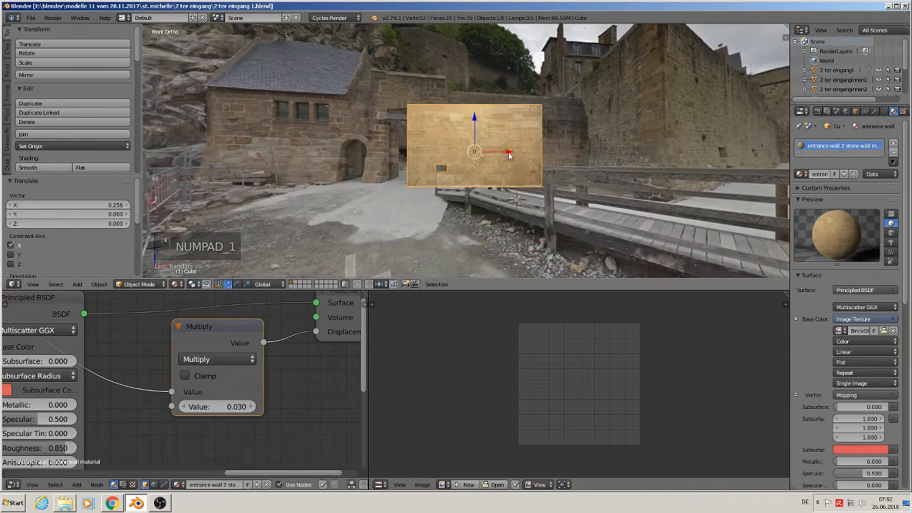
pyautogui.moveTo(509, 155)
pyautogui.mouseDown()
pyautogui.moveTo(517, 143)
pyautogui.moveTo(503, 148)
pyautogui.mouseUp()
# Step: Place the 3D cursor on the lintel above the gateway in the reference photo and add a cube there
pyautogui.scroll(4, 457, 139)
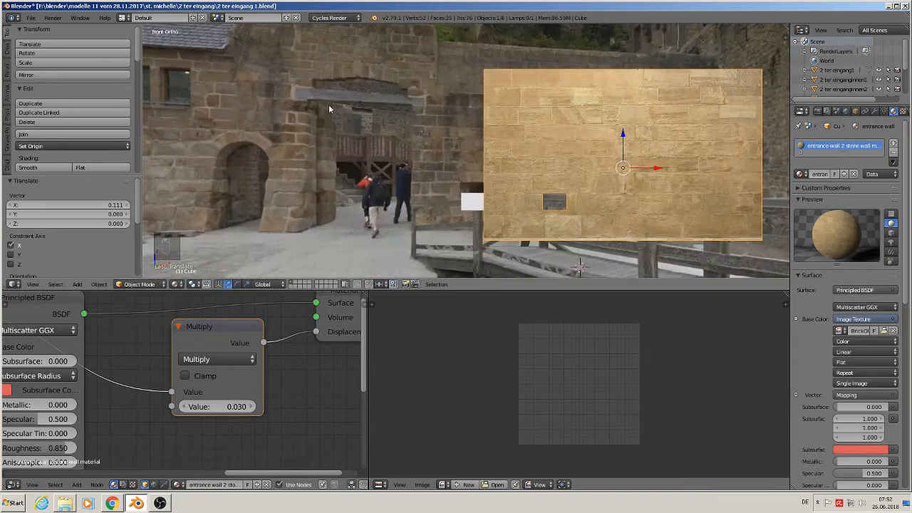
pyautogui.keyDown('shift'); pyautogui.moveTo(330, 109); pyautogui.dragTo(409, 169, button='middle'); pyautogui.keyUp('shift')
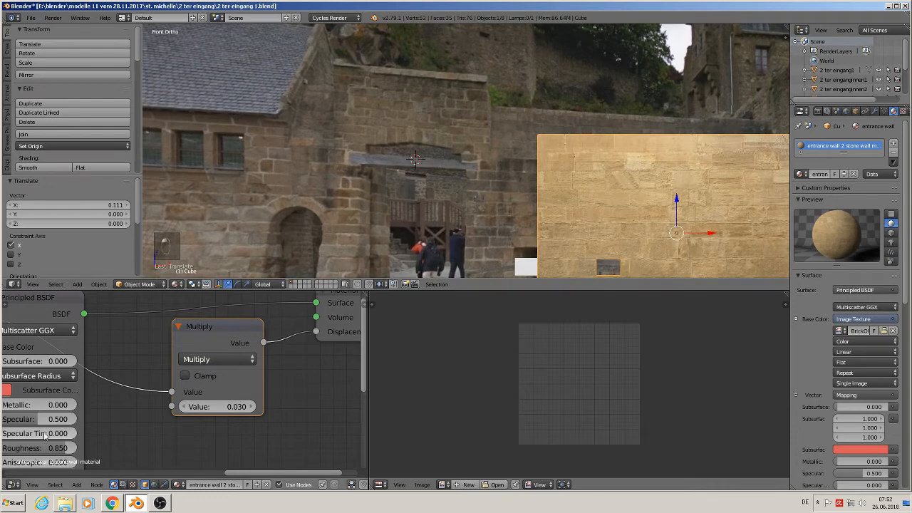
pyautogui.click(82, 488)
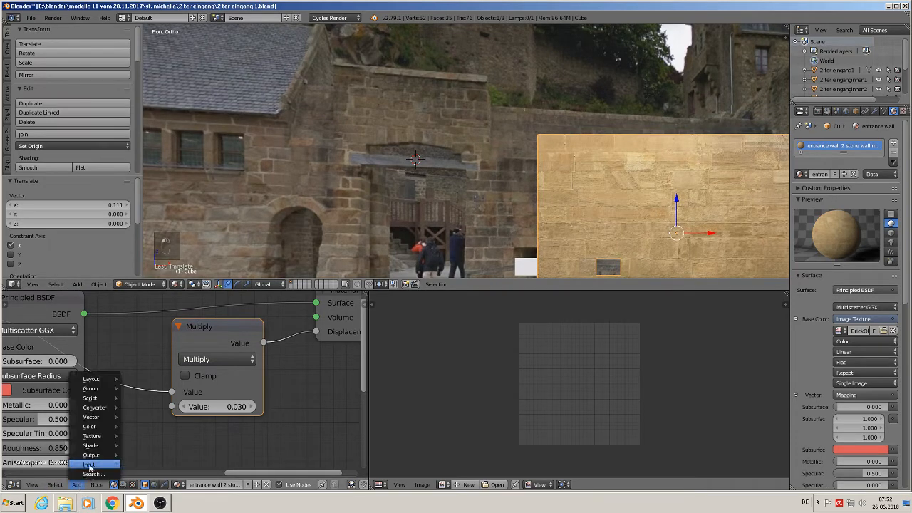
pyautogui.click(77, 285)
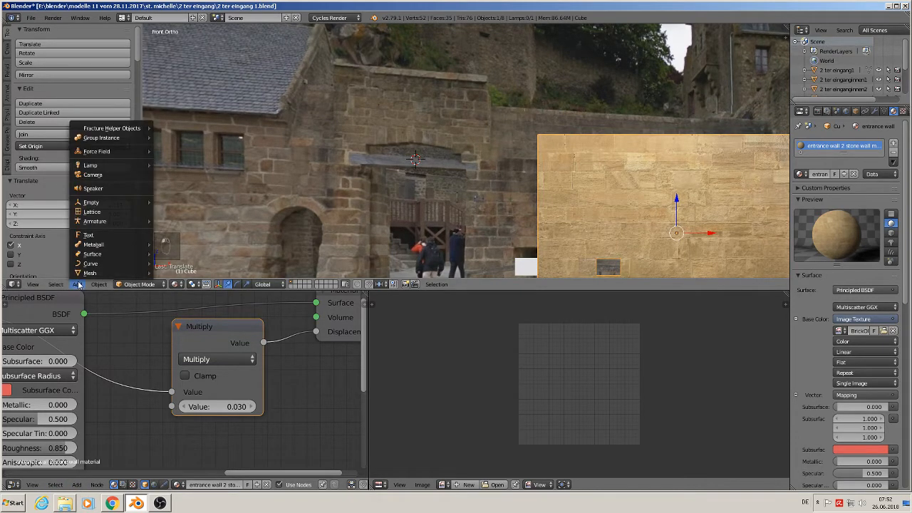
pyautogui.moveTo(96, 273)
pyautogui.click(175, 57)
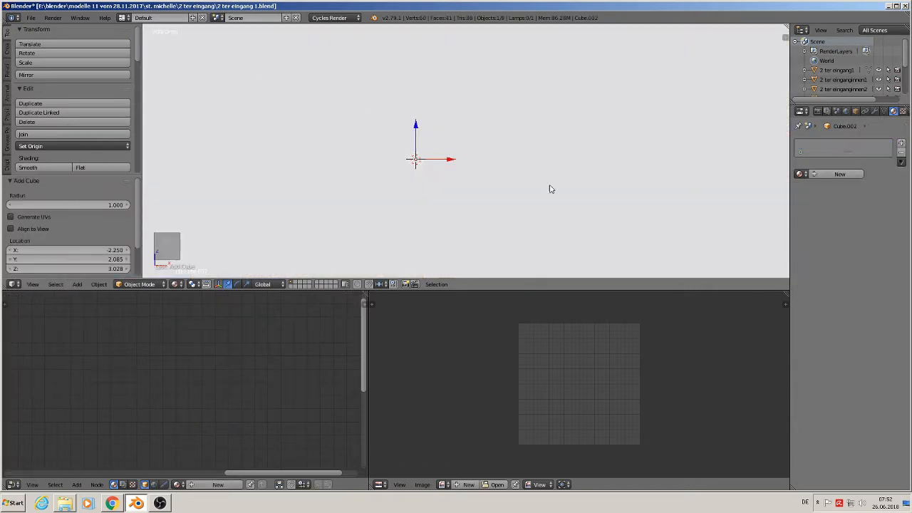
# Step: Scale the new cube down uniformly to the lintel's thickness, finishing with factors of 0.688 and 0.219
pyautogui.press('s')
pyautogui.press('s')
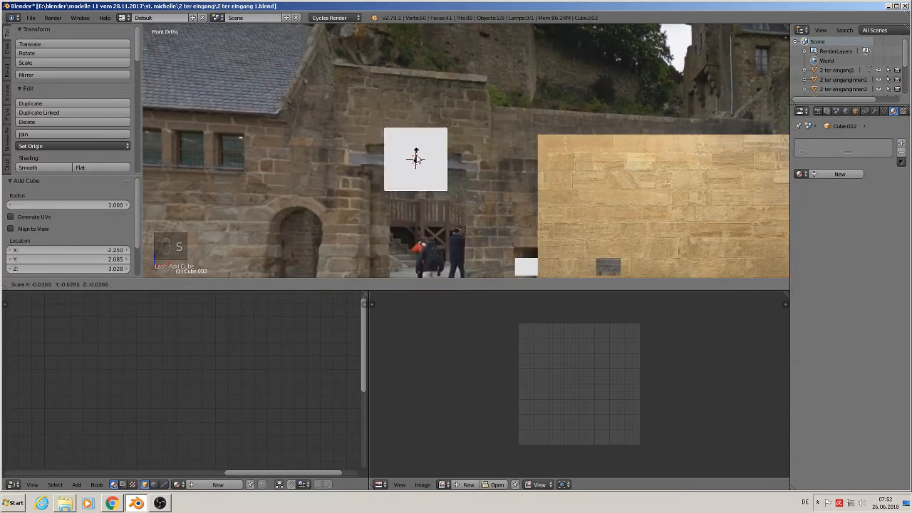
pyautogui.click(416, 158)
pyautogui.press('s')
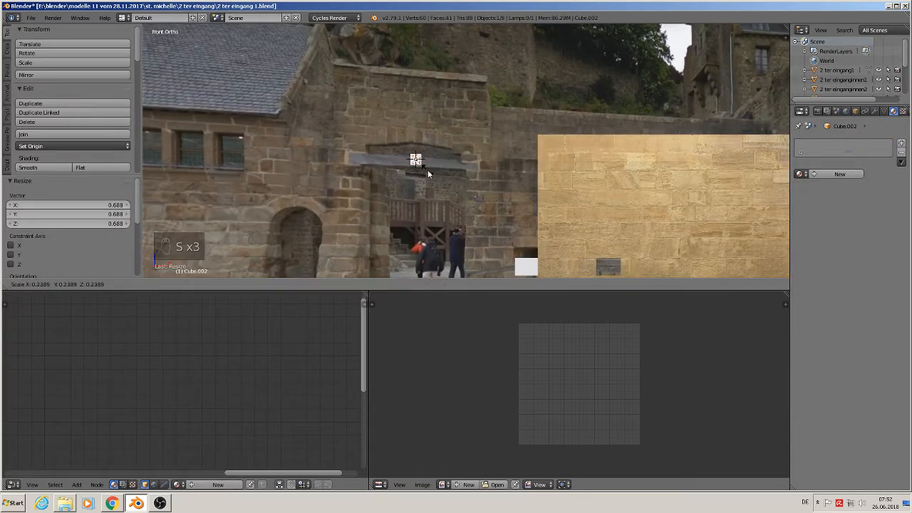
pyautogui.click(426, 168)
# Step: Stretch the small cube by 13.872 along X so it spans the full length of the lintel
pyautogui.press('s')
pyautogui.press('x')
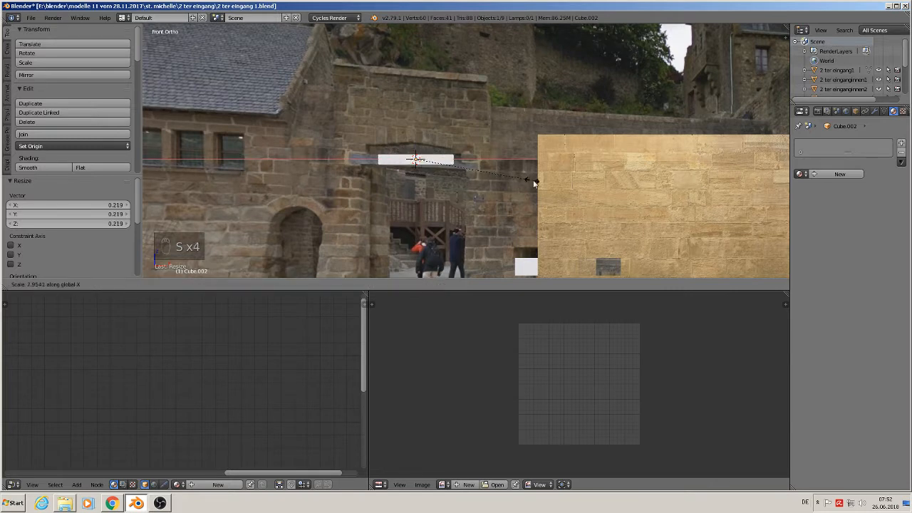
pyautogui.click(617, 197)
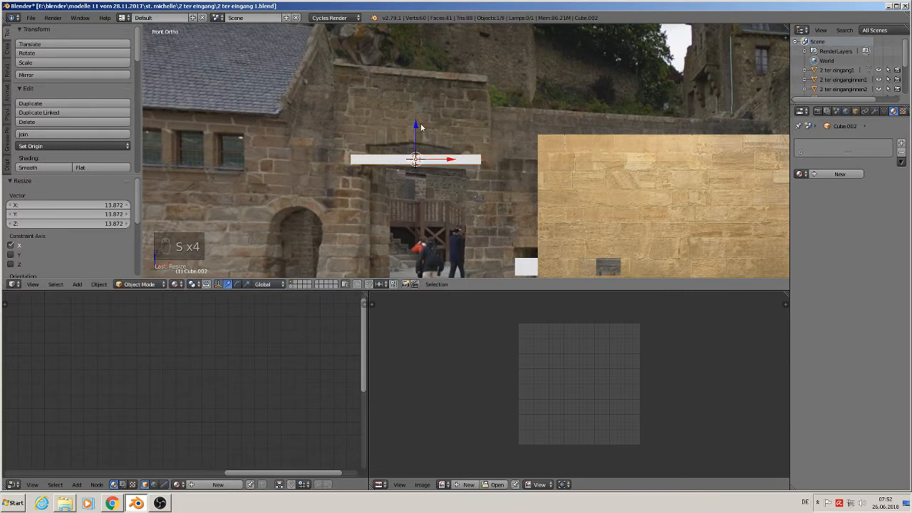
# Step: Lower the lintel bar by 0.028 along Z and enlarge the 3D view
pyautogui.moveTo(420, 126); pyautogui.dragTo(358, 151)
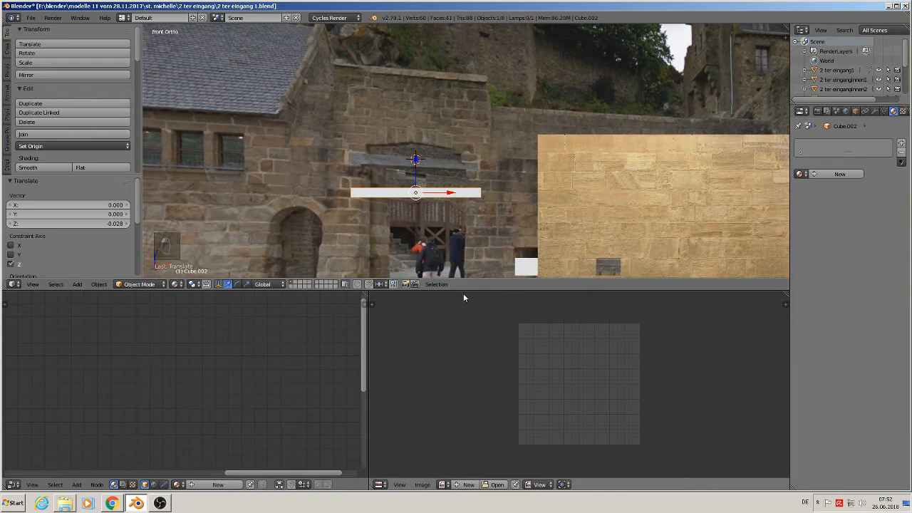
pyautogui.moveTo(461, 290); pyautogui.dragTo(464, 426)
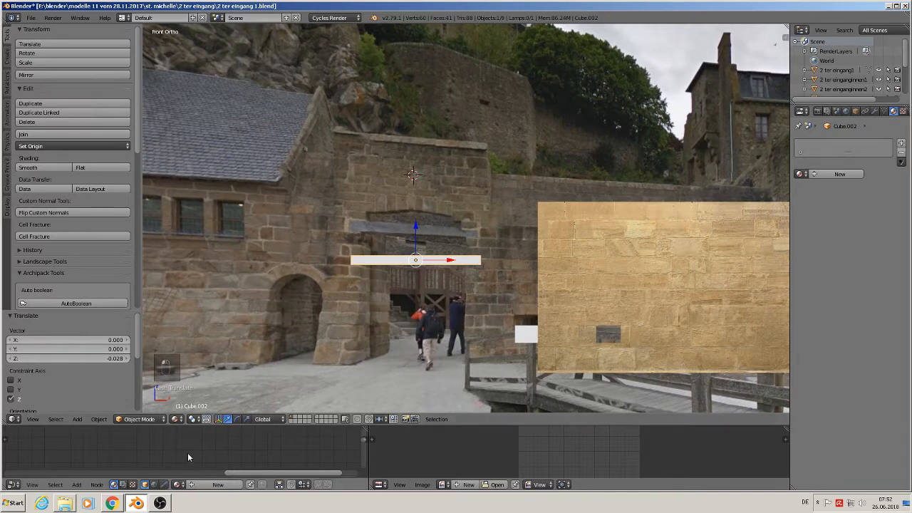
# Step: Add a cube at the 3D cursor above the gateway and scale it uniformly by 0.067
pyautogui.click(77, 485)
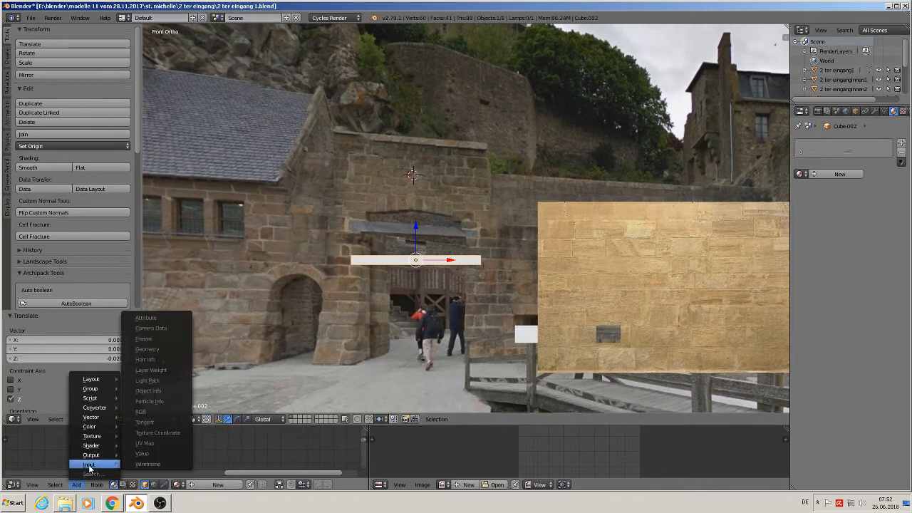
pyautogui.click(77, 419)
pyautogui.moveTo(97, 408)
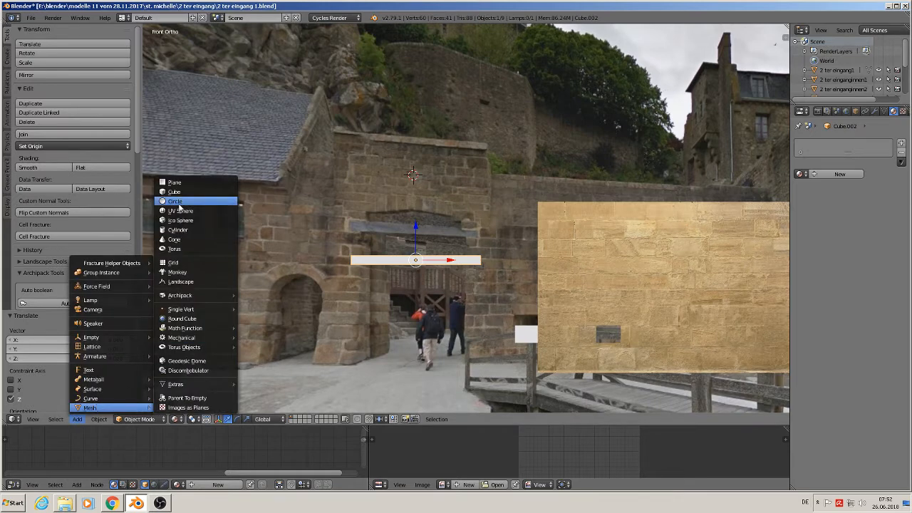
pyautogui.click(183, 193)
pyautogui.press('s')
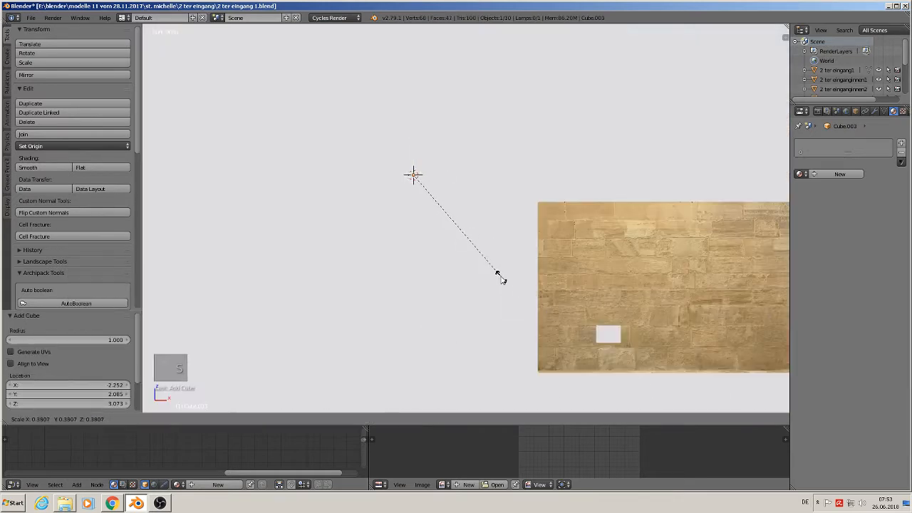
pyautogui.click(411, 203)
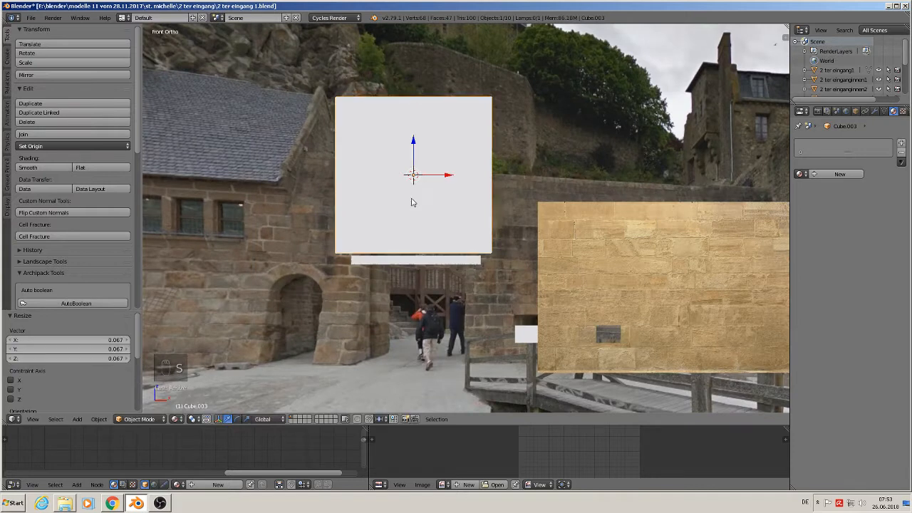
# Step: Move the new cube by -0.066 along Z and stretch it by 1.460 along Z to cover the gateway wall's height
pyautogui.press('g')
pyautogui.press('z')
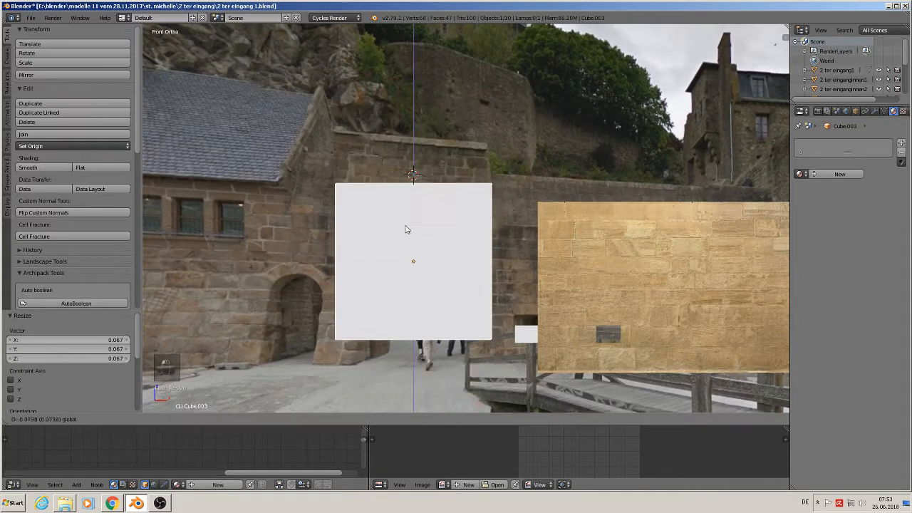
pyautogui.click(404, 219)
pyautogui.press('s')
pyautogui.press('z')
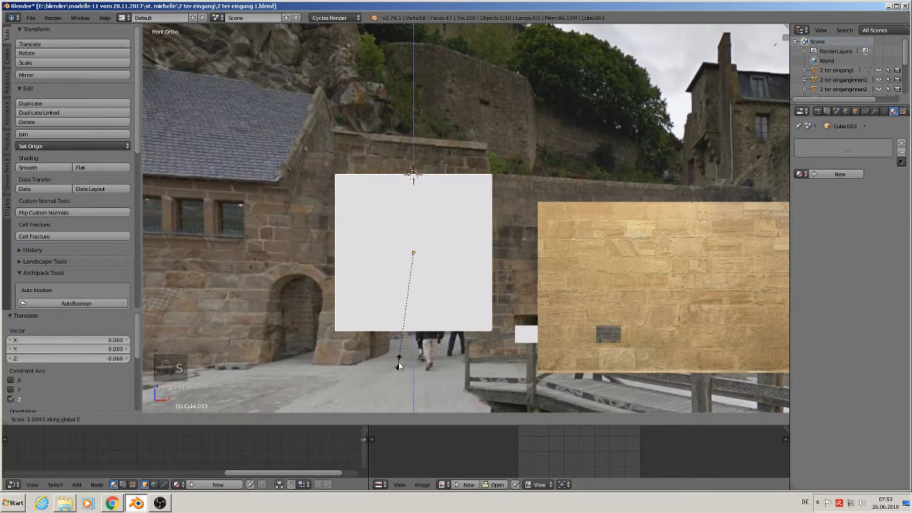
pyautogui.click(407, 24)
# Step: Bring the block forward by -0.210 along Y and thin it to a factor of 0.220 along Y
pyautogui.moveTo(409, 26); pyautogui.dragTo(392, 91, button='middle')
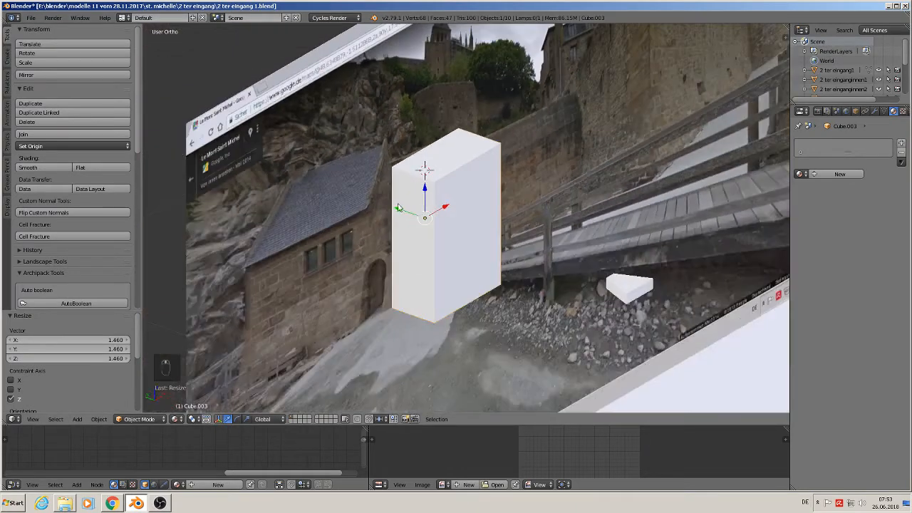
pyautogui.moveTo(398, 207); pyautogui.dragTo(531, 261)
pyautogui.scroll(3, 555, 241)
pyautogui.press('s')
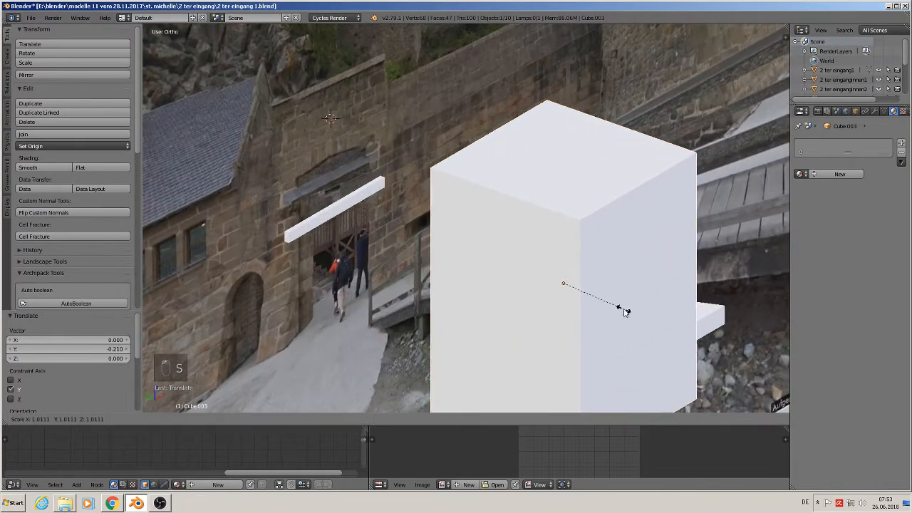
pyautogui.rightClick(647, 312)
pyautogui.press('s')
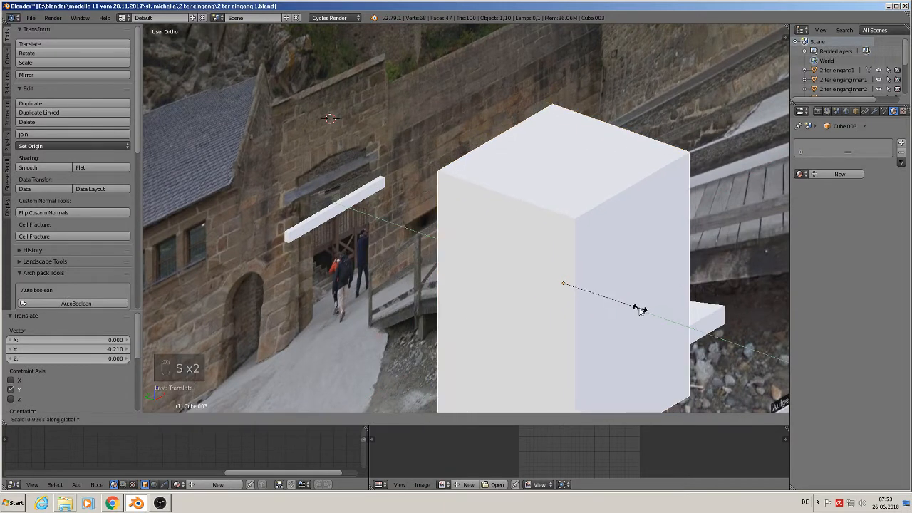
pyautogui.click(572, 268)
pyautogui.moveTo(571, 270); pyautogui.dragTo(551, 278, button='middle')
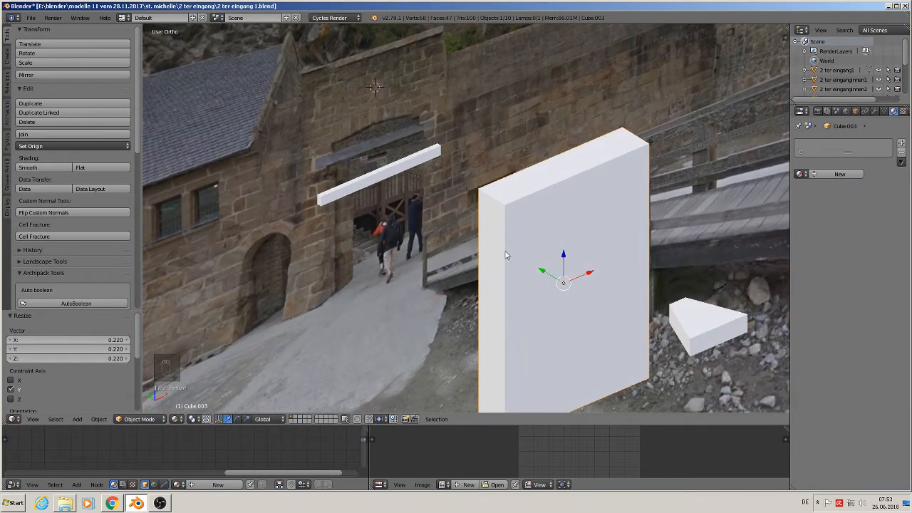
# Step: Add two vertical loop cuts to the thin block in Edit Mode and spread them apart by 1.864 along X
pyautogui.moveTo(506, 253); pyautogui.dragTo(478, 161, button='middle')
pyautogui.press('Tab')
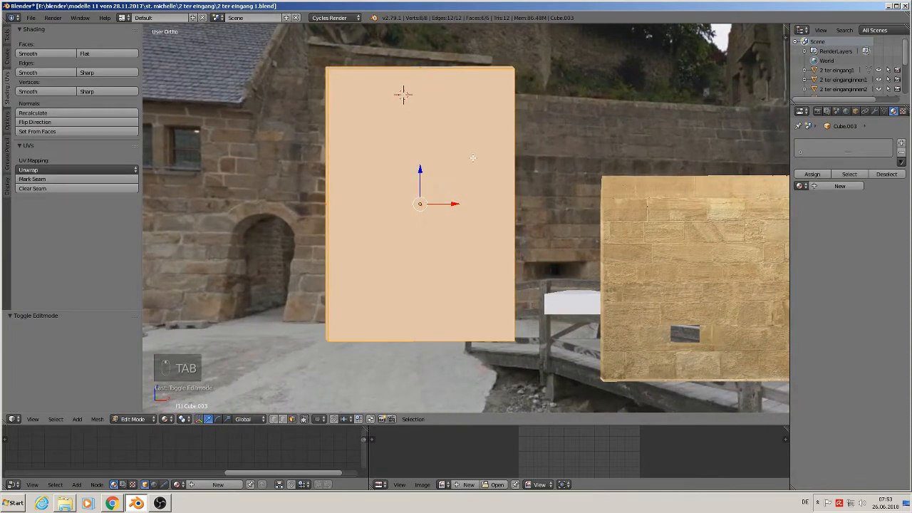
pyautogui.scroll(1, 436, 138)
pyautogui.hotkey('ctrl', 'r')
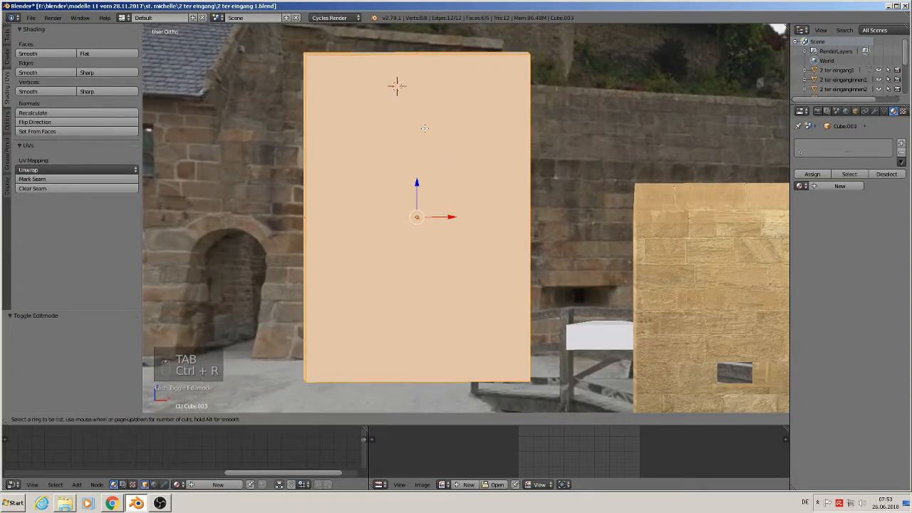
pyautogui.scroll(1, 423, 67)
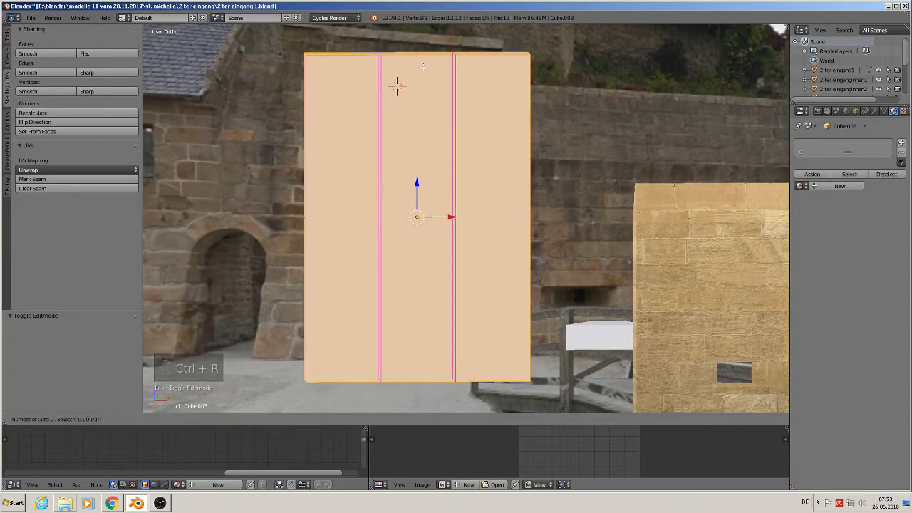
pyautogui.click(423, 67)
pyautogui.rightClick(424, 67)
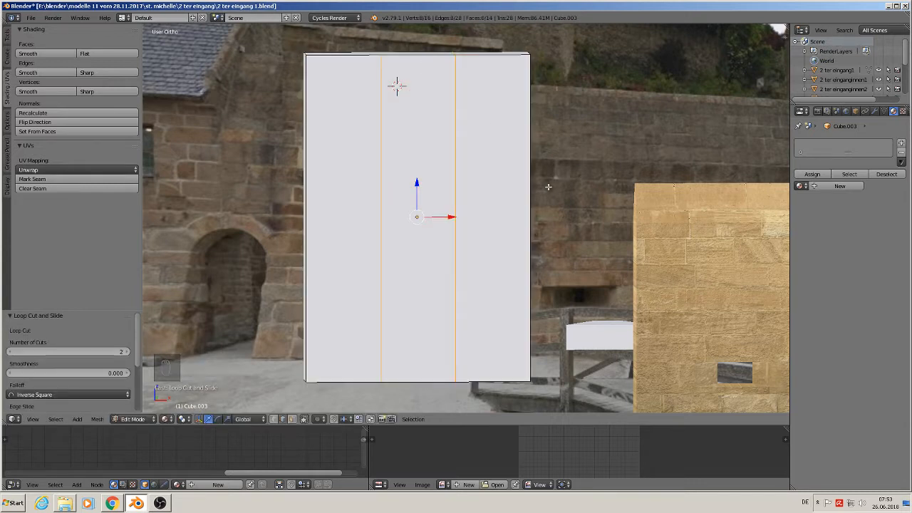
pyautogui.press('s')
pyautogui.press('x')
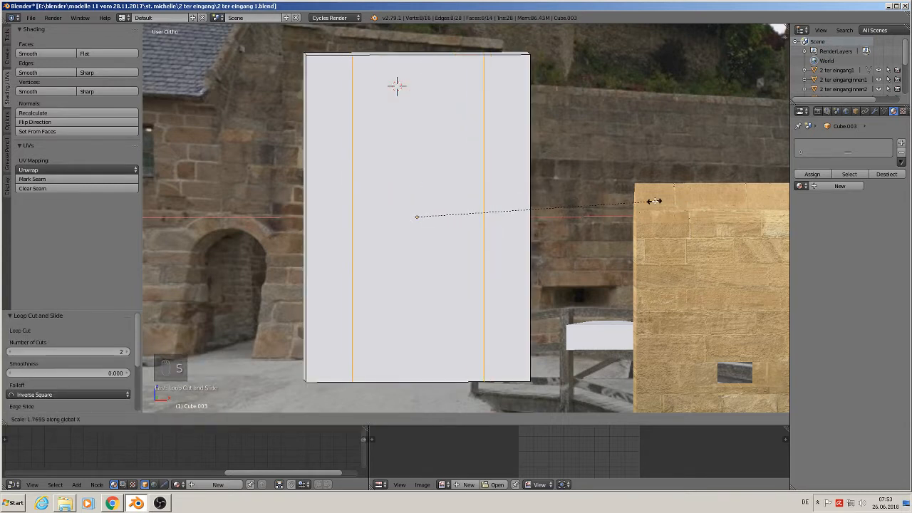
pyautogui.click(667, 203)
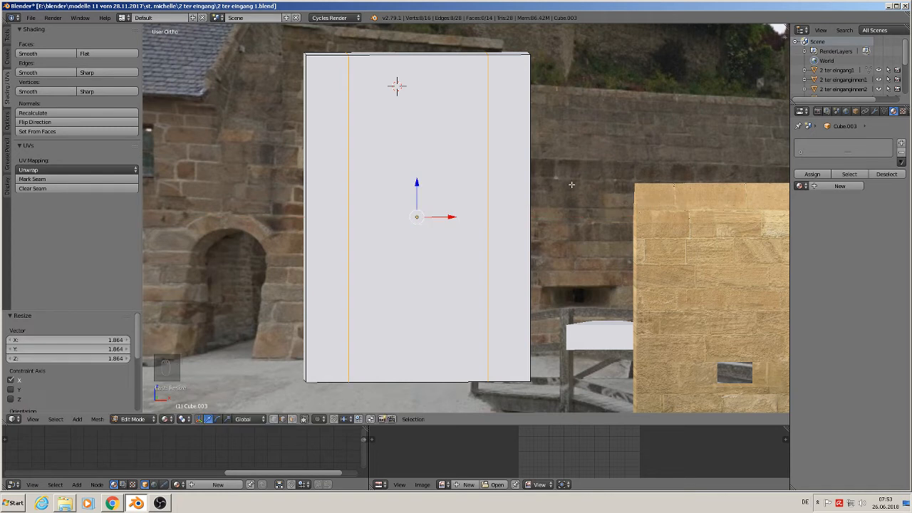
# Step: Add one horizontal loop cut to the block and slide it up to about a quarter of the height below the top
pyautogui.hotkey('ctrl', 'r')
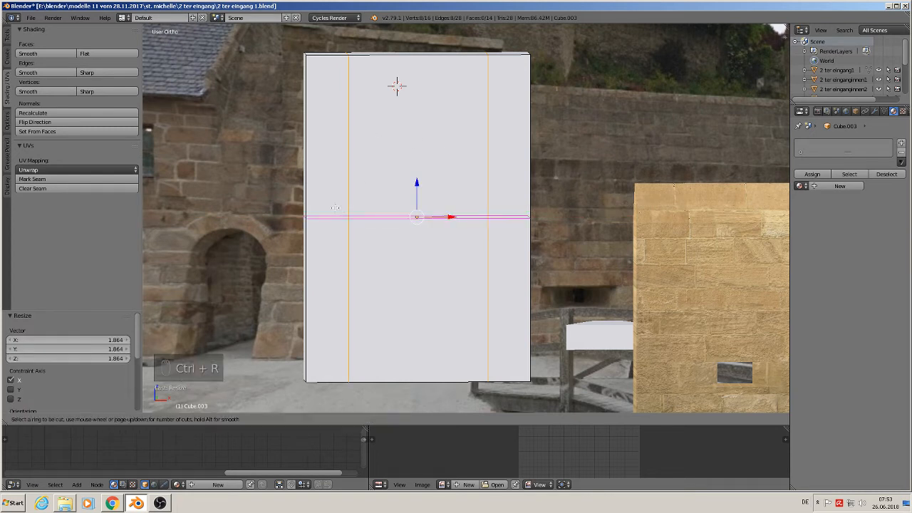
pyautogui.click(392, 216)
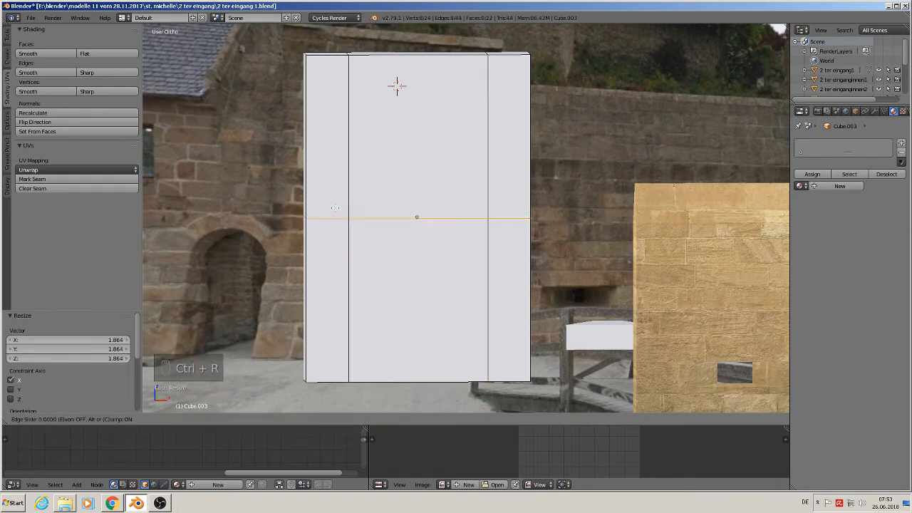
pyautogui.click(343, 134)
# Step: Return to Object Mode and move the whole block by -0.124 along X, clear of the gateway in the reference photo
pyautogui.press('Tab')
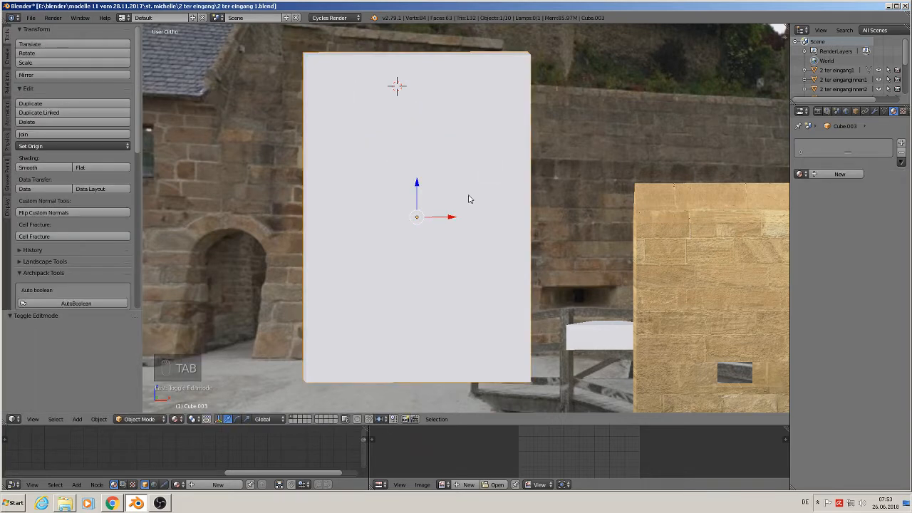
pyautogui.press('g')
pyautogui.moveTo(231, 196); pyautogui.dragTo(229, 195)
pyautogui.keyDown('shift'); pyautogui.moveTo(328, 160); pyautogui.dragTo(538, 133, button='middle'); pyautogui.keyUp('shift')
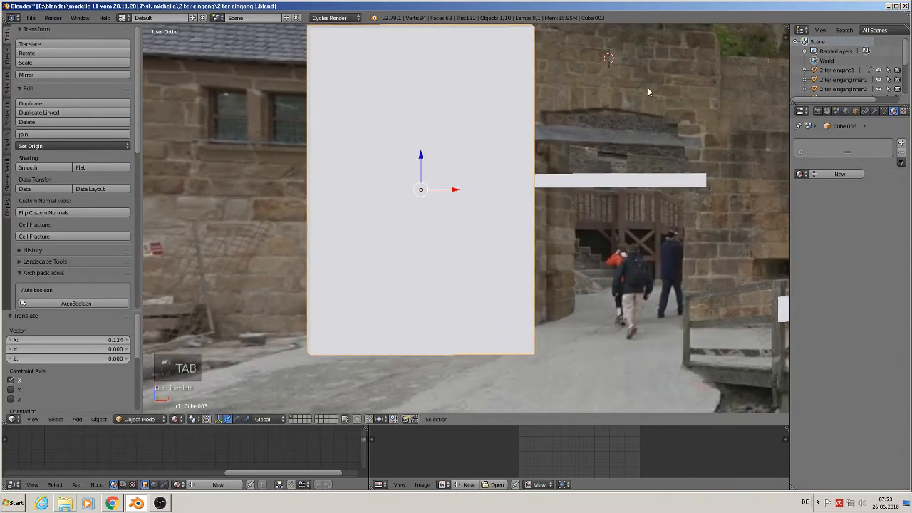
# Step: Add a vertical loop cut through the middle of the block in Edit Mode
pyautogui.press('Tab')
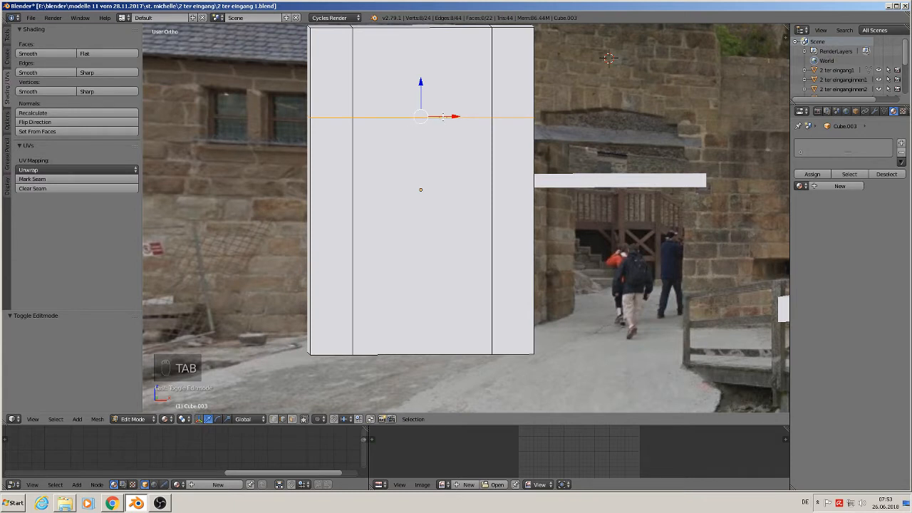
pyautogui.hotkey('ctrl', 'r')
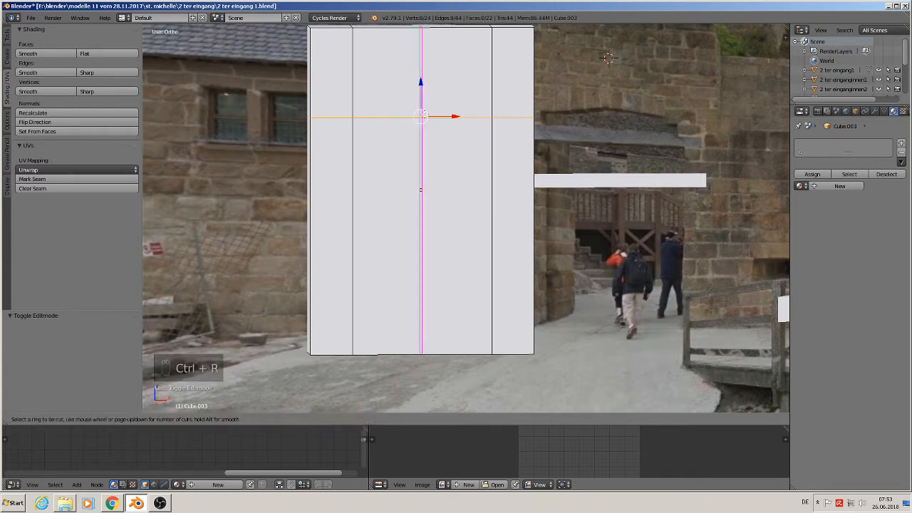
pyautogui.click(423, 114)
pyautogui.click(423, 116)
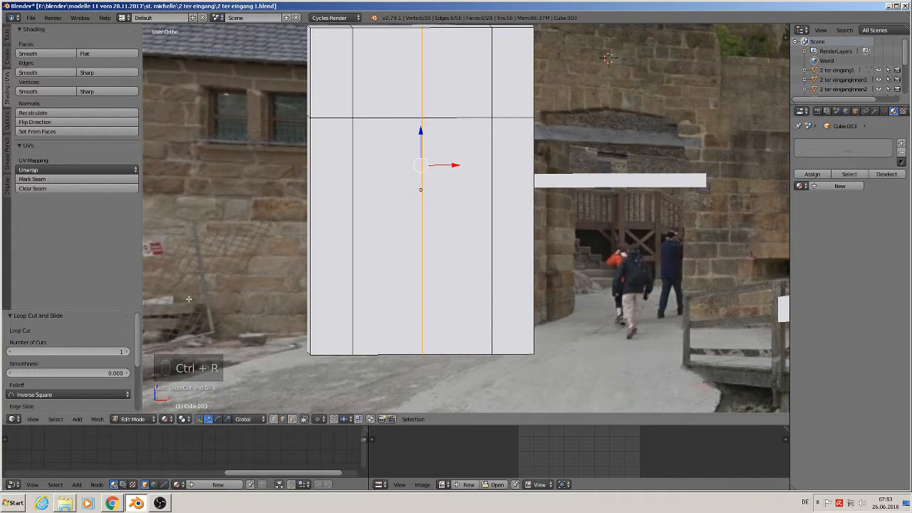
# Step: Allow selection of hidden vertices and raise the middle front and back vertices of the horizontal cut by 0.009 along Z
pyautogui.click(305, 421)
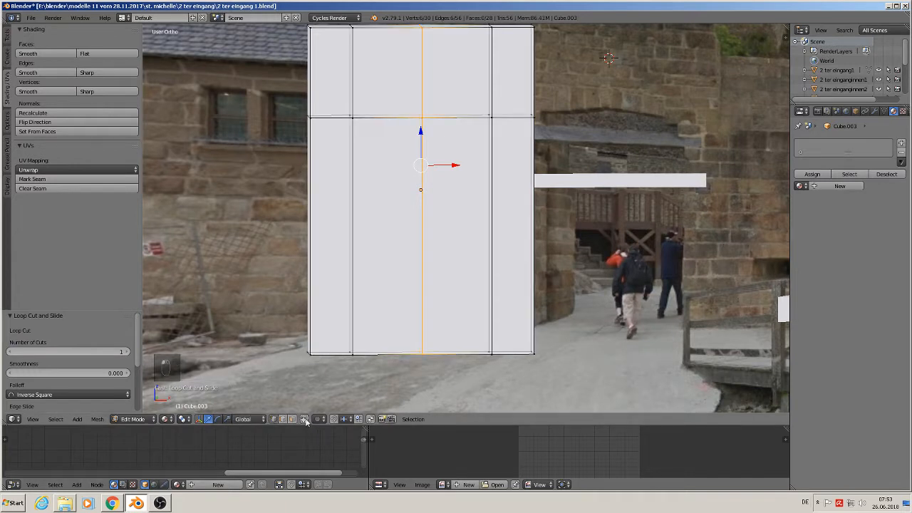
pyautogui.press('a')
pyautogui.press('c')
pyautogui.click(419, 119)
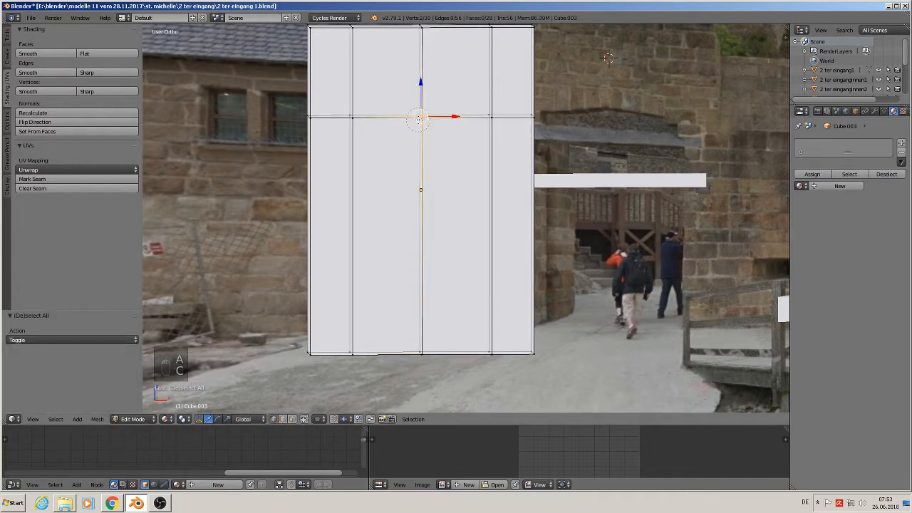
pyautogui.moveTo(427, 83); pyautogui.dragTo(427, 71)
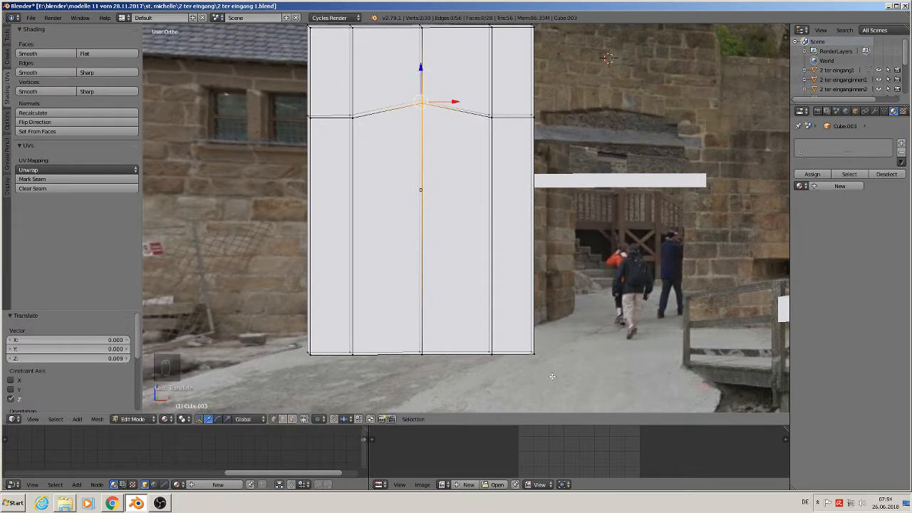
# Step: Delete the front and back vertices at the bottom centre of the block to open the gateway
pyautogui.rightClick(419, 360)
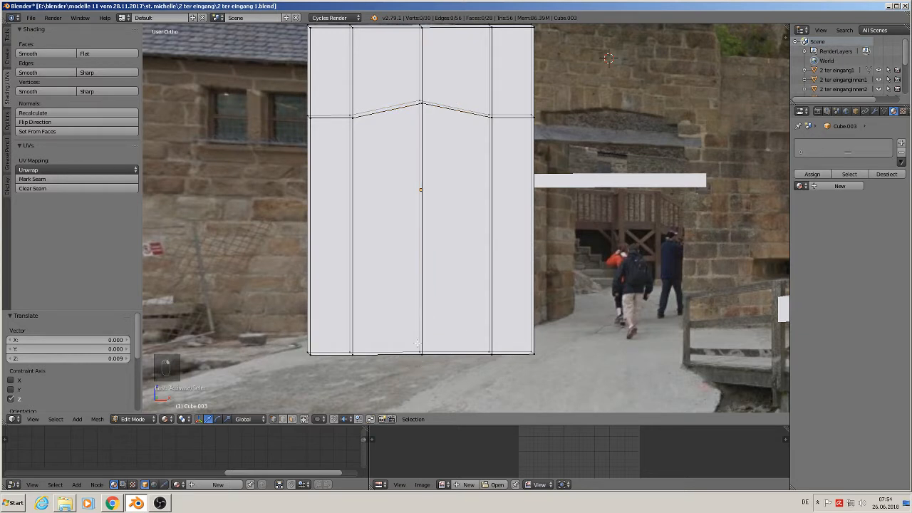
pyautogui.press('x')
pyautogui.press('x')
pyautogui.press('c')
pyautogui.click(420, 354)
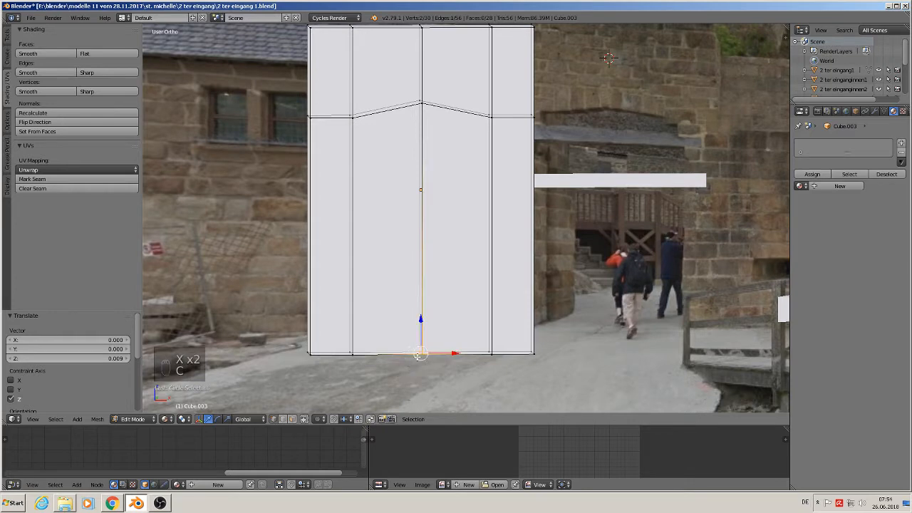
pyautogui.press('x')
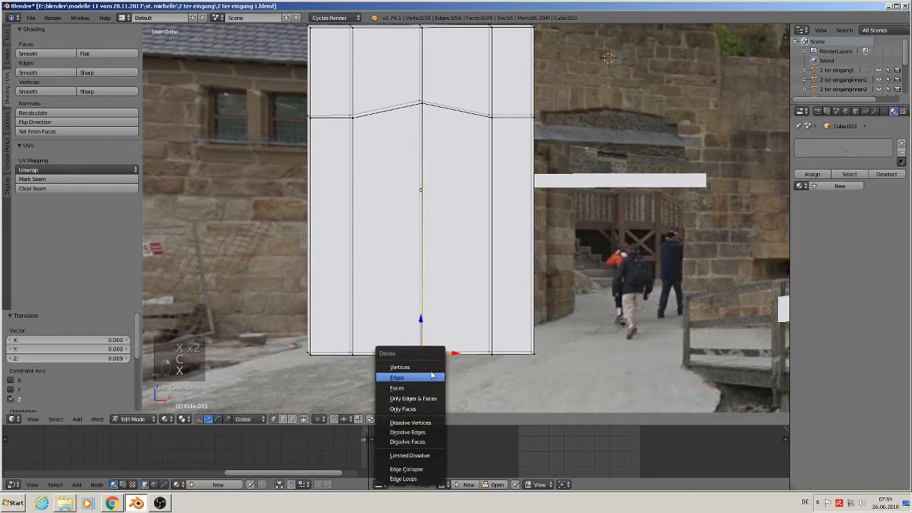
pyautogui.click(424, 367)
# Step: Fill the open inner side of the left pillar with a face between its four corner vertices
pyautogui.moveTo(424, 365); pyautogui.dragTo(386, 64, button='middle')
pyautogui.rightClick(348, 84)
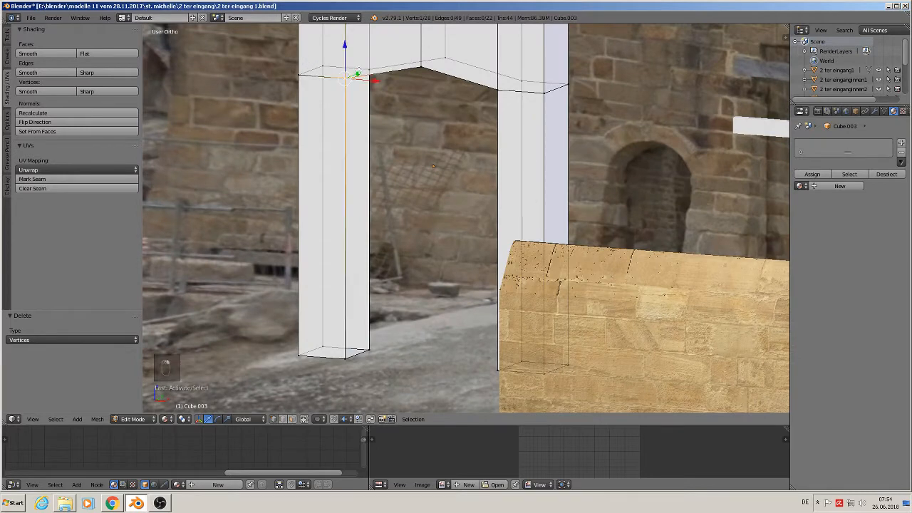
pyautogui.keyDown('shift'); pyautogui.rightClick(348, 357); pyautogui.keyUp('shift')
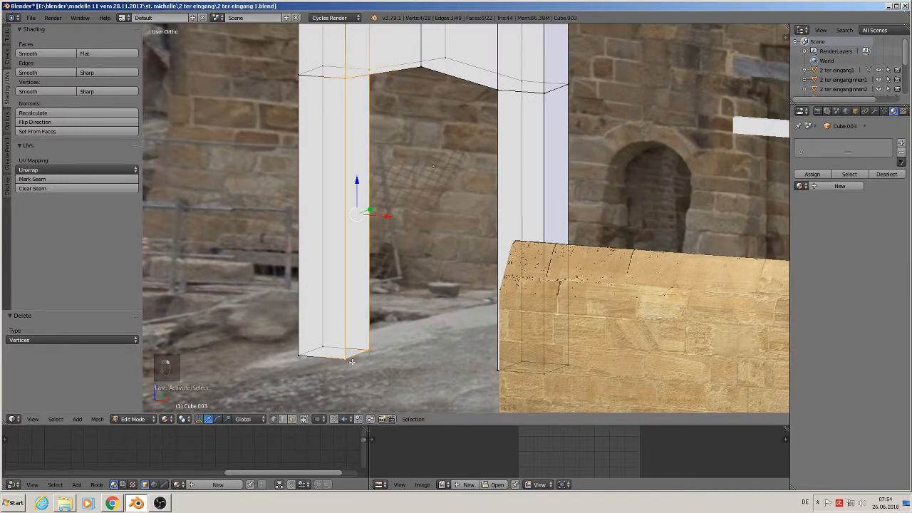
pyautogui.press('f')
# Step: Fill the open inner side of the right pillar with a face between its four corner vertices
pyautogui.moveTo(384, 297); pyautogui.dragTo(442, 300, button='middle')
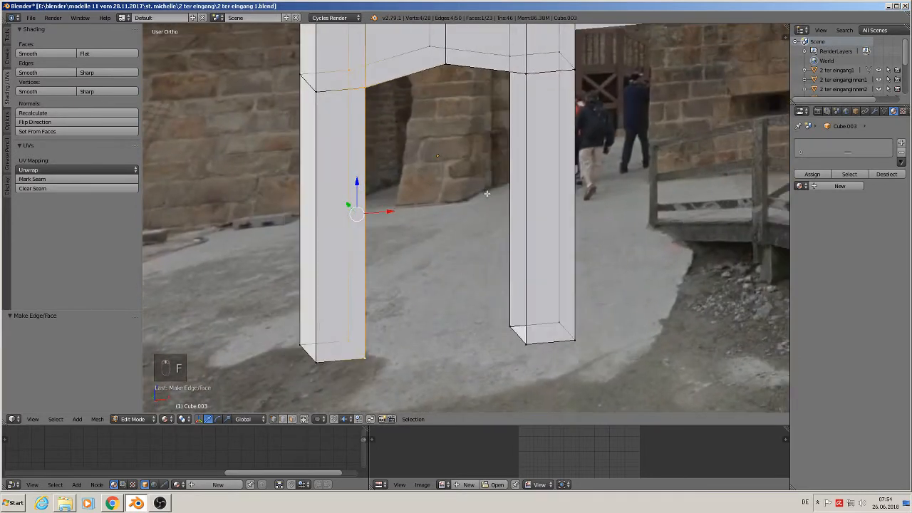
pyautogui.rightClick(512, 48)
pyautogui.keyDown('shift'); pyautogui.rightClick(531, 75); pyautogui.keyUp('shift')
pyautogui.keyDown('shift'); pyautogui.rightClick(511, 325); pyautogui.keyUp('shift')
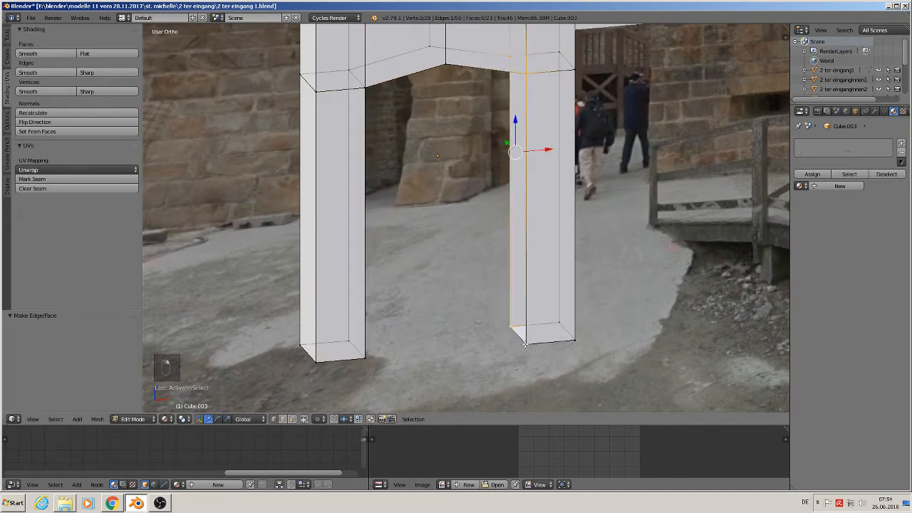
pyautogui.keyDown('shift'); pyautogui.rightClick(524, 341); pyautogui.keyUp('shift')
pyautogui.press('f')
# Step: Fill the underside of the peaked opening's right slope with a face between its four corner vertices
pyautogui.rightClick(515, 53)
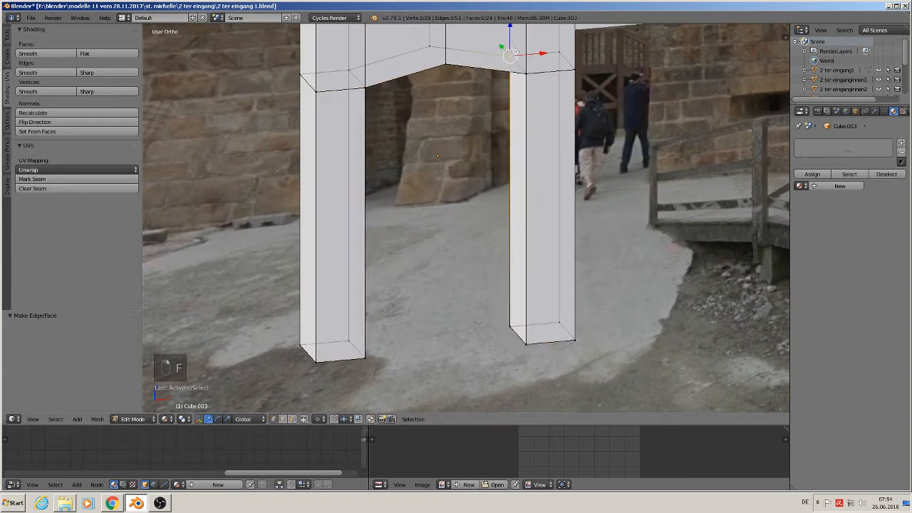
pyautogui.keyDown('shift'); pyautogui.rightClick(436, 47); pyautogui.keyUp('shift')
pyautogui.keyDown('shift'); pyautogui.rightClick(443, 67); pyautogui.keyUp('shift')
pyautogui.keyDown('shift'); pyautogui.rightClick(524, 73); pyautogui.keyUp('shift')
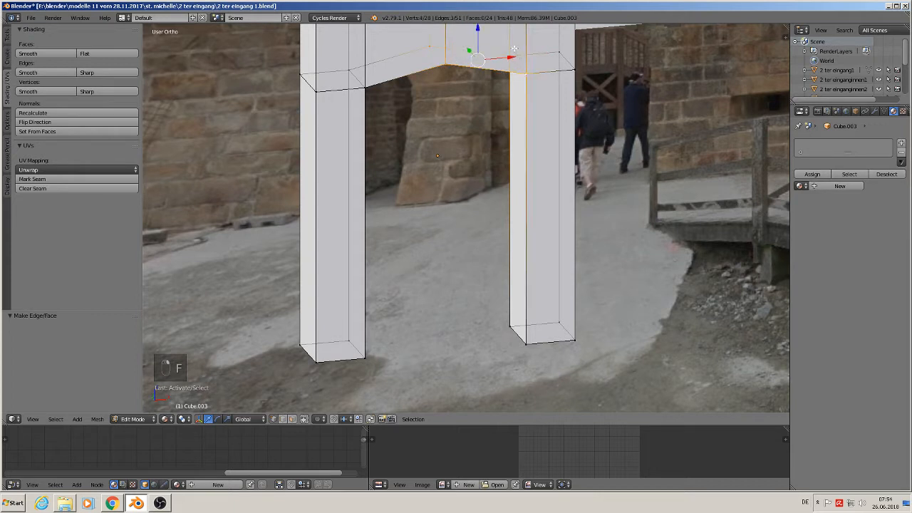
pyautogui.keyDown('shift'); pyautogui.rightClick(514, 51); pyautogui.keyUp('shift')
pyautogui.keyDown('shift'); pyautogui.rightClick(512, 57); pyautogui.keyUp('shift')
pyautogui.press('f')
# Step: Fill the underside of the peaked opening's left slope with a face between its four corner vertices
pyautogui.rightClick(401, 64)
pyautogui.keyDown('shift'); pyautogui.rightClick(346, 68); pyautogui.keyUp('shift')
pyautogui.keyDown('shift'); pyautogui.rightClick(365, 88); pyautogui.keyUp('shift')
pyautogui.keyDown('shift'); pyautogui.rightClick(442, 62); pyautogui.keyUp('shift')
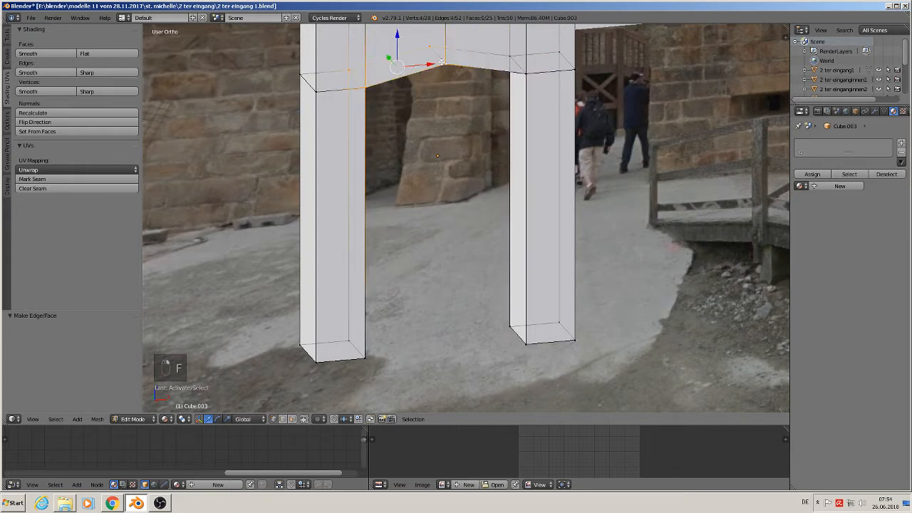
pyautogui.press('f')
# Step: Bevel the front edges of the gateway opening, both slopes and both pillars, by 0.035 with 2 segments
pyautogui.scroll(-1, 442, 117)
pyautogui.keyDown('shift'); pyautogui.moveTo(448, 170); pyautogui.dragTo(397, 206, button='middle'); pyautogui.keyUp('shift')
pyautogui.scroll(1, 424, 245)
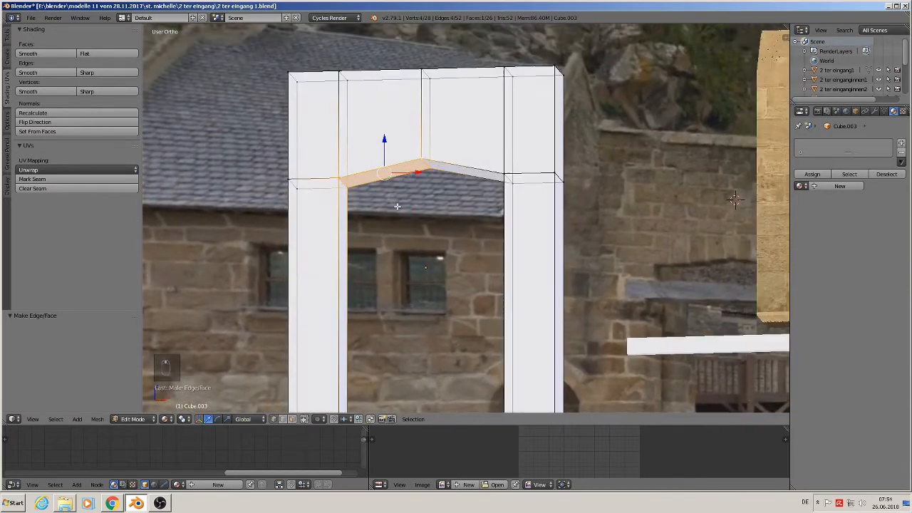
pyautogui.scroll(3, 396, 193)
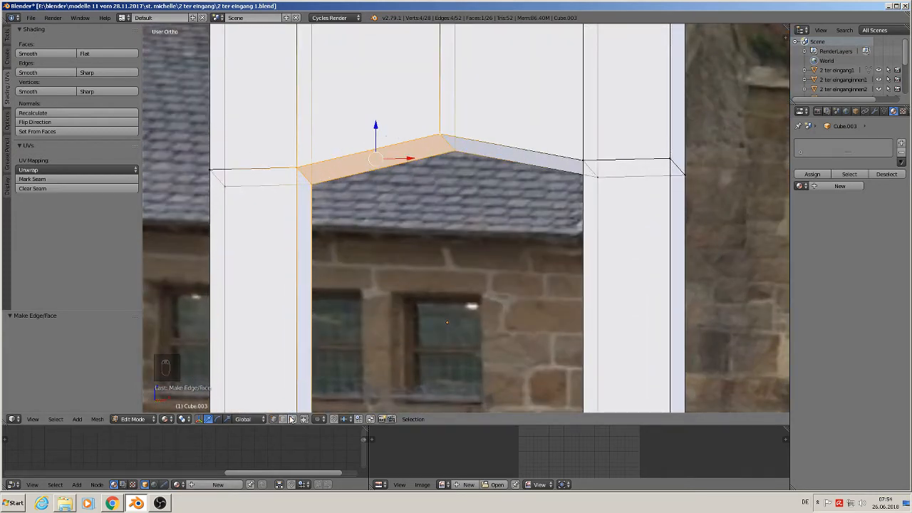
pyautogui.rightClick(374, 145)
pyautogui.keyDown('shift'); pyautogui.rightClick(502, 146); pyautogui.keyUp('shift')
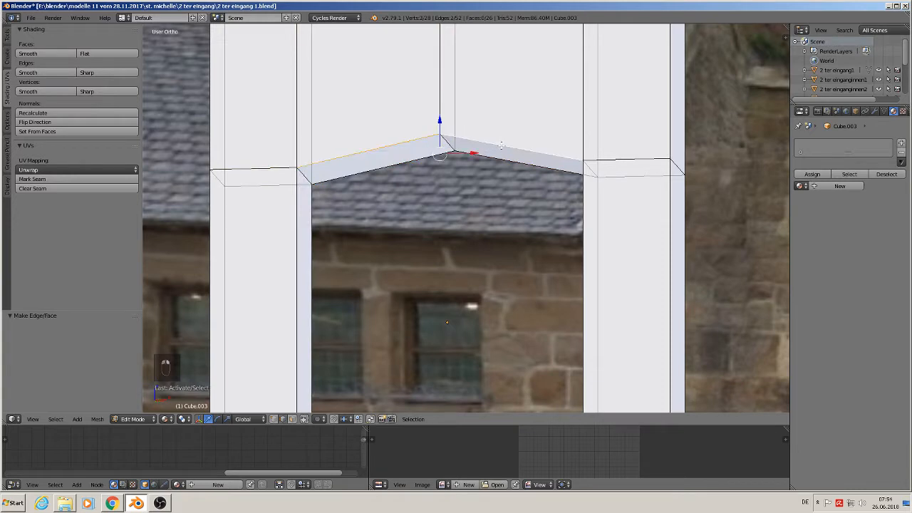
pyautogui.keyDown('shift'); pyautogui.rightClick(582, 214); pyautogui.keyUp('shift')
pyautogui.keyDown('shift'); pyautogui.rightClick(297, 285); pyautogui.keyUp('shift')
pyautogui.keyDown('shift'); pyautogui.moveTo(373, 380); pyautogui.dragTo(392, 300, button='middle'); pyautogui.keyUp('shift')
pyautogui.scroll(-1, 436, 173)
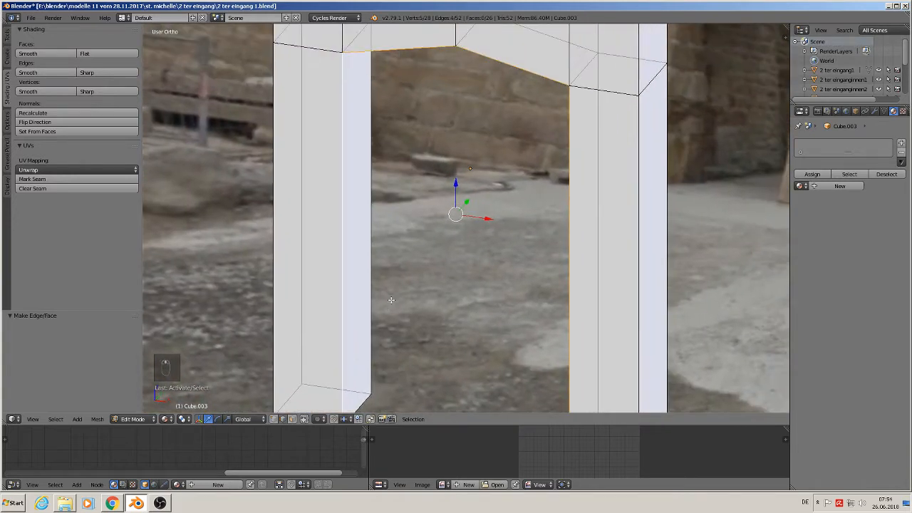
pyautogui.hotkey('ctrl', 'b')
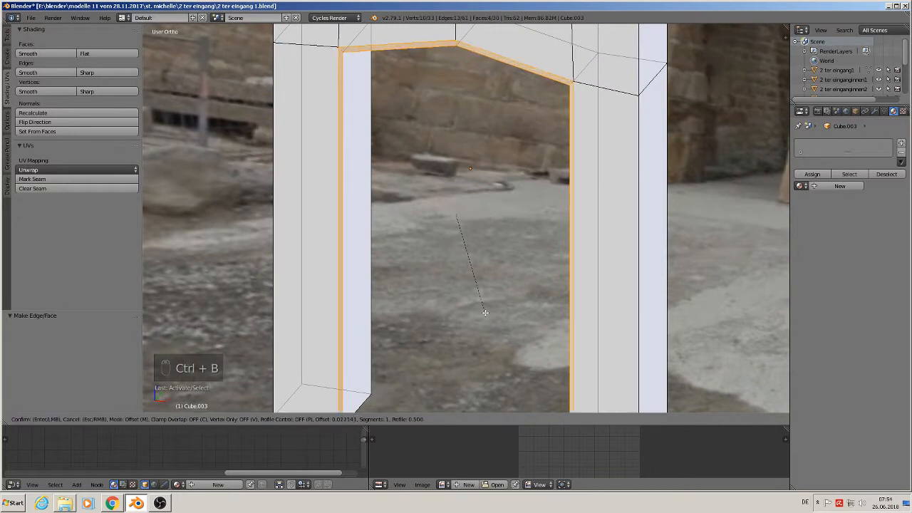
pyautogui.scroll(1, 501, 347)
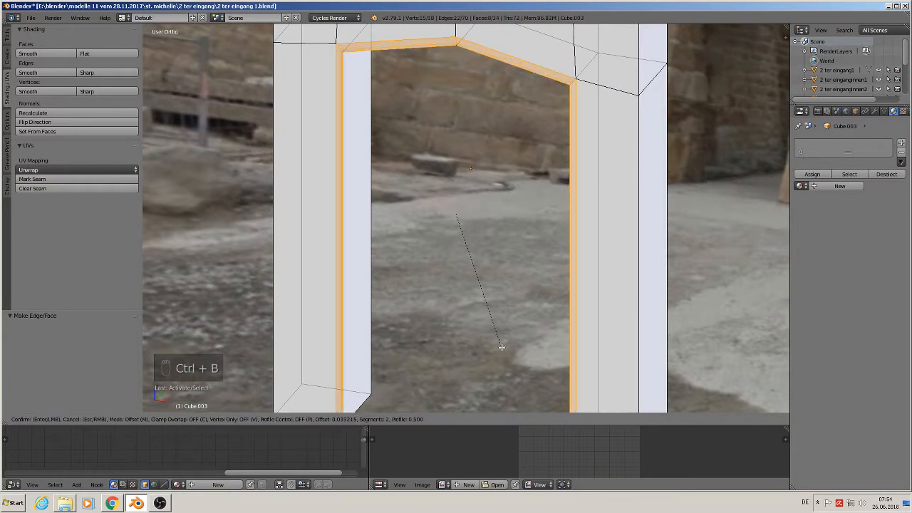
pyautogui.click(501, 347)
# Step: Bevel the rear edges of the gateway opening by about 0.028 with 2 segments and return to Object Mode
pyautogui.keyDown('shift'); pyautogui.moveTo(492, 169); pyautogui.dragTo(476, 264, button='middle'); pyautogui.keyUp('shift')
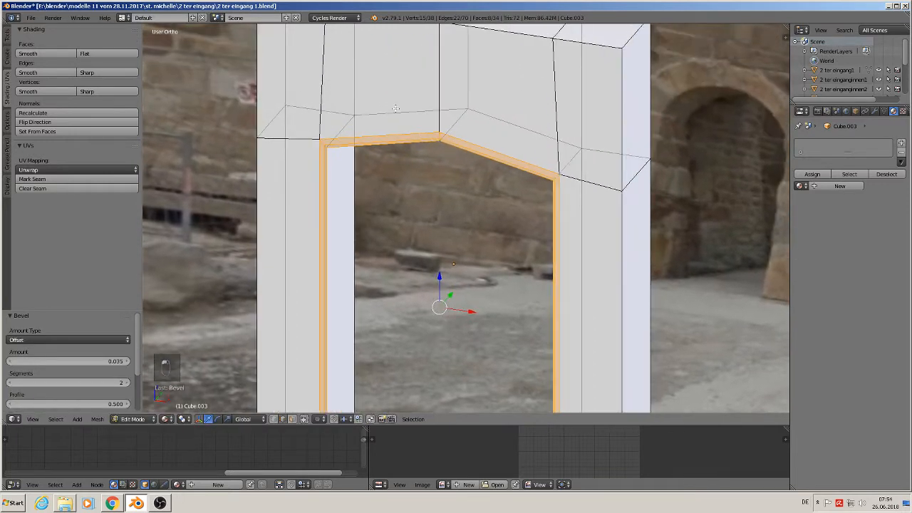
pyautogui.rightClick(395, 108)
pyautogui.keyDown('shift'); pyautogui.rightClick(352, 208); pyautogui.keyUp('shift')
pyautogui.keyDown('shift'); pyautogui.rightClick(523, 132); pyautogui.keyUp('shift')
pyautogui.keyDown('shift'); pyautogui.rightClick(585, 219); pyautogui.keyUp('shift')
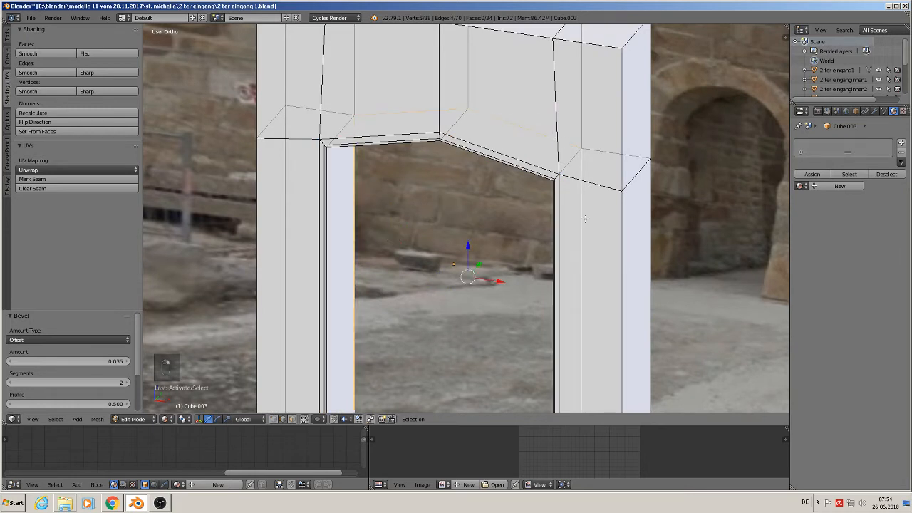
pyautogui.hotkey('ctrl', 'b')
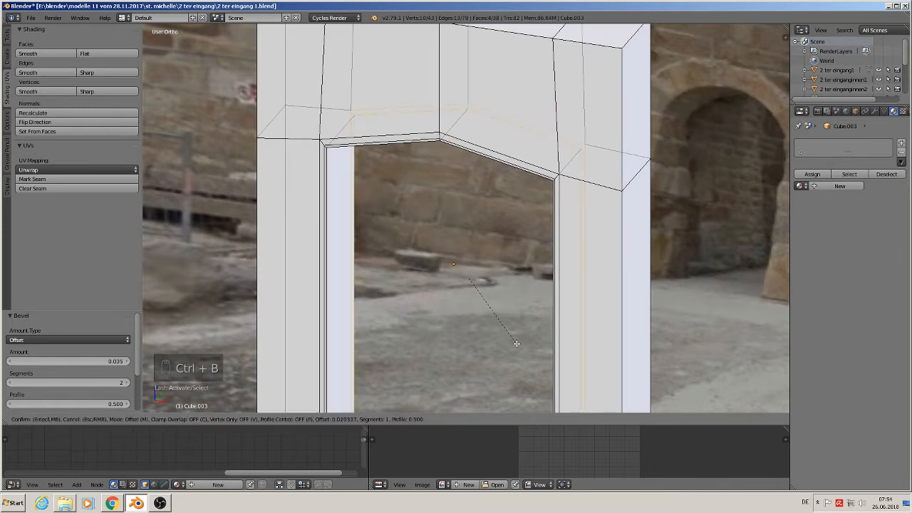
pyautogui.scroll(1, 531, 357)
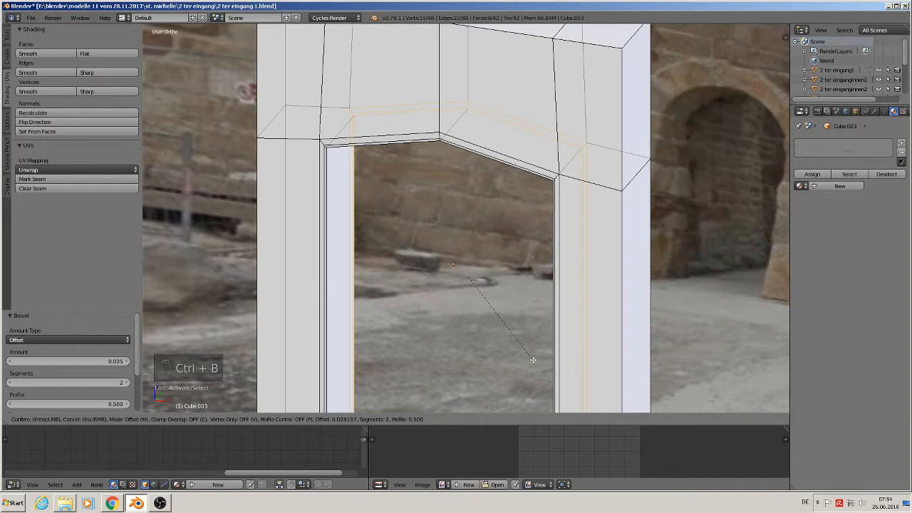
pyautogui.click(534, 360)
pyautogui.press('Tab')
pyautogui.scroll(-2, 401, 251)
pyautogui.moveTo(401, 251); pyautogui.dragTo(421, 223, button='middle')
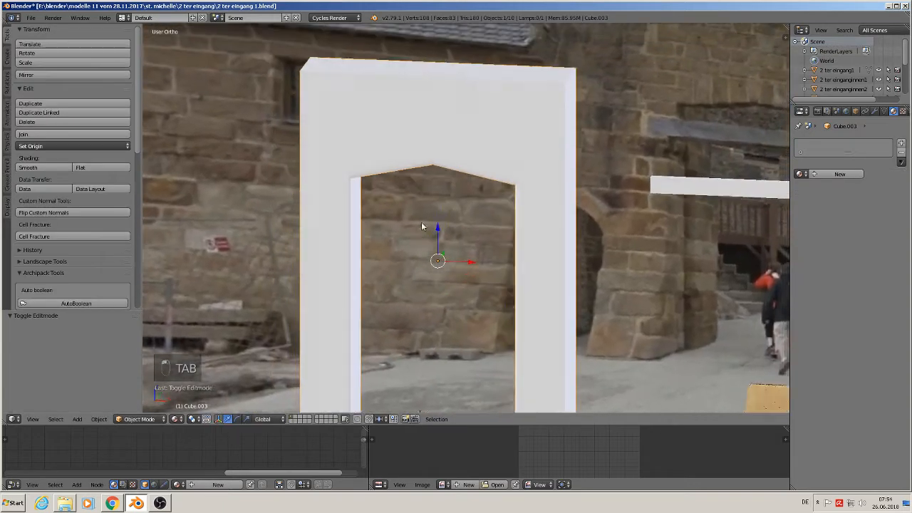
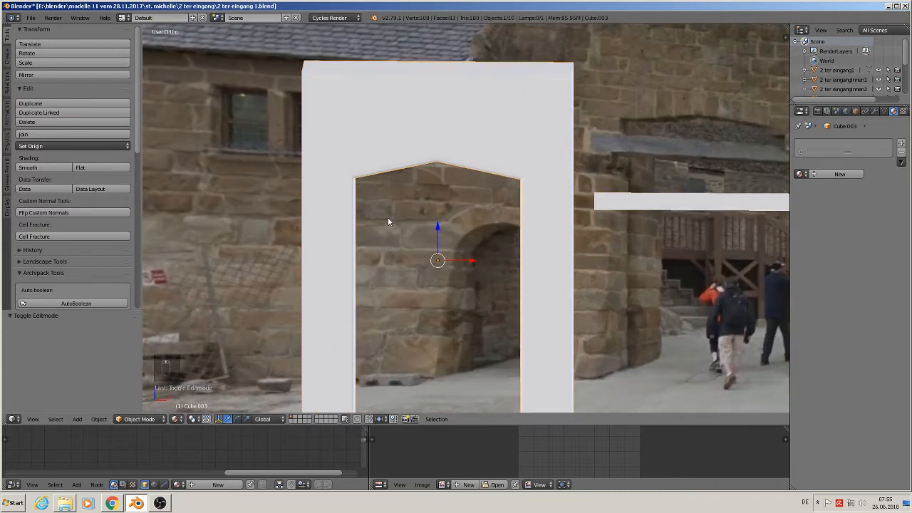
# Step: Add a horizontal loop cut through the gateway wall above the opening in Edit Mode and raise it by 0.019 along Z
pyautogui.scroll(-1, 449, 160)
pyautogui.keyDown('shift'); pyautogui.moveTo(451, 163); pyautogui.dragTo(399, 249, button='middle'); pyautogui.keyUp('shift')
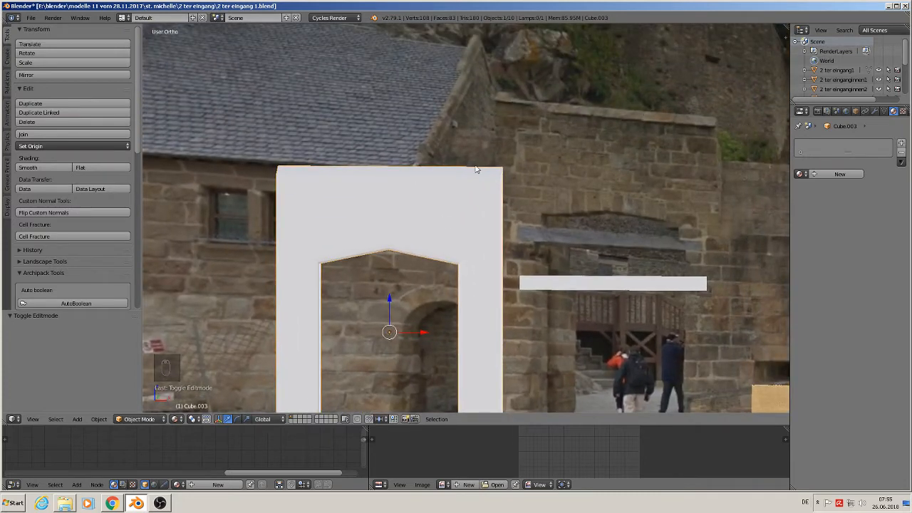
pyautogui.press('Tab')
pyautogui.scroll(2, 399, 181)
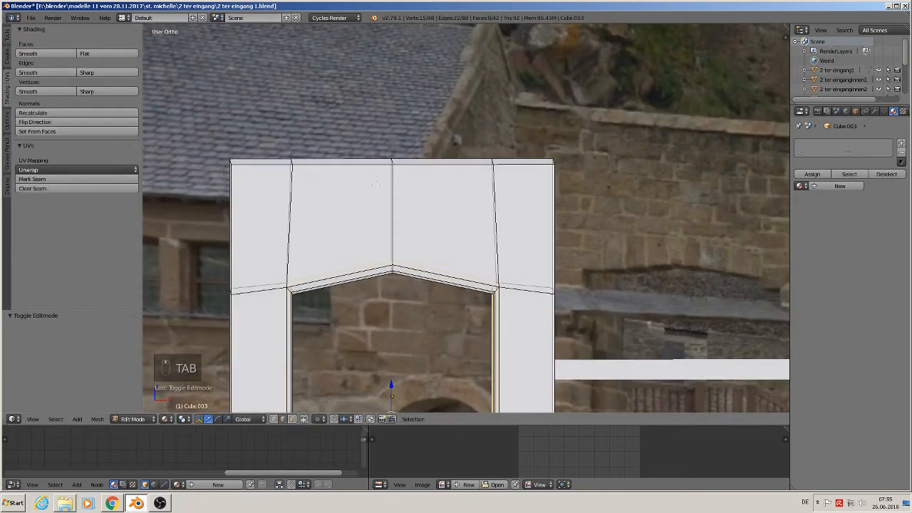
pyautogui.hotkey('ctrl', 'r')
pyautogui.click(363, 198)
pyautogui.click(363, 198)
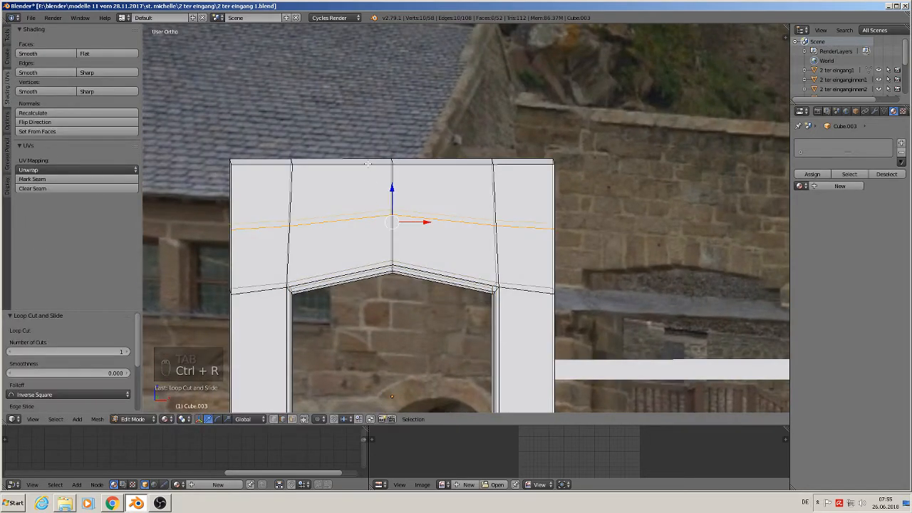
pyautogui.moveTo(392, 191); pyautogui.dragTo(395, 147)
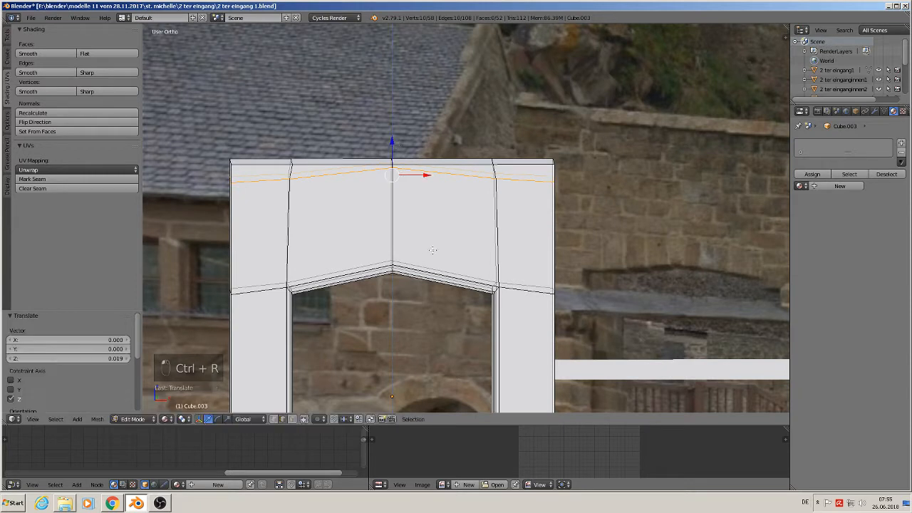
# Step: Flatten the new loop by scaling it to 0 along Z and raise it by 0.003
pyautogui.press('s')
pyautogui.press('z')
pyautogui.press('0')
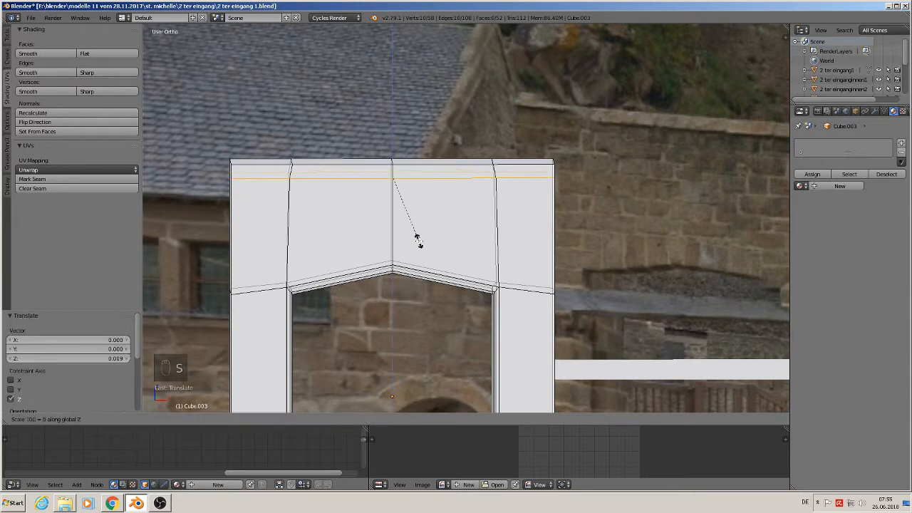
pyautogui.press('Return')
pyautogui.moveTo(391, 142); pyautogui.dragTo(386, 147)
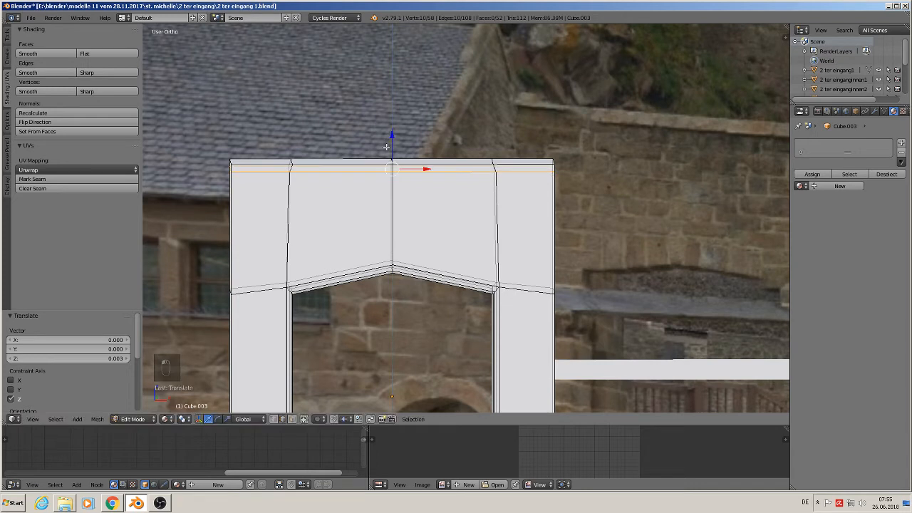
# Step: Extrude the narrow face loop around the gateway's upper edge, scale it to 1.035 as a projecting cap, and return to Object Mode
pyautogui.click(293, 419)
pyautogui.keyDown('alt'); pyautogui.click(234, 167); pyautogui.keyUp('alt')
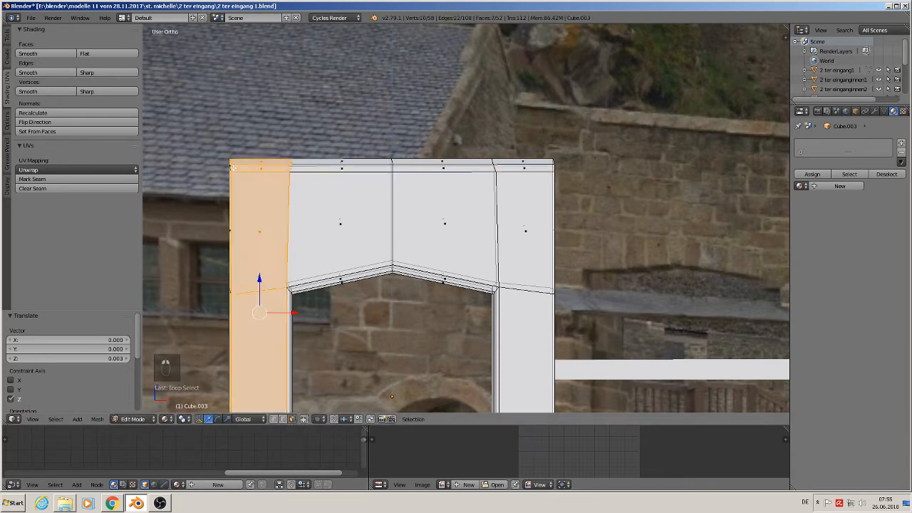
pyautogui.keyDown('alt'); pyautogui.click(233, 167); pyautogui.keyUp('alt')
pyautogui.keyDown('alt'); pyautogui.click(234, 167); pyautogui.keyUp('alt')
pyautogui.keyDown('alt'); pyautogui.click(229, 169); pyautogui.keyUp('alt')
pyautogui.keyDown('alt'); pyautogui.click(229, 169); pyautogui.keyUp('alt')
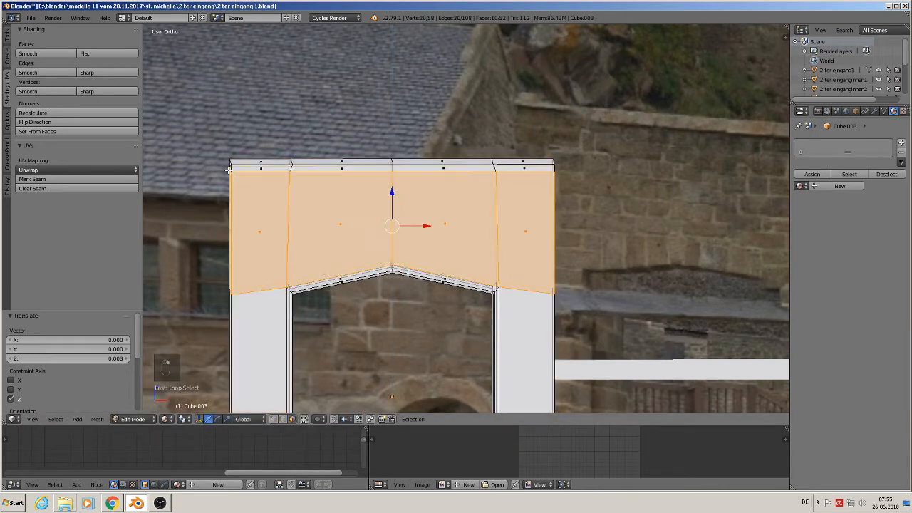
pyautogui.keyDown('alt'); pyautogui.click(232, 167); pyautogui.keyUp('alt')
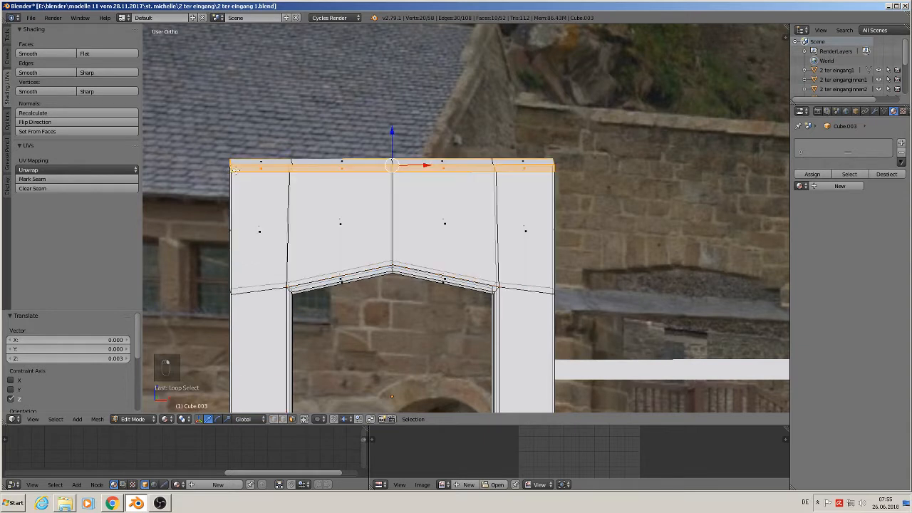
pyautogui.press('e')
pyautogui.press('s')
pyautogui.click(668, 241)
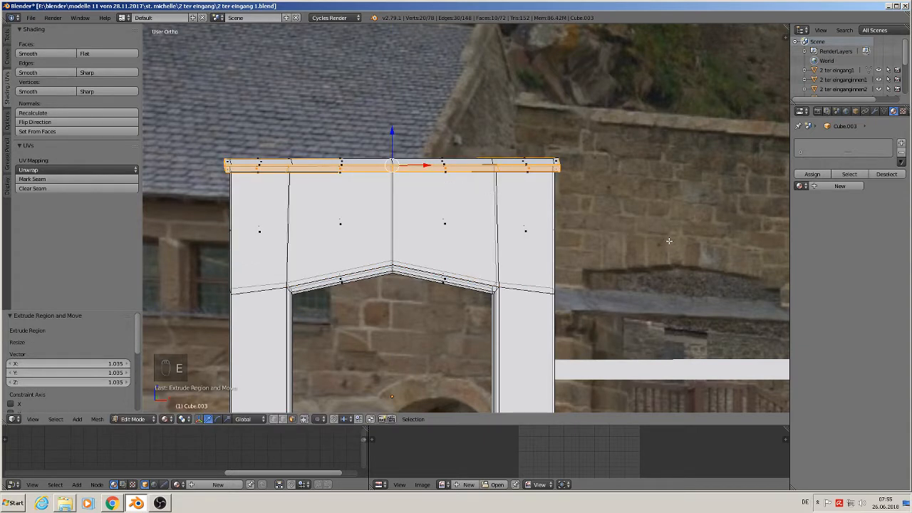
pyautogui.press('Tab')
pyautogui.scroll(-4, 619, 234)
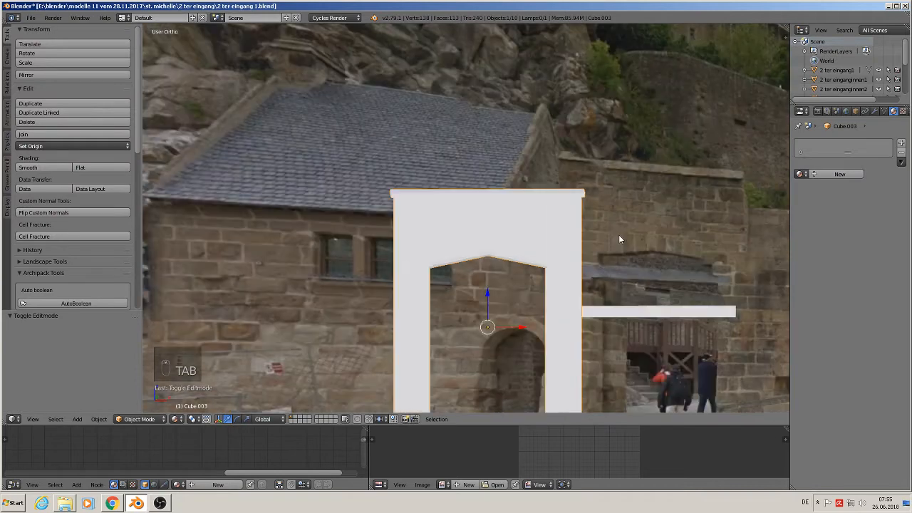
# Step: Move the lintel bar along X in line with the gateway and raise it by 0.024 along Z
pyautogui.keyDown('shift'); pyautogui.moveTo(613, 300); pyautogui.dragTo(458, 223, button='middle'); pyautogui.keyUp('shift')
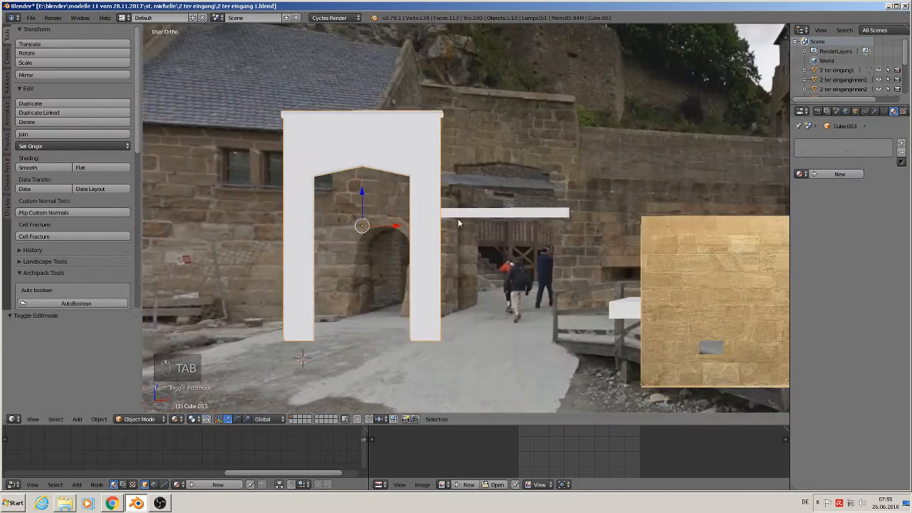
pyautogui.rightClick(498, 218)
pyautogui.moveTo(538, 214); pyautogui.dragTo(399, 222)
pyautogui.moveTo(372, 188); pyautogui.dragTo(375, 160)
# Step: Bring the lintel bar along Y into the gateway and adjust its position below the peak between the pillars
pyautogui.moveTo(376, 161); pyautogui.dragTo(324, 205, button='middle')
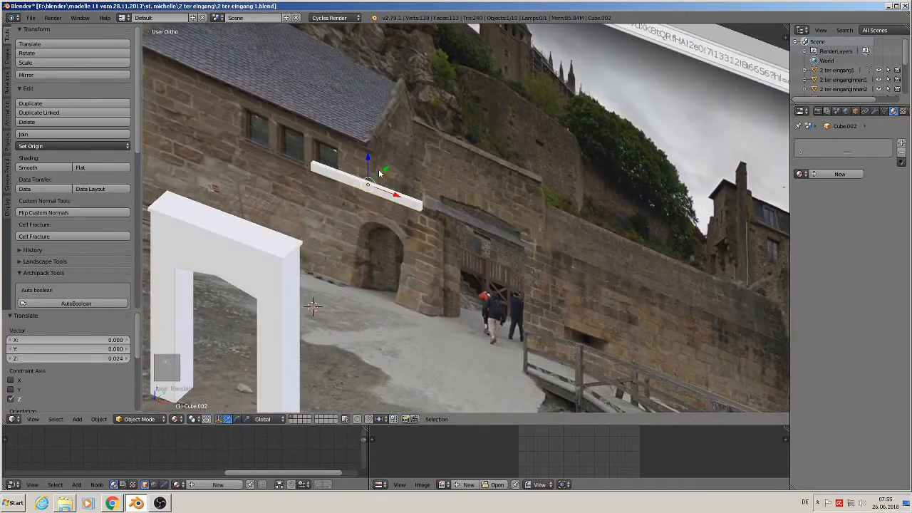
pyautogui.moveTo(380, 172); pyautogui.dragTo(223, 276)
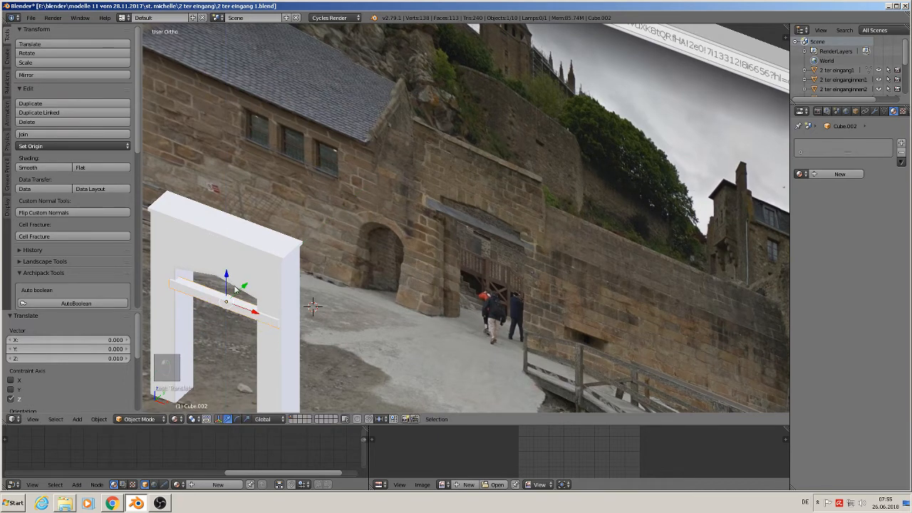
pyautogui.moveTo(258, 312); pyautogui.dragTo(251, 310)
pyautogui.moveTo(251, 311); pyautogui.dragTo(242, 299, button='middle')
pyautogui.moveTo(243, 287); pyautogui.dragTo(250, 284)
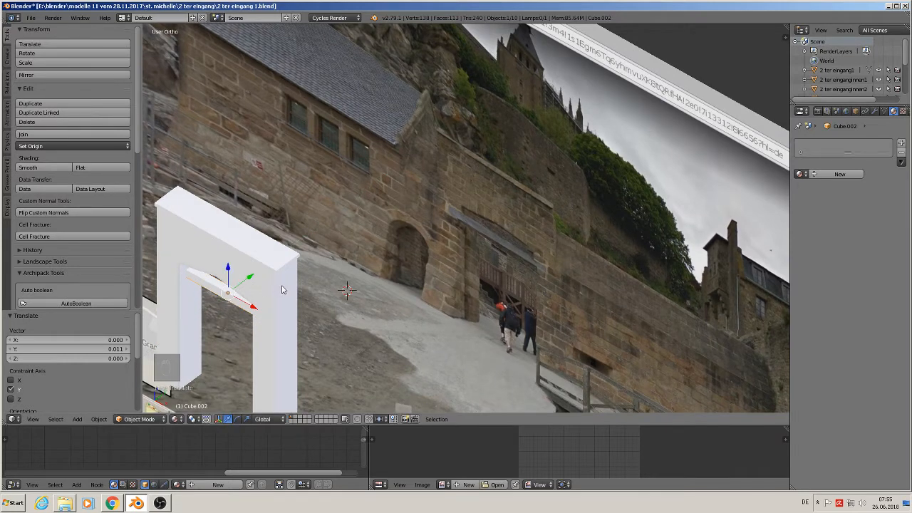
# Step: Scale the lintel bar by 4.310 along Y, adjust its depth position within the gateway wall, and deselect everything
pyautogui.press('s')
pyautogui.press('y')
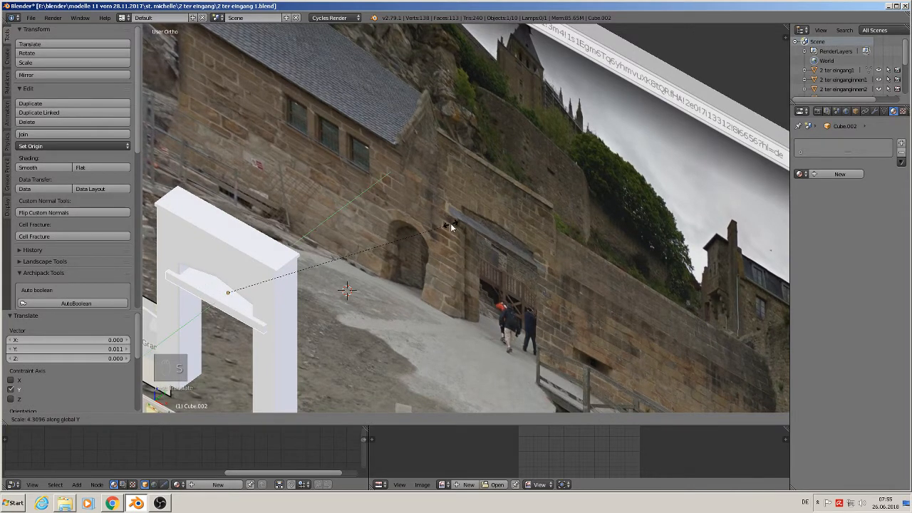
pyautogui.click(451, 227)
pyautogui.moveTo(450, 227); pyautogui.dragTo(263, 287, button='middle')
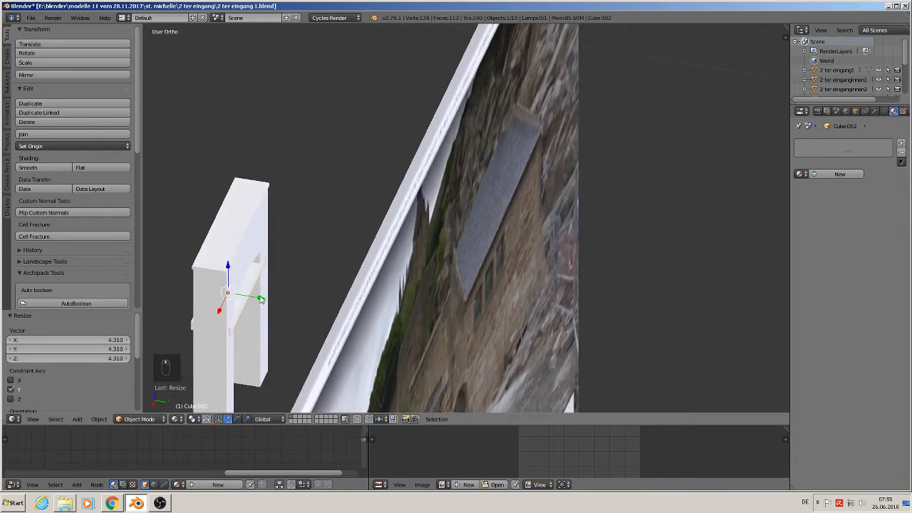
pyautogui.moveTo(261, 300); pyautogui.dragTo(264, 300)
pyautogui.moveTo(282, 289); pyautogui.dragTo(542, 239, button='middle')
pyautogui.press('a')
pyautogui.scroll(-2, 409, 283)
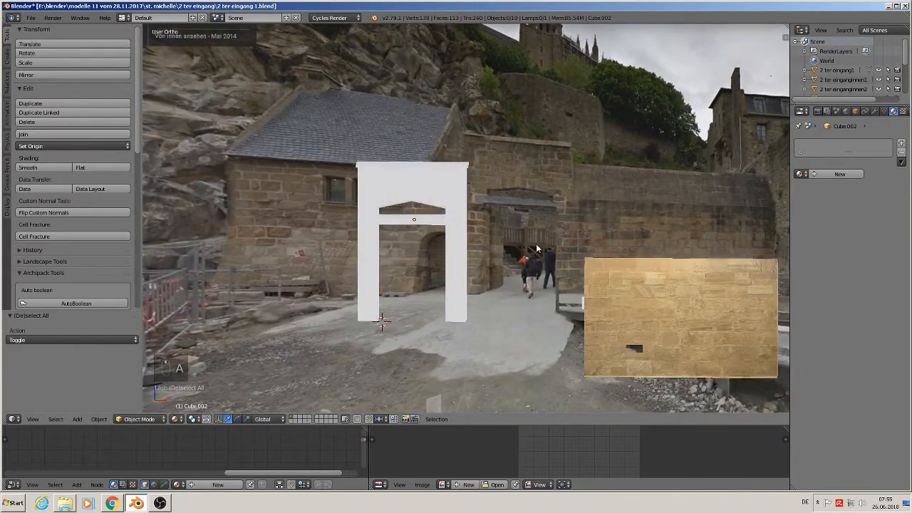
# Step: Save the gate scene under its existing file name
pyautogui.scroll(1, 533, 250)
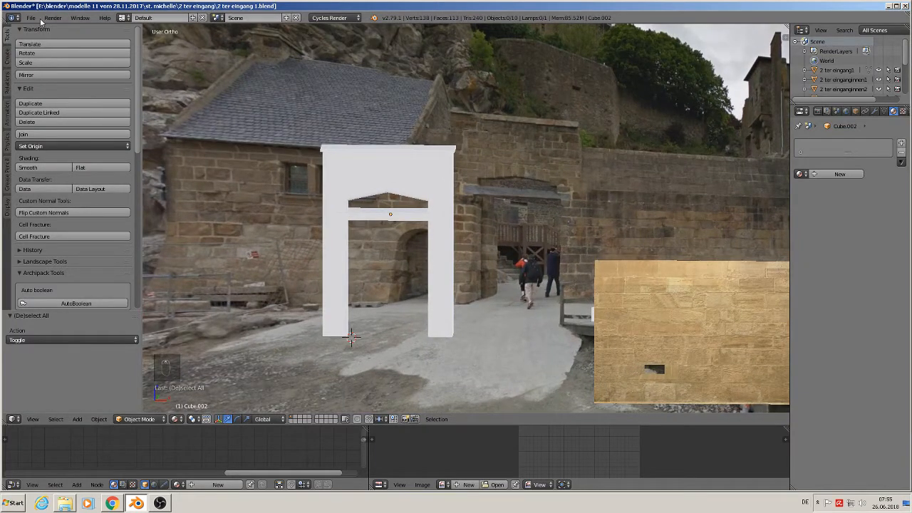
pyautogui.click(31, 17)
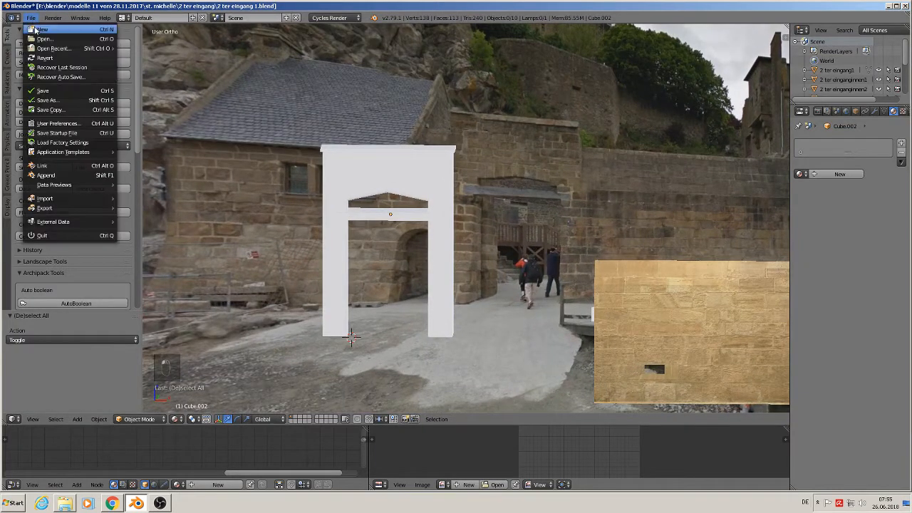
pyautogui.click(45, 92)
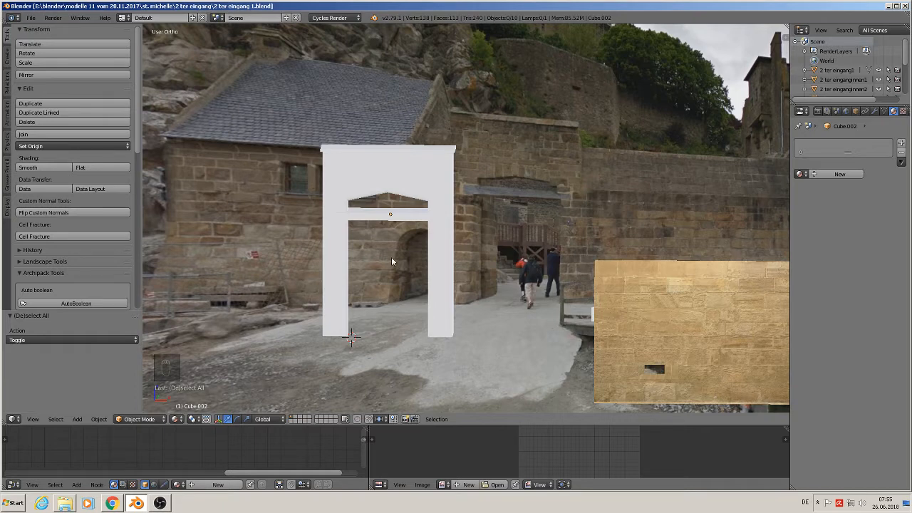
# Step: Bevel all edges of the lintel bar with 2 segments and an offset of about 0.059, and return to Object Mode
pyautogui.press('Tab')
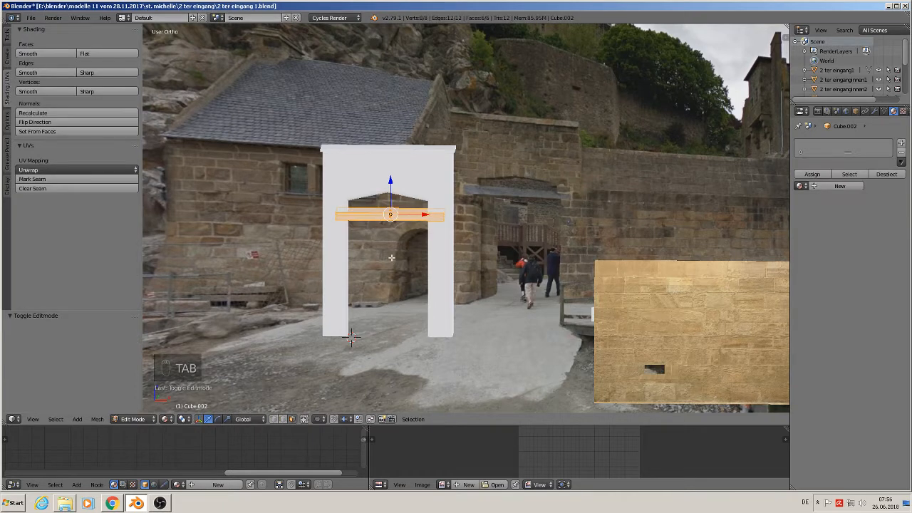
pyautogui.scroll(6, 370, 240)
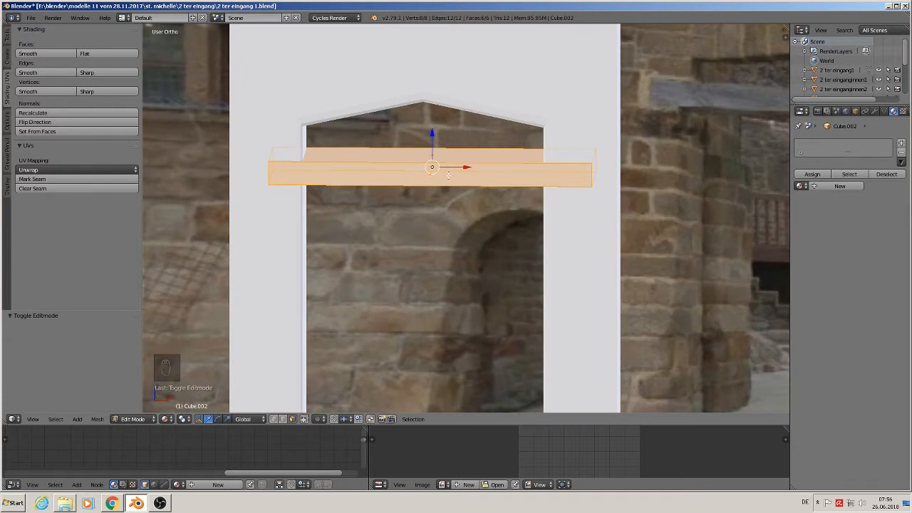
pyautogui.hotkey('ctrl', 'b')
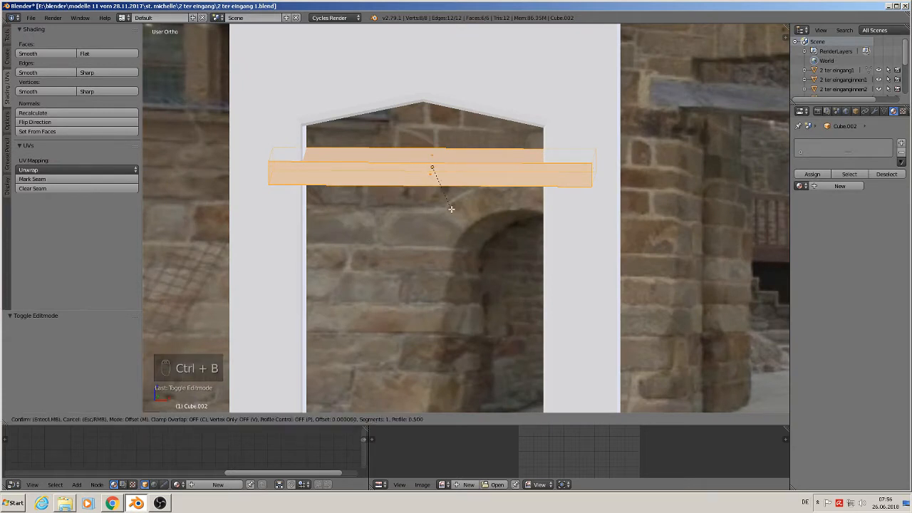
pyautogui.scroll(1, 615, 292)
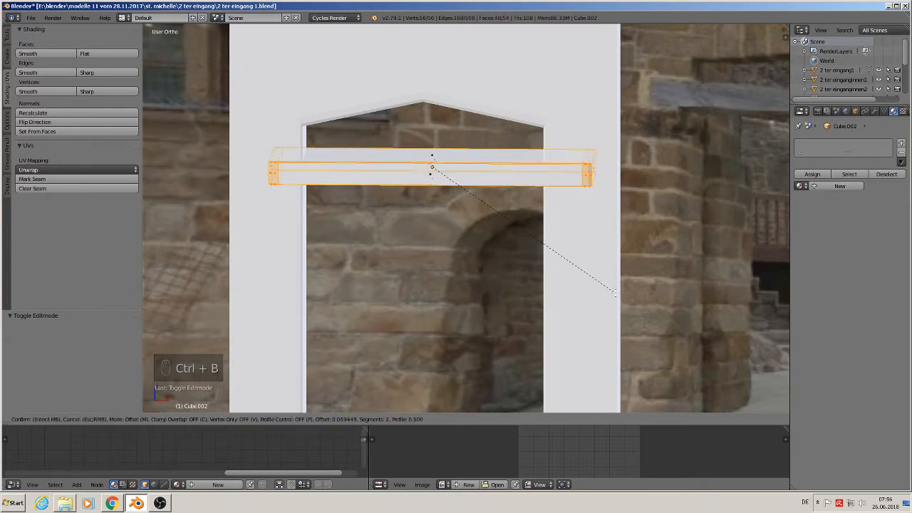
pyautogui.click(615, 292)
pyautogui.press('Tab')
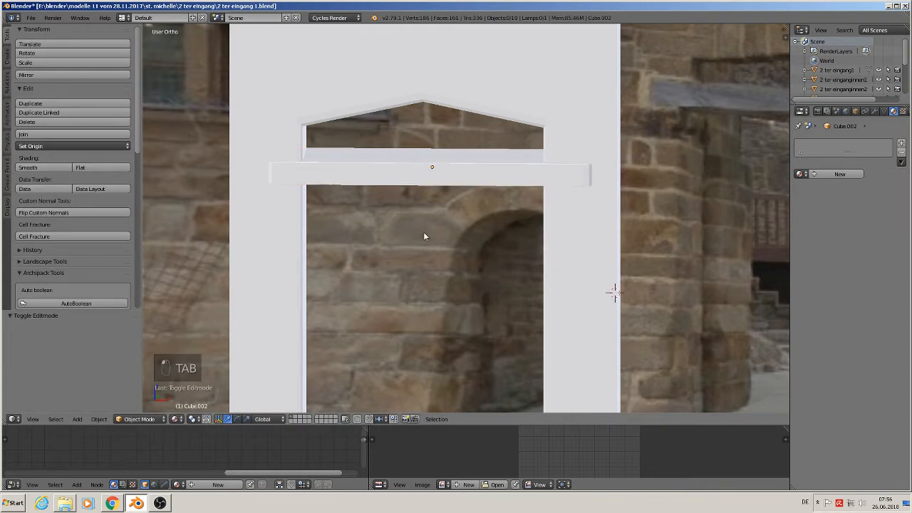
# Step: Mark UV seams around the top, front and back faces of the lintel bar in Edit Mode
pyautogui.press('Tab')
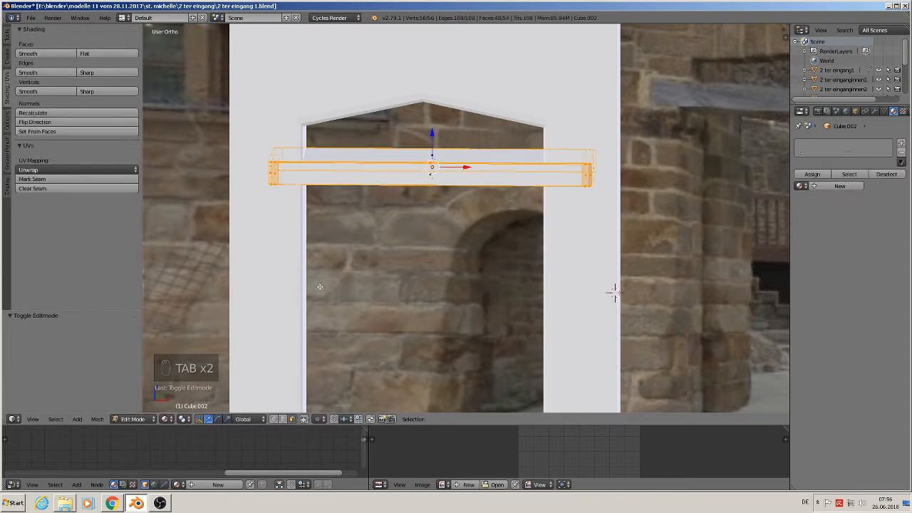
pyautogui.rightClick(462, 158)
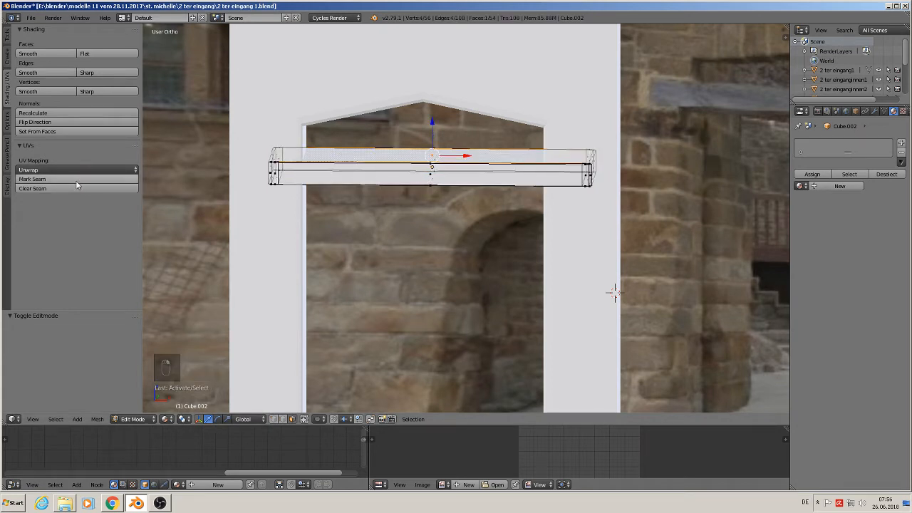
pyautogui.click(43, 179)
pyautogui.rightClick(441, 178)
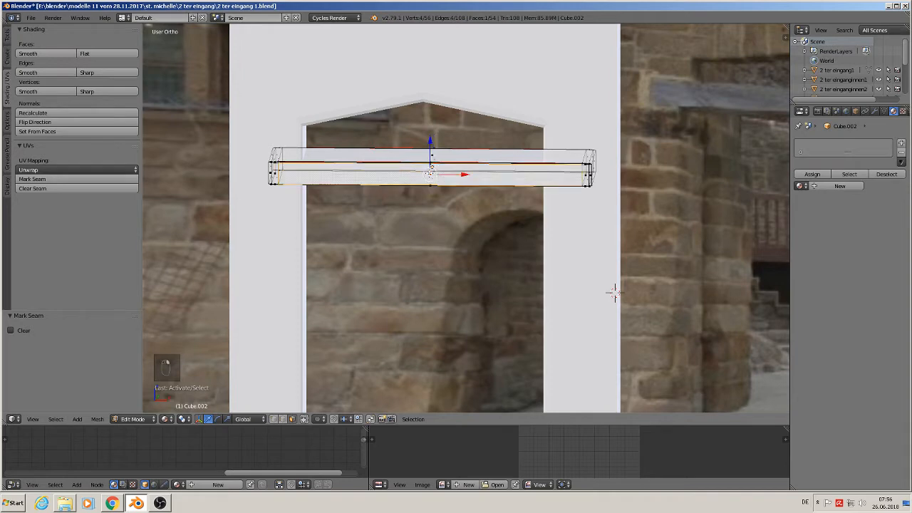
pyautogui.scroll(1, 435, 182)
pyautogui.moveTo(436, 184); pyautogui.dragTo(454, 190, button='middle')
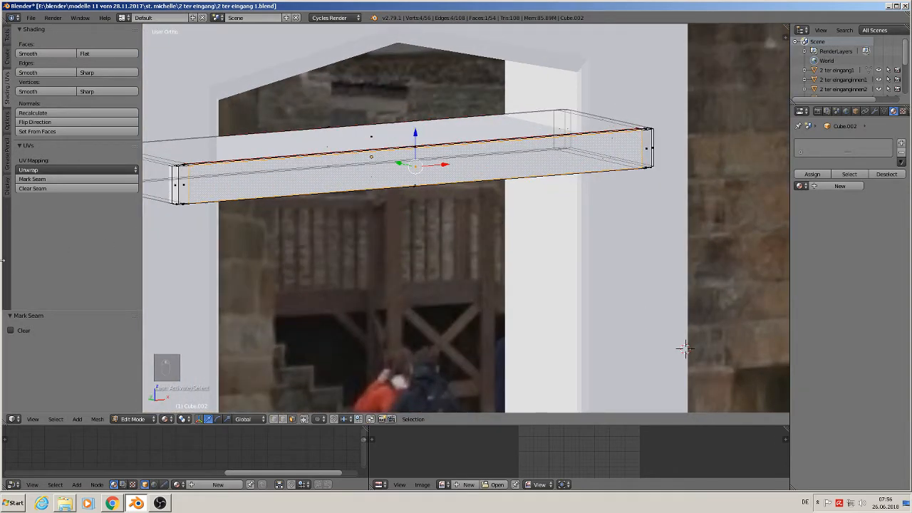
pyautogui.click(32, 179)
pyautogui.rightClick(360, 140)
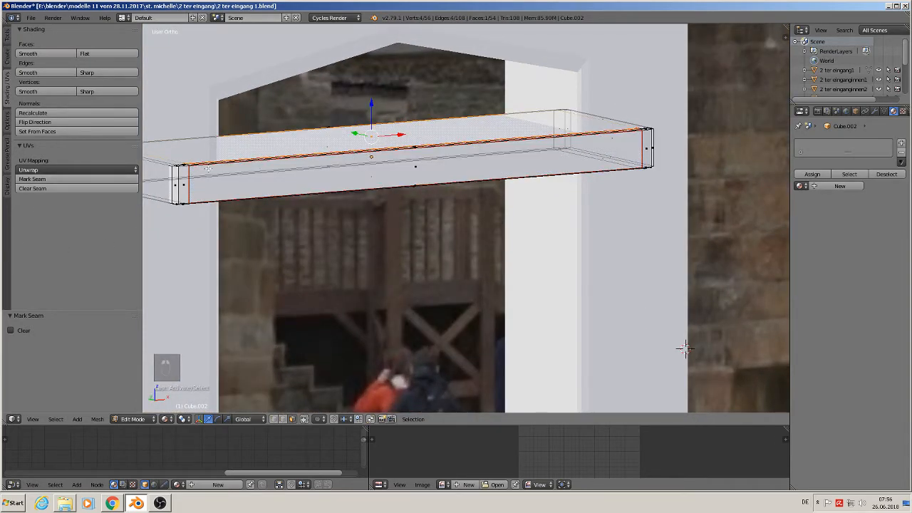
pyautogui.rightClick(325, 143)
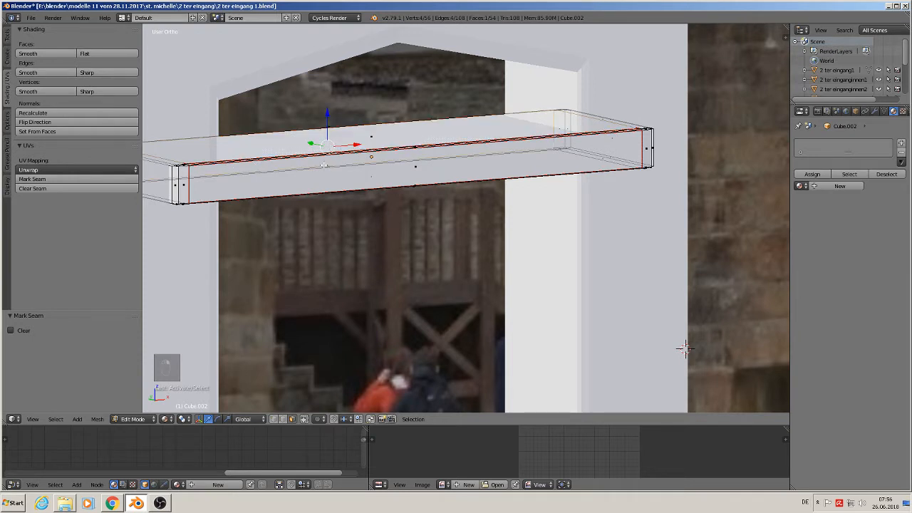
pyautogui.click(33, 179)
# Step: Mark UV seams around both end faces and the underside of the lintel bar, and leave Edit Mode
pyautogui.keyDown('shift'); pyautogui.moveTo(194, 190); pyautogui.dragTo(376, 160, button='middle'); pyautogui.keyUp('shift')
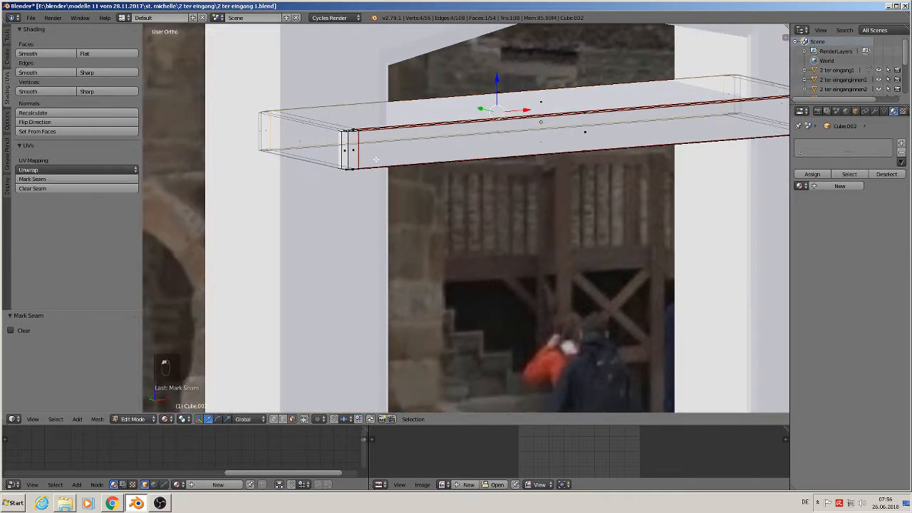
pyautogui.rightClick(293, 135)
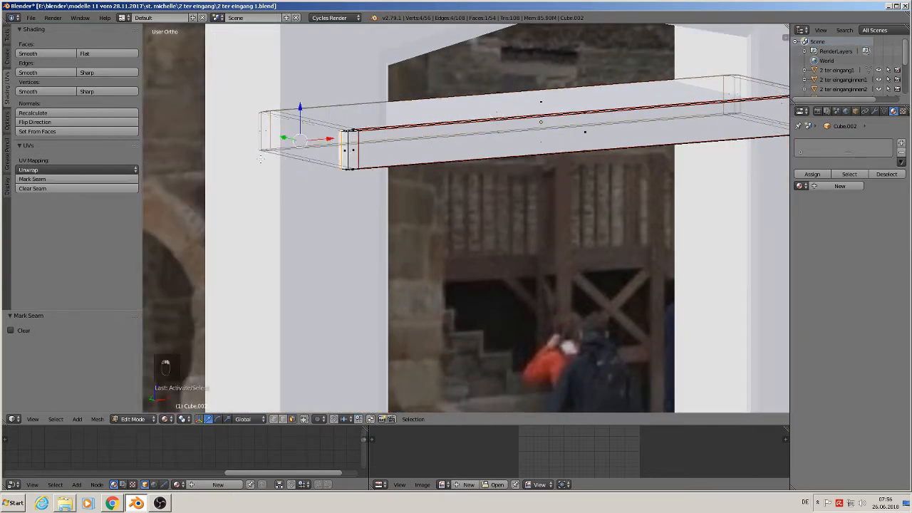
pyautogui.click(43, 179)
pyautogui.rightClick(776, 106)
pyautogui.click(33, 181)
pyautogui.moveTo(469, 205); pyautogui.dragTo(465, 165, button='middle')
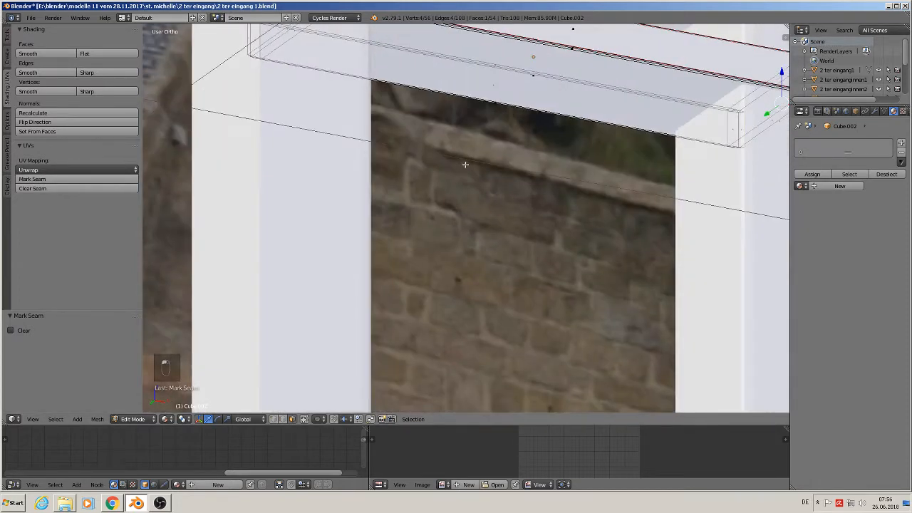
pyautogui.rightClick(535, 76)
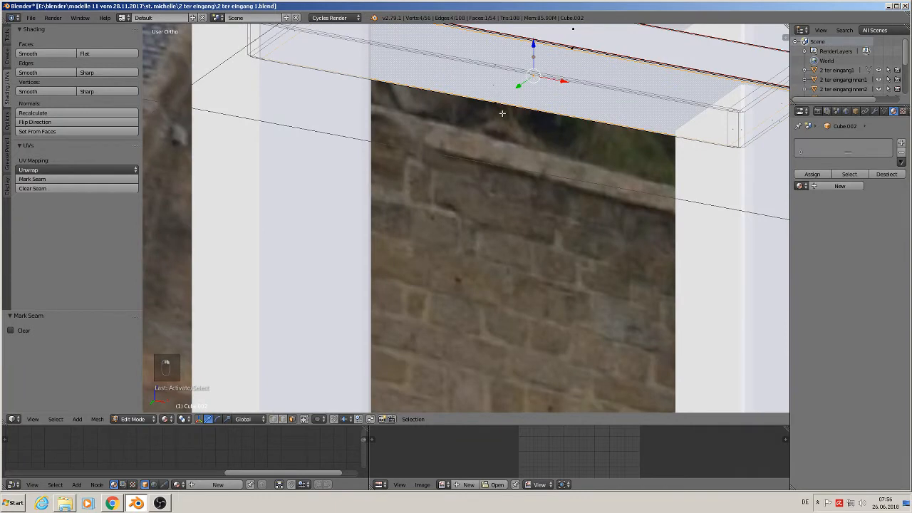
pyautogui.click(98, 179)
pyautogui.moveTo(450, 136); pyautogui.dragTo(489, 207, button='middle')
pyautogui.press('Tab')
# Step: Select the lintel bar and apply its rotation and scale
pyautogui.scroll(-3, 490, 204)
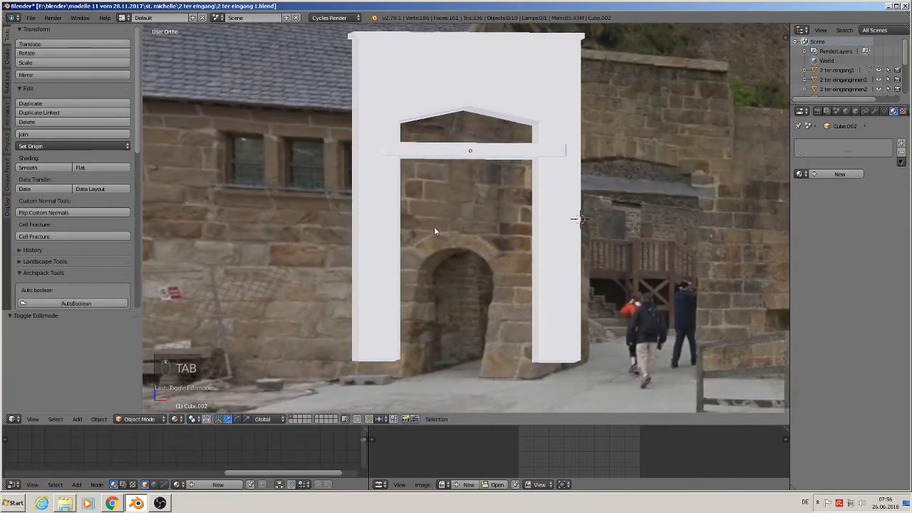
pyautogui.rightClick(454, 158)
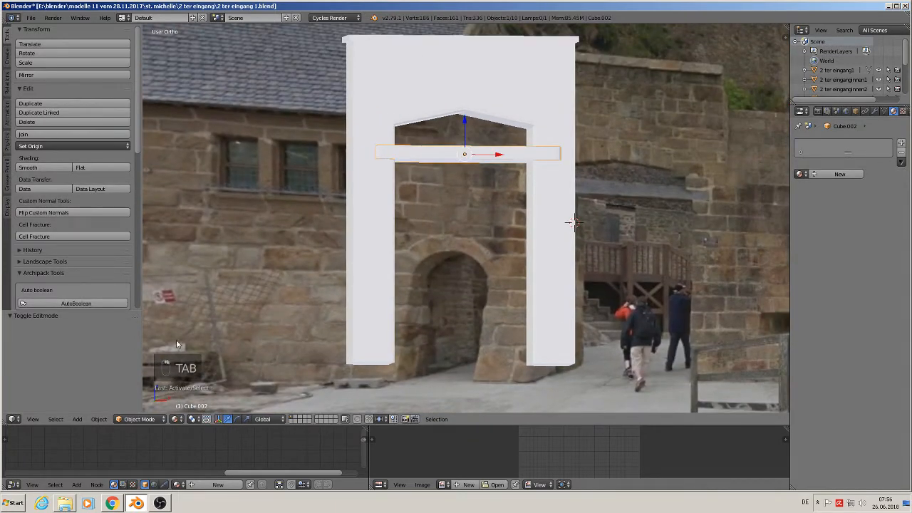
pyautogui.click(98, 419)
pyautogui.moveTo(121, 354)
pyautogui.click(243, 372)
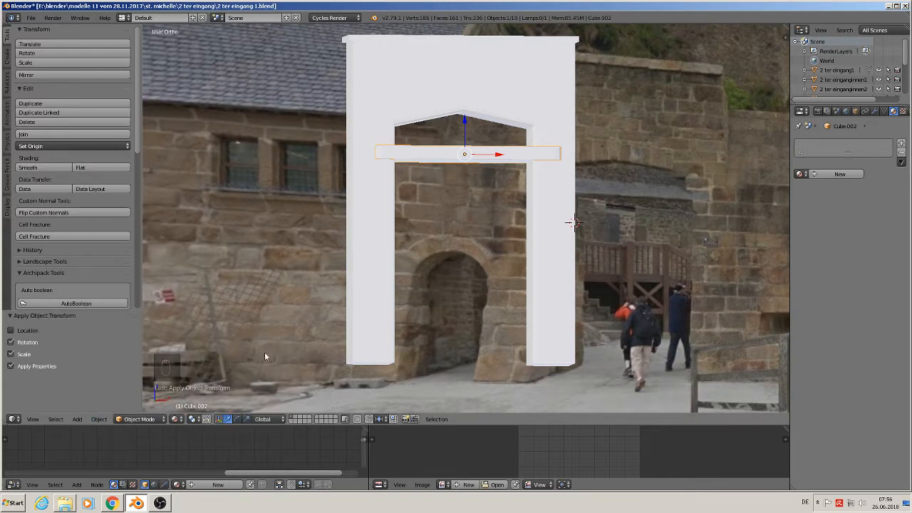
# Step: Unwrap all faces of the lintel bar along its seams and return to Object Mode
pyautogui.press('Tab')
pyautogui.press('a')
pyautogui.press('a')
pyautogui.press('a')
pyautogui.press('a')
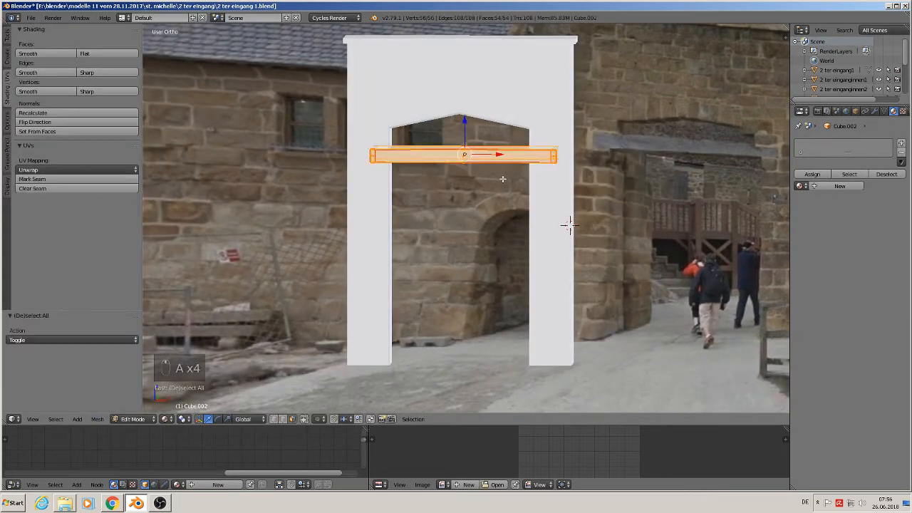
pyautogui.press('u')
pyautogui.click(495, 108)
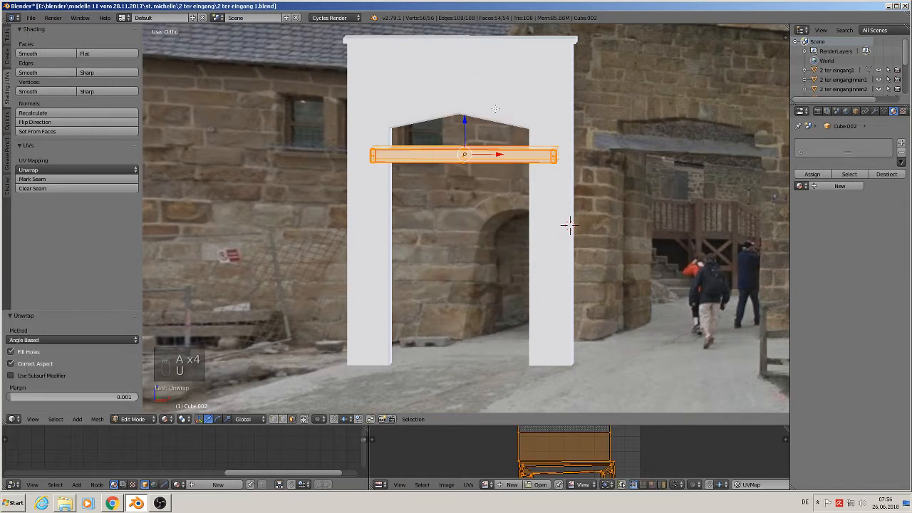
pyautogui.press('Tab')
# Step: Mark UV seams around the bottom faces of both gateway pillars in Edit Mode
pyautogui.rightClick(499, 81)
pyautogui.press('Tab')
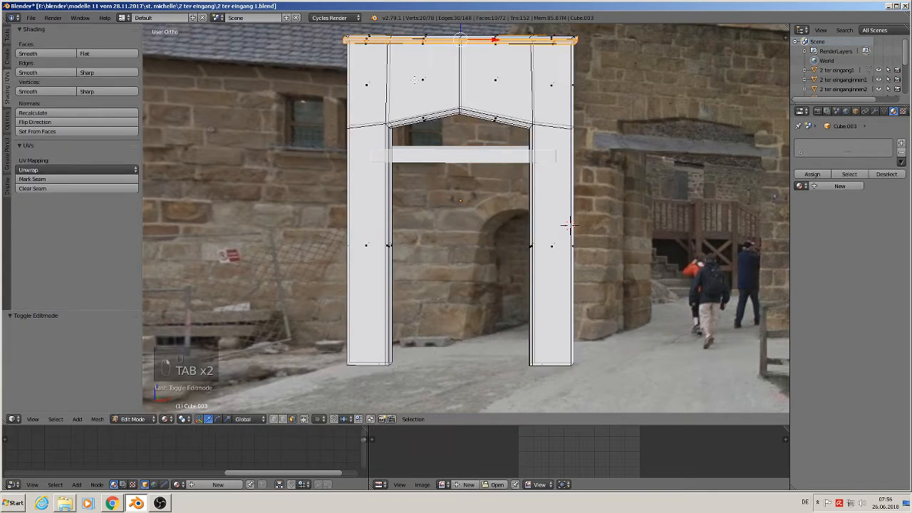
pyautogui.keyDown('shift'); pyautogui.moveTo(367, 63); pyautogui.dragTo(355, 118, button='middle'); pyautogui.keyUp('shift')
pyautogui.keyDown('shift'); pyautogui.moveTo(364, 318); pyautogui.dragTo(387, 232, button='middle'); pyautogui.keyUp('shift')
pyautogui.scroll(3, 364, 315)
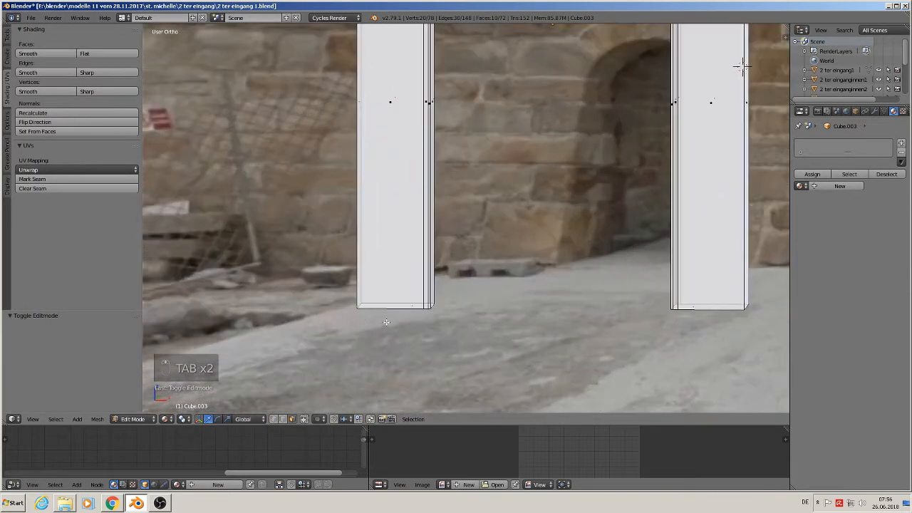
pyautogui.moveTo(371, 306); pyautogui.dragTo(386, 340, button='middle')
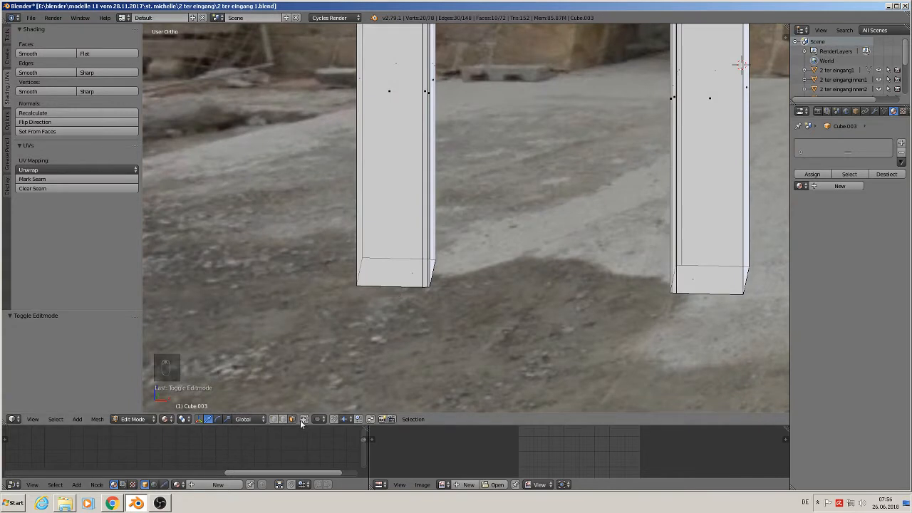
pyautogui.rightClick(398, 285)
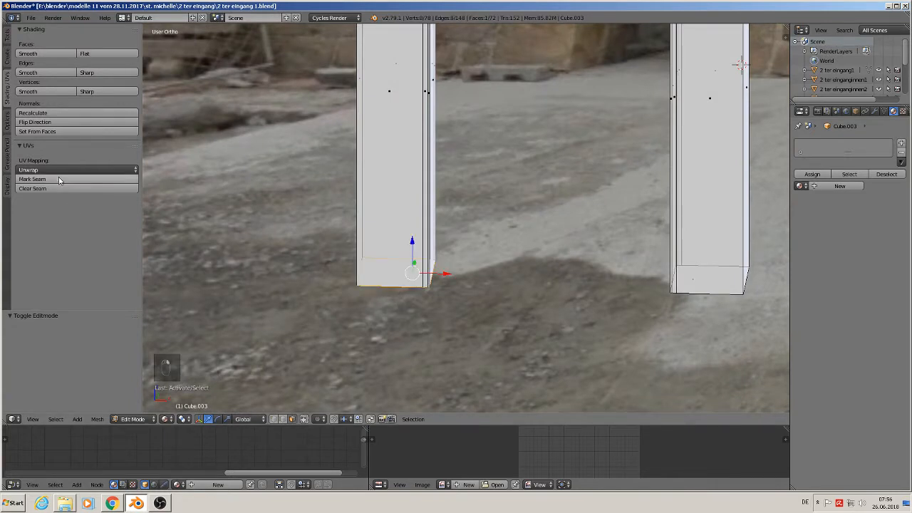
pyautogui.click(35, 179)
pyautogui.rightClick(710, 283)
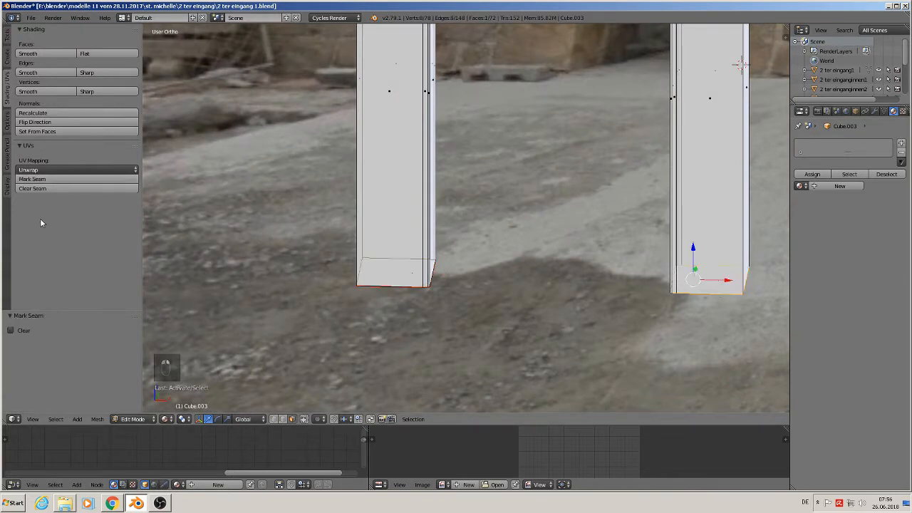
pyautogui.click(37, 180)
# Step: Select four vertical edges at the corners of the gateway's left pillar and mark them as UV seams
pyautogui.keyDown('shift'); pyautogui.moveTo(309, 256); pyautogui.dragTo(428, 358, button='middle'); pyautogui.keyUp('shift')
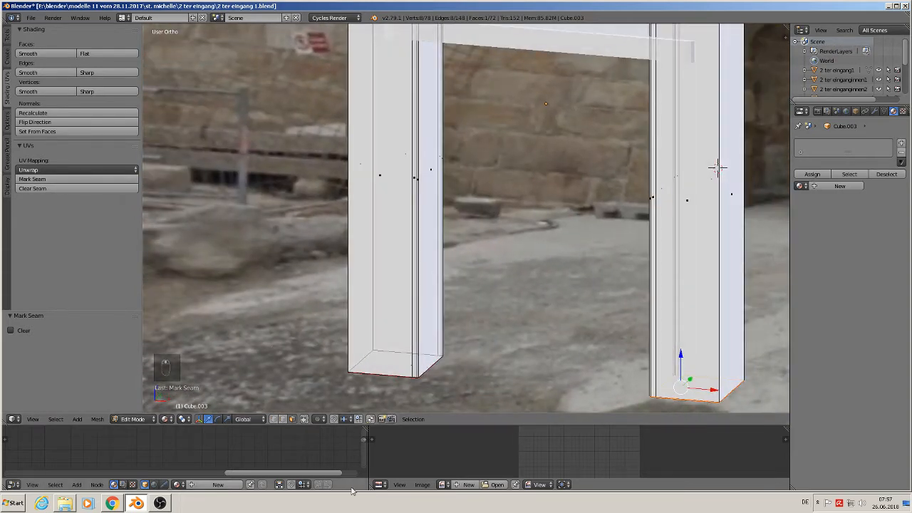
pyautogui.scroll(2, 405, 349)
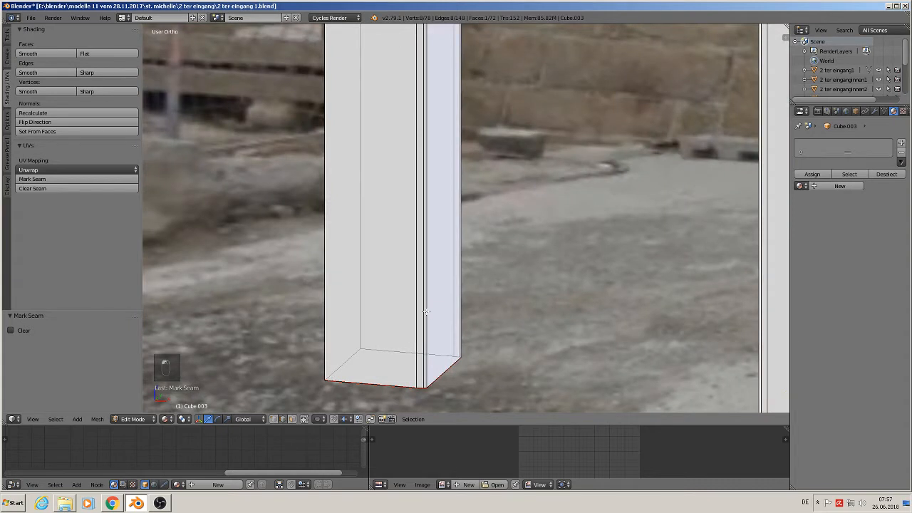
pyautogui.rightClick(426, 312)
pyautogui.rightClick(420, 320)
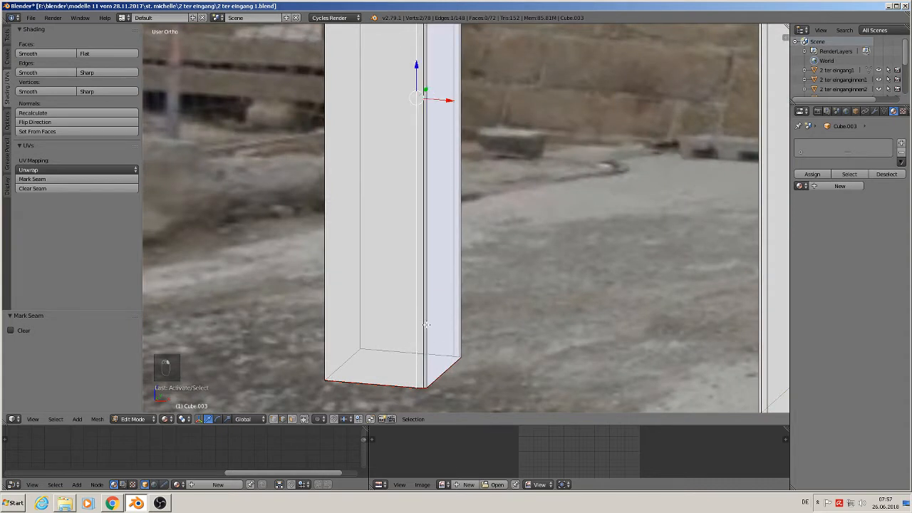
pyautogui.rightClick(422, 323)
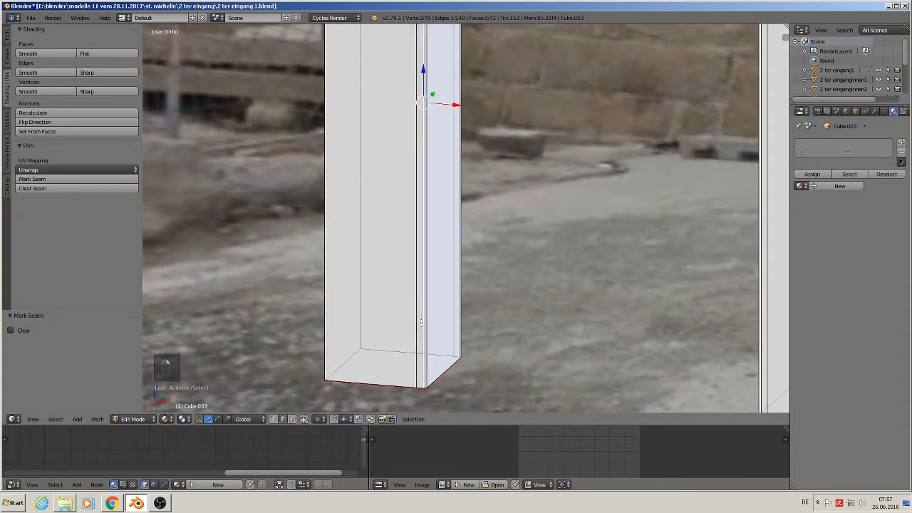
pyautogui.keyDown('shift'); pyautogui.rightClick(312, 313); pyautogui.keyUp('shift')
pyautogui.keyDown('shift'); pyautogui.rightClick(368, 284); pyautogui.keyUp('shift')
pyautogui.scroll(1, 488, 312)
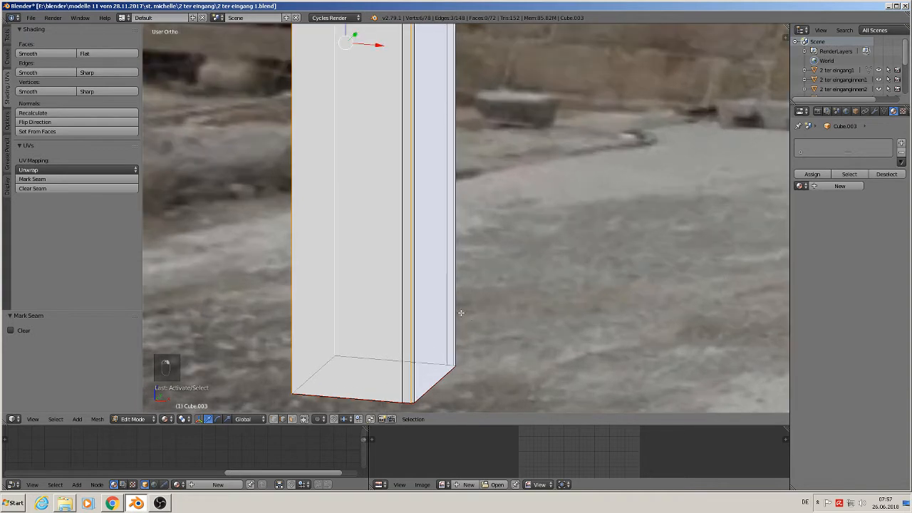
pyautogui.keyDown('shift'); pyautogui.rightClick(451, 320); pyautogui.keyUp('shift')
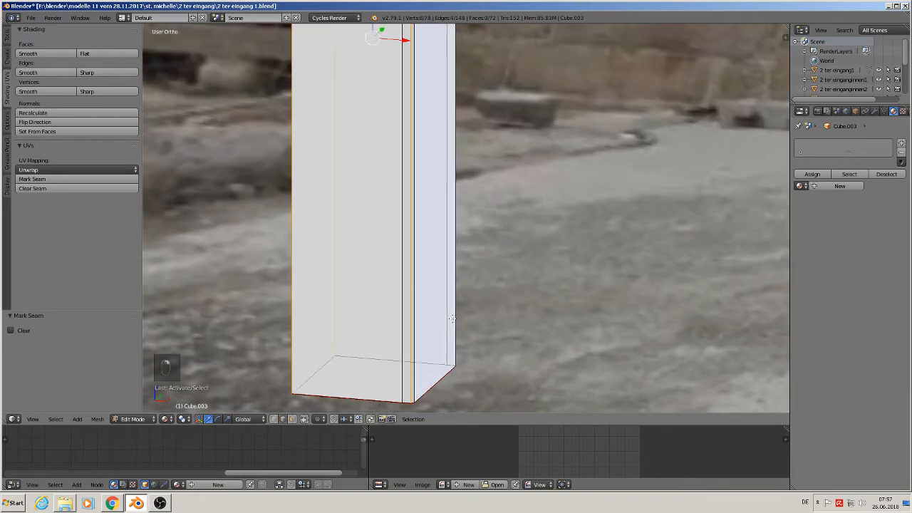
pyautogui.click(76, 182)
# Step: Select the four vertical corner edges of the gateway's right pillar and mark them as UV seams
pyautogui.scroll(-3, 364, 284)
pyautogui.keyDown('shift'); pyautogui.moveTo(455, 333); pyautogui.dragTo(218, 374, button='middle'); pyautogui.keyUp('shift')
pyautogui.keyDown('shift'); pyautogui.moveTo(327, 368); pyautogui.dragTo(308, 278, button='middle'); pyautogui.keyUp('shift')
pyautogui.scroll(2, 362, 305)
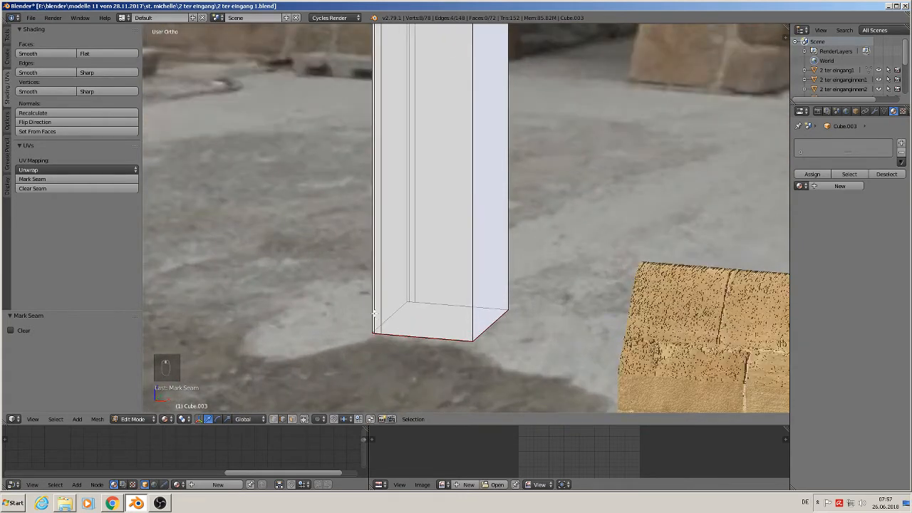
pyautogui.rightClick(372, 312)
pyautogui.keyDown('shift'); pyautogui.rightClick(479, 283); pyautogui.keyUp('shift')
pyautogui.keyDown('shift'); pyautogui.rightClick(504, 257); pyautogui.keyUp('shift')
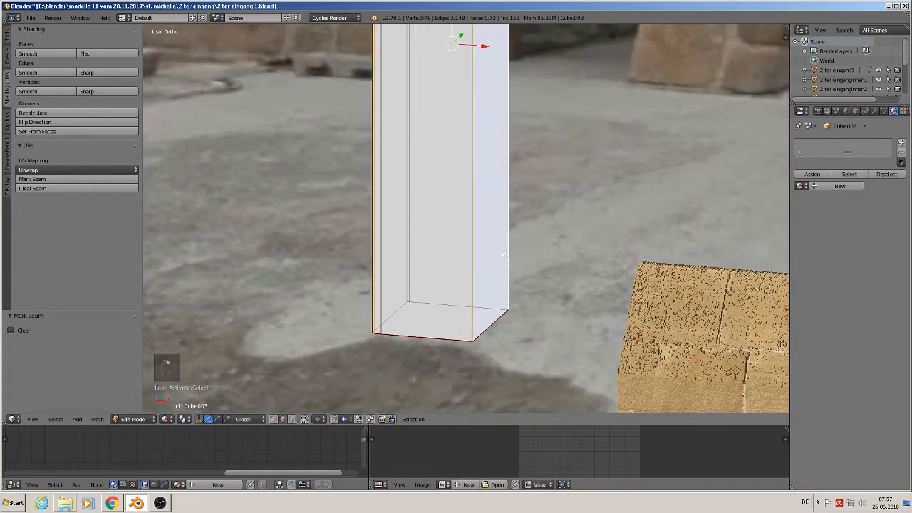
pyautogui.keyDown('shift'); pyautogui.rightClick(409, 241); pyautogui.keyUp('shift')
pyautogui.click(94, 178)
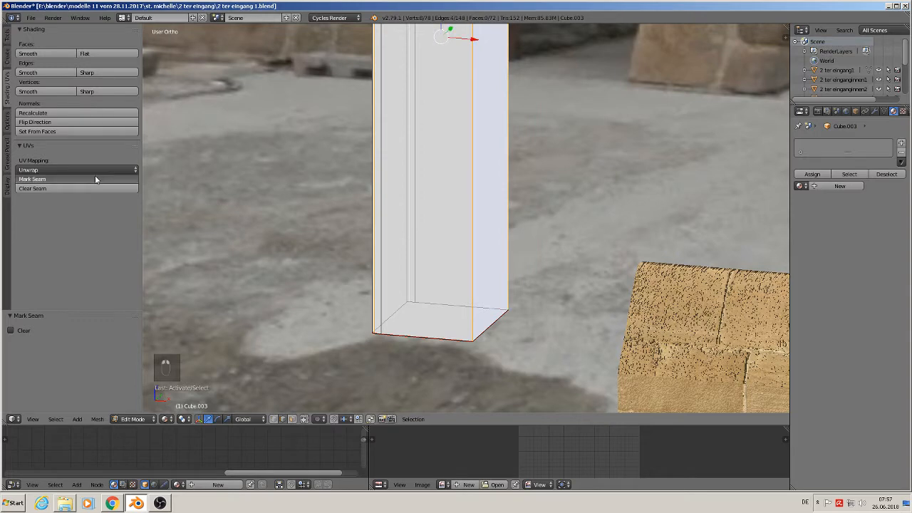
# Step: Mark the outer vertical corner edges of the wall section above the pillars as UV seams
pyautogui.scroll(-3, 393, 199)
pyautogui.keyDown('shift'); pyautogui.moveTo(469, 39); pyautogui.dragTo(488, 329, button='middle'); pyautogui.keyUp('shift')
pyautogui.scroll(2, 486, 256)
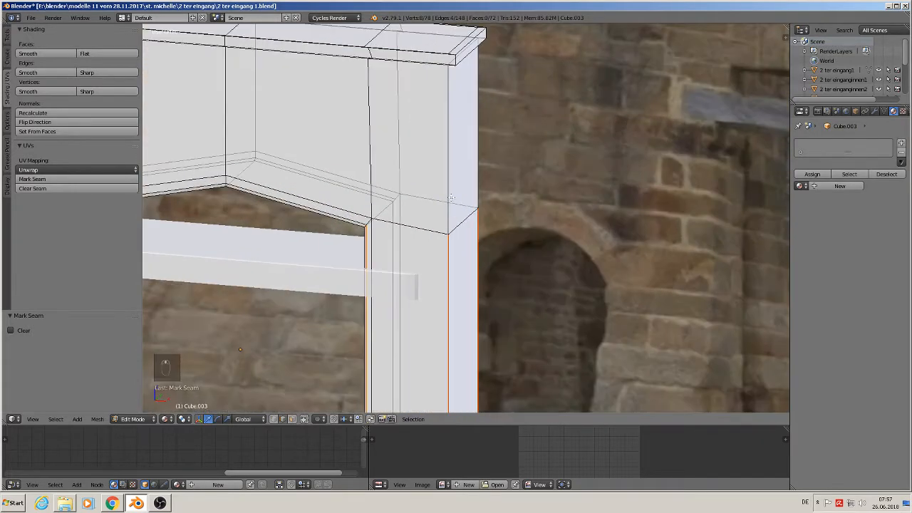
pyautogui.rightClick(449, 156)
pyautogui.keyDown('shift'); pyautogui.moveTo(459, 98); pyautogui.dragTo(448, 162, button='middle'); pyautogui.keyUp('shift')
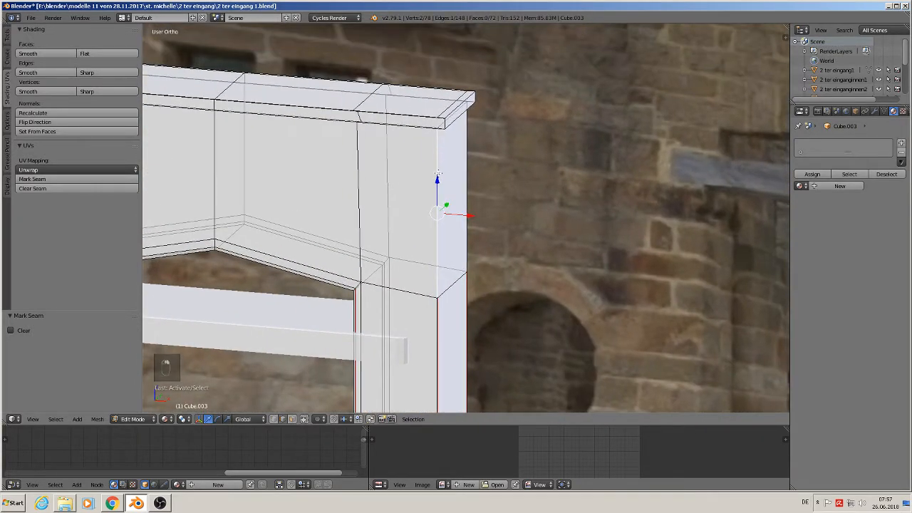
pyautogui.keyDown('shift'); pyautogui.rightClick(467, 172); pyautogui.keyUp('shift')
pyautogui.keyDown('shift'); pyautogui.moveTo(342, 224); pyautogui.dragTo(524, 163, button='middle'); pyautogui.keyUp('shift')
pyautogui.keyDown('shift'); pyautogui.rightClick(397, 111); pyautogui.keyUp('shift')
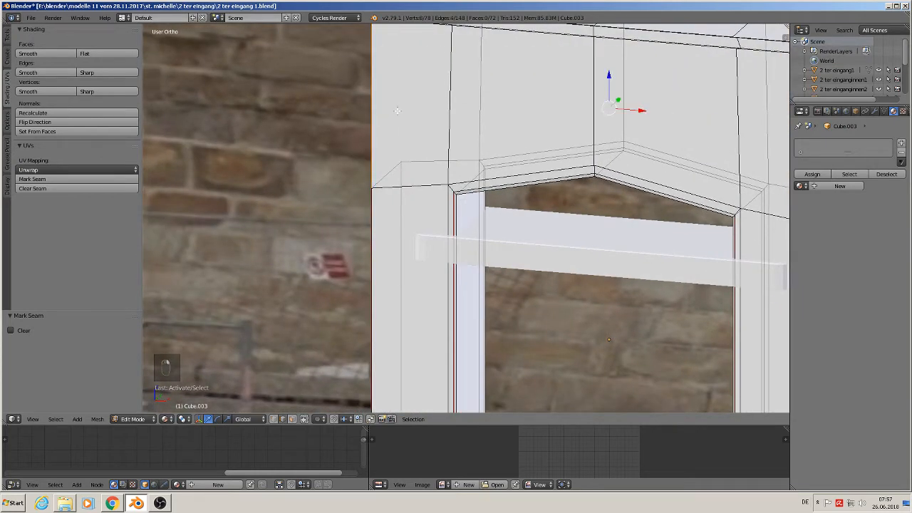
pyautogui.click(61, 181)
# Step: Mark the sloping edges along the front and back of the opening's peaked top as UV seams
pyautogui.keyDown('shift'); pyautogui.moveTo(607, 266); pyautogui.dragTo(497, 219, button='middle'); pyautogui.keyUp('shift')
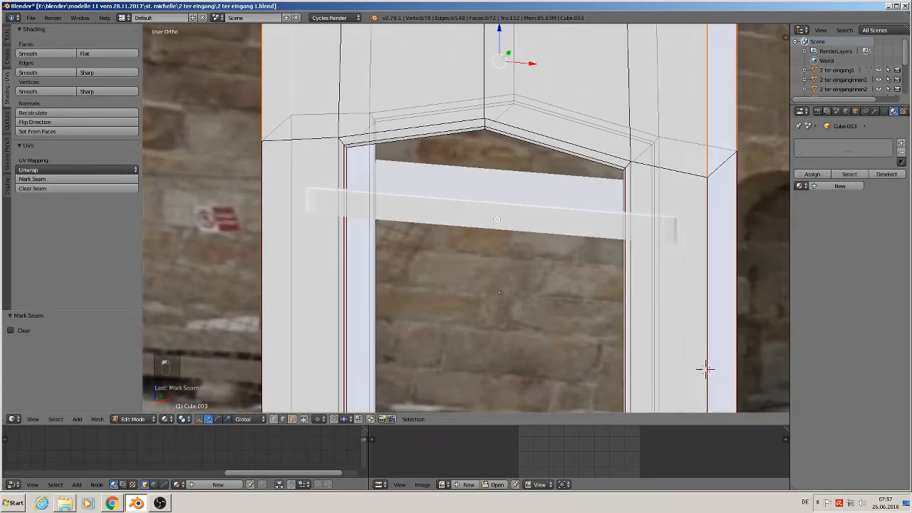
pyautogui.scroll(2, 451, 174)
pyautogui.rightClick(385, 120)
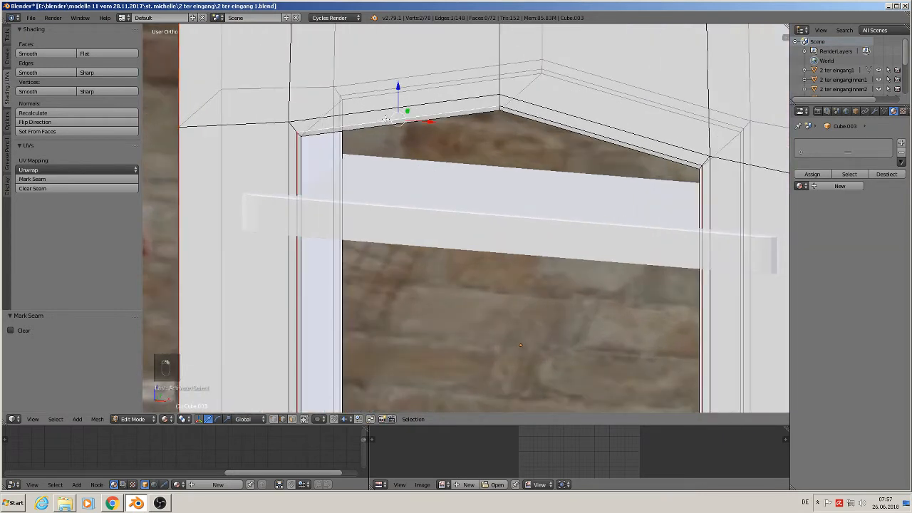
pyautogui.keyDown('shift'); pyautogui.rightClick(613, 133); pyautogui.keyUp('shift')
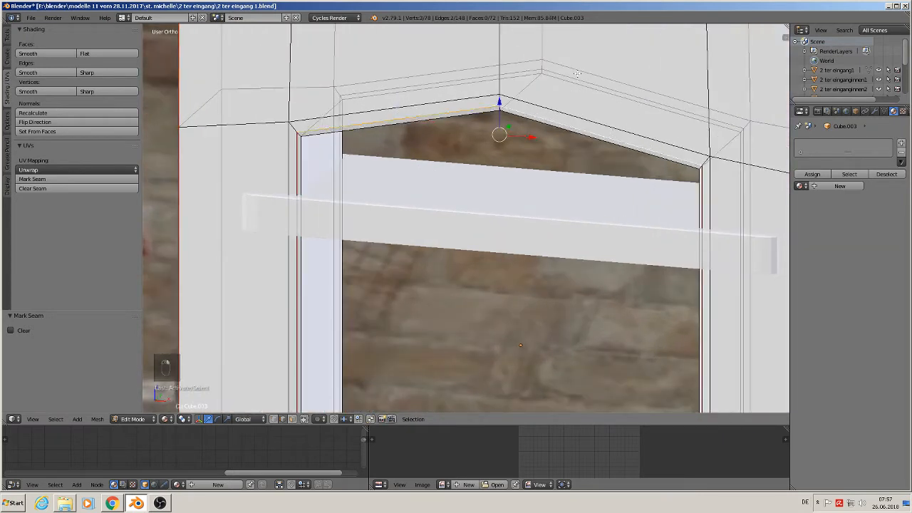
pyautogui.keyDown('shift'); pyautogui.rightClick(613, 87); pyautogui.keyUp('shift')
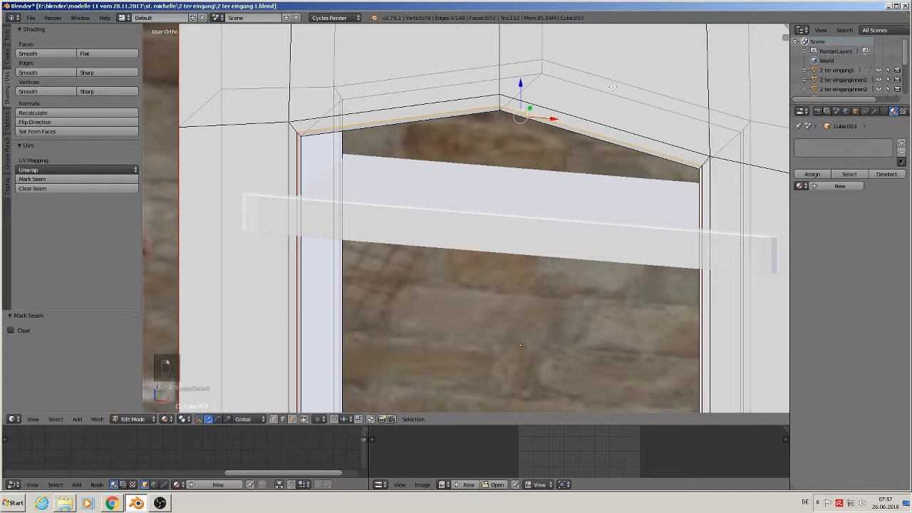
pyautogui.click(32, 179)
pyautogui.scroll(-4, 606, 332)
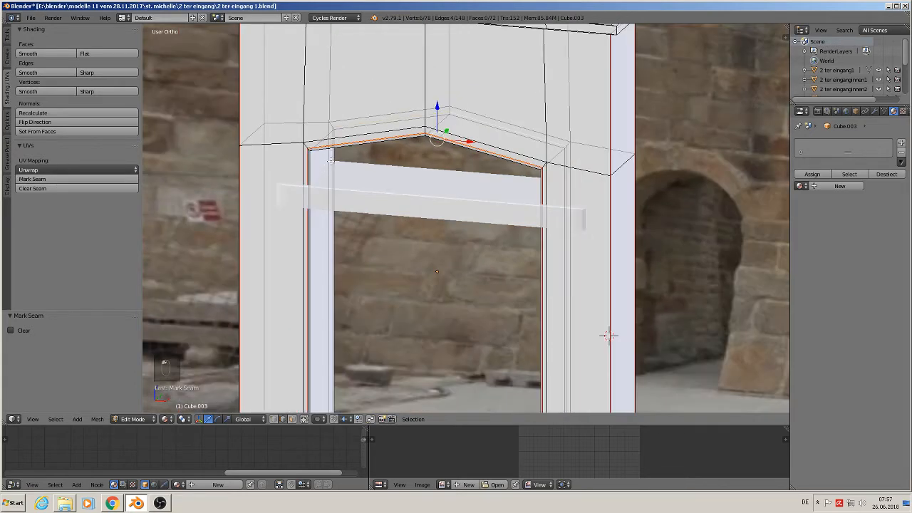
# Step: Mark the edge loops around the top face of the gateway's cap slab as UV seams
pyautogui.scroll(4, 314, 258)
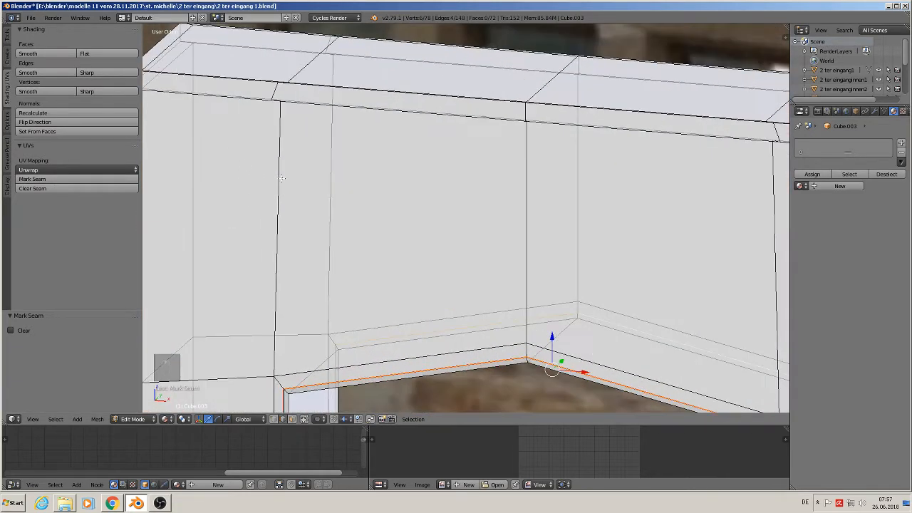
pyautogui.keyDown('alt'); pyautogui.rightClick(409, 91); pyautogui.keyUp('alt')
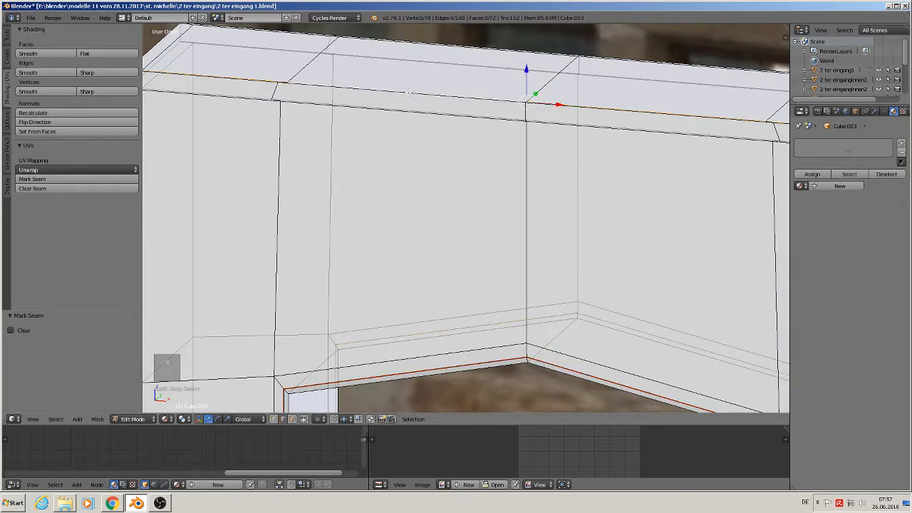
pyautogui.moveTo(410, 107); pyautogui.dragTo(452, 291, button='middle')
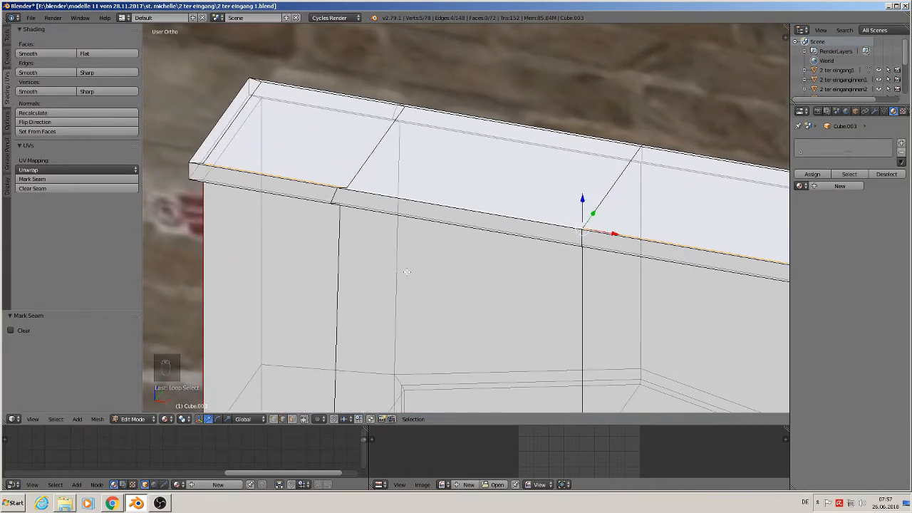
pyautogui.click(32, 179)
pyautogui.keyDown('alt'); pyautogui.rightClick(328, 92); pyautogui.keyUp('alt')
pyautogui.keyDown('alt'); pyautogui.rightClick(319, 97); pyautogui.keyUp('alt')
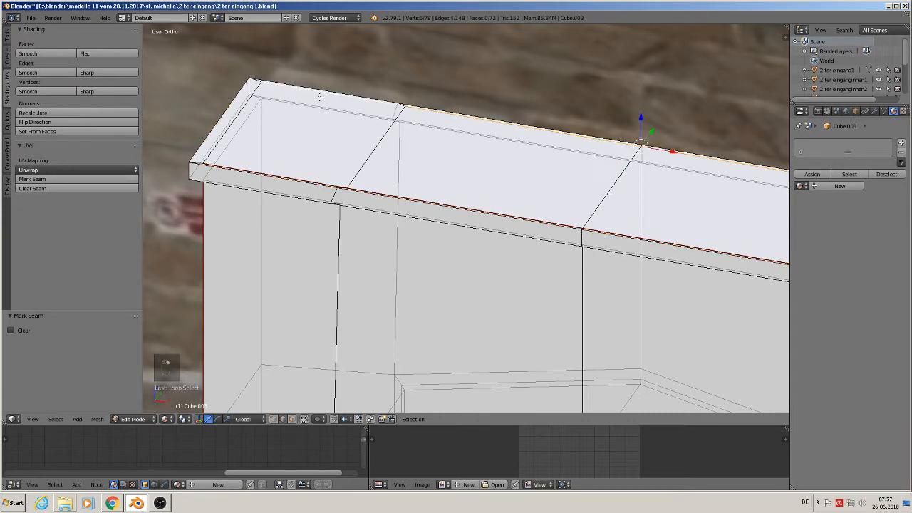
pyautogui.keyDown('alt'); pyautogui.rightClick(328, 89); pyautogui.keyUp('alt')
pyautogui.click(60, 178)
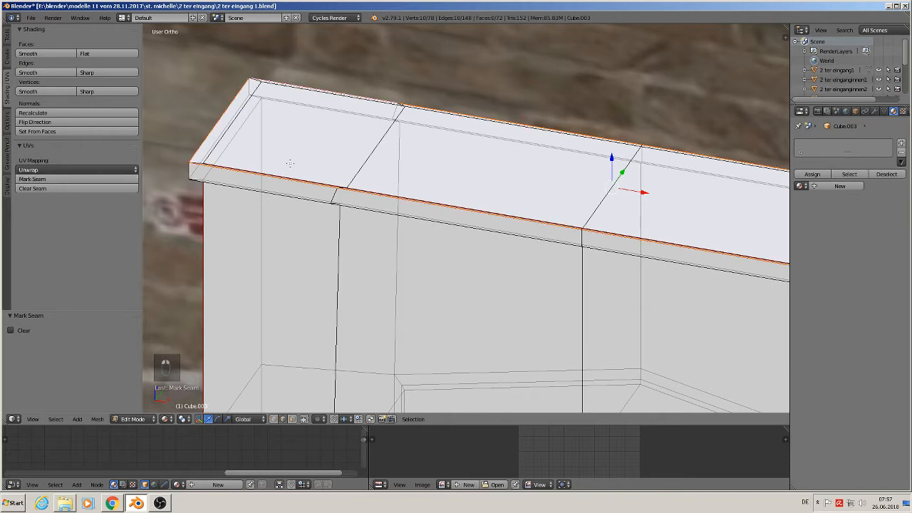
# Step: Clear the seam along the cap slab's front top edge, and mark the loop around the slab's lower edge as a seam
pyautogui.keyDown('alt'); pyautogui.rightClick(255, 171); pyautogui.keyUp('alt')
pyautogui.click(37, 188)
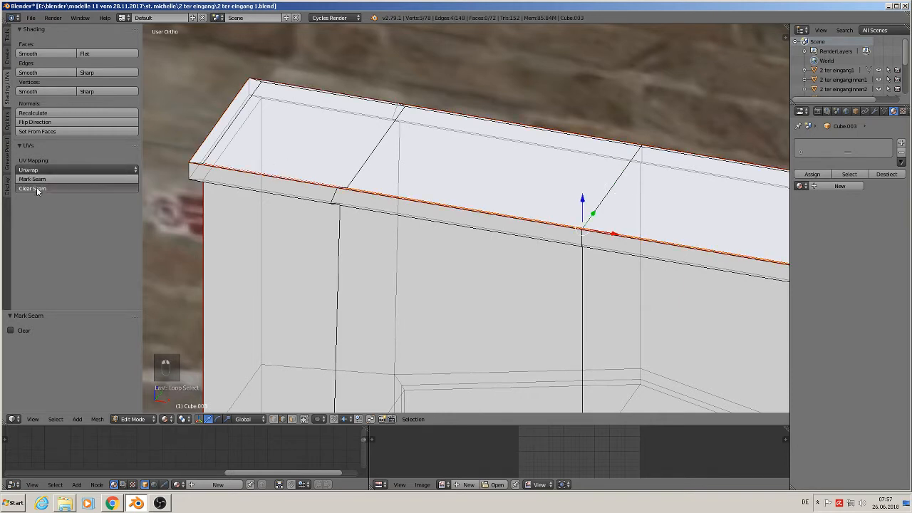
pyautogui.moveTo(267, 234); pyautogui.dragTo(265, 221, button='middle')
pyautogui.keyDown('alt'); pyautogui.rightClick(255, 207); pyautogui.keyUp('alt')
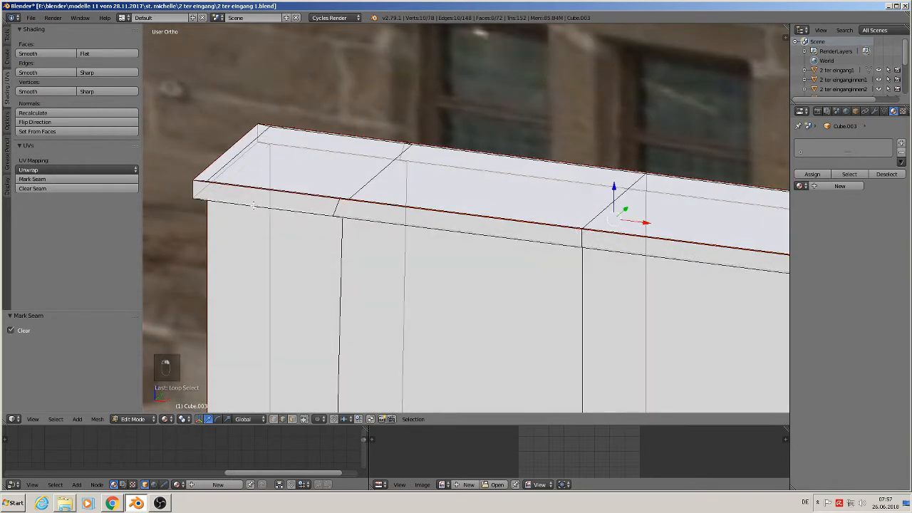
pyautogui.keyDown('alt'); pyautogui.rightClick(229, 204); pyautogui.keyUp('alt')
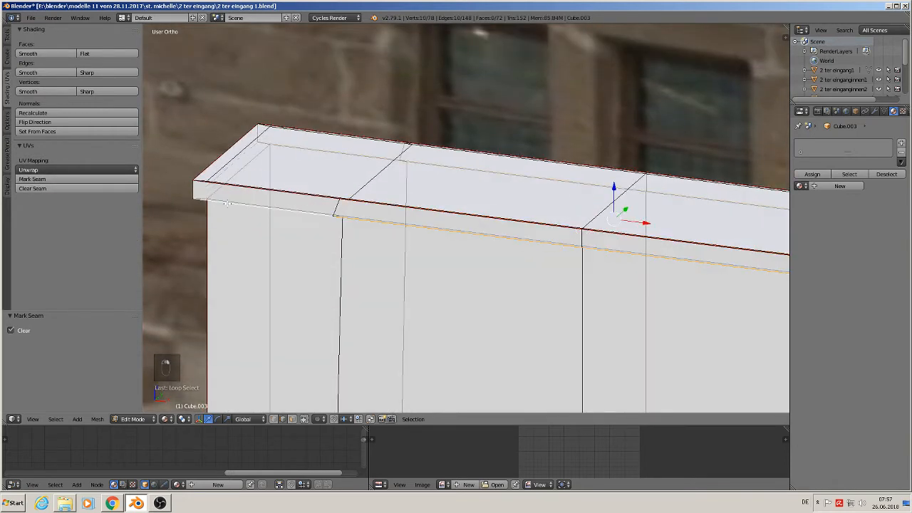
pyautogui.click(54, 178)
# Step: Mark the short edge at the cap slab's rear left corner as a UV seam
pyautogui.moveTo(391, 278); pyautogui.dragTo(278, 69, button='middle')
pyautogui.rightClick(276, 35)
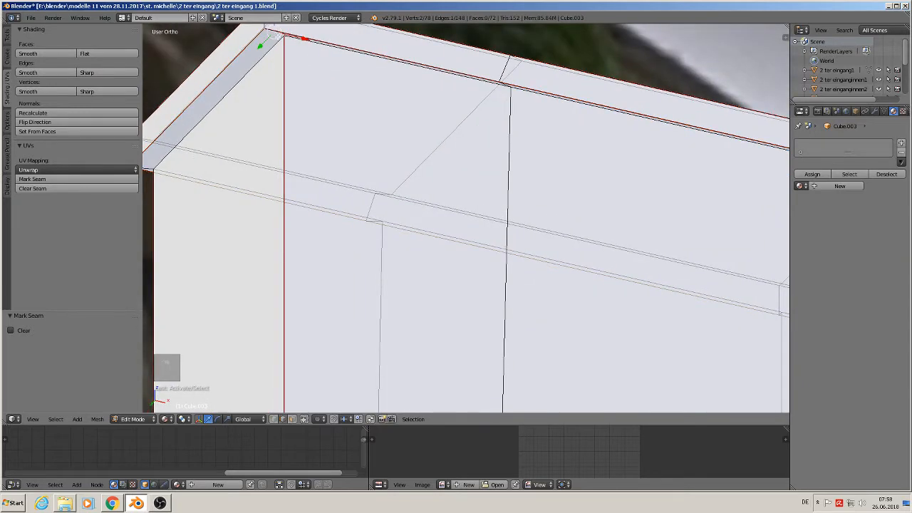
pyautogui.click(35, 179)
pyautogui.scroll(-5, 476, 258)
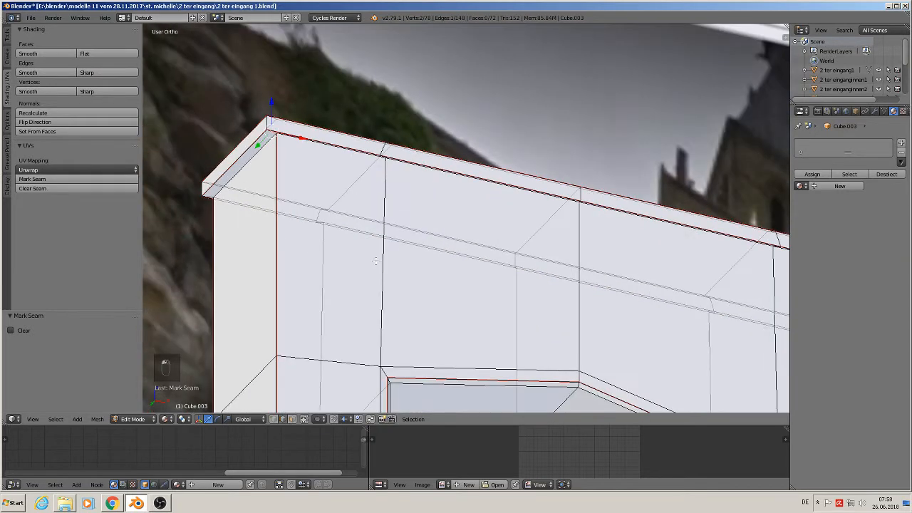
pyautogui.moveTo(475, 258); pyautogui.dragTo(566, 287, button='middle')
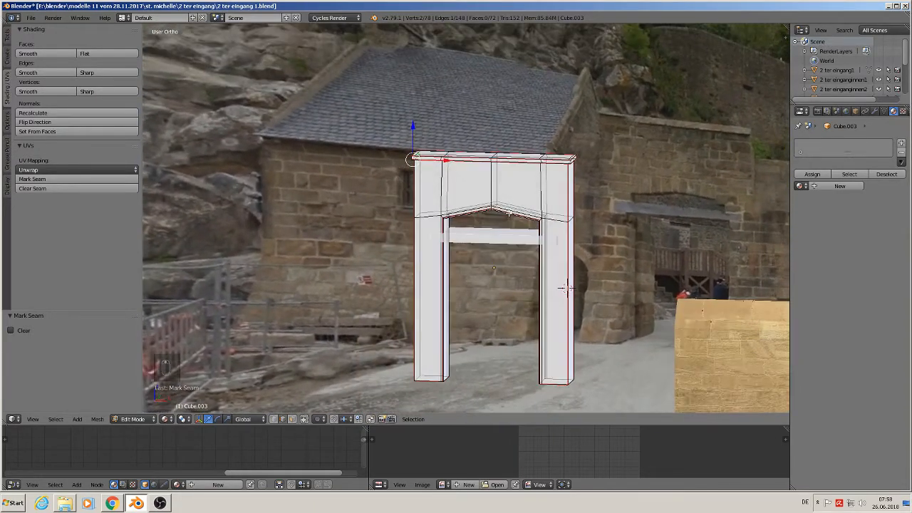
# Step: Return to Object Mode and apply the gateway's rotation and scale
pyautogui.press('a')
pyautogui.press('Tab')
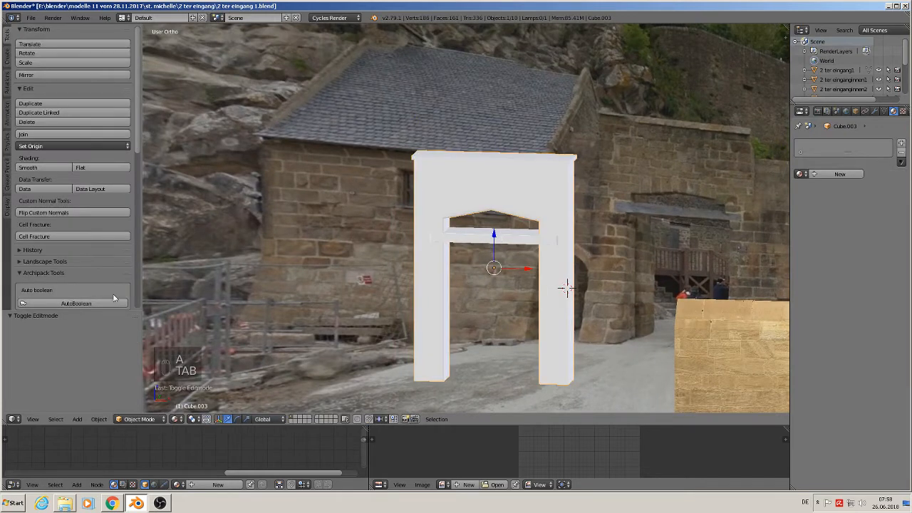
pyautogui.click(99, 418)
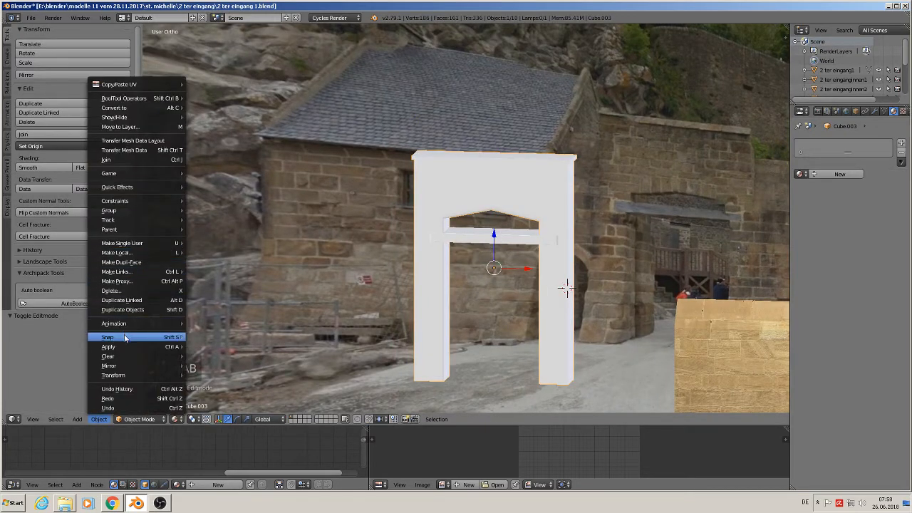
pyautogui.moveTo(174, 347)
pyautogui.click(226, 375)
# Step: Unwrap all faces of the gateway along its seams, return to Object Mode and deselect everything
pyautogui.press('Tab')
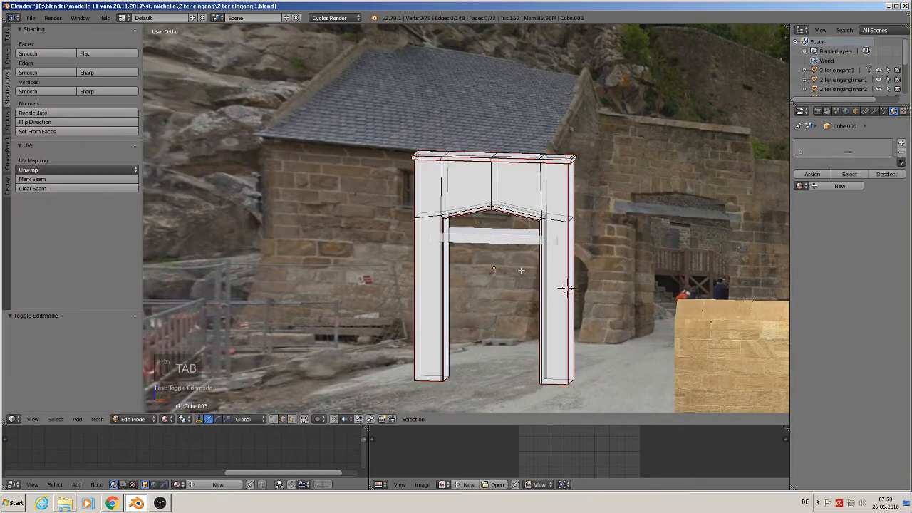
pyautogui.press('a')
pyautogui.press('a')
pyautogui.press('u')
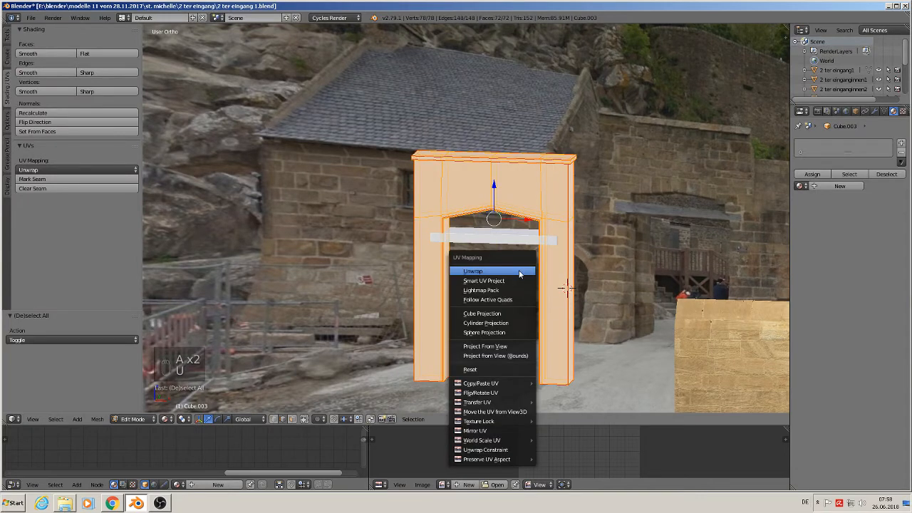
pyautogui.click(518, 271)
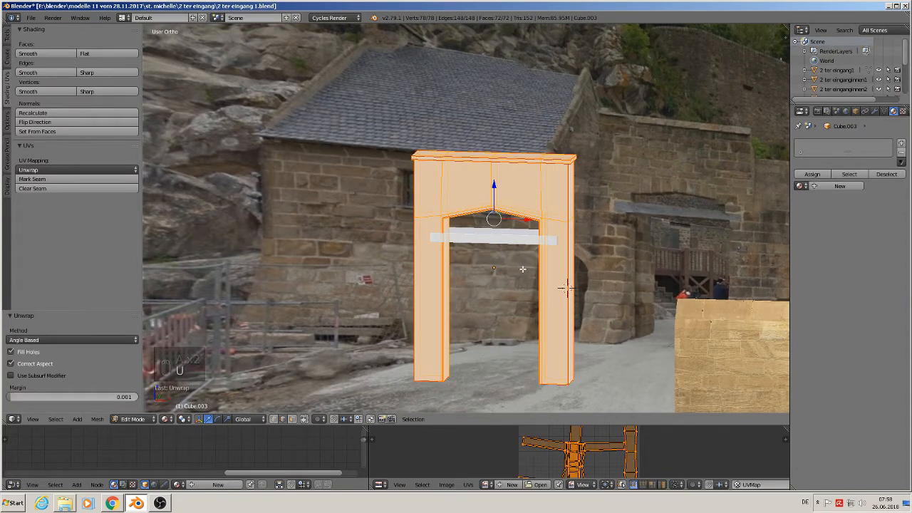
pyautogui.press('Tab')
pyautogui.press('a')
pyautogui.press('a')
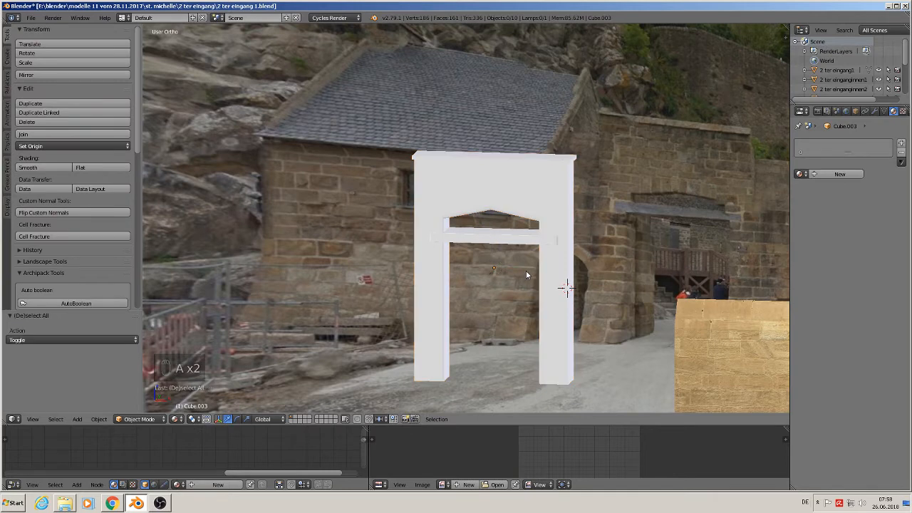
# Step: In front view, select the textured stone wall and enlarge the node editor to show its material nodes
pyautogui.press('KP_1')
pyautogui.scroll(-3, 581, 262)
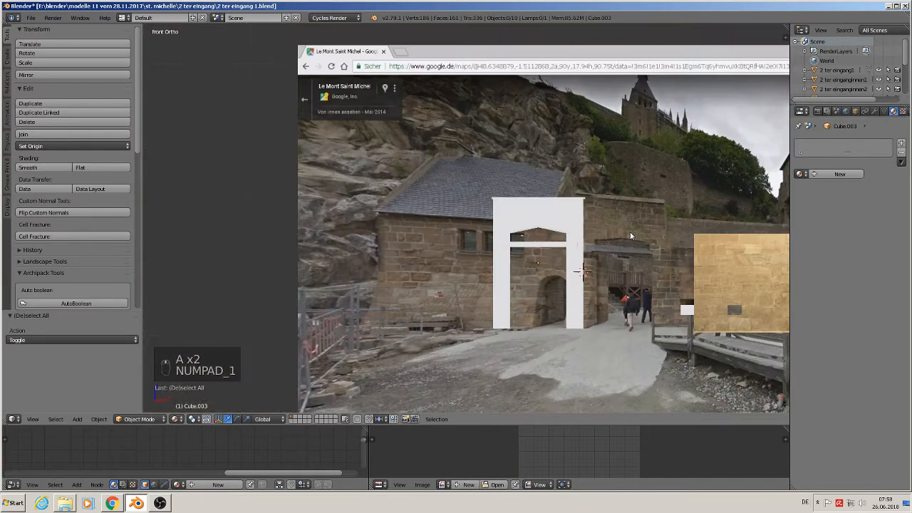
pyautogui.keyDown('shift'); pyautogui.moveTo(726, 291); pyautogui.dragTo(600, 289, button='middle'); pyautogui.keyUp('shift')
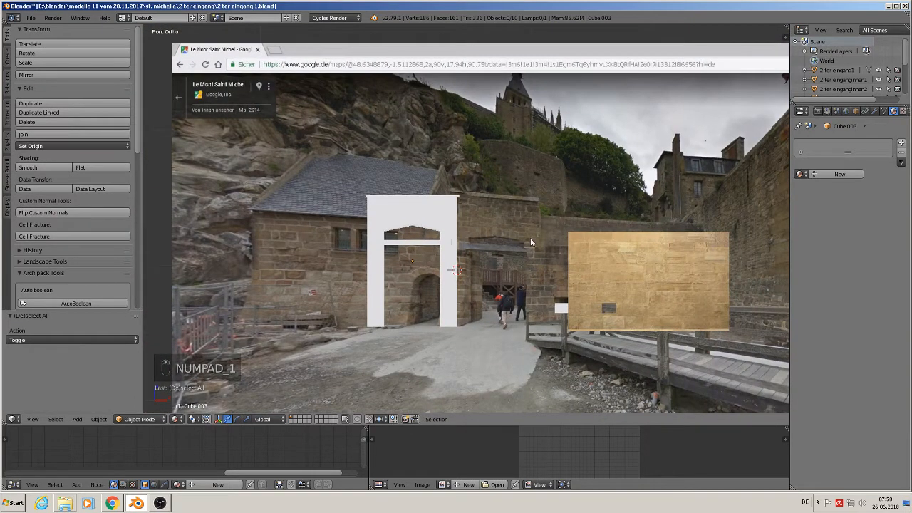
pyautogui.rightClick(407, 219)
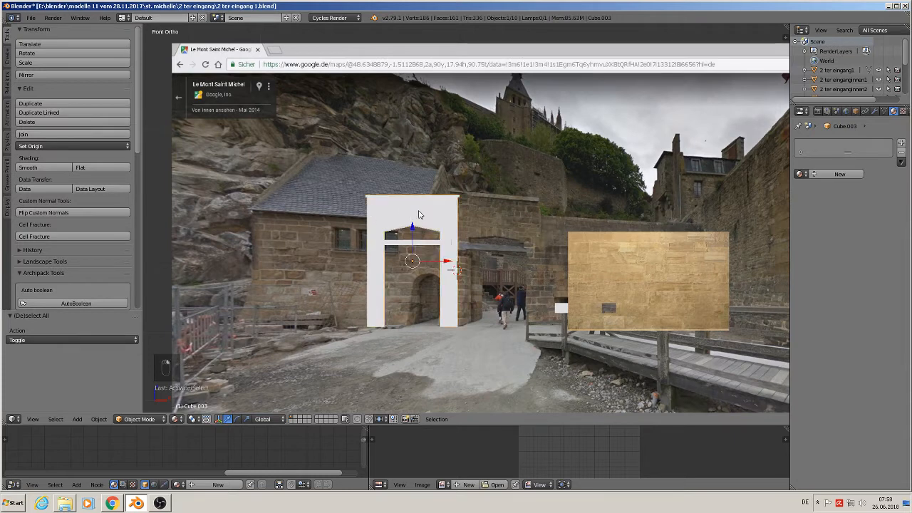
pyautogui.rightClick(709, 246)
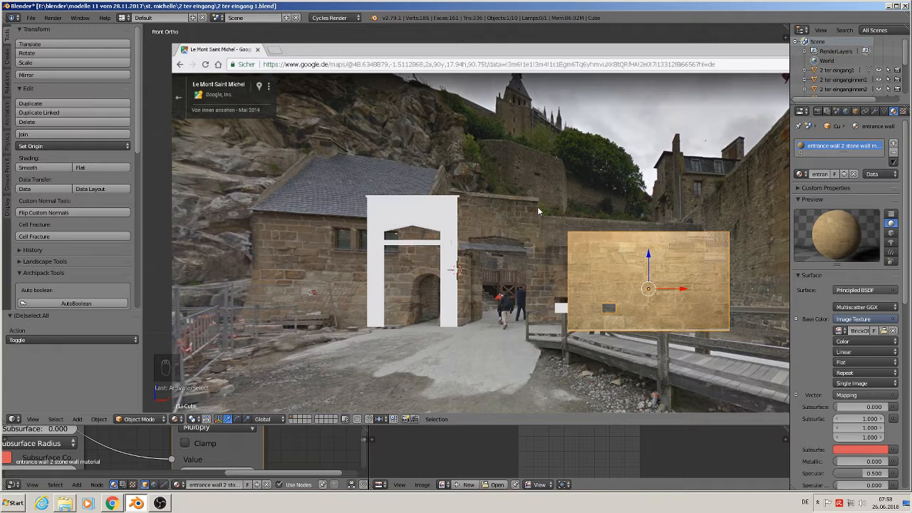
pyautogui.scroll(-5, 271, 427)
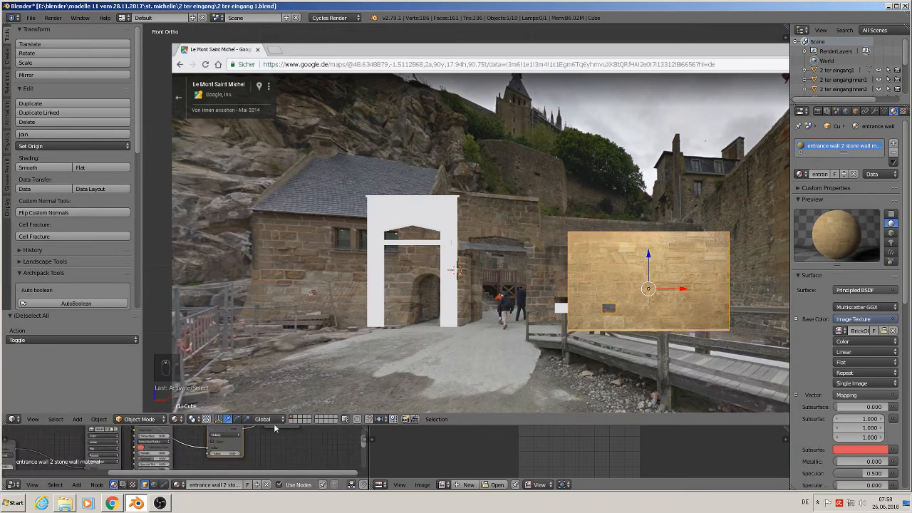
pyautogui.moveTo(271, 425); pyautogui.dragTo(278, 322)
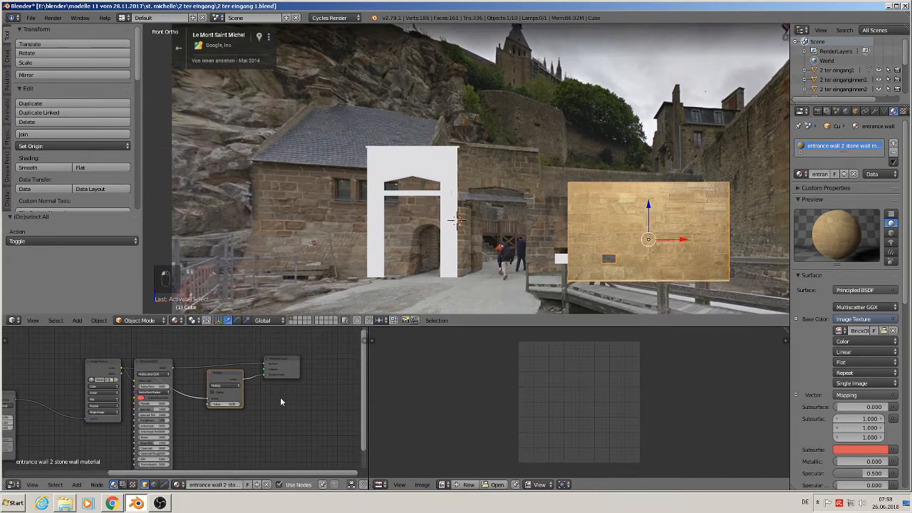
# Step: Copy all nodes of the entrance wall 2 stone wall material
pyautogui.moveTo(267, 430); pyautogui.dragTo(294, 408, button='middle')
pyautogui.hotkey('ctrl', 'c')
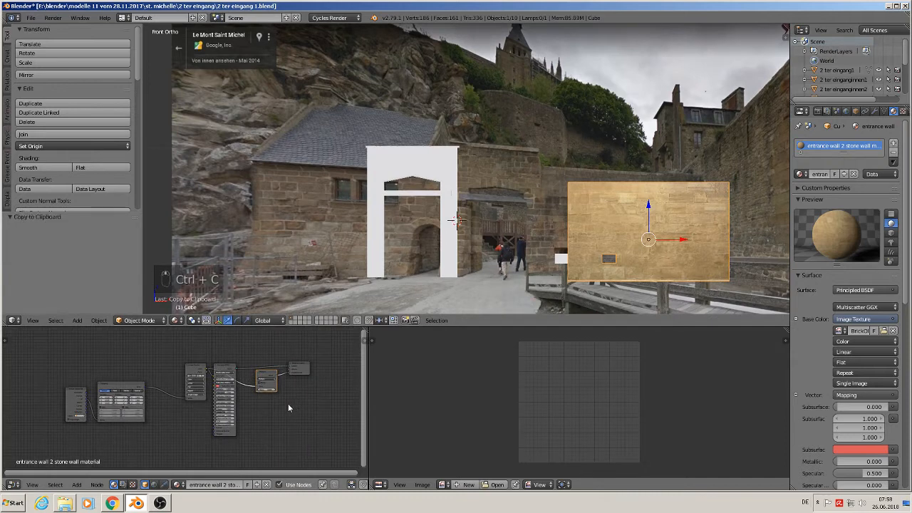
pyautogui.press('a')
pyautogui.press('a')
pyautogui.press('a')
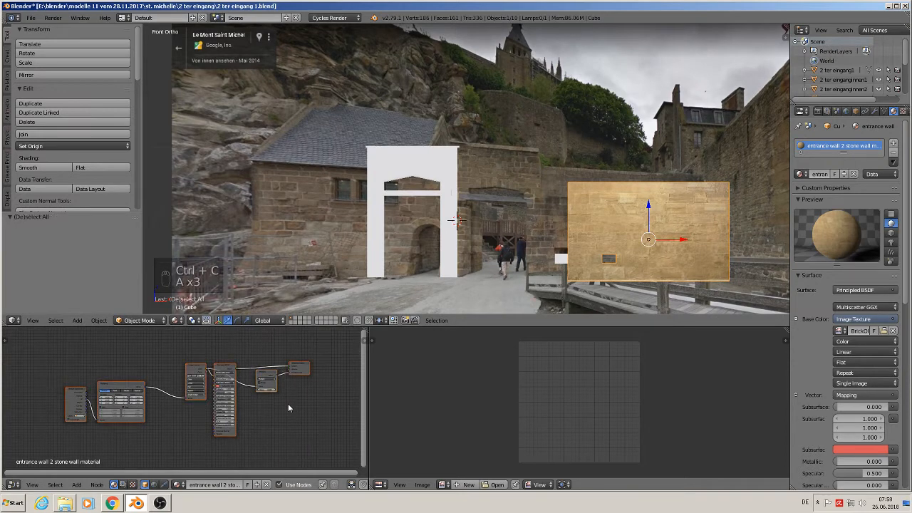
pyautogui.hotkey('ctrl', 'c')
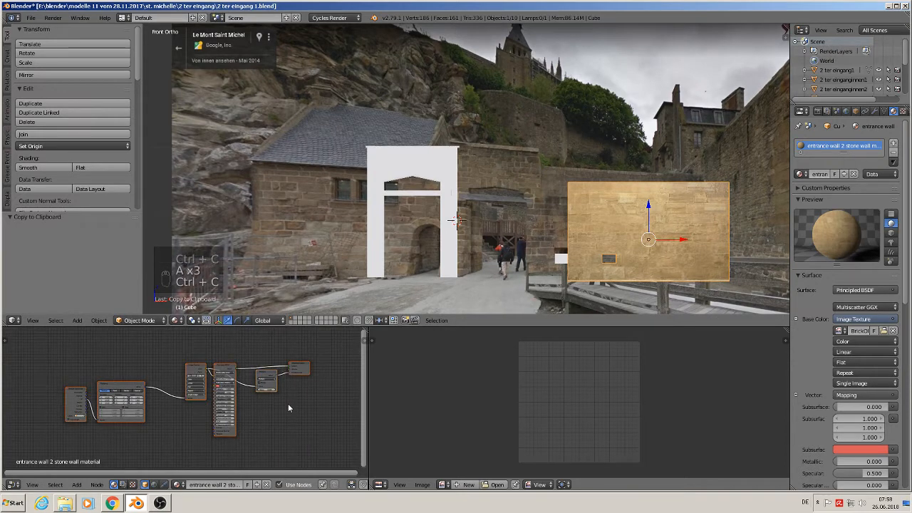
# Step: Give the white doorway object a new material and name it "door 2 entranvc"
pyautogui.rightClick(422, 155)
pyautogui.click(819, 175)
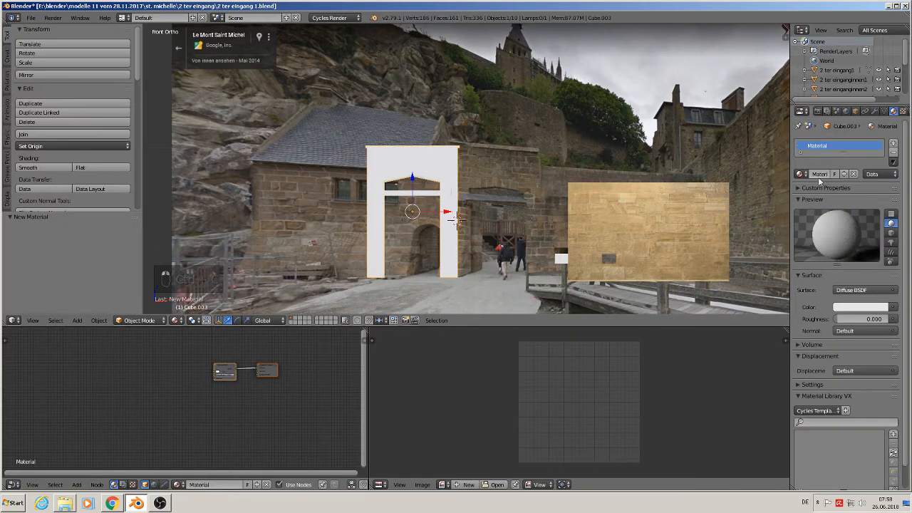
pyautogui.click(818, 176)
pyautogui.press('BackSpace')
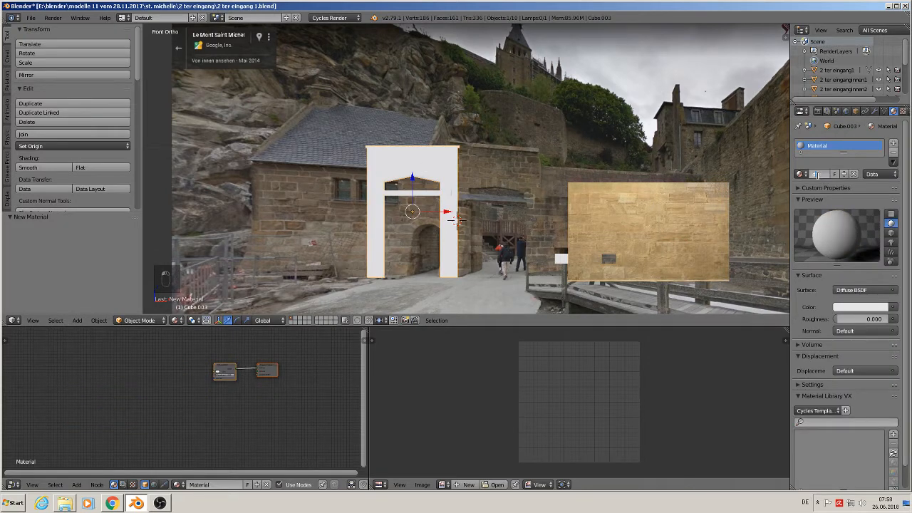
pyautogui.write('o')
pyautogui.press('Return')
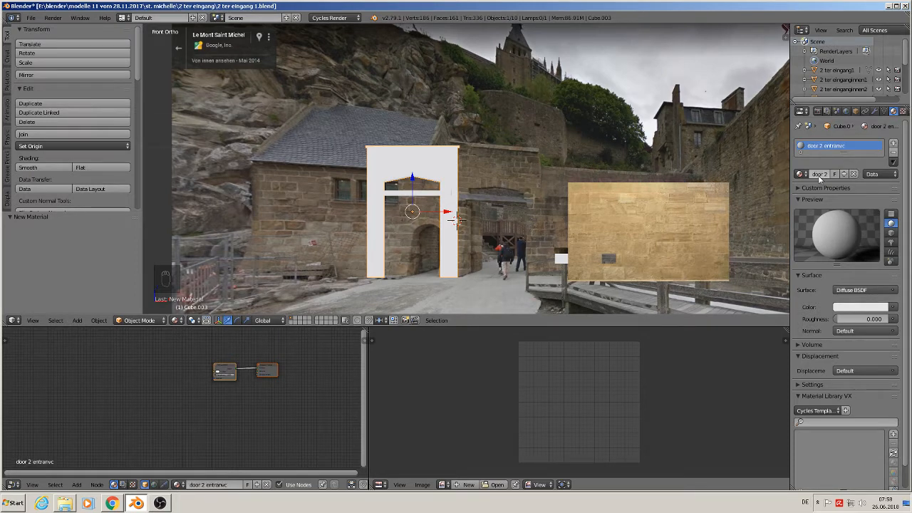
# Step: Replace the doorway material's default shader and output nodes with the copied stone wall nodes
pyautogui.click(229, 374)
pyautogui.press('x')
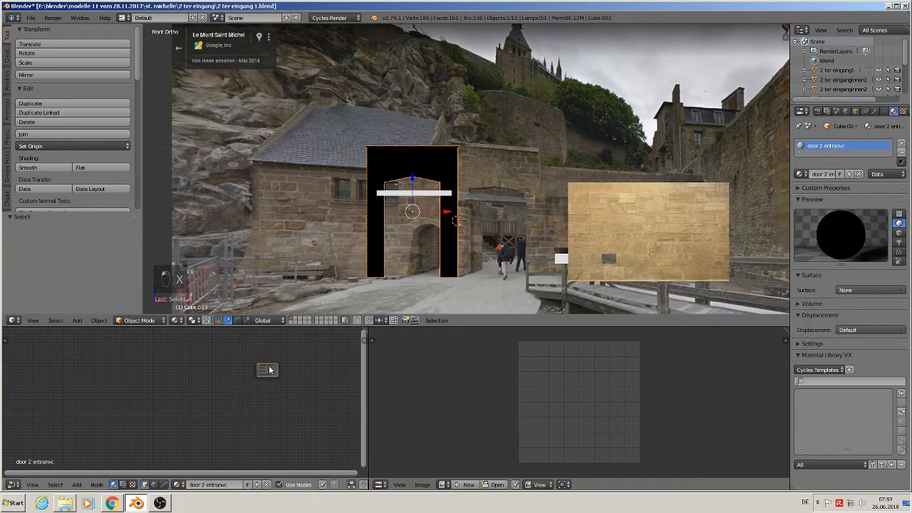
pyautogui.press('x')
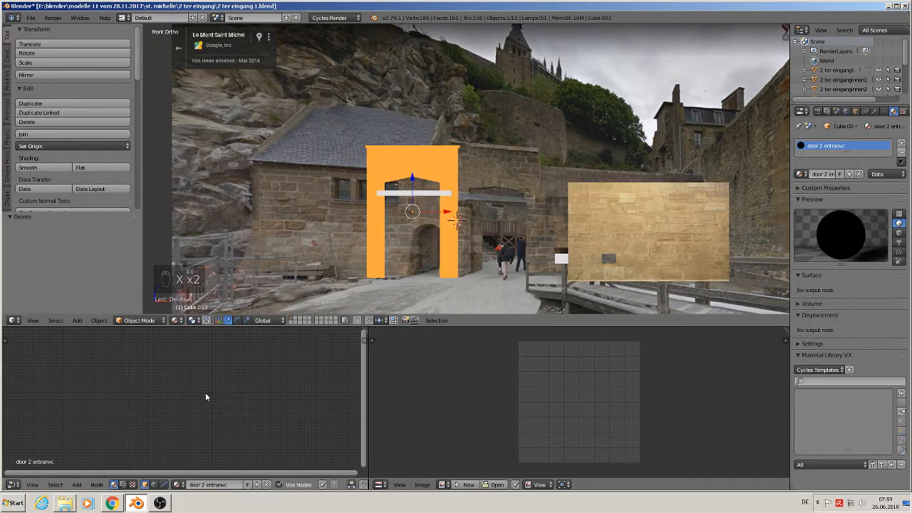
pyautogui.hotkey('ctrl', 'v')
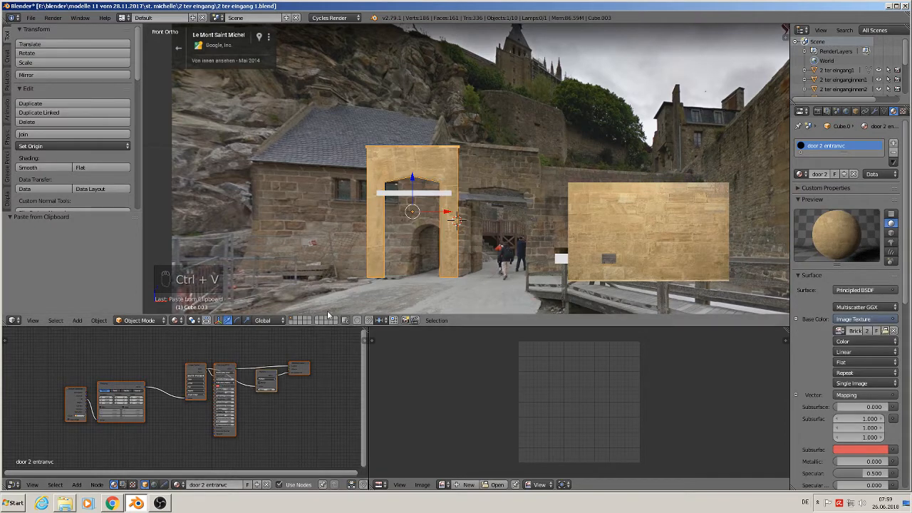
# Step: Unwrap the whole doorway mesh with Project From View and enlarge its UV layout to match the stone size of the wall
pyautogui.scroll(3, 402, 220)
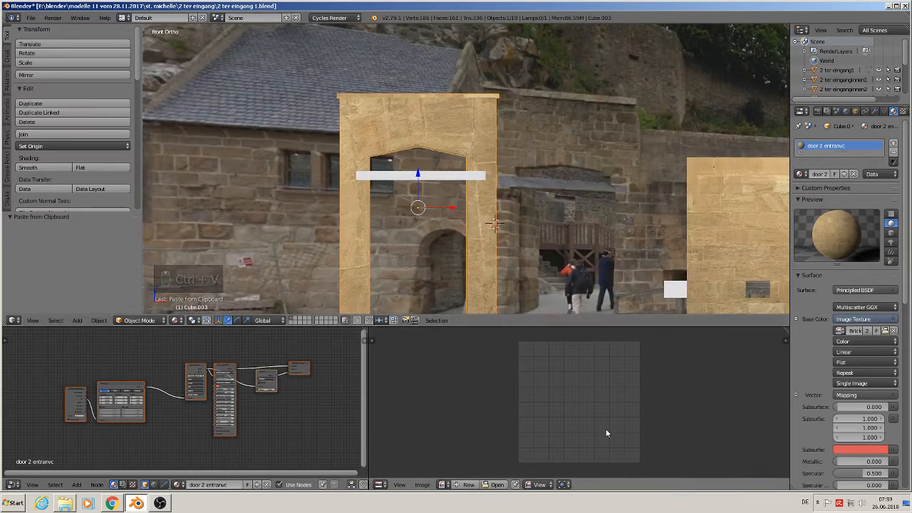
pyautogui.press('Tab')
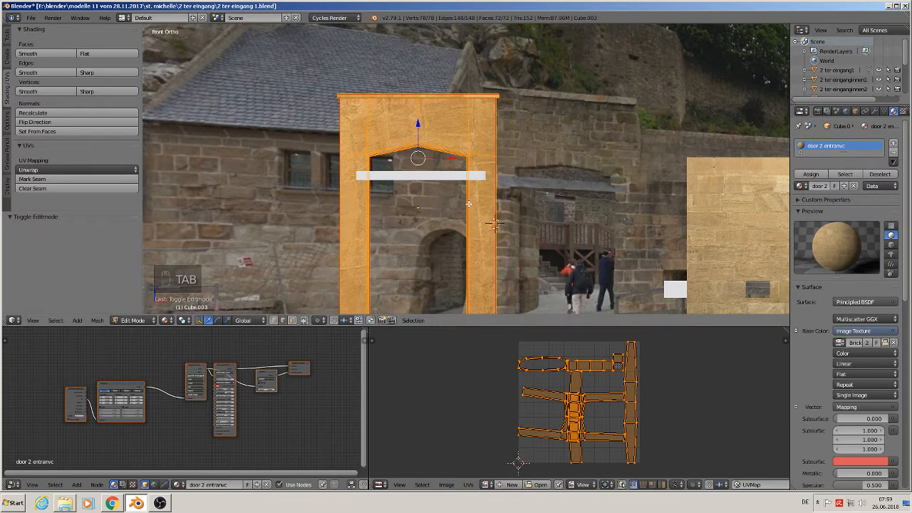
pyautogui.press('u')
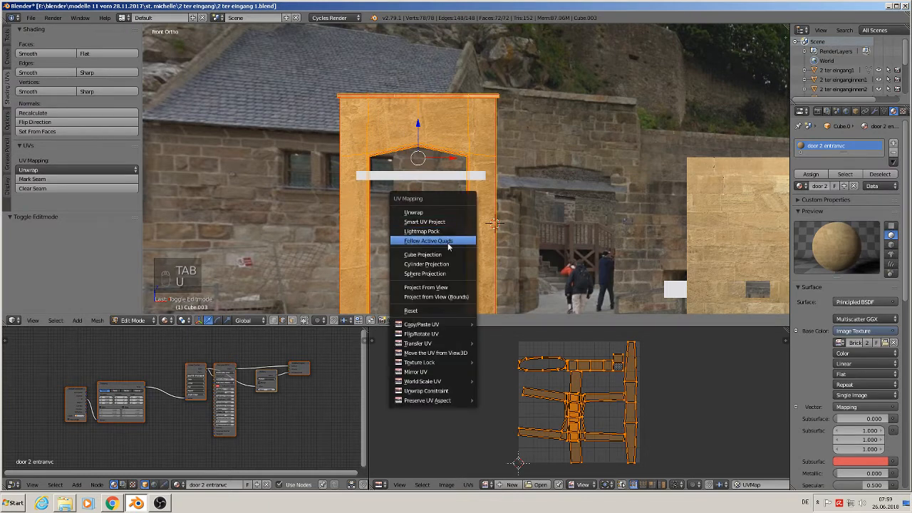
pyautogui.click(444, 288)
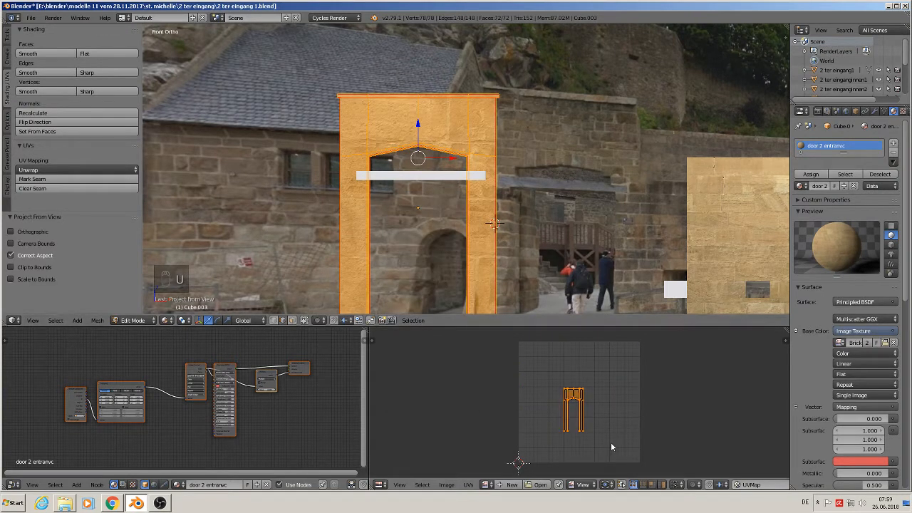
pyautogui.press('s')
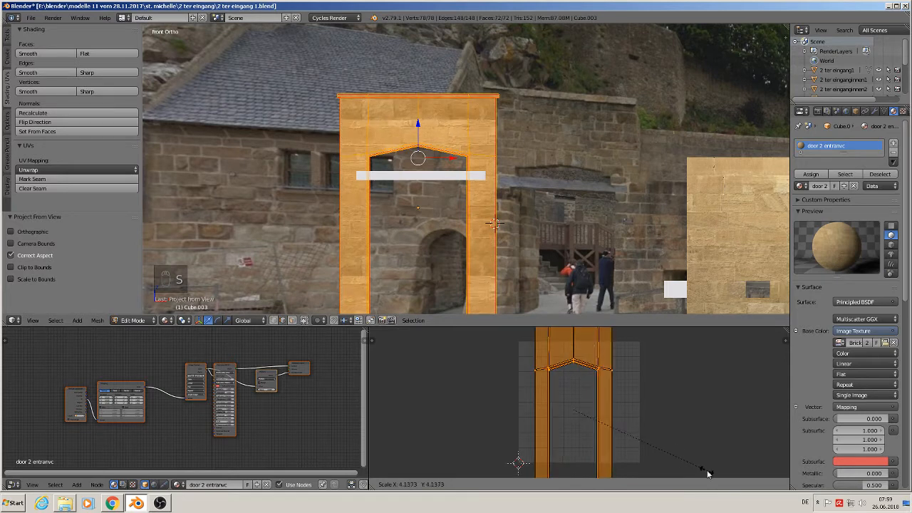
pyautogui.click(655, 470)
pyautogui.press('Tab')
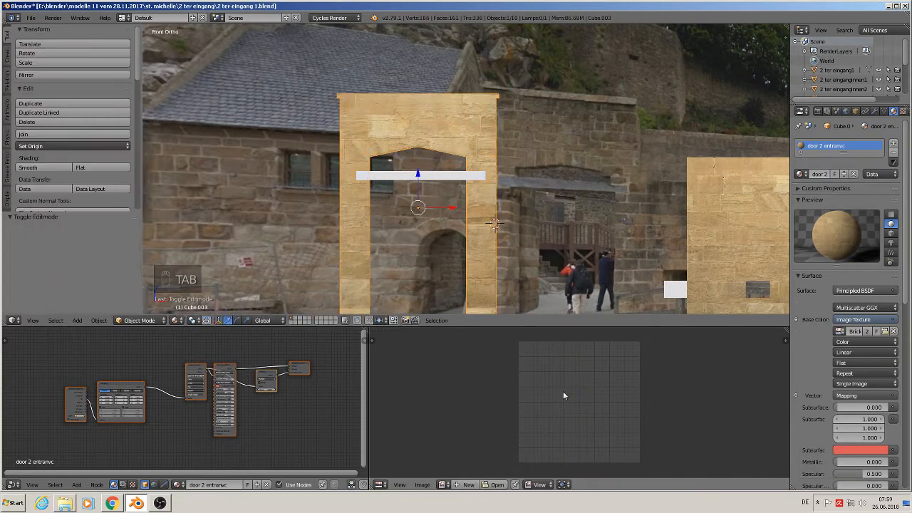
# Step: Move the doorway 0.0007 along the X axis and enlarge its material slot list
pyautogui.scroll(-3, 497, 232)
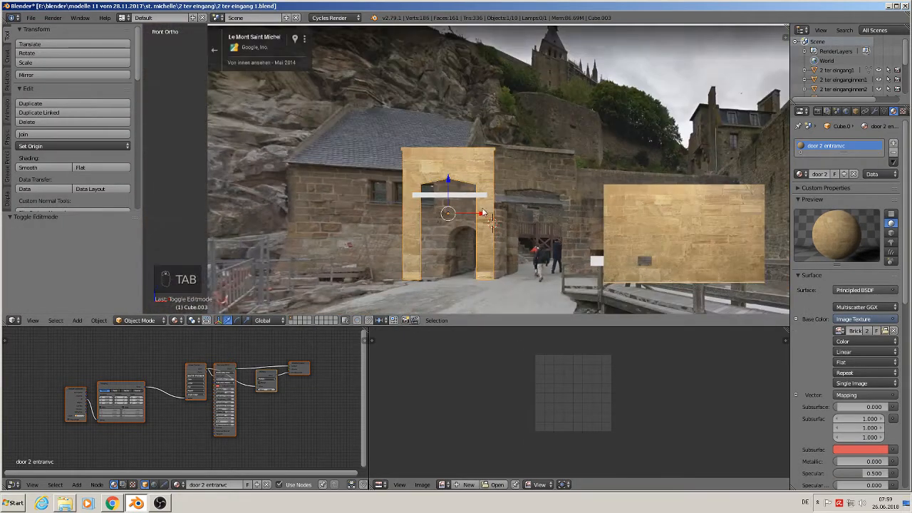
pyautogui.moveTo(481, 212)
pyautogui.mouseDown()
pyautogui.moveTo(561, 218)
pyautogui.moveTo(484, 229)
pyautogui.mouseUp()
pyautogui.scroll(5, 519, 201)
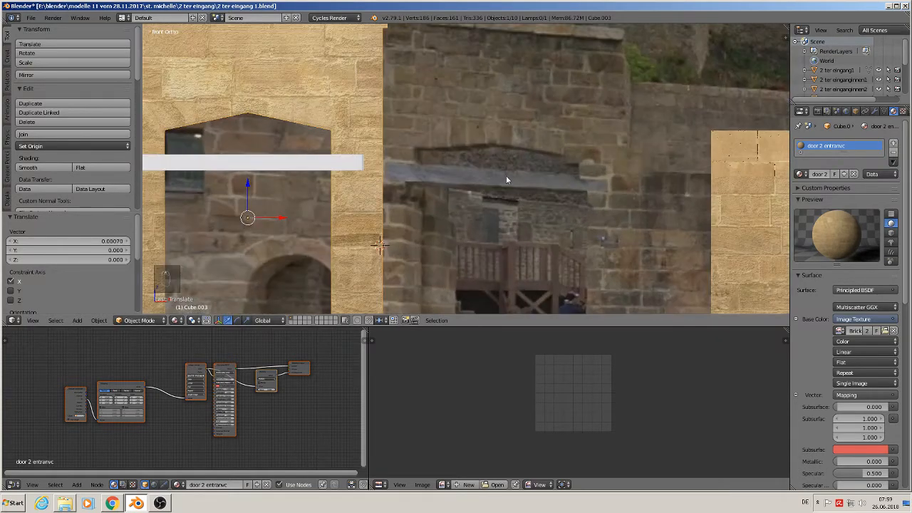
pyautogui.scroll(2, 530, 204)
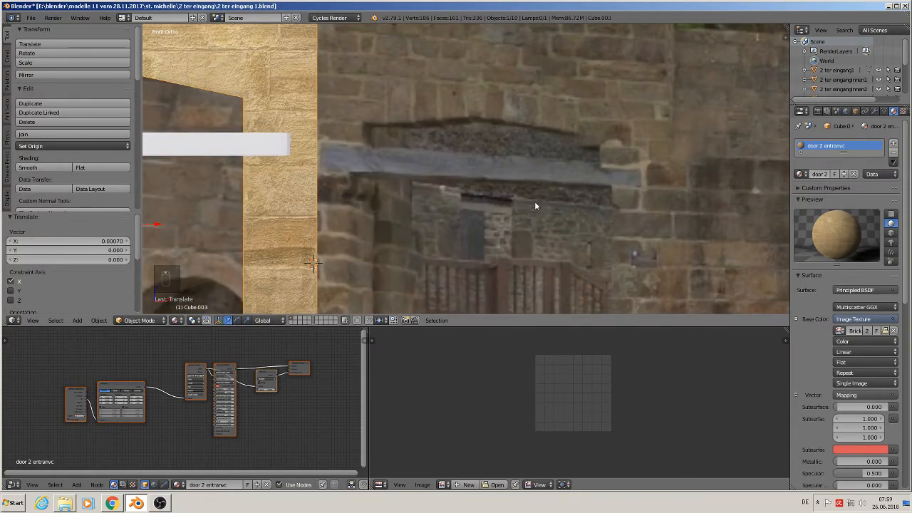
pyautogui.scroll(-4, 535, 211)
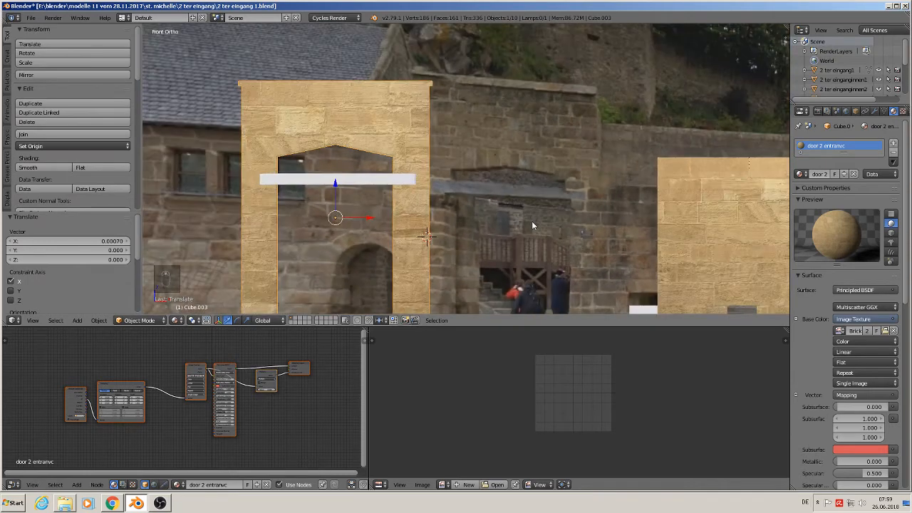
pyautogui.scroll(-1, 535, 223)
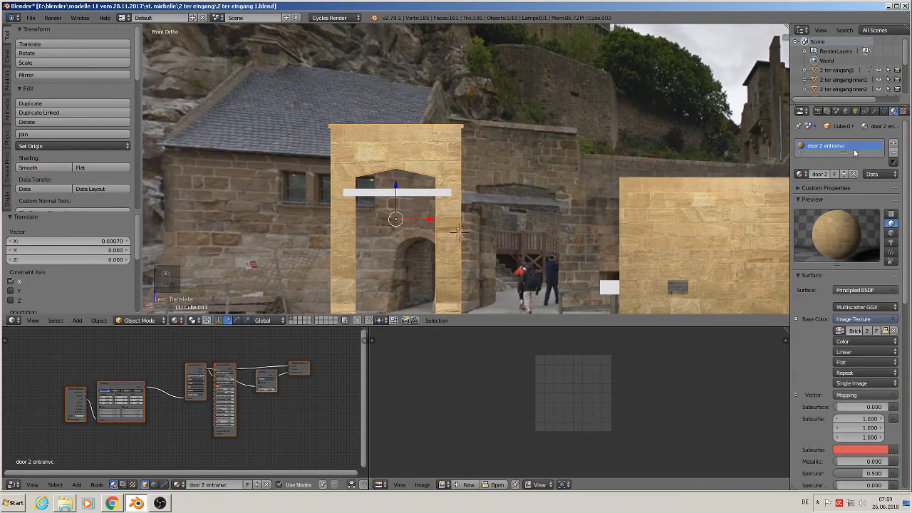
pyautogui.moveTo(843, 153); pyautogui.dragTo(851, 207)
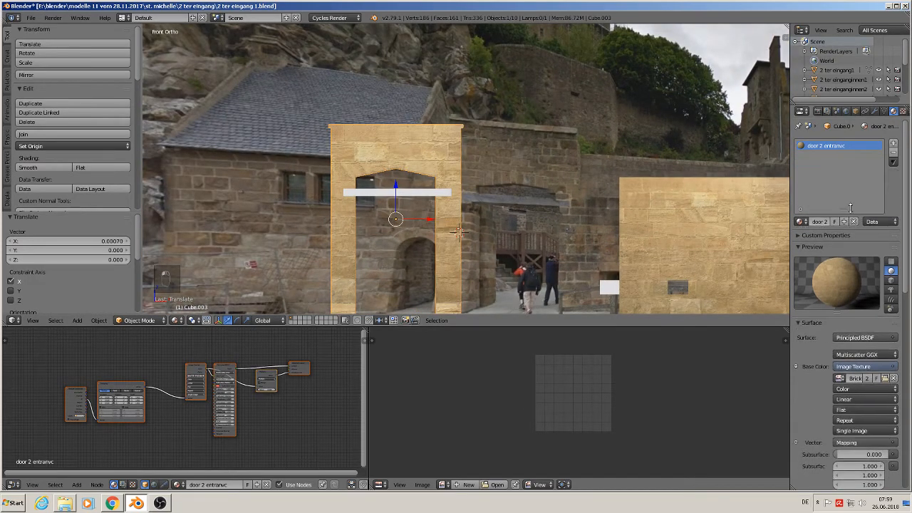
# Step: Switch to the st. michelle textur folder in the file explorer and check its metal and worn wood textures
pyautogui.click(890, 6)
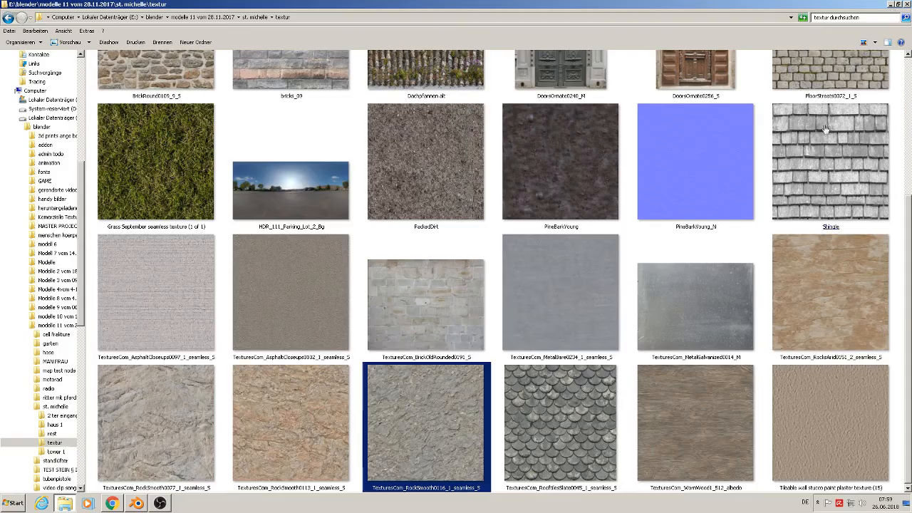
pyautogui.click(559, 328)
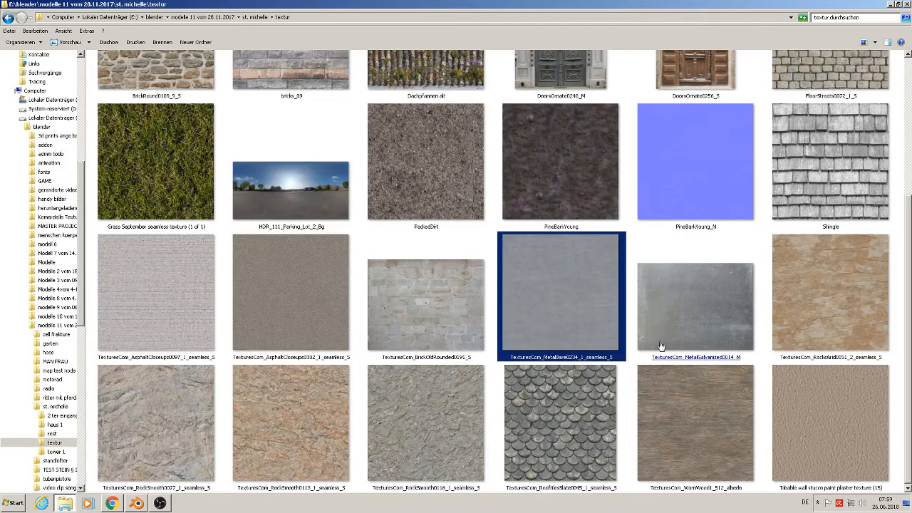
pyautogui.click(682, 346)
pyautogui.click(672, 419)
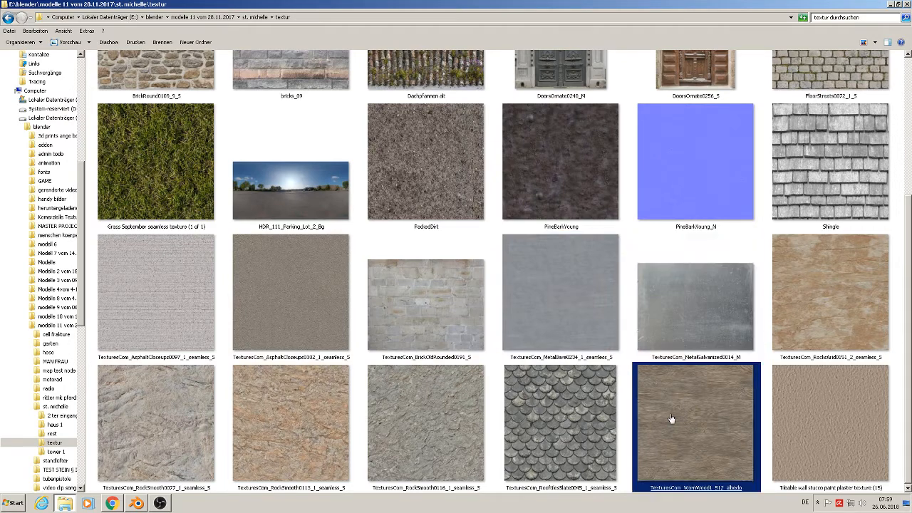
pyautogui.click(890, 5)
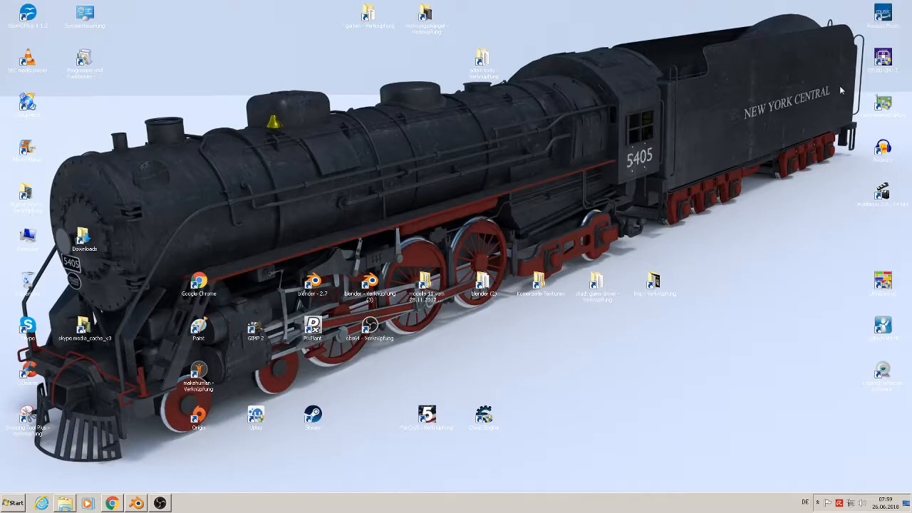
# Step: Open the Komerzielle Texturen folder from the desktop and go to the rechteckiges subfolder inside Holz
pyautogui.click(550, 296)
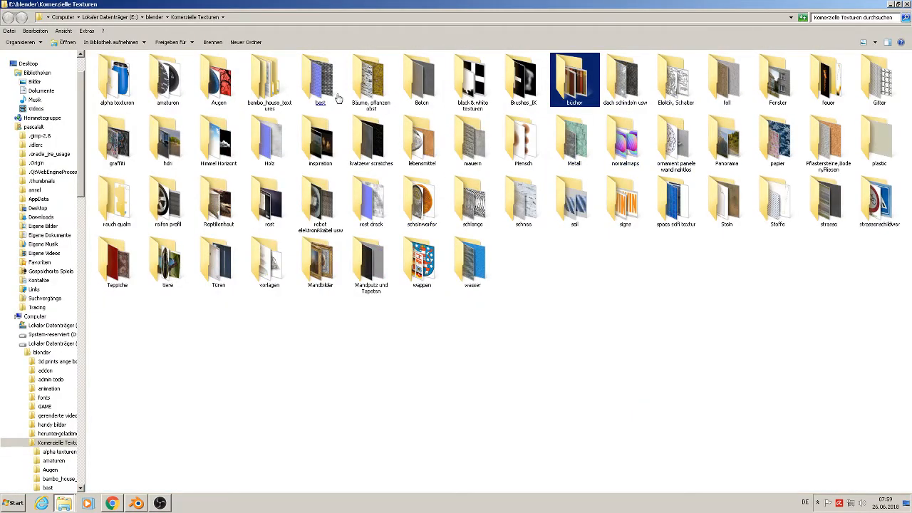
pyautogui.doubleClick(270, 143)
pyautogui.scroll(-3, 702, 321)
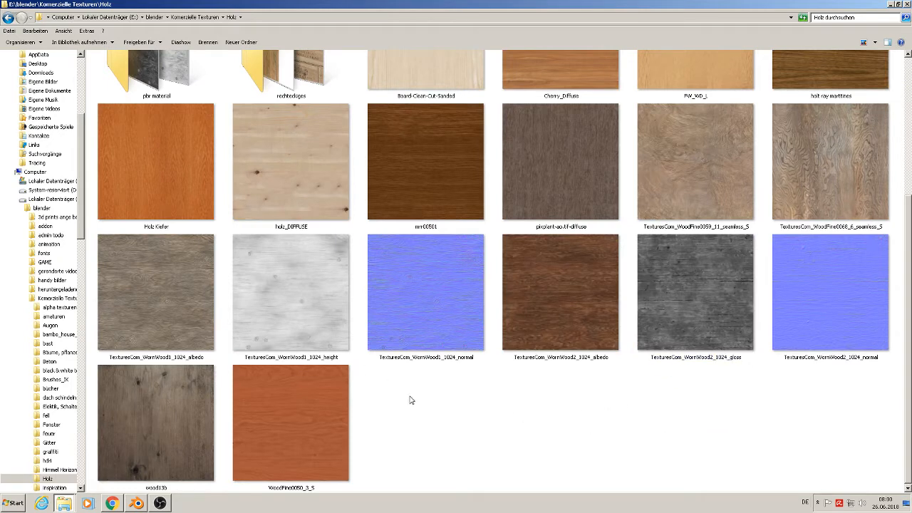
pyautogui.scroll(3, 420, 385)
pyautogui.click(279, 207)
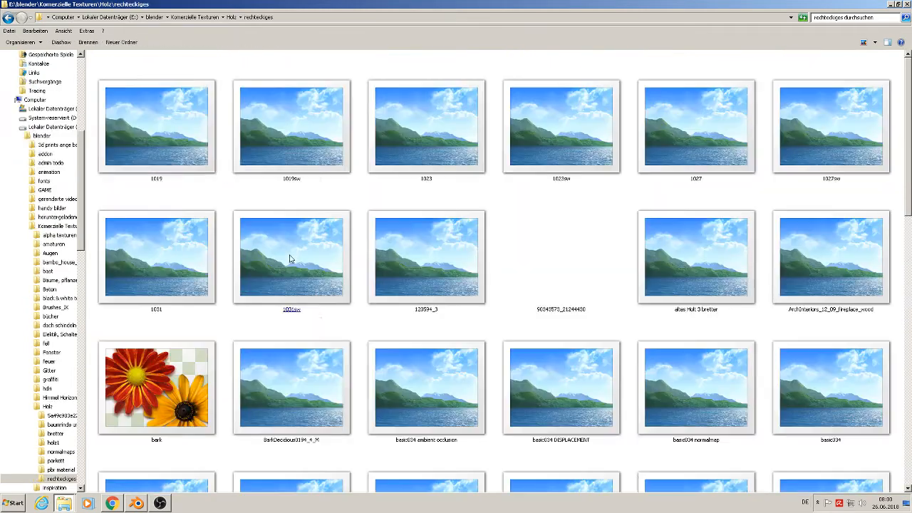
# Step: Look through the wood texture thumbnails in the rechteckiges folder for a suitable beam texture
pyautogui.click(344, 172)
pyautogui.scroll(-5, 771, 260)
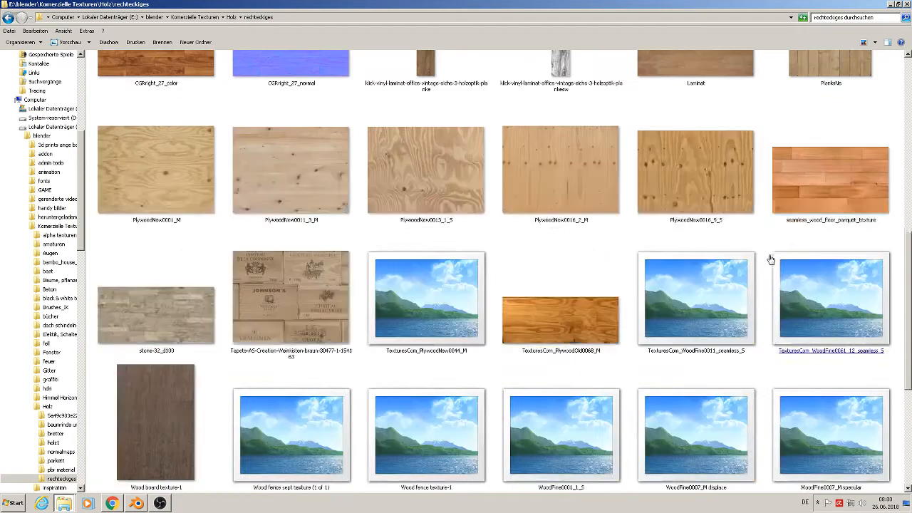
pyautogui.scroll(-3, 695, 257)
pyautogui.click(696, 258)
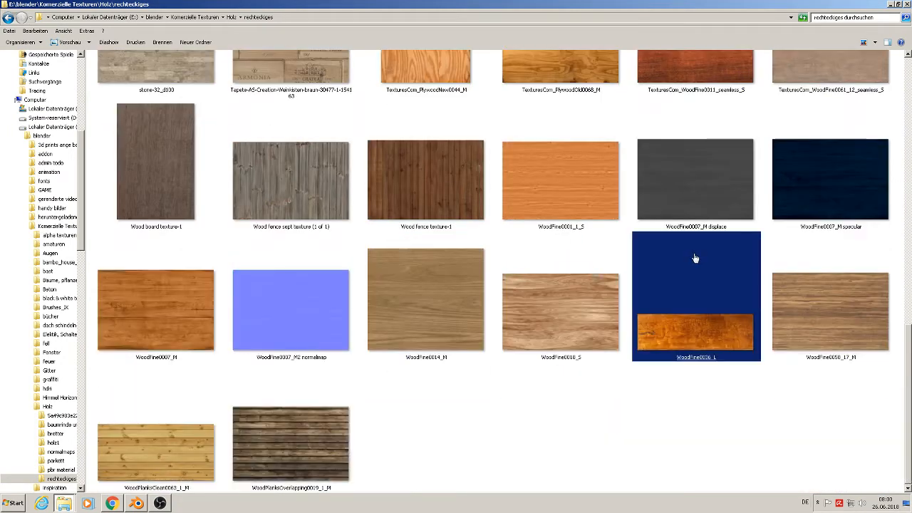
pyautogui.scroll(6, 695, 258)
pyautogui.scroll(-2, 695, 261)
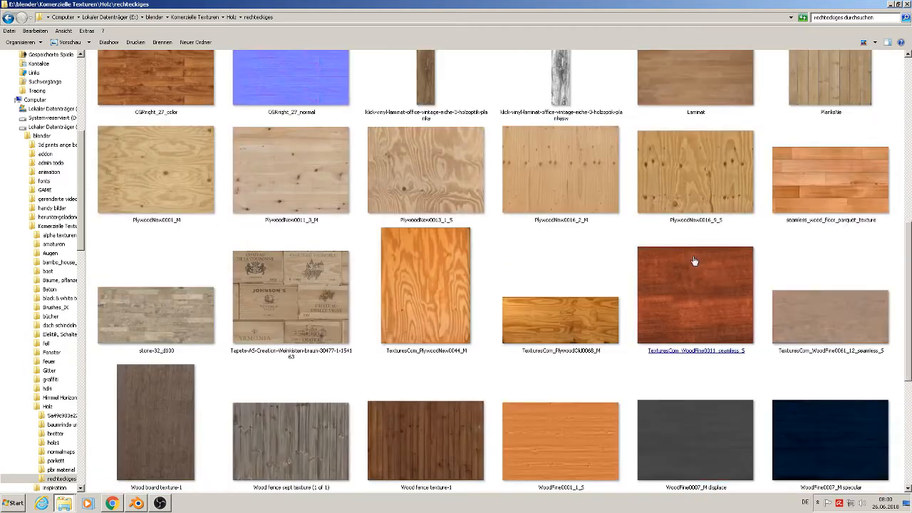
pyautogui.click(695, 261)
pyautogui.scroll(5, 695, 261)
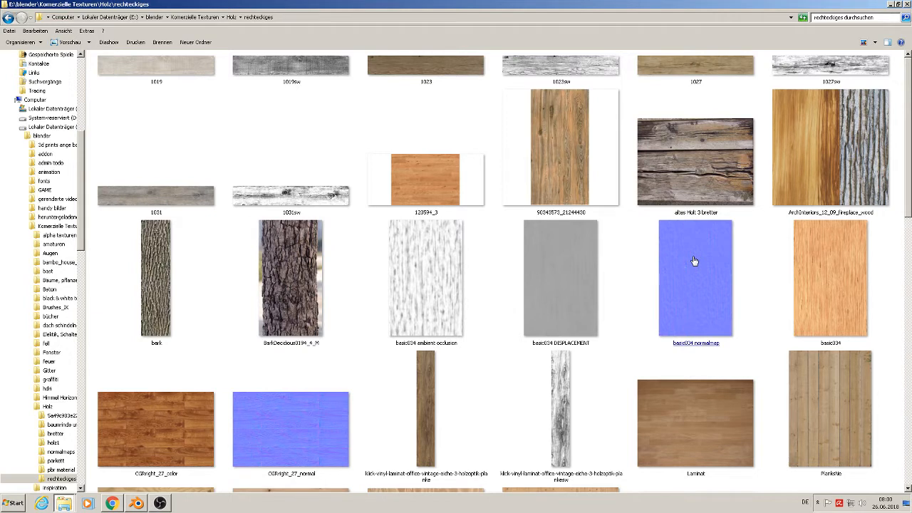
# Step: Open the 1019sw plank texture at full size in Windows-Fotoanzeige
pyautogui.click(695, 262)
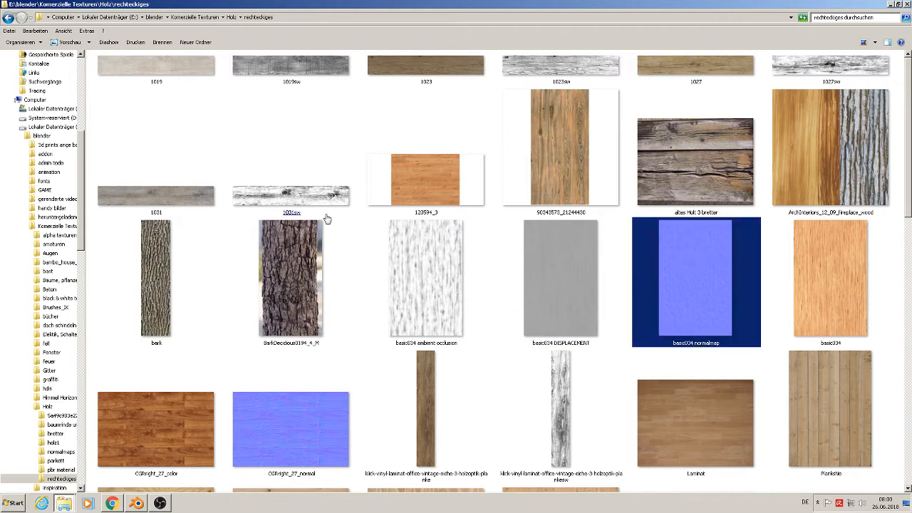
pyautogui.click(430, 223)
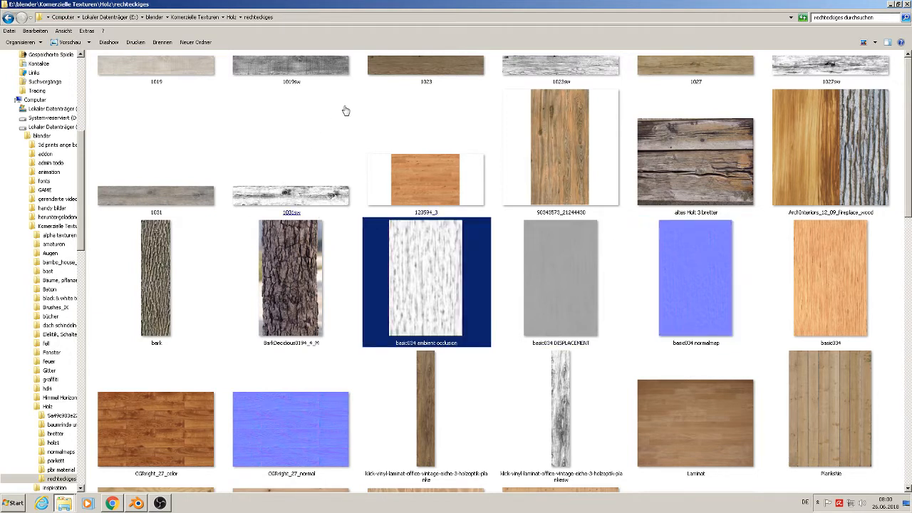
pyautogui.click(325, 71)
pyautogui.doubleClick(325, 70)
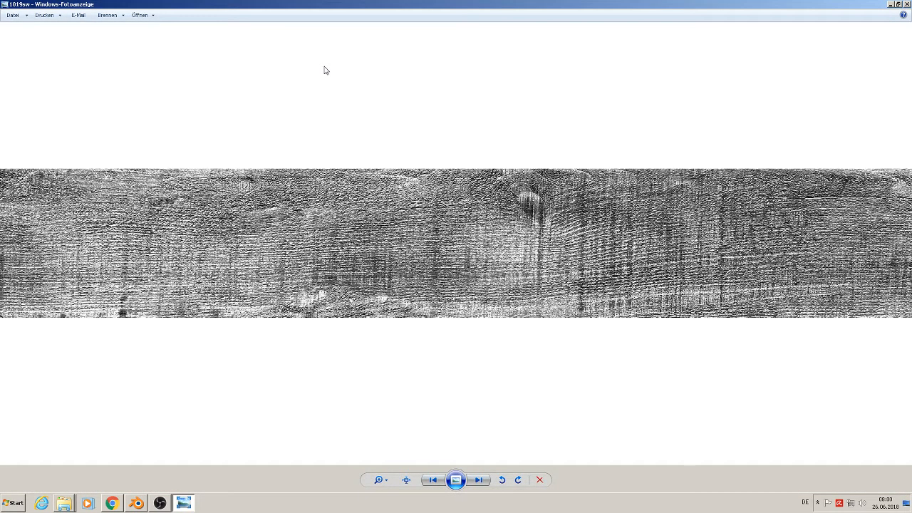
# Step: Close the plank image and look through the board textures in the Holz\bretter folder for one suiting the beam
pyautogui.click(907, 4)
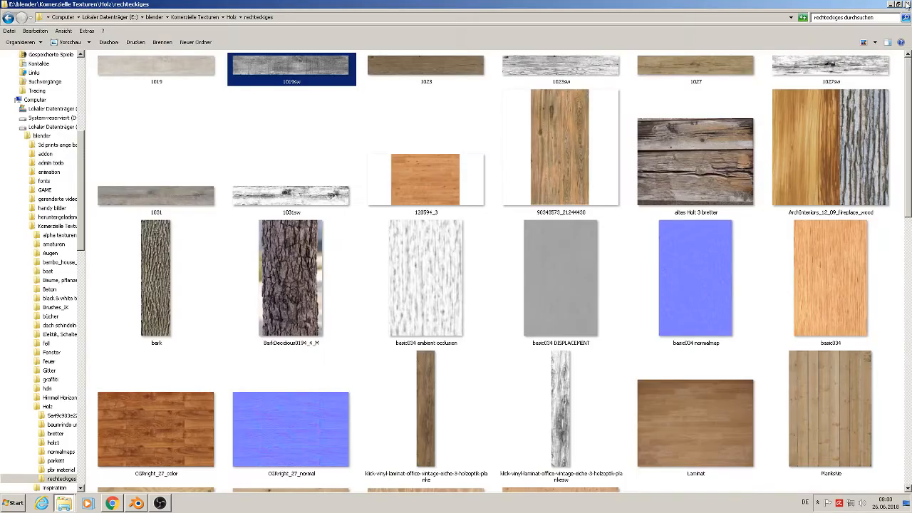
pyautogui.click(231, 17)
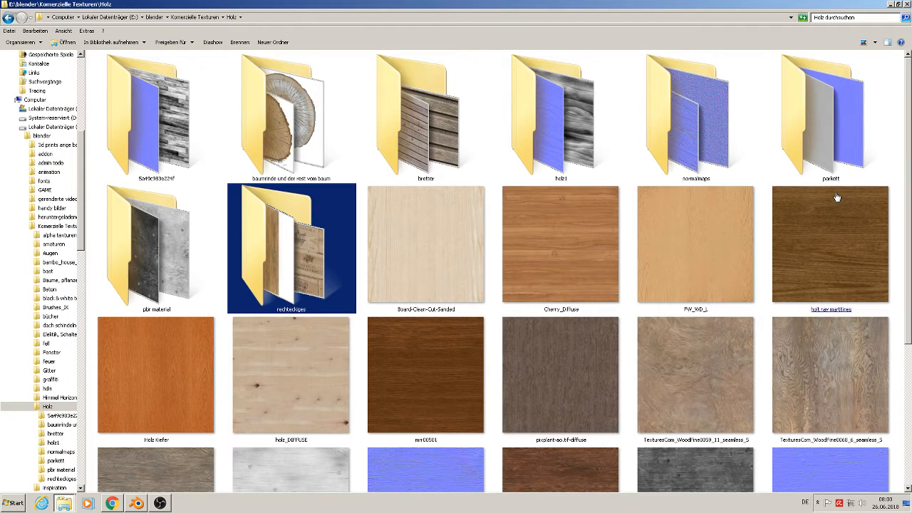
pyautogui.doubleClick(434, 143)
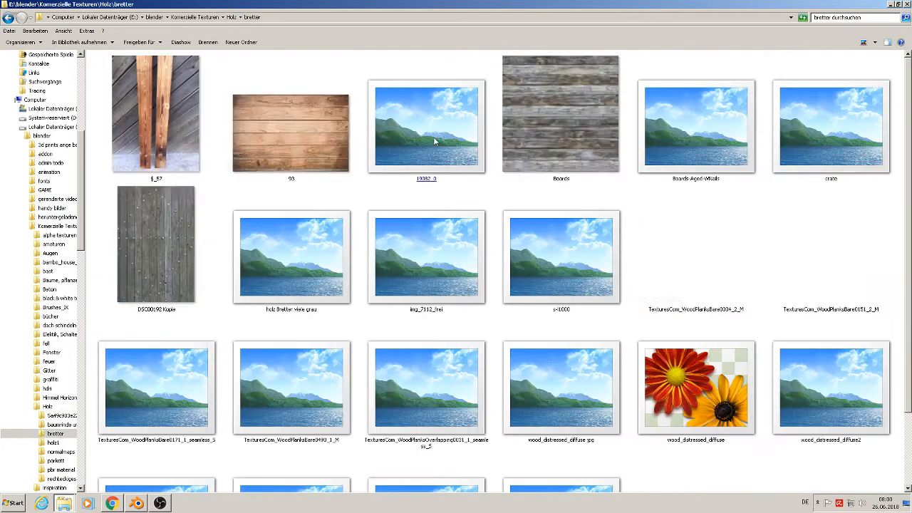
pyautogui.click(434, 137)
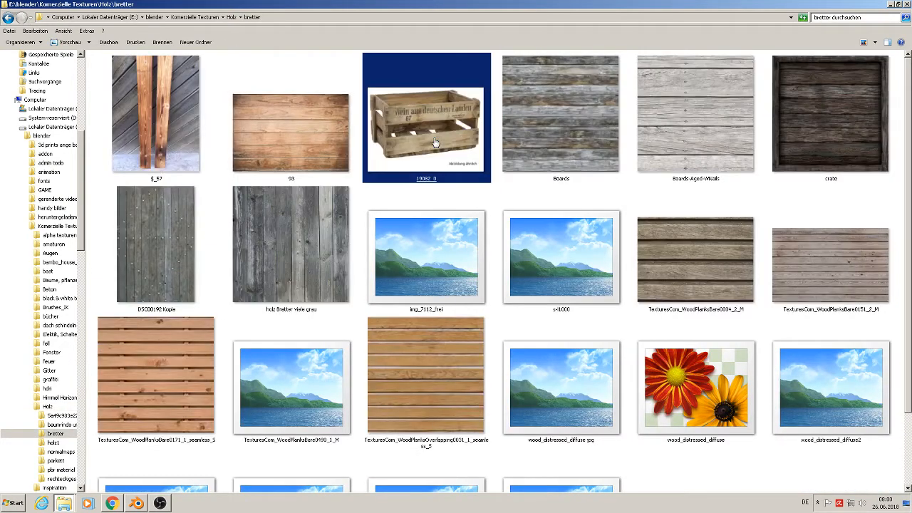
pyautogui.click(723, 122)
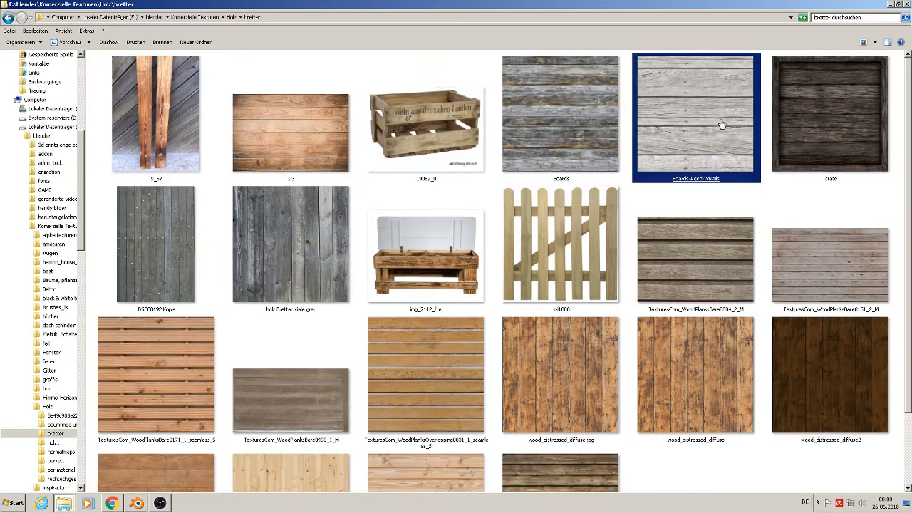
pyautogui.click(594, 120)
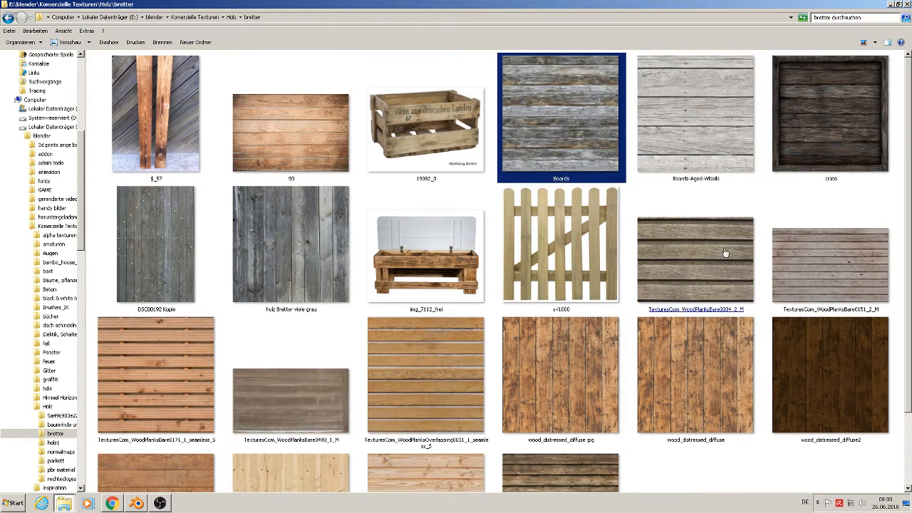
pyautogui.scroll(-2, 748, 287)
pyautogui.scroll(2, 750, 289)
# Step: Copy the texture file "holz Bretter viele grau" from the bretter folder into the st. michelle textur folder
pyautogui.rightClick(328, 248)
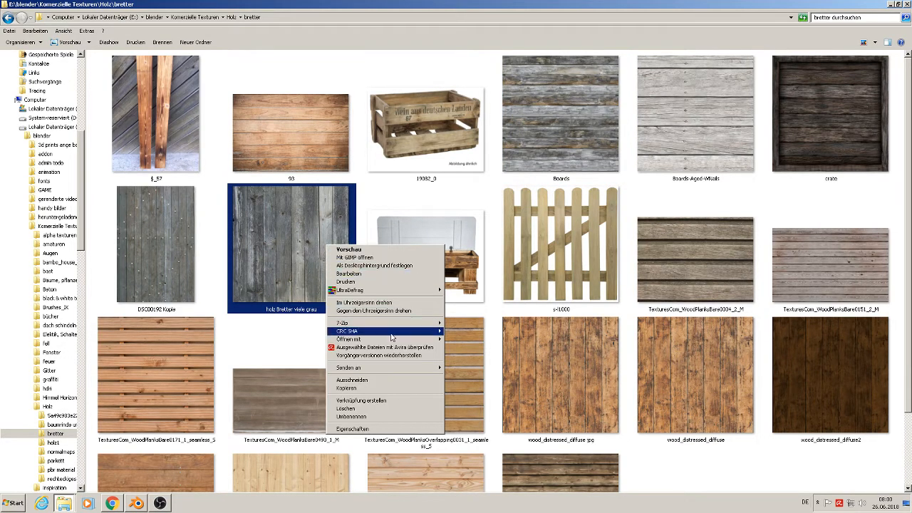
pyautogui.click(414, 389)
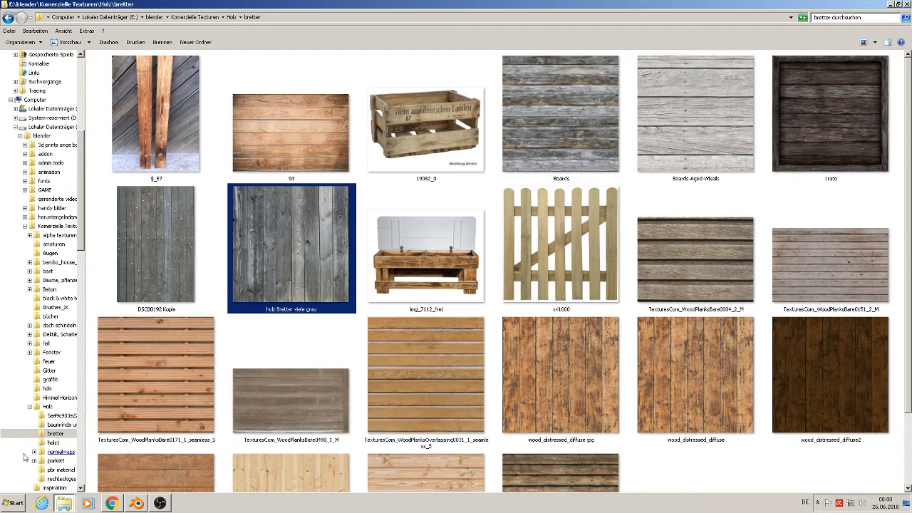
pyautogui.click(71, 504)
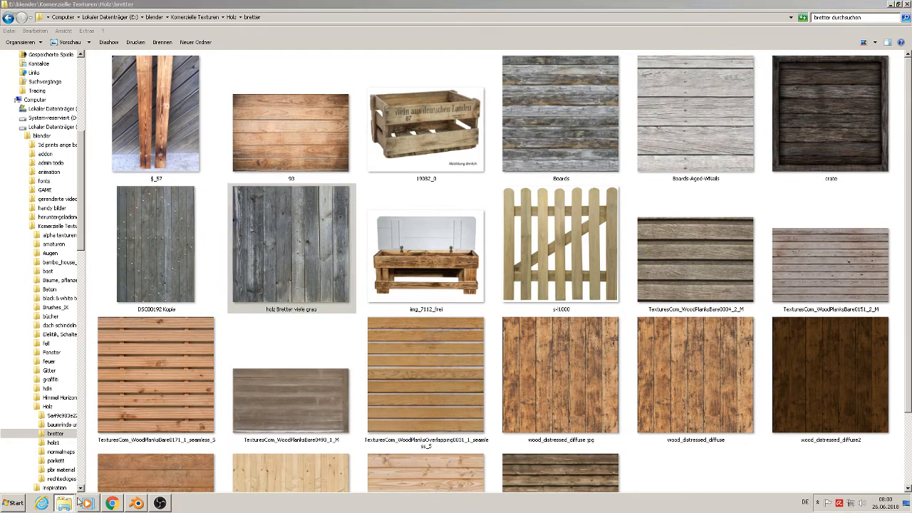
pyautogui.click(108, 471)
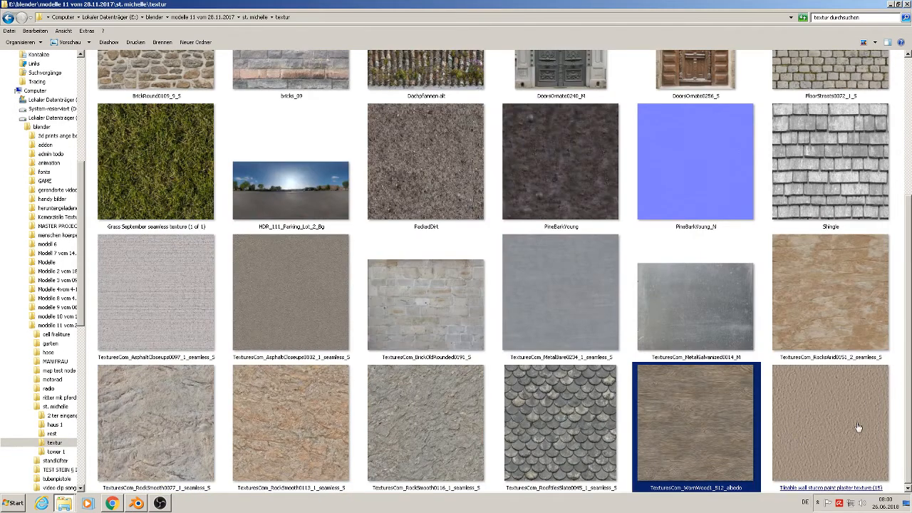
pyautogui.rightClick(904, 407)
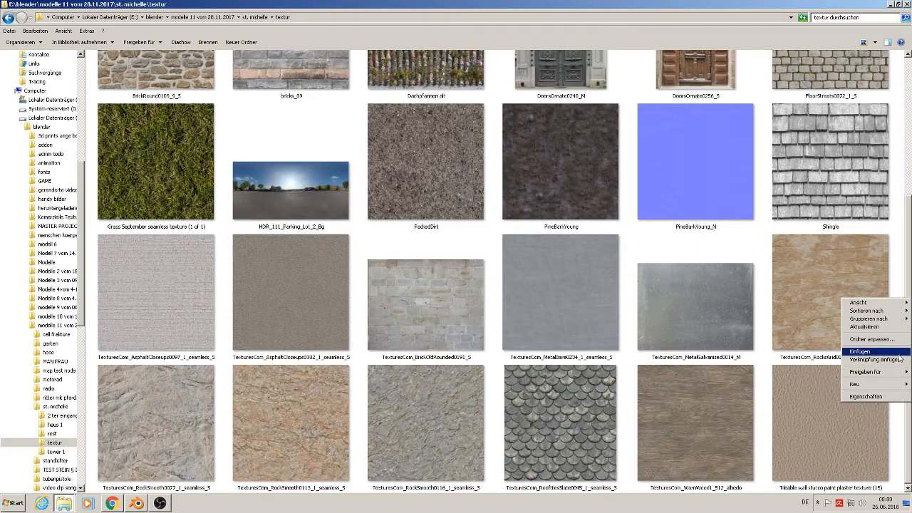
pyautogui.click(900, 353)
pyautogui.click(369, 486)
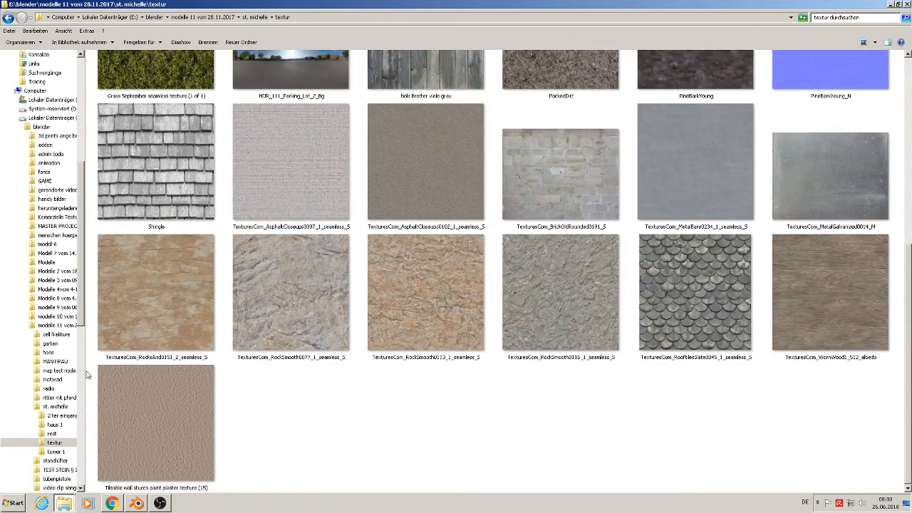
# Step: Switch to Blender and give the white beam across the doorway a new material named sturz
pyautogui.click(137, 503)
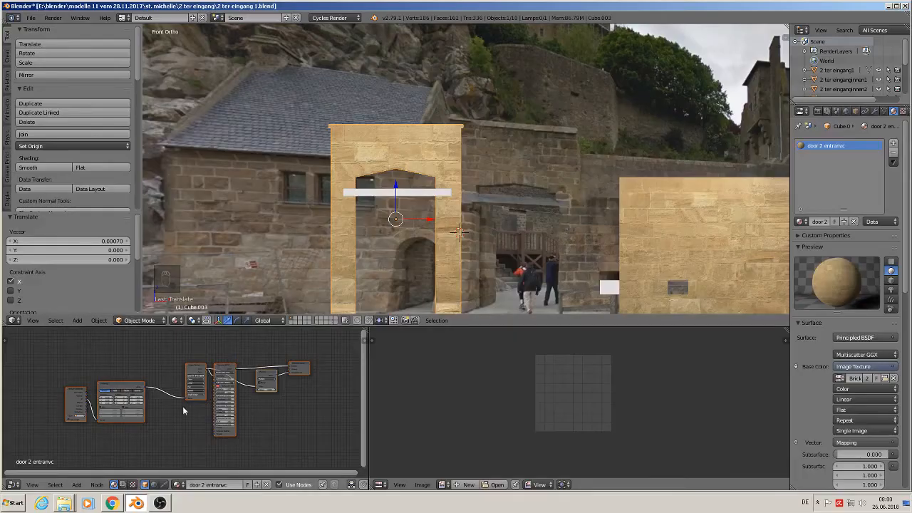
pyautogui.rightClick(406, 196)
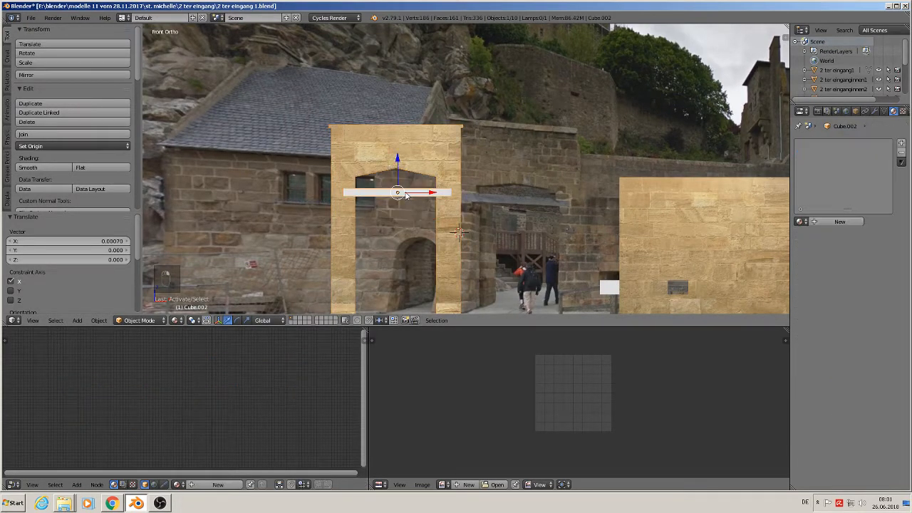
pyautogui.click(838, 221)
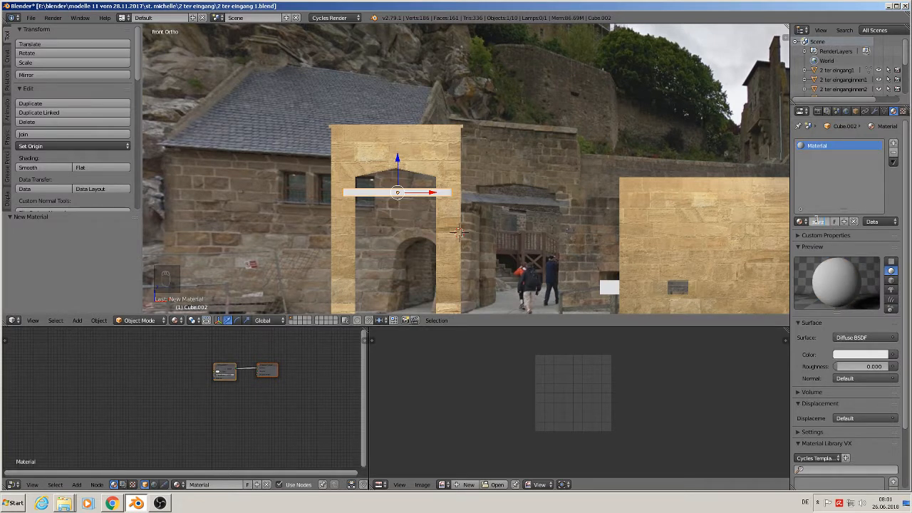
pyautogui.write('sturz')
pyautogui.press('Return')
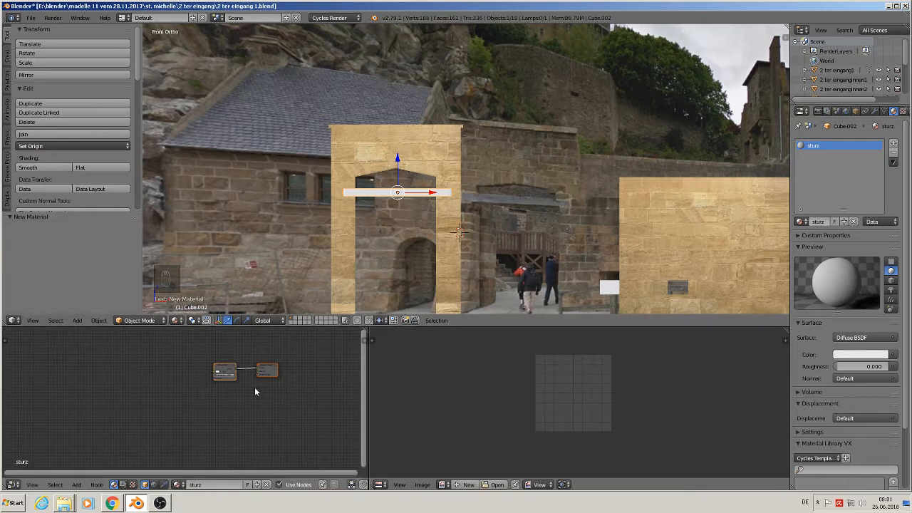
# Step: Replace the sturz material's default nodes with the copied stone node setup and load holz Bretter viele grau.jpg as its image texture
pyautogui.press('x')
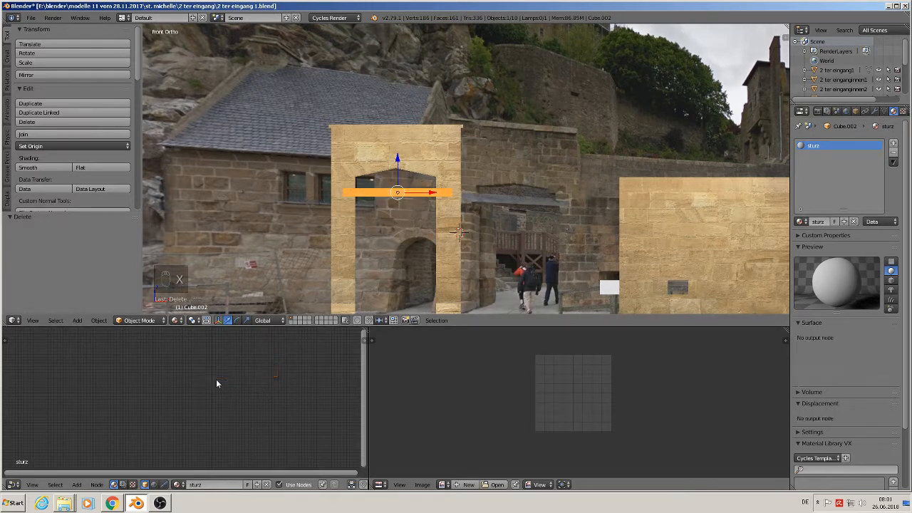
pyautogui.hotkey('ctrl', 'v')
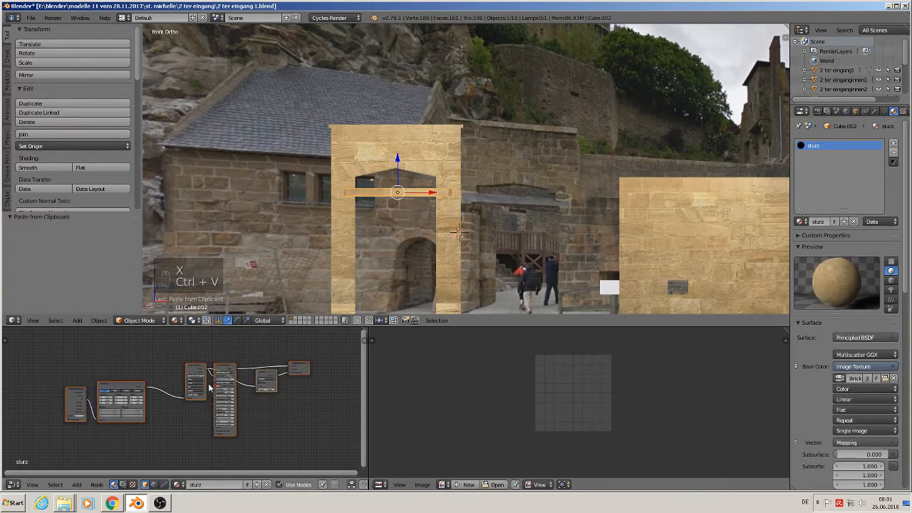
pyautogui.scroll(2, 210, 390)
pyautogui.scroll(4, 181, 376)
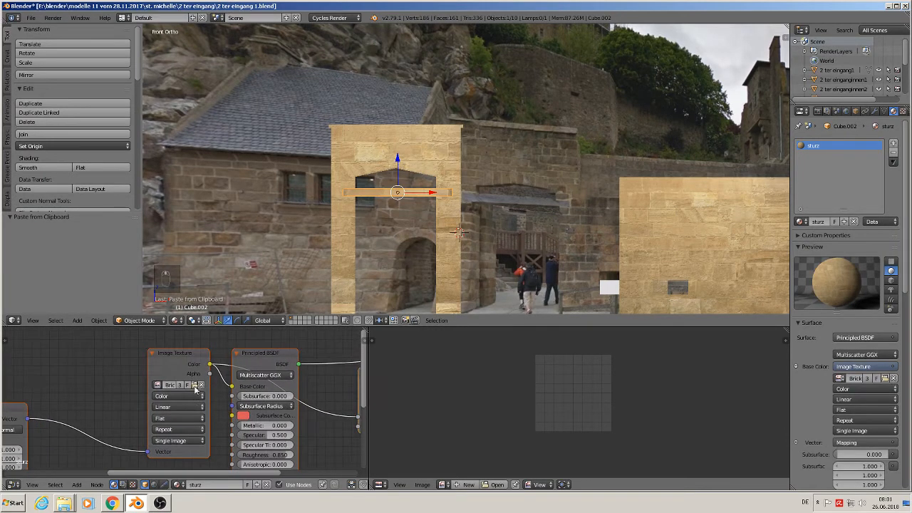
pyautogui.click(195, 385)
pyautogui.click(163, 30)
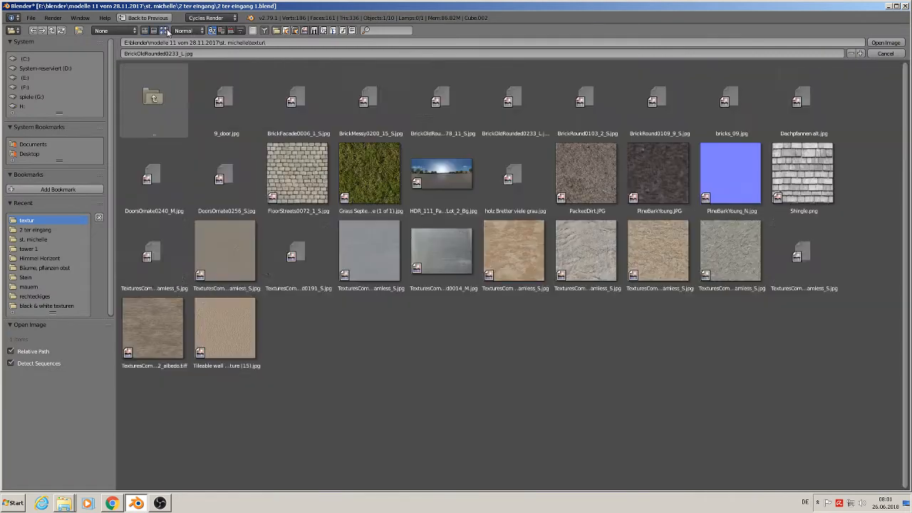
pyautogui.doubleClick(530, 166)
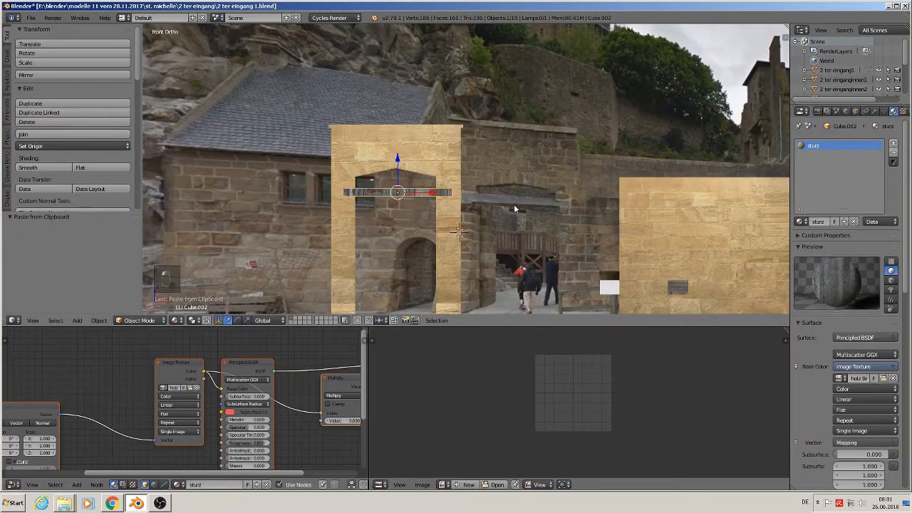
# Step: Rotate the beam's UV layout by 90 degrees so the wood grain runs along its length
pyautogui.press('Tab')
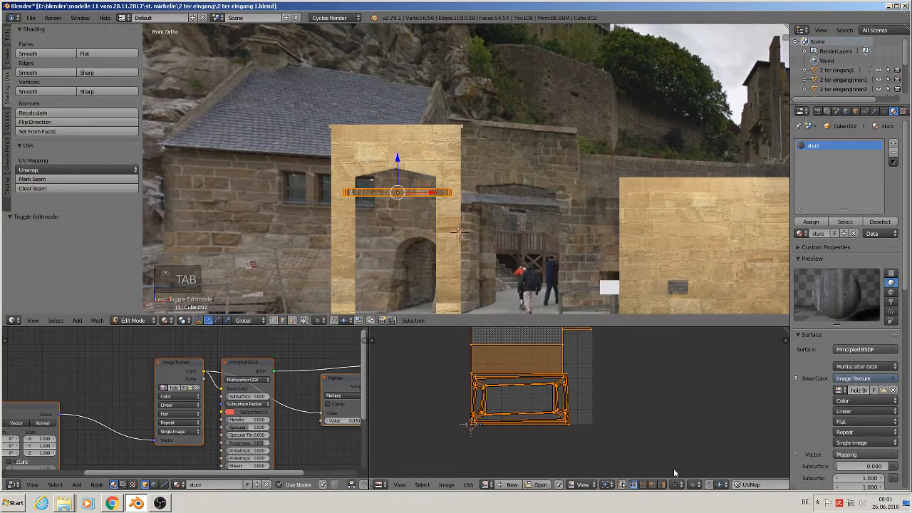
pyautogui.write('r90')
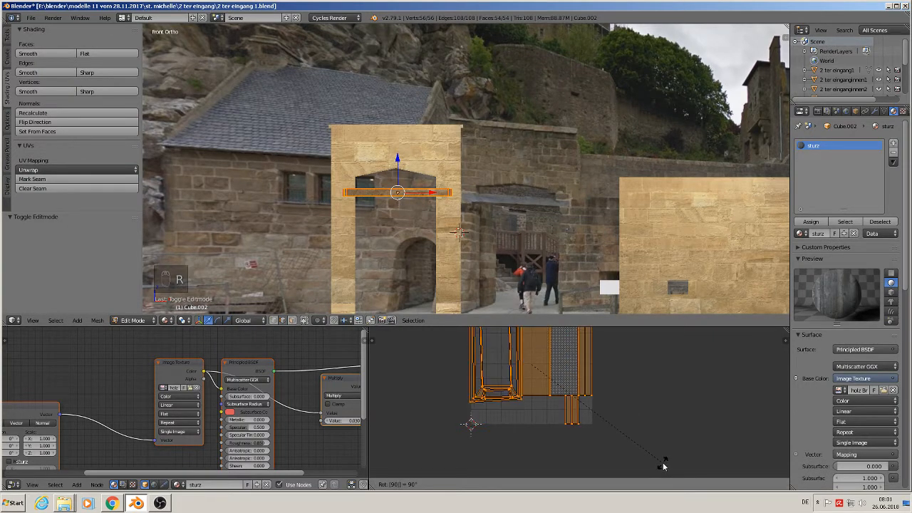
pyautogui.press('Return')
pyautogui.scroll(4, 470, 271)
pyautogui.press('Tab')
pyautogui.scroll(-1, 471, 271)
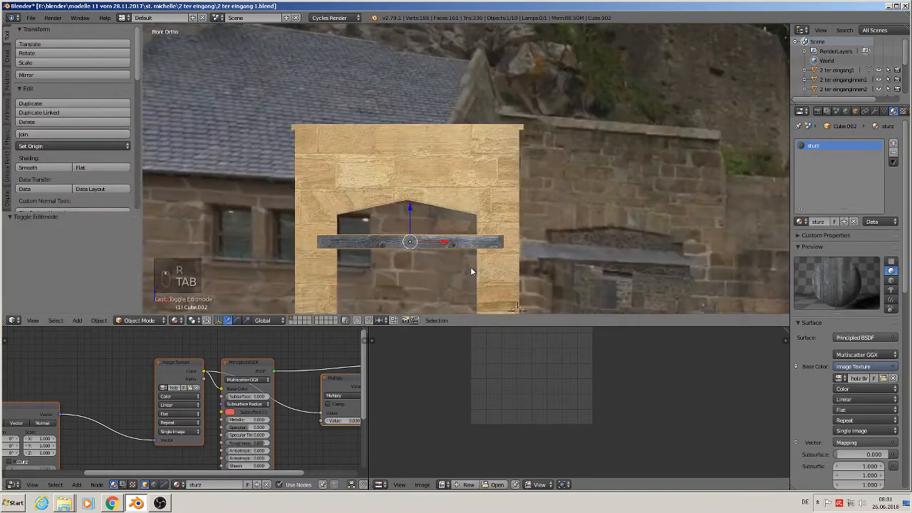
# Step: Inspect the textured beam and the doorway's inner sides from several angles for stretched textures
pyautogui.press('a')
pyautogui.press('a')
pyautogui.moveTo(456, 257); pyautogui.dragTo(477, 166, button='middle')
pyautogui.scroll(-1, 430, 271)
pyautogui.scroll(-2, 430, 272)
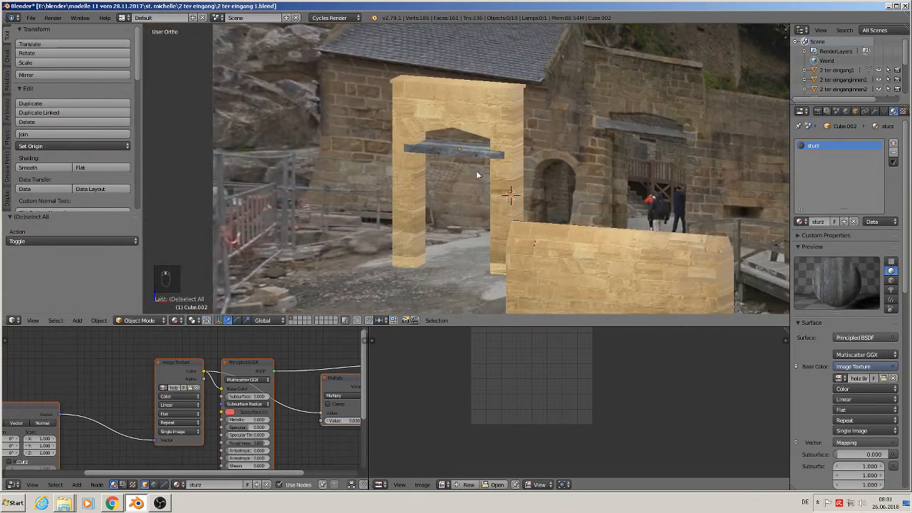
pyautogui.scroll(4, 440, 199)
pyautogui.moveTo(441, 199); pyautogui.dragTo(415, 211, button='middle')
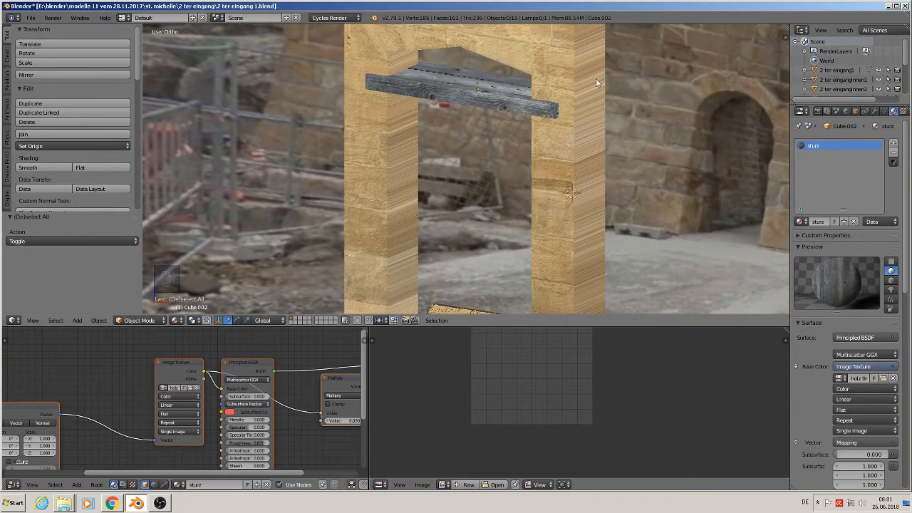
pyautogui.press('Tab')
pyautogui.press('Tab')
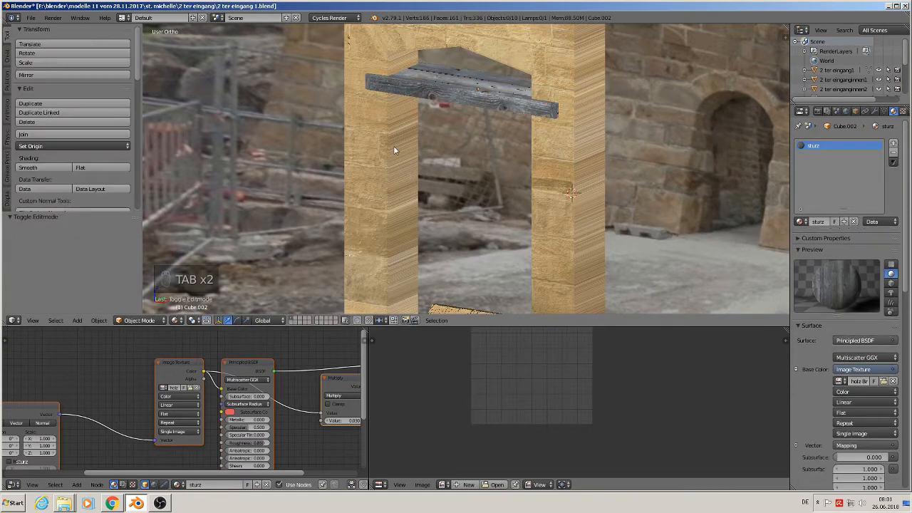
# Step: Unwrap the four inner faces of the doorway opening: both side jambs and the two sloped undersides
pyautogui.rightClick(394, 147)
pyautogui.press('Tab')
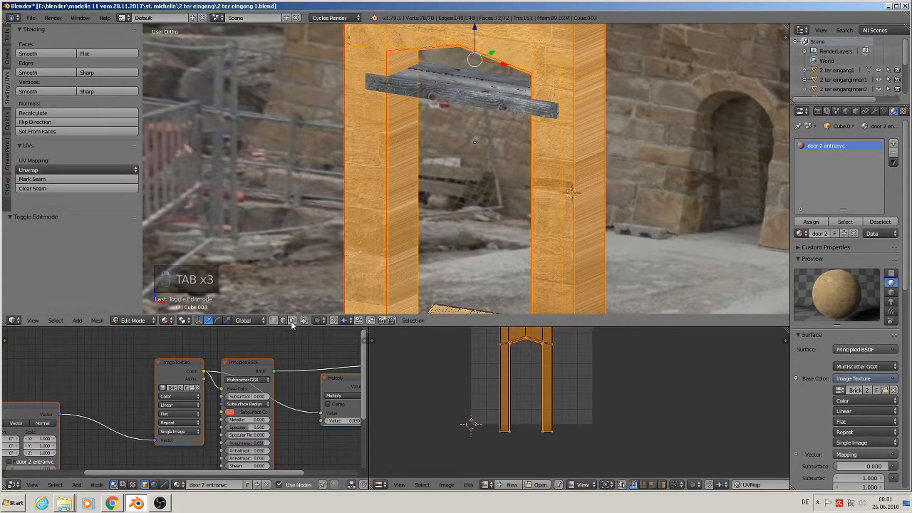
pyautogui.rightClick(403, 185)
pyautogui.moveTo(412, 187); pyautogui.dragTo(433, 120, button='middle')
pyautogui.keyDown('shift'); pyautogui.rightClick(462, 42); pyautogui.keyUp('shift')
pyautogui.keyDown('shift'); pyautogui.rightClick(507, 37); pyautogui.keyUp('shift')
pyautogui.moveTo(538, 138); pyautogui.dragTo(590, 224, button='middle')
pyautogui.keyDown('shift'); pyautogui.rightClick(555, 189); pyautogui.keyUp('shift')
pyautogui.moveTo(555, 188); pyautogui.dragTo(488, 259, button='middle')
pyautogui.press('u')
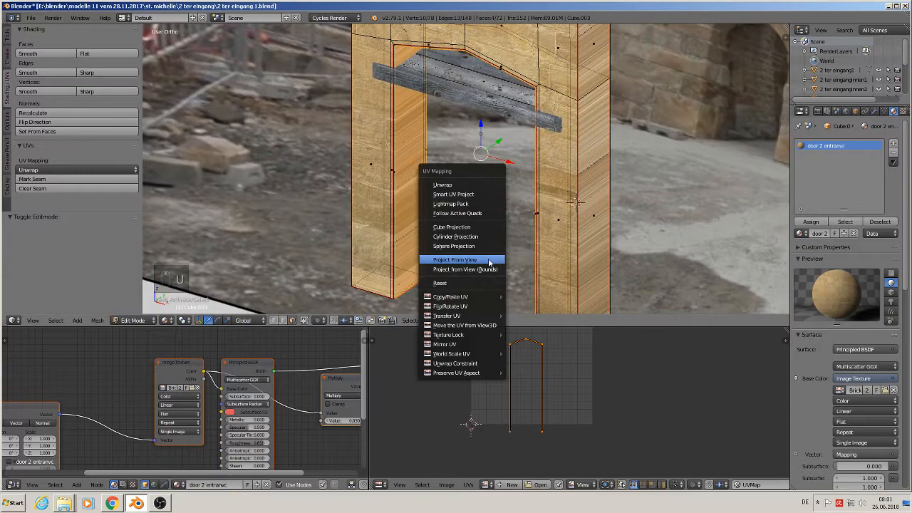
pyautogui.click(478, 181)
pyautogui.press('Tab')
# Step: Unwrap the four upper faces on top of the doorway to fix their stretched stone texture
pyautogui.moveTo(476, 190); pyautogui.dragTo(514, 122, button='middle')
pyautogui.scroll(-3, 540, 157)
pyautogui.press('a')
pyautogui.press('a')
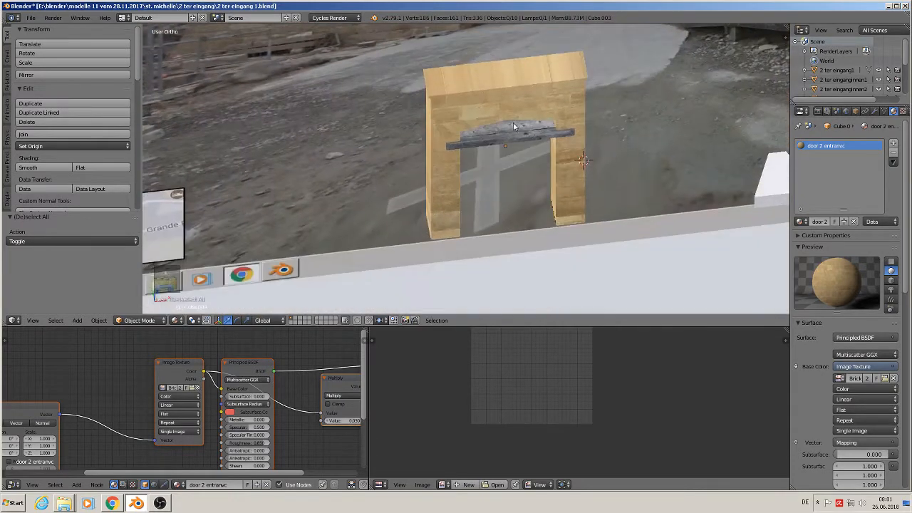
pyautogui.scroll(5, 509, 84)
pyautogui.press('Tab')
pyautogui.rightClick(348, 85)
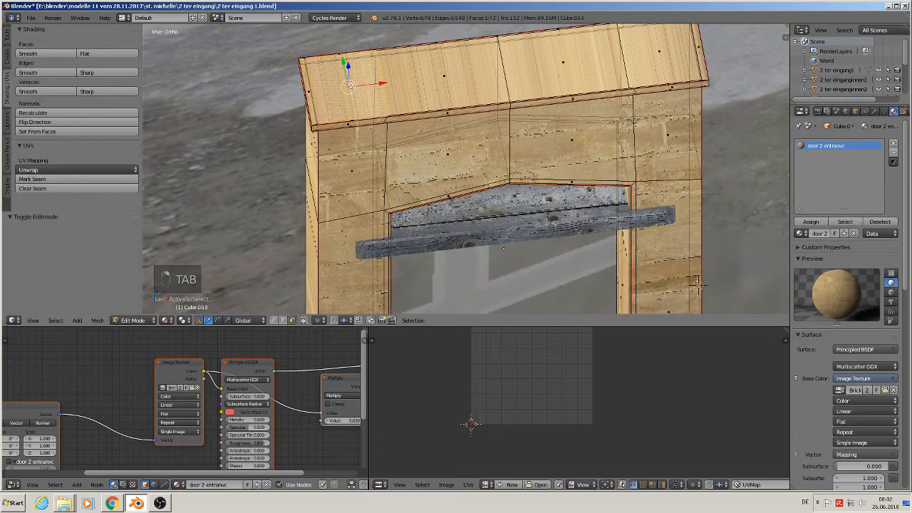
pyautogui.keyDown('shift'); pyautogui.rightClick(442, 75); pyautogui.keyUp('shift')
pyautogui.keyDown('shift'); pyautogui.rightClick(563, 69); pyautogui.keyUp('shift')
pyautogui.keyDown('shift'); pyautogui.rightClick(624, 70); pyautogui.keyUp('shift')
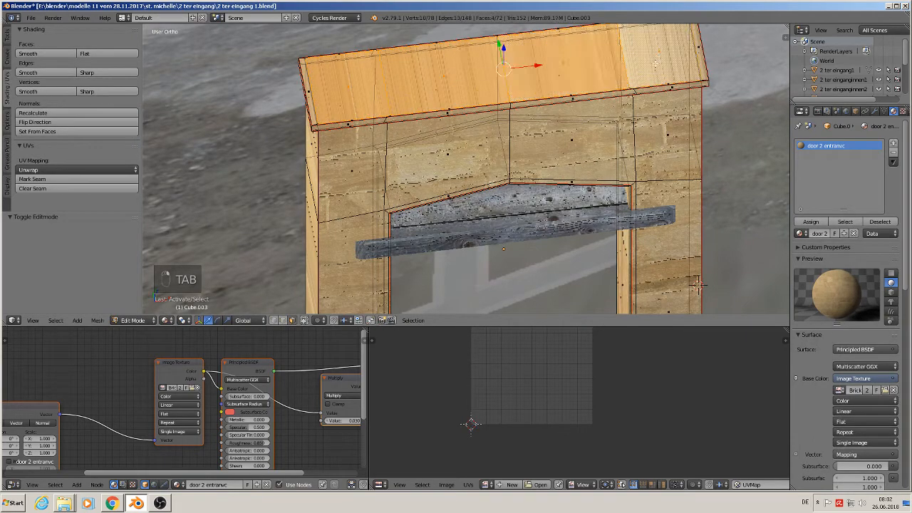
pyautogui.press('u')
pyautogui.click(629, 71)
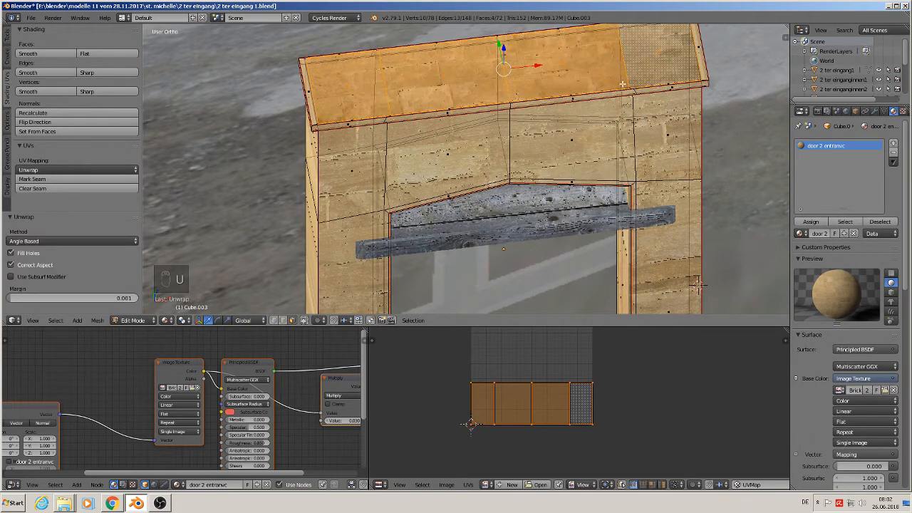
pyautogui.press('Tab')
# Step: Join the wooden beam and the stone doorway into one object
pyautogui.moveTo(626, 196); pyautogui.dragTo(588, 116, button='middle')
pyautogui.scroll(-4, 598, 158)
pyautogui.scroll(-3, 587, 116)
pyautogui.moveTo(603, 169); pyautogui.dragTo(403, 162, button='middle')
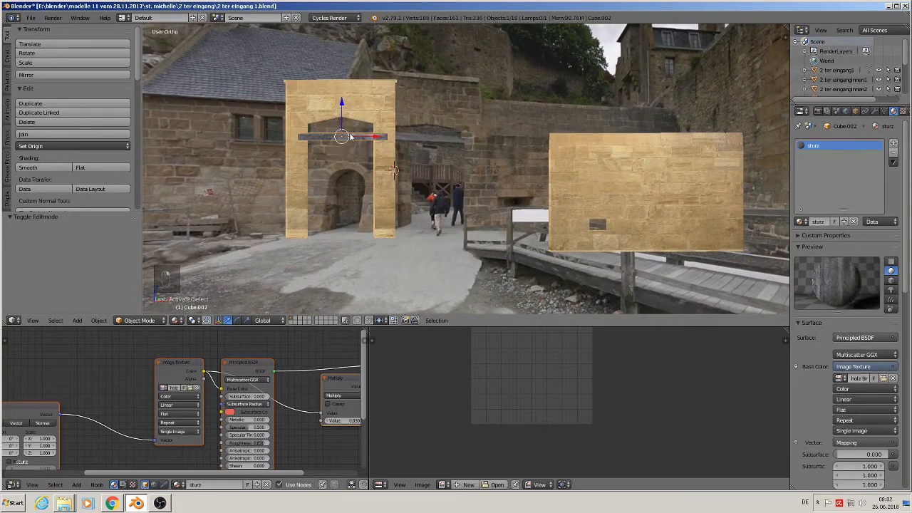
pyautogui.rightClick(366, 106)
pyautogui.click(36, 135)
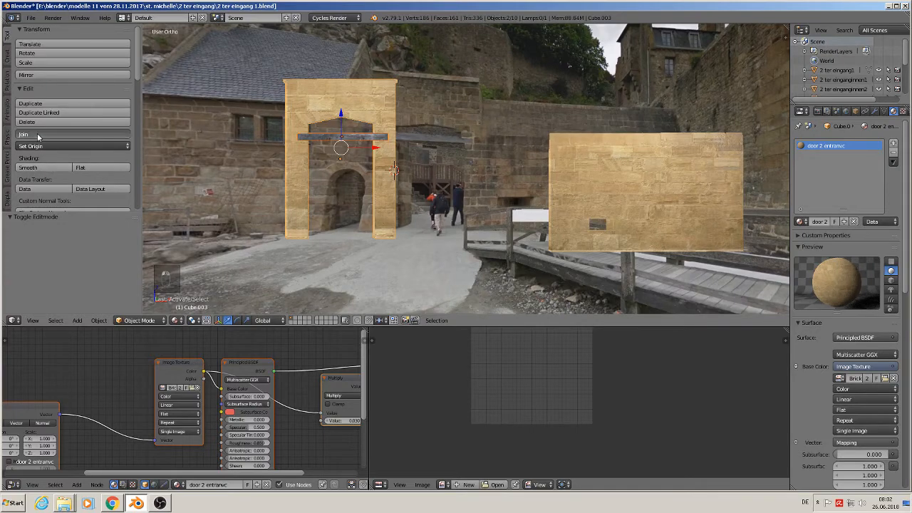
# Step: Move the joined doorway 0.19 along X and -0.422 along Y towards the separate stone wall
pyautogui.press('g')
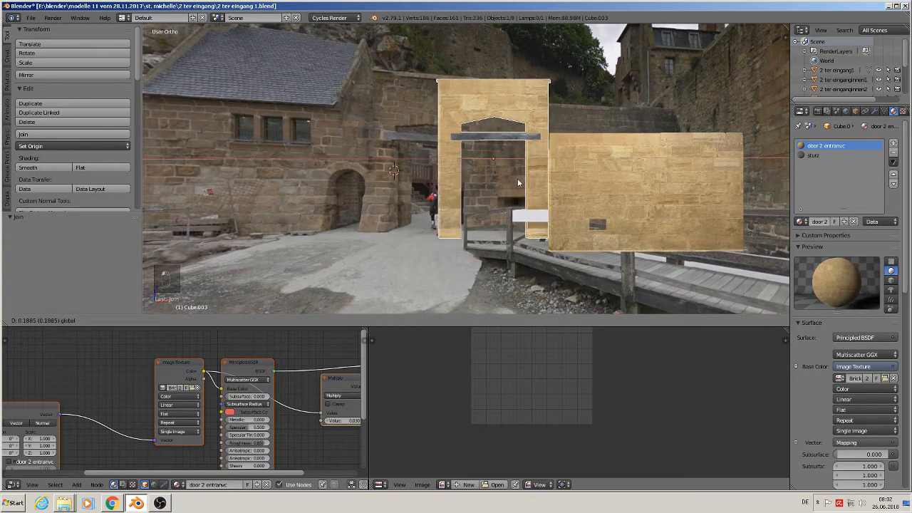
pyautogui.click(517, 178)
pyautogui.moveTo(520, 208); pyautogui.dragTo(541, 207, button='middle')
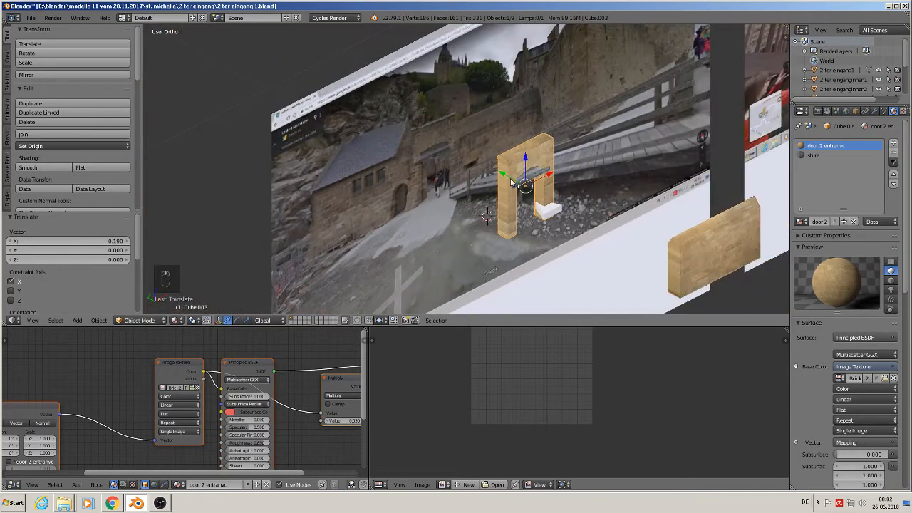
pyautogui.press('g')
pyautogui.press('y')
pyautogui.click(668, 290)
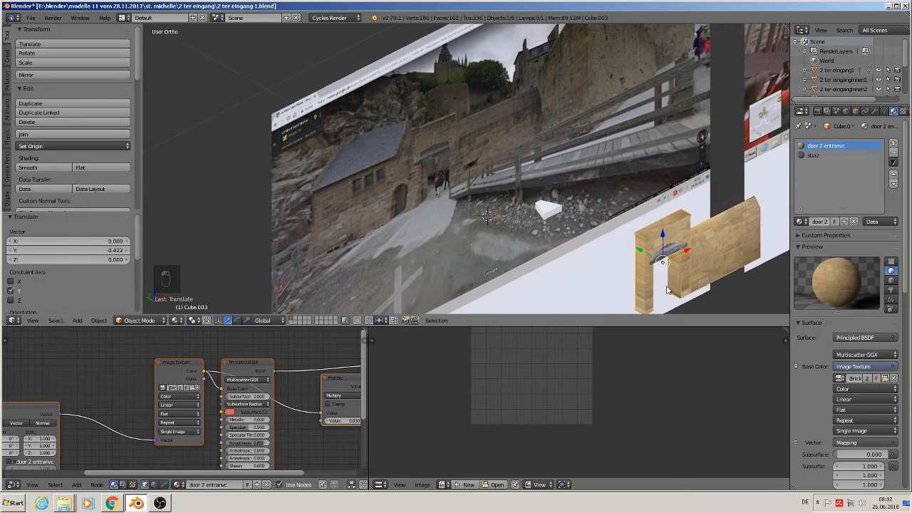
# Step: Shift the doorway -0.026 along X against the stone wall's end and lower it slightly to level their bases
pyautogui.press('g')
pyautogui.press('x')
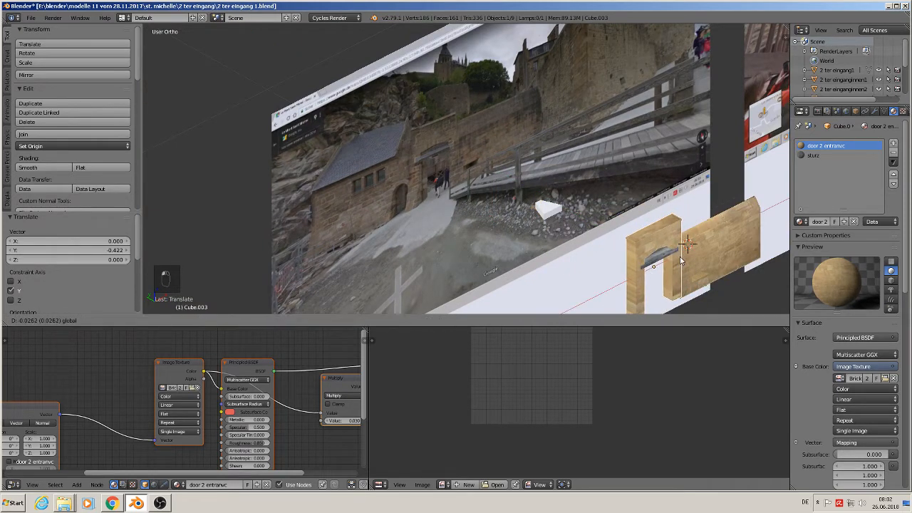
pyautogui.click(666, 259)
pyautogui.scroll(1, 667, 259)
pyautogui.moveTo(665, 259); pyautogui.dragTo(624, 237, button='middle')
pyautogui.keyDown('shift'); pyautogui.moveTo(676, 281); pyautogui.dragTo(529, 133, button='middle'); pyautogui.keyUp('shift')
pyautogui.scroll(3, 530, 132)
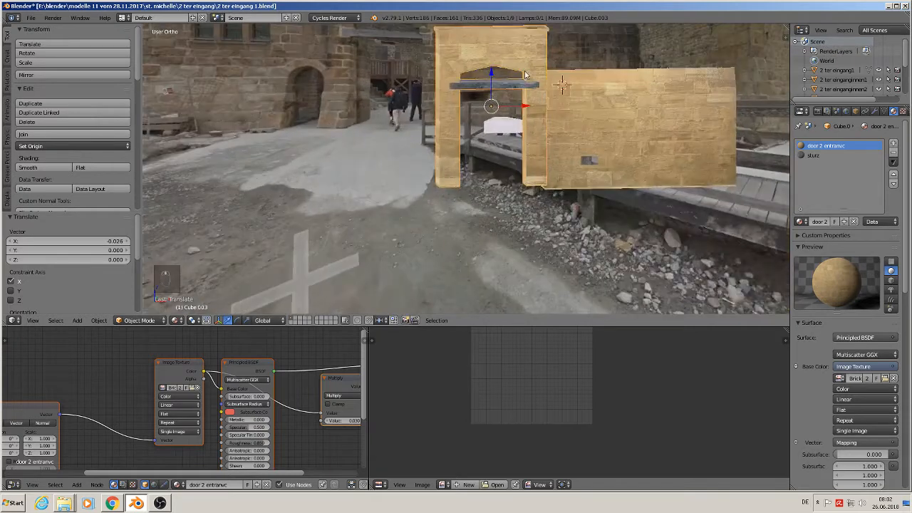
pyautogui.moveTo(491, 74); pyautogui.dragTo(491, 79)
pyautogui.press('a')
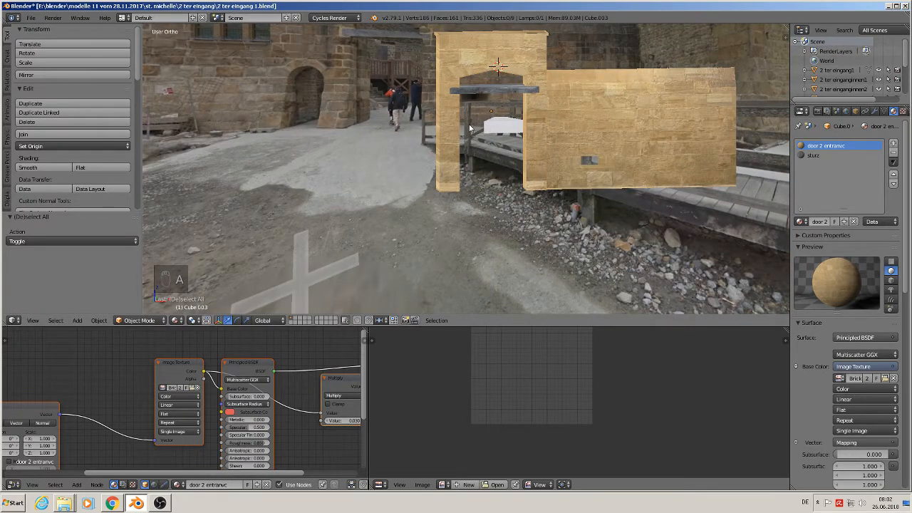
# Step: Duplicate the stone wall and place the copy along X against the doorway's opposite side
pyautogui.keyDown('shift'); pyautogui.moveTo(432, 111); pyautogui.dragTo(519, 183, button='middle'); pyautogui.keyUp('shift')
pyautogui.keyDown('shift'); pyautogui.moveTo(410, 154); pyautogui.dragTo(475, 185, button='middle'); pyautogui.keyUp('shift')
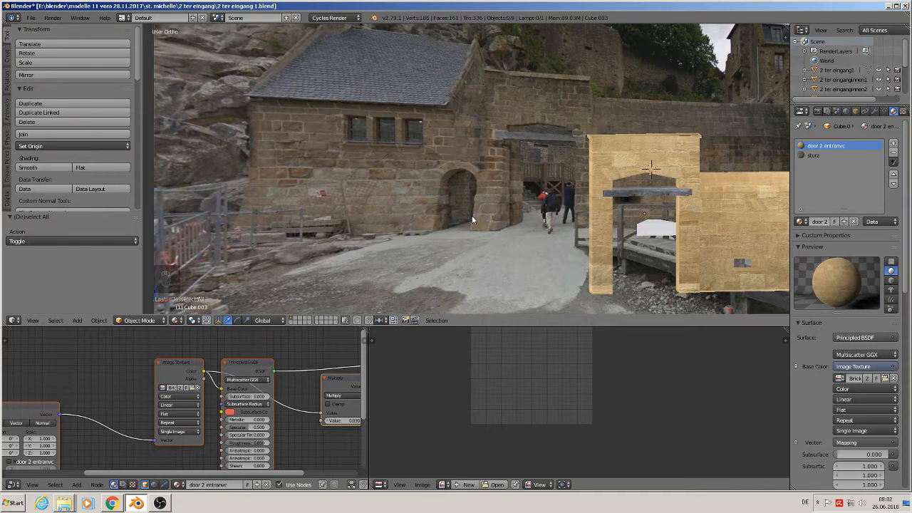
pyautogui.scroll(-2, 479, 221)
pyautogui.rightClick(702, 204)
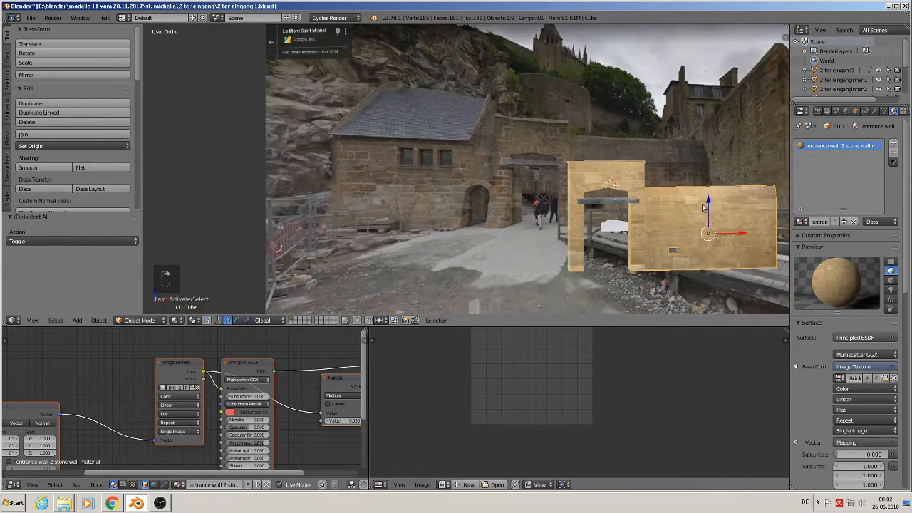
pyautogui.hotkey('shift', 'd')
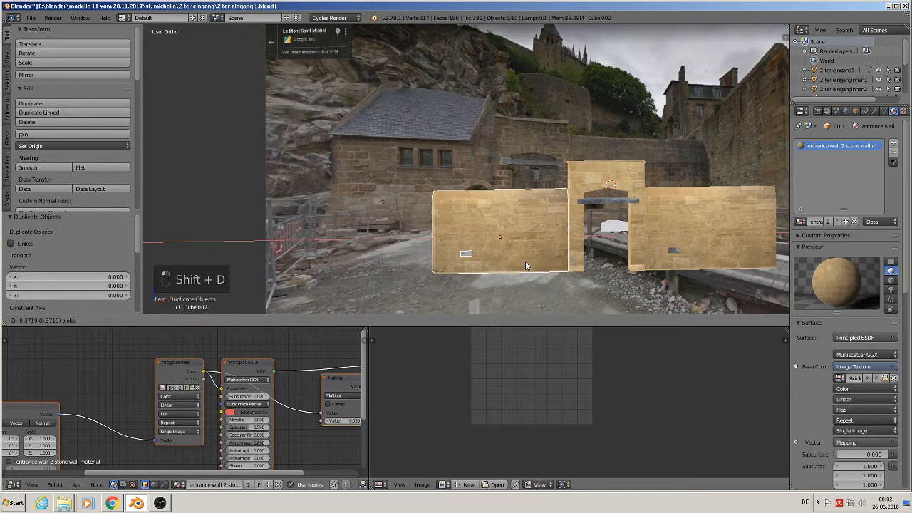
pyautogui.click(520, 260)
# Step: Try to lengthen the wall copy by moving its outer end about -0.12 along X
pyautogui.scroll(4, 518, 253)
pyautogui.press('Tab')
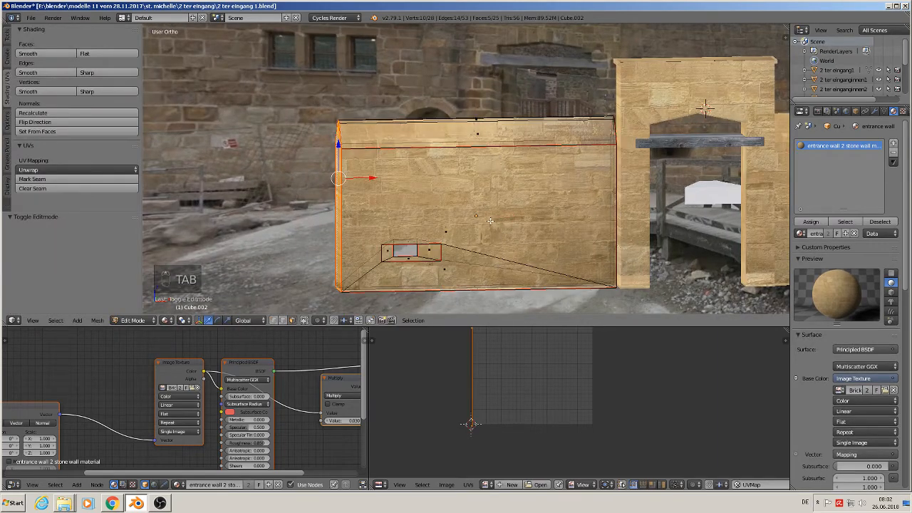
pyautogui.keyDown('shift'); pyautogui.moveTo(491, 221); pyautogui.dragTo(433, 215, button='middle'); pyautogui.keyUp('shift')
pyautogui.moveTo(340, 168); pyautogui.dragTo(222, 164)
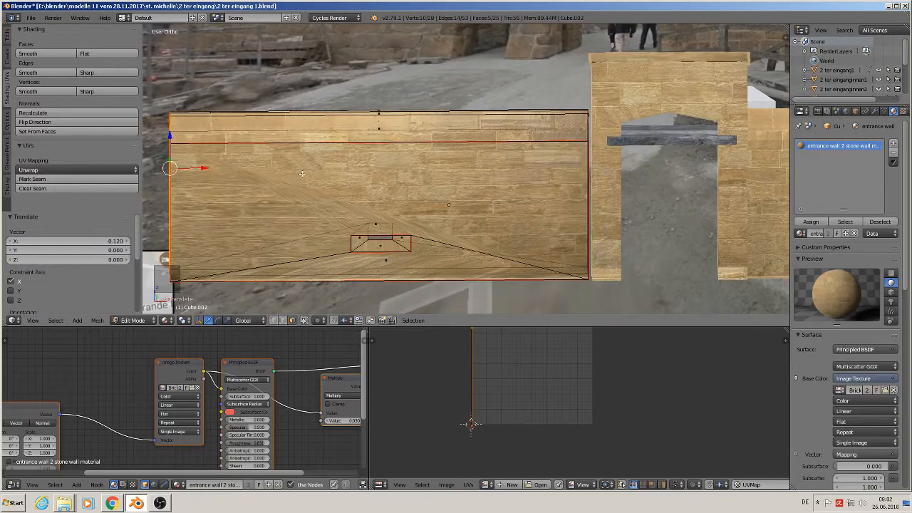
pyautogui.scroll(-3, 426, 283)
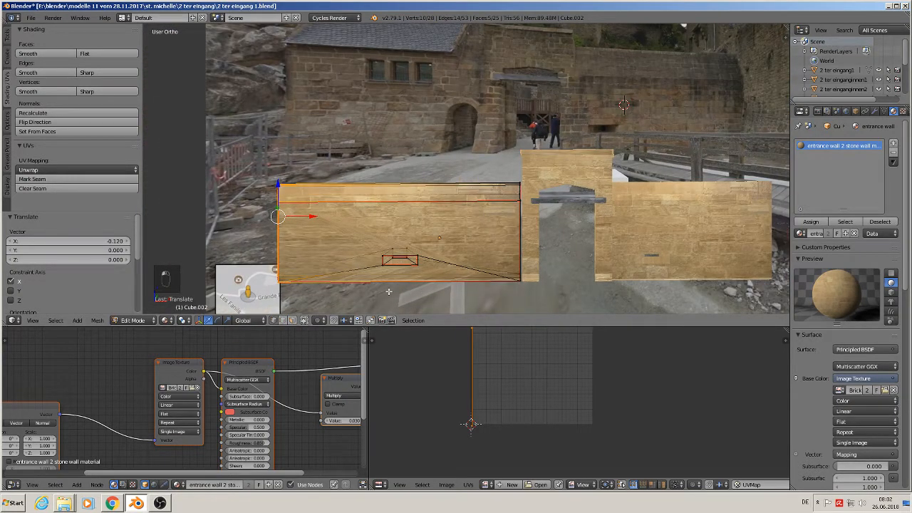
# Step: Delete all vertices of the wall copy except those of the end face beside the doorway
pyautogui.press('a')
pyautogui.press('b')
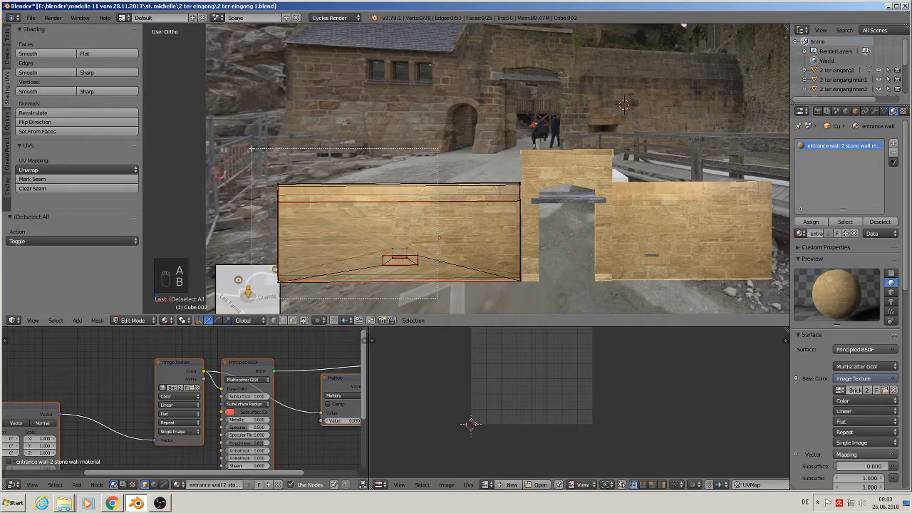
pyautogui.moveTo(238, 133); pyautogui.dragTo(496, 290)
pyautogui.press('x')
pyautogui.click(263, 158)
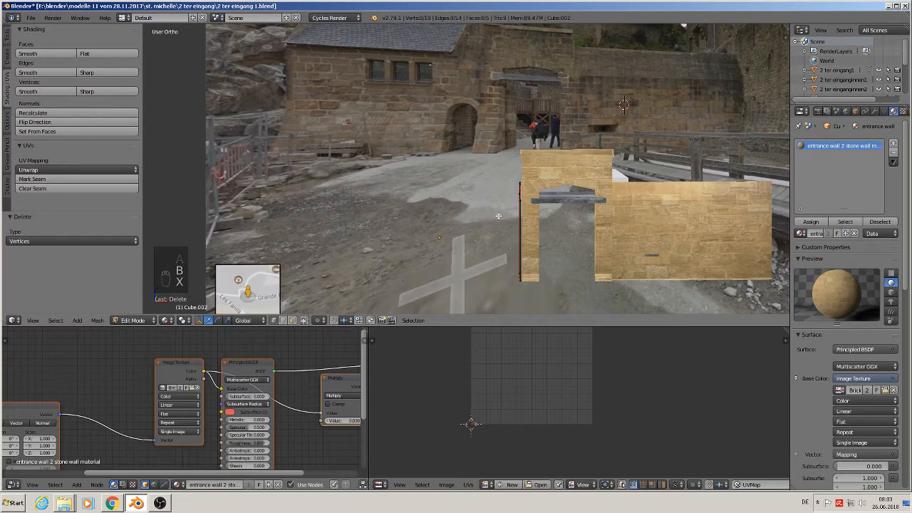
# Step: Extrude the remaining end face about 0.084 along X away from the doorway and lengthen it slightly
pyautogui.scroll(4, 531, 192)
pyautogui.press('a')
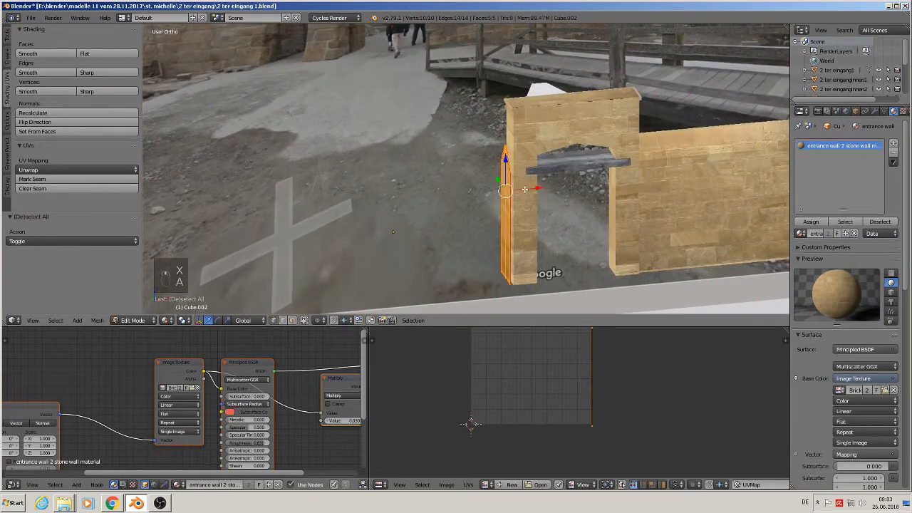
pyautogui.press('e')
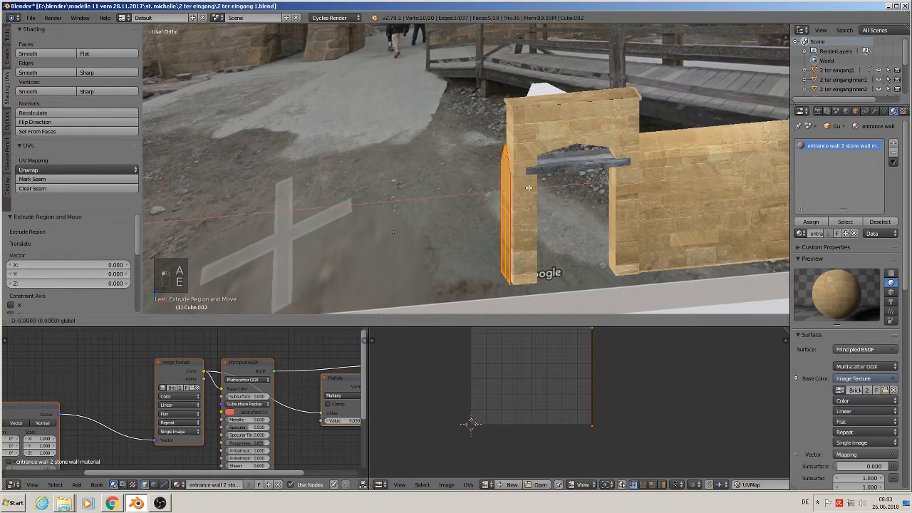
pyautogui.moveTo(457, 212); pyautogui.dragTo(452, 213)
pyautogui.moveTo(452, 213); pyautogui.dragTo(424, 186, button='middle')
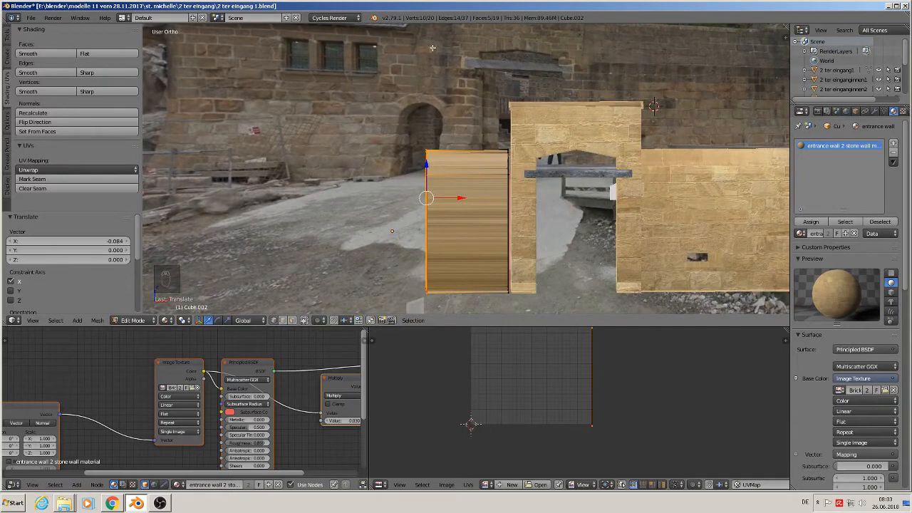
pyautogui.moveTo(461, 199); pyautogui.dragTo(451, 198)
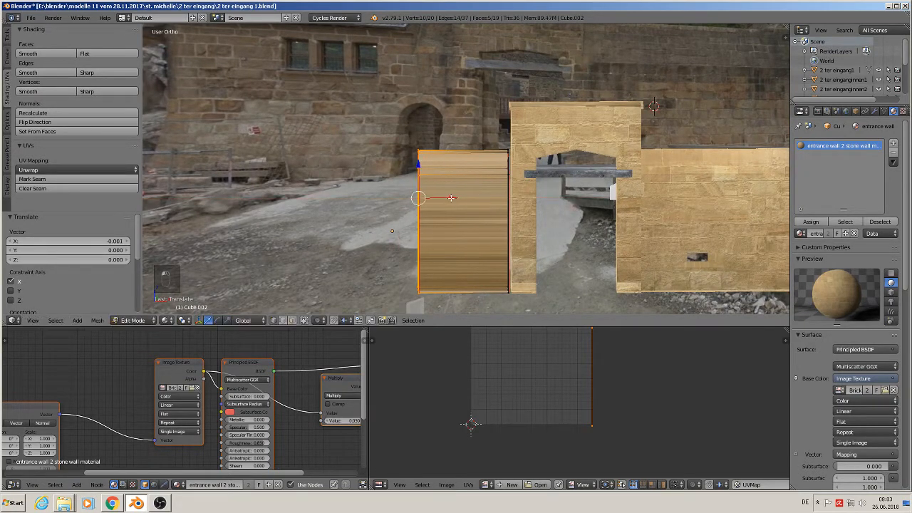
# Step: Apply rotation and scale to the new short wall piece in Object Mode
pyautogui.press('Tab')
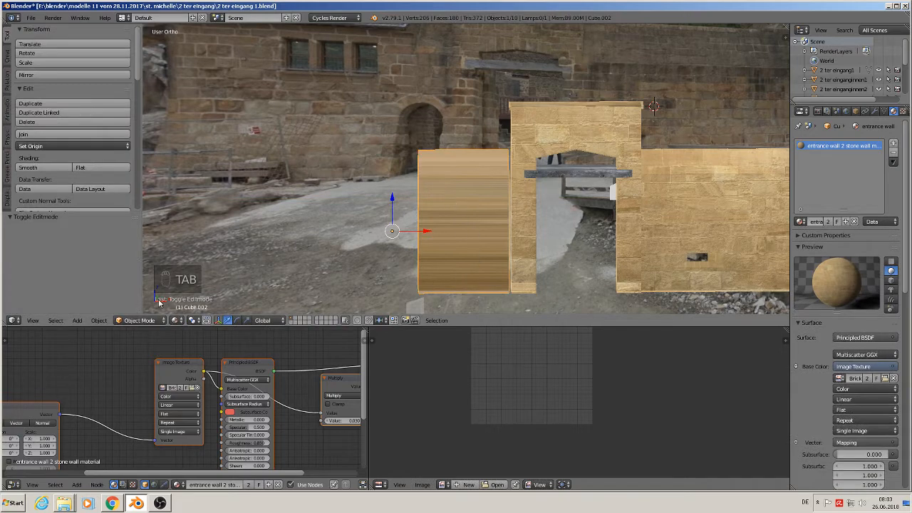
pyautogui.click(99, 320)
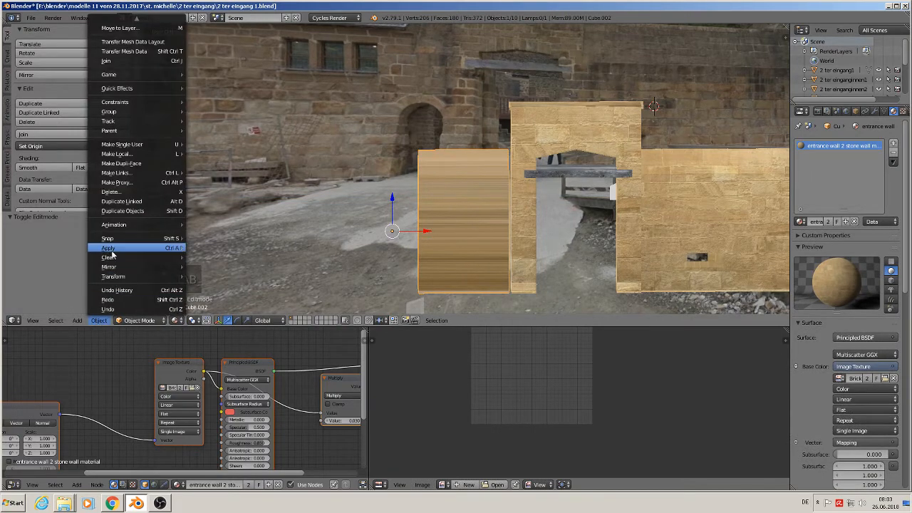
pyautogui.moveTo(143, 248)
pyautogui.click(239, 276)
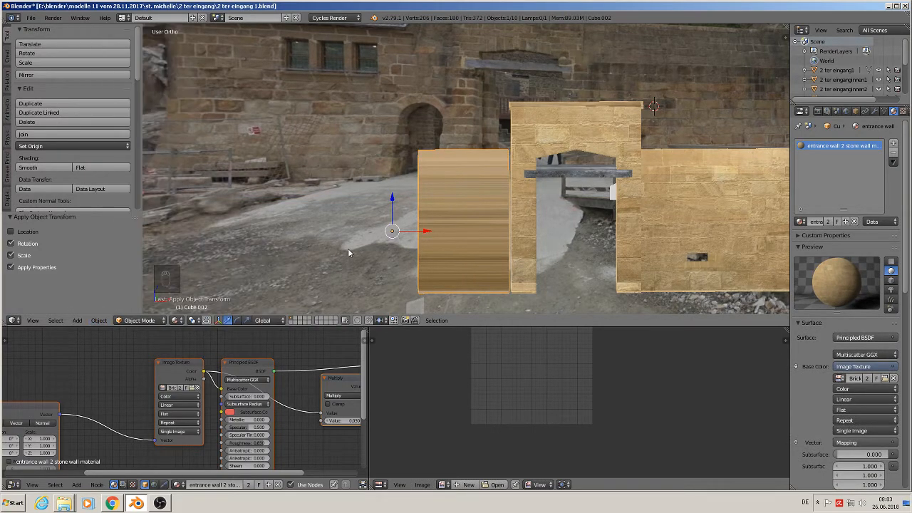
# Step: Move the short wall piece along X well away from the doorway and deselect everything
pyautogui.press('a')
pyautogui.rightClick(444, 214)
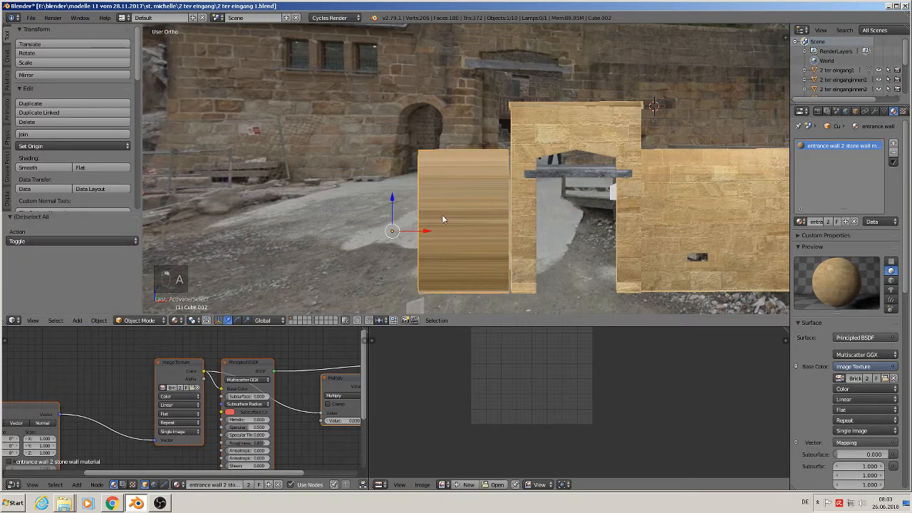
pyautogui.moveTo(411, 231); pyautogui.dragTo(141, 181)
pyautogui.scroll(2, 317, 136)
pyautogui.press('a')
pyautogui.press('a')
# Step: Add a 32-vertex circle at the photo's small arched door and rotate it 90° about X
pyautogui.click(464, 122)
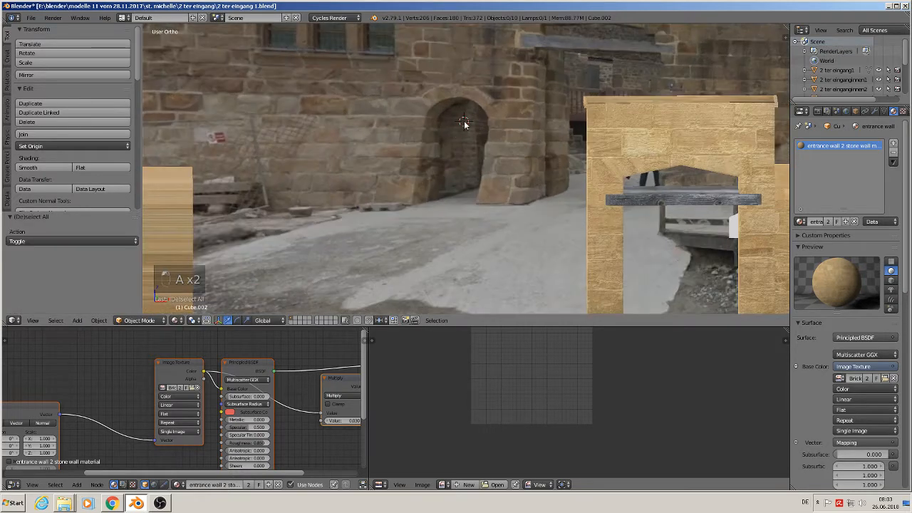
pyautogui.click(78, 320)
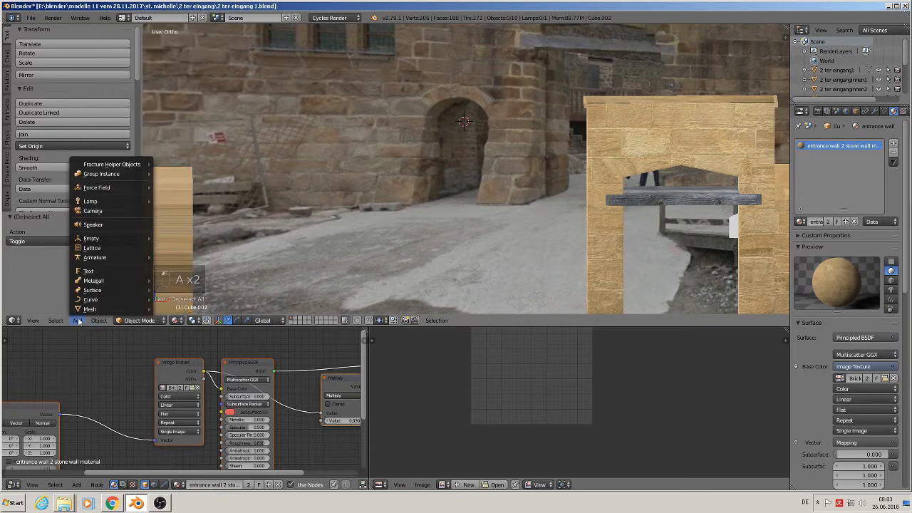
pyautogui.moveTo(87, 310)
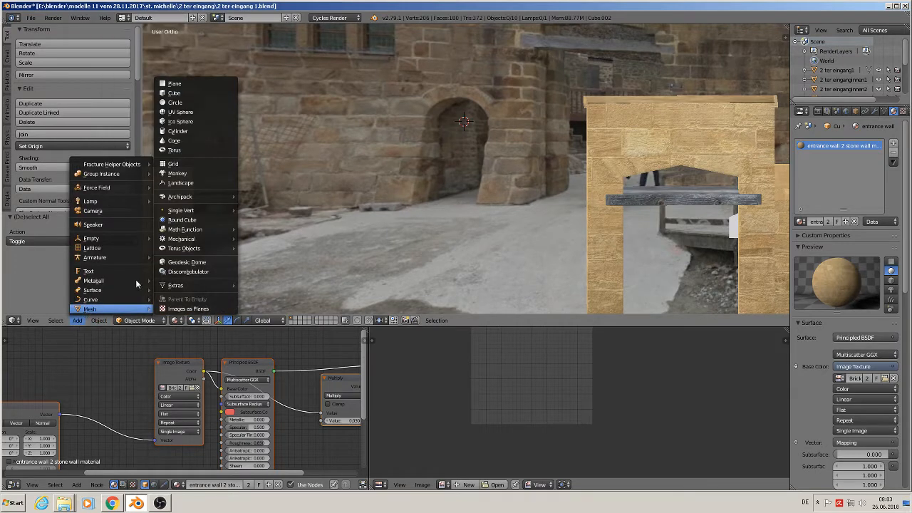
pyautogui.click(174, 102)
pyautogui.write('rx')
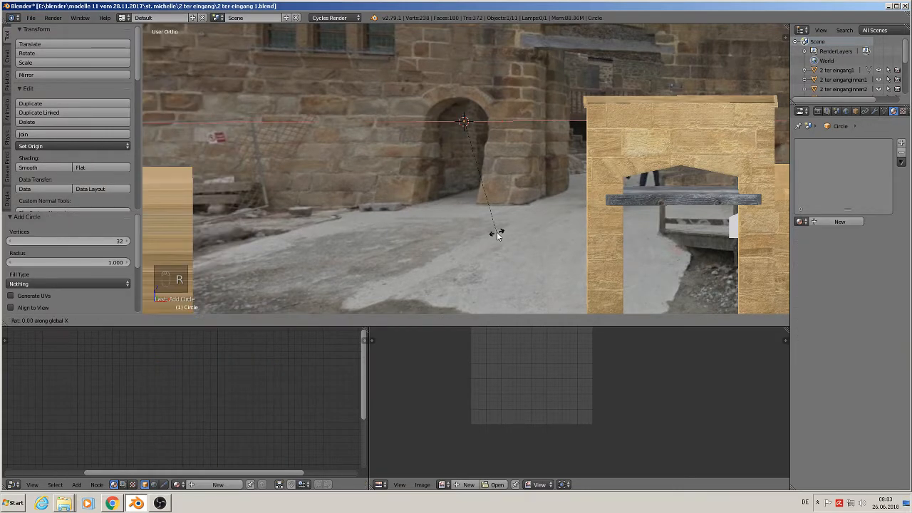
pyautogui.write('90')
pyautogui.press('Return')
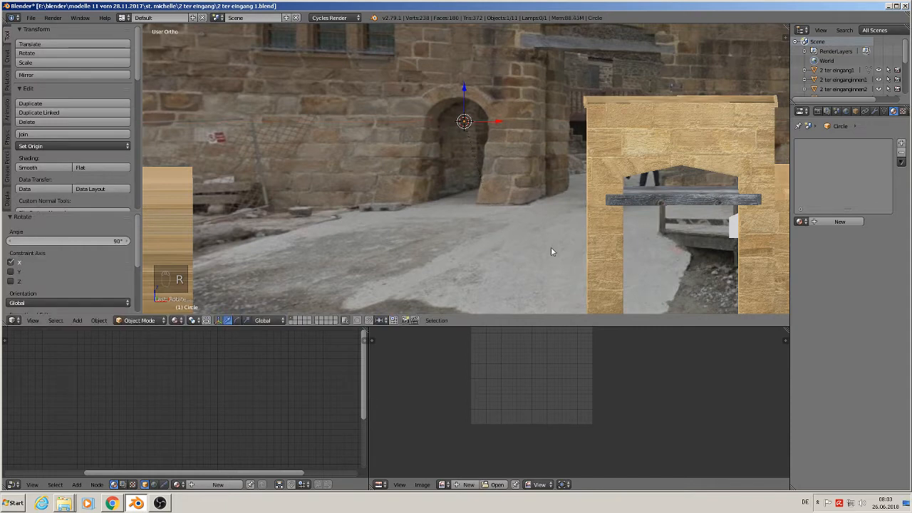
# Step: Scale the circle down to match the width of the small door's arch
pyautogui.press('s')
pyautogui.click(515, 167)
pyautogui.press('s')
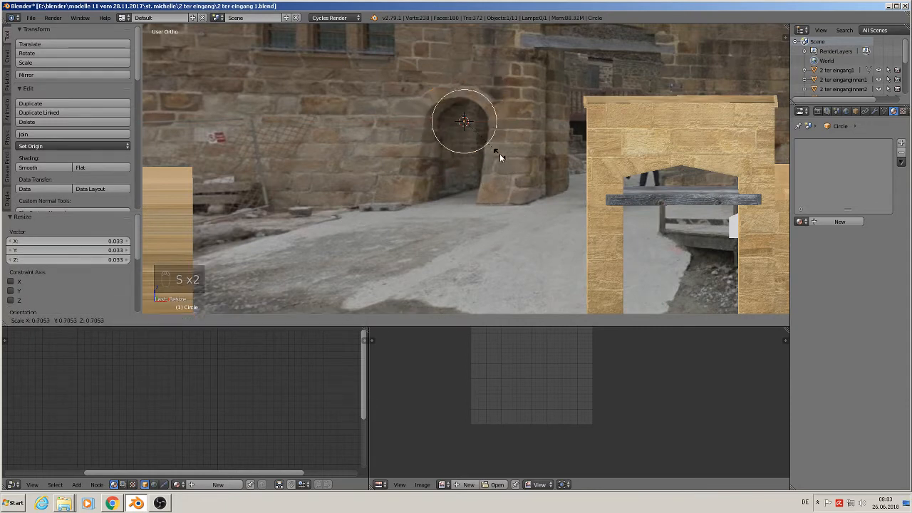
pyautogui.click(503, 156)
# Step: Delete the lower half of the circle's vertices to leave only the arch curve
pyautogui.press('Tab')
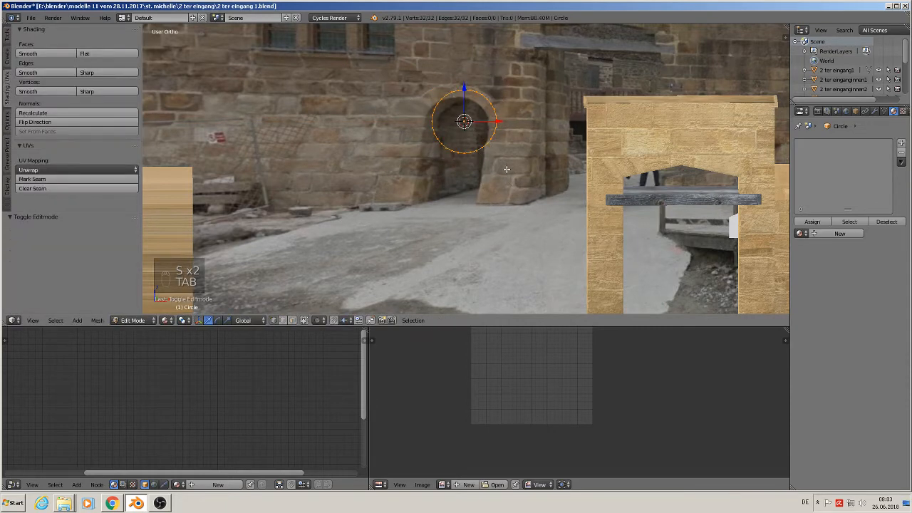
pyautogui.press('a')
pyautogui.press('a')
pyautogui.press('b')
pyautogui.moveTo(518, 184); pyautogui.dragTo(422, 118)
pyautogui.press('x')
pyautogui.click(422, 118)
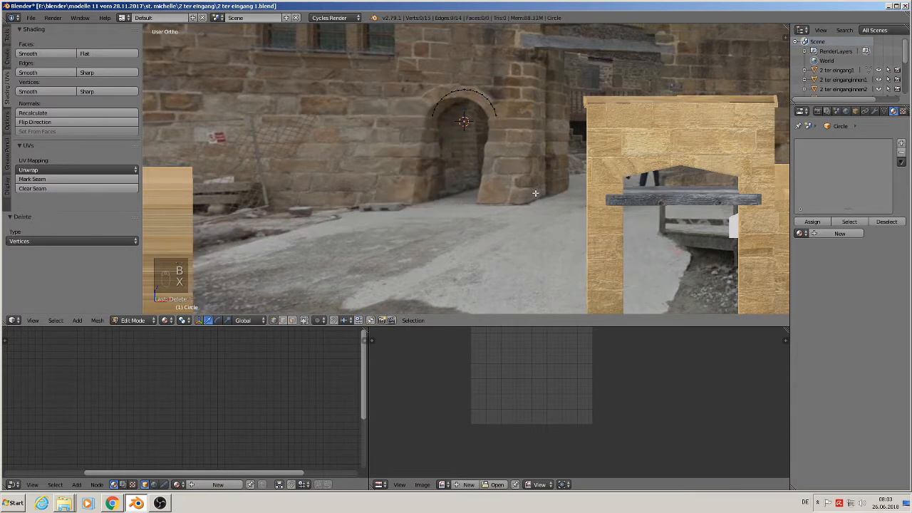
# Step: Flatten the arch curve along Z to match the small door's arch in the photo
pyautogui.press('Tab')
pyautogui.press('s')
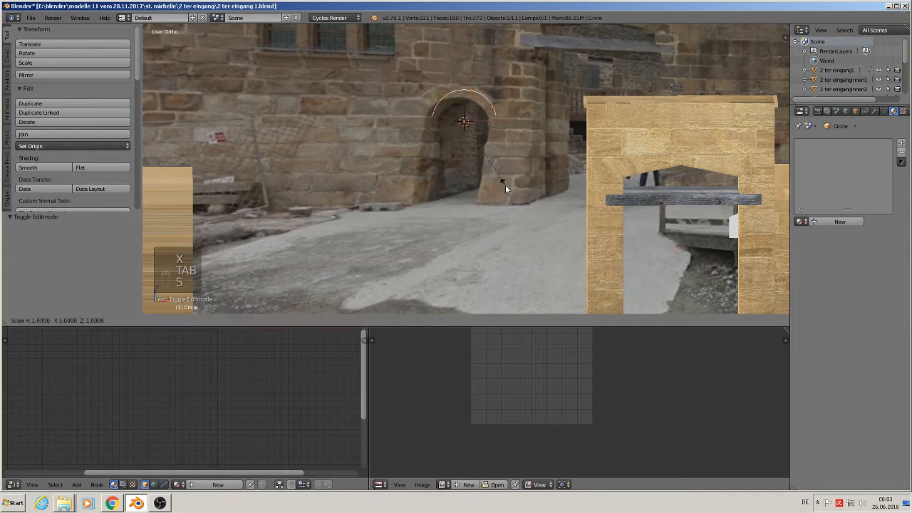
pyautogui.press('z')
pyautogui.click(494, 169)
# Step: Extrude the arch's two end vertices about 0.074 downward and connect them with a bottom edge to close the door outline
pyautogui.press('Tab')
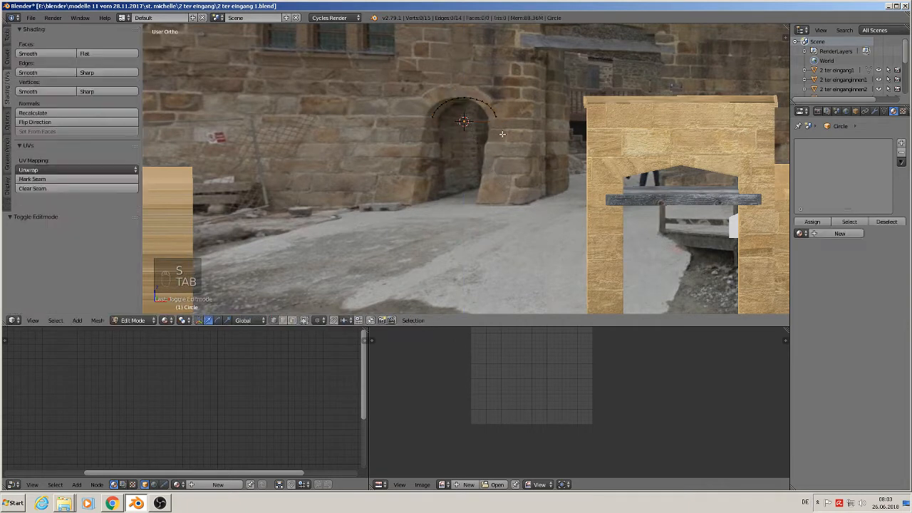
pyautogui.rightClick(496, 117)
pyautogui.keyDown('shift'); pyautogui.rightClick(434, 123); pyautogui.keyUp('shift')
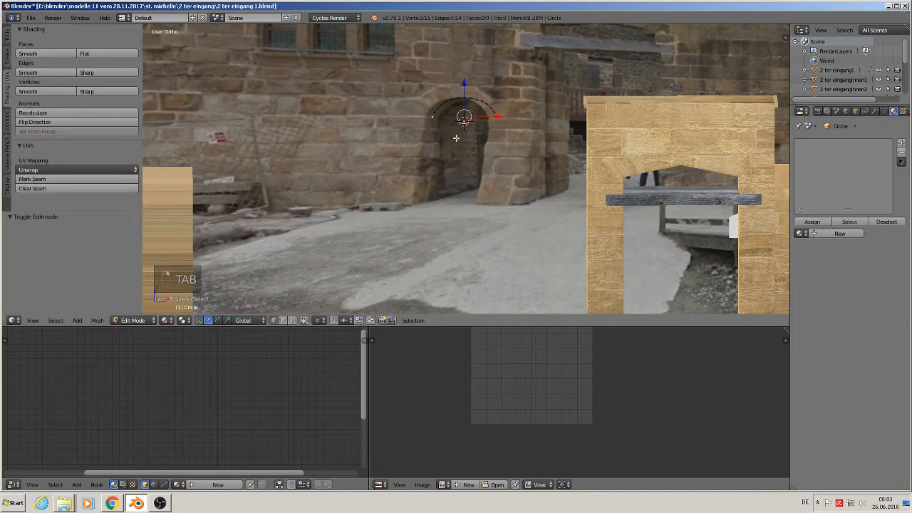
pyautogui.press('e')
pyautogui.moveTo(467, 83); pyautogui.dragTo(472, 192)
pyautogui.press('r')
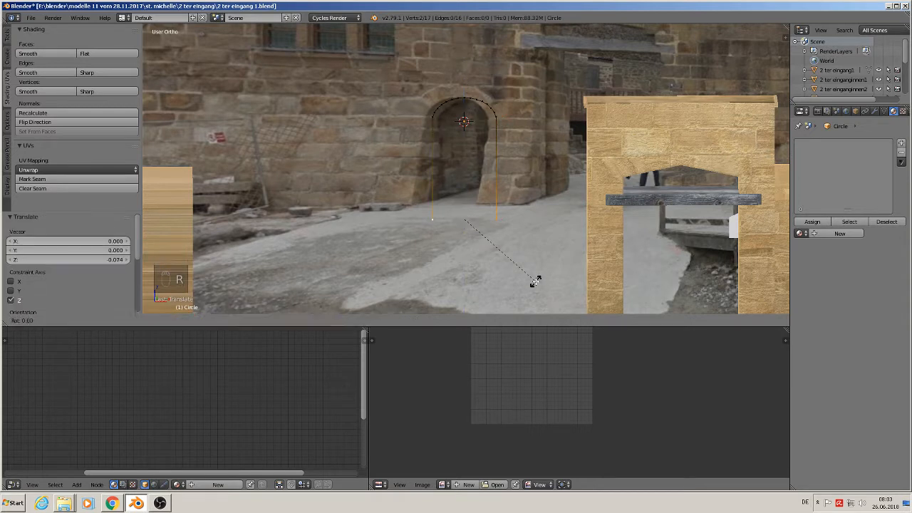
pyautogui.rightClick(534, 280)
pyautogui.press('f')
pyautogui.press('a')
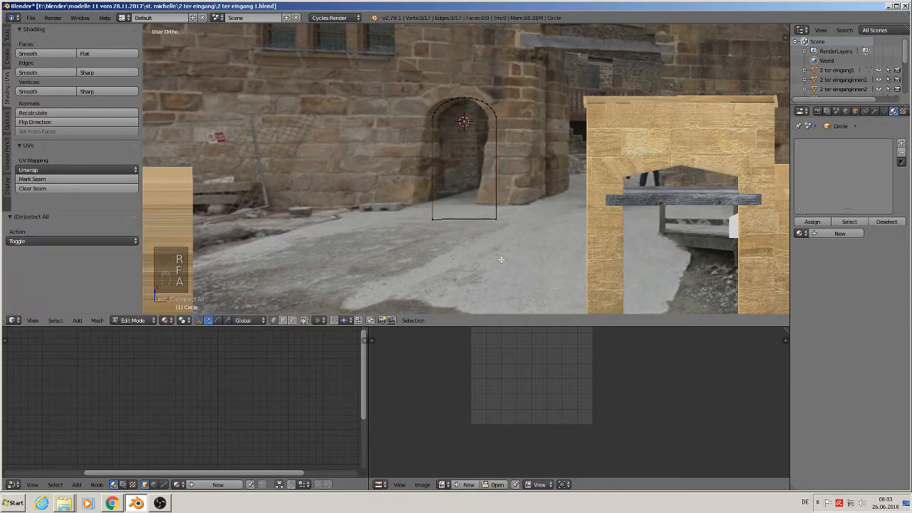
# Step: Fill the door outline with a face and move the door forward along Y, well in front of the photo
pyautogui.press('a')
pyautogui.moveTo(511, 259); pyautogui.dragTo(478, 282, button='middle')
pyautogui.press('f')
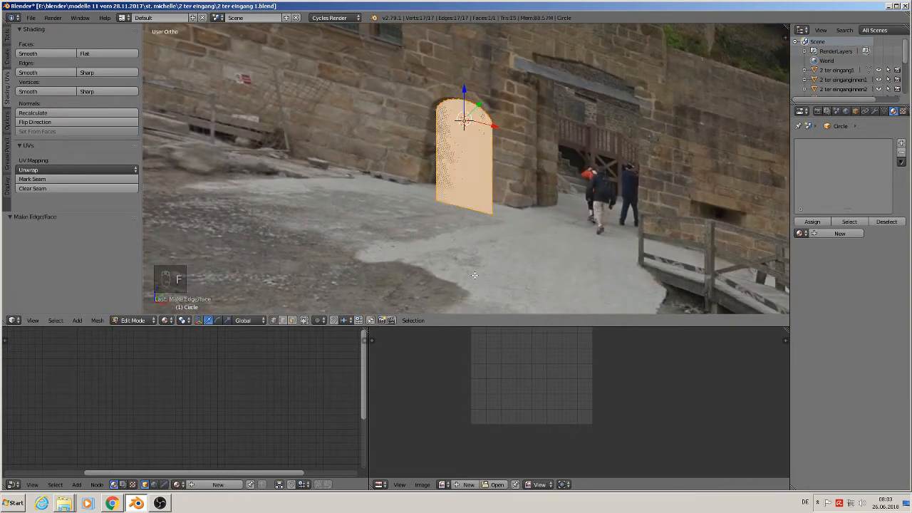
pyautogui.press('Tab')
pyautogui.moveTo(479, 105); pyautogui.dragTo(285, 243)
pyautogui.press('Tab')
# Step: Extrude the arched door face along Y into a solid block
pyautogui.keyDown('shift'); pyautogui.moveTo(339, 266); pyautogui.dragTo(394, 170, button='middle'); pyautogui.keyUp('shift')
pyautogui.press('e')
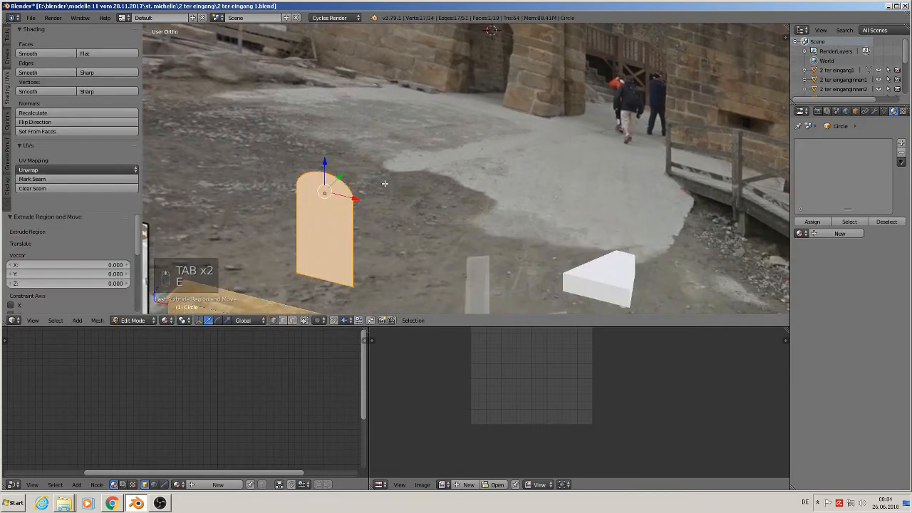
pyautogui.moveTo(339, 177); pyautogui.dragTo(409, 115)
pyautogui.press('Tab')
pyautogui.moveTo(353, 283); pyautogui.dragTo(387, 251, button='middle')
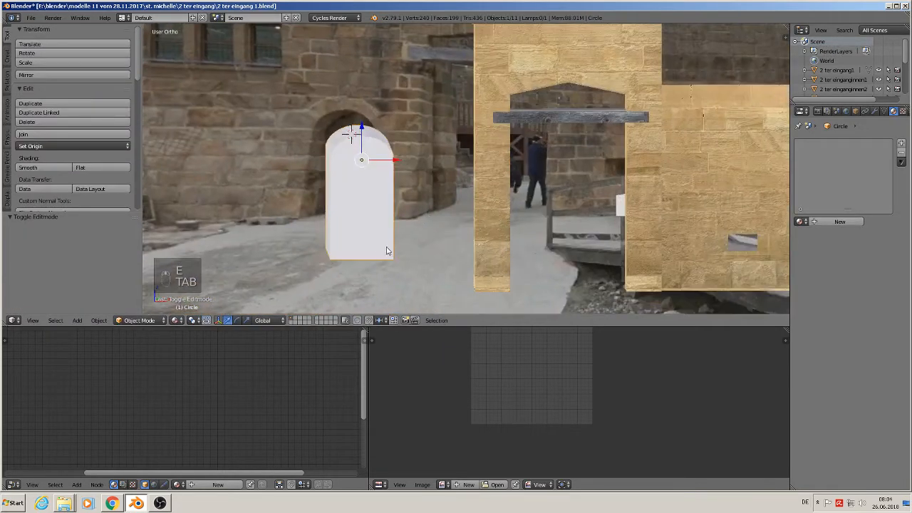
# Step: Apply the door block's rotation and scale and set its origin to its geometry
pyautogui.click(100, 321)
pyautogui.moveTo(136, 248)
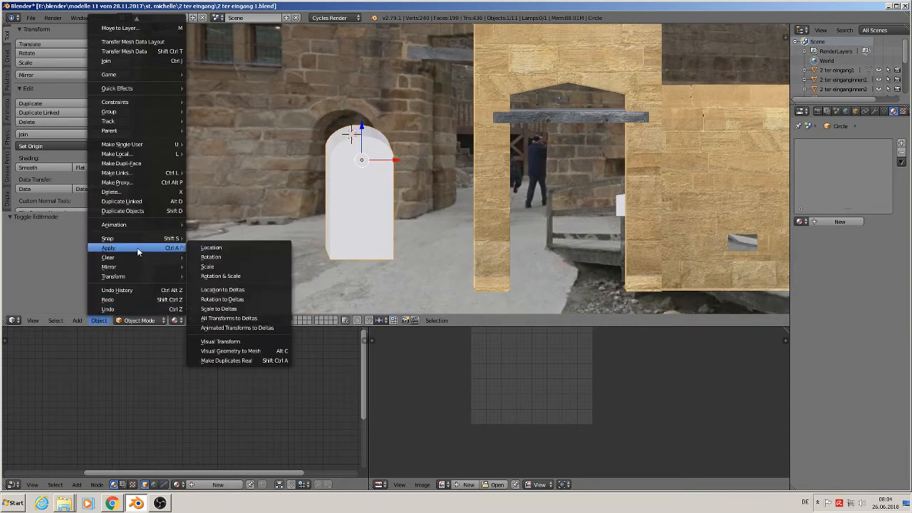
pyautogui.click(226, 277)
pyautogui.click(77, 145)
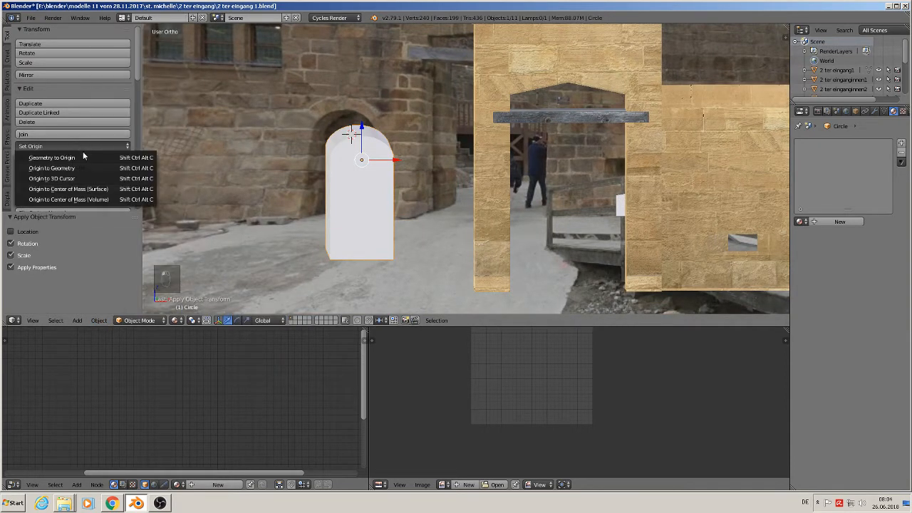
pyautogui.click(80, 161)
# Step: Move the door block -0.258 along X and -0.420 along Y so it passes through the short wall
pyautogui.press('KP_1')
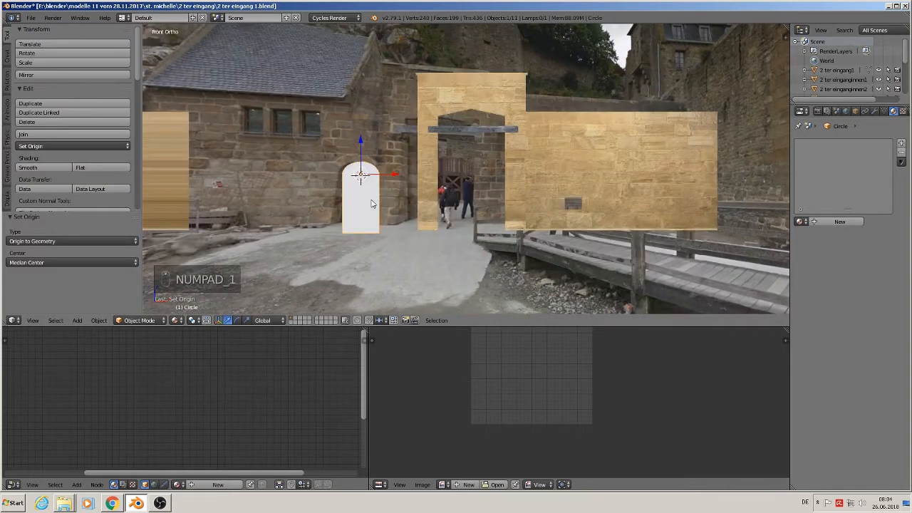
pyautogui.keyDown('shift'); pyautogui.moveTo(261, 185); pyautogui.dragTo(337, 185, button='middle'); pyautogui.keyUp('shift')
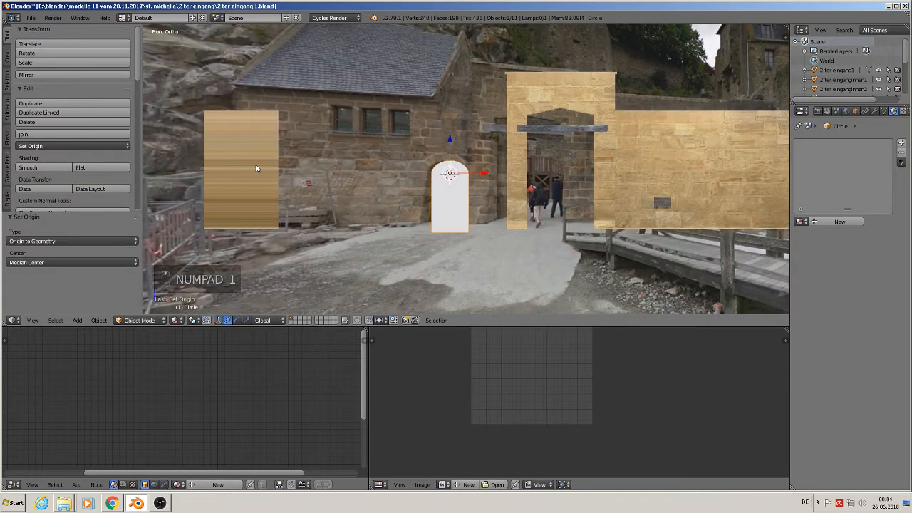
pyautogui.press('g')
pyautogui.press('x')
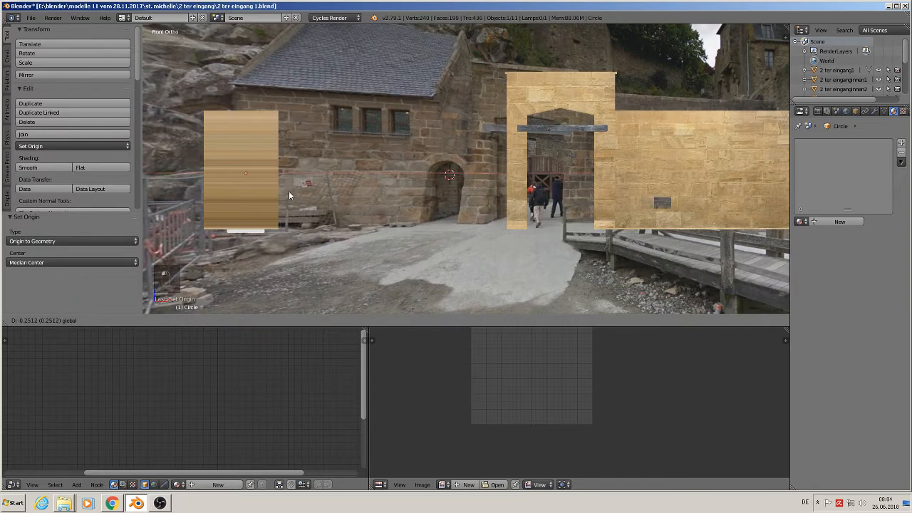
pyautogui.click(284, 192)
pyautogui.moveTo(284, 193); pyautogui.dragTo(469, 164, button='middle')
pyautogui.press('g')
pyautogui.press('y')
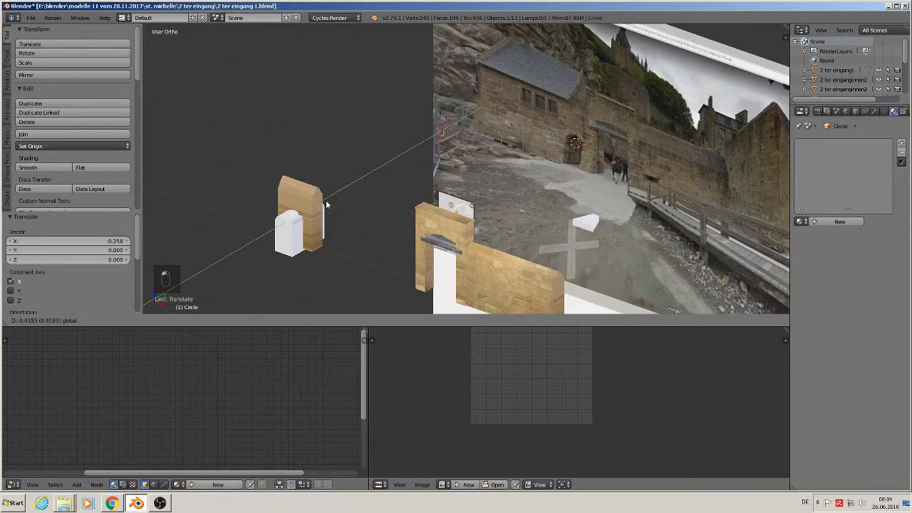
pyautogui.click(325, 200)
# Step: Cut the doorway out of the short wall with a Boolean Difference modifier using the Circle object, and apply it
pyautogui.scroll(4, 330, 261)
pyautogui.scroll(2, 328, 261)
pyautogui.keyDown('shift'); pyautogui.moveTo(316, 258); pyautogui.dragTo(393, 258, button='middle'); pyautogui.keyUp('shift')
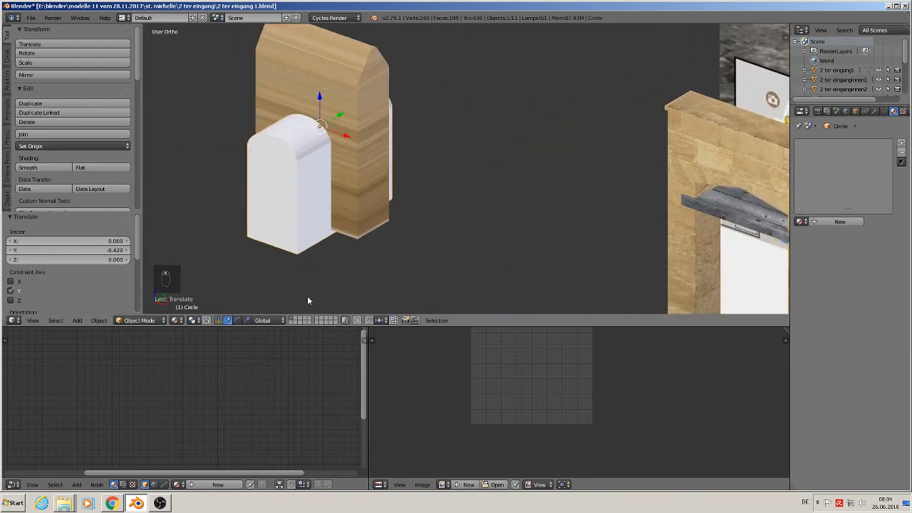
pyautogui.rightClick(371, 74)
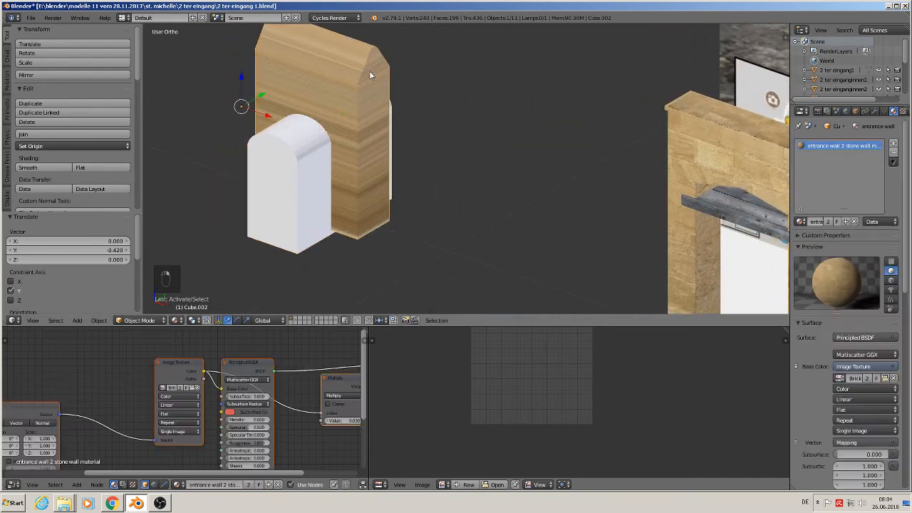
pyautogui.click(875, 111)
pyautogui.click(839, 143)
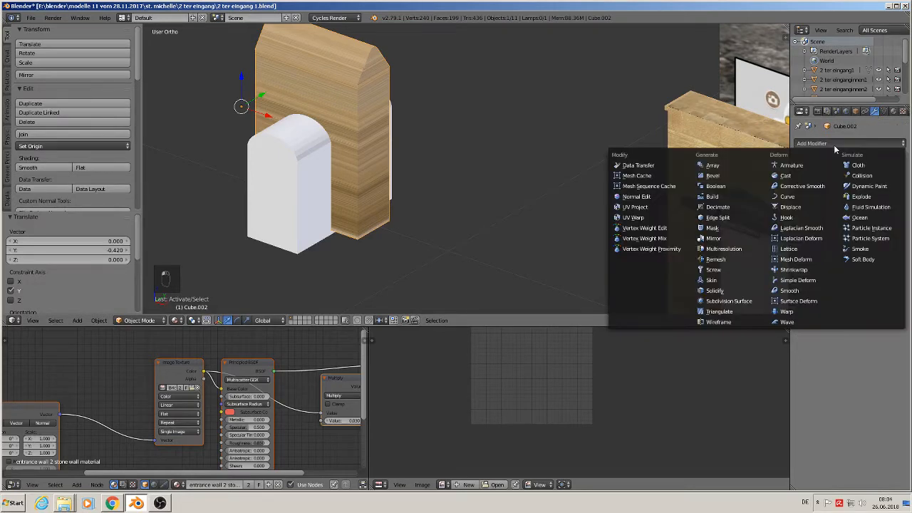
pyautogui.click(760, 188)
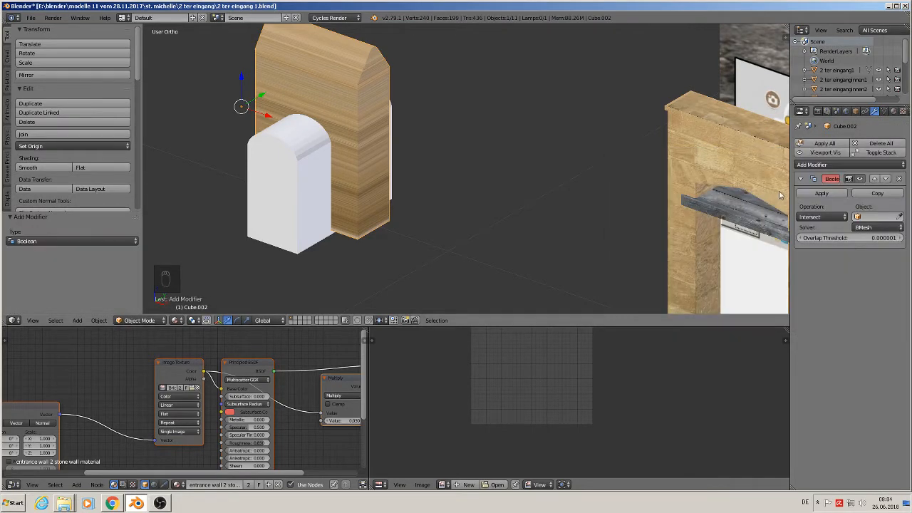
pyautogui.click(883, 218)
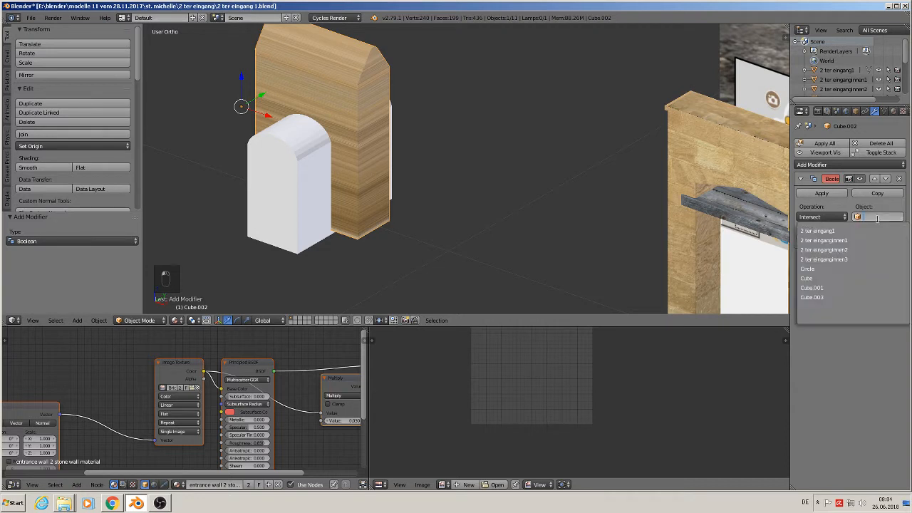
pyautogui.click(840, 275)
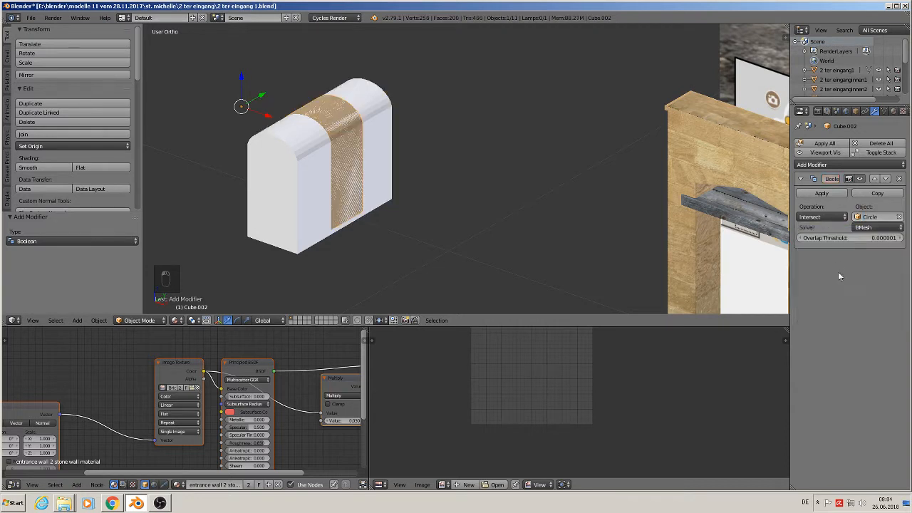
pyautogui.click(823, 217)
pyautogui.click(825, 184)
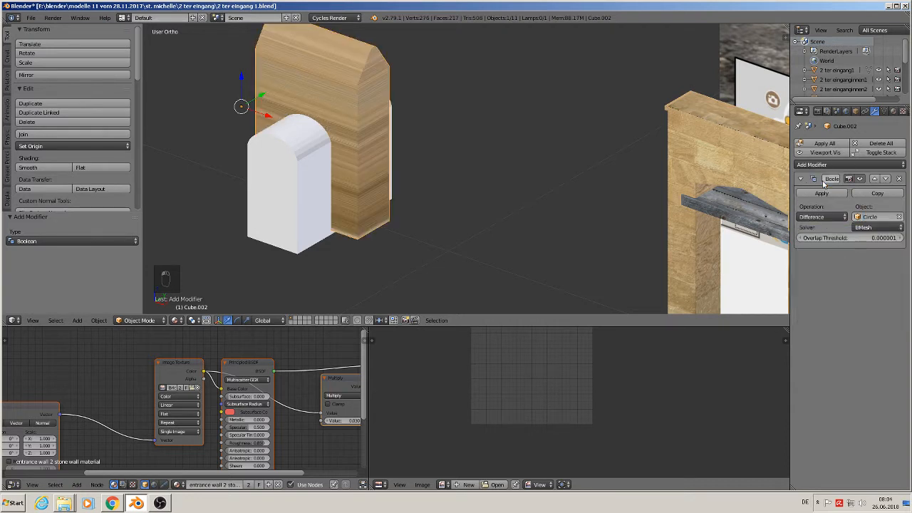
pyautogui.click(830, 194)
# Step: Move the arched cutter block 0.184 along X out of the wall and send it to the second layer
pyautogui.rightClick(295, 167)
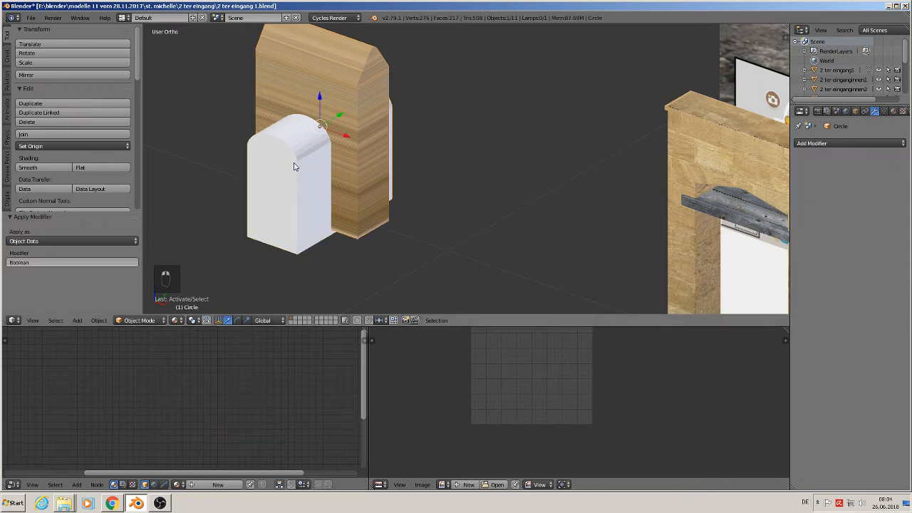
pyautogui.moveTo(342, 139); pyautogui.dragTo(556, 211)
pyautogui.press('KP_0')
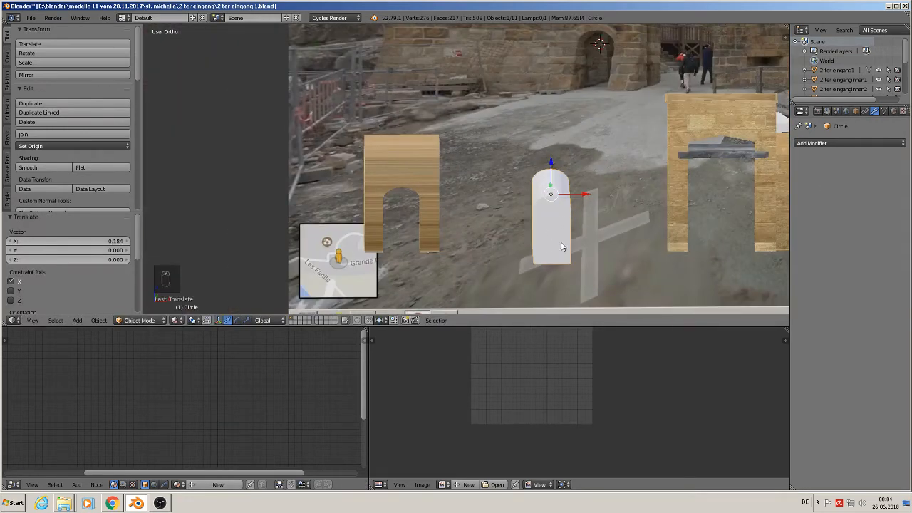
pyautogui.press('m')
pyautogui.click(633, 212)
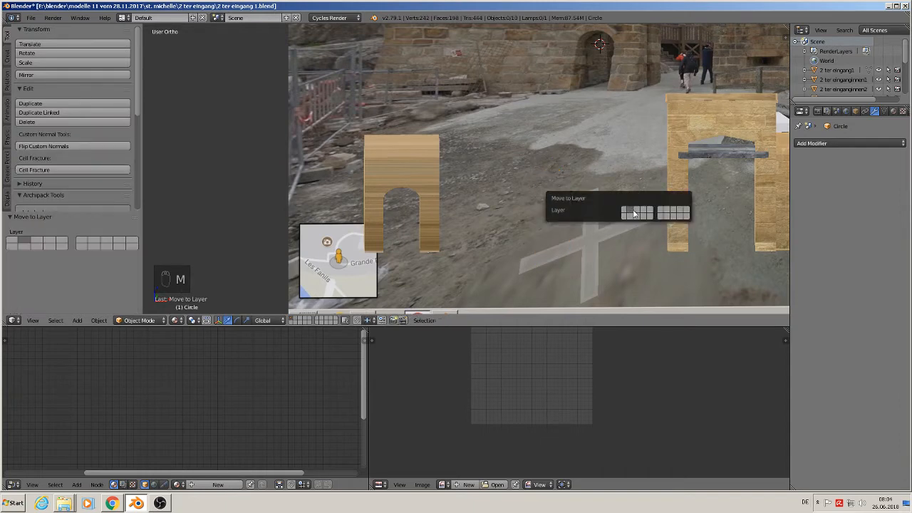
# Step: Send the white wedge-shaped block near the photo to the second layer
pyautogui.scroll(-3, 723, 126)
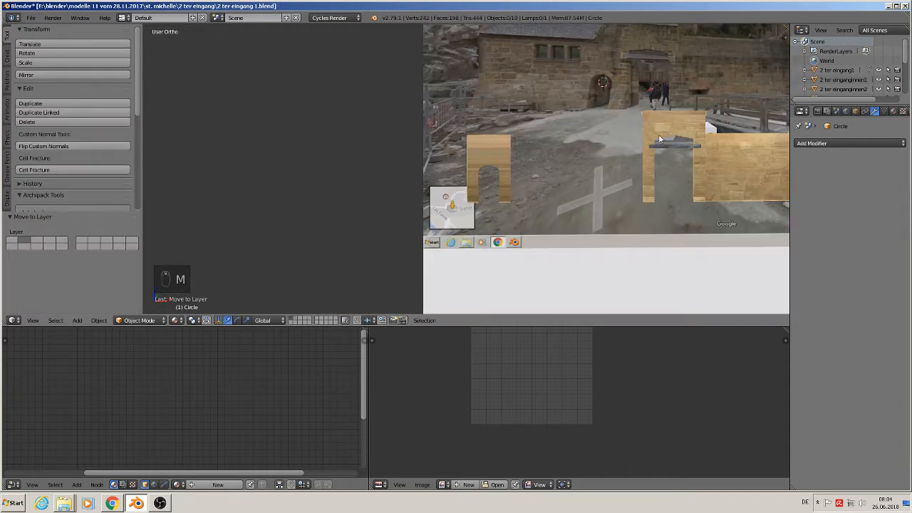
pyautogui.moveTo(723, 126); pyautogui.dragTo(488, 93, button='middle')
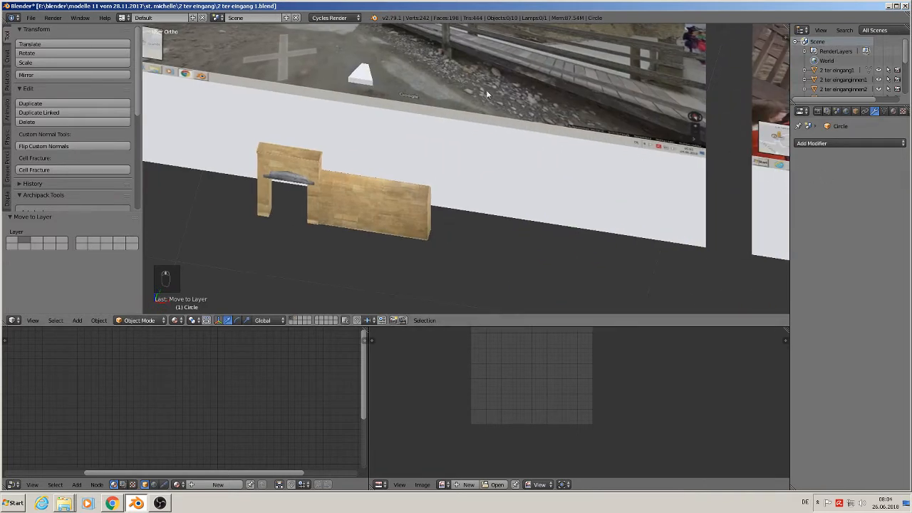
pyautogui.click(373, 79)
pyautogui.press('m')
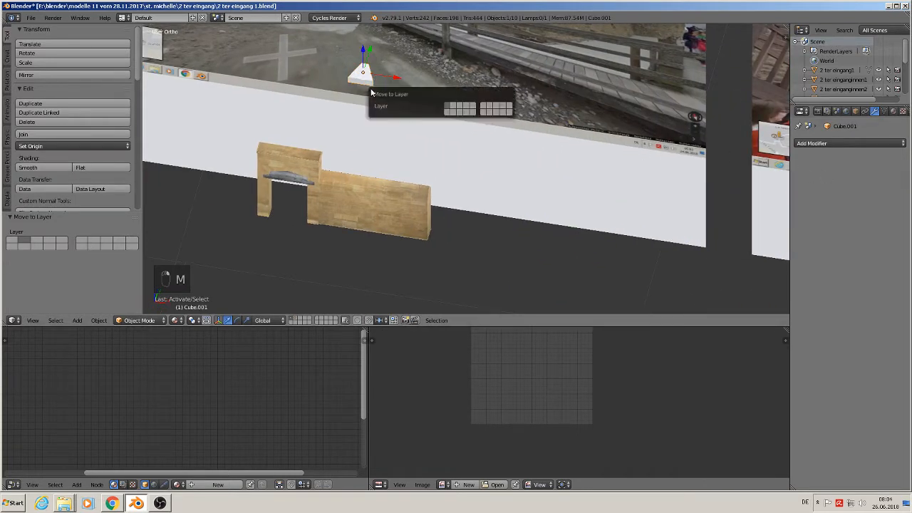
pyautogui.click(454, 106)
# Step: Mark a UV seam around the outline of the short wall's front face, including the arched opening
pyautogui.scroll(-1, 303, 219)
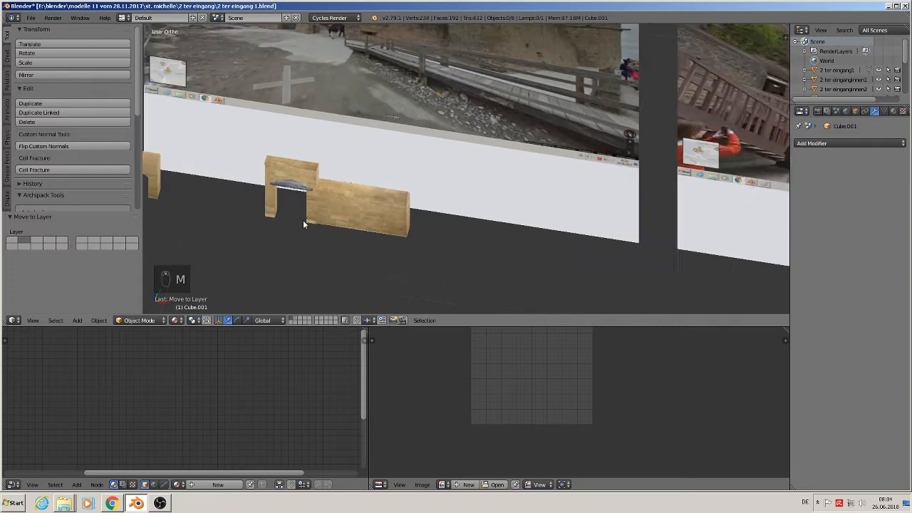
pyautogui.keyDown('shift'); pyautogui.moveTo(270, 219); pyautogui.dragTo(444, 159, button='middle'); pyautogui.keyUp('shift')
pyautogui.scroll(3, 500, 209)
pyautogui.scroll(2, 416, 151)
pyautogui.keyDown('shift'); pyautogui.moveTo(353, 139); pyautogui.dragTo(520, 154, button='middle'); pyautogui.keyUp('shift')
pyautogui.rightClick(399, 139)
pyautogui.press('Tab')
pyautogui.scroll(5, 421, 121)
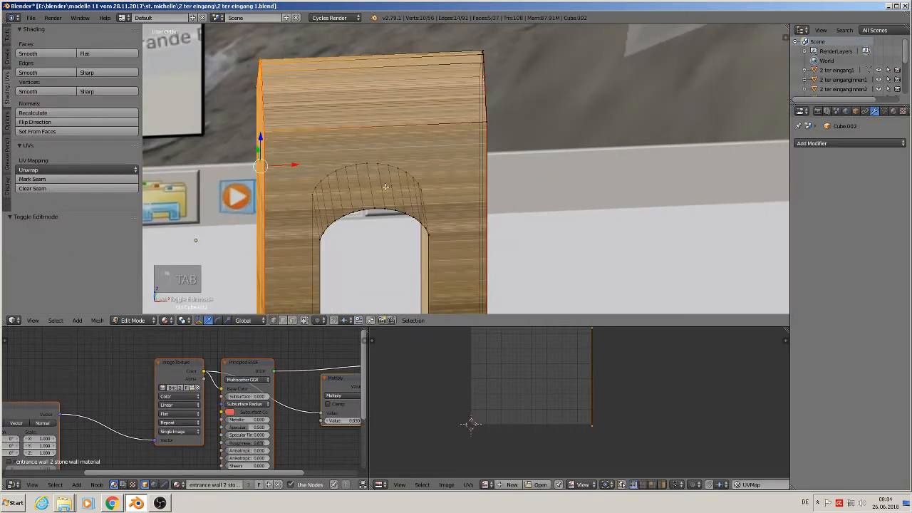
pyautogui.scroll(1, 401, 127)
pyautogui.rightClick(406, 147)
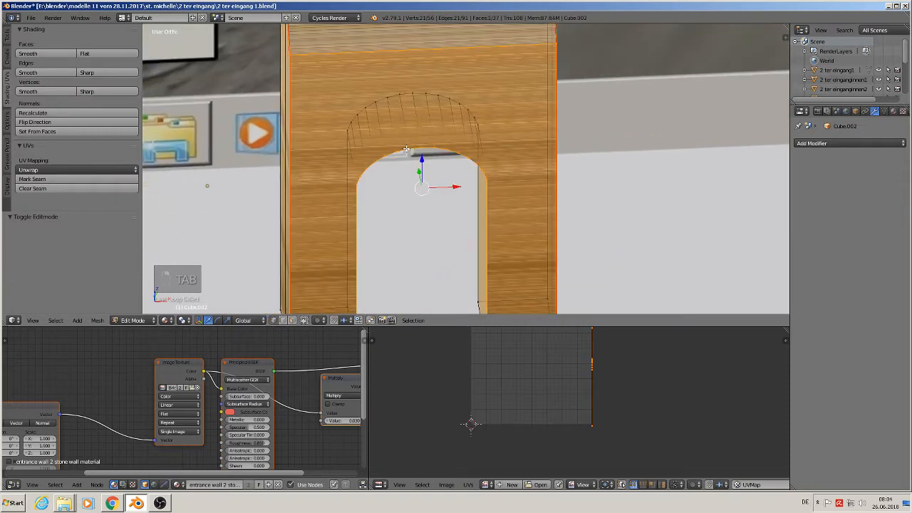
pyautogui.scroll(-2, 383, 165)
pyautogui.moveTo(296, 213); pyautogui.dragTo(343, 165, button='middle')
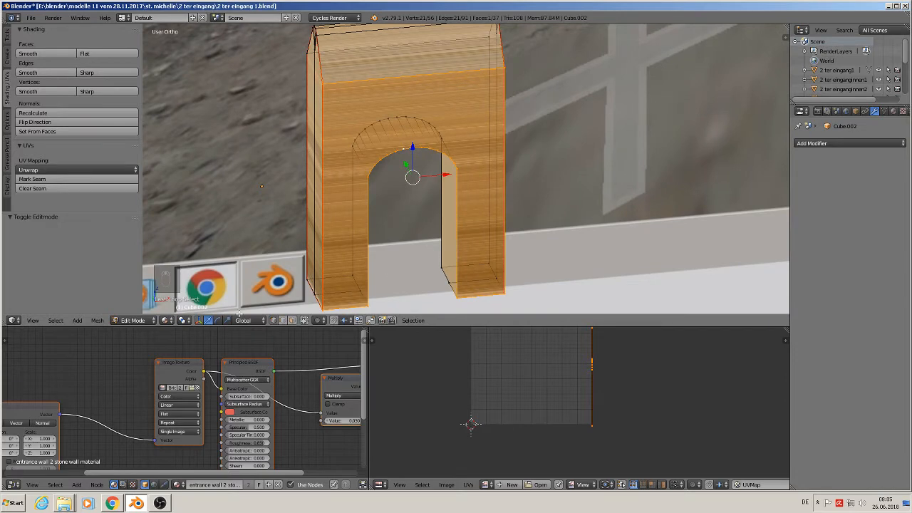
pyautogui.click(51, 180)
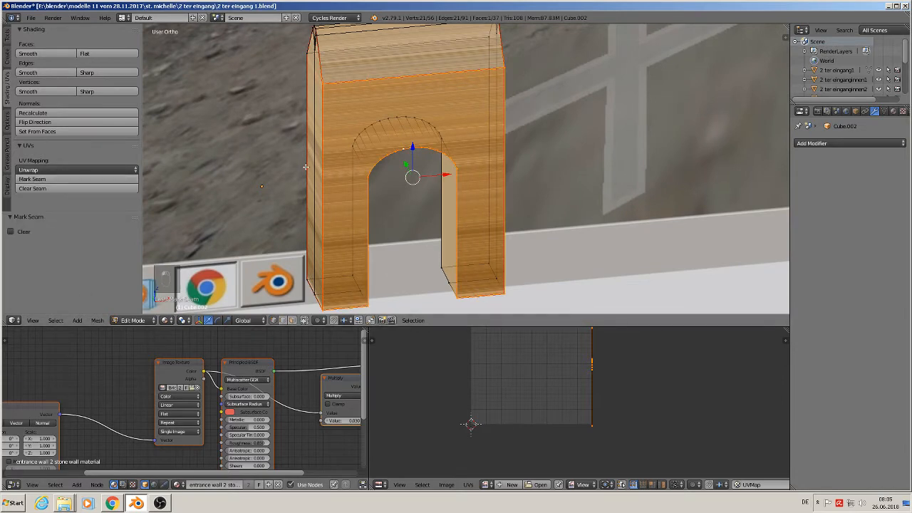
pyautogui.moveTo(308, 168); pyautogui.dragTo(460, 164, button='middle')
pyautogui.rightClick(353, 158)
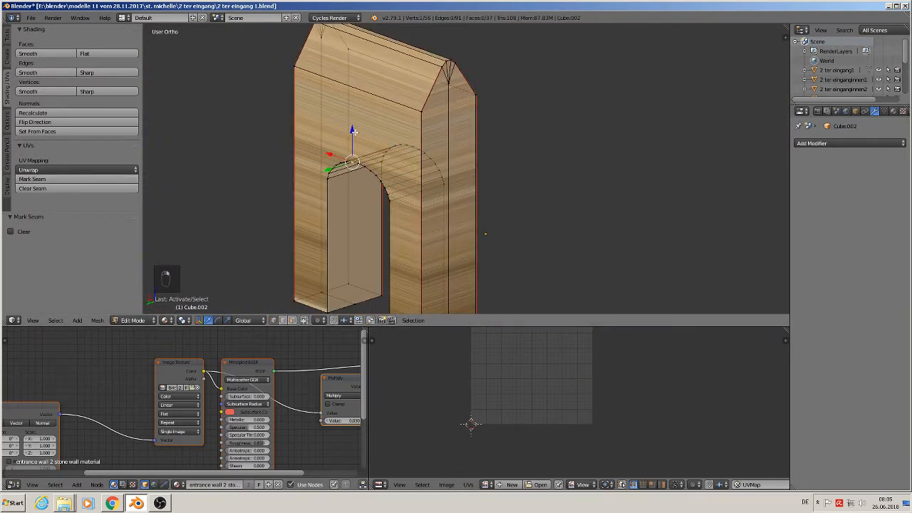
pyautogui.click(293, 321)
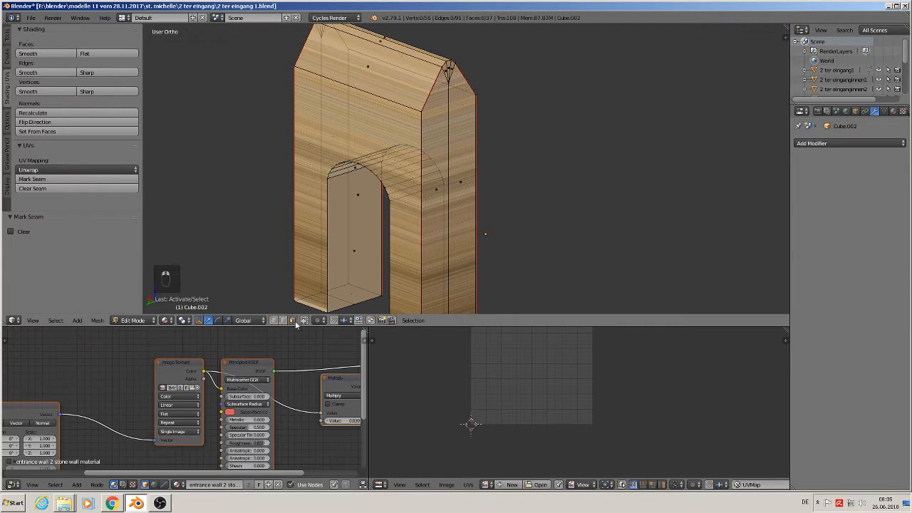
pyautogui.rightClick(348, 133)
pyautogui.rightClick(369, 140)
pyautogui.rightClick(355, 138)
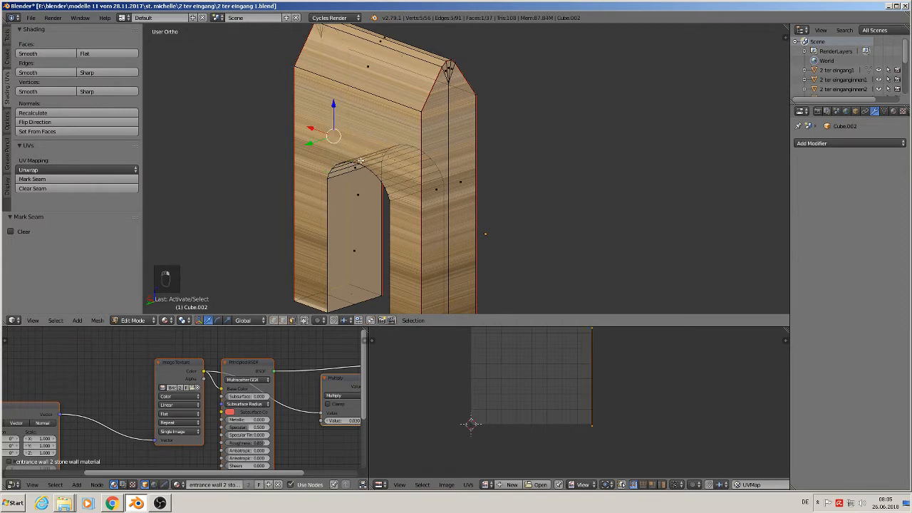
pyautogui.rightClick(357, 139)
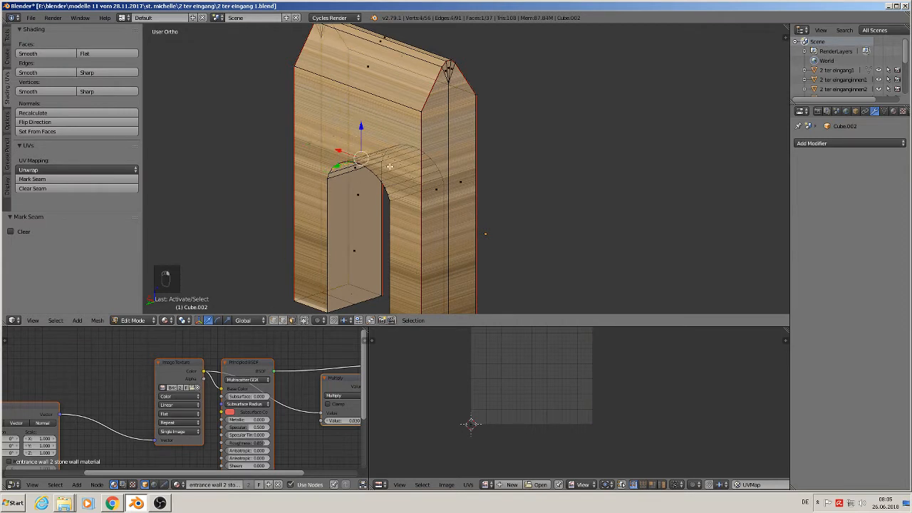
# Step: Mark a UV seam around the outline of the short wall's opposite face, including its arch, and clear the selection
pyautogui.moveTo(391, 167); pyautogui.dragTo(401, 173, button='middle')
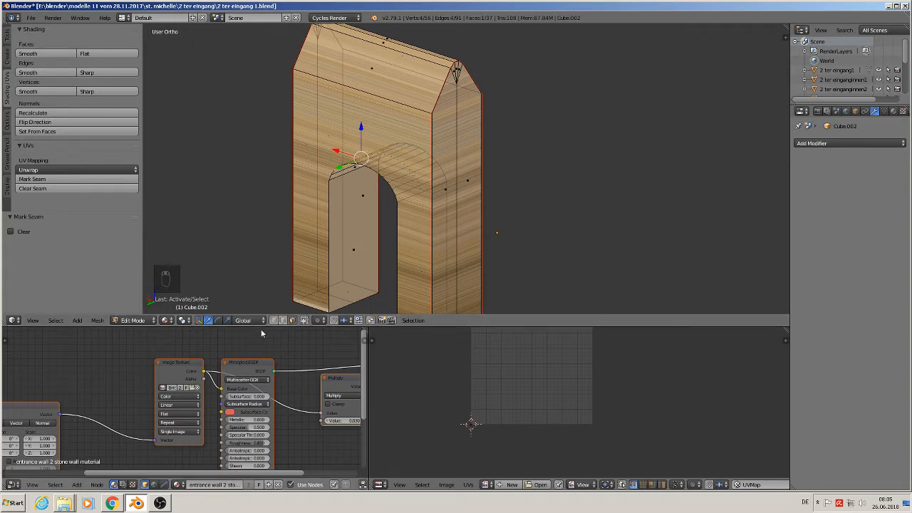
pyautogui.click(275, 321)
pyautogui.keyDown('alt'); pyautogui.rightClick(340, 167); pyautogui.keyUp('alt')
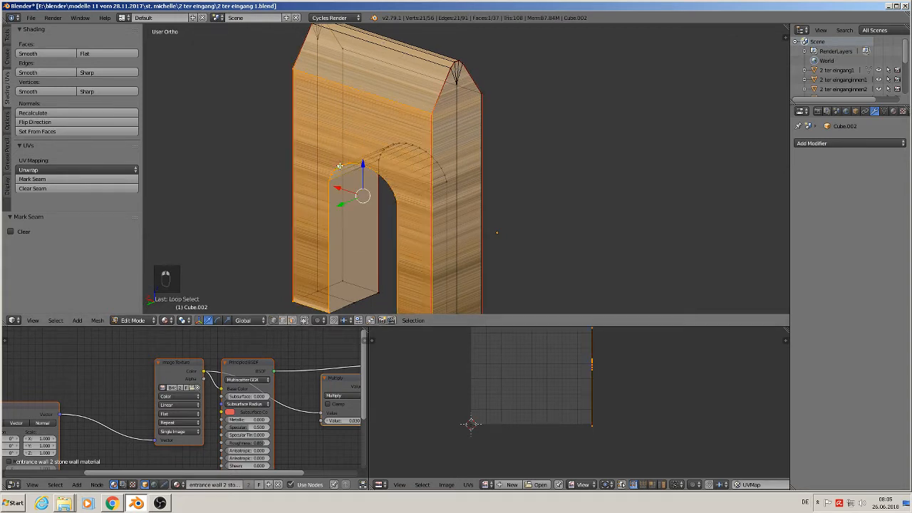
pyautogui.click(43, 179)
pyautogui.press('a')
# Step: Try to fill a face between the four corner points of the arched opening's inner side
pyautogui.moveTo(496, 151); pyautogui.dragTo(306, 155, button='middle')
pyautogui.scroll(-3, 342, 152)
pyautogui.scroll(5, 312, 227)
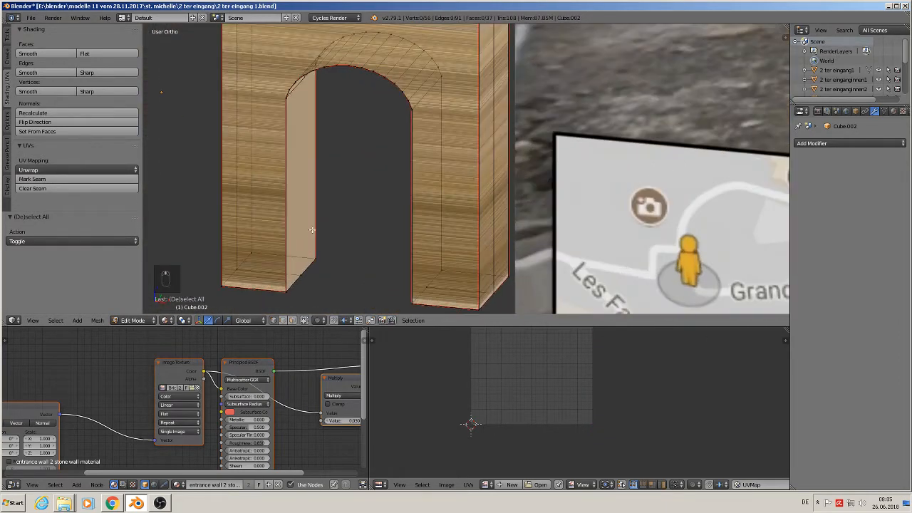
pyautogui.rightClick(301, 274)
pyautogui.moveTo(271, 269); pyautogui.dragTo(257, 243, button='middle')
pyautogui.keyDown('shift'); pyautogui.rightClick(281, 266); pyautogui.keyUp('shift')
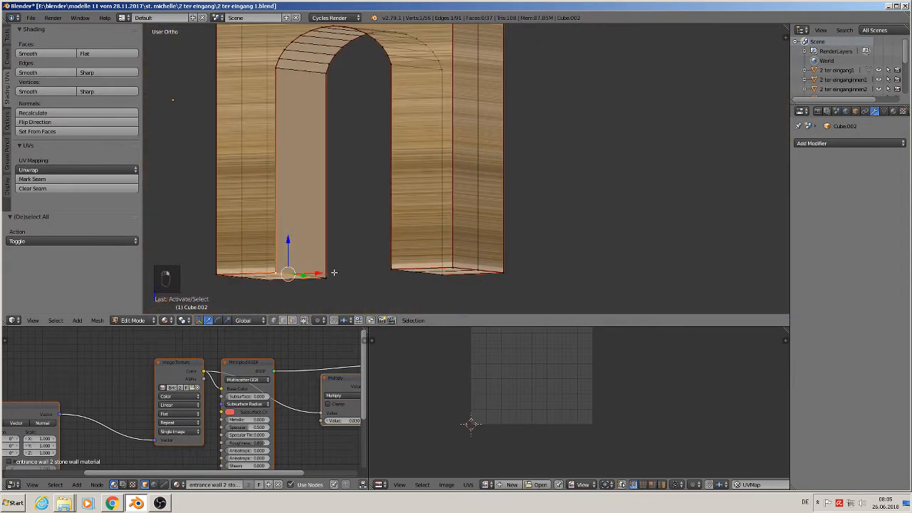
pyautogui.keyDown('shift'); pyautogui.rightClick(334, 272); pyautogui.keyUp('shift')
pyautogui.keyDown('shift'); pyautogui.rightClick(326, 72); pyautogui.keyUp('shift')
pyautogui.keyDown('shift'); pyautogui.rightClick(281, 66); pyautogui.keyUp('shift')
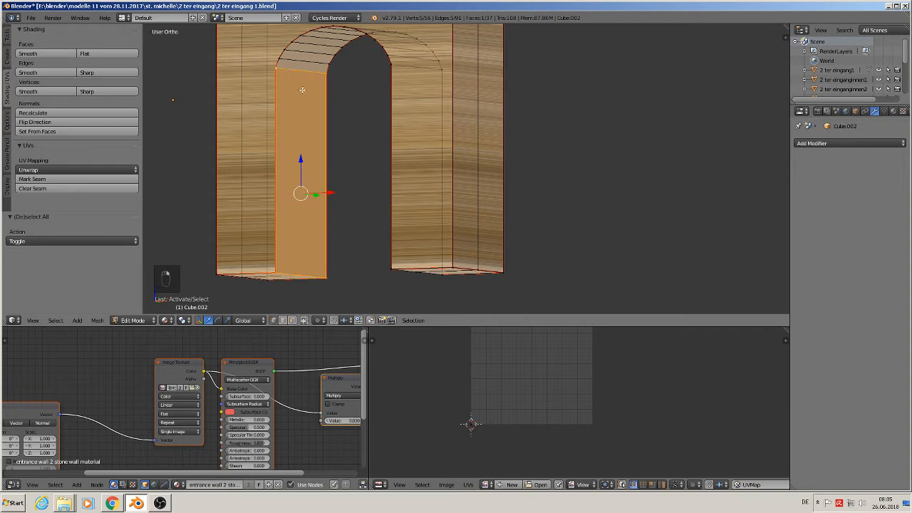
pyautogui.press('f')
# Step: Select all the faces lining the inside of the arched opening, both sides and the curved part, and unwrap them
pyautogui.click(294, 321)
pyautogui.moveTo(323, 202); pyautogui.dragTo(342, 175, button='middle')
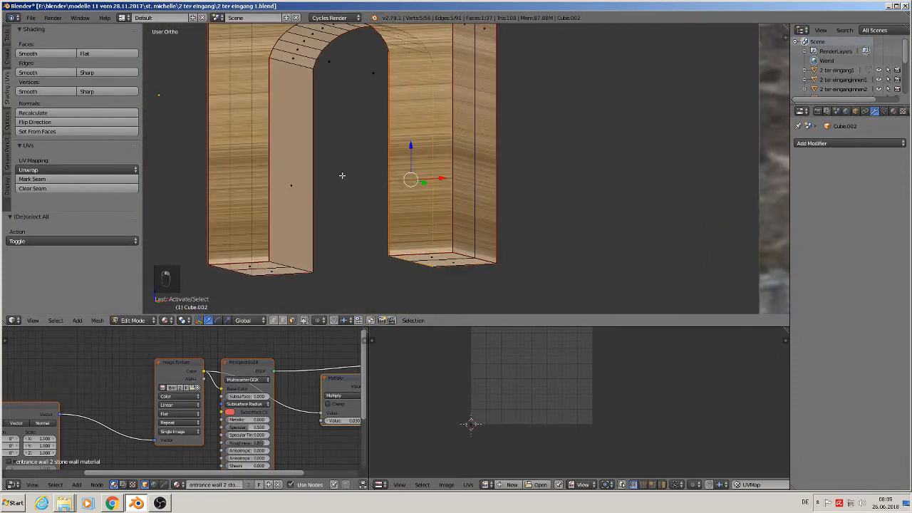
pyautogui.keyDown('alt'); pyautogui.rightClick(298, 63); pyautogui.keyUp('alt')
pyautogui.rightClick(298, 179)
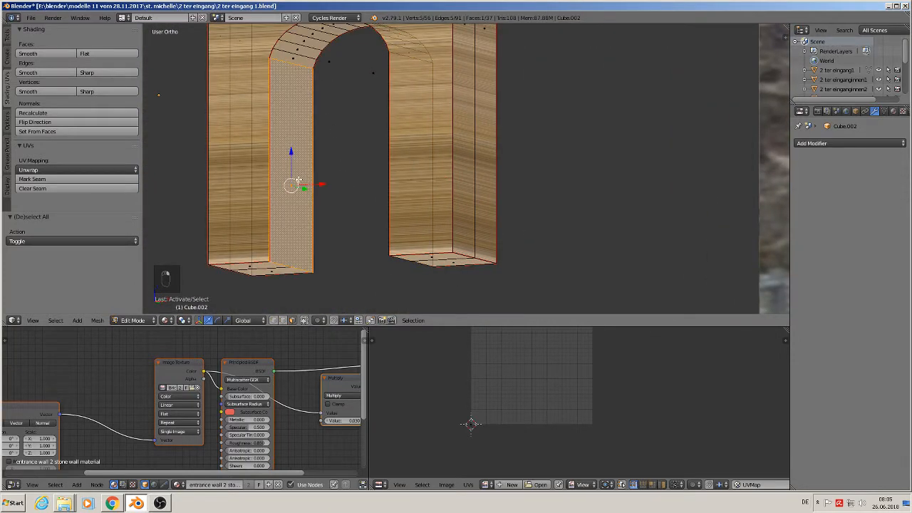
pyautogui.keyDown('alt'); pyautogui.keyDown('shift'); pyautogui.rightClick(303, 52); pyautogui.keyUp('shift'); pyautogui.keyUp('alt')
pyautogui.moveTo(303, 52); pyautogui.dragTo(405, 127, button='middle')
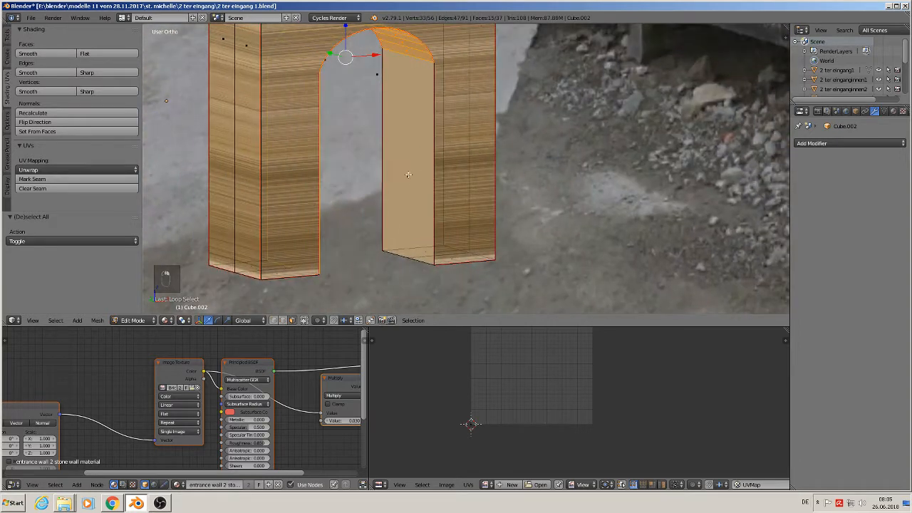
pyautogui.keyDown('shift'); pyautogui.rightClick(404, 175); pyautogui.keyUp('shift')
pyautogui.press('u')
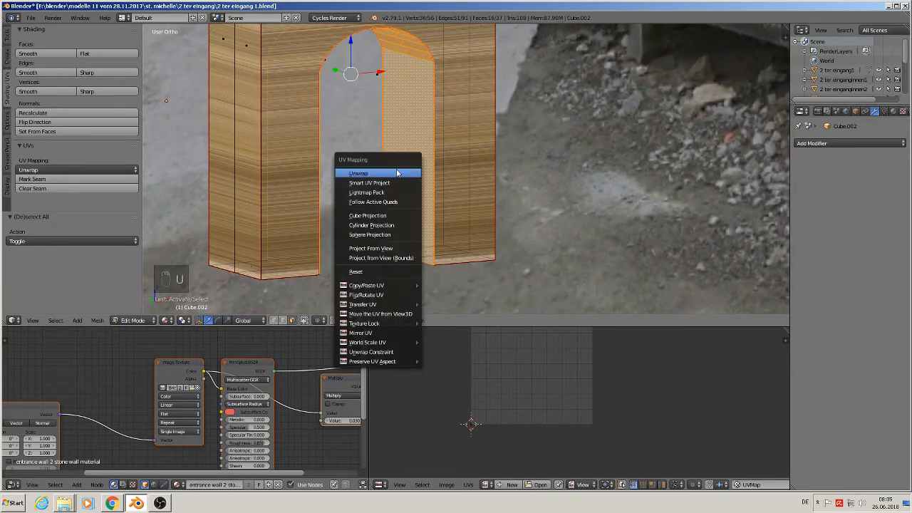
pyautogui.click(398, 173)
pyautogui.press('Tab')
pyautogui.keyDown('shift'); pyautogui.moveTo(411, 143); pyautogui.dragTo(413, 248, button='middle'); pyautogui.keyUp('shift')
pyautogui.press('Tab')
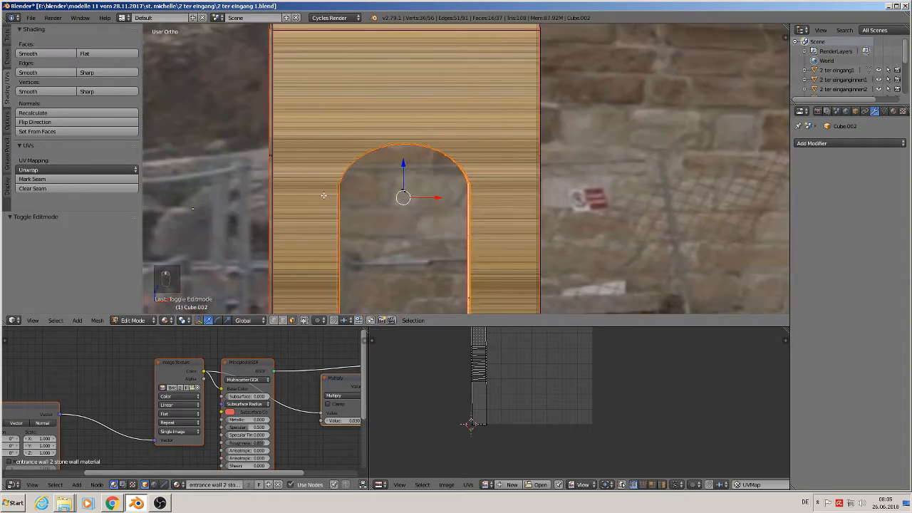
# Step: Project the UVs of the short wall's front face, the one with the arched opening, from the front view
pyautogui.press('a')
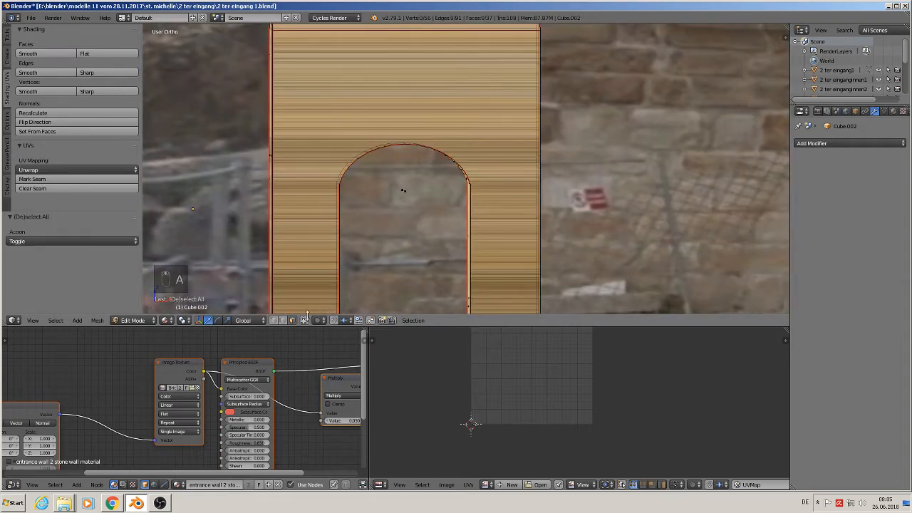
pyautogui.keyDown('alt'); pyautogui.rightClick(367, 143); pyautogui.keyUp('alt')
pyautogui.keyDown('alt'); pyautogui.rightClick(374, 149); pyautogui.keyUp('alt')
pyautogui.scroll(-3, 380, 190)
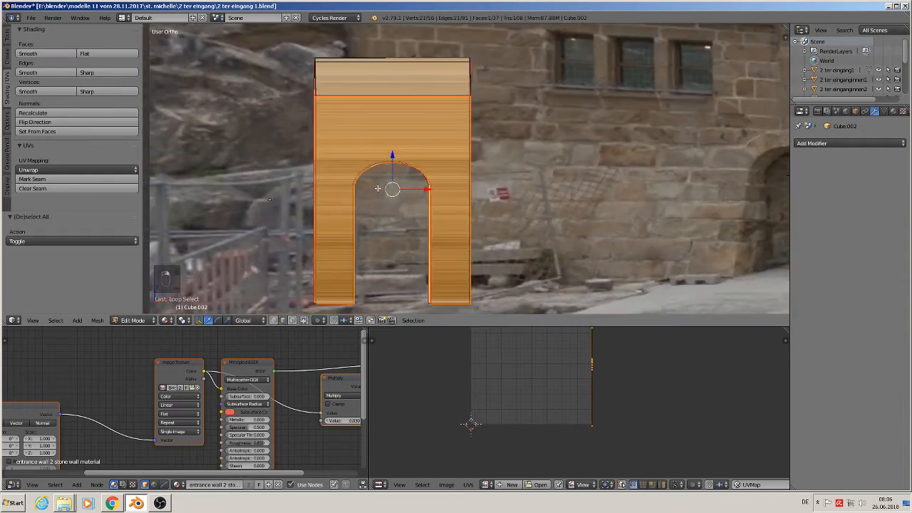
pyautogui.moveTo(380, 189); pyautogui.dragTo(345, 195, button='middle')
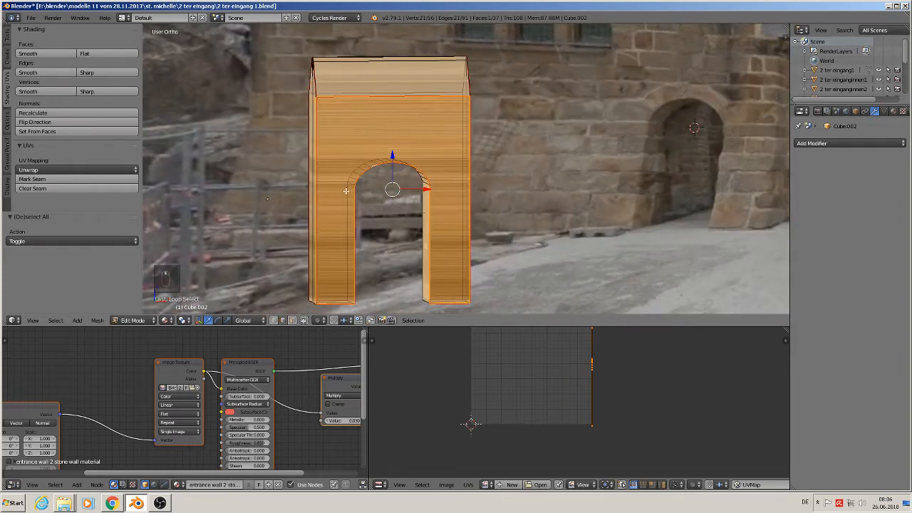
pyautogui.press('KP_1')
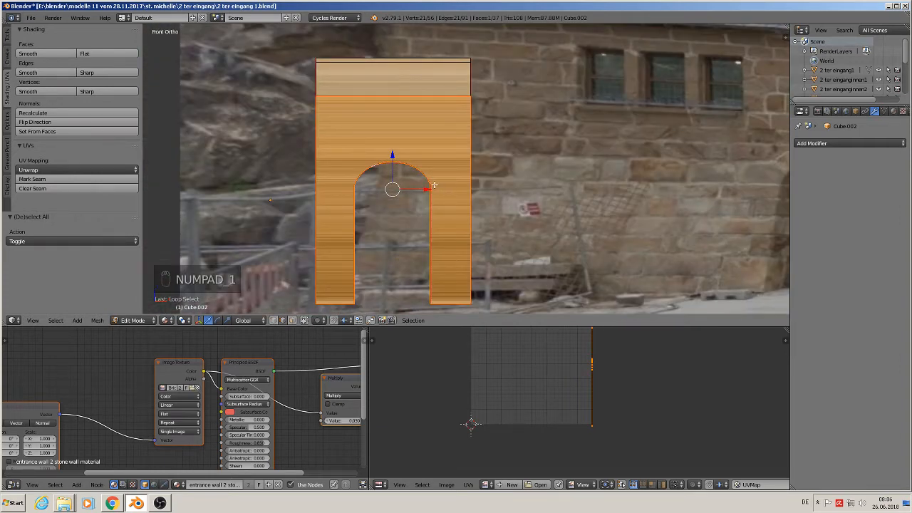
pyautogui.press('u')
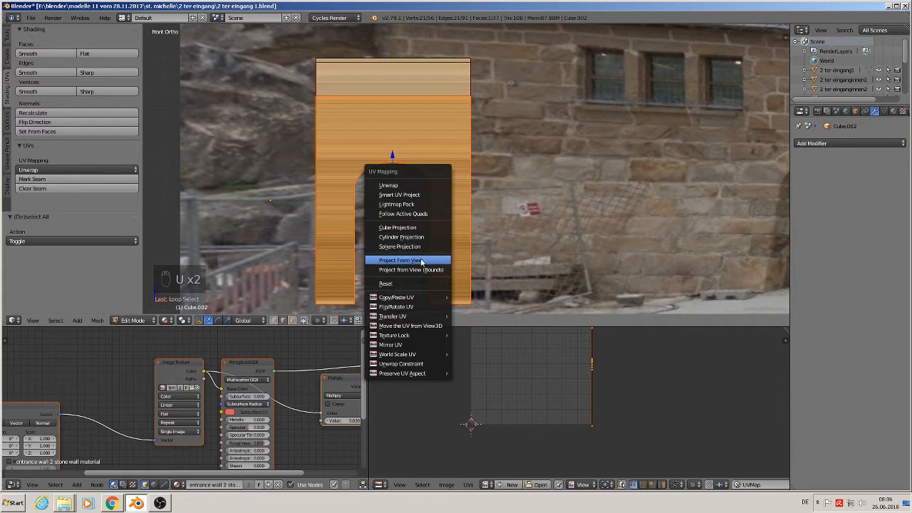
pyautogui.click(421, 261)
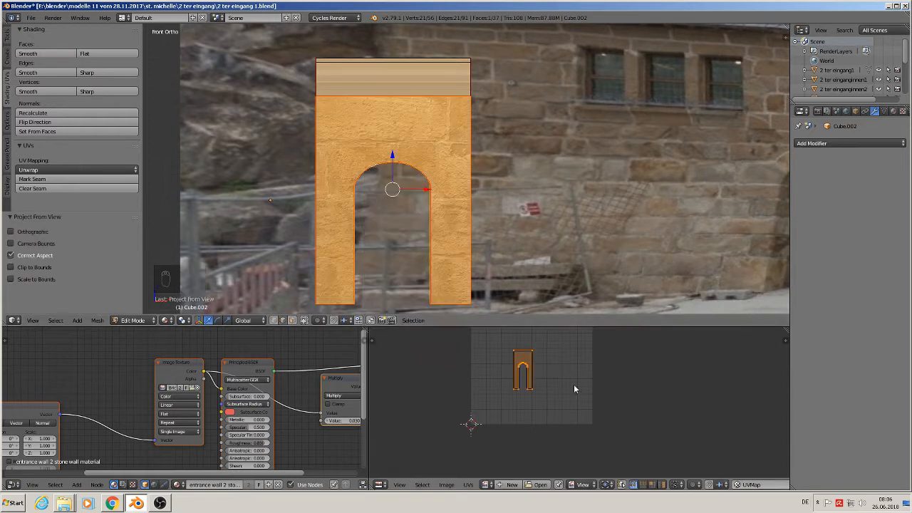
# Step: Scale the front face's UV island up by about 2.57 and compare the stone texture in object mode
pyautogui.press('s')
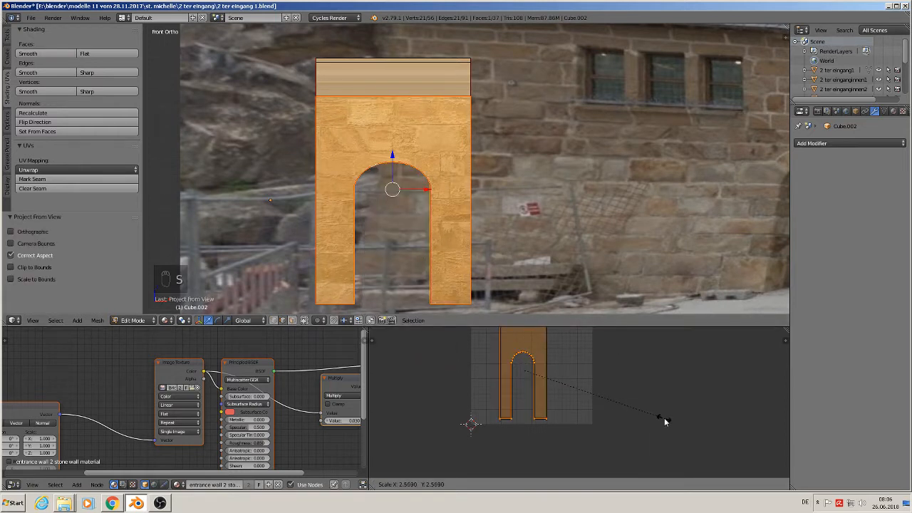
pyautogui.click(665, 417)
pyautogui.press('Tab')
pyautogui.press('Tab')
pyautogui.press('Tab')
pyautogui.press('Tab')
pyautogui.press('Tab')
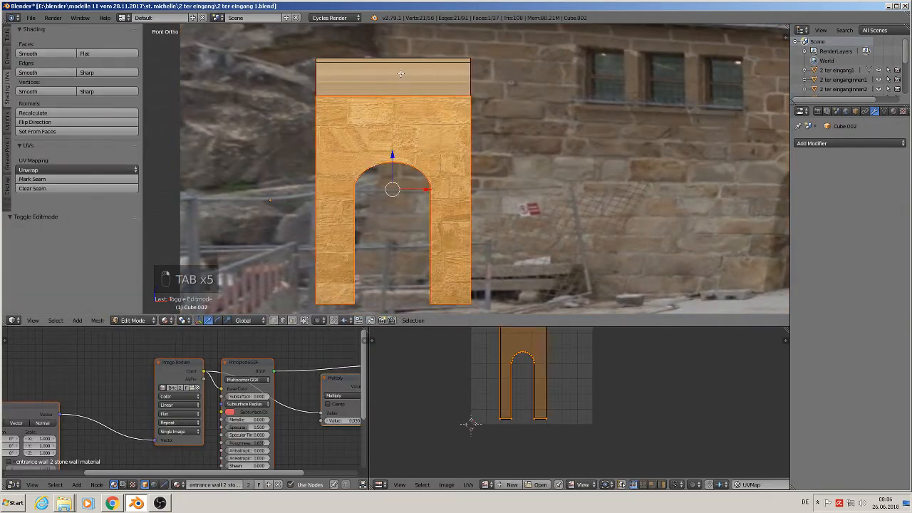
# Step: Select the sloped and upper faces on top of the short wall and project their UVs from the front view
pyautogui.moveTo(401, 73); pyautogui.dragTo(367, 166, button='middle')
pyautogui.scroll(2, 365, 168)
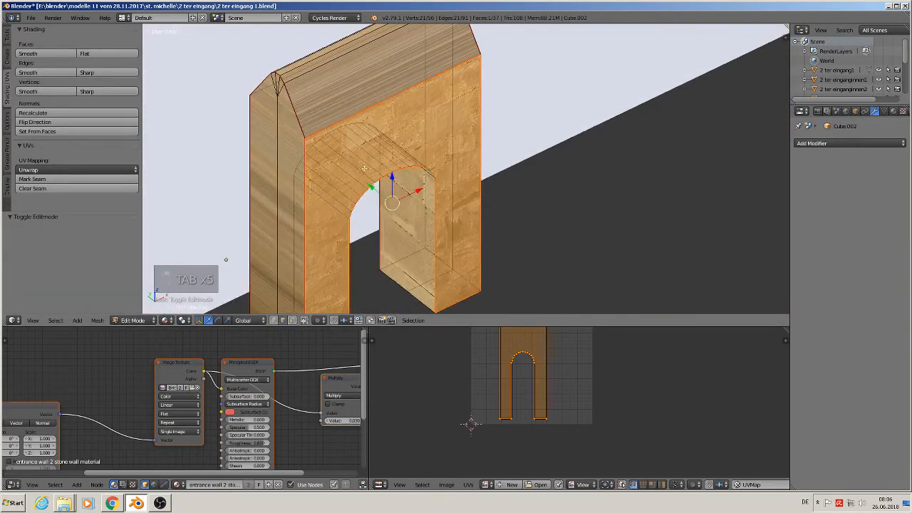
pyautogui.click(274, 320)
pyautogui.rightClick(365, 75)
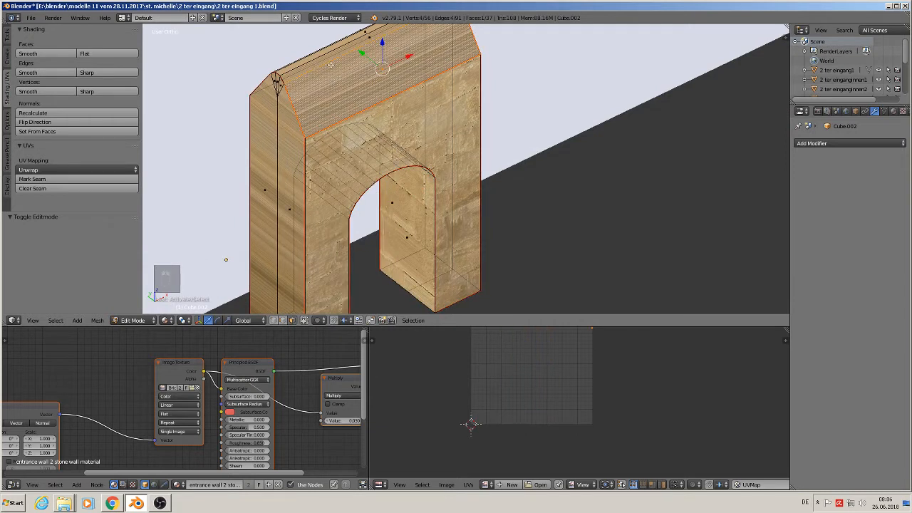
pyautogui.keyDown('shift'); pyautogui.rightClick(360, 43); pyautogui.keyUp('shift')
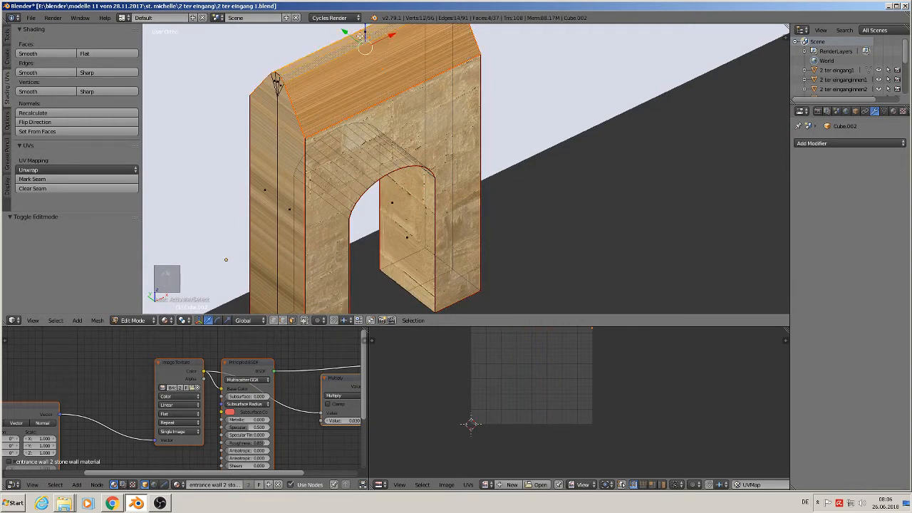
pyautogui.keyDown('shift'); pyautogui.rightClick(358, 33); pyautogui.keyUp('shift')
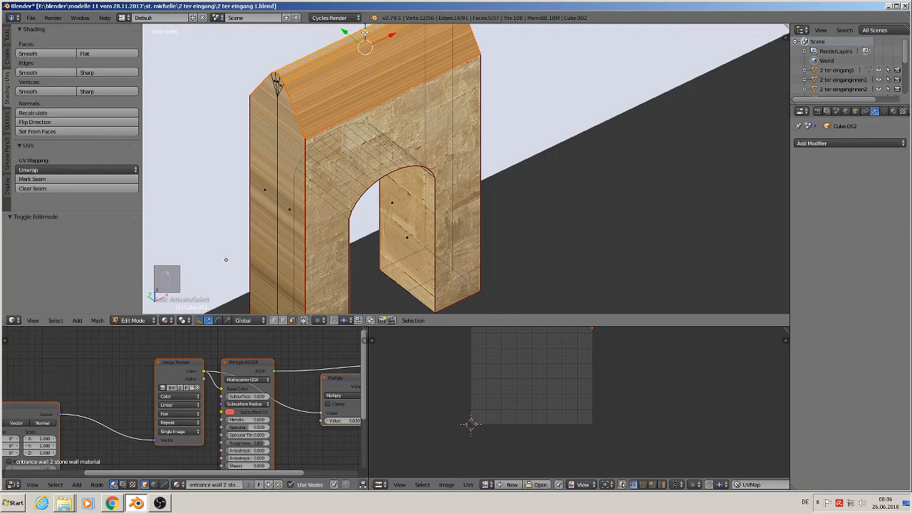
pyautogui.press('KP_1')
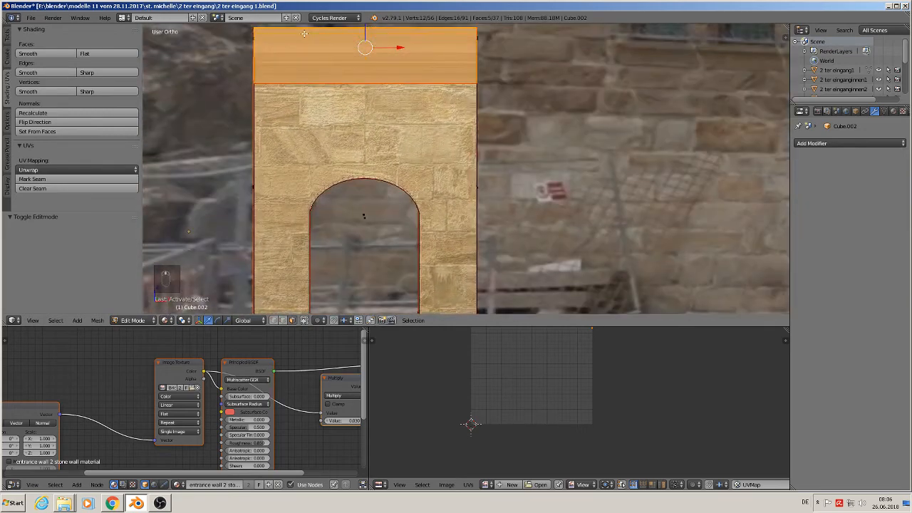
pyautogui.press('KP_1')
pyautogui.scroll(-2, 383, 85)
pyautogui.press('u')
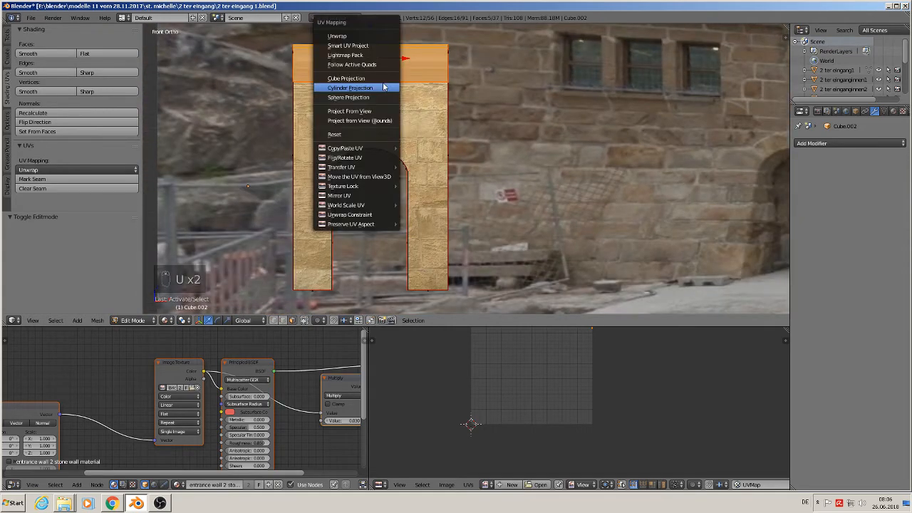
pyautogui.click(365, 113)
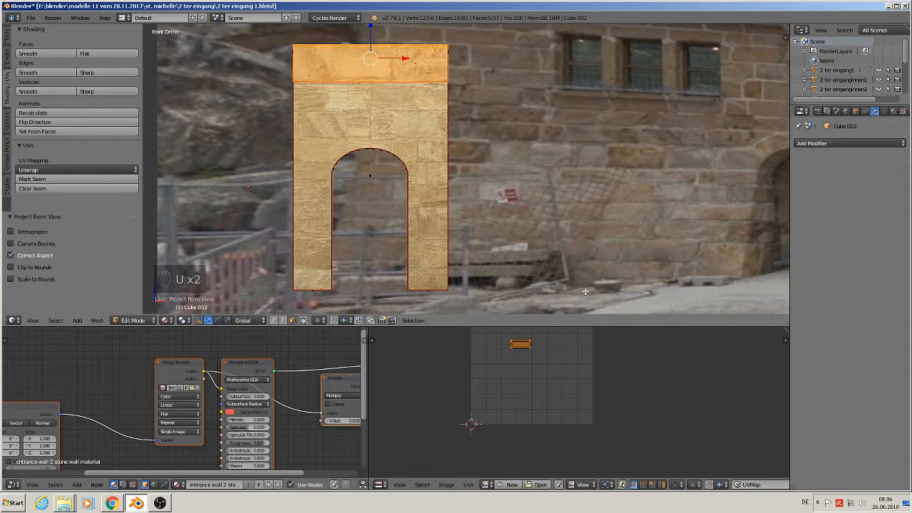
# Step: Enlarge the top faces' UV island to match the stone size on the front face and return to object mode
pyautogui.press('s')
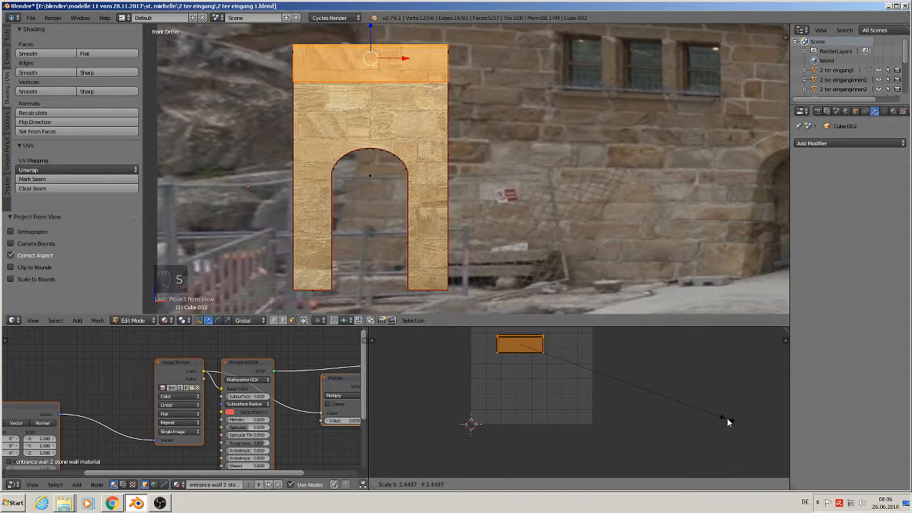
pyautogui.click(385, 428)
pyautogui.press('Tab')
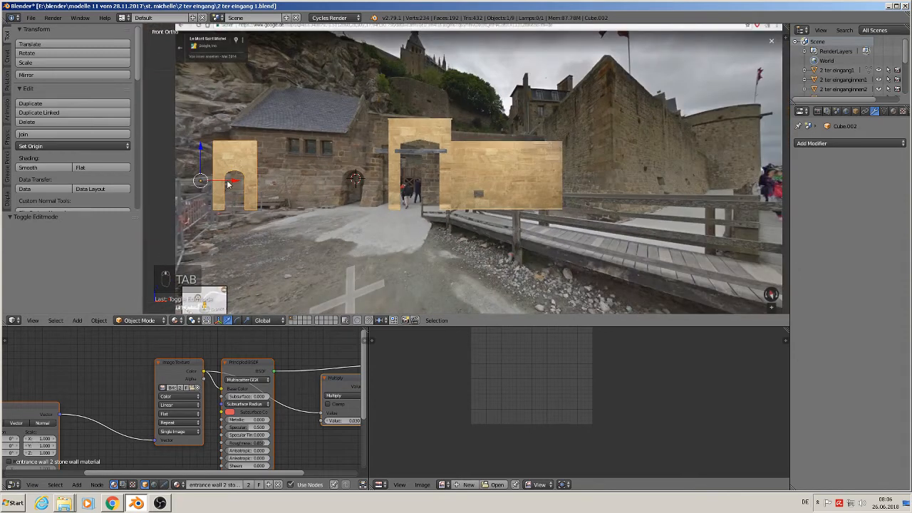
# Step: Move the short arched wall along X by 0.175 and again by 0.111 so it meets the tall gateway
pyautogui.moveTo(234, 183); pyautogui.dragTo(313, 184)
pyautogui.scroll(4, 321, 174)
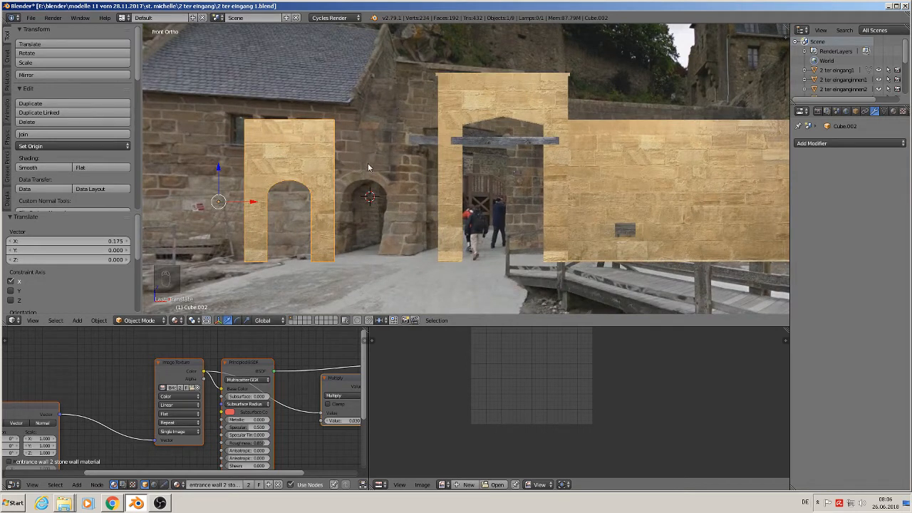
pyautogui.moveTo(250, 202); pyautogui.dragTo(357, 195)
pyautogui.moveTo(357, 195); pyautogui.dragTo(403, 246, button='middle')
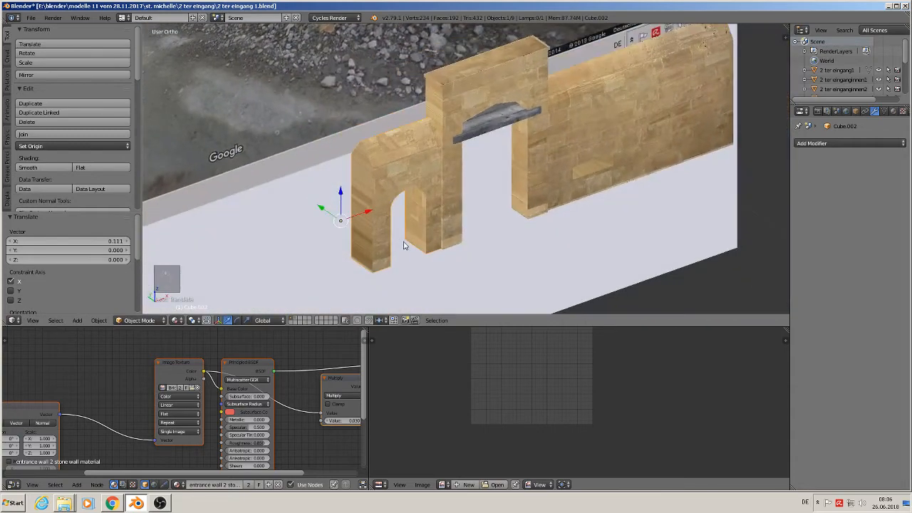
pyautogui.scroll(5, 452, 129)
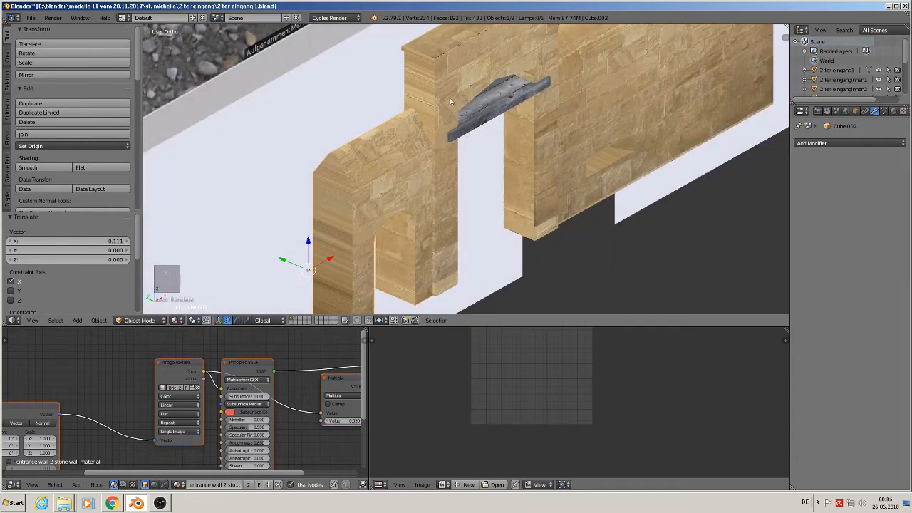
# Step: Unwrap the tall gateway's outer side face above the short arched wall to fix its stretched stone texture
pyautogui.press('Tab')
pyautogui.press('Tab')
pyautogui.rightClick(417, 79)
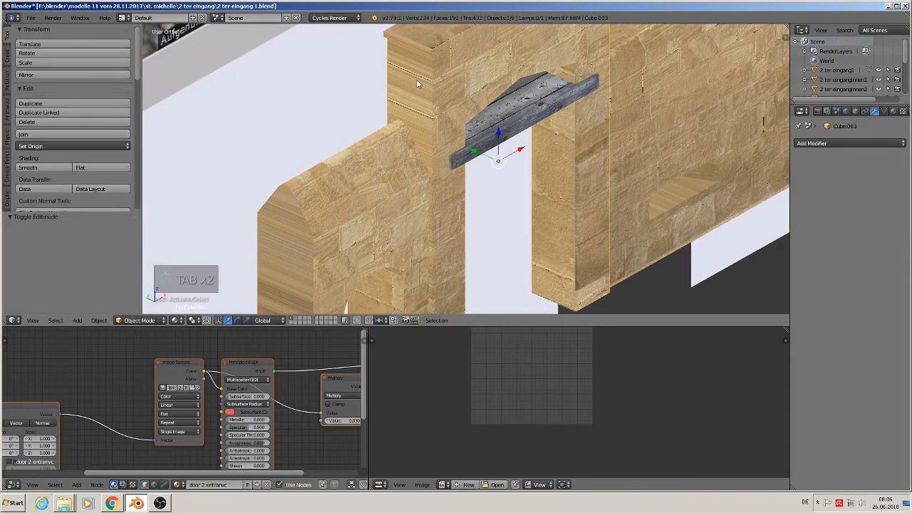
pyautogui.press('Tab')
pyautogui.rightClick(399, 88)
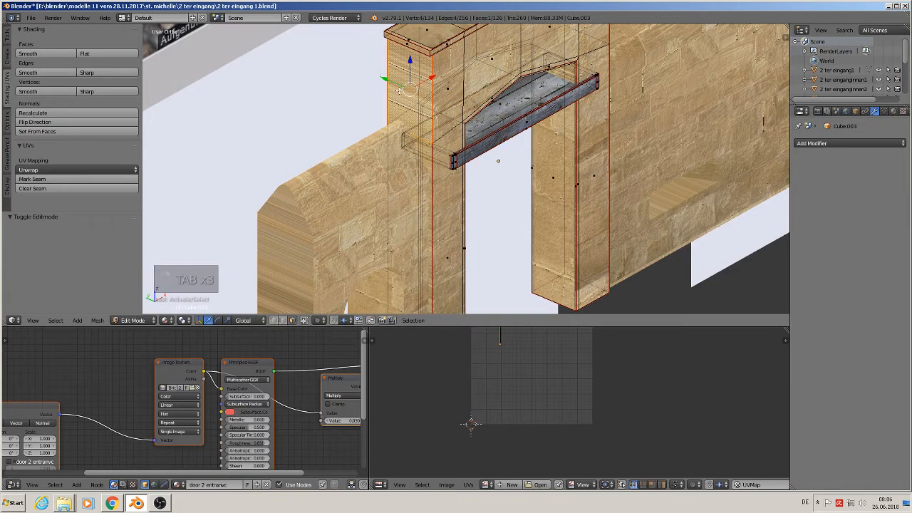
pyautogui.press('u')
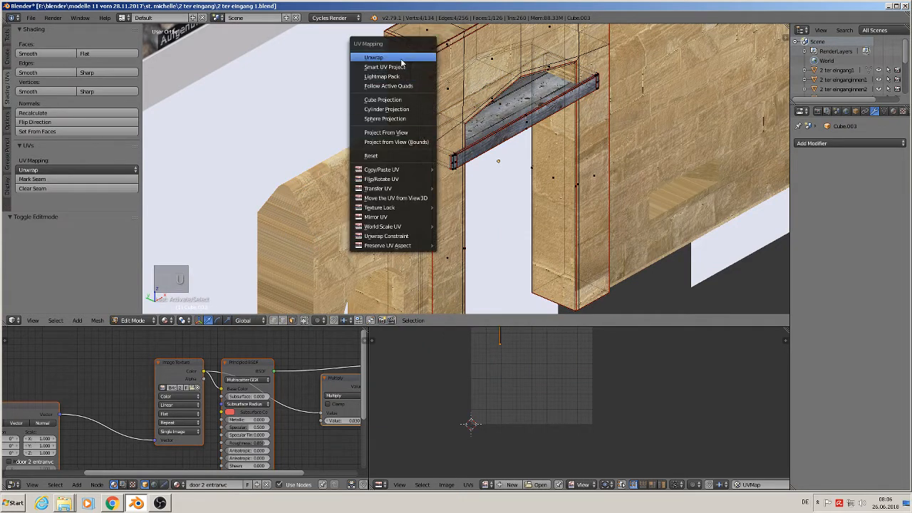
pyautogui.press('Tab')
# Step: Unwrap the tall gateway's opposite outer side face above the long wall and return to object mode
pyautogui.moveTo(574, 91); pyautogui.dragTo(575, 83, button='middle')
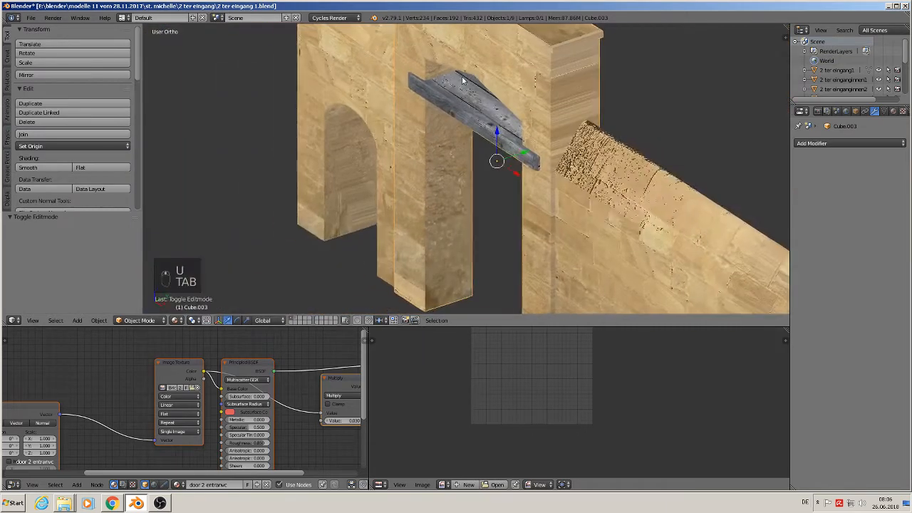
pyautogui.press('Tab')
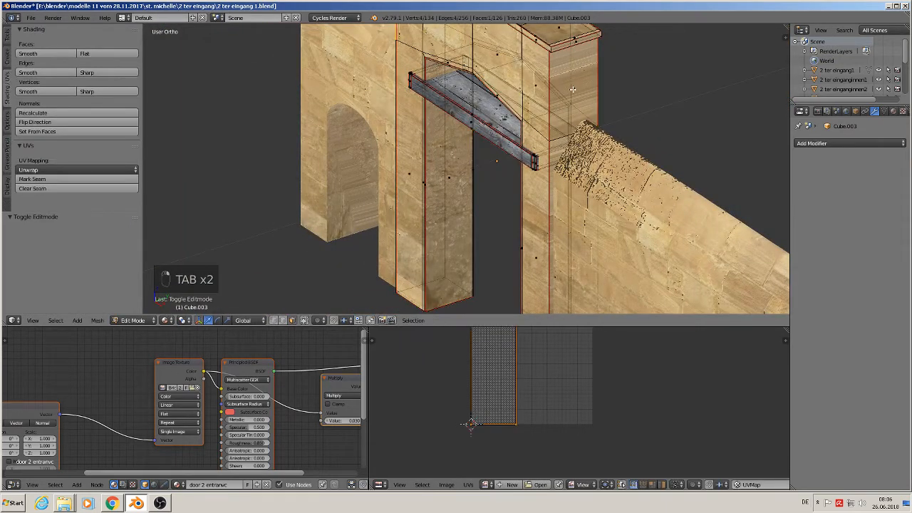
pyautogui.rightClick(573, 90)
pyautogui.press('u')
pyautogui.click(574, 90)
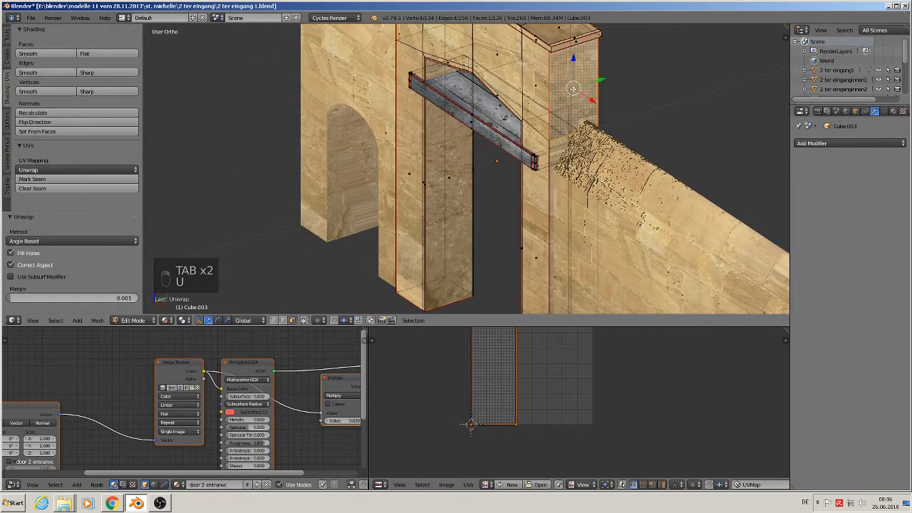
pyautogui.press('Tab')
pyautogui.scroll(-3, 496, 186)
pyautogui.moveTo(496, 186); pyautogui.dragTo(577, 164, button='middle')
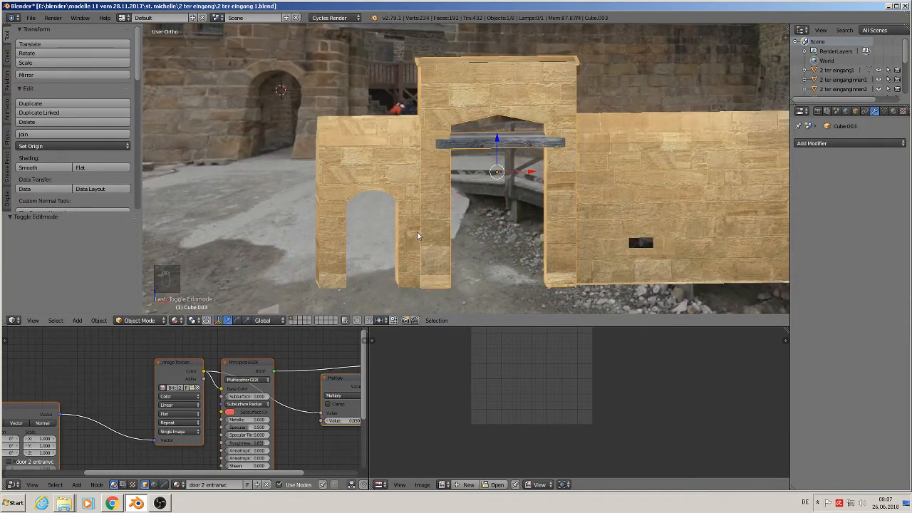
# Step: Join the tall gateway, the short arched wall and the long wall into one object
pyautogui.moveTo(416, 231)
pyautogui.mouseDown(button='middle')
pyautogui.moveTo(394, 208)
pyautogui.moveTo(397, 223)
pyautogui.moveTo(423, 234)
pyautogui.mouseUp(button='middle')
pyautogui.scroll(-4, 397, 222)
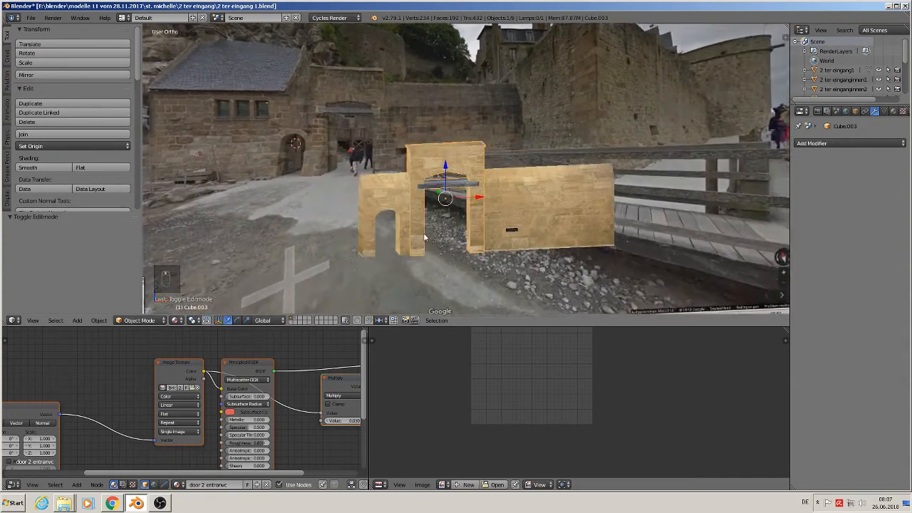
pyautogui.rightClick(396, 191)
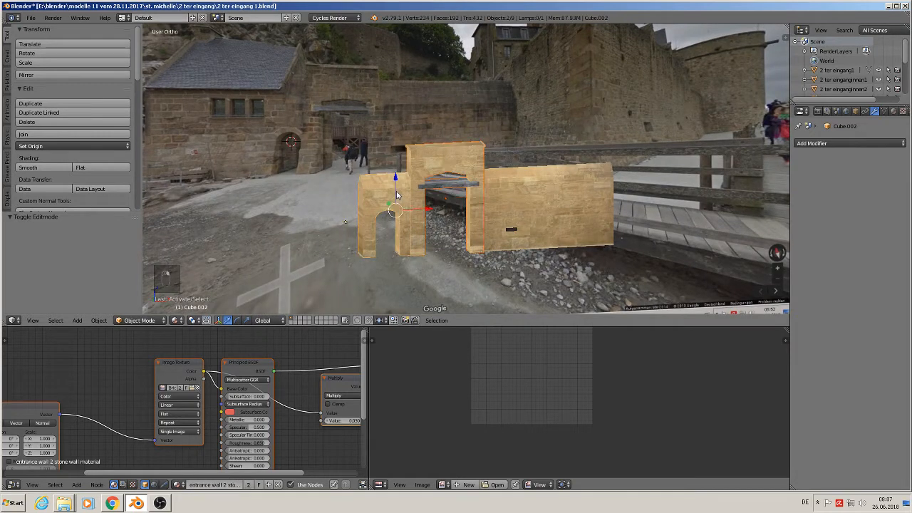
pyautogui.keyDown('shift'); pyautogui.click(529, 199); pyautogui.keyUp('shift')
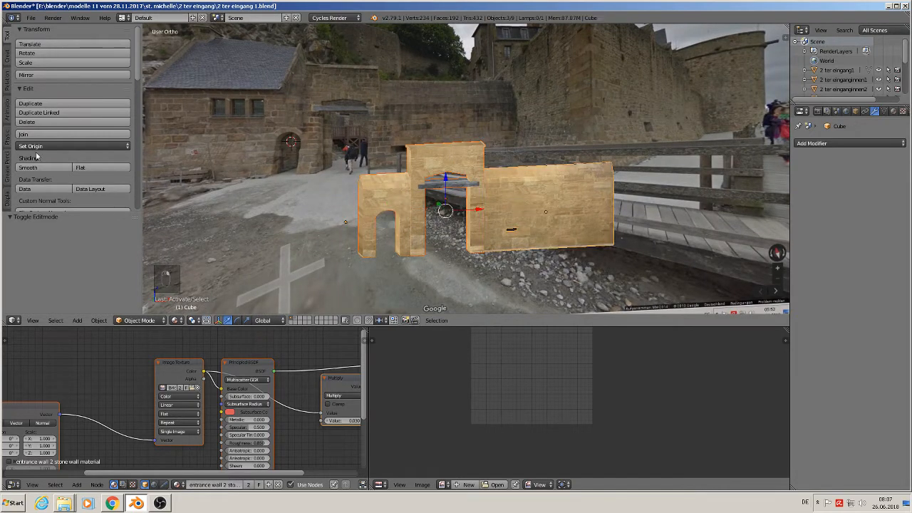
pyautogui.click(55, 135)
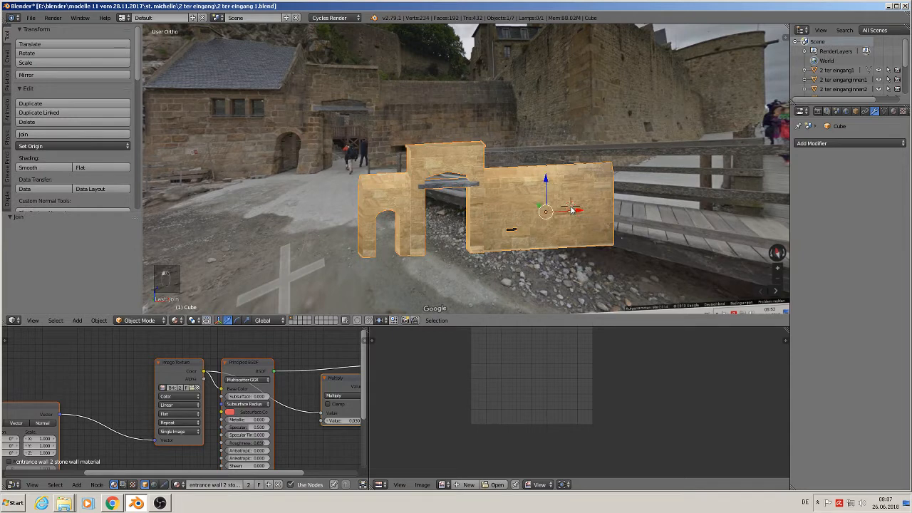
# Step: Move the joined entrance wall along X by 0.113
pyautogui.press('g')
pyautogui.press('x')
pyautogui.moveTo(619, 209); pyautogui.dragTo(644, 208)
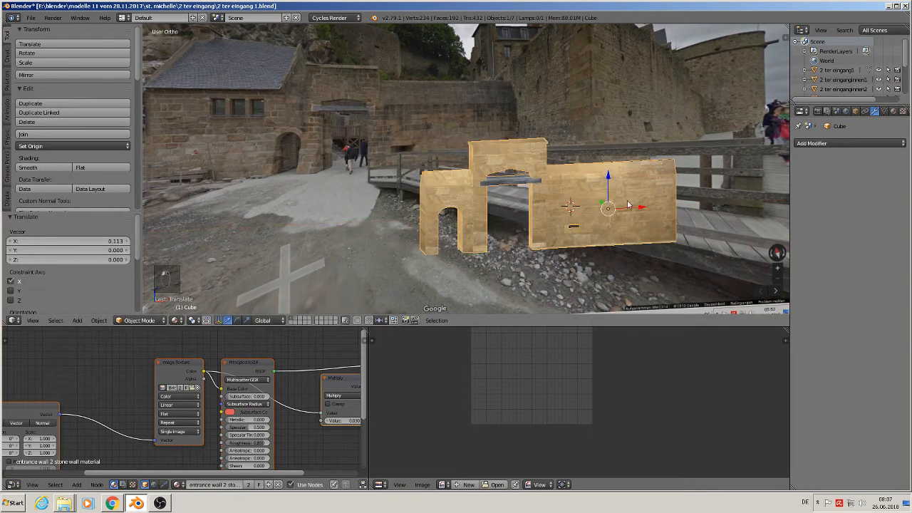
# Step: Duplicate the joined entrance wall and move the copy along Z by -0.204
pyautogui.hotkey('shift', 'd')
pyautogui.click(576, 208)
pyautogui.press('g')
pyautogui.press('z')
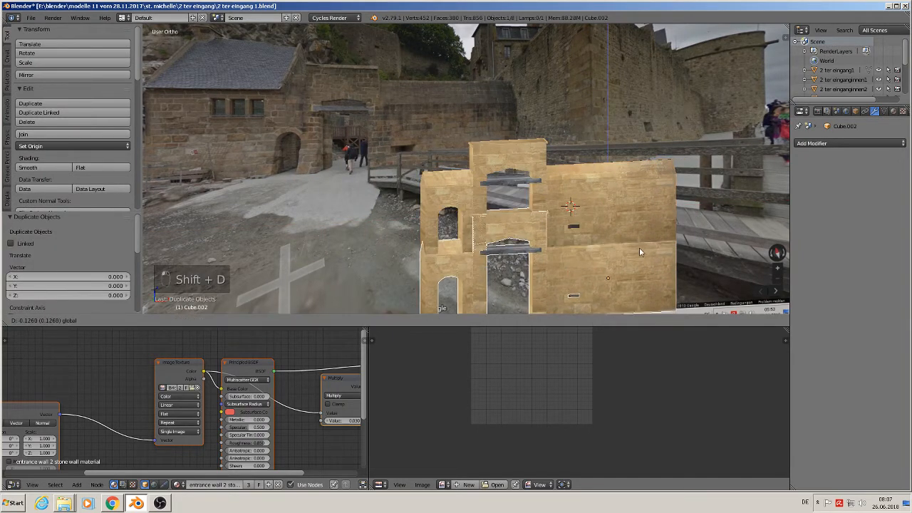
pyautogui.click(653, 286)
# Step: Move the duplicated wall to the second layer and save the file
pyautogui.press('m')
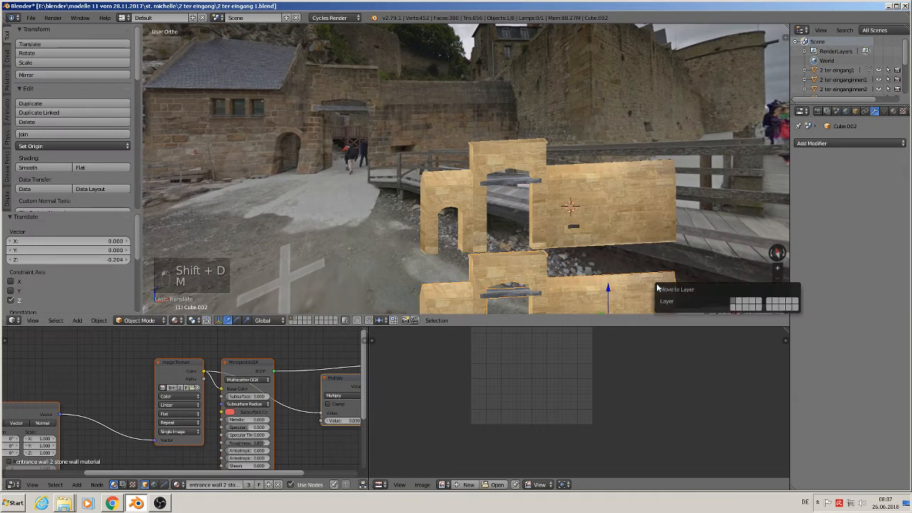
pyautogui.click(742, 304)
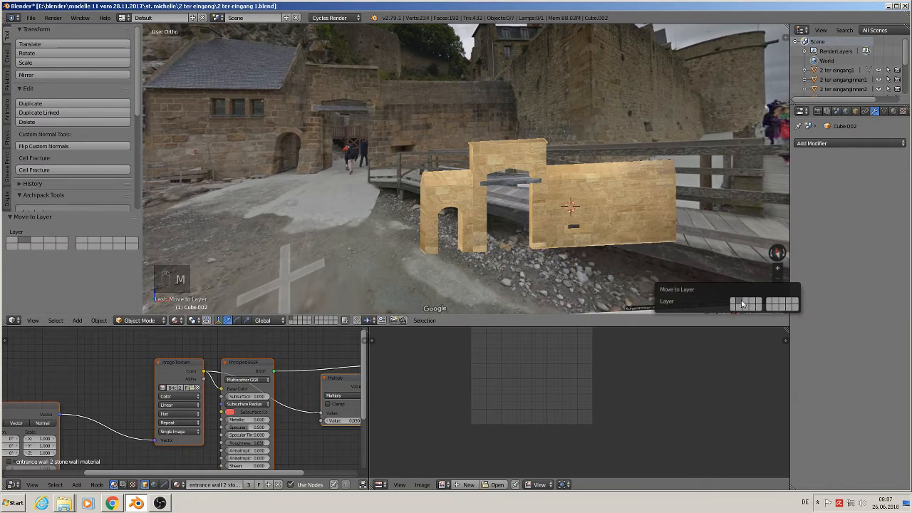
pyautogui.click(31, 16)
pyautogui.click(40, 87)
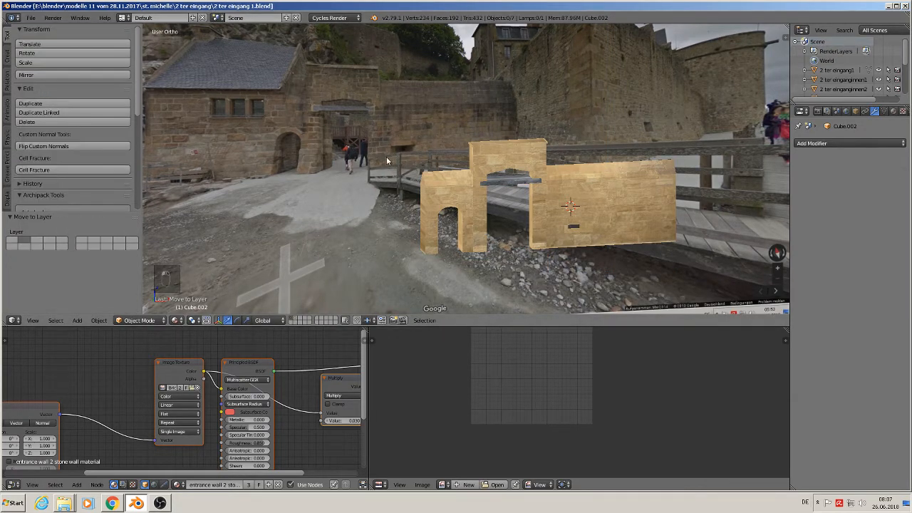
# Step: In front view, add a cube at the leftmost window of the slate-roofed house and scale it down to about 0.046
pyautogui.press('KP_1')
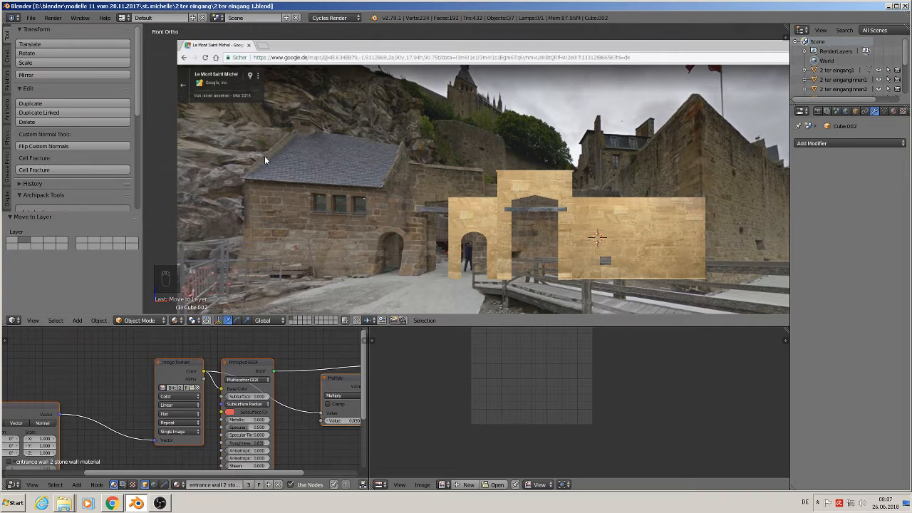
pyautogui.scroll(2, 311, 212)
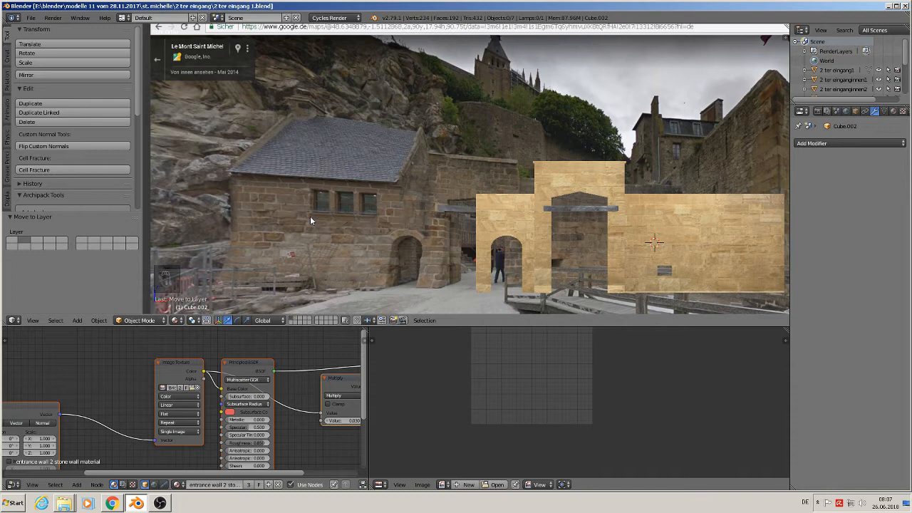
pyautogui.click(313, 200)
pyautogui.click(76, 320)
pyautogui.moveTo(85, 311)
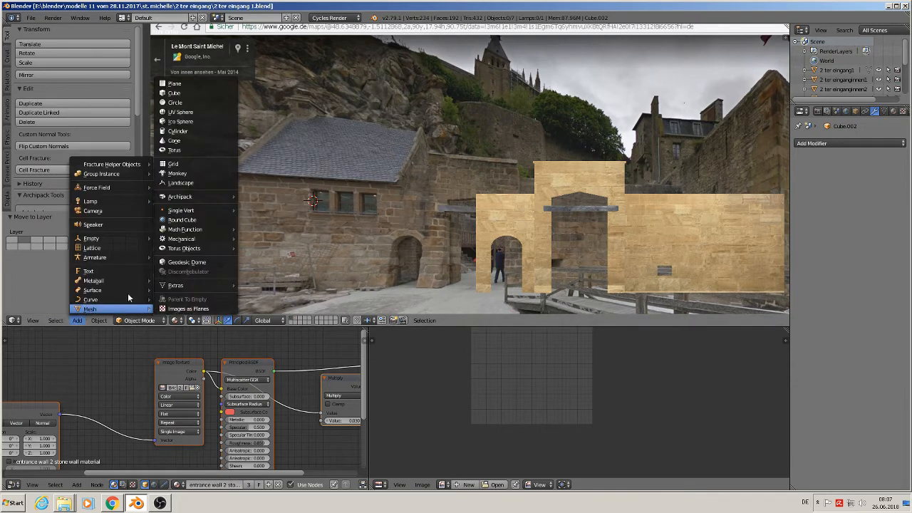
pyautogui.click(200, 100)
pyautogui.press('s')
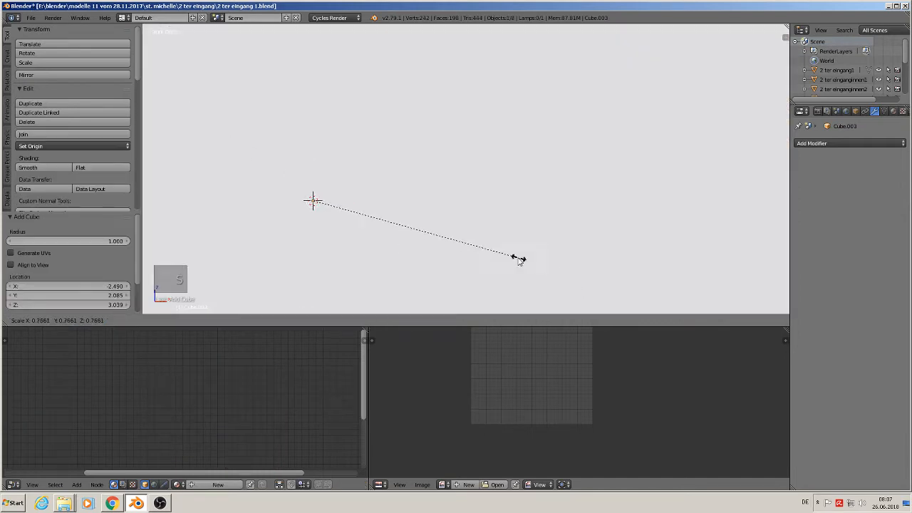
pyautogui.click(310, 205)
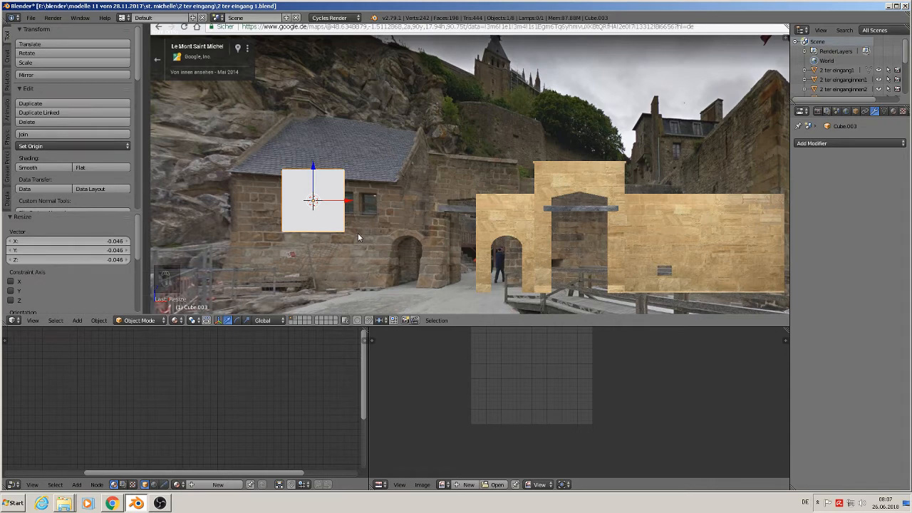
# Step: Stretch the new cube along X towards the house's width and move it along Y by -0.327, clear of the reference image
pyautogui.press('s')
pyautogui.press('x')
pyautogui.click(459, 249)
pyautogui.moveTo(460, 248); pyautogui.dragTo(298, 206, button='middle')
pyautogui.press('g')
pyautogui.press('y')
pyautogui.click(596, 266)
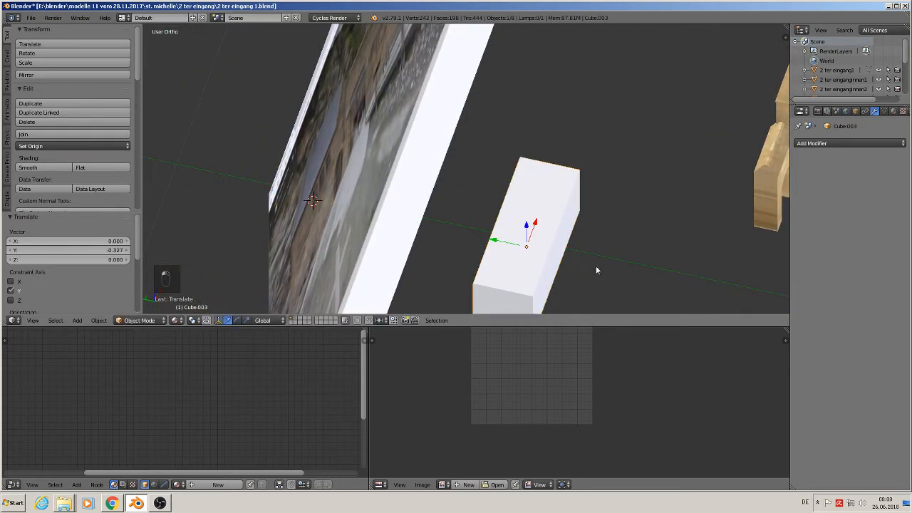
# Step: Scale the box along Y by 2.376 to give the house its depth
pyautogui.press('s')
pyautogui.press('y')
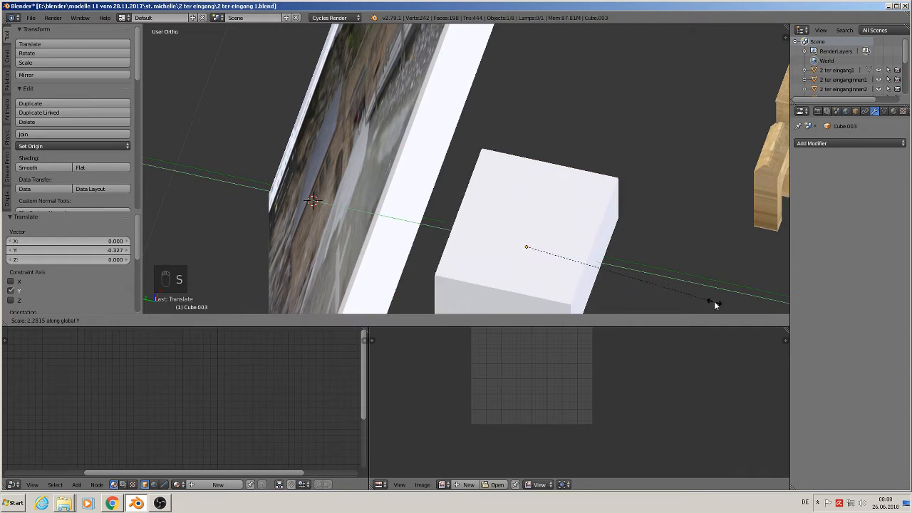
pyautogui.click(722, 306)
pyautogui.moveTo(723, 304); pyautogui.dragTo(584, 249, button='middle')
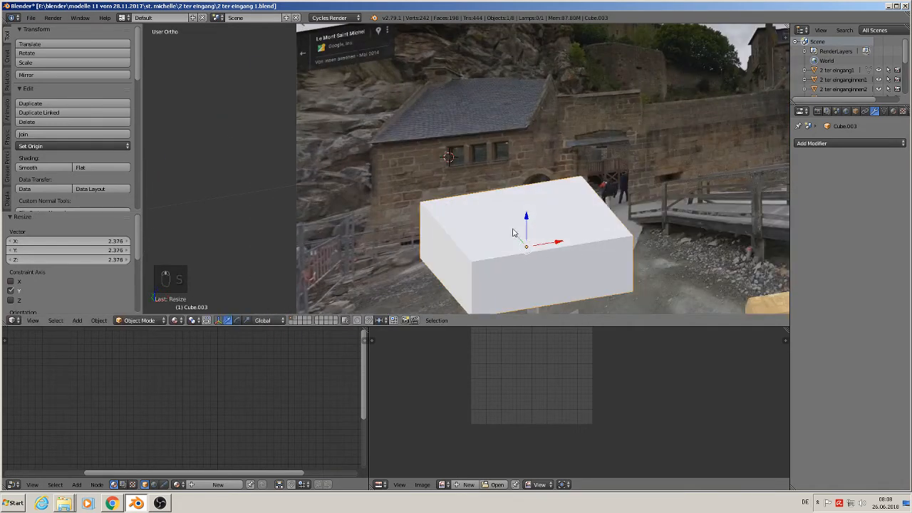
pyautogui.moveTo(513, 230); pyautogui.dragTo(482, 224, button='middle')
pyautogui.keyDown('shift'); pyautogui.moveTo(563, 275); pyautogui.dragTo(482, 228, button='middle'); pyautogui.keyUp('shift')
# Step: In edit mode, add a centred loop cut along the box's length, halving its depth
pyautogui.press('Tab')
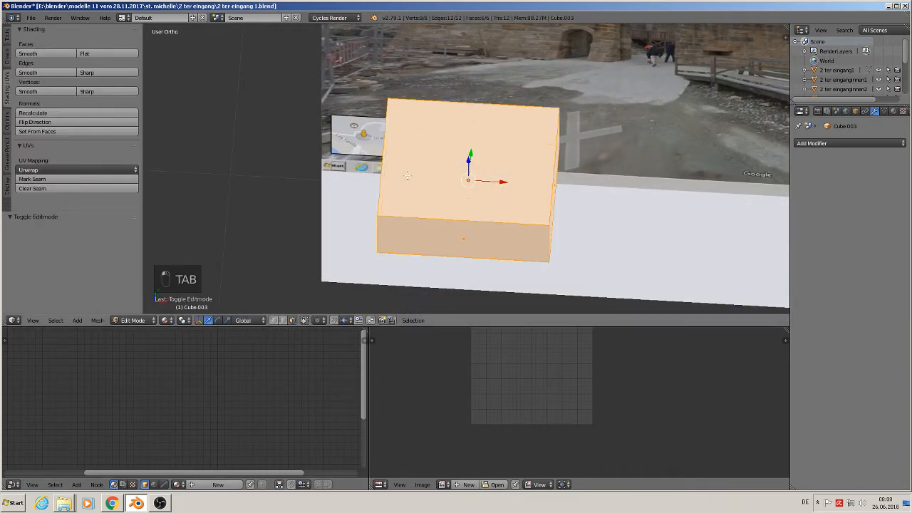
pyautogui.hotkey('ctrl', 'r')
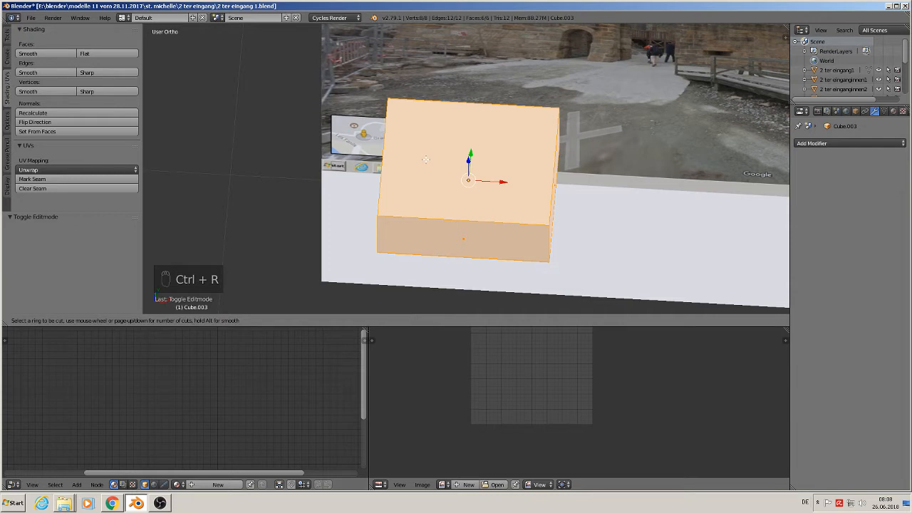
pyautogui.click(382, 157)
pyautogui.rightClick(381, 158)
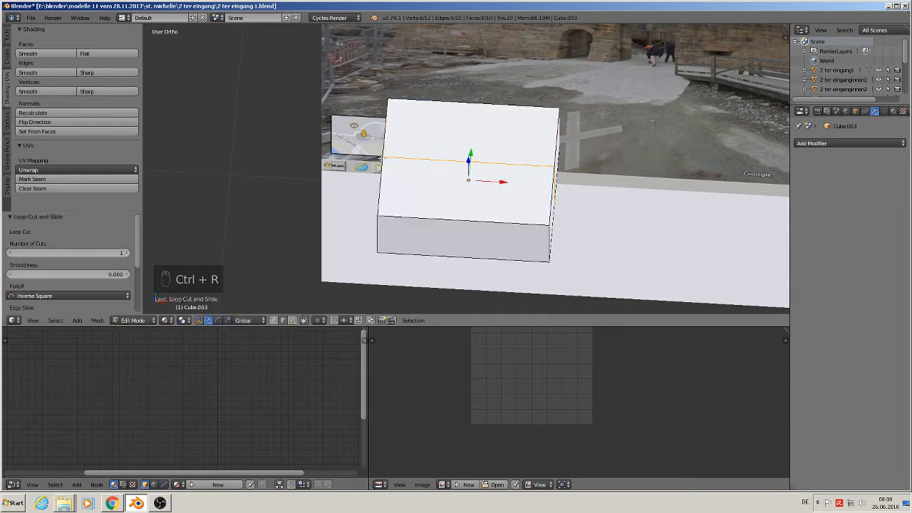
# Step: Add two crosswise loop cuts to the box, one at the middle of its length and one centred in the left half
pyautogui.keyDown('shift'); pyautogui.moveTo(470, 184); pyautogui.dragTo(419, 225, button='middle'); pyautogui.keyUp('shift')
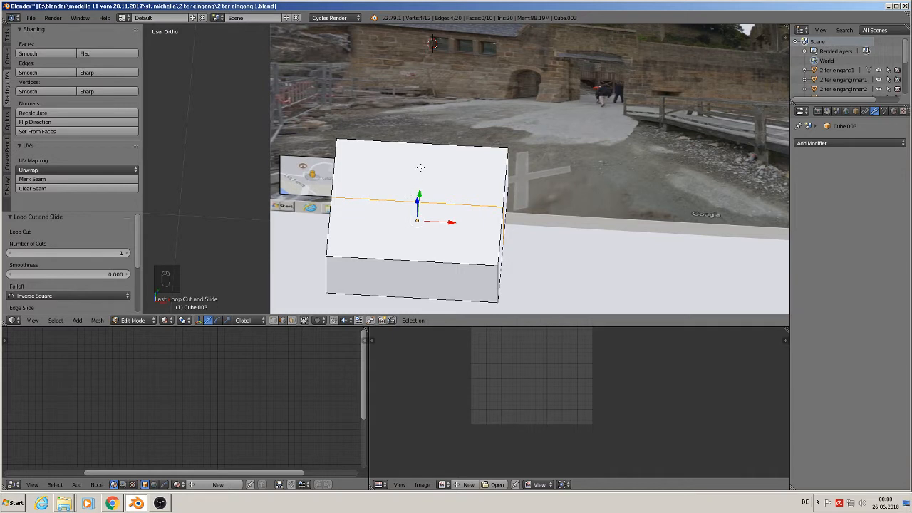
pyautogui.hotkey('ctrl', 'r')
pyautogui.click(424, 147)
pyautogui.rightClick(424, 146)
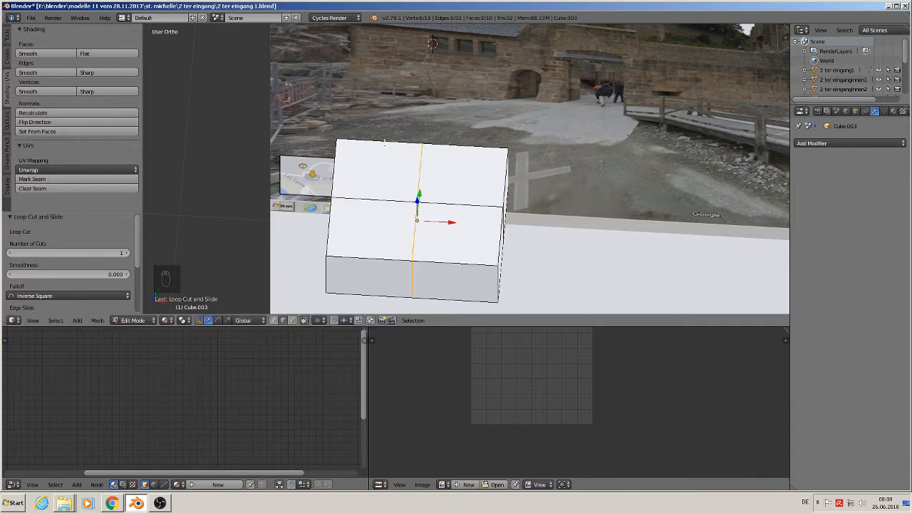
pyautogui.hotkey('ctrl', 'r')
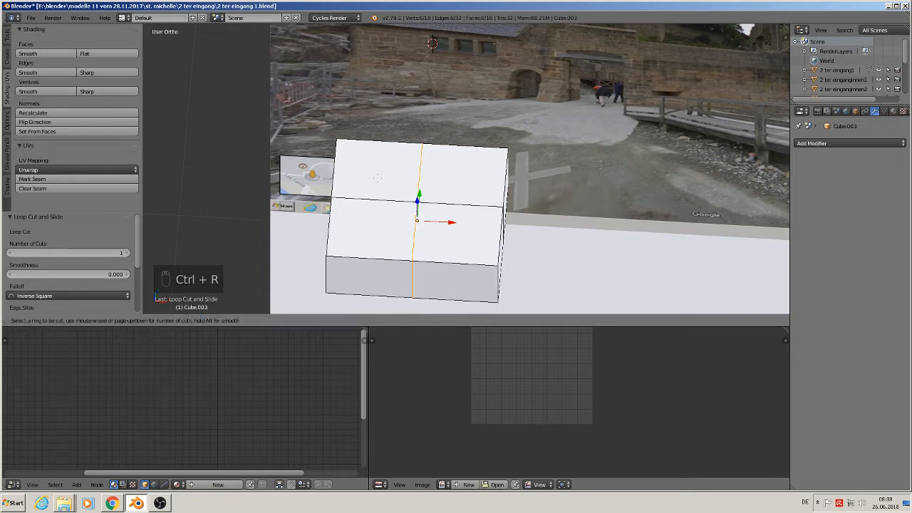
pyautogui.click(378, 178)
pyautogui.rightClick(378, 179)
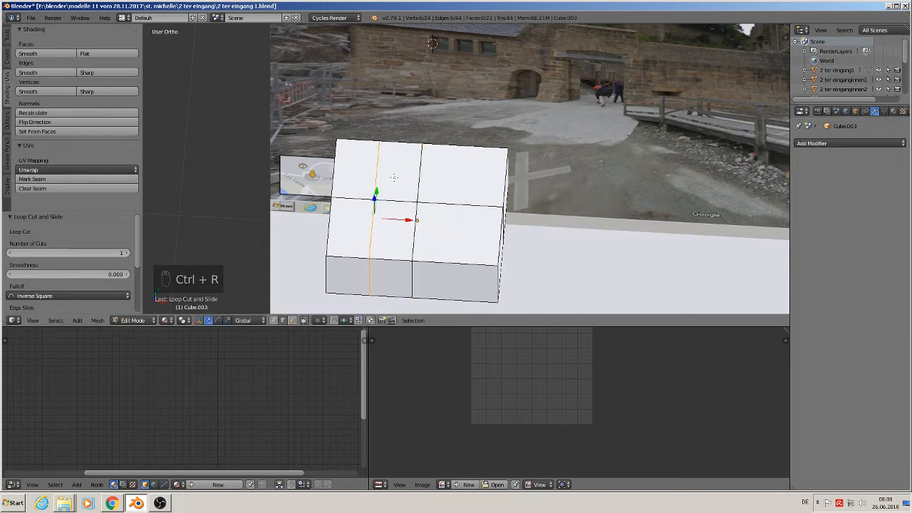
# Step: Raise the lengthwise centre edges and the rear half of the left cross edge along Z by 0.085 and again by 0.009 to form the roof
pyautogui.rightClick(285, 324)
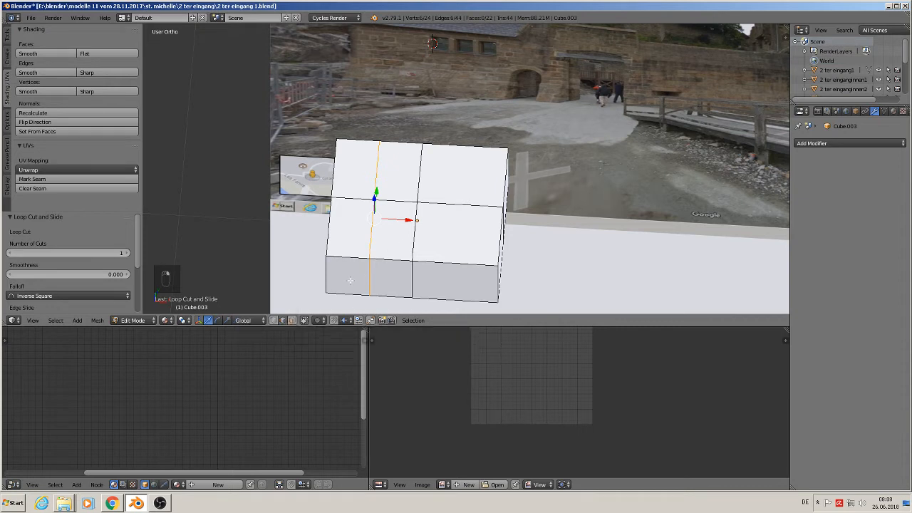
pyautogui.rightClick(366, 198)
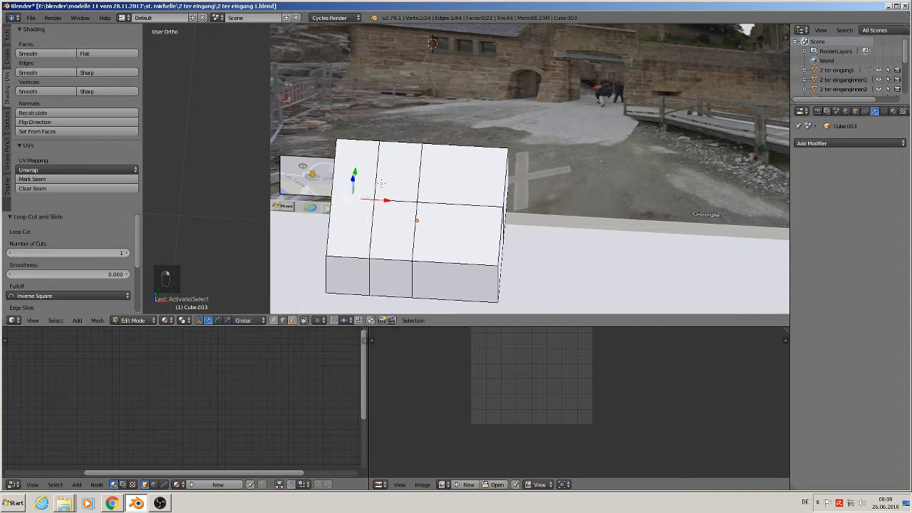
pyautogui.keyDown('shift'); pyautogui.rightClick(375, 180); pyautogui.keyUp('shift')
pyautogui.keyDown('shift'); pyautogui.rightClick(391, 200); pyautogui.keyUp('shift')
pyautogui.keyDown('shift'); pyautogui.rightClick(436, 205); pyautogui.keyUp('shift')
pyautogui.moveTo(436, 262); pyautogui.dragTo(431, 167, button='middle')
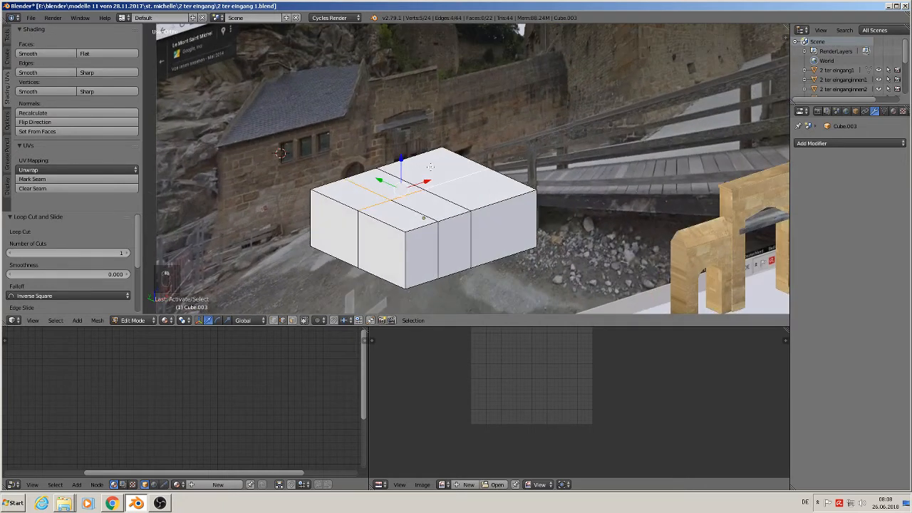
pyautogui.press('g')
pyautogui.press('z')
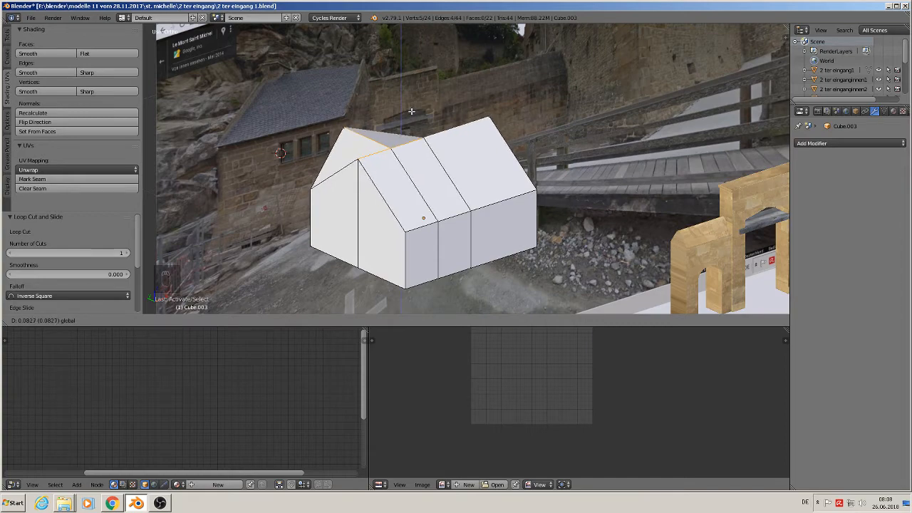
pyautogui.click(411, 111)
pyautogui.moveTo(411, 111); pyautogui.dragTo(376, 188, button='middle')
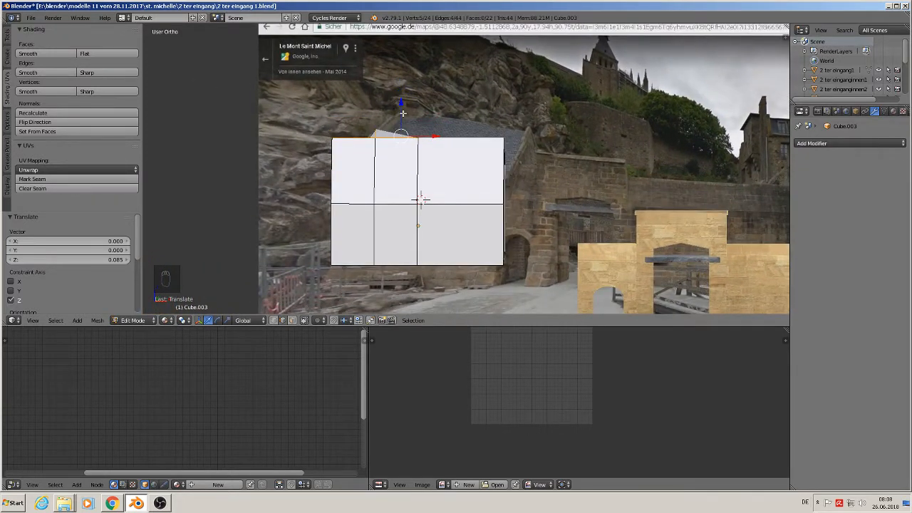
pyautogui.moveTo(403, 114); pyautogui.dragTo(403, 109)
# Step: Knife a cut across the rear roof face from the cross gable's ridge junction to the outer eave corner
pyautogui.moveTo(397, 158); pyautogui.dragTo(519, 241, button='middle')
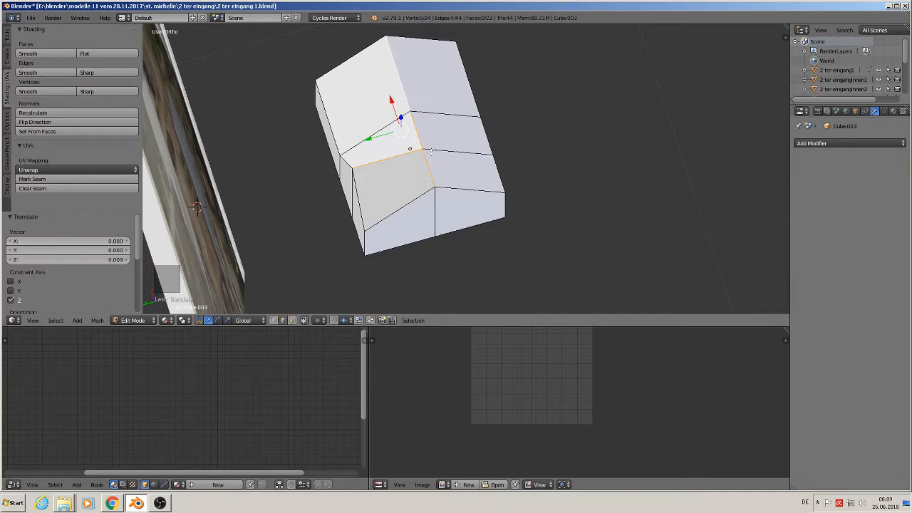
pyautogui.moveTo(431, 152); pyautogui.dragTo(412, 169, button='middle')
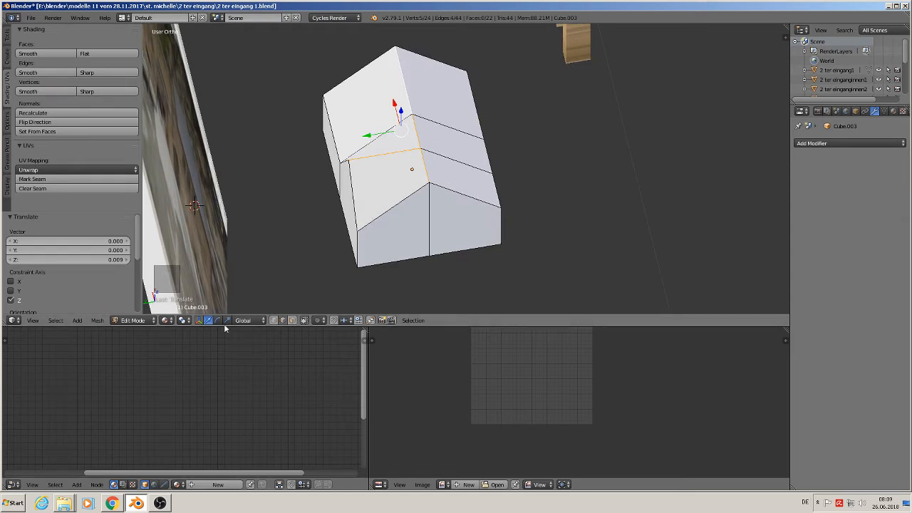
pyautogui.click(7, 34)
pyautogui.scroll(-5, 60, 188)
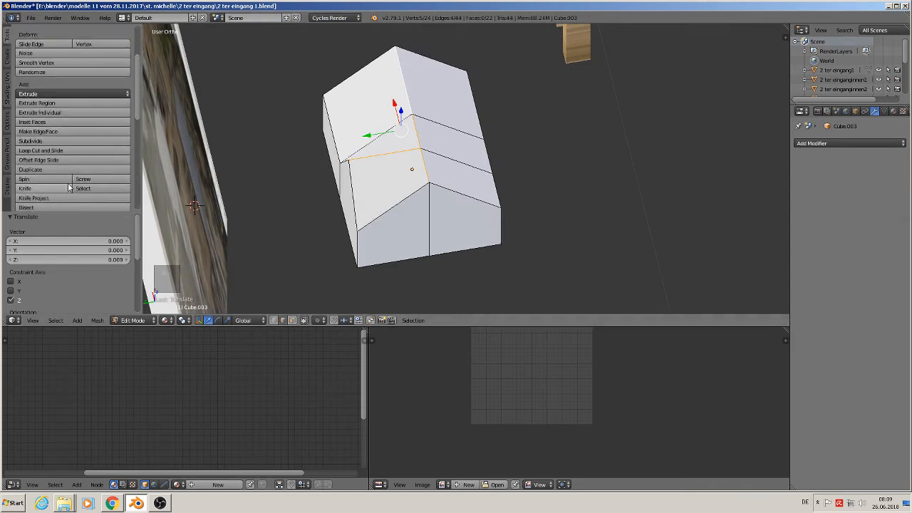
pyautogui.click(25, 151)
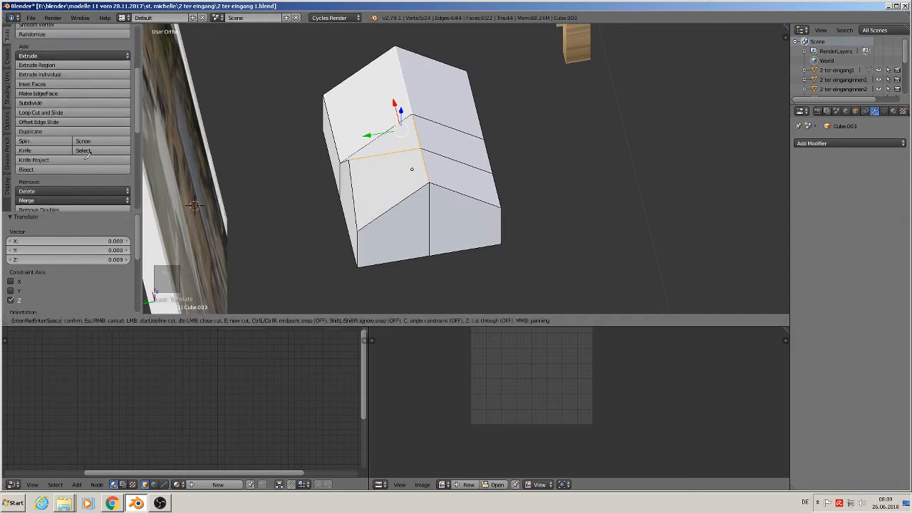
pyautogui.click(426, 146)
pyautogui.click(360, 228)
pyautogui.press('Return')
# Step: Knife a second cut across the rear roof from the cross gable's ridge junction to where the mid-length cut meets the eave
pyautogui.moveTo(385, 198); pyautogui.dragTo(372, 224, button='middle')
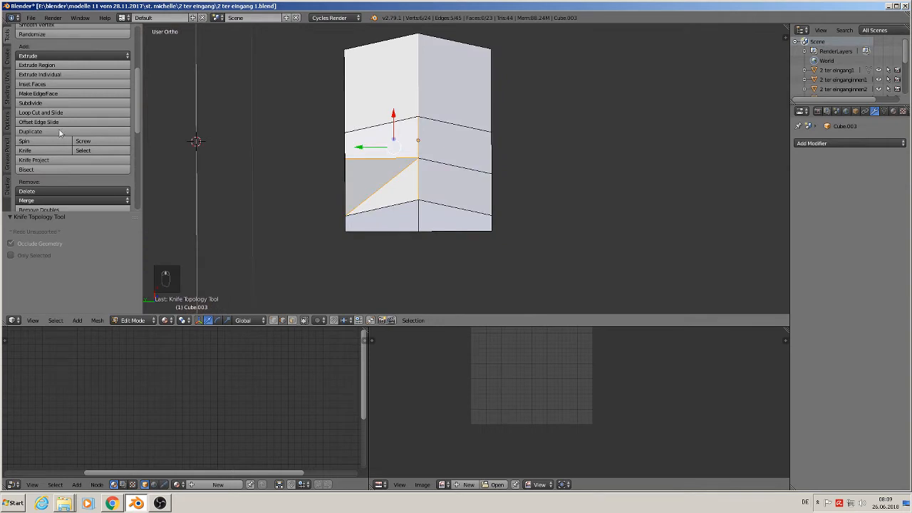
pyautogui.click(32, 149)
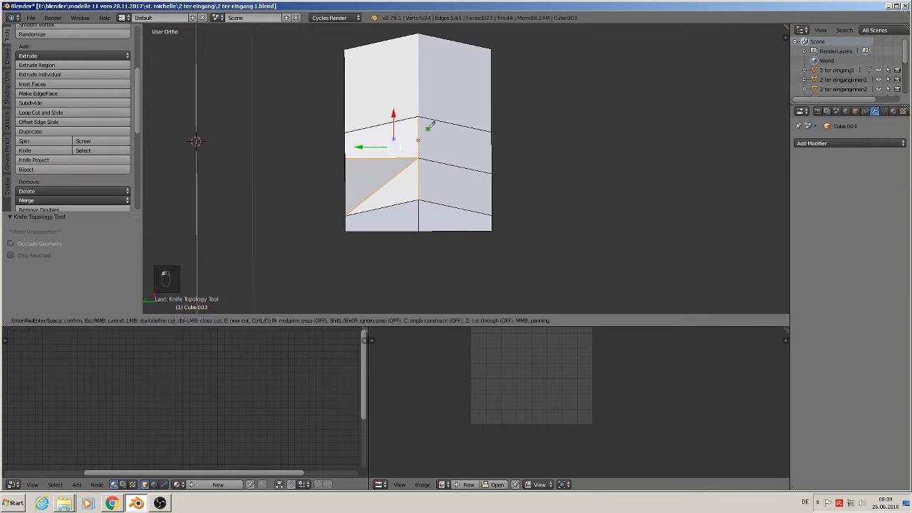
pyautogui.click(419, 156)
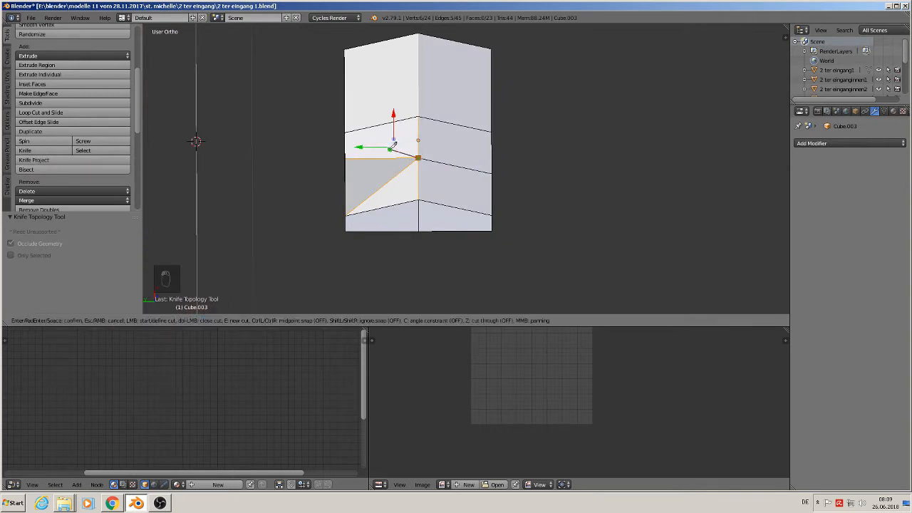
pyautogui.click(349, 132)
pyautogui.press('Return')
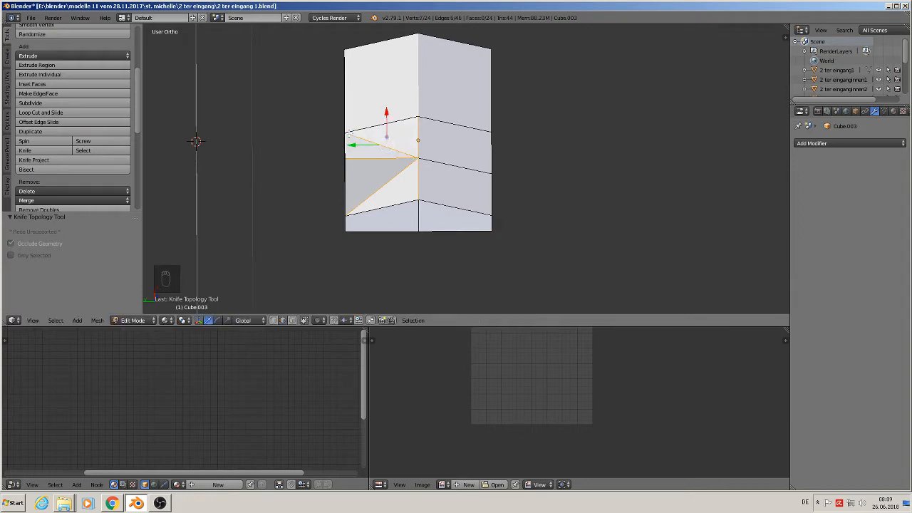
# Step: Extrude the box's bottom perimeter edges down by 0.074 along Z and flare them outward with a scale of 1.171
pyautogui.moveTo(426, 192); pyautogui.dragTo(383, 201, button='middle')
pyautogui.press('a')
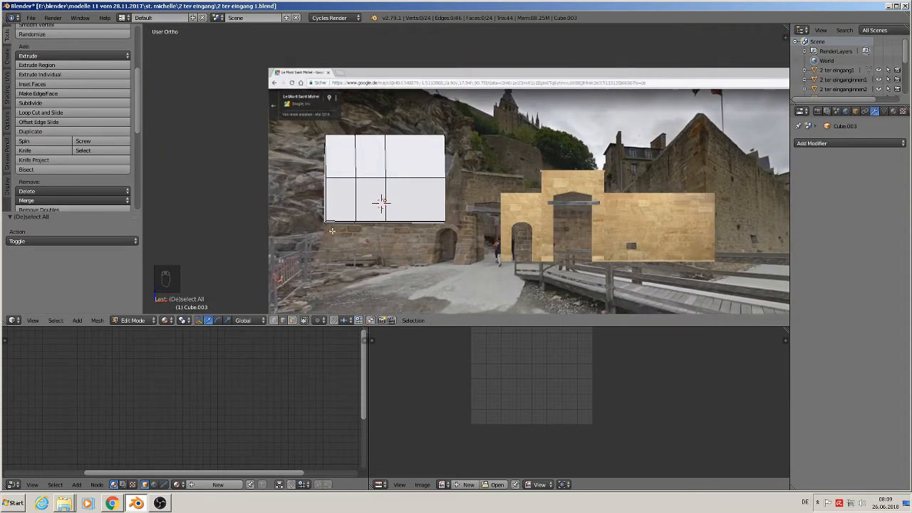
pyautogui.moveTo(352, 223); pyautogui.dragTo(320, 222, button='middle')
pyautogui.scroll(3, 373, 236)
pyautogui.keyDown('alt'); pyautogui.rightClick(363, 230); pyautogui.keyUp('alt')
pyautogui.keyDown('alt'); pyautogui.keyDown('shift'); pyautogui.rightClick(320, 223); pyautogui.keyUp('shift'); pyautogui.keyUp('alt')
pyautogui.keyDown('alt'); pyautogui.keyDown('shift'); pyautogui.rightClick(348, 249); pyautogui.keyUp('shift'); pyautogui.keyUp('alt')
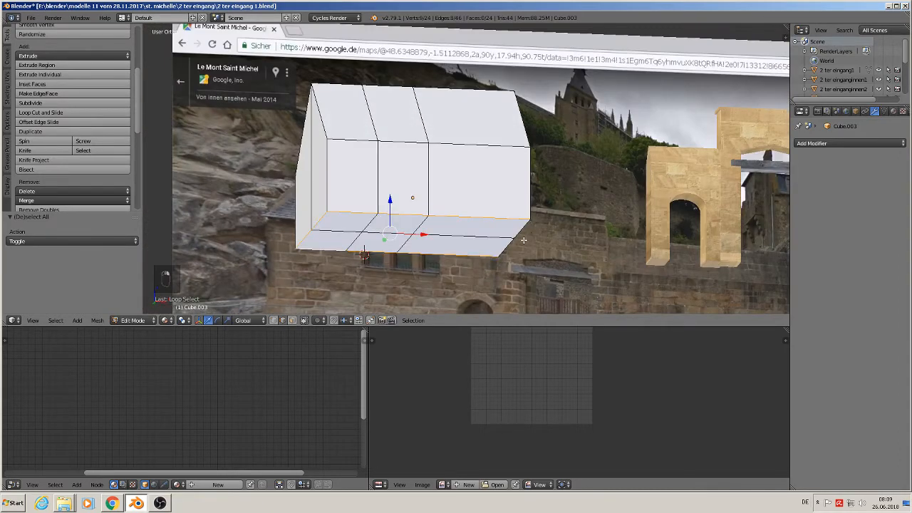
pyautogui.keyDown('alt'); pyautogui.keyDown('shift'); pyautogui.rightClick(524, 240); pyautogui.keyUp('shift'); pyautogui.keyUp('alt')
pyautogui.moveTo(523, 241); pyautogui.dragTo(503, 259, button='middle')
pyautogui.press('KP_1')
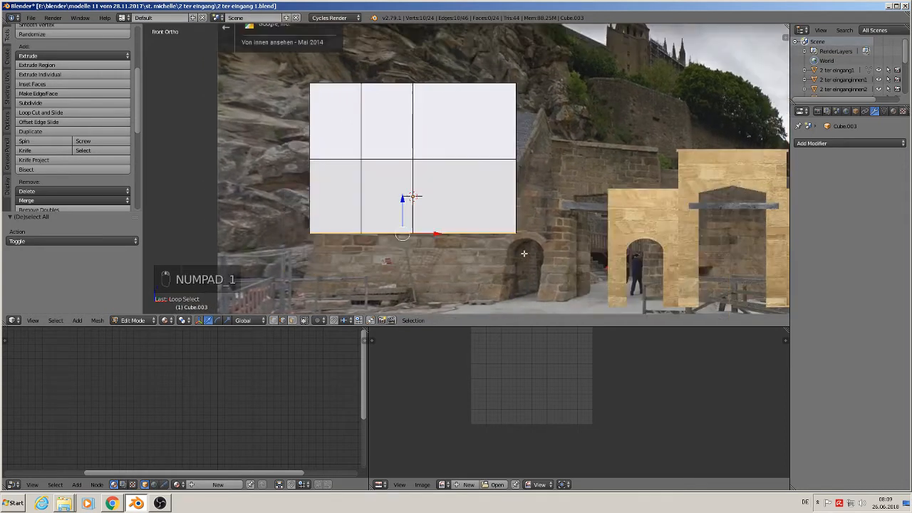
pyautogui.press('e')
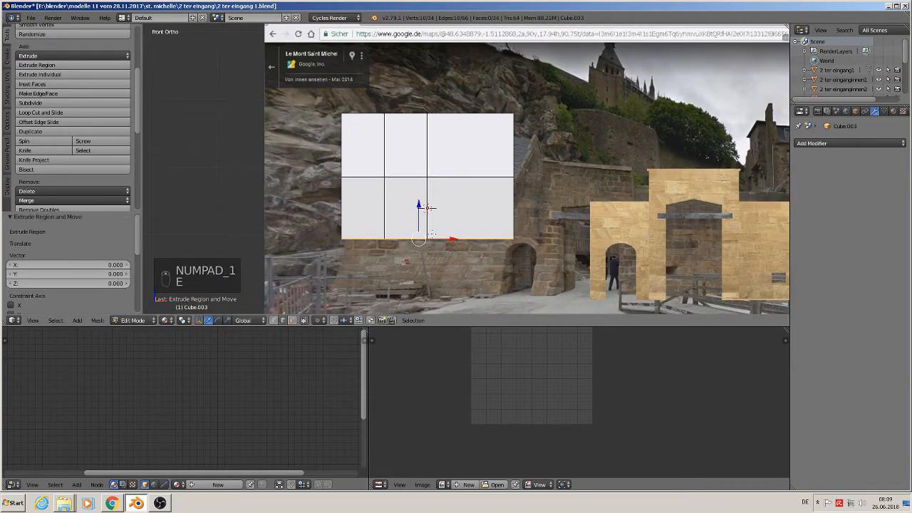
pyautogui.click(419, 254)
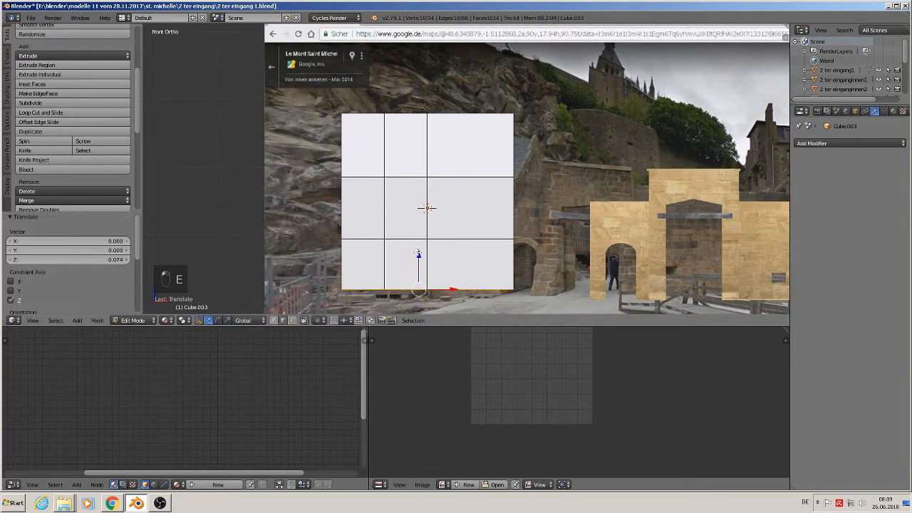
pyautogui.press('s')
pyautogui.click(530, 301)
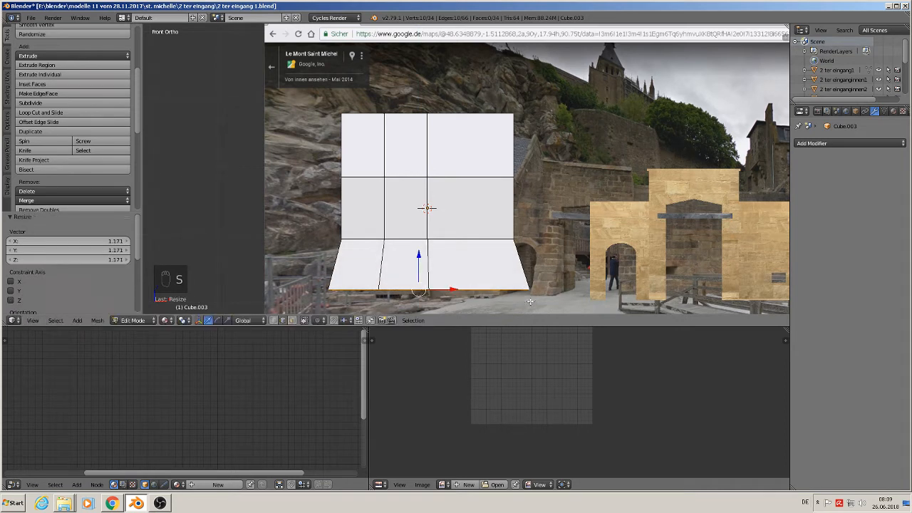
# Step: Move the two lower corner vertices at the base's right end inward along X until they line up with the wall above
pyautogui.press('a')
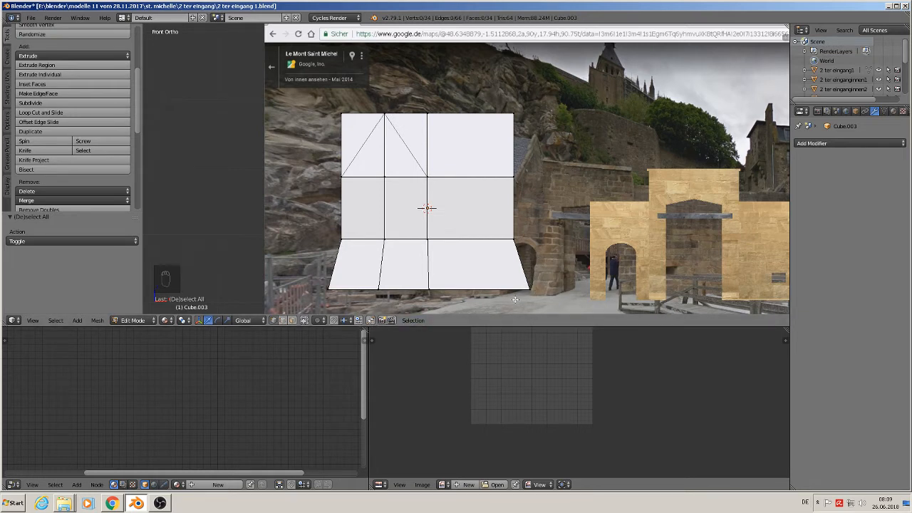
pyautogui.press('a')
pyautogui.press('a')
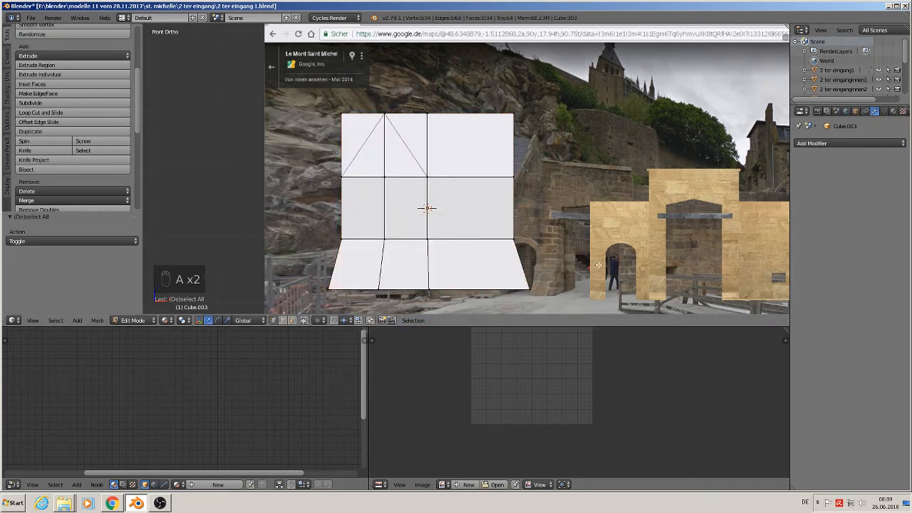
pyautogui.press('c')
pyautogui.click(530, 289)
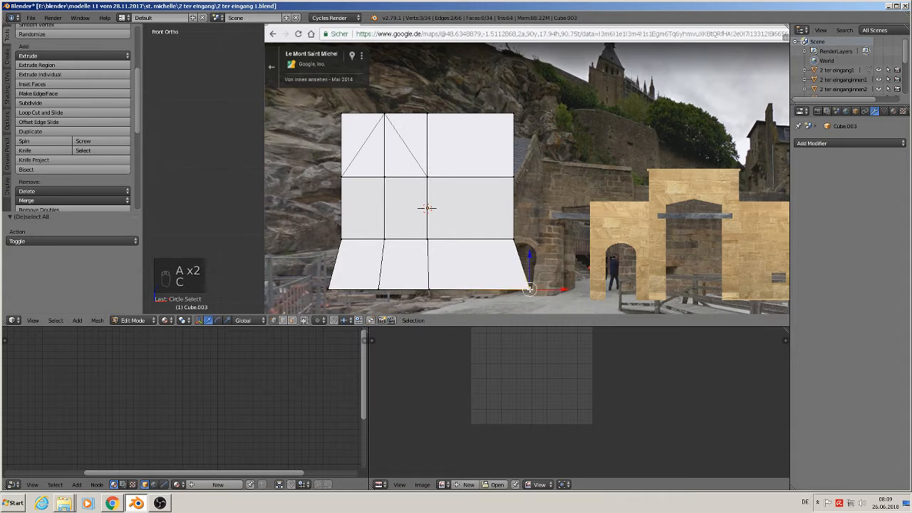
pyautogui.moveTo(557, 290); pyautogui.dragTo(540, 289)
# Step: In object mode, move the house by -0.263 along X, clear of the building in the reference photo
pyautogui.press('Tab')
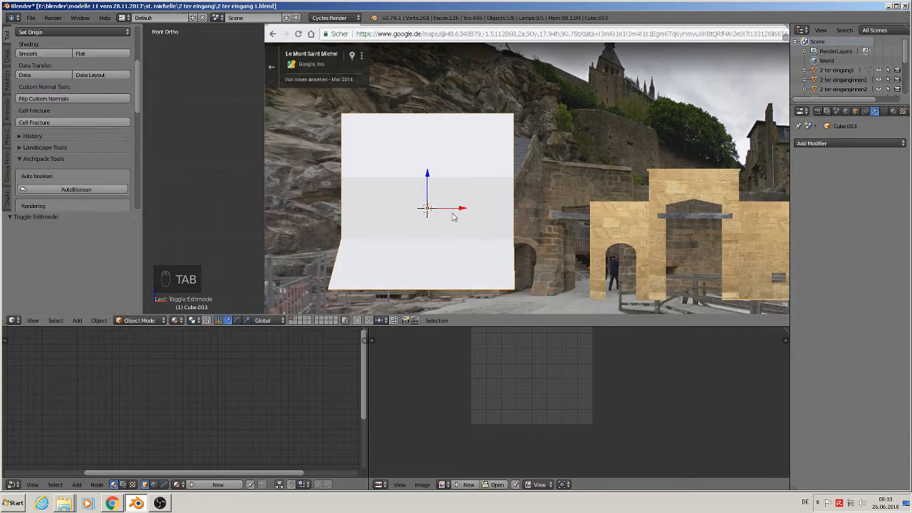
pyautogui.moveTo(453, 213); pyautogui.dragTo(275, 216)
pyautogui.keyDown('shift'); pyautogui.moveTo(391, 192); pyautogui.dragTo(538, 181, button='middle'); pyautogui.keyUp('shift')
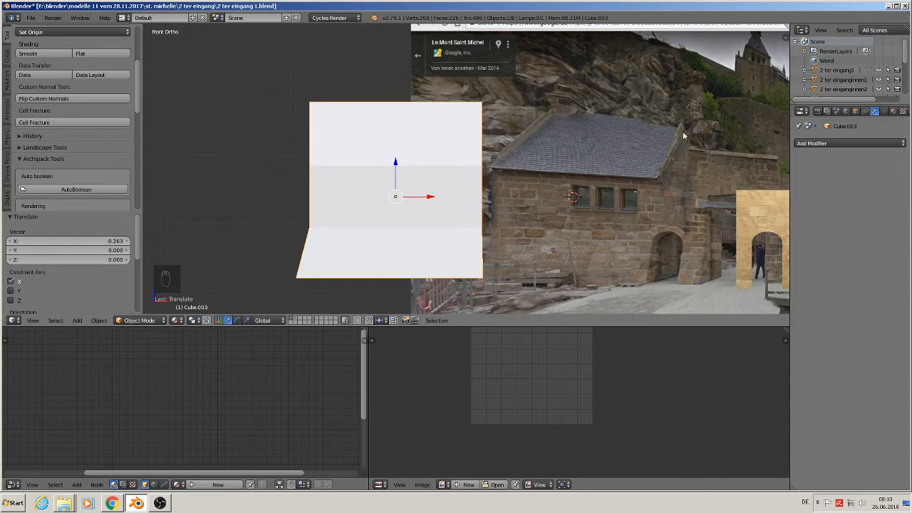
# Step: In edit mode, knife a horizontal cut across the left gable end wall between its two eave corners
pyautogui.press('Tab')
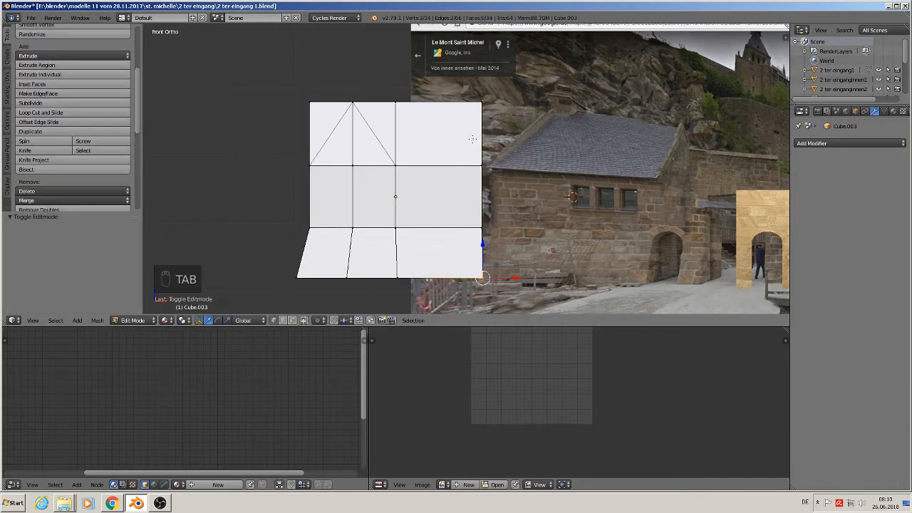
pyautogui.scroll(1, 472, 137)
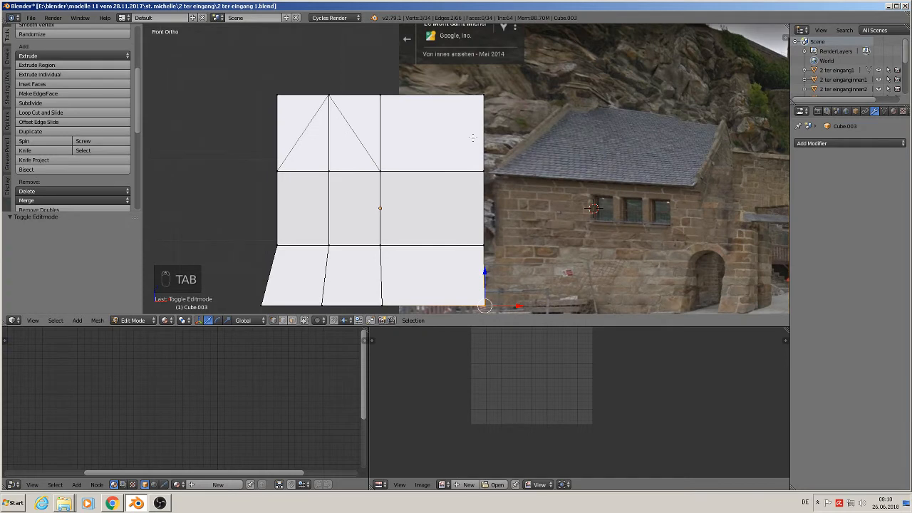
pyautogui.moveTo(265, 199); pyautogui.dragTo(291, 219, button='middle')
pyautogui.click(293, 320)
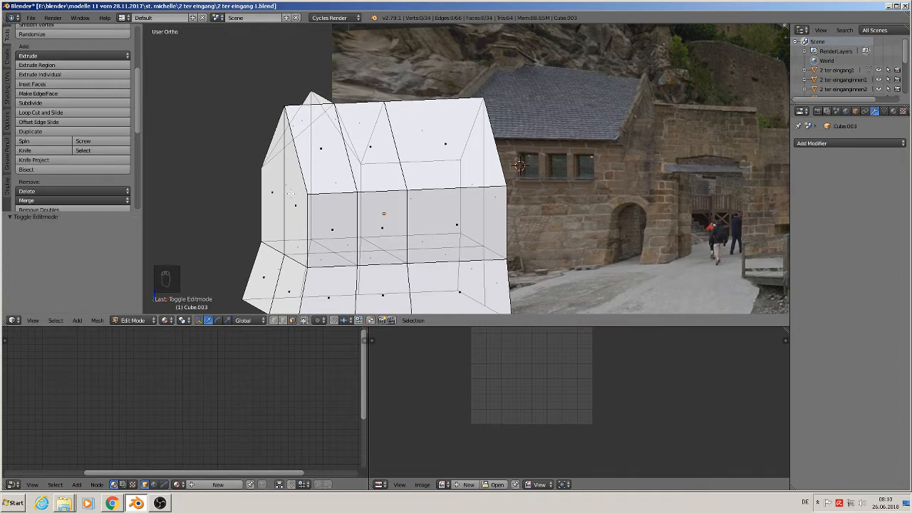
pyautogui.moveTo(295, 218); pyautogui.dragTo(263, 155, button='middle')
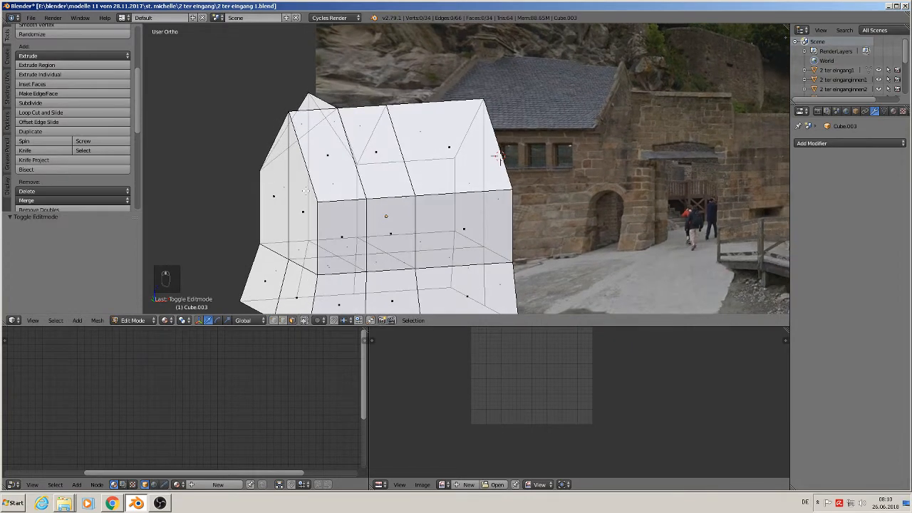
pyautogui.click(32, 150)
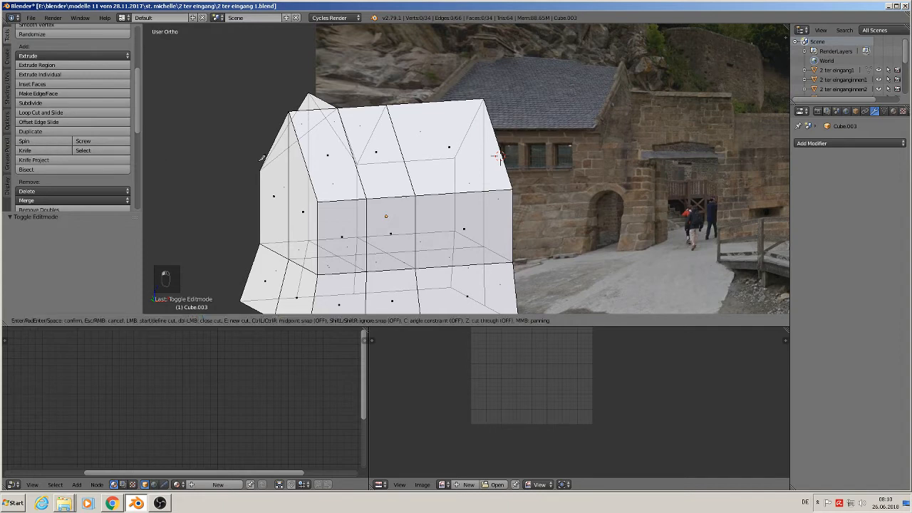
pyautogui.click(262, 170)
pyautogui.press('Return')
# Step: Knife a matching horizontal cut across the right gable end wall from eave corner to eave corner
pyautogui.moveTo(564, 195); pyautogui.dragTo(413, 205, button='middle')
pyautogui.click(32, 150)
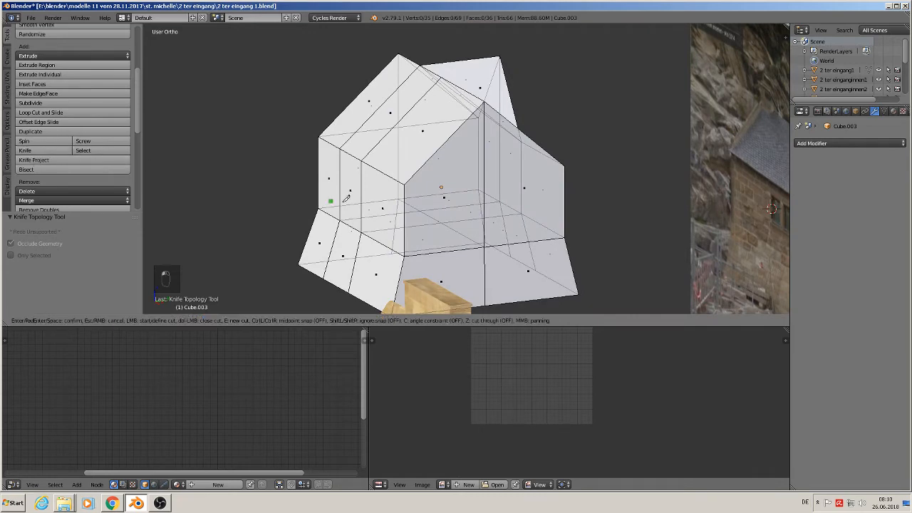
pyautogui.click(405, 184)
pyautogui.click(564, 167)
pyautogui.press('Return')
pyautogui.moveTo(558, 183); pyautogui.dragTo(599, 187, button='middle')
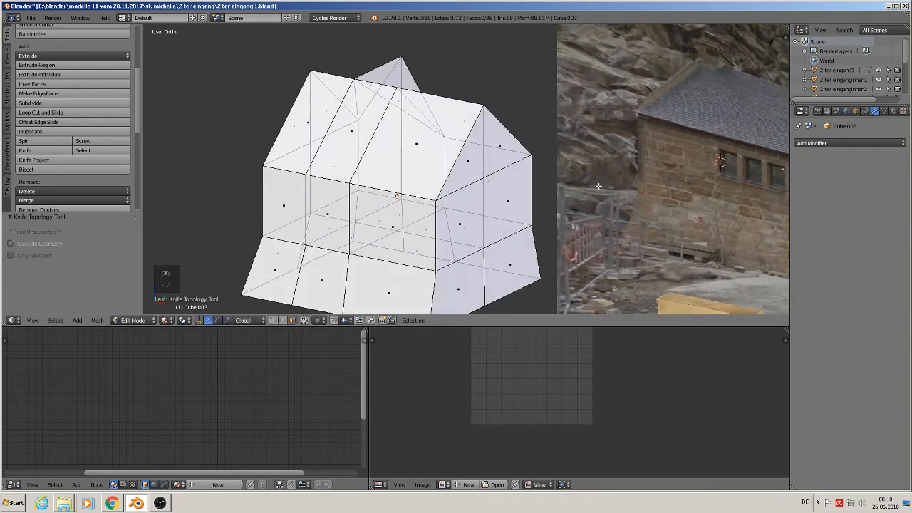
pyautogui.scroll(1, 533, 177)
pyautogui.rightClick(454, 156)
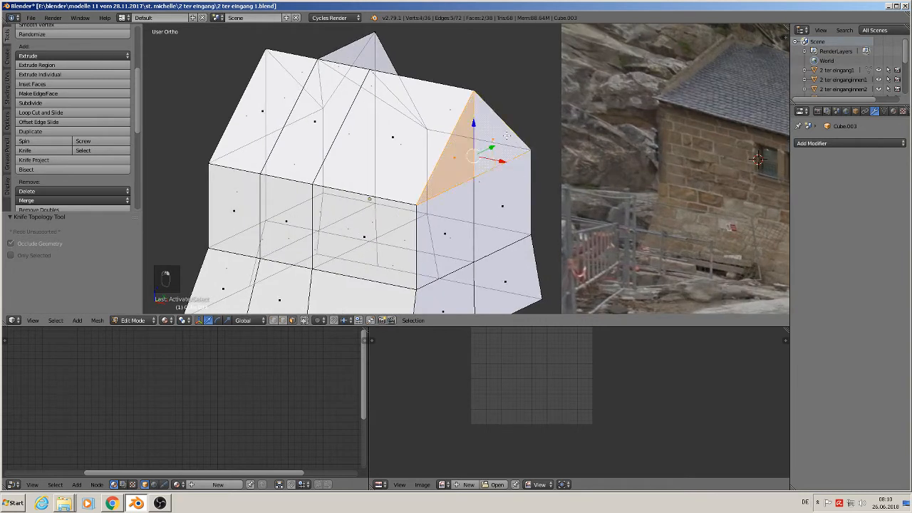
pyautogui.press('e')
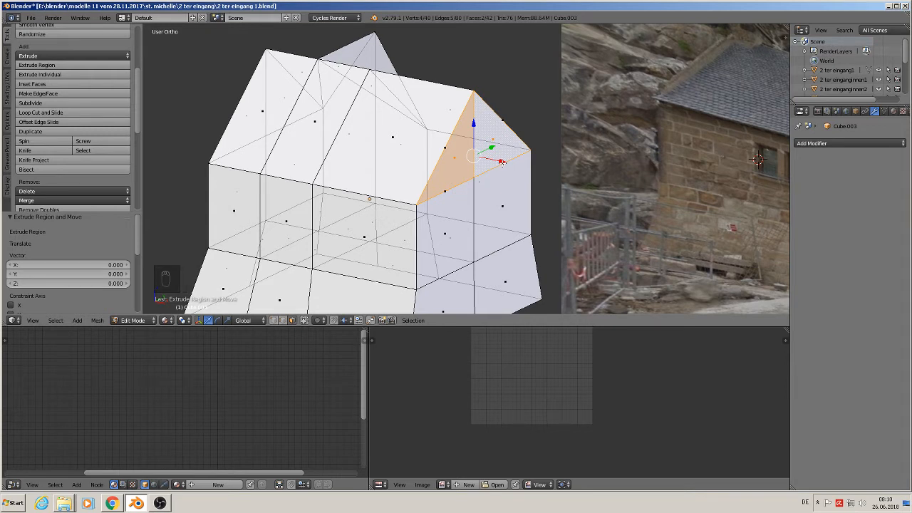
pyautogui.hotkey('ctrl', 'z')
pyautogui.hotkey('ctrl', 'z')
pyautogui.hotkey('ctrl', 'z')
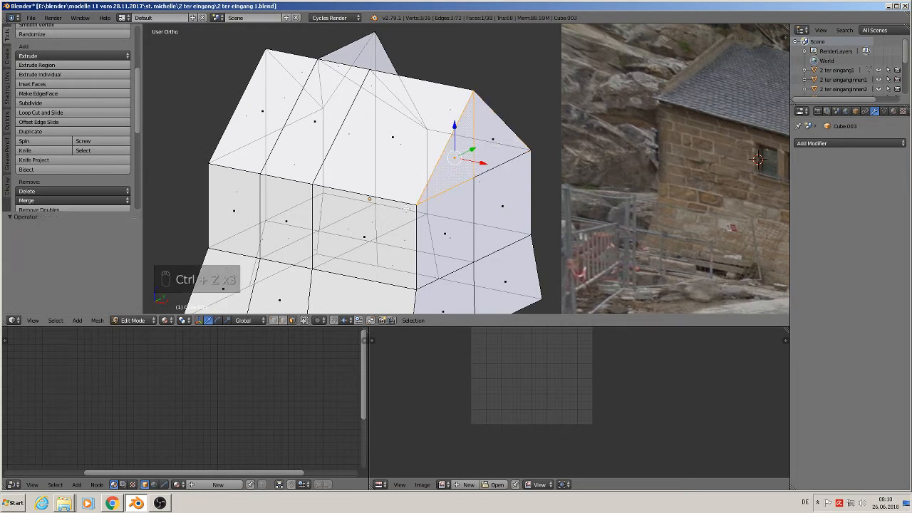
# Step: Add a loop cut across the roof close to each gable end, leaving a narrow strip along both outer edges
pyautogui.hotkey('ctrl', 'r')
pyautogui.click(406, 203)
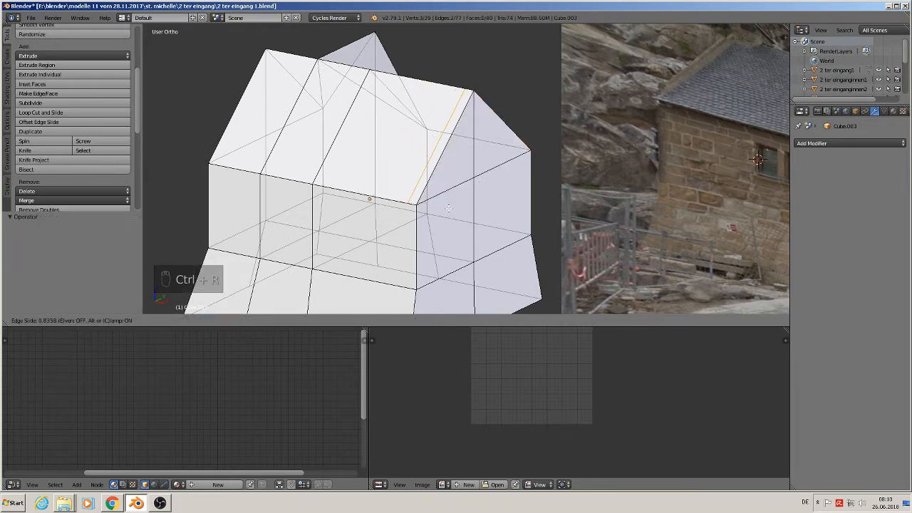
pyautogui.click(449, 207)
pyautogui.hotkey('ctrl', 'r')
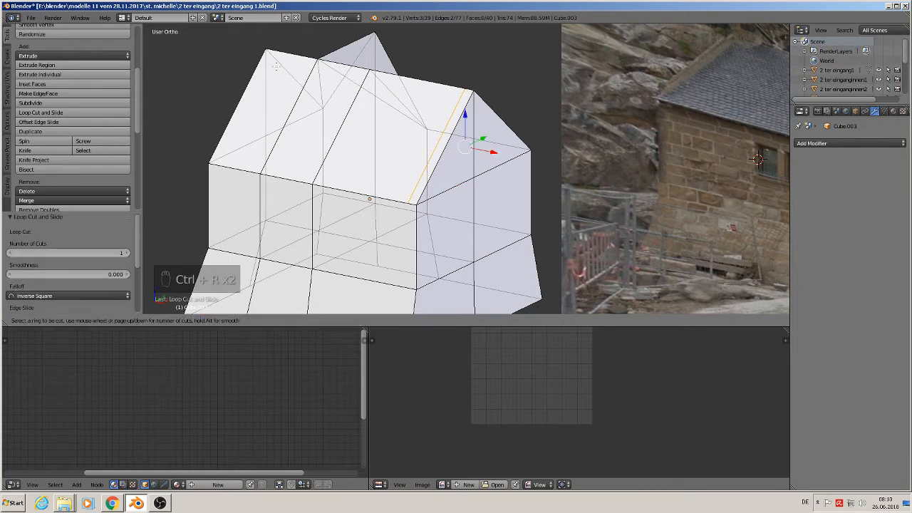
pyautogui.click(278, 54)
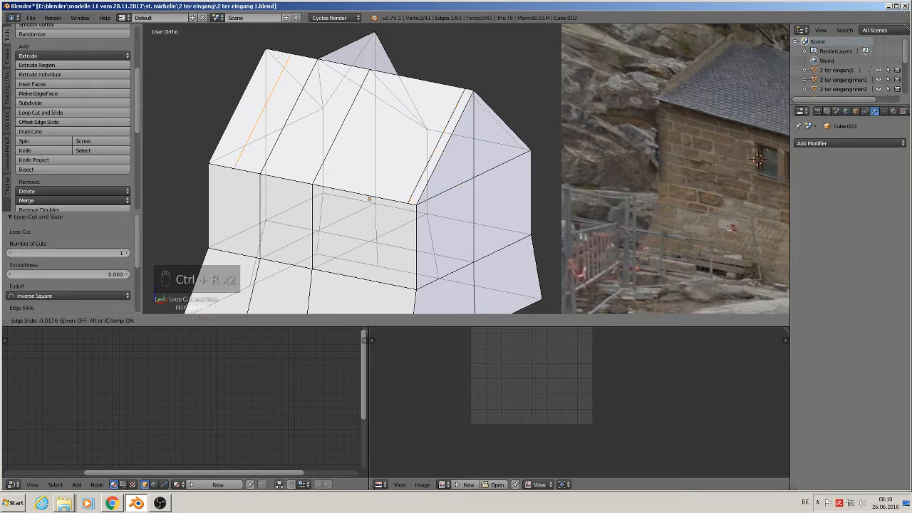
pyautogui.click(260, 48)
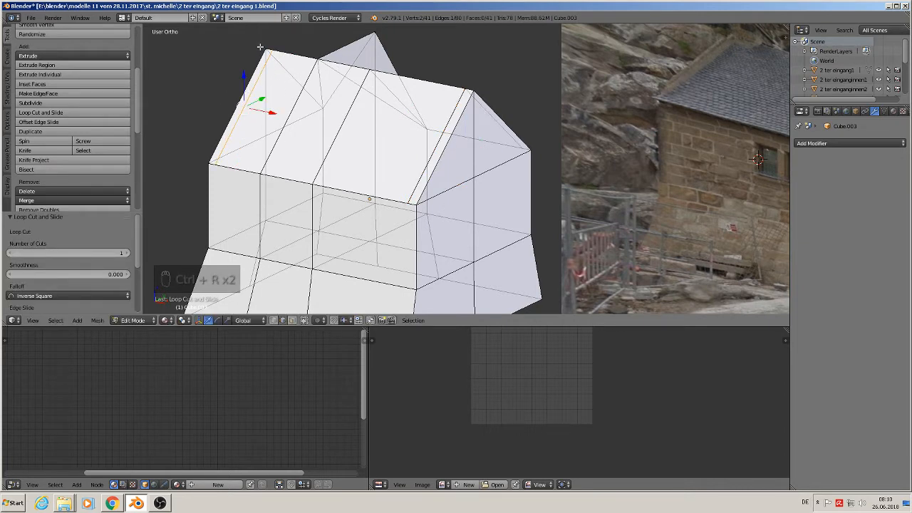
# Step: Extrude the two narrow roof strips at the right gable end upward by 0.013 along Z as a raised verge
pyautogui.click(291, 321)
pyautogui.click(441, 142)
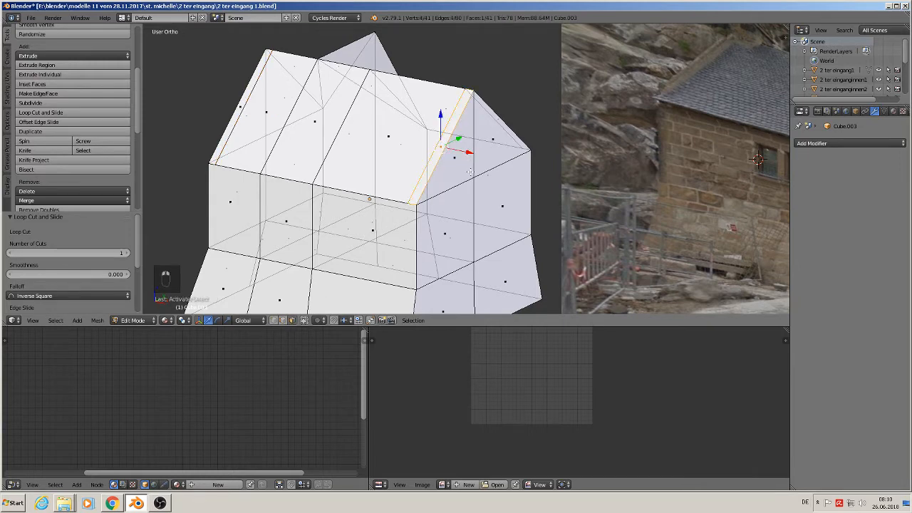
pyautogui.moveTo(441, 143); pyautogui.dragTo(419, 197, button='middle')
pyautogui.keyDown('shift'); pyautogui.click(541, 125); pyautogui.keyUp('shift')
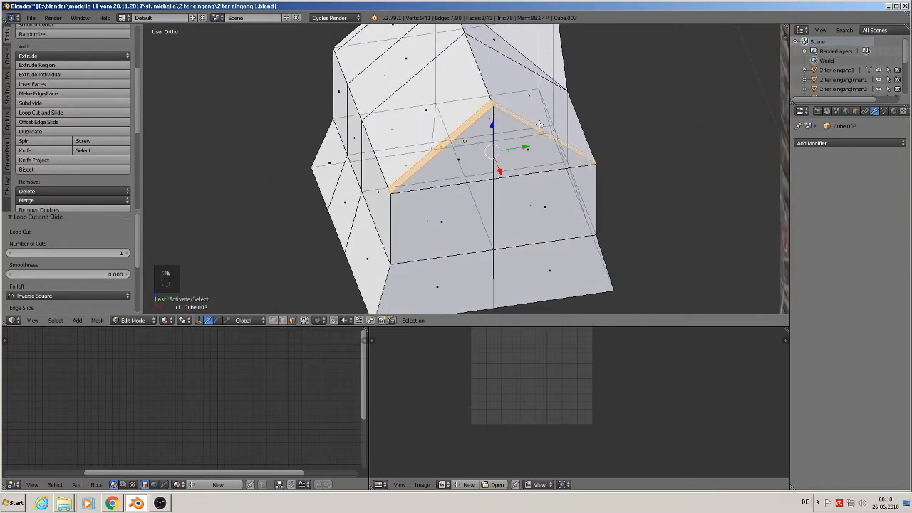
pyautogui.press('e')
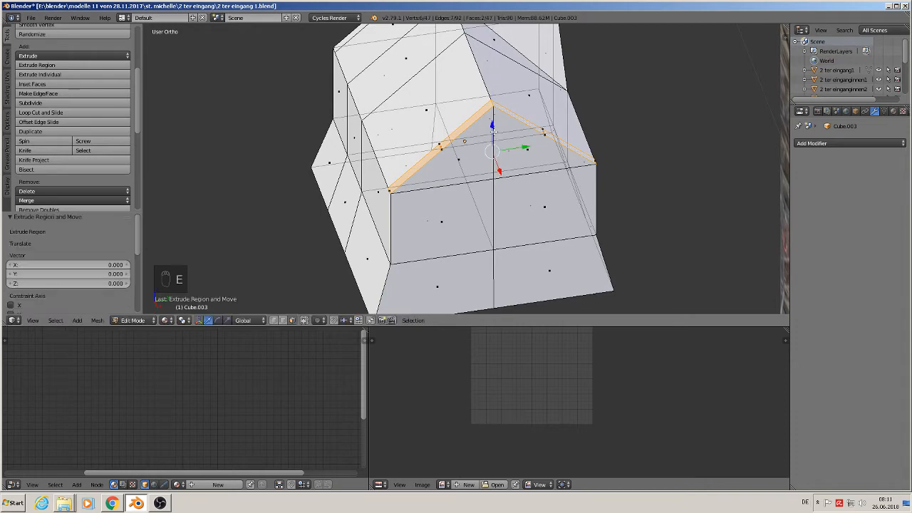
pyautogui.press('e')
pyautogui.moveTo(491, 119); pyautogui.dragTo(492, 118)
pyautogui.keyDown('shift'); pyautogui.moveTo(492, 118); pyautogui.dragTo(653, 136, button='middle'); pyautogui.keyUp('shift')
pyautogui.keyDown('shift'); pyautogui.moveTo(357, 192); pyautogui.dragTo(381, 173, button='middle'); pyautogui.keyUp('shift')
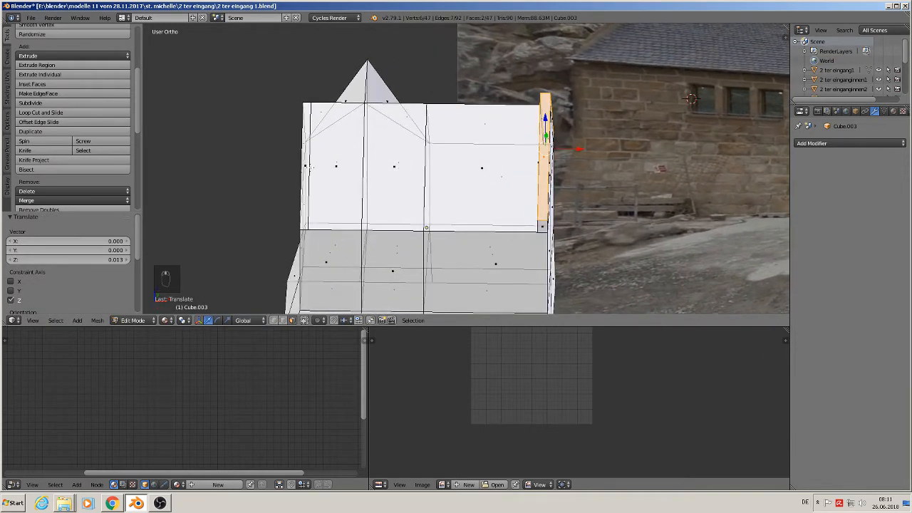
# Step: Knife a cut across the rear roof slope close to the left gable, from the ridge to the eave, separating a narrow edge strip
pyautogui.rightClick(307, 167)
pyautogui.moveTo(307, 168); pyautogui.dragTo(270, 216, button='middle')
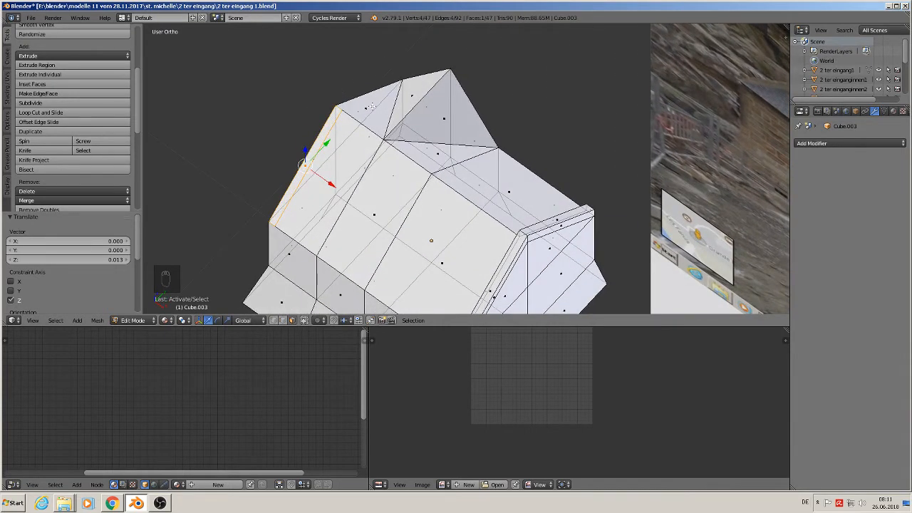
pyautogui.moveTo(393, 94); pyautogui.dragTo(362, 137, button='middle')
pyautogui.scroll(2, 373, 158)
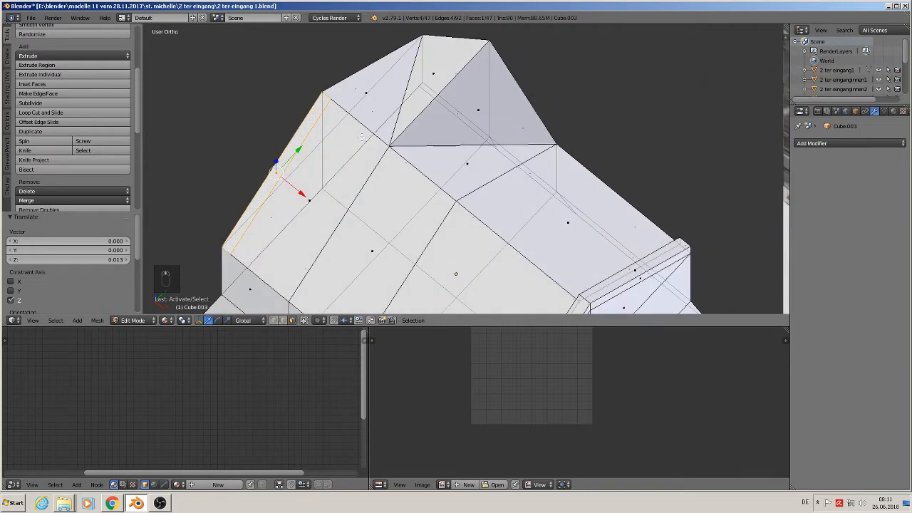
pyautogui.click(25, 150)
pyautogui.click(327, 93)
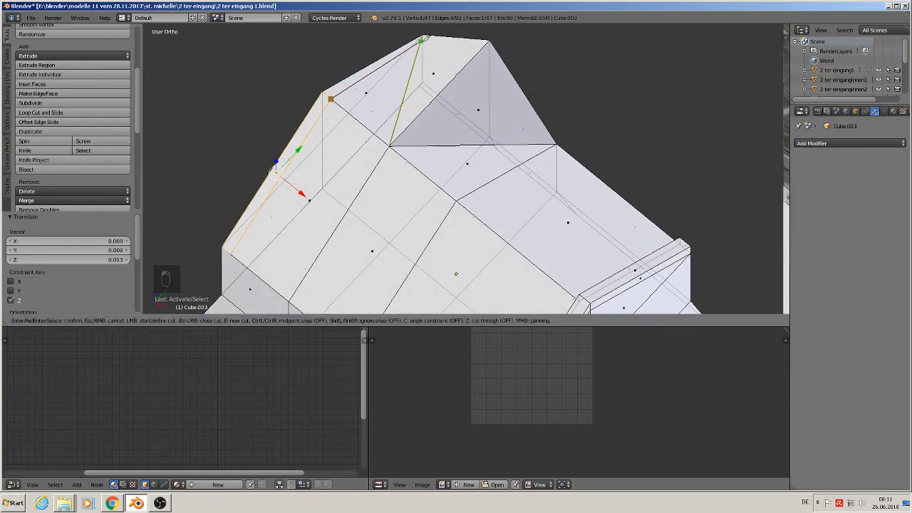
pyautogui.click(421, 42)
pyautogui.press('Return')
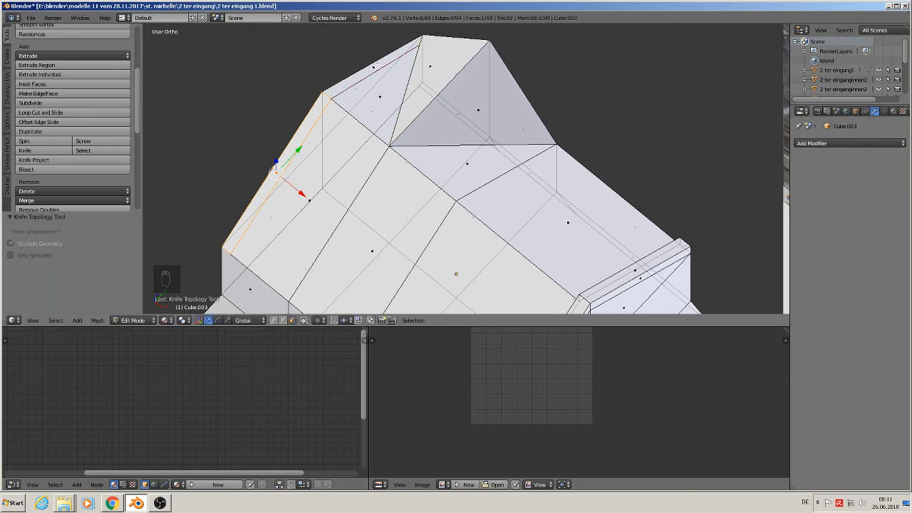
# Step: Extrude the two narrow roof strips at the left gable upward along Z to match the right verge's height, then clear the selection
pyautogui.rightClick(374, 66)
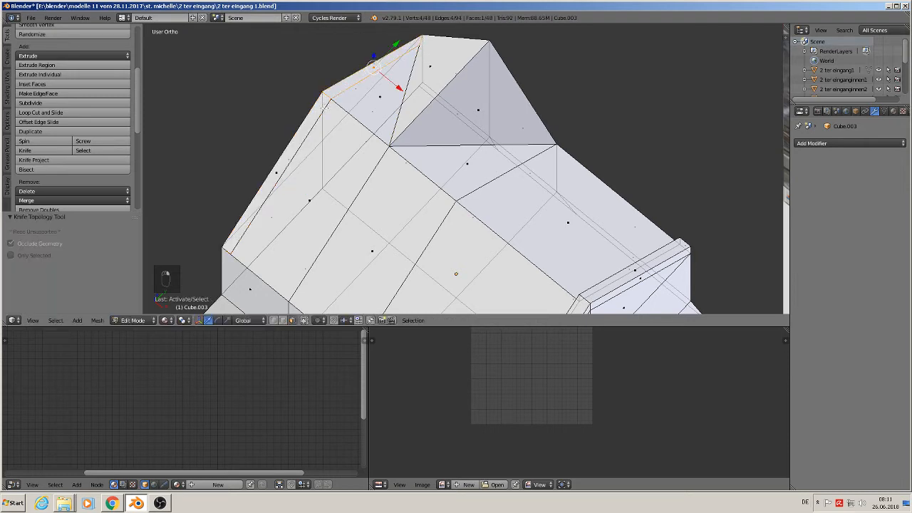
pyautogui.rightClick(276, 169)
pyautogui.keyDown('shift'); pyautogui.rightClick(369, 68); pyautogui.keyUp('shift')
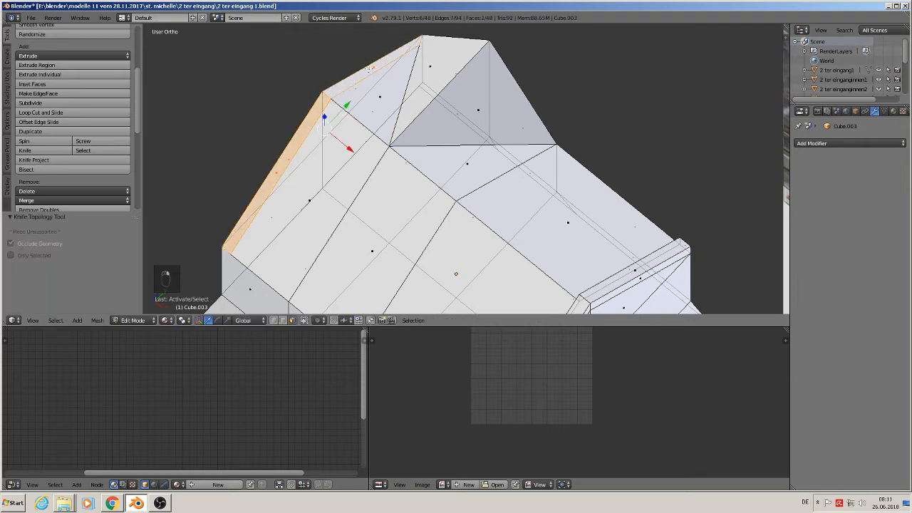
pyautogui.press('e')
pyautogui.moveTo(325, 118); pyautogui.dragTo(325, 104)
pyautogui.scroll(-2, 323, 153)
pyautogui.moveTo(314, 171); pyautogui.dragTo(339, 128, button='middle')
pyautogui.keyDown('shift'); pyautogui.moveTo(464, 248); pyautogui.dragTo(277, 85, button='middle'); pyautogui.keyUp('shift')
pyautogui.scroll(-2, 382, 173)
pyautogui.moveTo(288, 81); pyautogui.dragTo(289, 88)
pyautogui.scroll(2, 389, 168)
pyautogui.press('a')
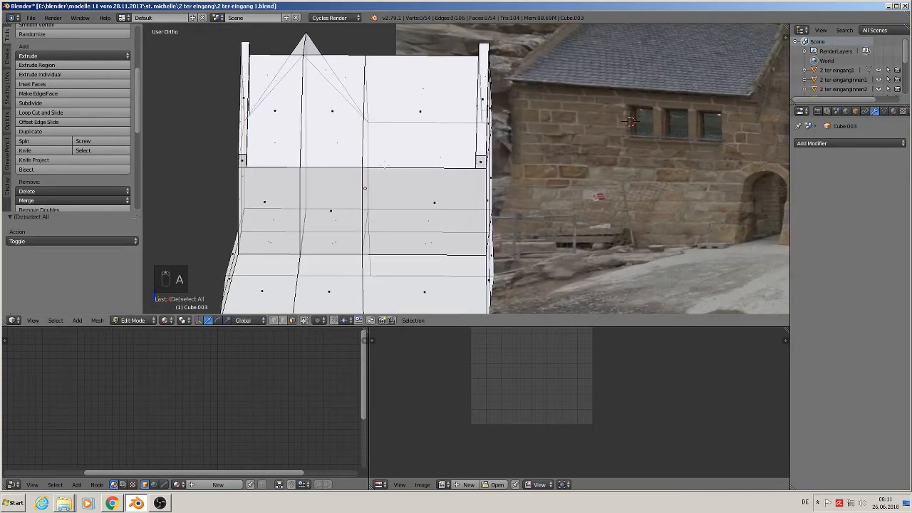
# Step: Leave edit mode and save the Blender file
pyautogui.press('Tab')
pyautogui.moveTo(388, 168); pyautogui.dragTo(314, 136, button='middle')
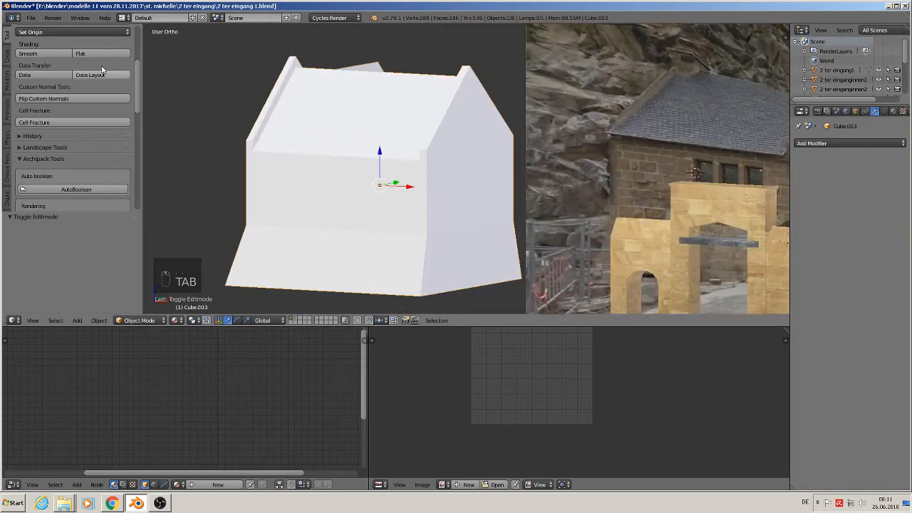
pyautogui.click(31, 33)
pyautogui.scroll(2, 357, 108)
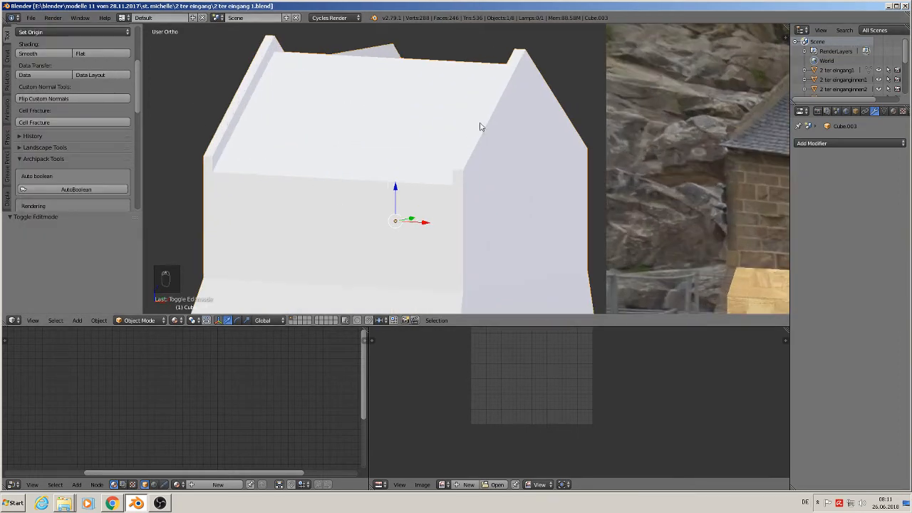
pyautogui.scroll(2, 481, 126)
# Step: Return the house to edit mode, limit selection to visible geometry and switch to edge selection
pyautogui.press('Tab')
pyautogui.scroll(2, 458, 124)
pyautogui.scroll(-2, 446, 187)
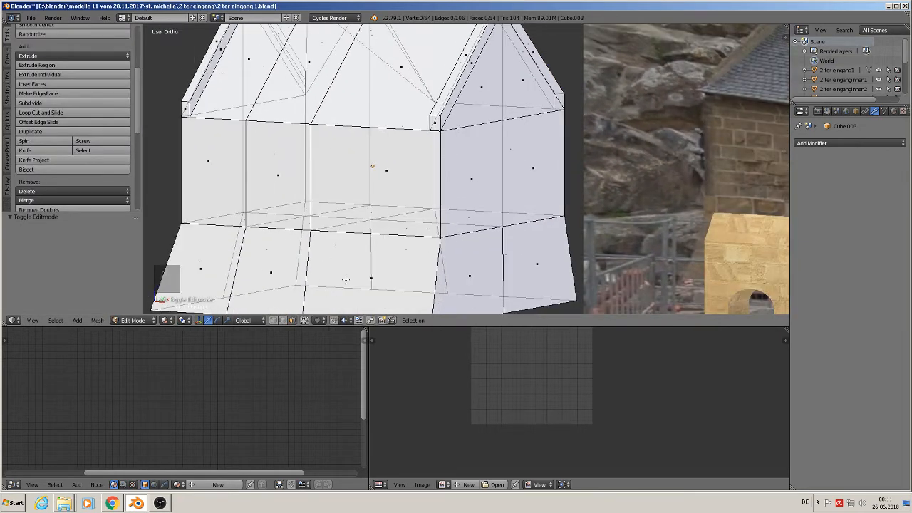
pyautogui.click(304, 321)
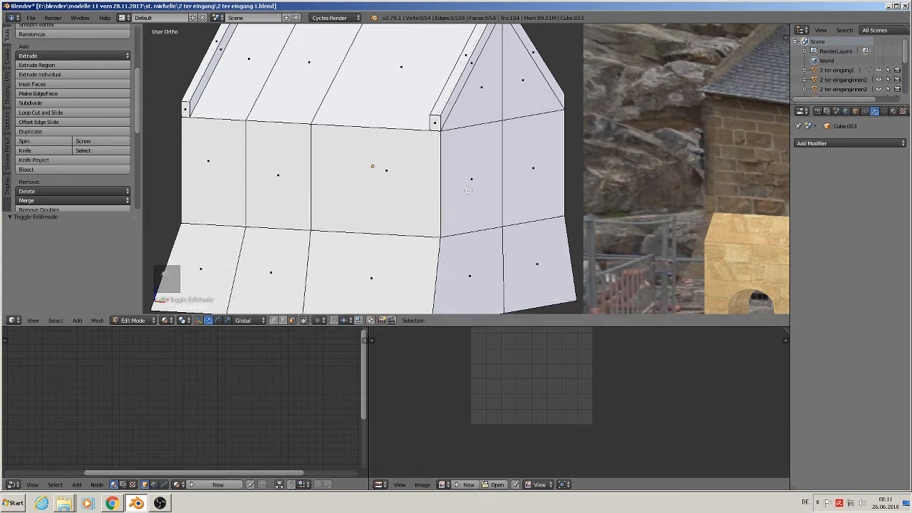
pyautogui.rightClick(447, 191)
pyautogui.click(283, 320)
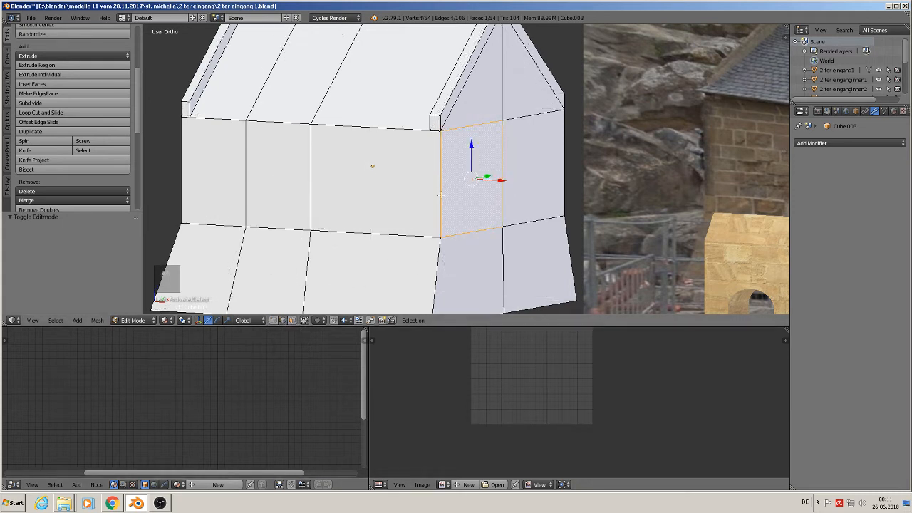
# Step: Bevel the front right corner edges of the wall and flared base with 3 segments and an amount of 0.072
pyautogui.rightClick(443, 171)
pyautogui.keyDown('shift'); pyautogui.rightClick(436, 271); pyautogui.keyUp('shift')
pyautogui.keyDown('shift'); pyautogui.moveTo(448, 276); pyautogui.dragTo(425, 252, button='middle'); pyautogui.keyUp('shift')
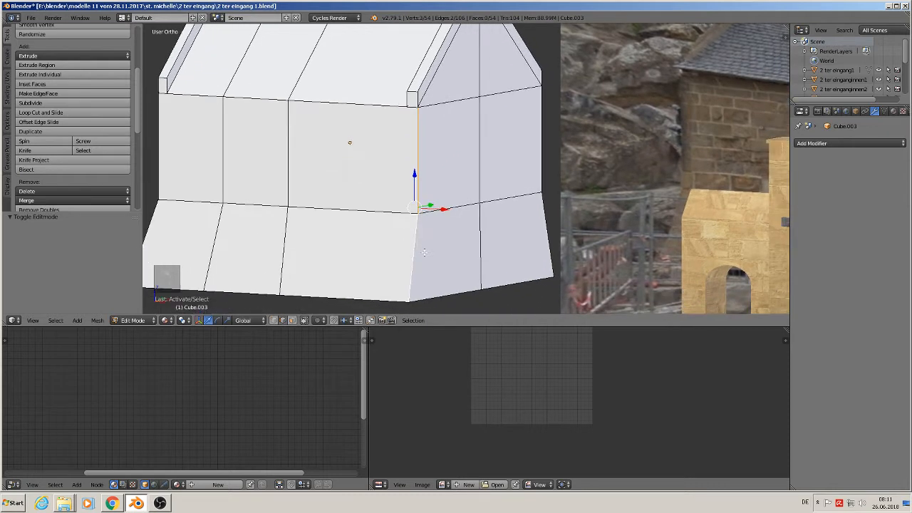
pyautogui.hotkey('ctrl', 'b')
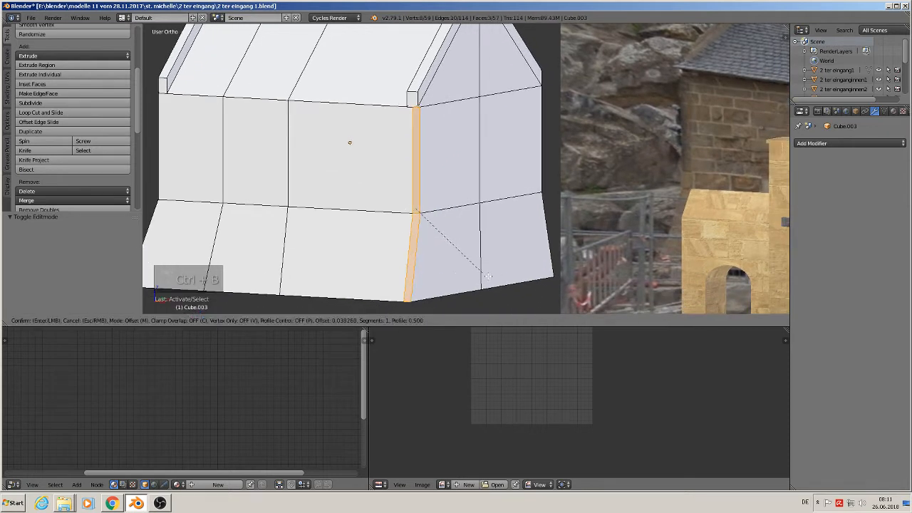
pyautogui.scroll(1, 524, 289)
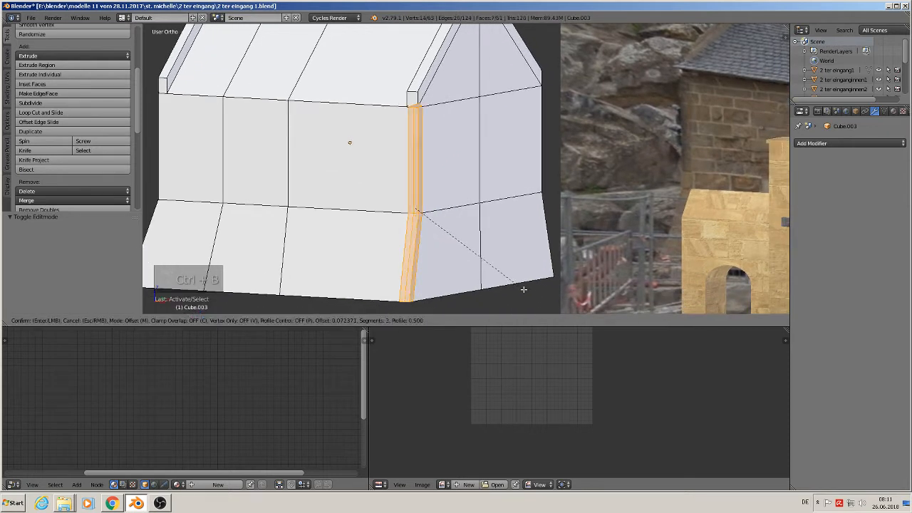
pyautogui.click(524, 290)
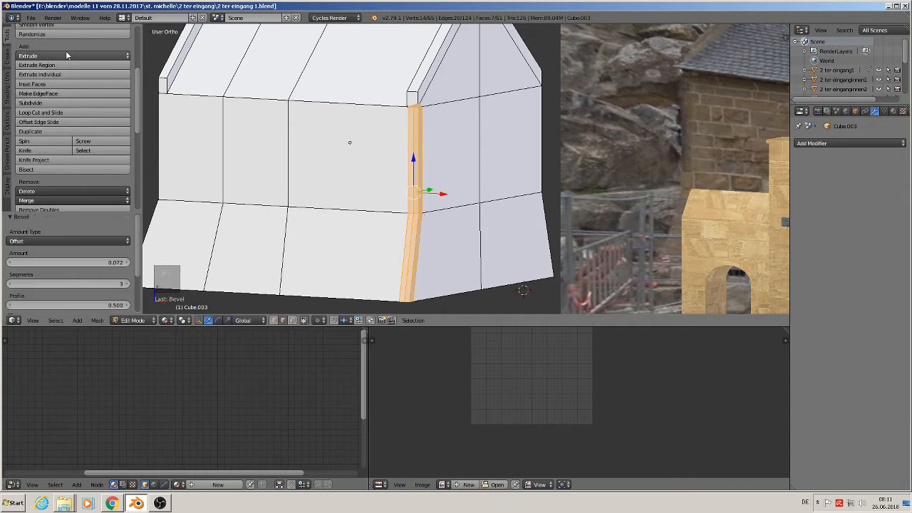
# Step: Shade the beveled faces of the front right corner smooth
pyautogui.scroll(5, 60, 70)
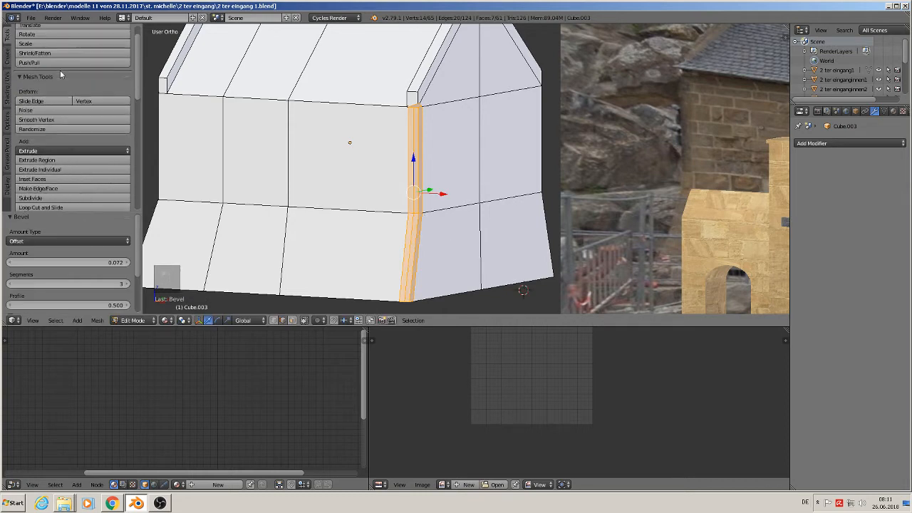
pyautogui.click(8, 93)
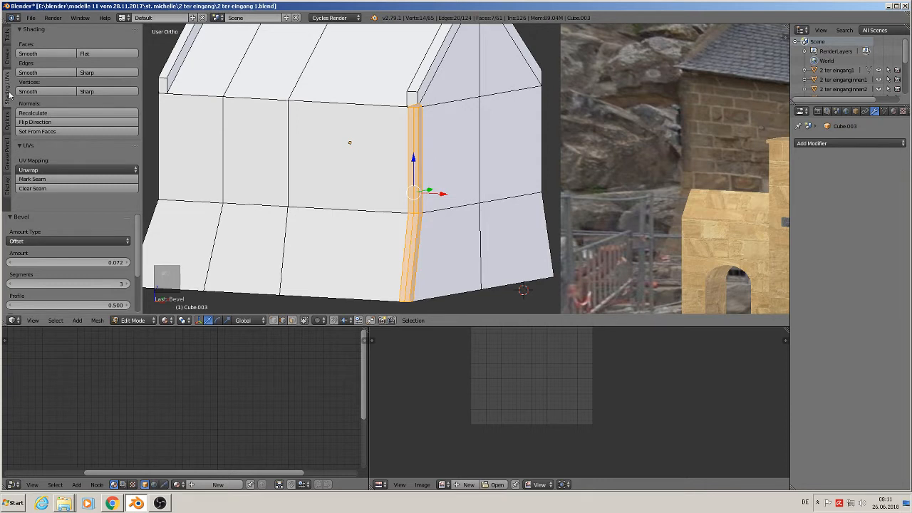
pyautogui.click(48, 52)
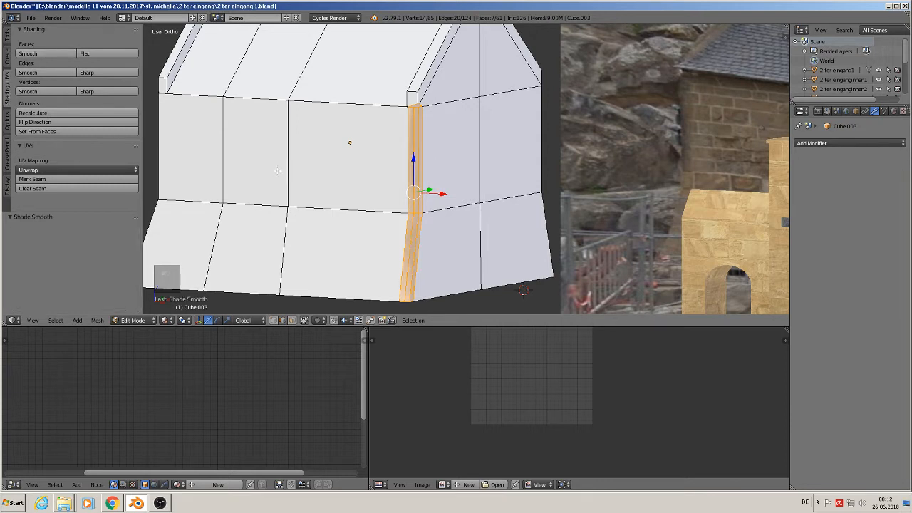
pyautogui.keyDown('shift'); pyautogui.moveTo(277, 171); pyautogui.dragTo(367, 145, button='middle'); pyautogui.keyUp('shift')
pyautogui.rightClick(246, 131)
pyautogui.keyDown('shift'); pyautogui.rightClick(230, 215); pyautogui.keyUp('shift')
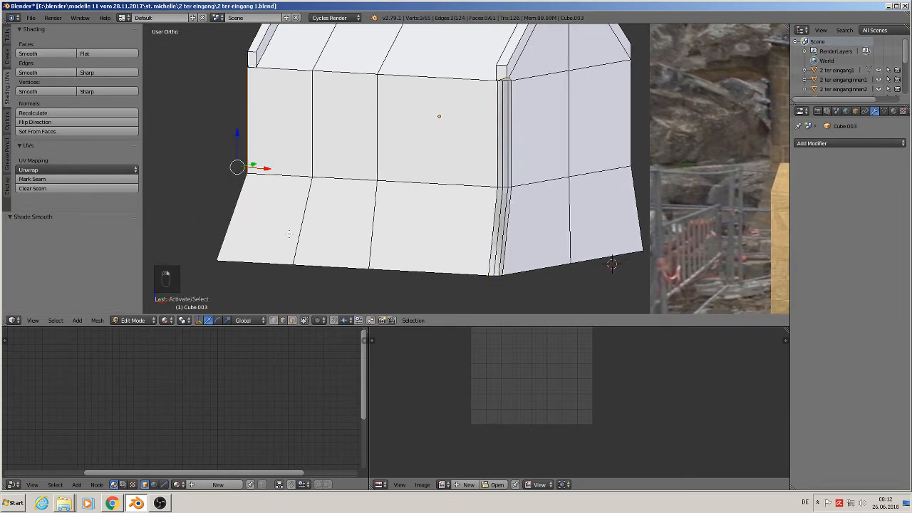
pyautogui.hotkey('ctrl', 'b')
pyautogui.rightClick(333, 258)
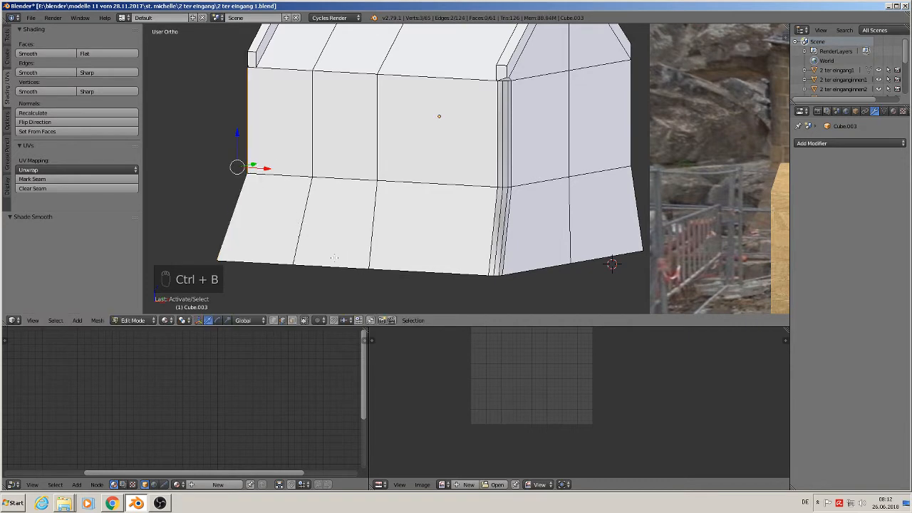
pyautogui.hotkey('ctrl', 'b')
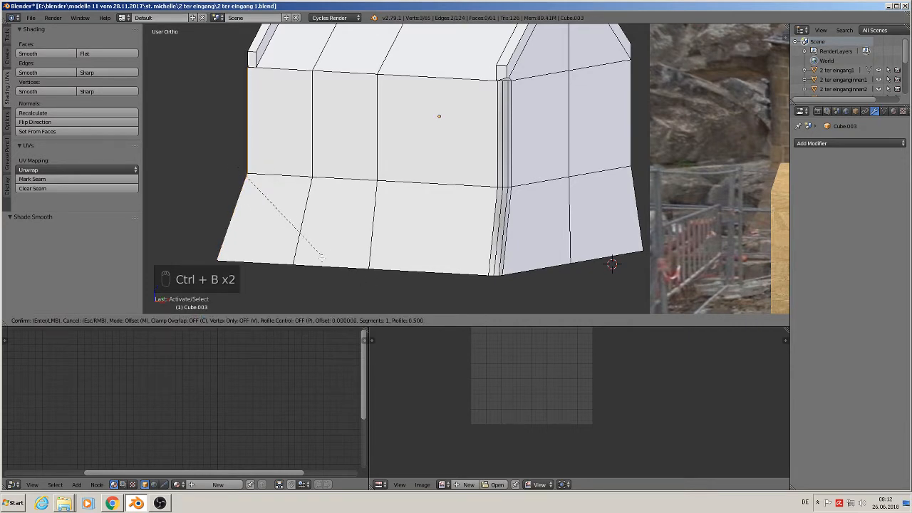
pyautogui.rightClick(321, 265)
pyautogui.moveTo(321, 265); pyautogui.dragTo(307, 229, button='middle')
pyautogui.hotkey('ctrl', 'v')
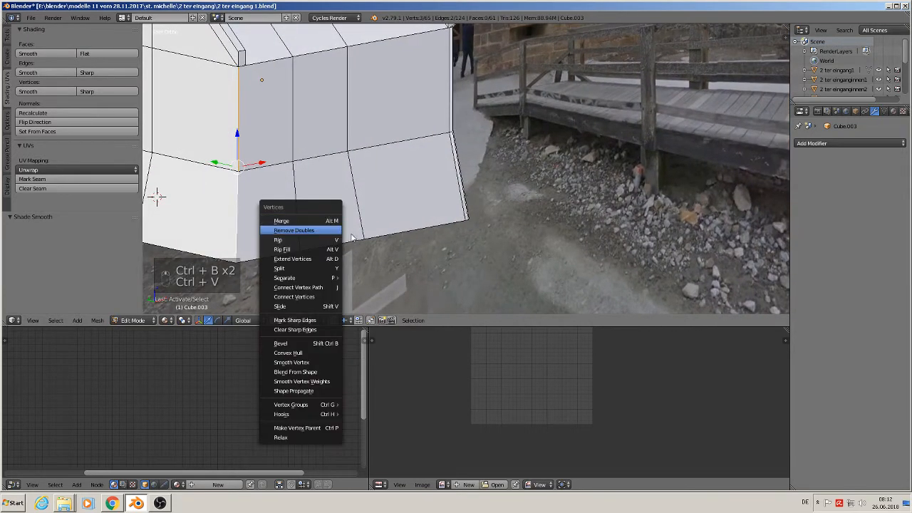
pyautogui.rightClick(232, 112)
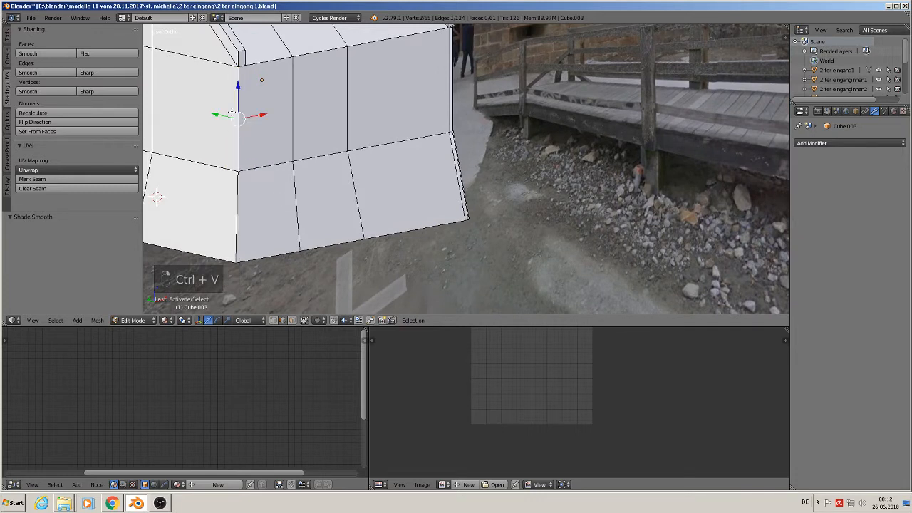
pyautogui.keyDown('shift'); pyautogui.rightClick(243, 209); pyautogui.keyUp('shift')
pyautogui.hotkey('ctrl', 'b')
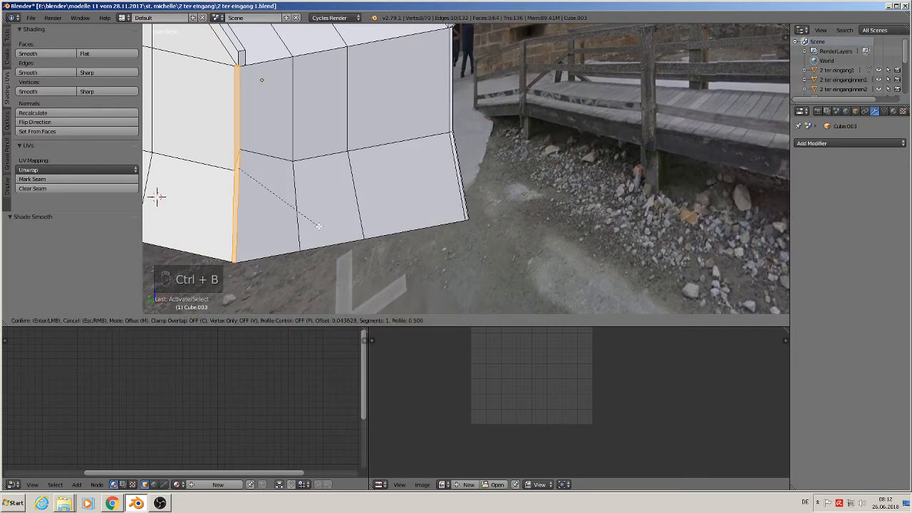
pyautogui.scroll(2, 319, 226)
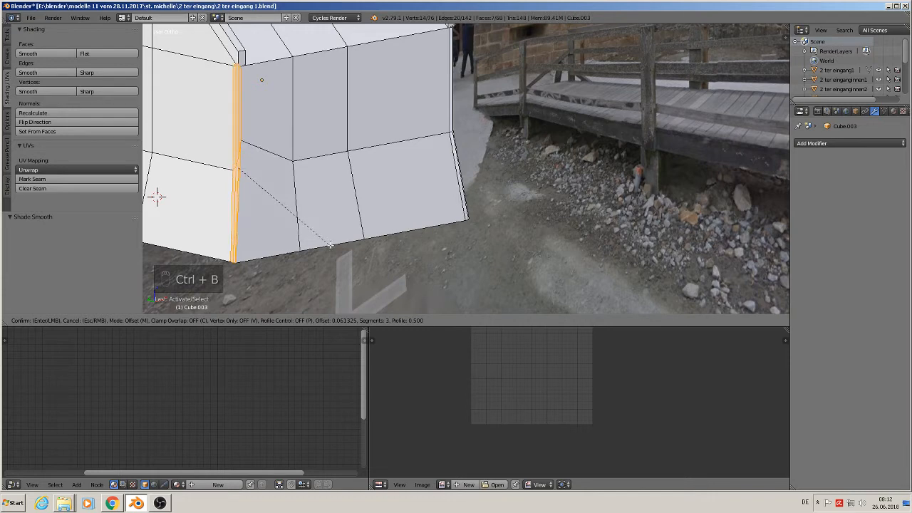
pyautogui.press('Escape')
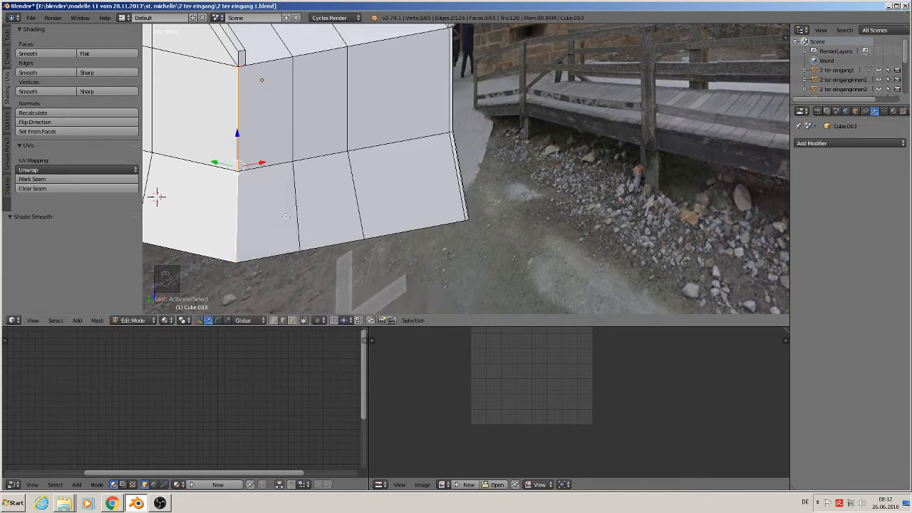
# Step: Bevel the rear corner edges of the right gable wall and flared base with 3 segments and an amount of 0.038
pyautogui.keyDown('shift'); pyautogui.moveTo(245, 162); pyautogui.dragTo(387, 192, button='middle'); pyautogui.keyUp('shift')
pyautogui.scroll(-2, 400, 190)
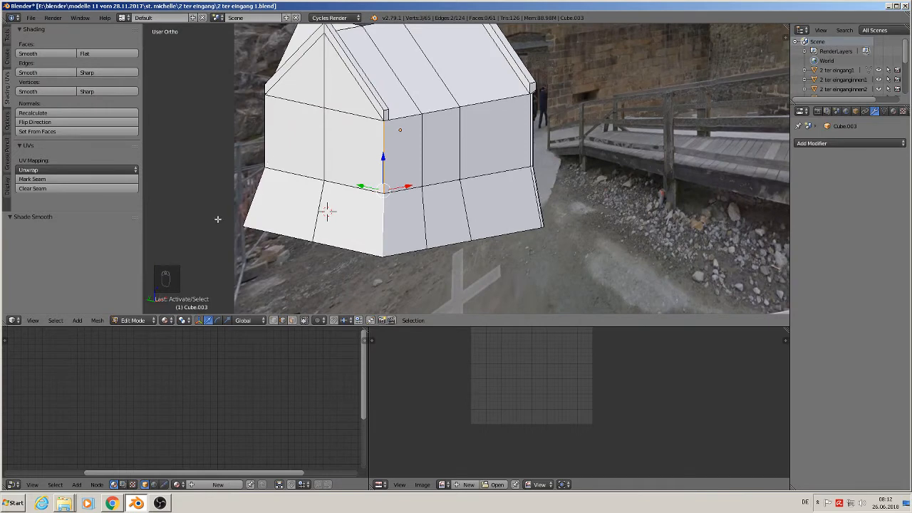
pyautogui.moveTo(398, 118); pyautogui.dragTo(349, 149, button='middle')
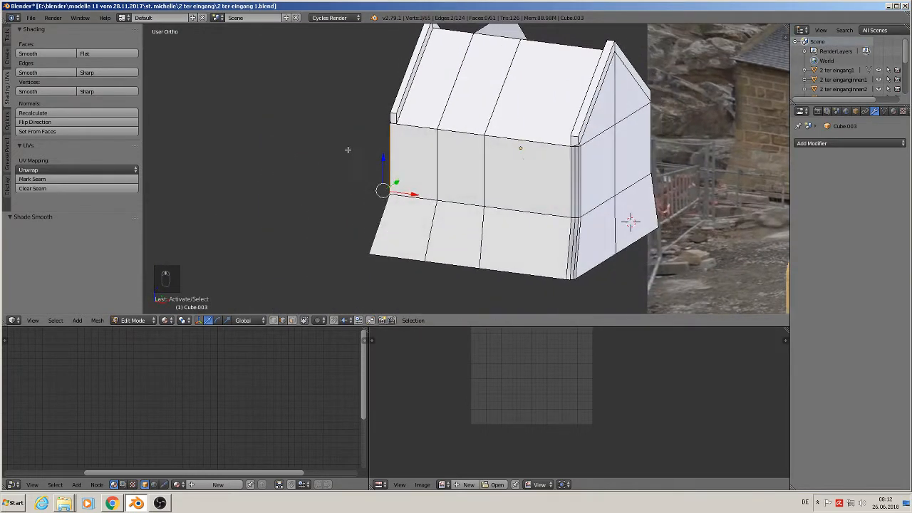
pyautogui.keyDown('shift'); pyautogui.moveTo(673, 153); pyautogui.dragTo(551, 138, button='middle'); pyautogui.keyUp('shift')
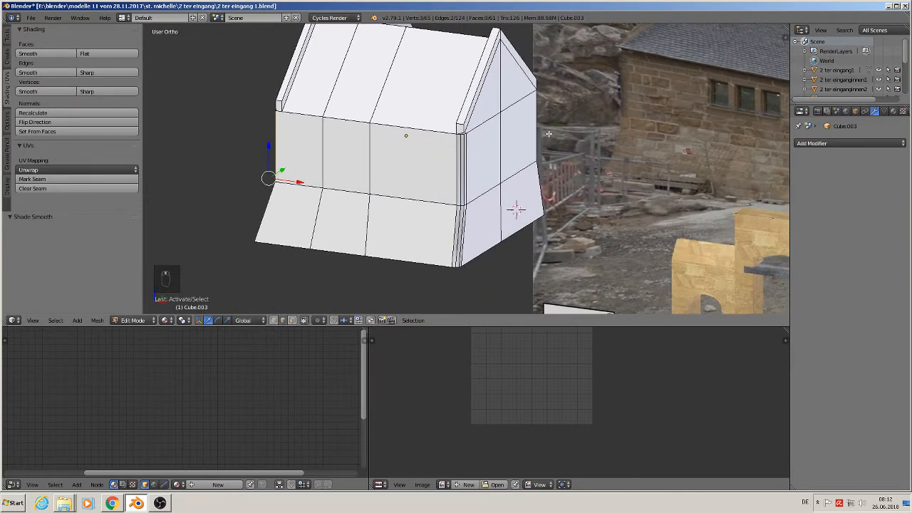
pyautogui.moveTo(558, 202); pyautogui.dragTo(495, 217, button='middle')
pyautogui.hotkey('ctrl', 'b')
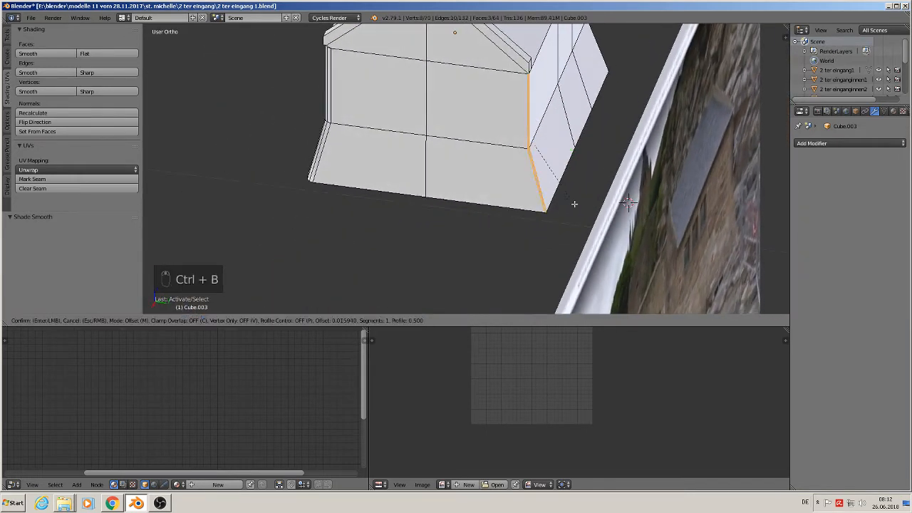
pyautogui.click(596, 216)
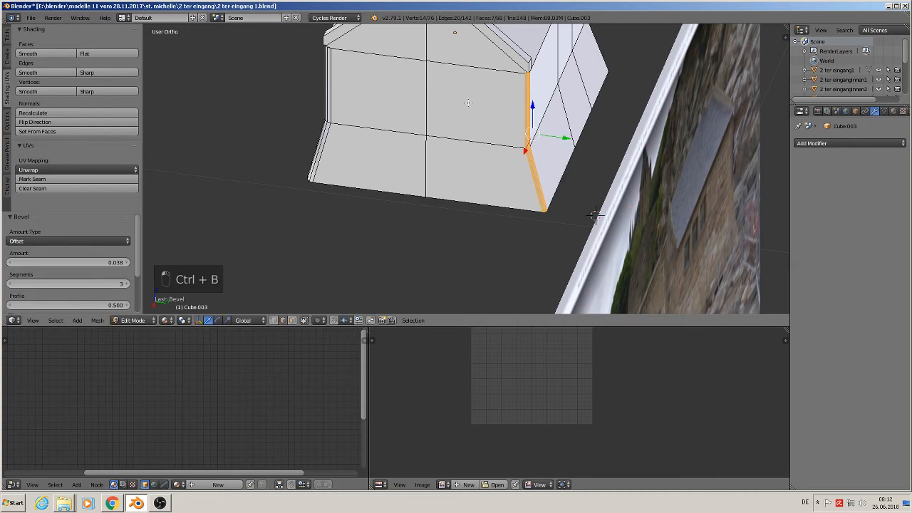
# Step: Bevel the upper outer edges of the raised verge on both slopes of the right gable, including its end and apex edges
pyautogui.keyDown('shift'); pyautogui.moveTo(563, 128); pyautogui.dragTo(658, 243, button='middle'); pyautogui.keyUp('shift')
pyautogui.moveTo(485, 179); pyautogui.dragTo(526, 185, button='middle')
pyautogui.scroll(1, 523, 186)
pyautogui.scroll(2, 488, 144)
pyautogui.rightClick(490, 143)
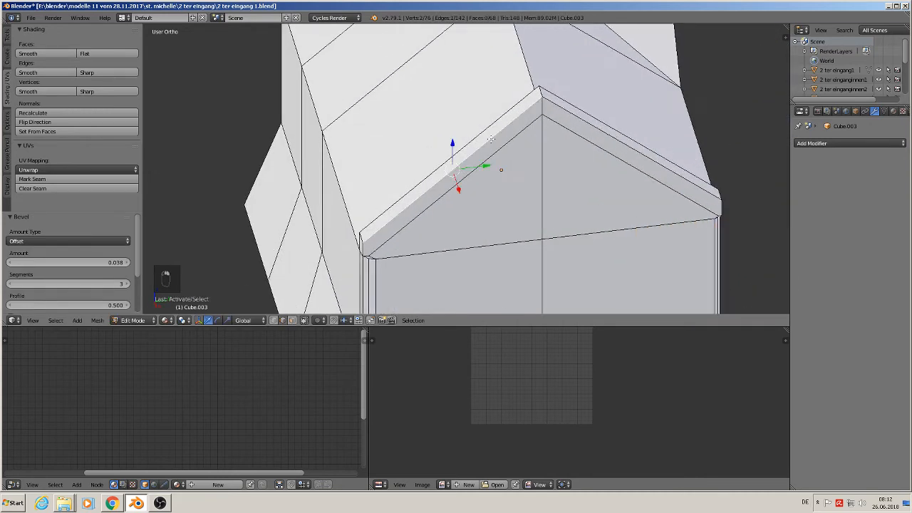
pyautogui.rightClick(465, 140)
pyautogui.keyDown('shift'); pyautogui.rightClick(363, 236); pyautogui.keyUp('shift')
pyautogui.keyDown('shift'); pyautogui.rightClick(632, 134); pyautogui.keyUp('shift')
pyautogui.keyDown('shift'); pyautogui.rightClick(724, 191); pyautogui.keyUp('shift')
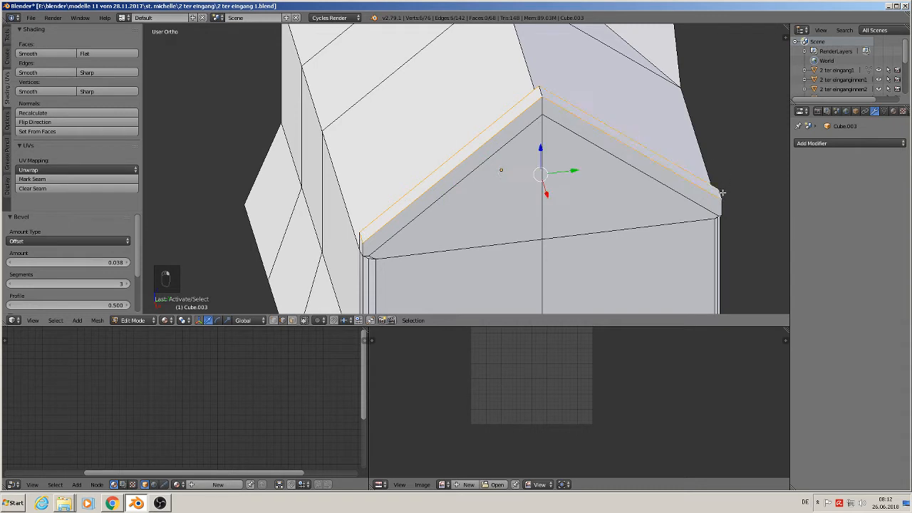
pyautogui.keyDown('shift'); pyautogui.rightClick(539, 91); pyautogui.keyUp('shift')
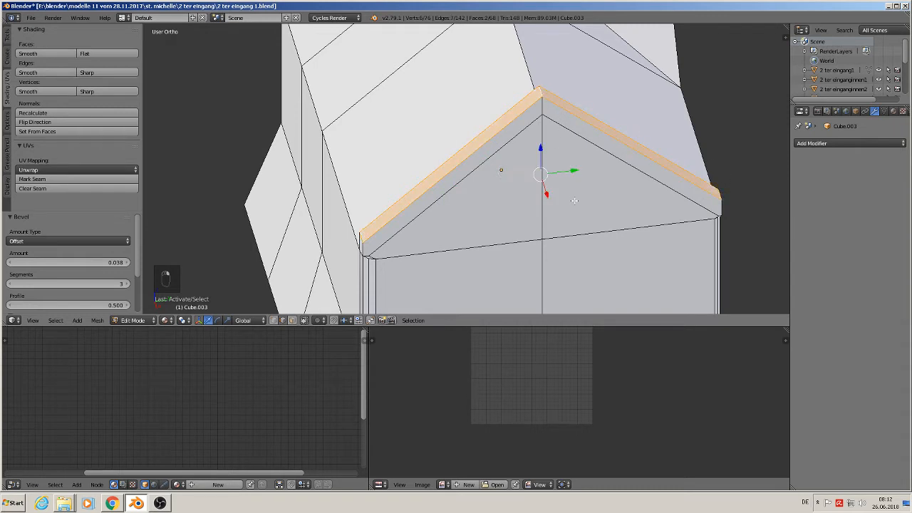
pyautogui.hotkey('ctrl', 'b')
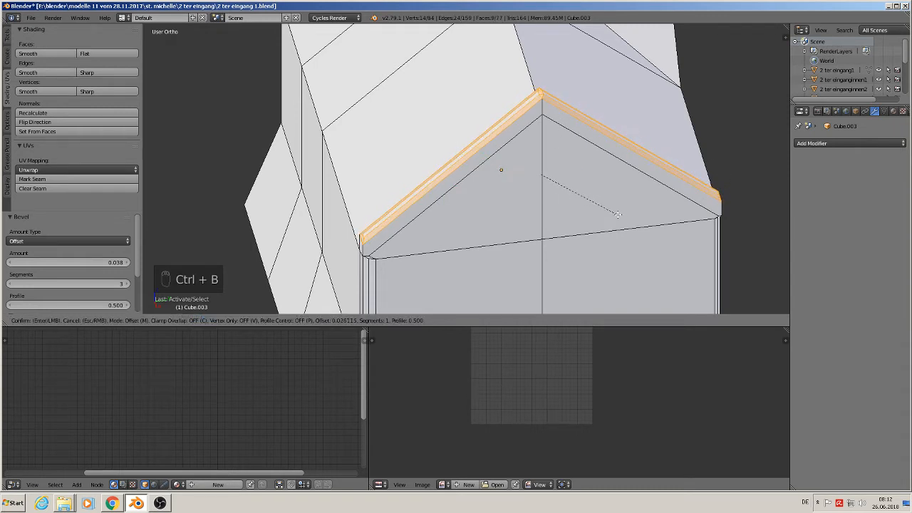
pyautogui.click(610, 207)
pyautogui.press('Tab')
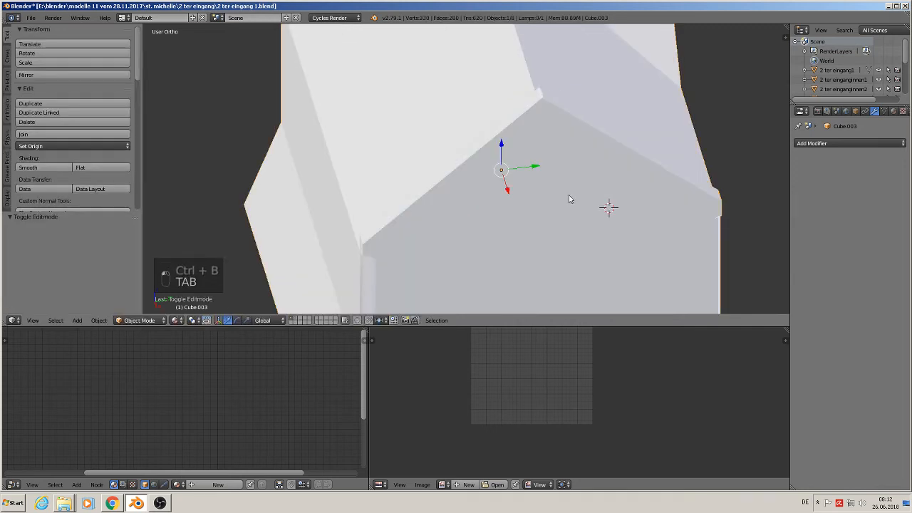
# Step: Bevel the upper edges of the left gable's raised verge on both roof slopes with 2 segments and an amount of 0.013
pyautogui.moveTo(486, 191); pyautogui.dragTo(663, 247, button='middle')
pyautogui.scroll(2, 430, 168)
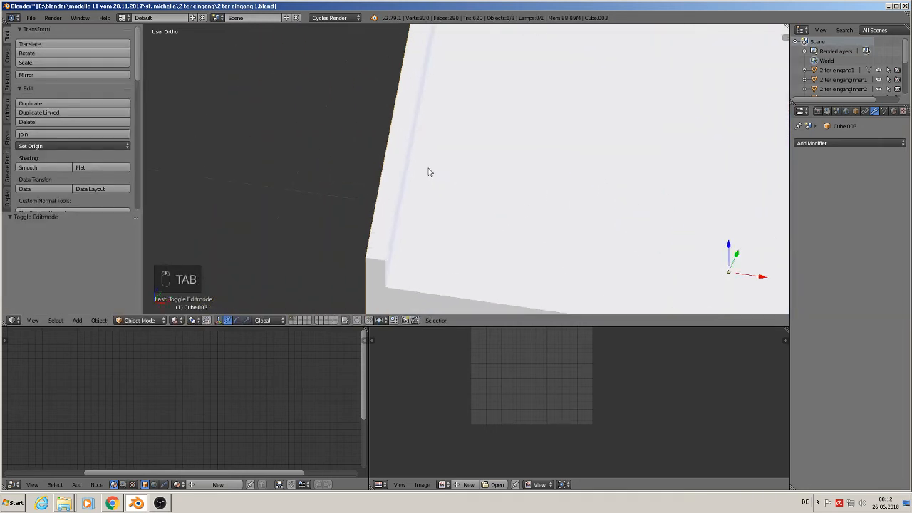
pyautogui.press('Tab')
pyautogui.rightClick(377, 257)
pyautogui.keyDown('shift'); pyautogui.rightClick(375, 221); pyautogui.keyUp('shift')
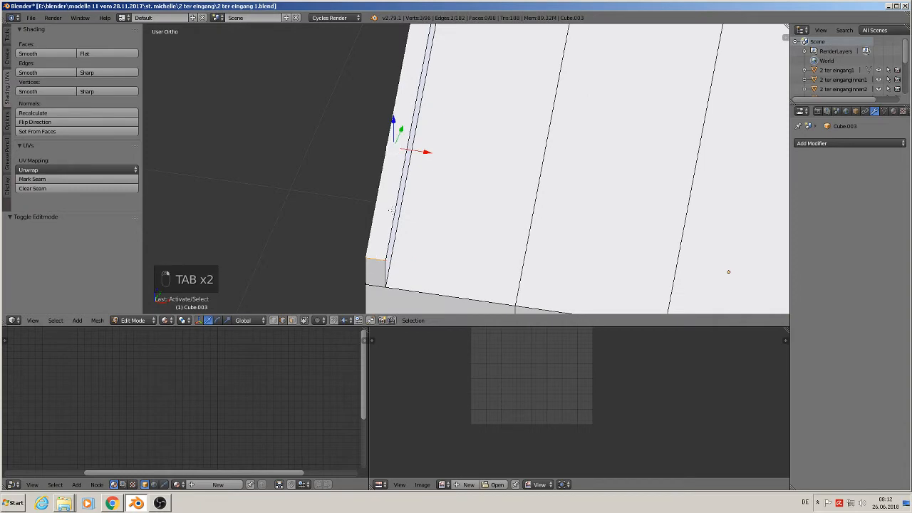
pyautogui.keyDown('shift'); pyautogui.rightClick(395, 210); pyautogui.keyUp('shift')
pyautogui.moveTo(457, 154); pyautogui.dragTo(426, 132, button='middle')
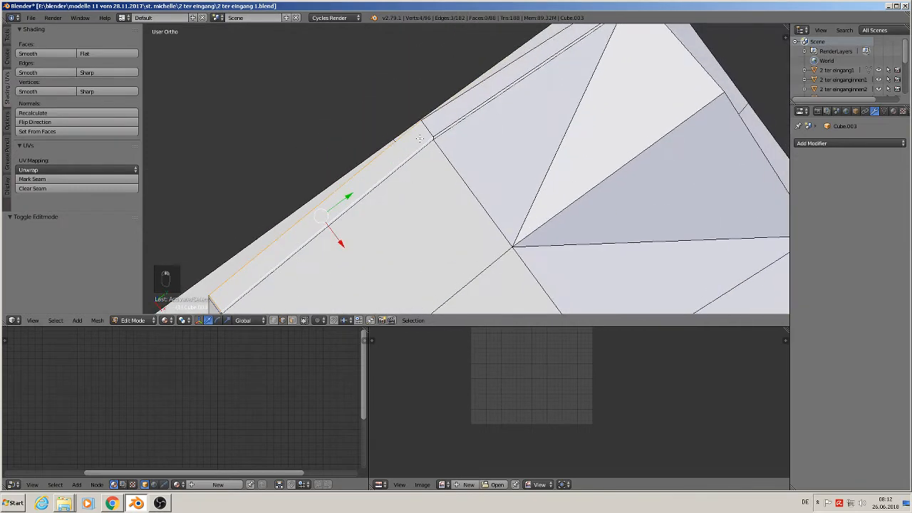
pyautogui.keyDown('shift'); pyautogui.rightClick(425, 133); pyautogui.keyUp('shift')
pyautogui.keyDown('shift'); pyautogui.rightClick(449, 111); pyautogui.keyUp('shift')
pyautogui.keyDown('shift'); pyautogui.rightClick(454, 114); pyautogui.keyUp('shift')
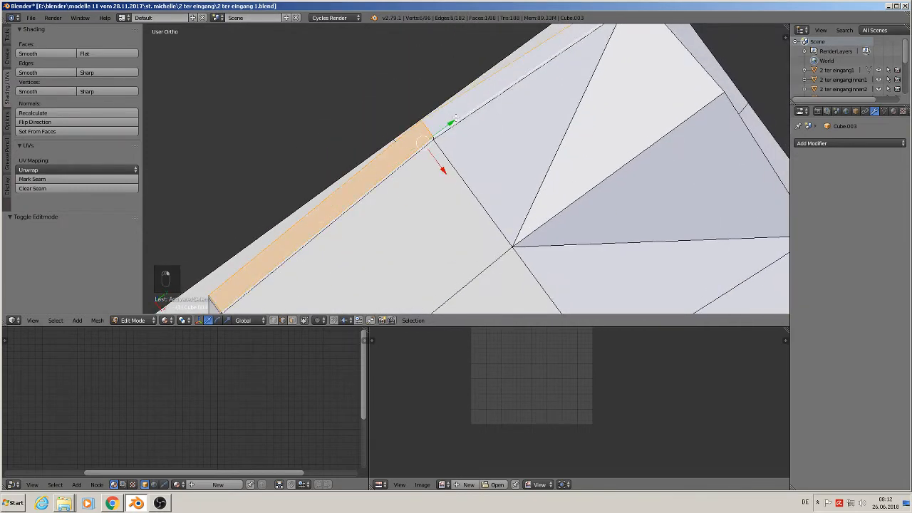
pyautogui.moveTo(496, 113); pyautogui.dragTo(494, 160, button='middle')
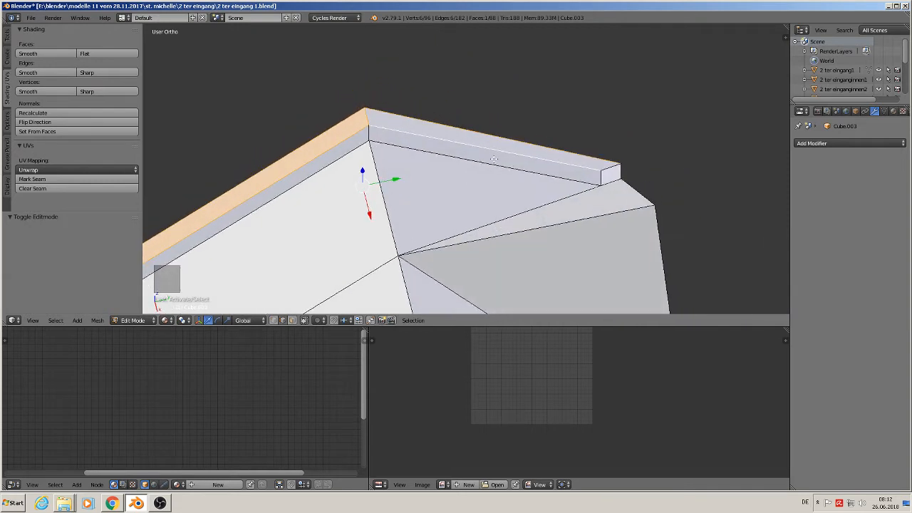
pyautogui.keyDown('shift'); pyautogui.rightClick(611, 167); pyautogui.keyUp('shift')
pyautogui.hotkey('ctrl', 'b')
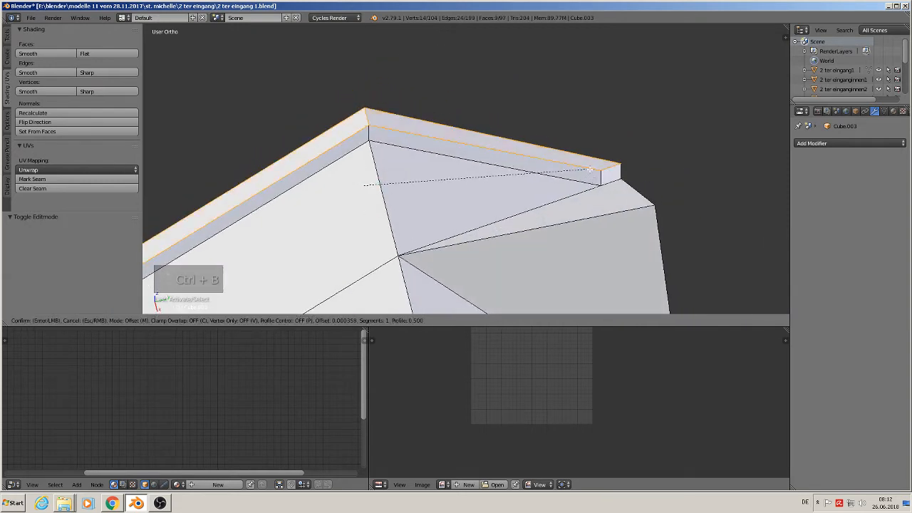
pyautogui.scroll(1, 622, 197)
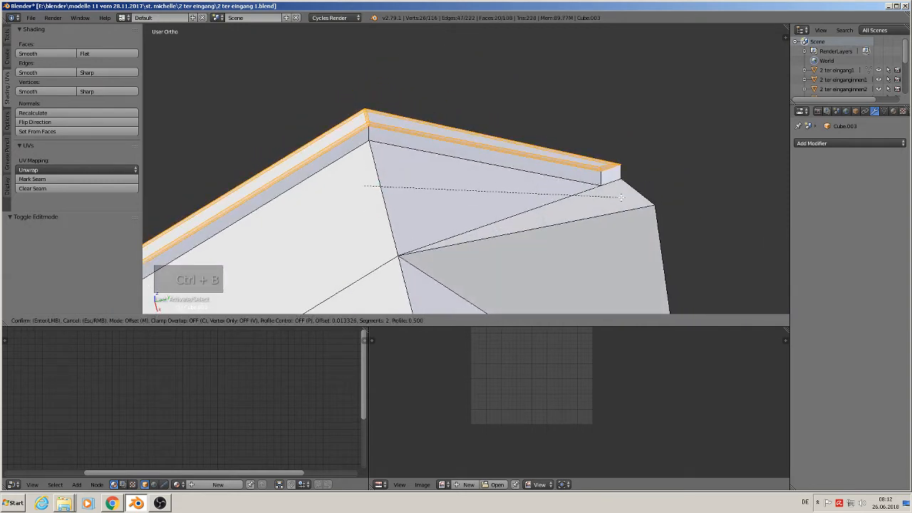
pyautogui.click(622, 198)
# Step: Bevel the ridge edge of the small cross roof behind the main roof with 2 segments and an amount of 0.039
pyautogui.keyDown('shift'); pyautogui.moveTo(585, 213); pyautogui.dragTo(521, 100, button='middle'); pyautogui.keyUp('shift')
pyautogui.rightClick(494, 111)
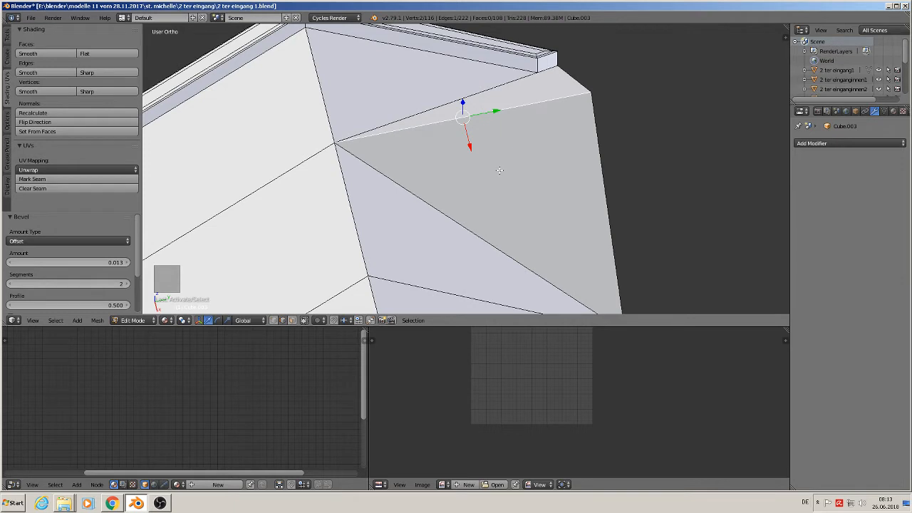
pyautogui.hotkey('ctrl', 'b')
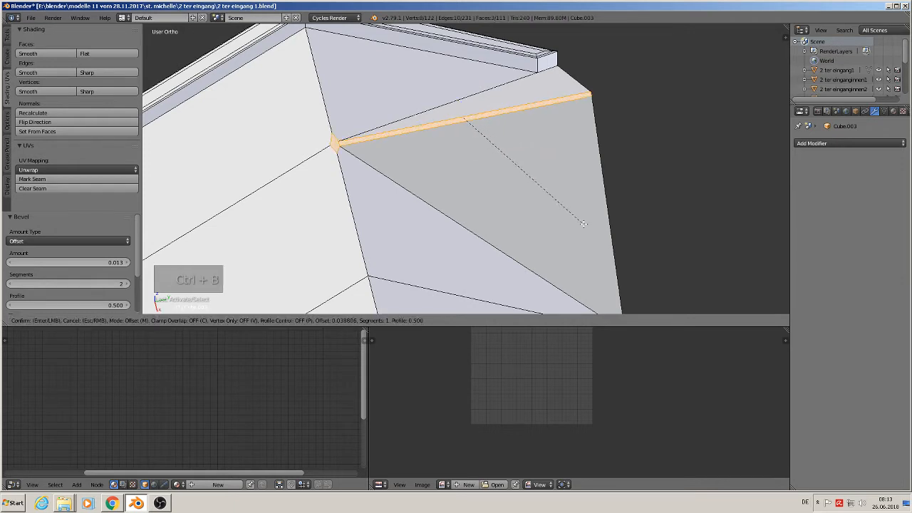
pyautogui.click(583, 224)
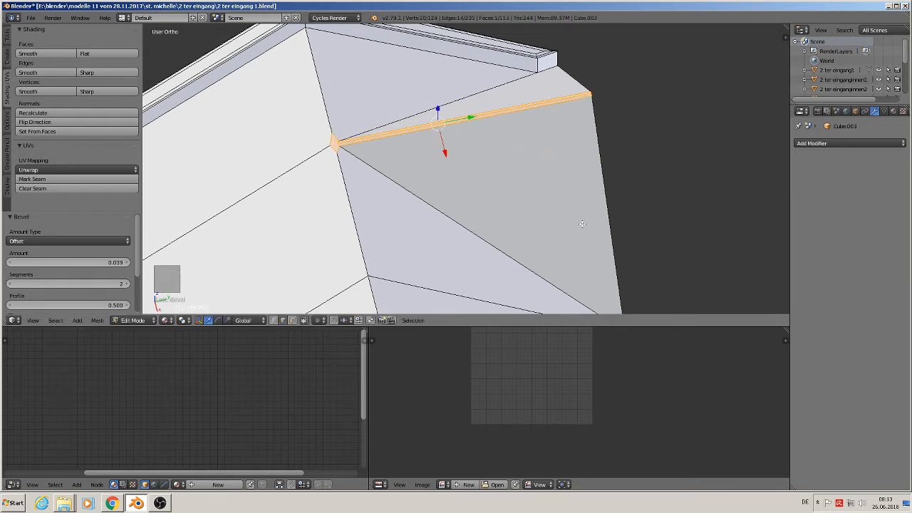
# Step: Mark the front eave edge loop between the main roof slope and the front wall as a UV seam
pyautogui.moveTo(328, 100); pyautogui.dragTo(409, 111, button='middle')
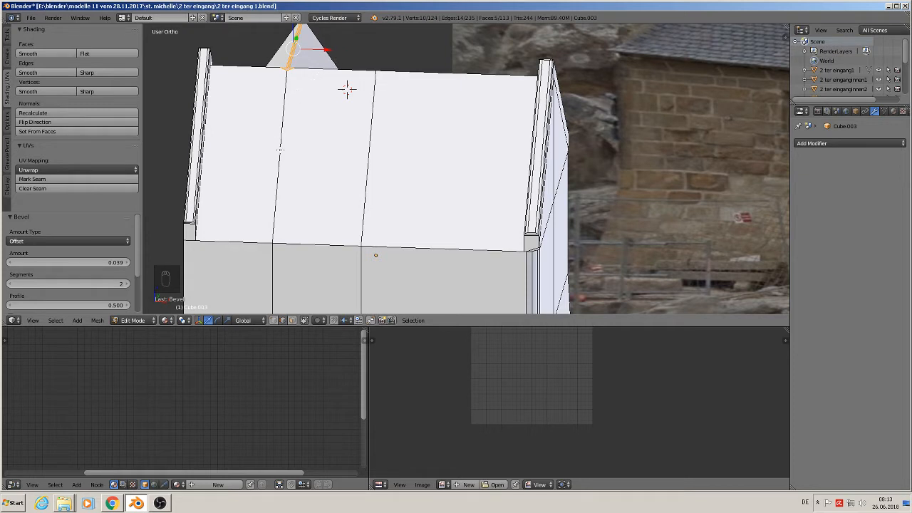
pyautogui.rightClick(242, 241)
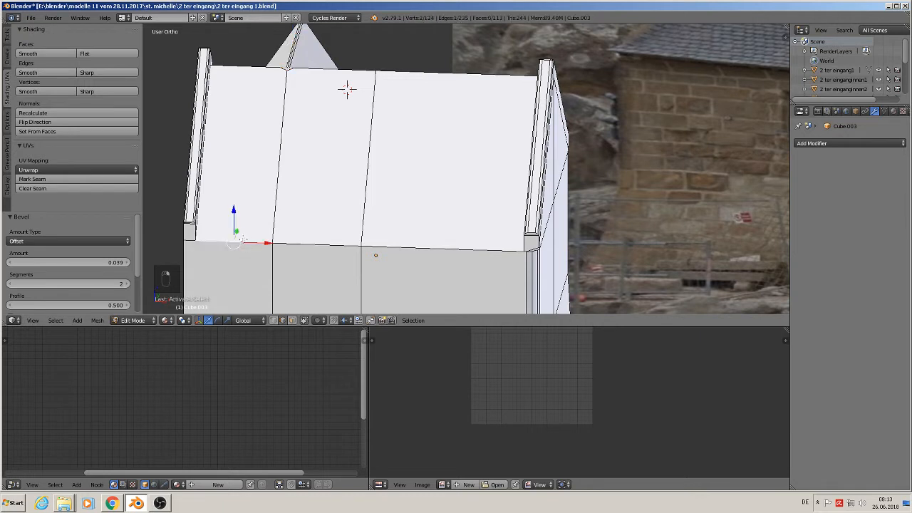
pyautogui.keyDown('shift'); pyautogui.moveTo(323, 191); pyautogui.dragTo(280, 124, button='middle'); pyautogui.keyUp('shift')
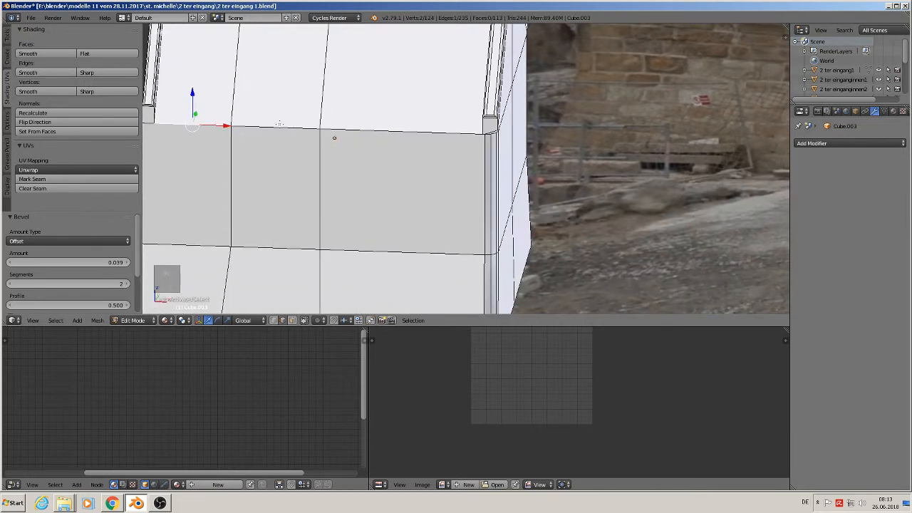
pyautogui.keyDown('alt'); pyautogui.rightClick(268, 129); pyautogui.keyUp('alt')
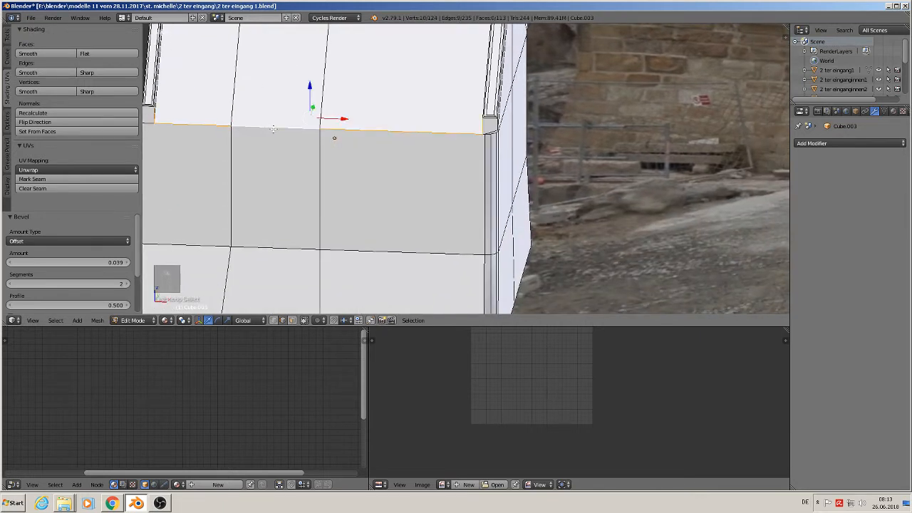
pyautogui.click(41, 180)
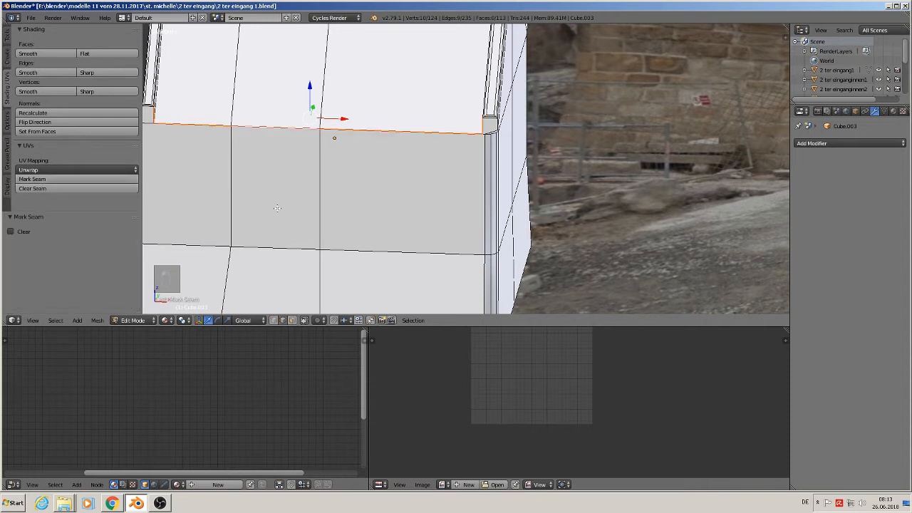
# Step: Mark the three edges between the front wall and its flared base as UV seams
pyautogui.moveTo(277, 208); pyautogui.dragTo(324, 187, button='middle')
pyautogui.keyDown('alt'); pyautogui.rightClick(322, 182); pyautogui.keyUp('alt')
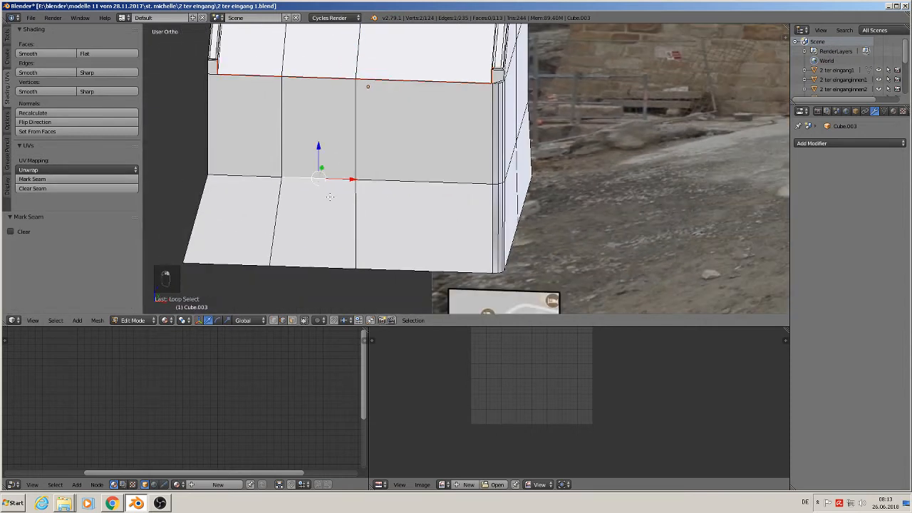
pyautogui.rightClick(244, 176)
pyautogui.keyDown('shift'); pyautogui.rightClick(405, 188); pyautogui.keyUp('shift')
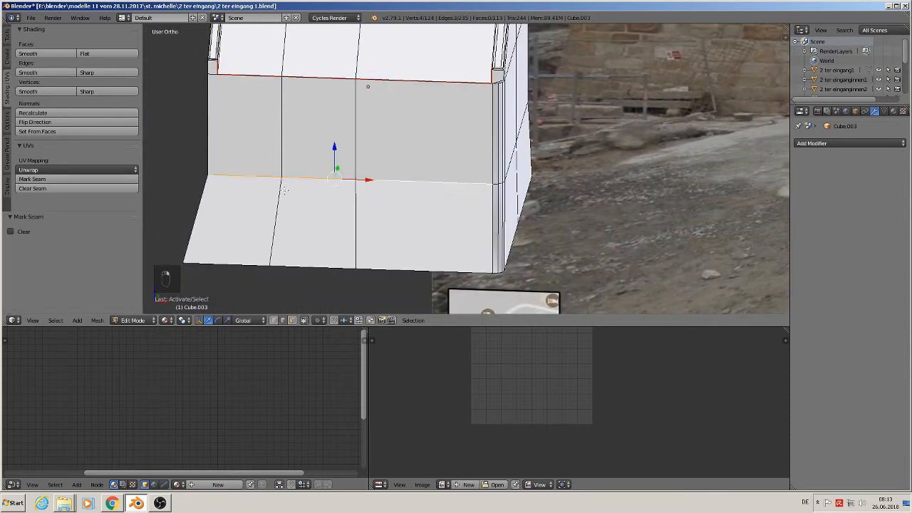
pyautogui.click(44, 180)
# Step: Mark the front base's bottom edges and the left corner edges of the front wall and flared base as UV seams
pyautogui.rightClick(234, 269)
pyautogui.keyDown('shift'); pyautogui.rightClick(293, 269); pyautogui.keyUp('shift')
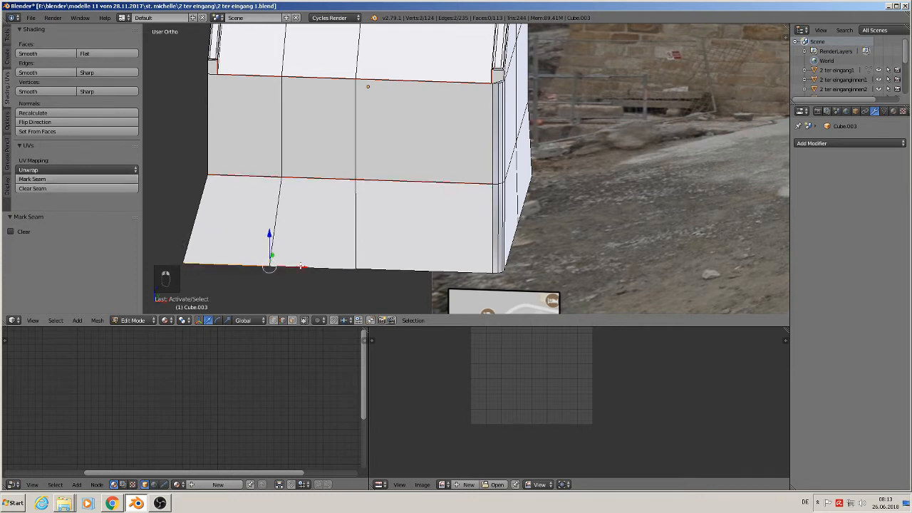
pyautogui.keyDown('shift'); pyautogui.rightClick(387, 274); pyautogui.keyUp('shift')
pyautogui.click(63, 178)
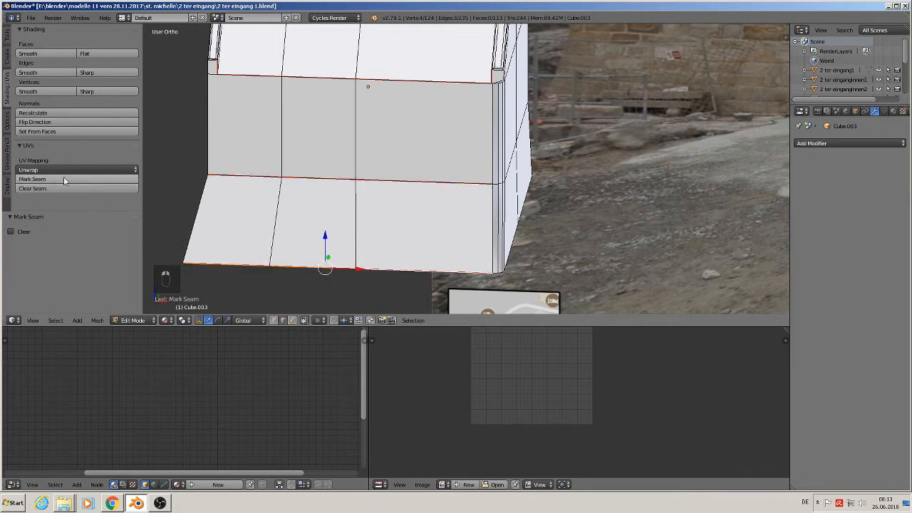
pyautogui.rightClick(199, 211)
pyautogui.keyDown('shift'); pyautogui.rightClick(218, 146); pyautogui.keyUp('shift')
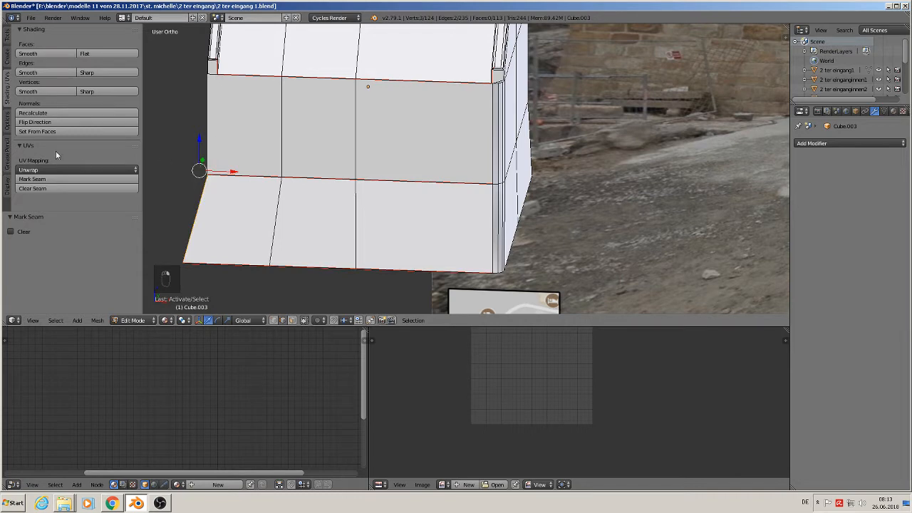
pyautogui.click(44, 180)
pyautogui.moveTo(366, 201); pyautogui.dragTo(327, 192, button='middle')
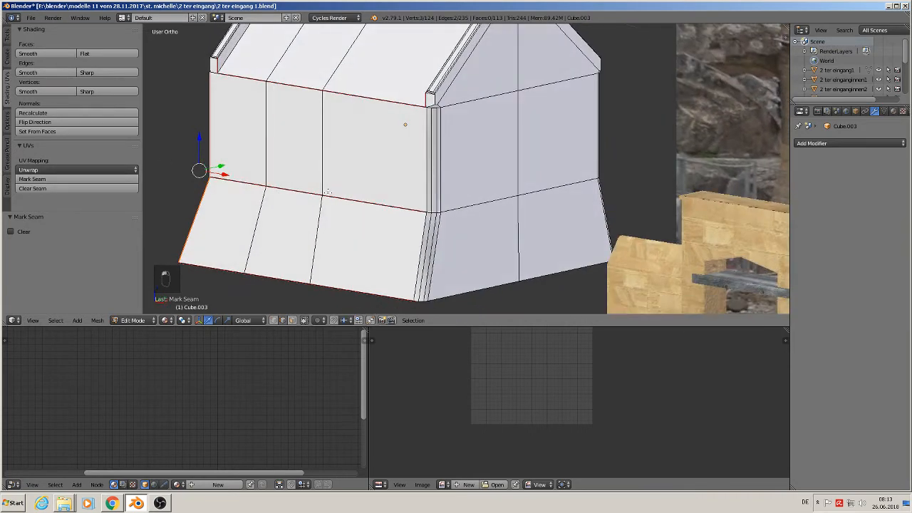
pyautogui.scroll(2, 426, 208)
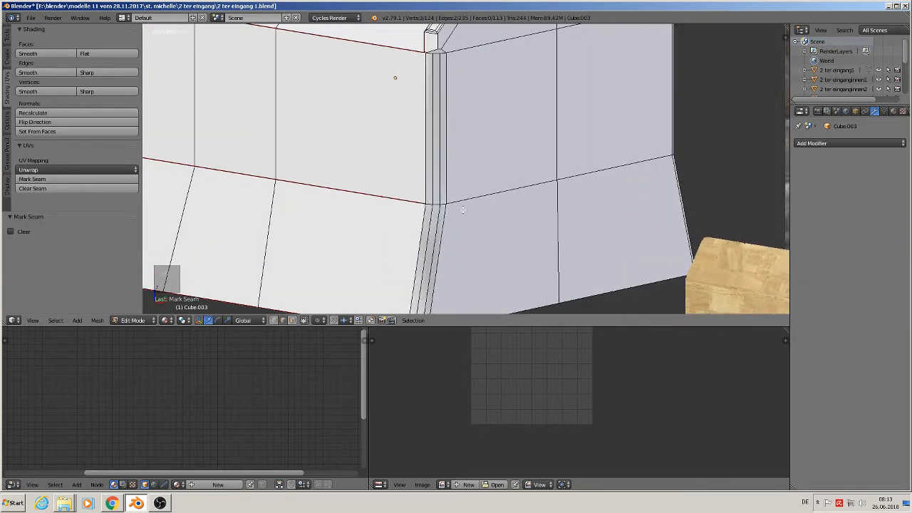
pyautogui.keyDown('alt'); pyautogui.rightClick(437, 206); pyautogui.keyUp('alt')
pyautogui.keyDown('shift'); pyautogui.rightClick(445, 205); pyautogui.keyUp('shift')
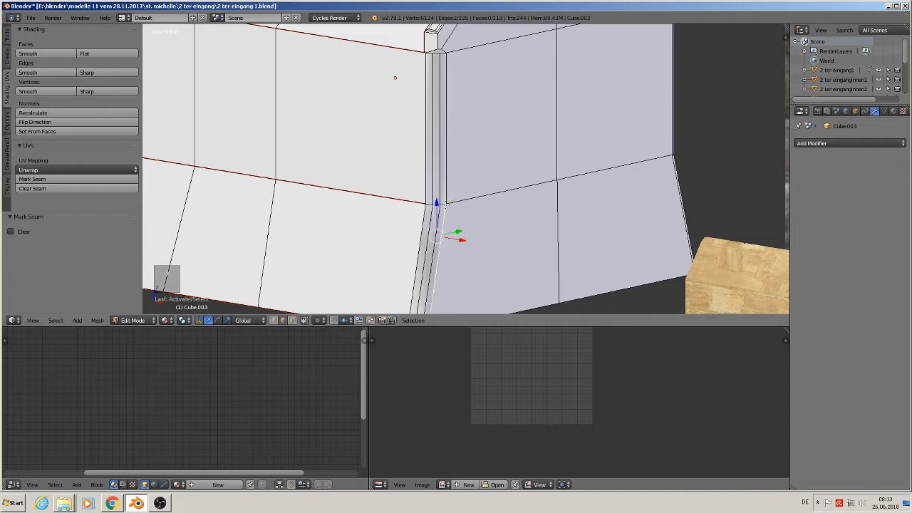
pyautogui.keyDown('shift'); pyautogui.rightClick(443, 203); pyautogui.keyUp('shift')
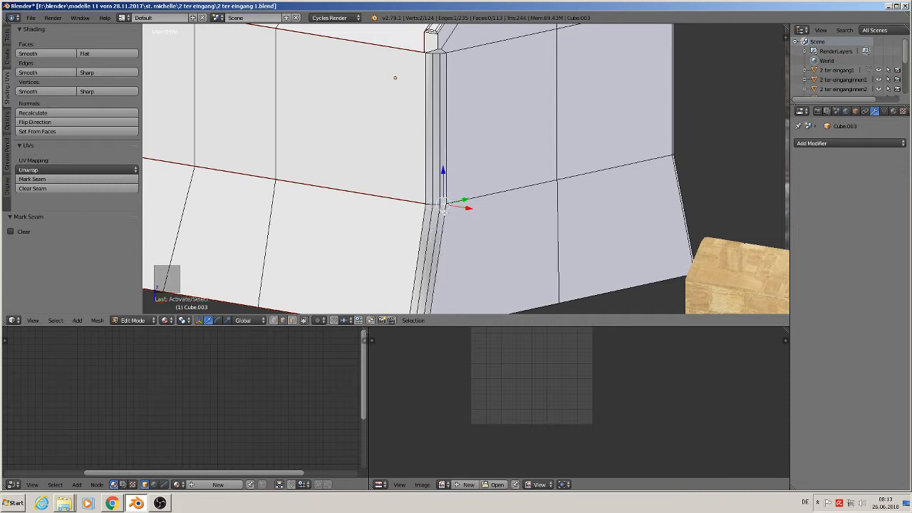
pyautogui.scroll(3, 443, 205)
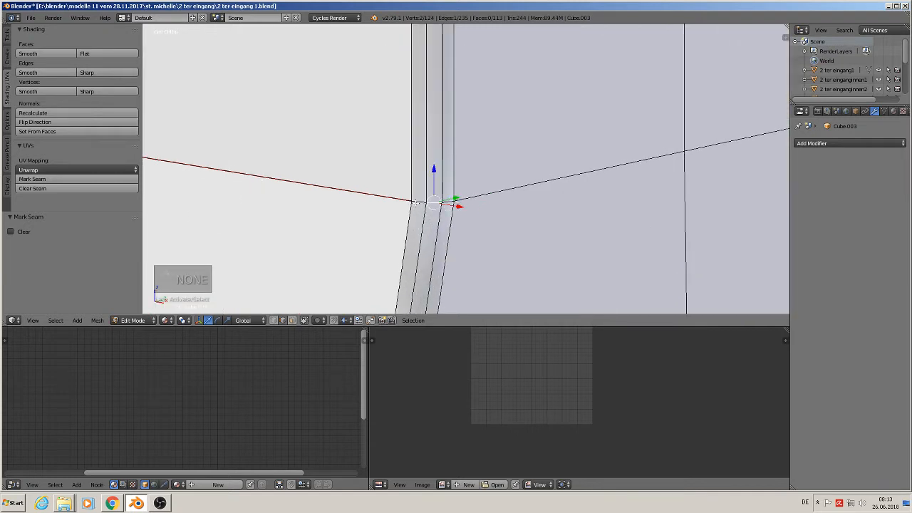
pyautogui.scroll(6, 416, 204)
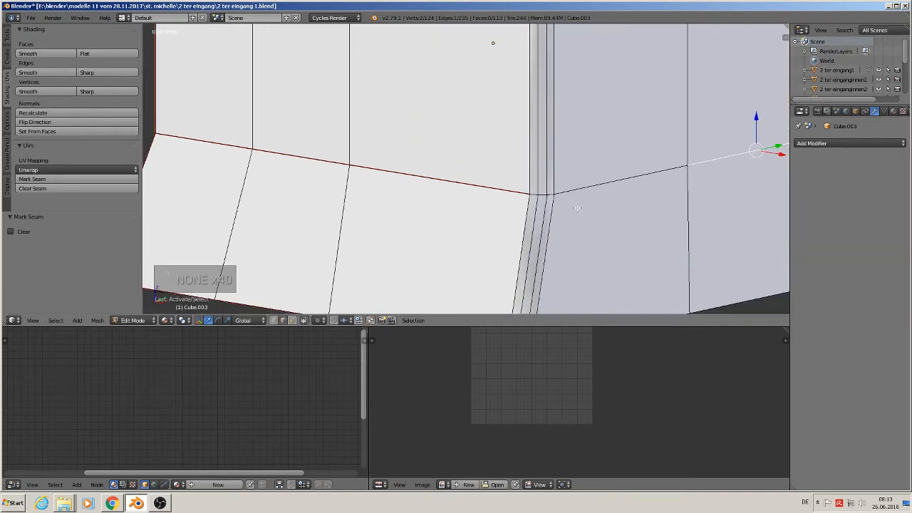
pyautogui.scroll(2, 568, 206)
pyautogui.rightClick(614, 181)
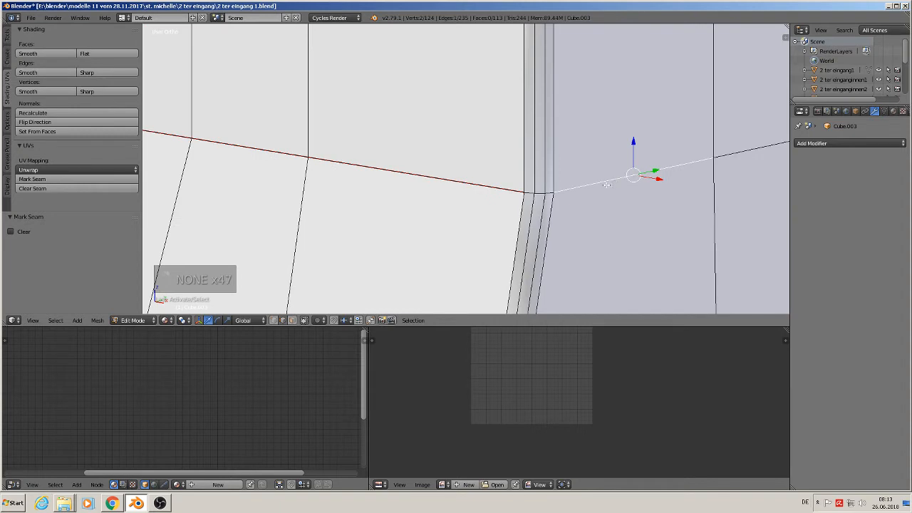
pyautogui.rightClick(560, 192)
# Step: Select the wall-to-base edges around the beveled front corner, along the gable wall, around the rear corner and onto the rear wall
pyautogui.rightClick(539, 195)
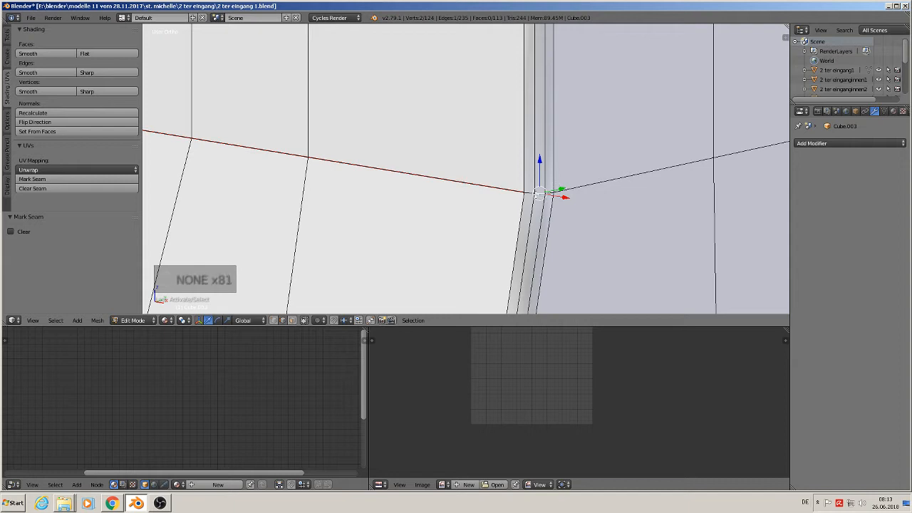
pyautogui.keyDown('alt'); pyautogui.rightClick(543, 195); pyautogui.keyUp('alt')
pyautogui.keyDown('shift'); pyautogui.rightClick(542, 194); pyautogui.keyUp('shift')
pyautogui.keyDown('shift'); pyautogui.rightClick(550, 193); pyautogui.keyUp('shift')
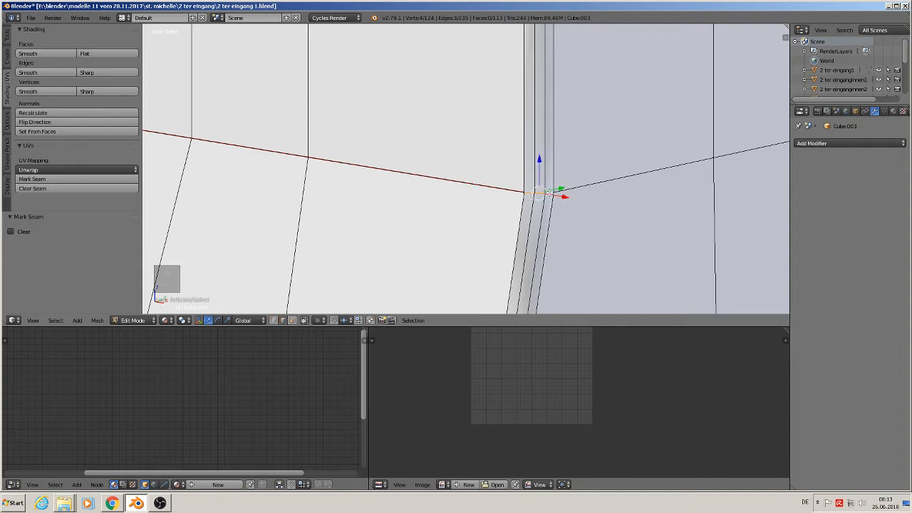
pyautogui.keyDown('shift'); pyautogui.rightClick(573, 189); pyautogui.keyUp('shift')
pyautogui.keyDown('shift'); pyautogui.scroll(-4, 720, 142); pyautogui.keyUp('shift')
pyautogui.keyDown('shift'); pyautogui.rightClick(746, 108); pyautogui.keyUp('shift')
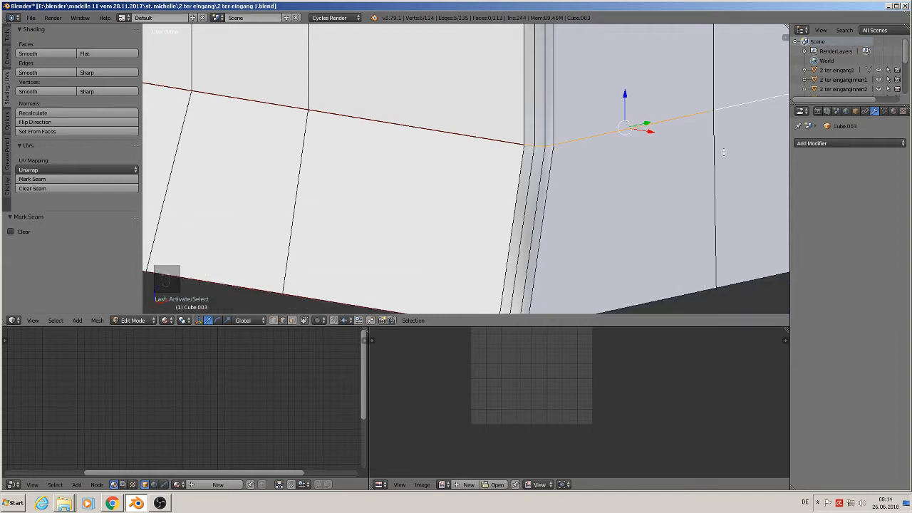
pyautogui.moveTo(722, 150); pyautogui.dragTo(635, 160, button='middle')
pyautogui.keyDown('shift'); pyautogui.moveTo(750, 184); pyautogui.dragTo(422, 107, button='middle'); pyautogui.keyUp('shift')
pyautogui.moveTo(422, 101); pyautogui.dragTo(499, 236, button='middle')
pyautogui.keyDown('shift'); pyautogui.rightClick(533, 300); pyautogui.keyUp('shift')
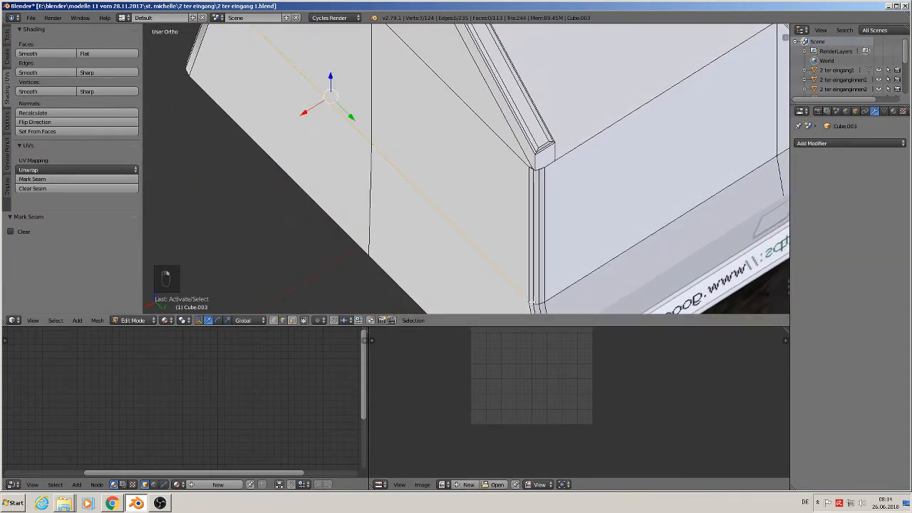
pyautogui.keyDown('shift'); pyautogui.rightClick(543, 304); pyautogui.keyUp('shift')
pyautogui.keyDown('shift'); pyautogui.rightClick(539, 304); pyautogui.keyUp('shift')
pyautogui.keyDown('shift'); pyautogui.rightClick(564, 282); pyautogui.keyUp('shift')
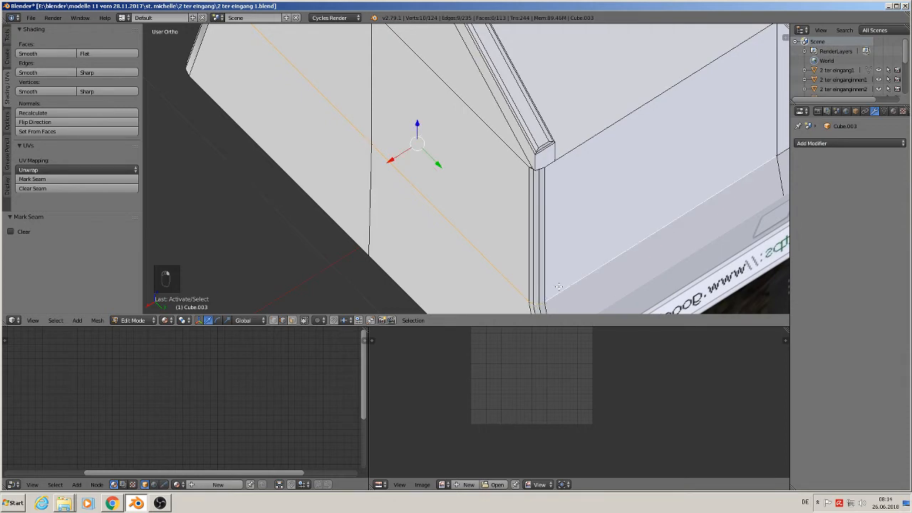
# Step: Extend the wall-to-base selection along the rear wall and the far gable wall, and mark it as UV seams
pyautogui.scroll(-2, 595, 256)
pyautogui.scroll(-3, 596, 255)
pyautogui.keyDown('shift'); pyautogui.moveTo(595, 256); pyautogui.dragTo(444, 239, button='middle'); pyautogui.keyUp('shift')
pyautogui.keyDown('shift'); pyautogui.rightClick(536, 187); pyautogui.keyUp('shift')
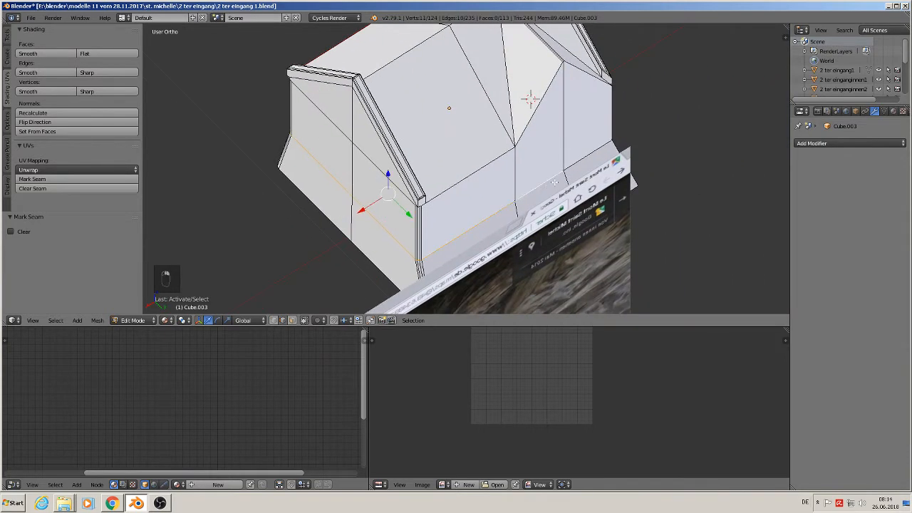
pyautogui.keyDown('shift'); pyautogui.rightClick(578, 164); pyautogui.keyUp('shift')
pyautogui.moveTo(586, 175); pyautogui.dragTo(517, 164, button='middle')
pyautogui.scroll(3, 591, 215)
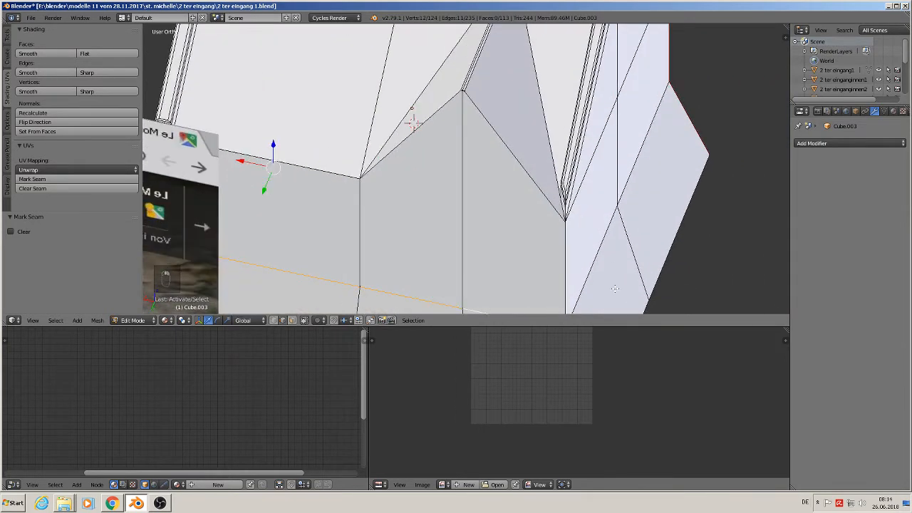
pyautogui.keyDown('shift'); pyautogui.rightClick(597, 266); pyautogui.keyUp('shift')
pyautogui.keyDown('shift'); pyautogui.rightClick(631, 161); pyautogui.keyUp('shift')
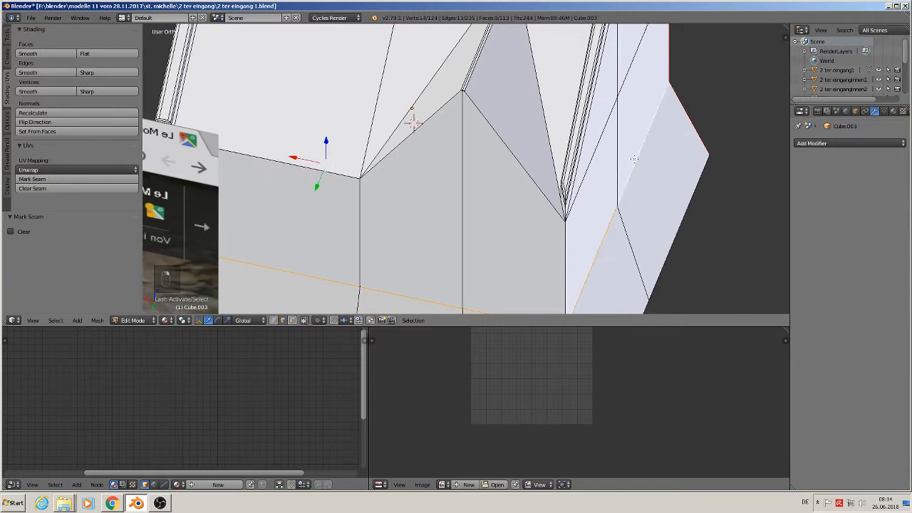
pyautogui.click(61, 181)
# Step: Mark the bottom edges of the flared base on the far gable, rear and near gable sides as UV seams
pyautogui.keyDown('shift'); pyautogui.moveTo(659, 266); pyautogui.dragTo(631, 104, button='middle'); pyautogui.keyUp('shift')
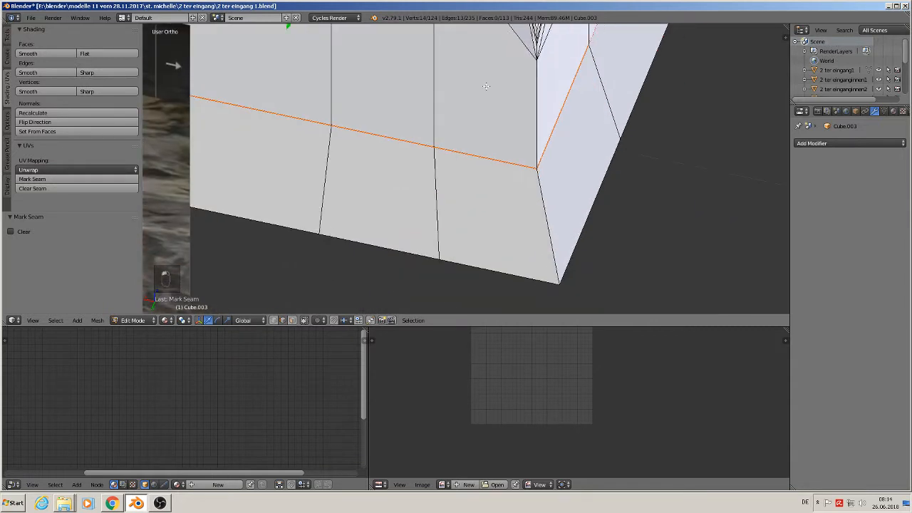
pyautogui.rightClick(644, 105)
pyautogui.keyDown('shift'); pyautogui.rightClick(581, 231); pyautogui.keyUp('shift')
pyautogui.keyDown('shift'); pyautogui.rightClick(499, 271); pyautogui.keyUp('shift')
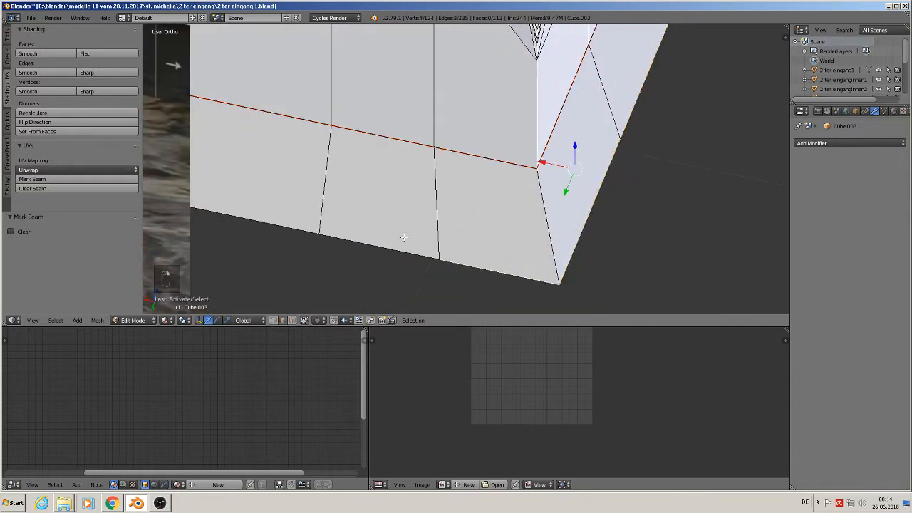
pyautogui.keyDown('shift'); pyautogui.rightClick(339, 238); pyautogui.keyUp('shift')
pyautogui.keyDown('shift'); pyautogui.rightClick(304, 223); pyautogui.keyUp('shift')
pyautogui.moveTo(279, 220); pyautogui.dragTo(475, 171, button='middle')
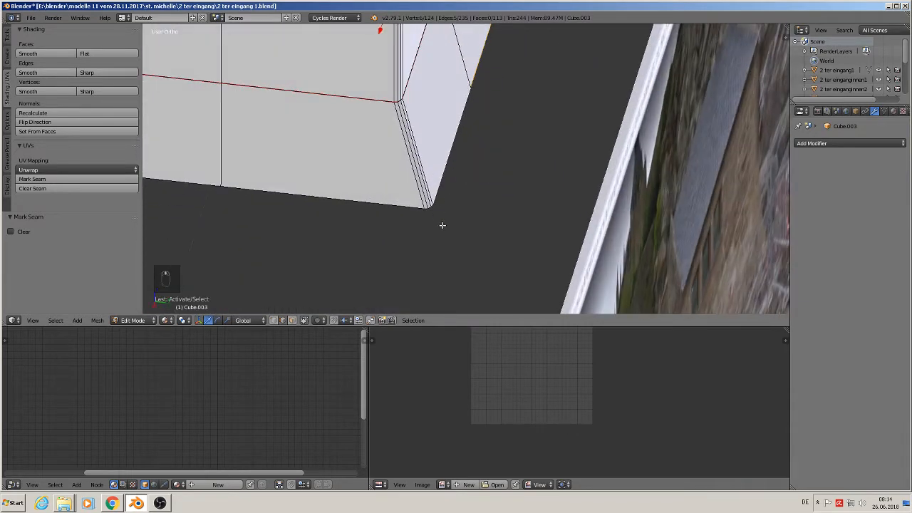
pyautogui.moveTo(442, 224); pyautogui.dragTo(423, 212, button='middle')
pyautogui.keyDown('alt'); pyautogui.keyDown('shift'); pyautogui.rightClick(419, 169); pyautogui.keyUp('shift'); pyautogui.keyUp('alt')
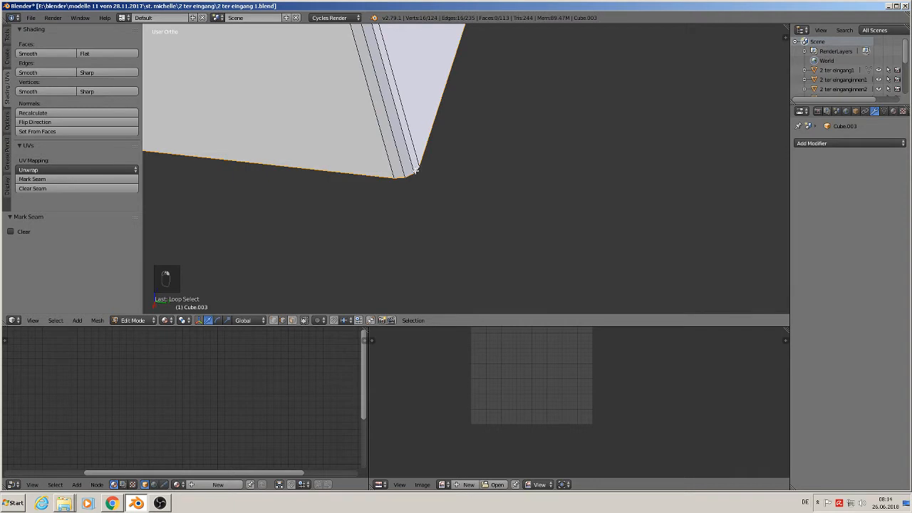
pyautogui.moveTo(415, 171); pyautogui.dragTo(266, 167, button='middle')
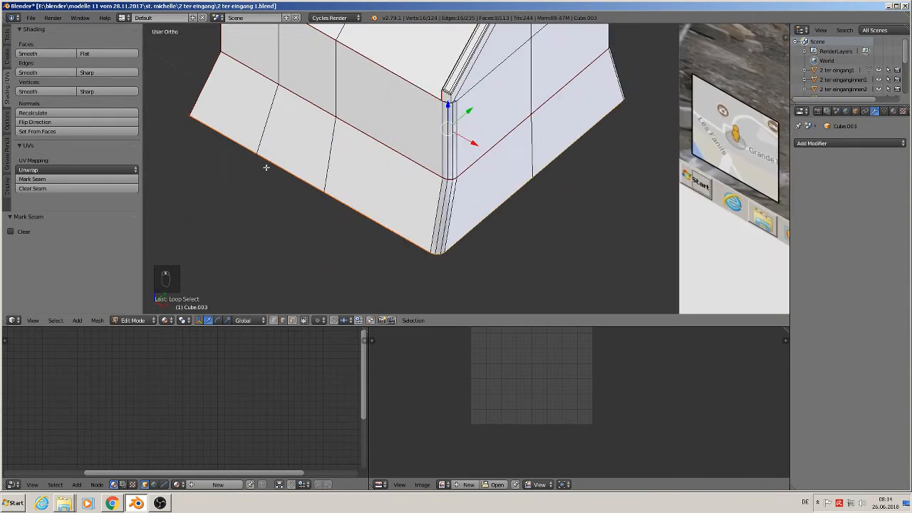
pyautogui.click(32, 179)
# Step: Mark one vertical edge of the beveled front corner and its continuation down the flared base as UV seams
pyautogui.scroll(2, 446, 162)
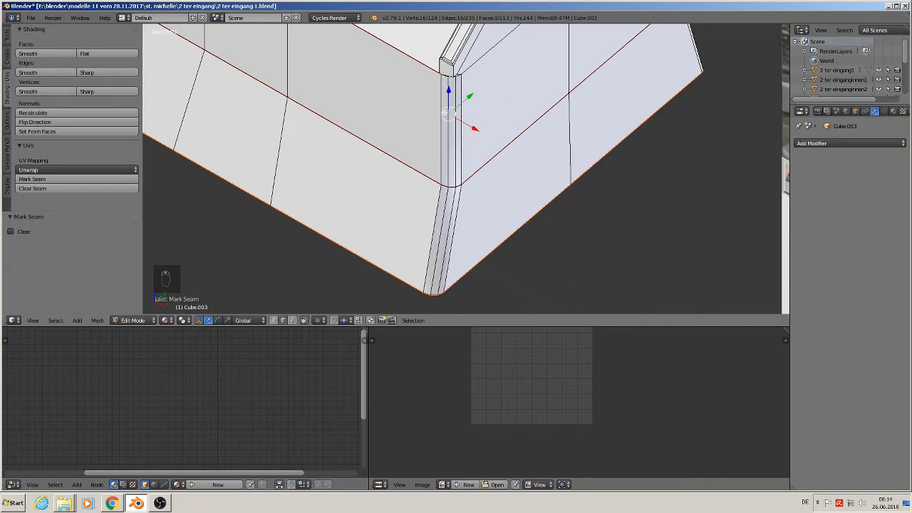
pyautogui.keyDown('alt'); pyautogui.rightClick(451, 148); pyautogui.keyUp('alt')
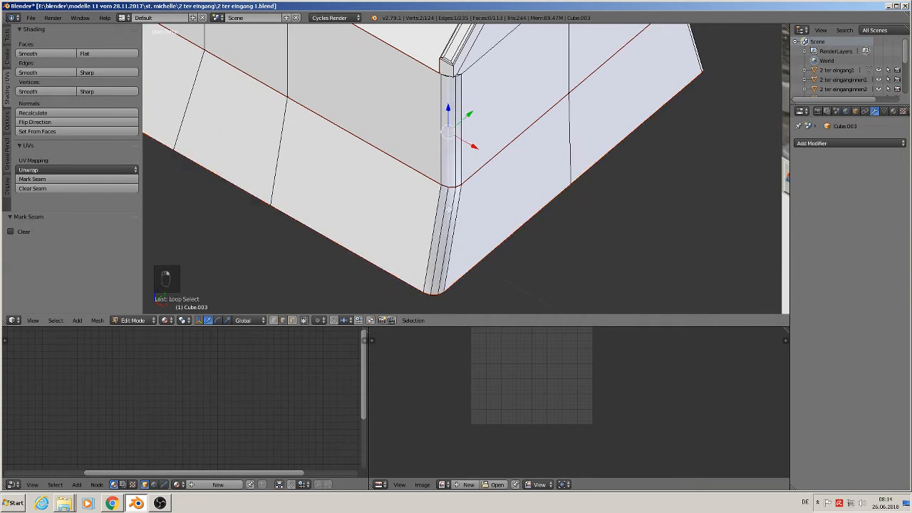
pyautogui.keyDown('shift'); pyautogui.rightClick(449, 209); pyautogui.keyUp('shift')
pyautogui.click(44, 179)
# Step: Mark one vertical edge of the beveled rear corner and its continuation down the flared base as UV seams
pyautogui.scroll(-3, 462, 112)
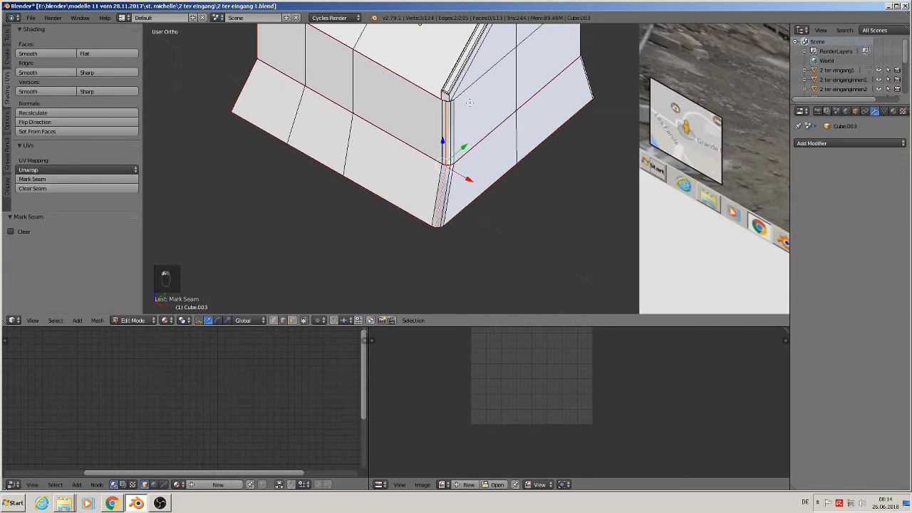
pyautogui.moveTo(469, 103)
pyautogui.mouseDown(button='middle')
pyautogui.moveTo(378, 81)
pyautogui.moveTo(371, 127)
pyautogui.moveTo(393, 159)
pyautogui.moveTo(542, 211)
pyautogui.moveTo(407, 52)
pyautogui.moveTo(454, 96)
pyautogui.mouseUp(button='middle')
pyautogui.scroll(1, 407, 52)
pyautogui.scroll(4, 460, 99)
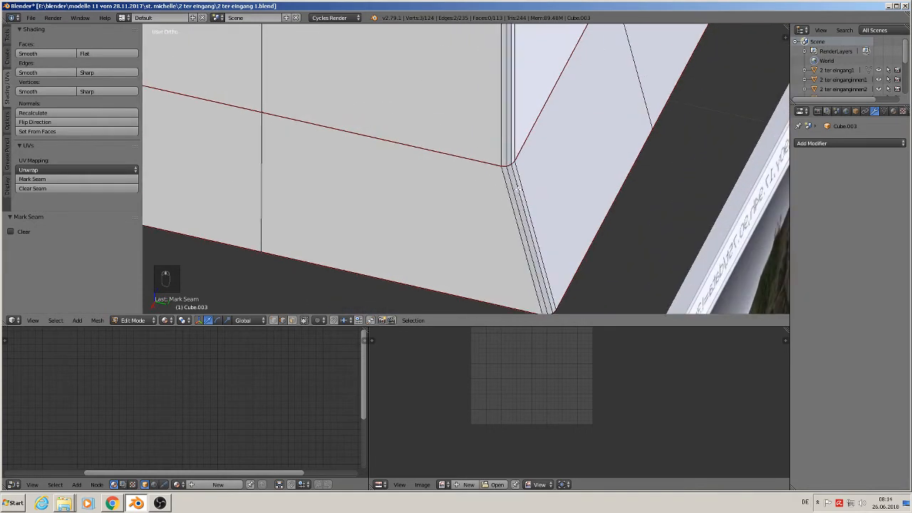
pyautogui.rightClick(518, 188)
pyautogui.keyDown('alt'); pyautogui.rightClick(509, 131); pyautogui.keyUp('alt')
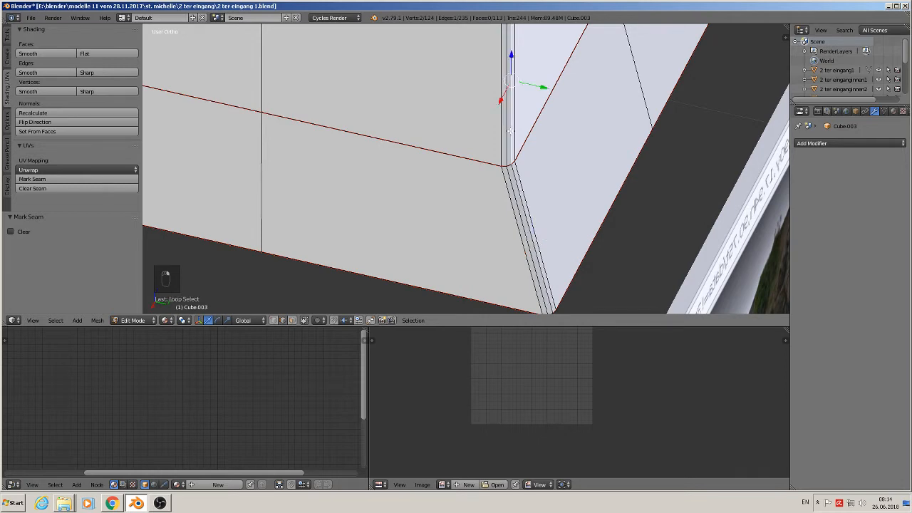
pyautogui.keyDown('shift'); pyautogui.rightClick(516, 161); pyautogui.keyUp('shift')
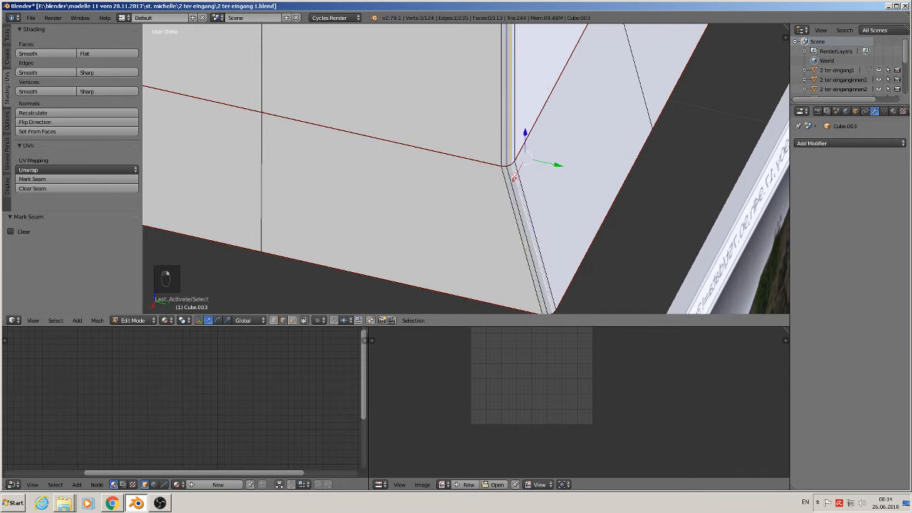
pyautogui.click(83, 178)
# Step: Select the outer and inner edge loops outlining the verge on the near gable end
pyautogui.moveTo(370, 214); pyautogui.dragTo(436, 174, button='middle')
pyautogui.scroll(2, 422, 153)
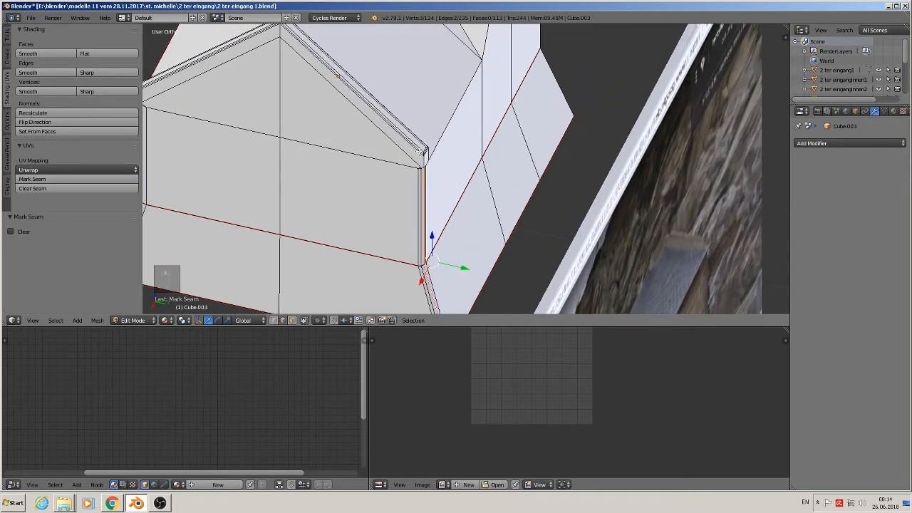
pyautogui.moveTo(419, 114); pyautogui.dragTo(416, 95, button='middle')
pyautogui.rightClick(386, 108)
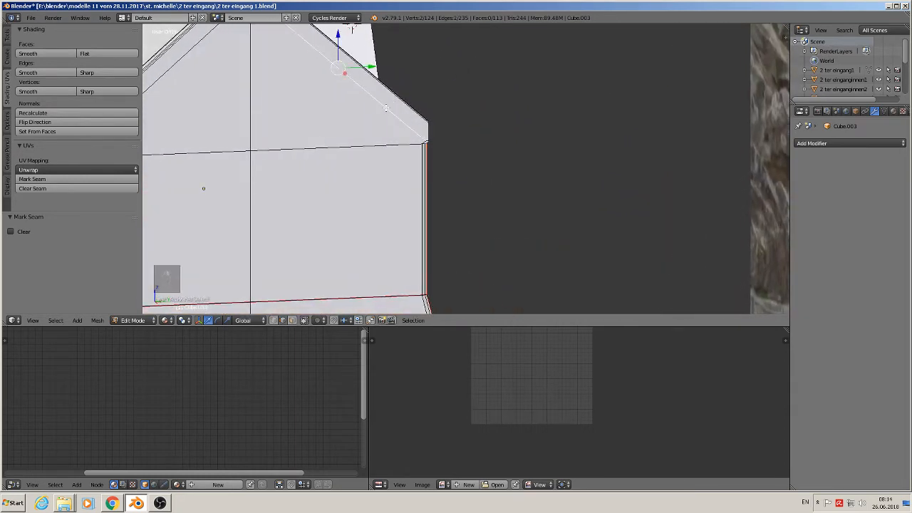
pyautogui.keyDown('shift'); pyautogui.moveTo(352, 136); pyautogui.dragTo(515, 165, button='middle'); pyautogui.keyUp('shift')
pyautogui.keyDown('shift'); pyautogui.rightClick(328, 106); pyautogui.keyUp('shift')
pyautogui.moveTo(323, 107); pyautogui.dragTo(343, 78, button='middle')
pyautogui.keyDown('alt'); pyautogui.keyDown('shift'); pyautogui.rightClick(322, 64); pyautogui.keyUp('shift'); pyautogui.keyUp('alt')
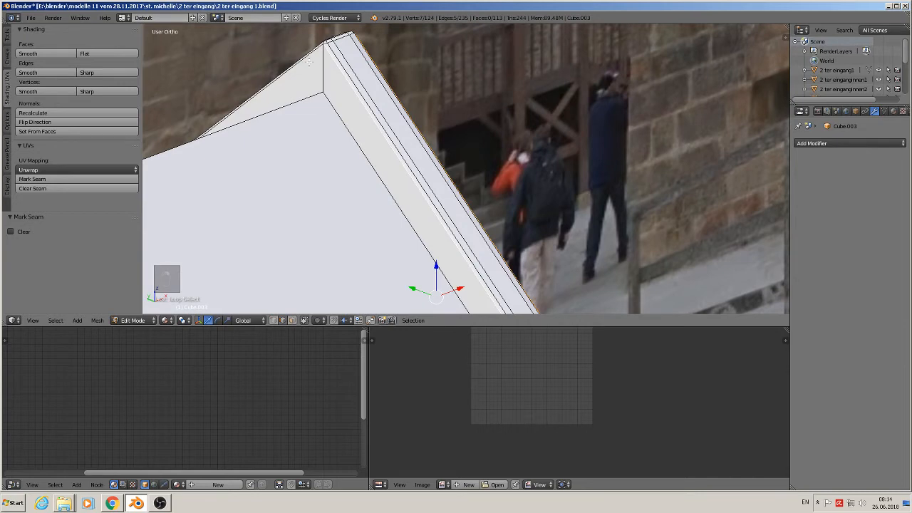
pyautogui.keyDown('shift'); pyautogui.rightClick(309, 62); pyautogui.keyUp('shift')
pyautogui.keyDown('alt'); pyautogui.keyDown('shift'); pyautogui.rightClick(338, 117); pyautogui.keyUp('shift'); pyautogui.keyUp('alt')
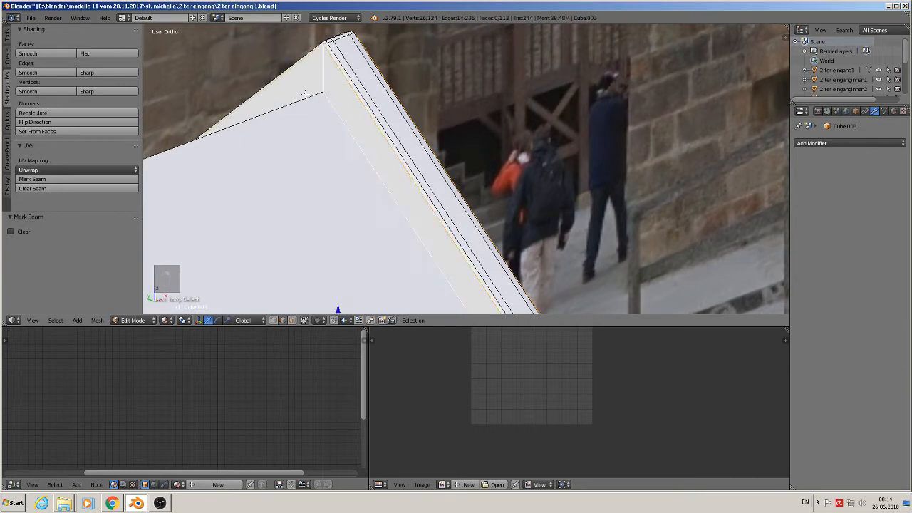
# Step: Complete the verge selection at the gable peak and mark the verge's edges as UV seams
pyautogui.moveTo(305, 94); pyautogui.dragTo(325, 130, button='middle')
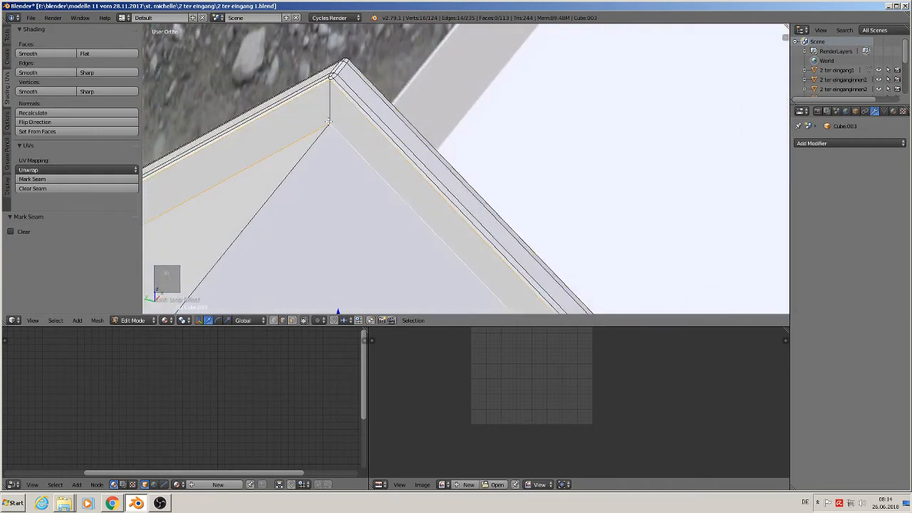
pyautogui.keyDown('shift'); pyautogui.scroll(-2, 400, 213); pyautogui.keyUp('shift')
pyautogui.scroll(-1, 400, 213)
pyautogui.scroll(-3, 396, 216)
pyautogui.keyDown('shift'); pyautogui.moveTo(428, 238); pyautogui.dragTo(396, 180, button='middle'); pyautogui.keyUp('shift')
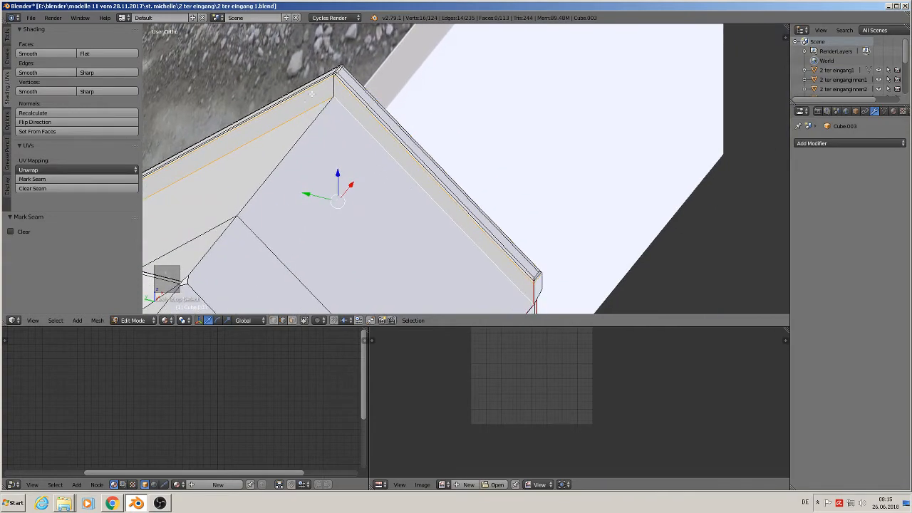
pyautogui.keyDown('shift'); pyautogui.rightClick(340, 90); pyautogui.keyUp('shift')
pyautogui.moveTo(455, 182); pyautogui.dragTo(247, 27, button='middle')
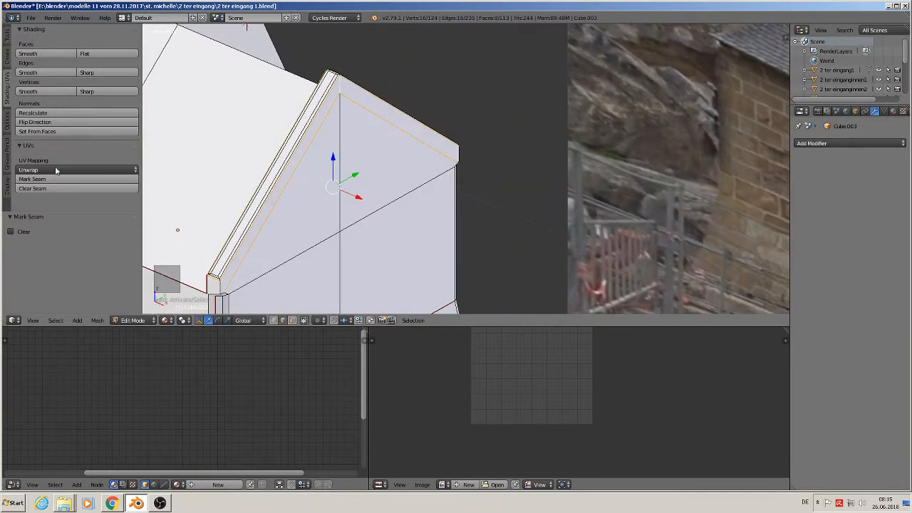
pyautogui.click(32, 180)
# Step: Select the main roof's ridge edges together with the small cross roof's ridge edge and its valley edges
pyautogui.keyDown('shift'); pyautogui.moveTo(190, 164); pyautogui.dragTo(594, 223, button='middle'); pyautogui.keyUp('shift')
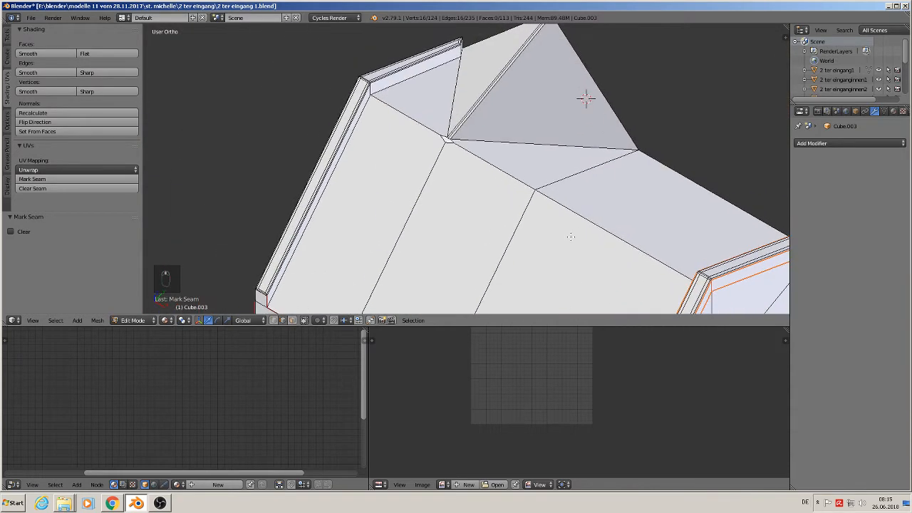
pyautogui.rightClick(578, 217)
pyautogui.keyDown('shift'); pyautogui.rightClick(485, 165); pyautogui.keyUp('shift')
pyautogui.keyDown('shift'); pyautogui.rightClick(434, 129); pyautogui.keyUp('shift')
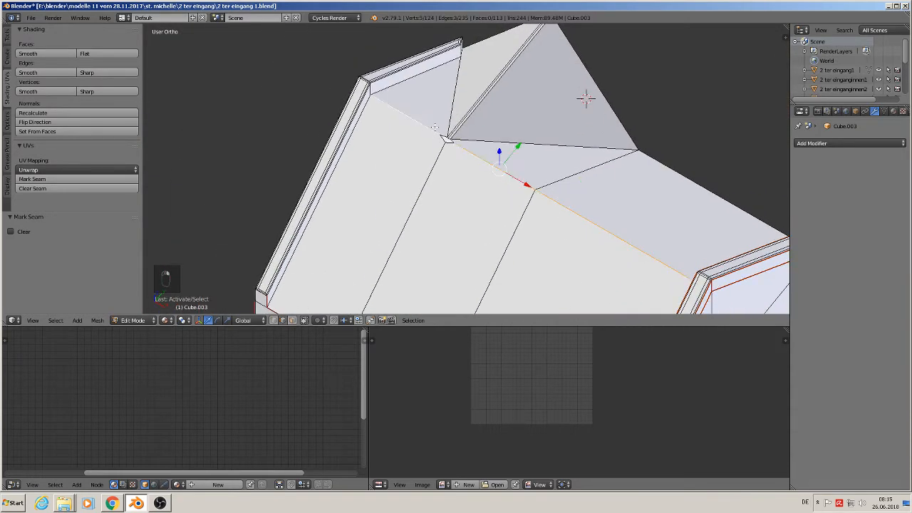
pyautogui.keyDown('shift'); pyautogui.rightClick(465, 117); pyautogui.keyUp('shift')
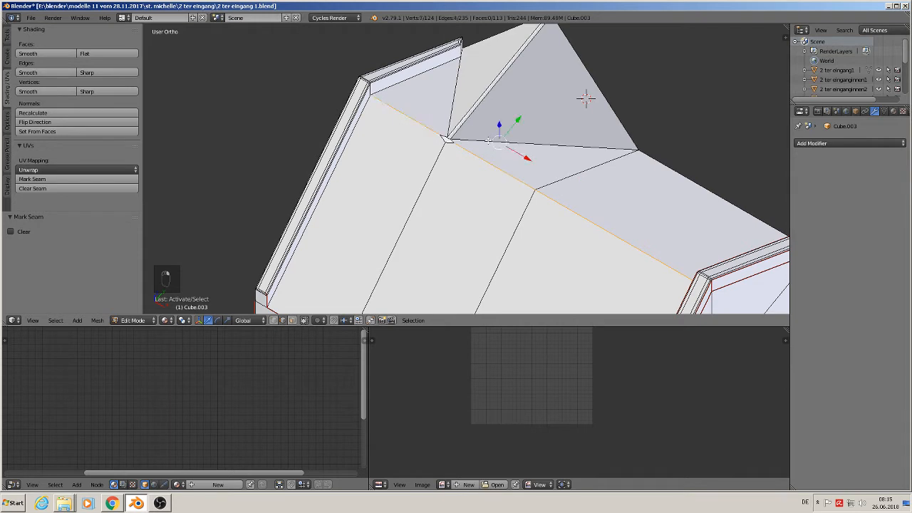
pyautogui.keyDown('shift'); pyautogui.rightClick(488, 141); pyautogui.keyUp('shift')
pyautogui.keyDown('shift'); pyautogui.rightClick(461, 108); pyautogui.keyUp('shift')
pyautogui.keyDown('shift'); pyautogui.rightClick(469, 112); pyautogui.keyUp('shift')
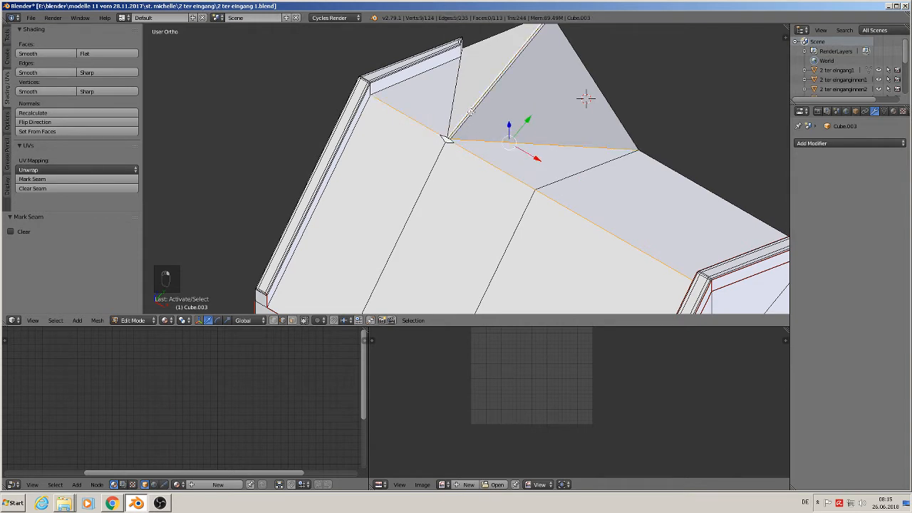
pyautogui.keyDown('shift'); pyautogui.rightClick(471, 112); pyautogui.keyUp('shift')
pyautogui.keyDown('shift'); pyautogui.rightClick(446, 103); pyautogui.keyUp('shift')
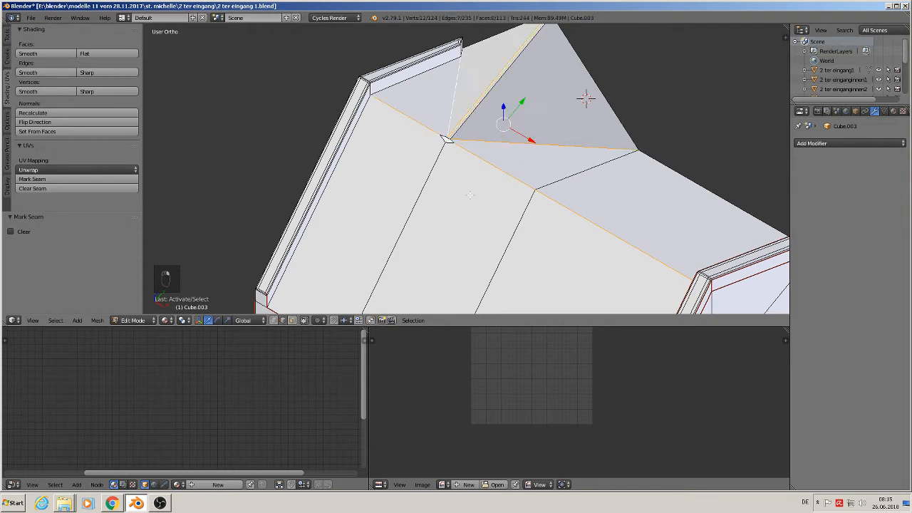
# Step: Add the short edges where the rear dormer meets the roof ridge to the selection and mark all selected edges as seams
pyautogui.scroll(7, 468, 198)
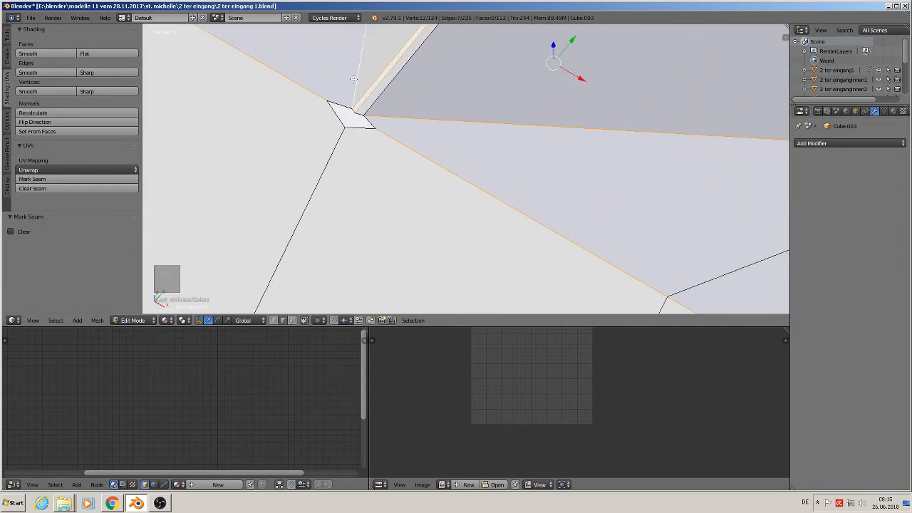
pyautogui.keyDown('shift'); pyautogui.rightClick(367, 94); pyautogui.keyUp('shift')
pyautogui.keyDown('shift'); pyautogui.rightClick(345, 105); pyautogui.keyUp('shift')
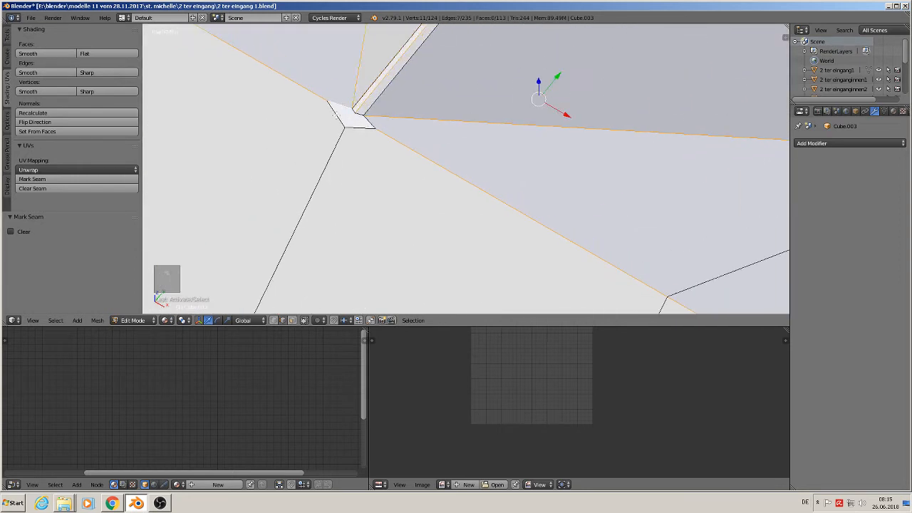
pyautogui.keyDown('shift'); pyautogui.rightClick(335, 114); pyautogui.keyUp('shift')
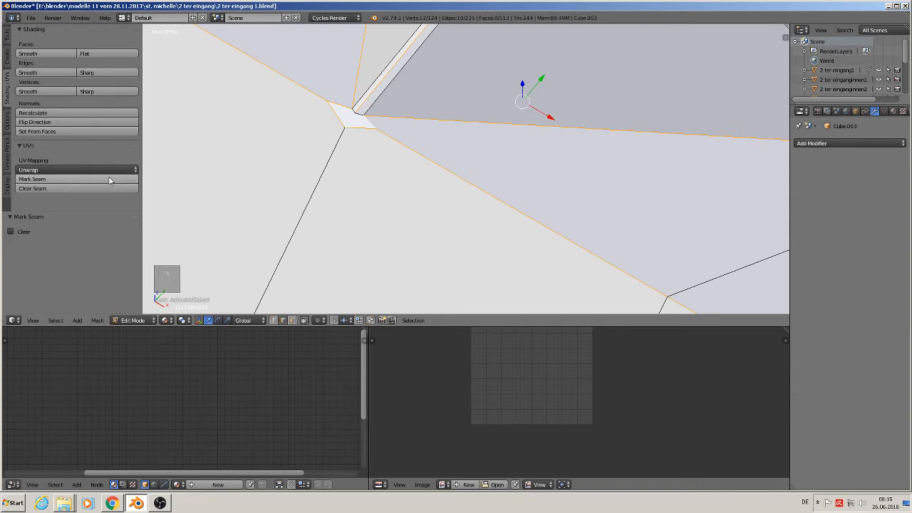
pyautogui.click(42, 179)
# Step: Mark the edges where one gable's raised border strip meets the roof slopes and the gable wall as seams, including the strip's short end edges
pyautogui.scroll(-5, 432, 106)
pyautogui.scroll(4, 410, 144)
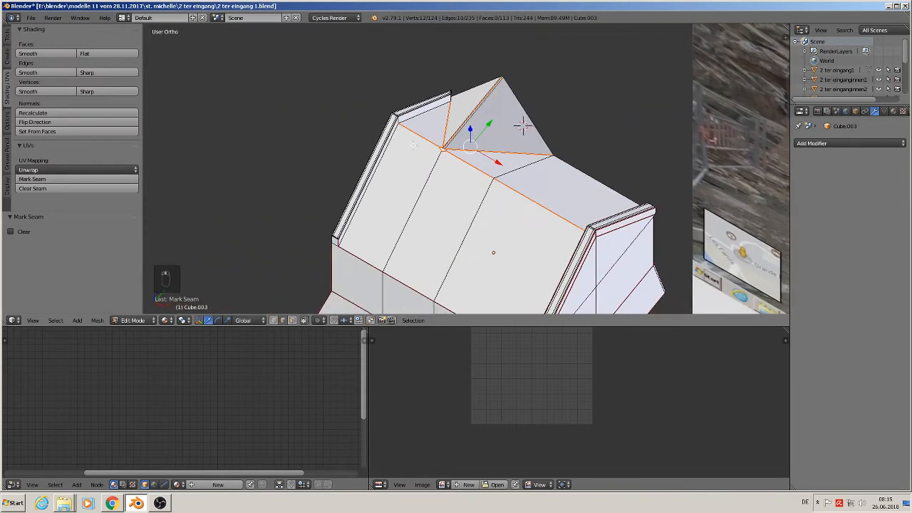
pyautogui.rightClick(372, 138)
pyautogui.keyDown('shift'); pyautogui.rightClick(411, 97); pyautogui.keyUp('shift')
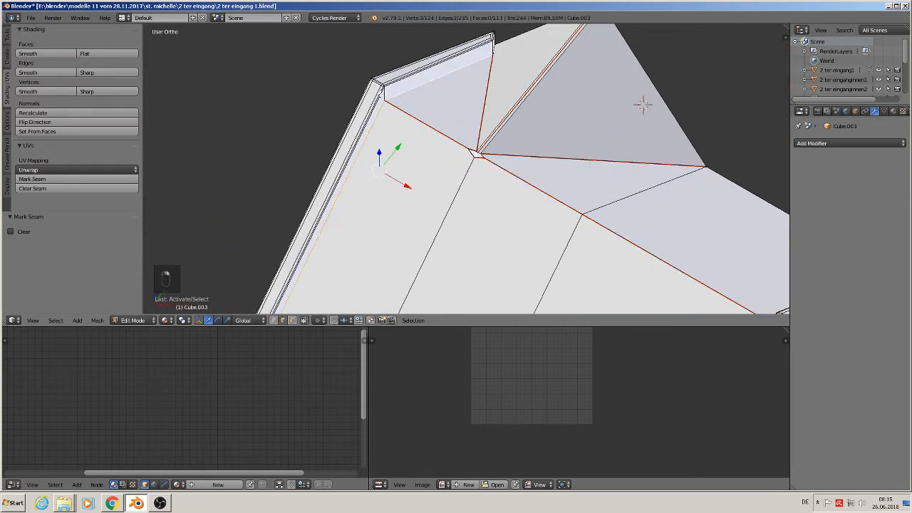
pyautogui.keyDown('shift'); pyautogui.rightClick(387, 93); pyautogui.keyUp('shift')
pyautogui.scroll(2, 365, 133)
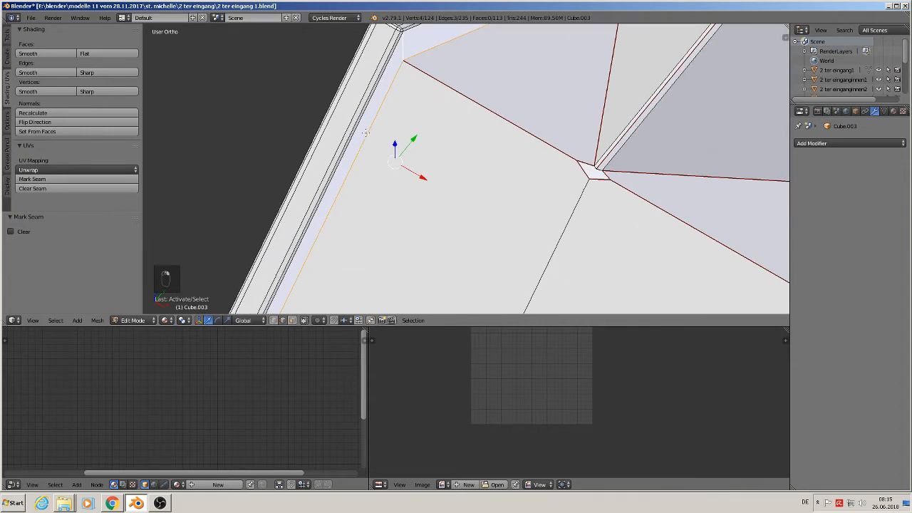
pyautogui.keyDown('alt'); pyautogui.keyDown('shift'); pyautogui.rightClick(392, 55); pyautogui.keyUp('shift'); pyautogui.keyUp('alt')
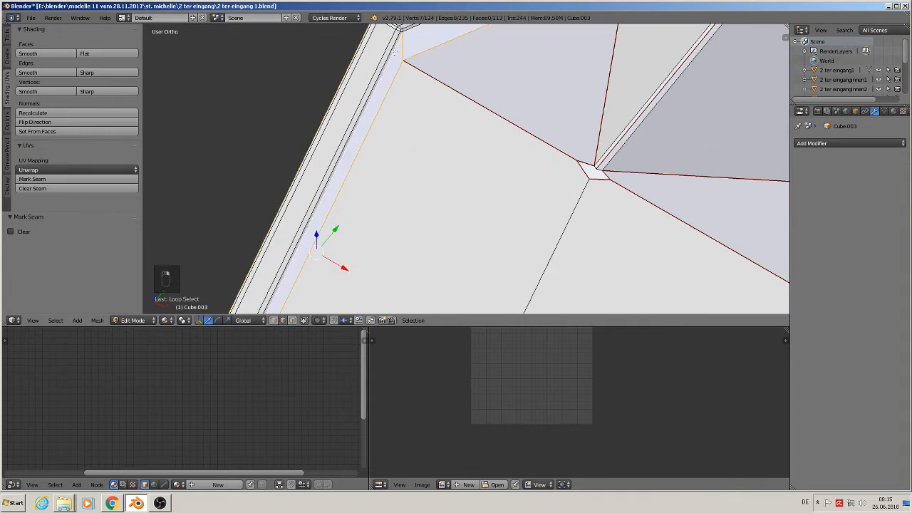
pyautogui.keyDown('alt'); pyautogui.keyDown('shift'); pyautogui.rightClick(413, 33); pyautogui.keyUp('shift'); pyautogui.keyUp('alt')
pyautogui.scroll(-2, 385, 91)
pyautogui.scroll(-3, 364, 192)
pyautogui.moveTo(366, 191); pyautogui.dragTo(462, 189, button='middle')
pyautogui.scroll(2, 436, 176)
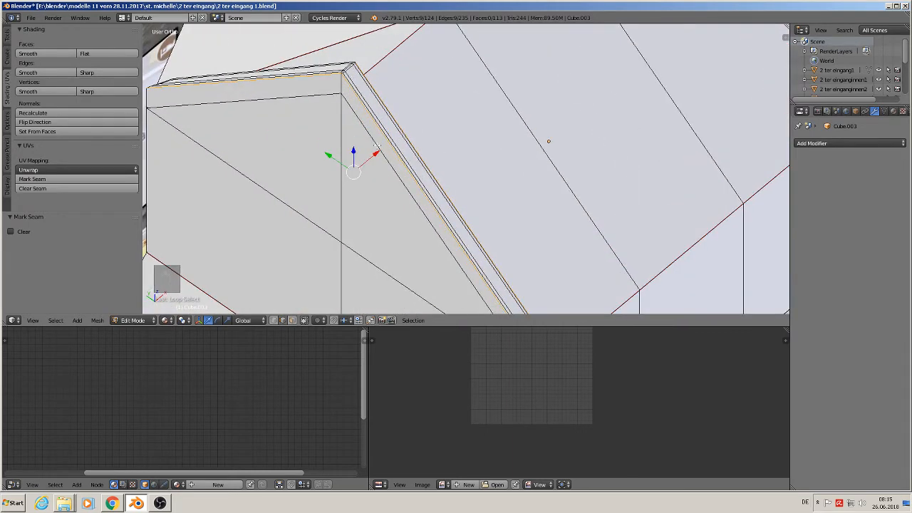
pyautogui.keyDown('shift'); pyautogui.rightClick(355, 124); pyautogui.keyUp('shift')
pyautogui.keyDown('shift'); pyautogui.rightClick(279, 101); pyautogui.keyUp('shift')
pyautogui.keyDown('shift'); pyautogui.rightClick(146, 96); pyautogui.keyUp('shift')
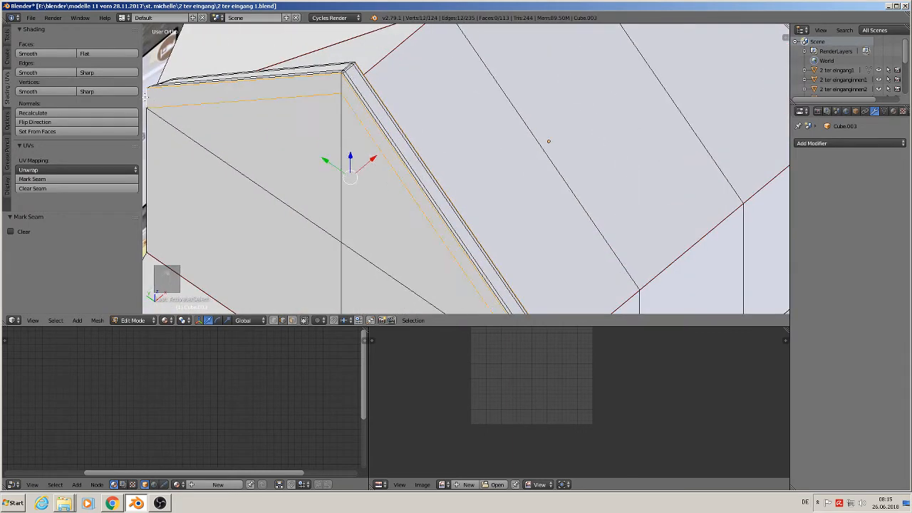
pyautogui.keyDown('shift'); pyautogui.moveTo(419, 225); pyautogui.dragTo(554, 310, button='middle'); pyautogui.keyUp('shift')
pyautogui.keyDown('shift'); pyautogui.rightClick(483, 228); pyautogui.keyUp('shift')
pyautogui.scroll(3, 557, 238)
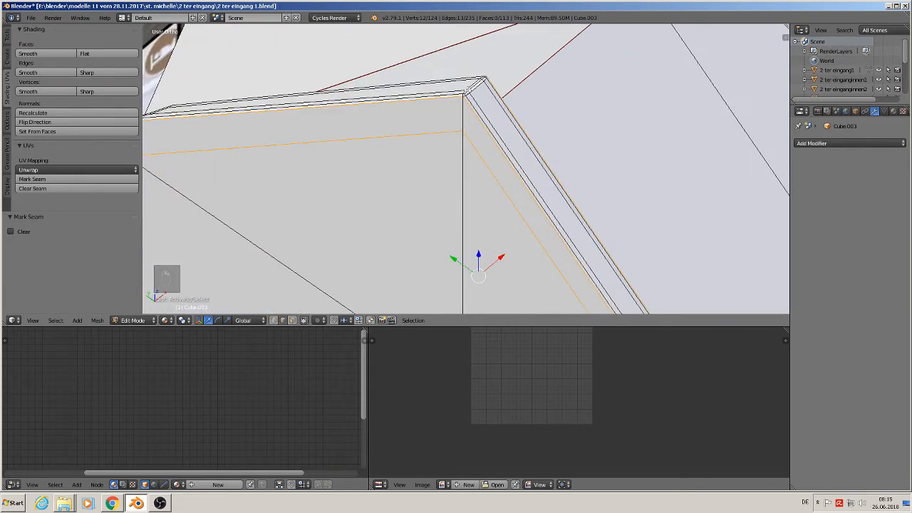
pyautogui.keyDown('alt'); pyautogui.keyDown('shift'); pyautogui.rightClick(474, 87); pyautogui.keyUp('shift'); pyautogui.keyUp('alt')
pyautogui.click(81, 179)
# Step: Mark the rear wall's upper edges around the dormer and its vertical corner edge as seams, and deselect everything
pyautogui.moveTo(156, 174); pyautogui.dragTo(341, 58, button='middle')
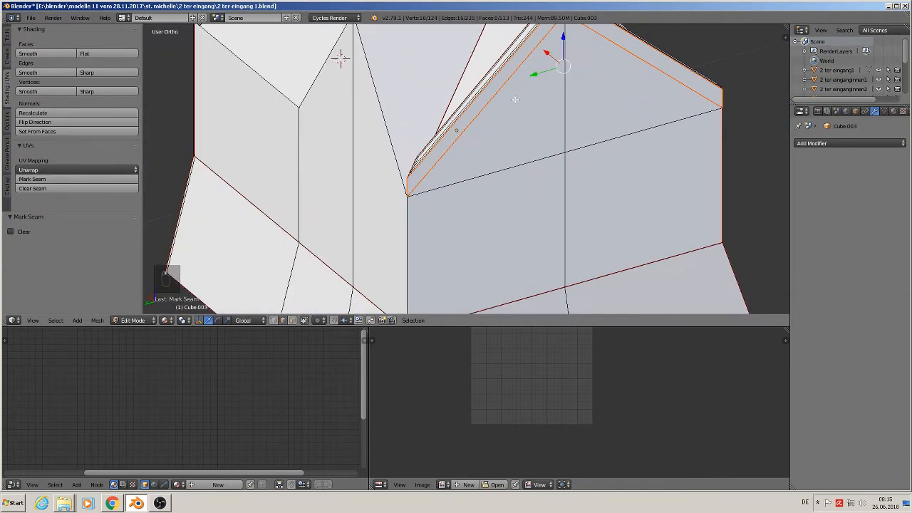
pyautogui.keyDown('shift'); pyautogui.moveTo(423, 151); pyautogui.dragTo(550, 139, button='middle'); pyautogui.keyUp('shift')
pyautogui.scroll(-2, 550, 139)
pyautogui.rightClick(483, 103)
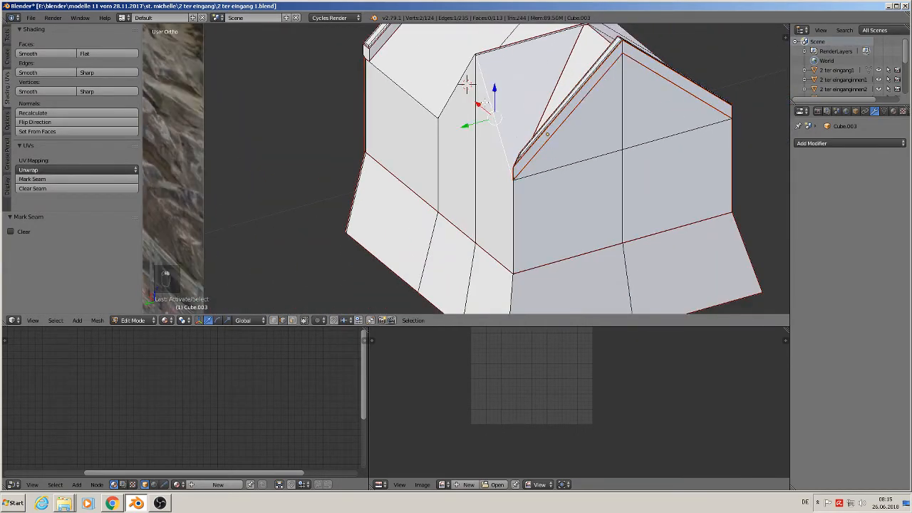
pyautogui.keyDown('shift'); pyautogui.rightClick(489, 104); pyautogui.keyUp('shift')
pyautogui.keyDown('shift'); pyautogui.rightClick(467, 84); pyautogui.keyUp('shift')
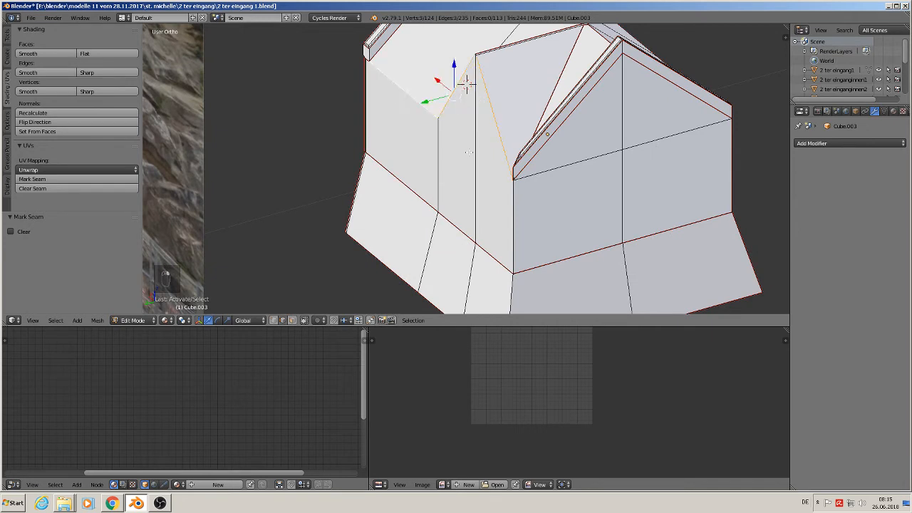
pyautogui.keyDown('shift'); pyautogui.rightClick(512, 231); pyautogui.keyUp('shift')
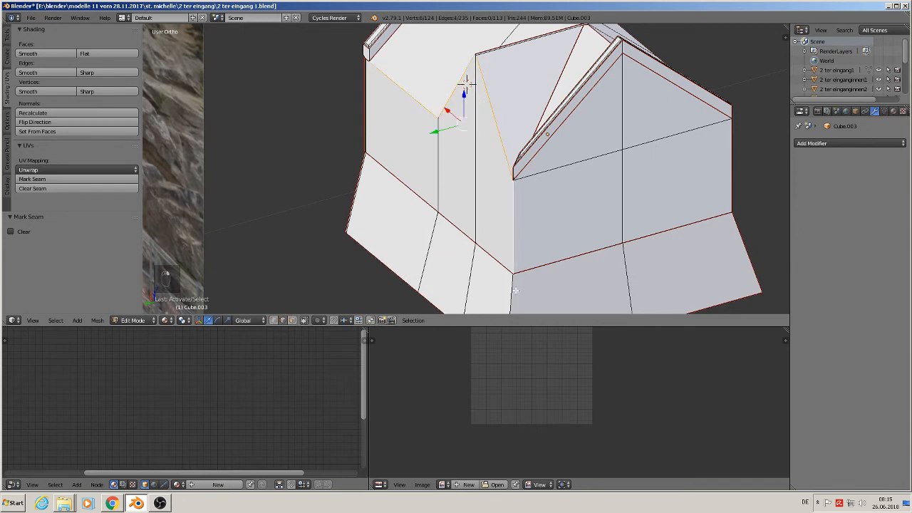
pyautogui.click(32, 179)
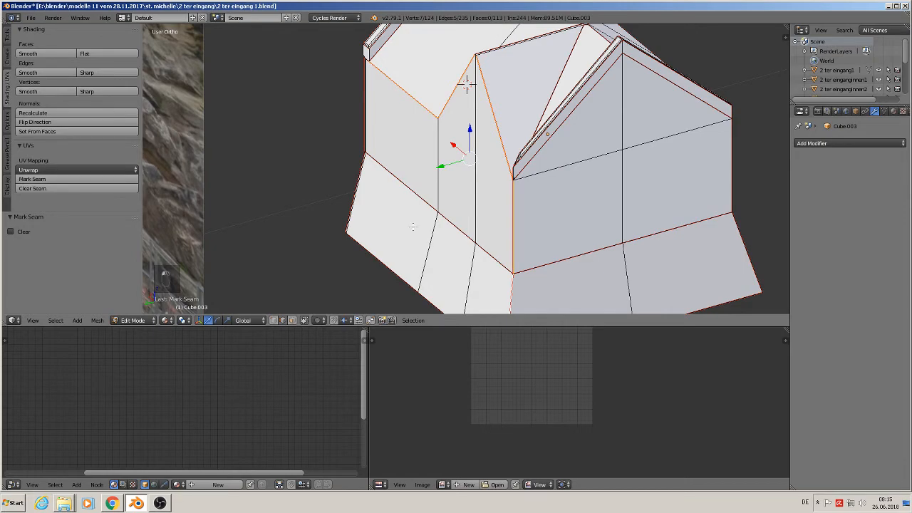
pyautogui.scroll(-3, 413, 227)
pyautogui.press('a')
# Step: Return the building to Object Mode and apply its rotation and scale
pyautogui.moveTo(534, 219); pyautogui.dragTo(367, 199, button='middle')
pyautogui.moveTo(481, 238); pyautogui.dragTo(500, 186, button='middle')
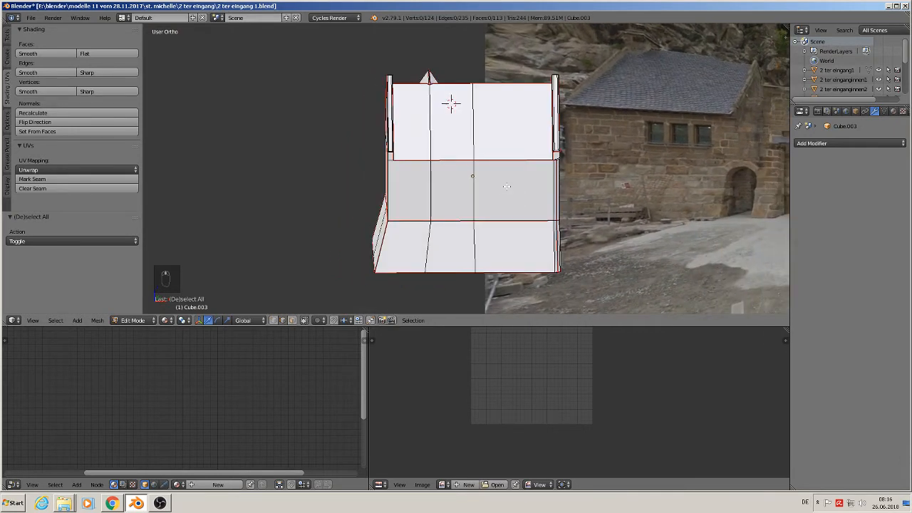
pyautogui.press('Tab')
pyautogui.press('\\')
pyautogui.click(99, 320)
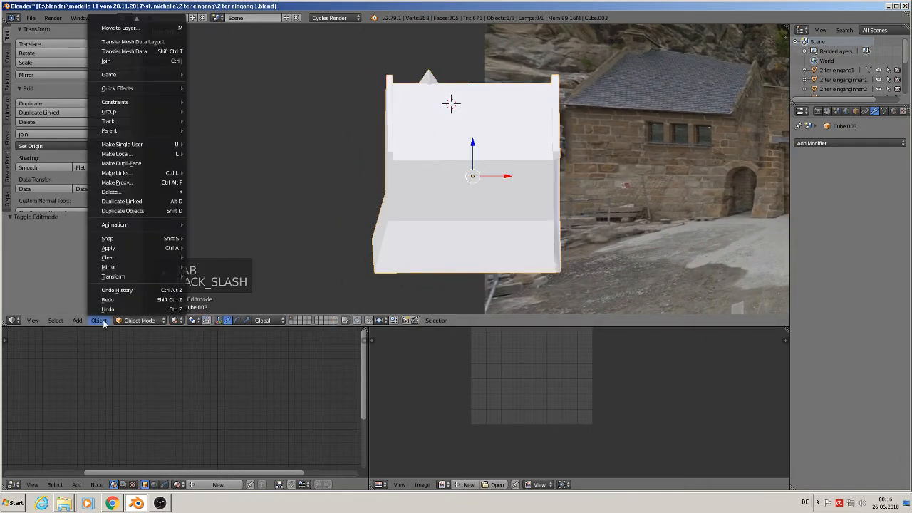
pyautogui.moveTo(132, 256)
pyautogui.click(233, 276)
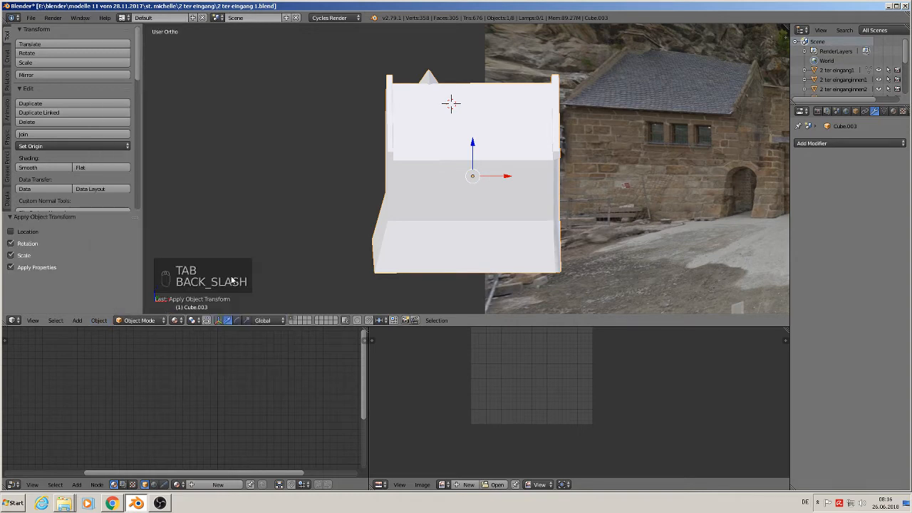
# Step: Unwrap the entire building mesh along its seams, and return to Object Mode in front view
pyautogui.keyDown('shift'); pyautogui.moveTo(477, 256); pyautogui.dragTo(354, 252, button='middle'); pyautogui.keyUp('shift')
pyautogui.press('Tab')
pyautogui.press('a')
pyautogui.press('a')
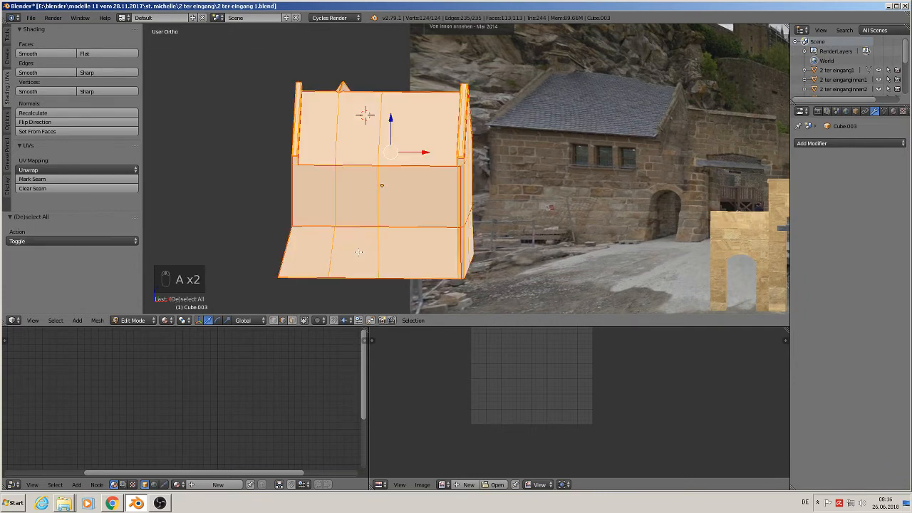
pyautogui.press('u')
pyautogui.click(360, 252)
pyautogui.press('Tab')
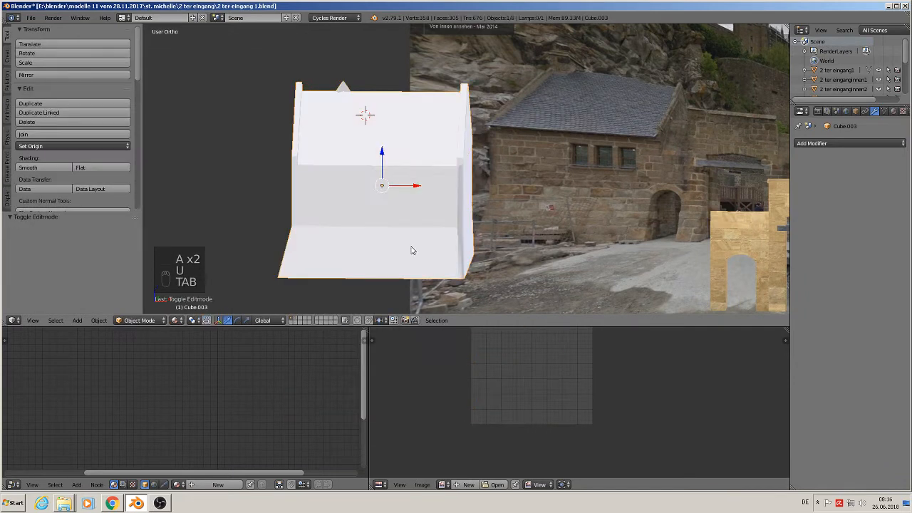
pyautogui.press('KP_1')
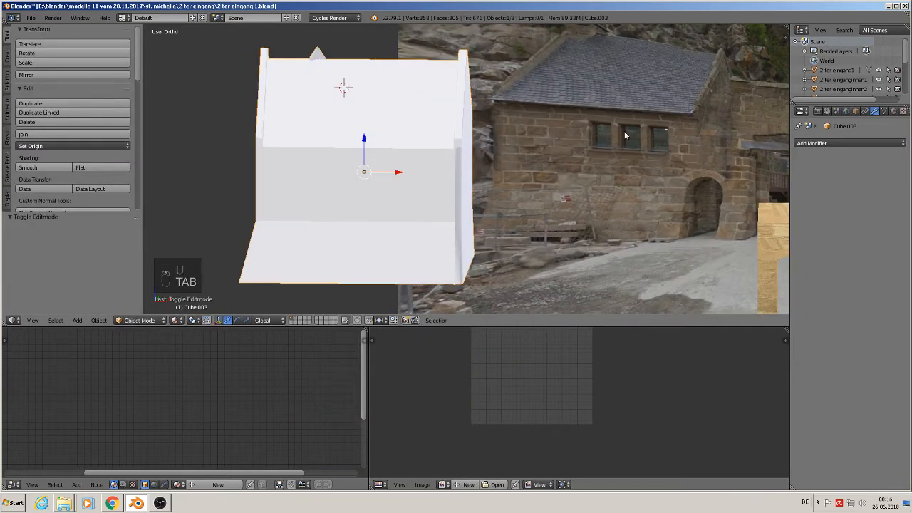
pyautogui.press('Tab')
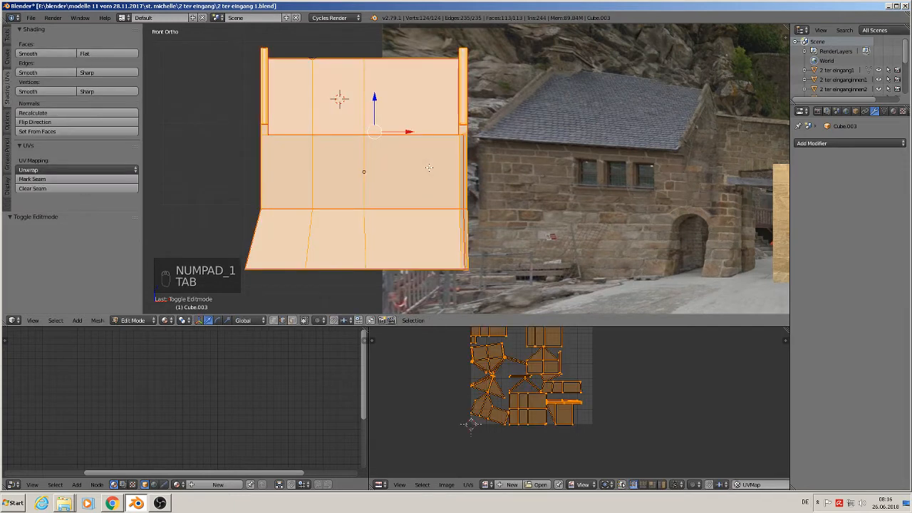
pyautogui.scroll(1, 394, 167)
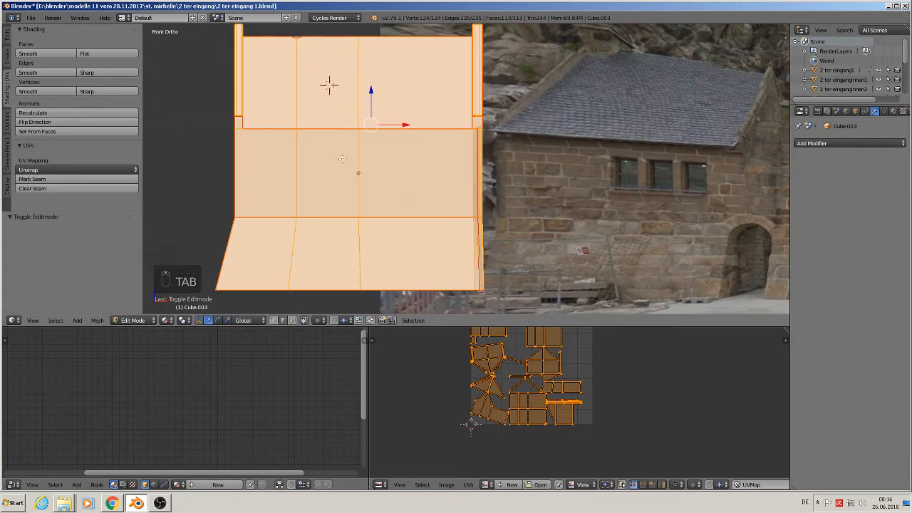
pyautogui.hotkey('ctrl', 'r')
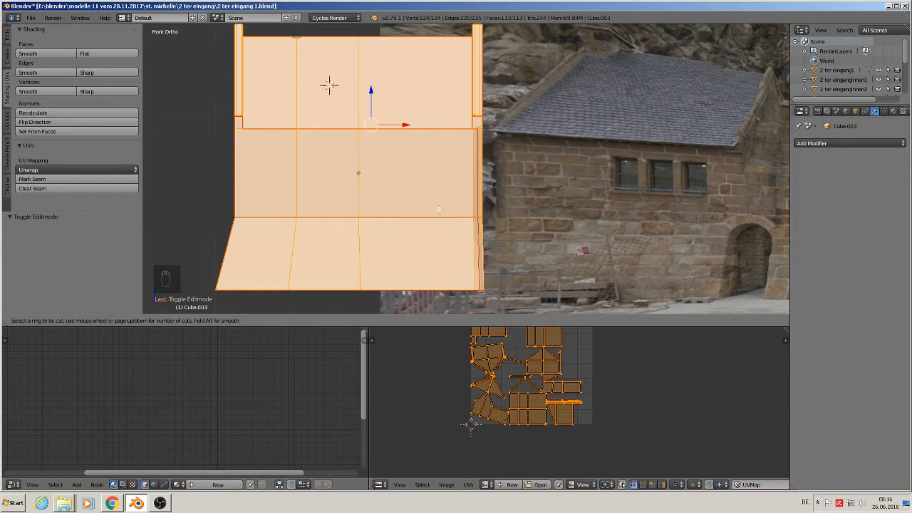
pyautogui.press('Tab')
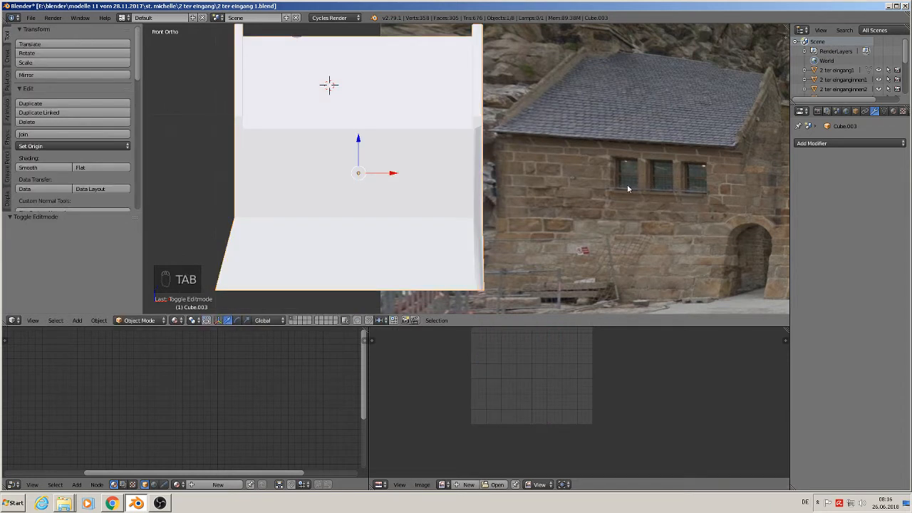
# Step: Place the 3D cursor on the leftmost window in the reference photo and add a cube there
pyautogui.click(624, 174)
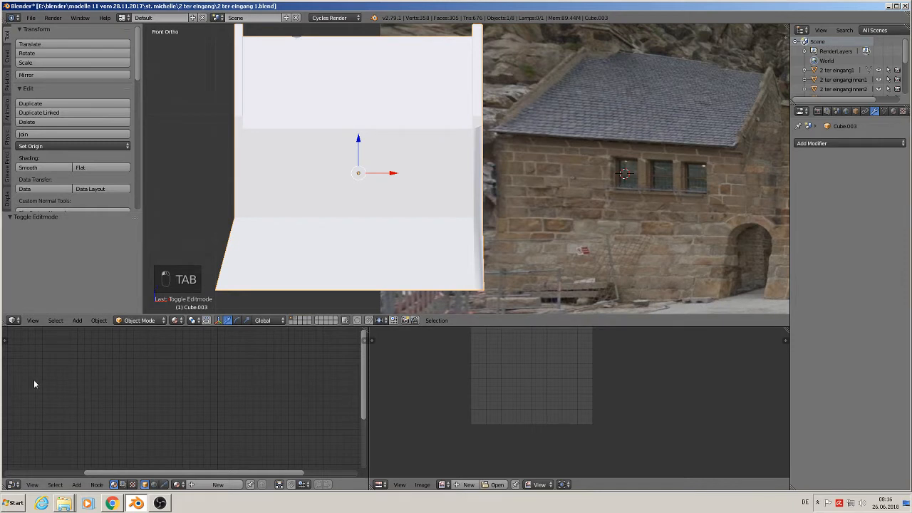
pyautogui.click(77, 320)
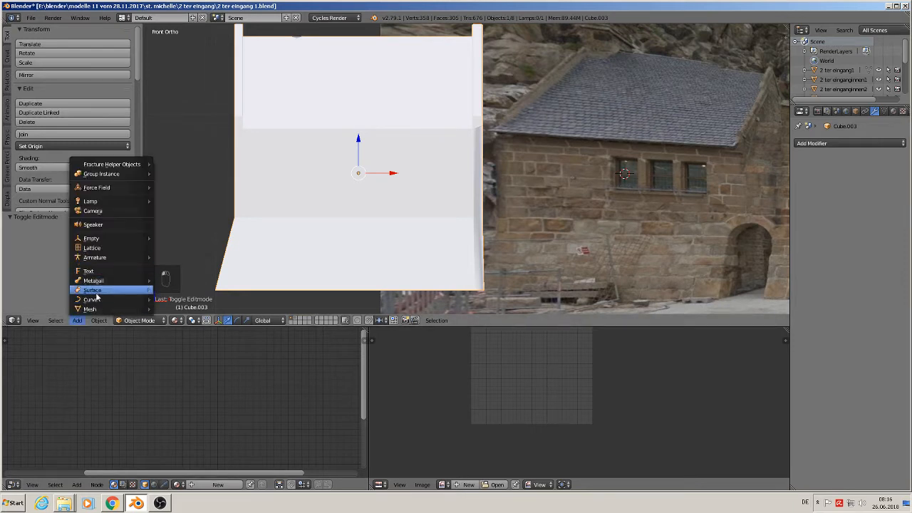
pyautogui.moveTo(98, 308)
pyautogui.click(184, 96)
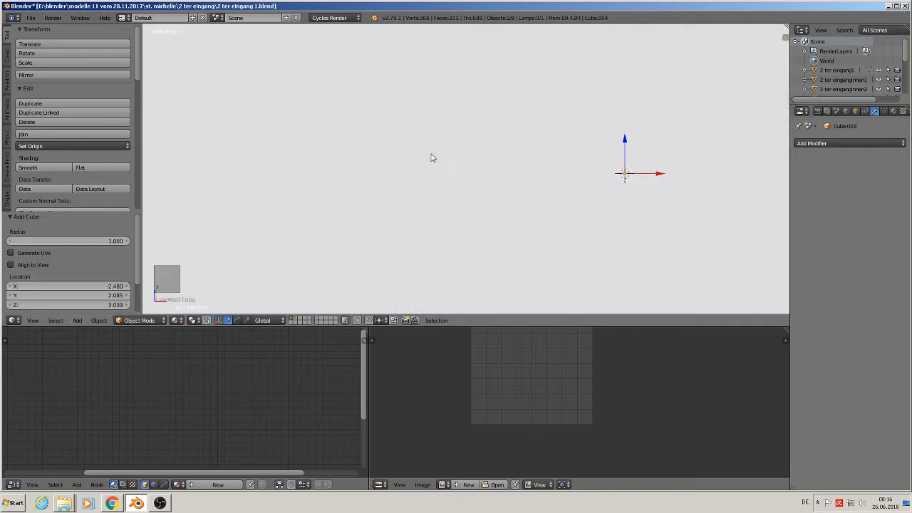
# Step: Scale the new cube down to the width of the photo's first window and stretch it along Z to the window's height
pyautogui.press('s')
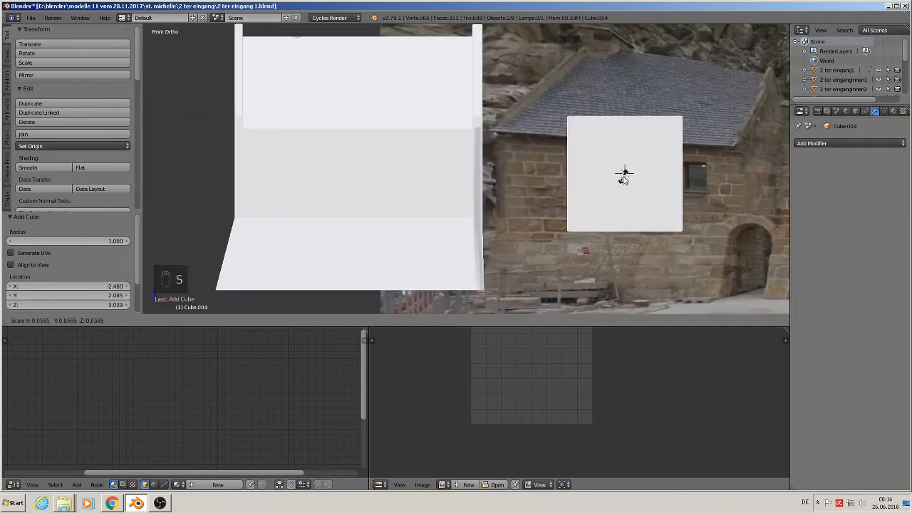
pyautogui.click(624, 179)
pyautogui.press('s')
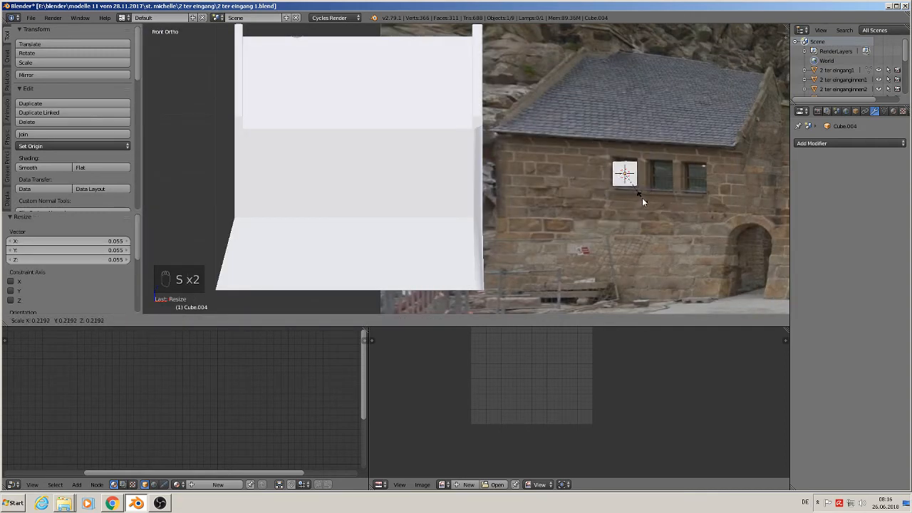
pyautogui.click(641, 197)
pyautogui.press('s')
pyautogui.click(658, 203)
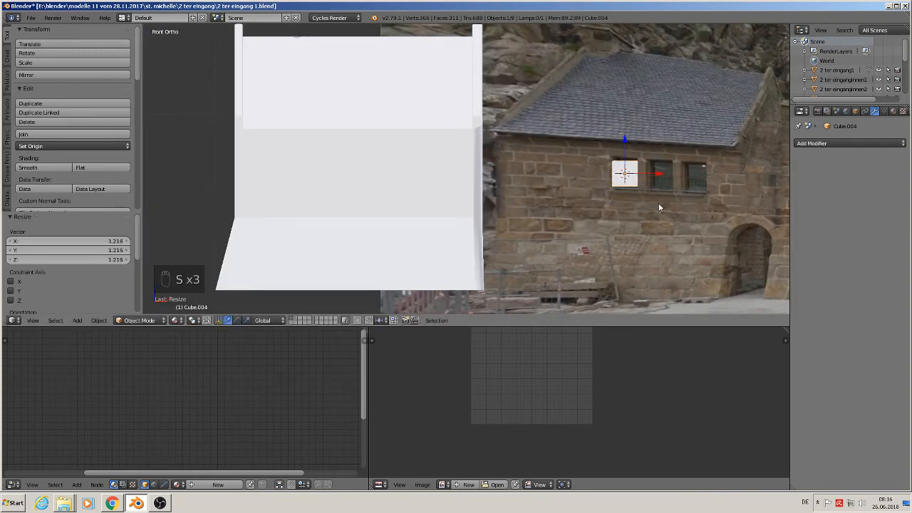
pyautogui.press('s')
pyautogui.click(662, 222)
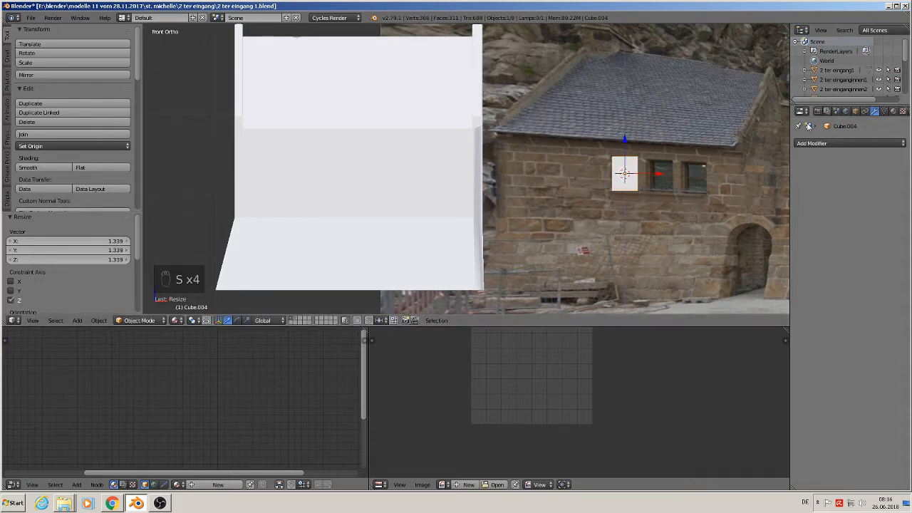
# Step: Add an Array modifier to the window cube with a count of 3 and a relative X offset of 1.400, and apply it
pyautogui.click(850, 143)
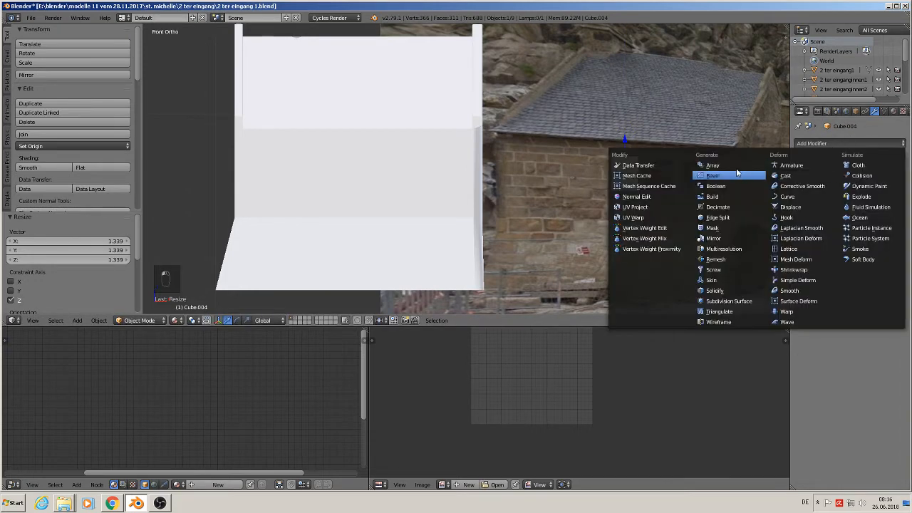
pyautogui.click(713, 164)
pyautogui.click(900, 217)
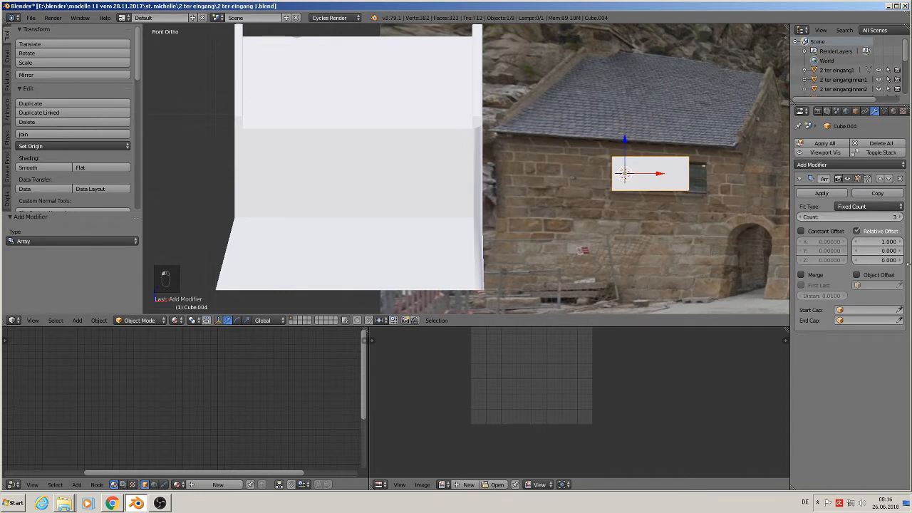
pyautogui.click(900, 243)
pyautogui.click(900, 243)
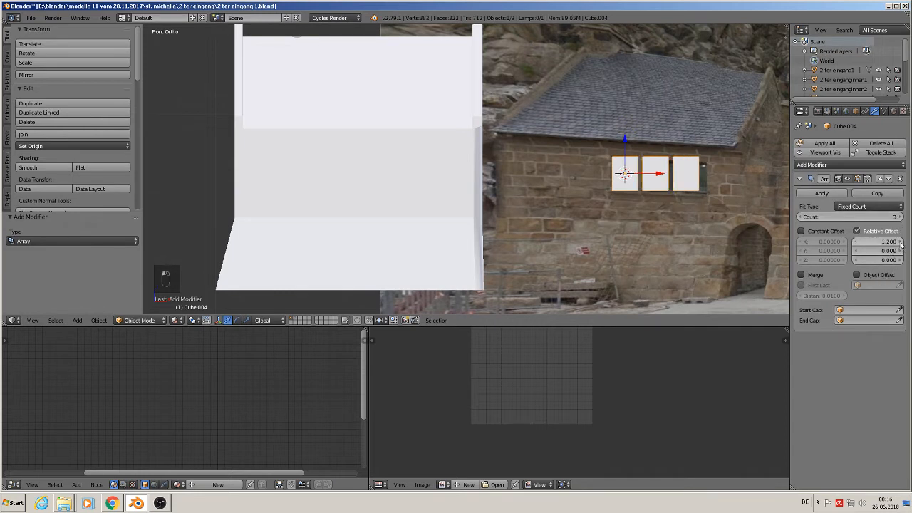
pyautogui.click(900, 243)
pyautogui.click(900, 243)
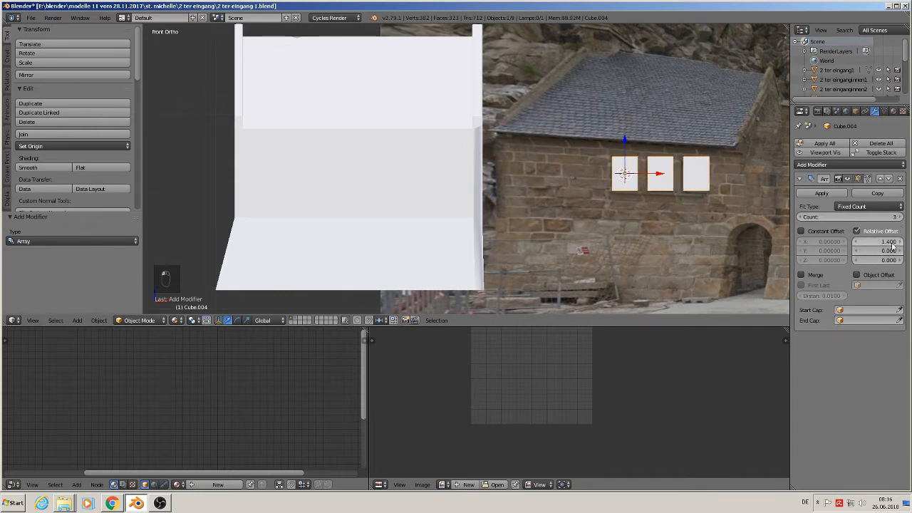
pyautogui.click(822, 193)
# Step: Move the three window cubes about -0.082 along X toward the building and apply their rotation and scale
pyautogui.press('g')
pyautogui.press('x')
pyautogui.click(573, 197)
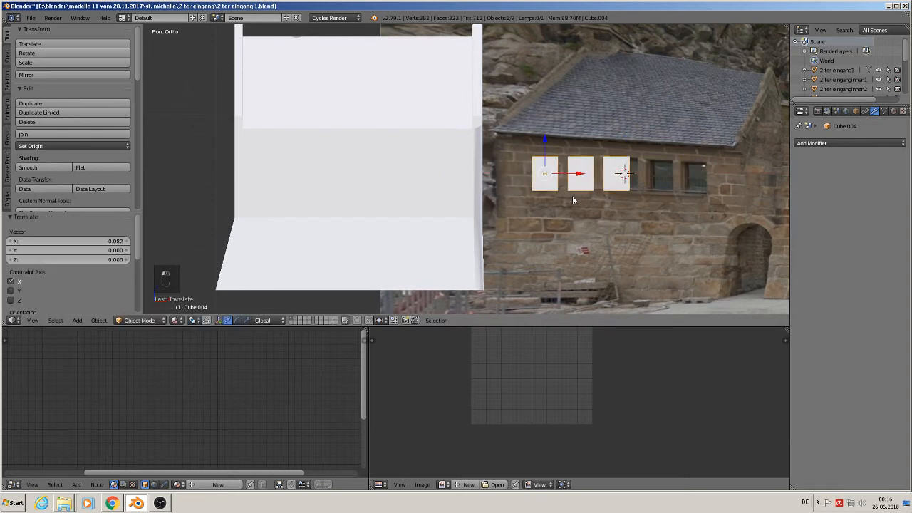
pyautogui.click(78, 321)
pyautogui.click(99, 320)
pyautogui.click(99, 321)
pyautogui.moveTo(138, 250)
pyautogui.click(237, 277)
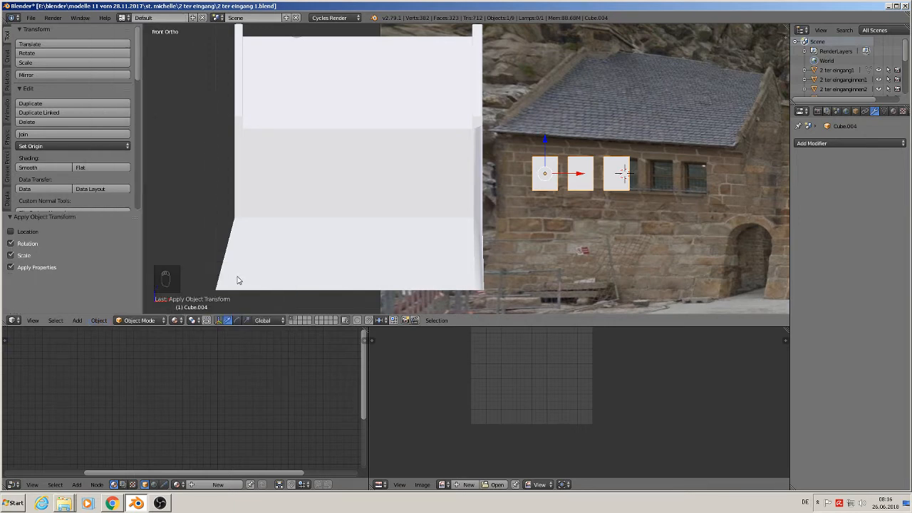
# Step: Position the three window cubes so they pierce the building's front wall below the eaves
pyautogui.scroll(-1, 522, 253)
pyautogui.moveTo(521, 253); pyautogui.dragTo(609, 75, button='middle')
pyautogui.moveTo(595, 54); pyautogui.dragTo(350, 247)
pyautogui.moveTo(350, 247); pyautogui.dragTo(341, 226, button='middle')
pyautogui.moveTo(338, 202); pyautogui.dragTo(346, 251)
pyautogui.scroll(1, 344, 258)
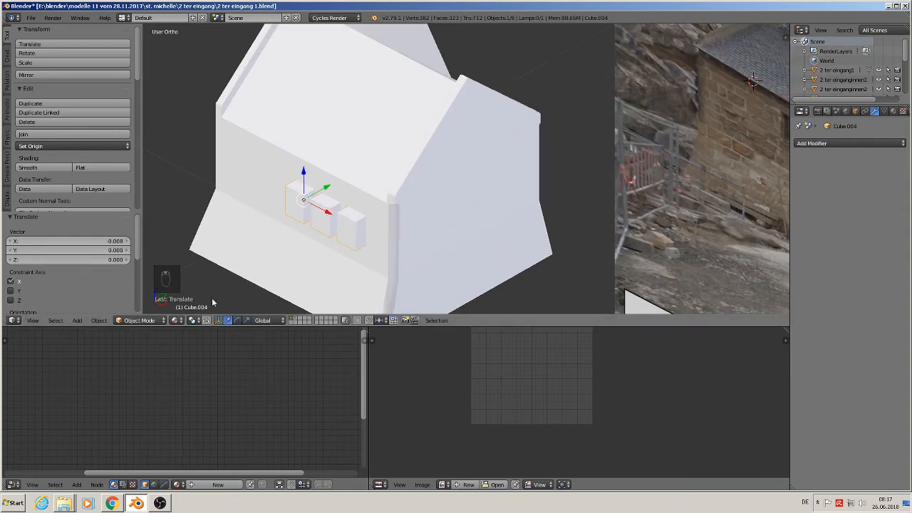
# Step: Add a Boolean modifier to the building, set to Difference with Cube.004 as the object, and apply it
pyautogui.rightClick(382, 178)
pyautogui.click(846, 144)
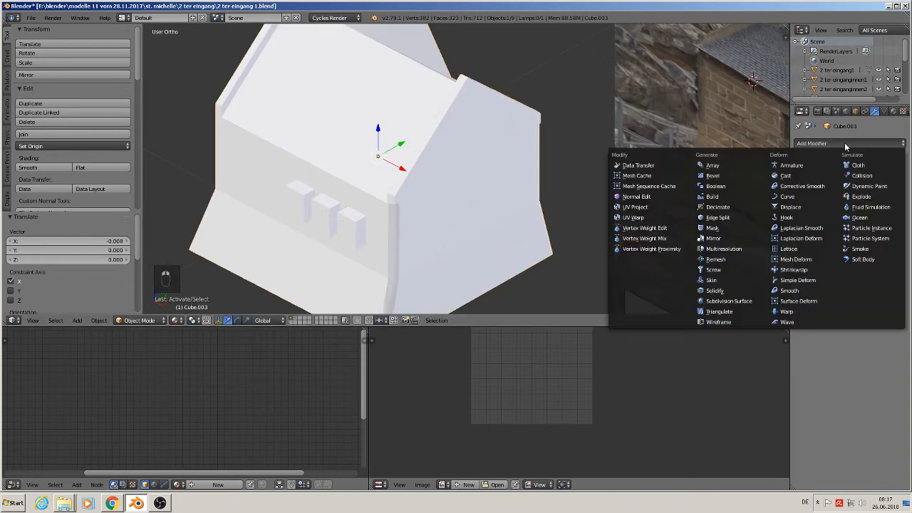
pyautogui.click(716, 186)
pyautogui.click(866, 217)
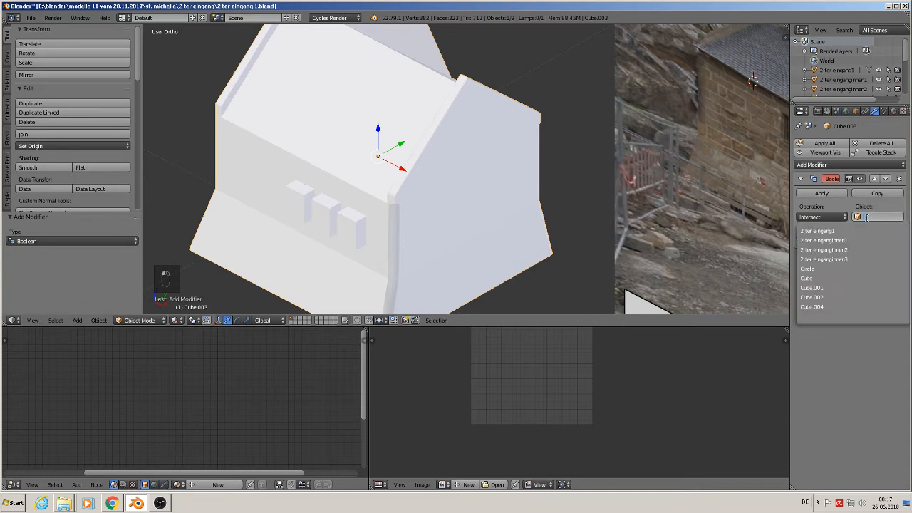
pyautogui.click(848, 306)
pyautogui.click(824, 217)
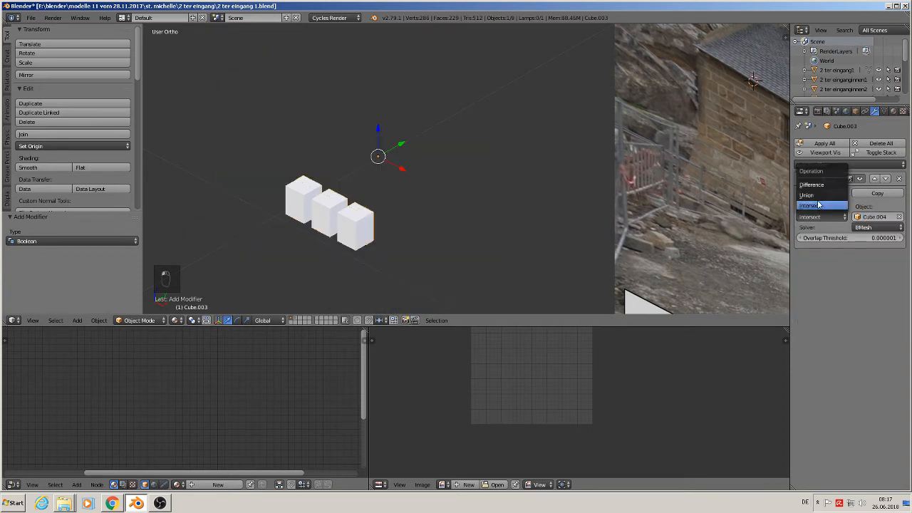
pyautogui.click(815, 183)
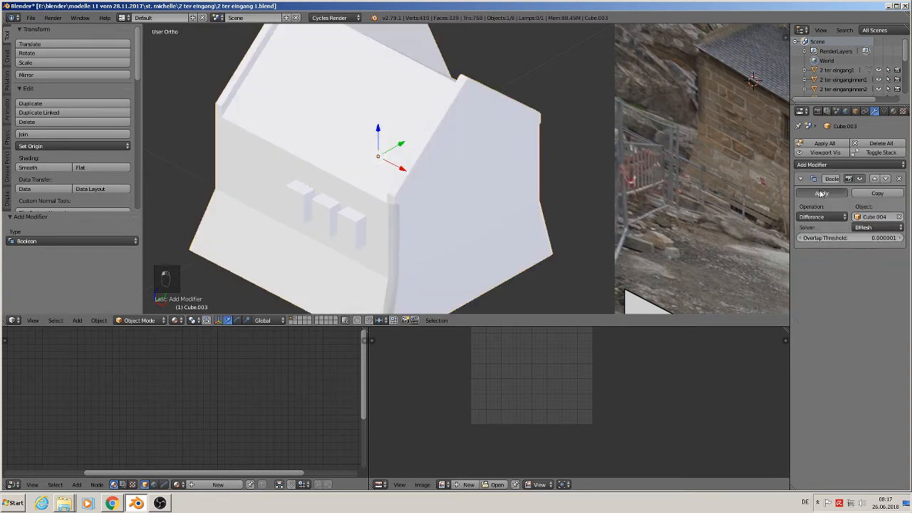
pyautogui.click(821, 193)
# Step: Pull the window cubes out of the building about 0.288 along X and move them to the second layer
pyautogui.rightClick(358, 237)
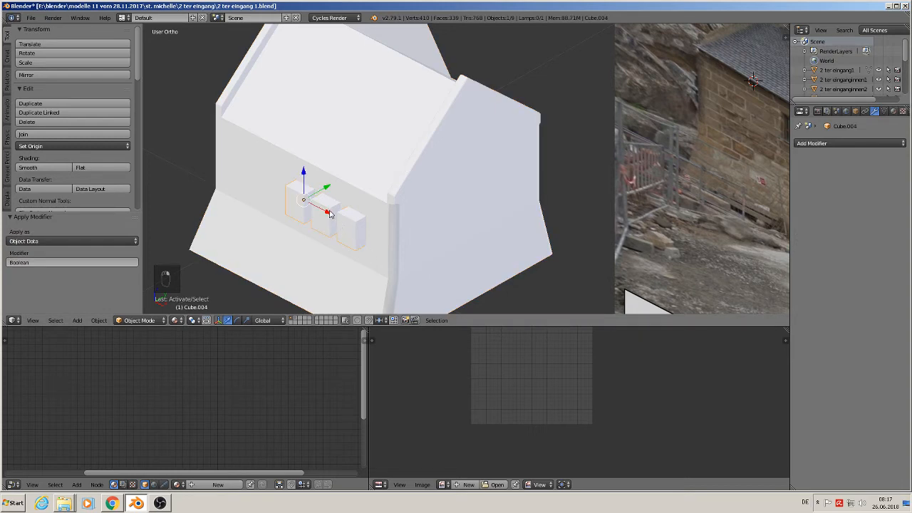
pyautogui.moveTo(330, 214); pyautogui.dragTo(552, 262)
pyautogui.scroll(4, 552, 263)
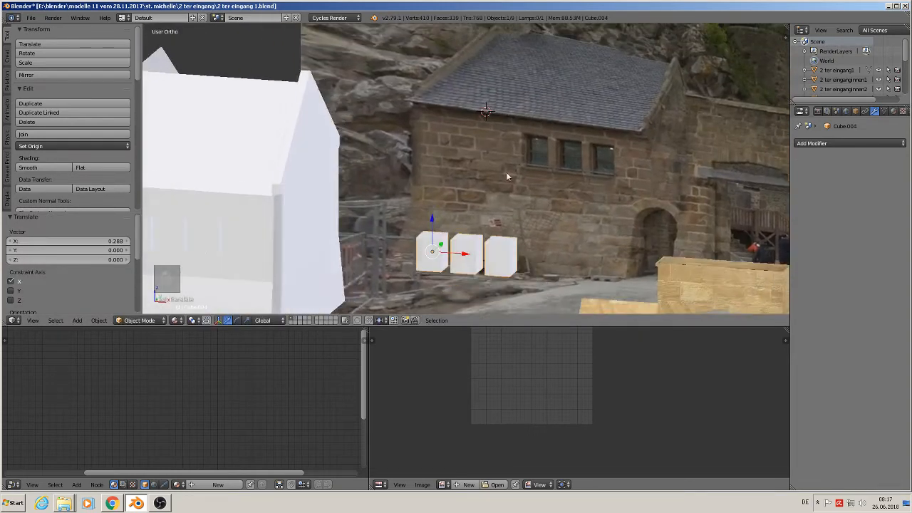
pyautogui.moveTo(507, 174); pyautogui.dragTo(507, 170, button='middle')
pyautogui.keyDown('shift'); pyautogui.moveTo(569, 234); pyautogui.dragTo(719, 181, button='middle'); pyautogui.keyUp('shift')
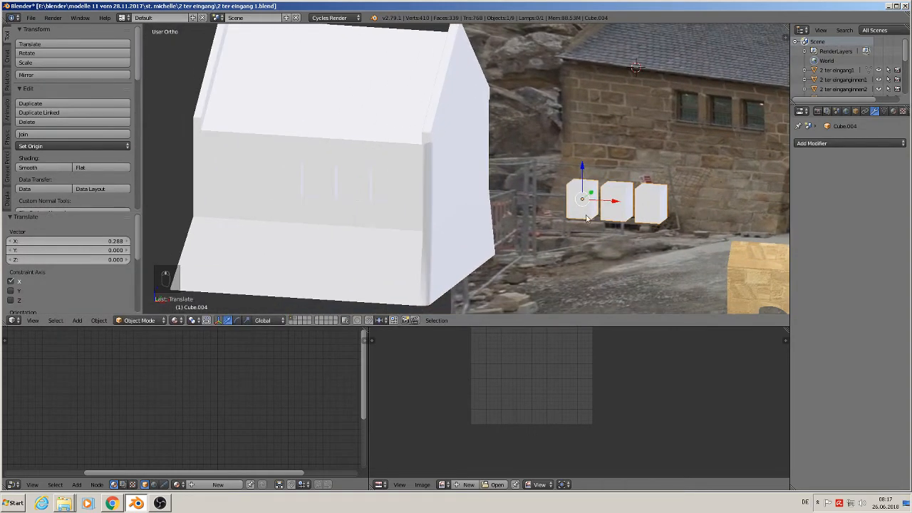
pyautogui.press('m')
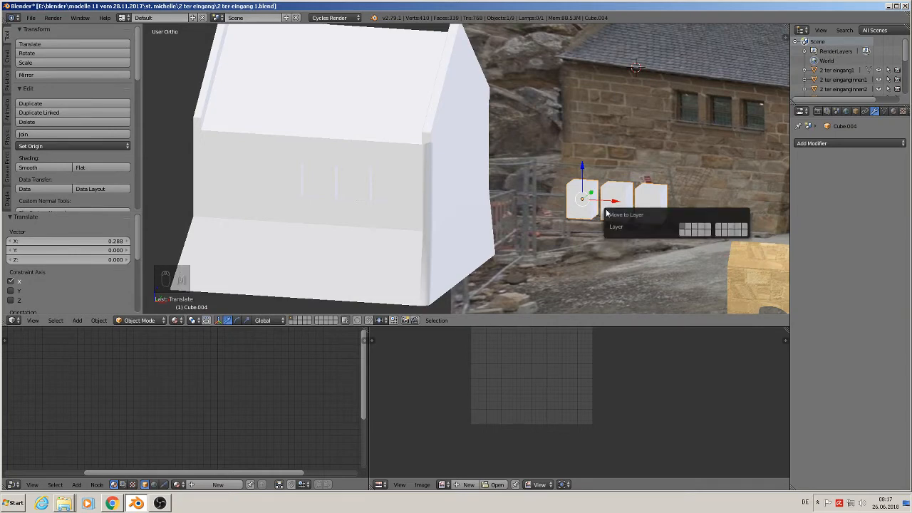
pyautogui.click(692, 231)
# Step: Select the building and enter Edit Mode, framing the three window recesses cut into the front wall
pyautogui.scroll(-3, 677, 253)
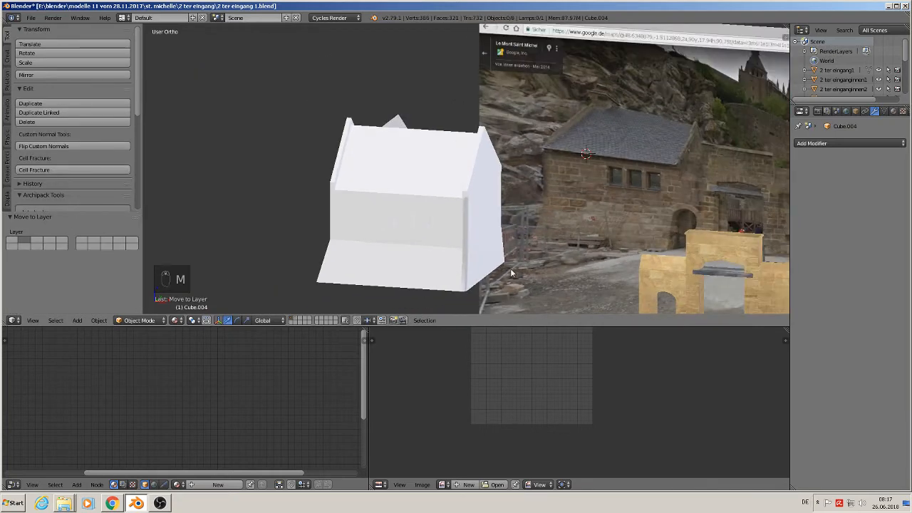
pyautogui.scroll(3, 438, 208)
pyautogui.press('Tab')
pyautogui.scroll(3, 400, 220)
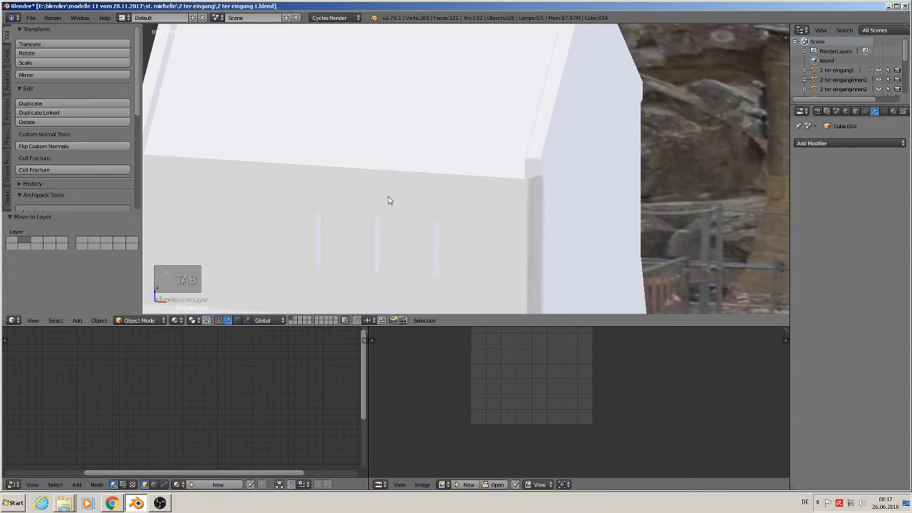
pyautogui.rightClick(389, 199)
pyautogui.press('Tab')
pyautogui.scroll(4, 381, 228)
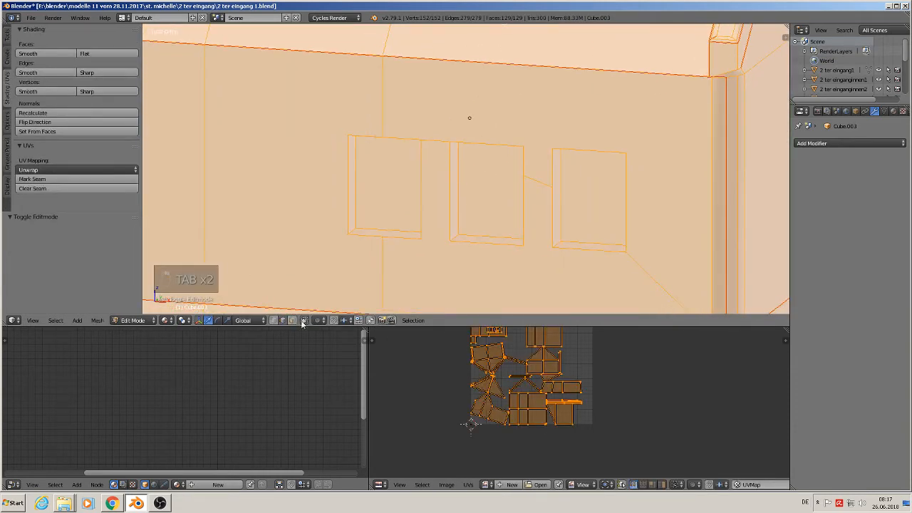
# Step: Mark the outer edges of the leftmost window recess as a seam
pyautogui.rightClick(376, 139)
pyautogui.scroll(1, 402, 185)
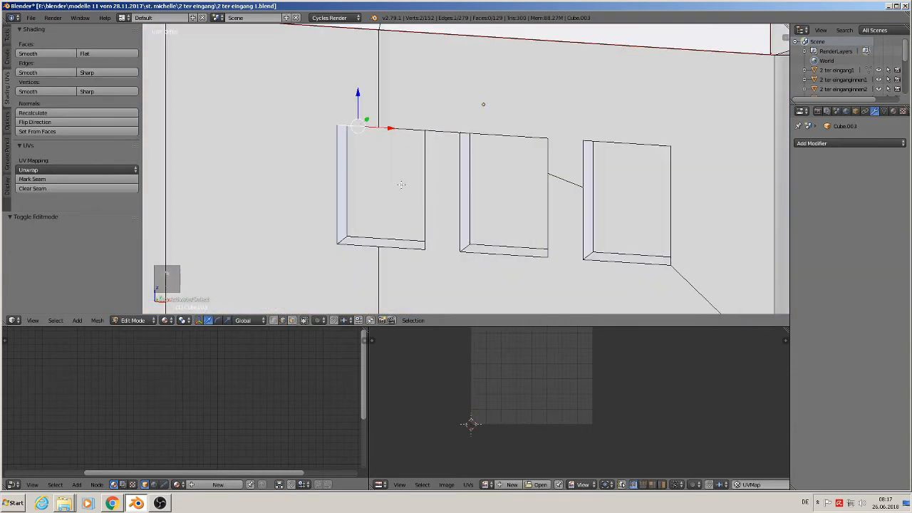
pyautogui.moveTo(402, 186); pyautogui.dragTo(366, 174, button='middle')
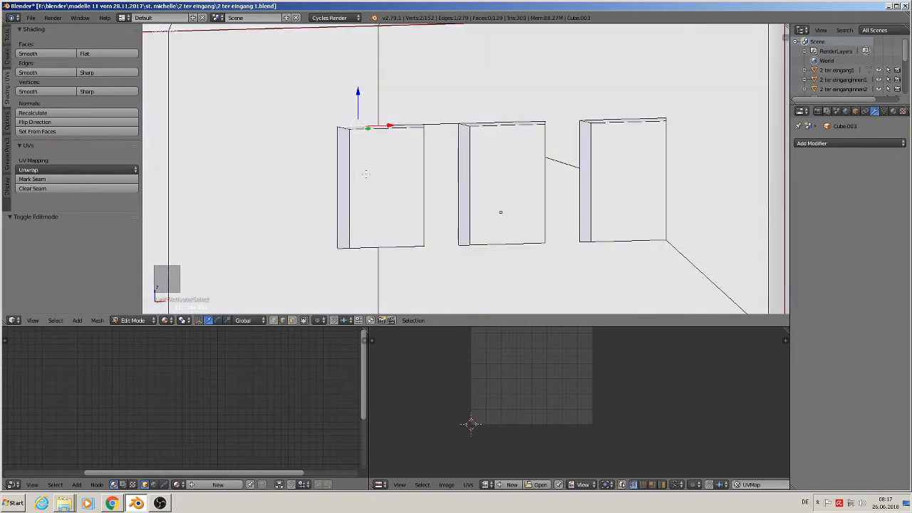
pyautogui.keyDown('shift'); pyautogui.rightClick(340, 184); pyautogui.keyUp('shift')
pyautogui.keyDown('shift'); pyautogui.rightClick(345, 261); pyautogui.keyUp('shift')
pyautogui.keyDown('shift'); pyautogui.rightClick(415, 253); pyautogui.keyUp('shift')
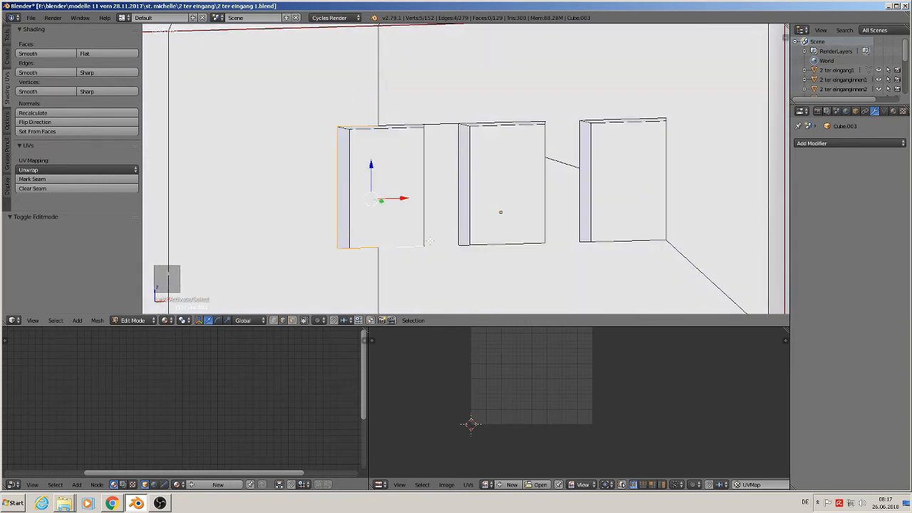
pyautogui.keyDown('shift'); pyautogui.rightClick(436, 224); pyautogui.keyUp('shift')
pyautogui.keyDown('shift'); pyautogui.rightClick(414, 114); pyautogui.keyUp('shift')
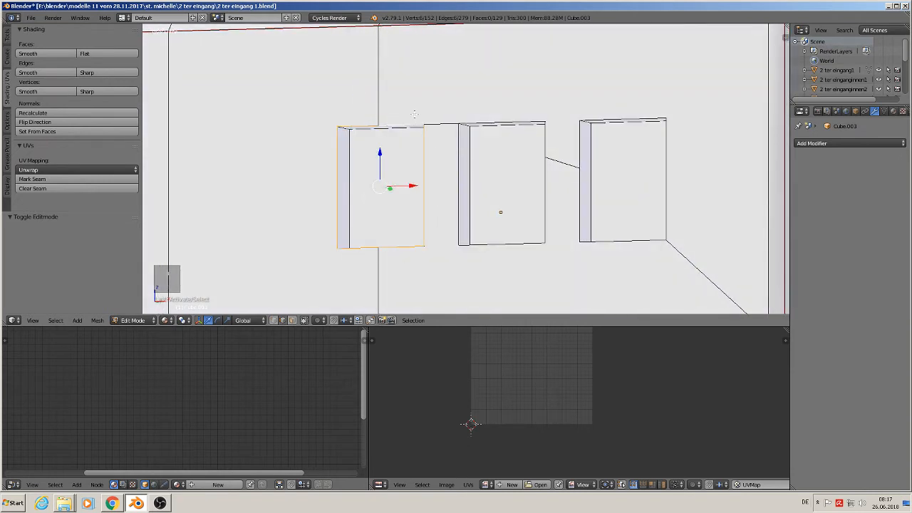
pyautogui.click(79, 179)
# Step: Mark the outer edges of the middle window recess as a seam
pyautogui.rightClick(500, 122)
pyautogui.keyDown('shift'); pyautogui.rightClick(458, 187); pyautogui.keyUp('shift')
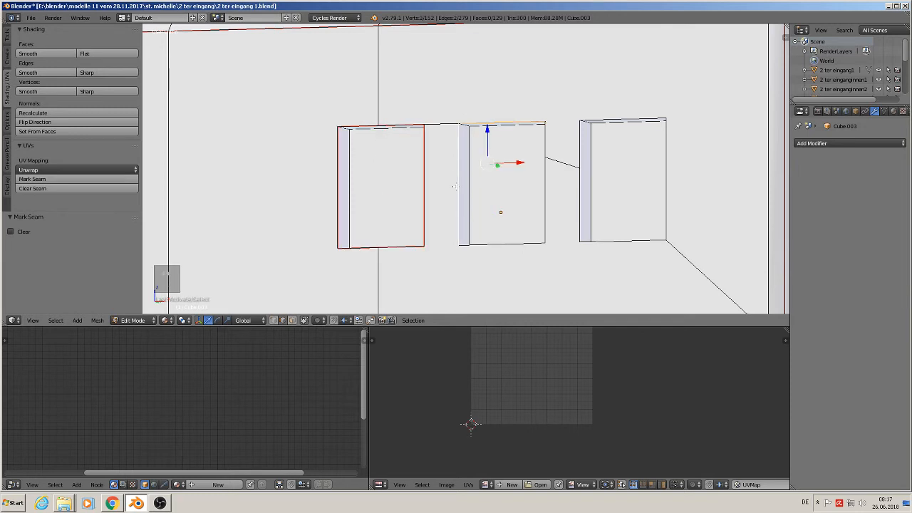
pyautogui.keyDown('shift'); pyautogui.rightClick(497, 258); pyautogui.keyUp('shift')
pyautogui.keyDown('shift'); pyautogui.rightClick(561, 200); pyautogui.keyUp('shift')
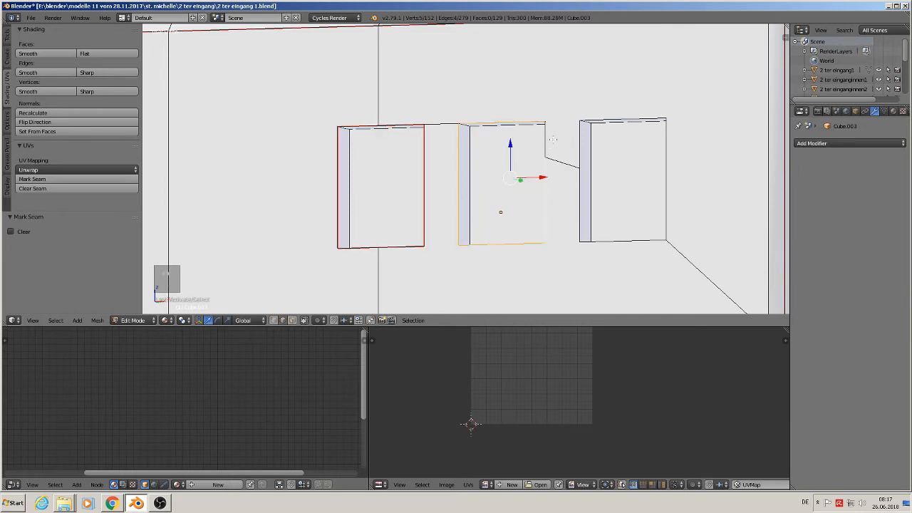
pyautogui.click(86, 179)
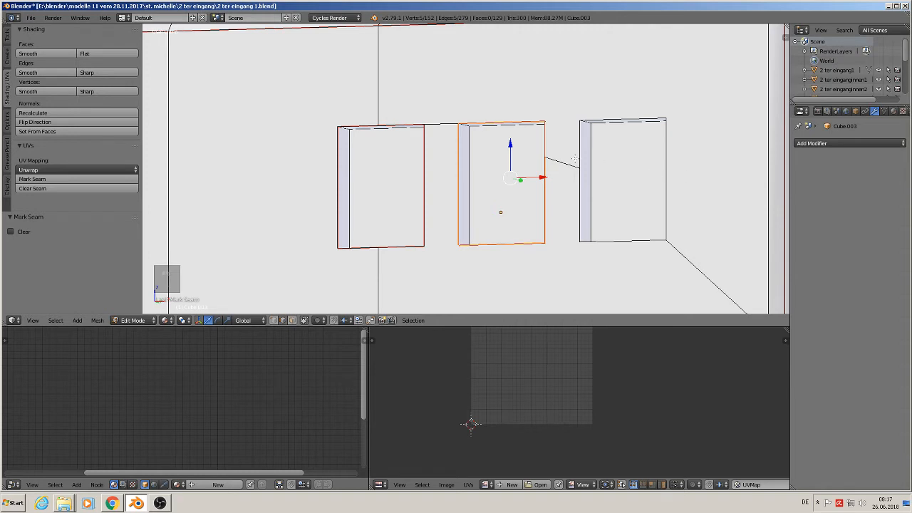
# Step: Mark the outer edges of the rightmost window recess as a seam
pyautogui.rightClick(579, 148)
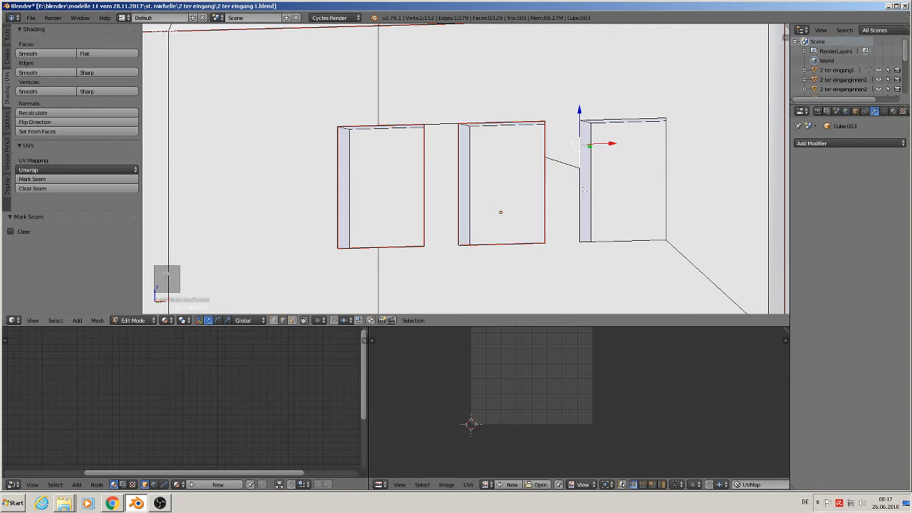
pyautogui.keyDown('shift'); pyautogui.rightClick(584, 193); pyautogui.keyUp('shift')
pyautogui.keyDown('shift'); pyautogui.rightClick(641, 254); pyautogui.keyUp('shift')
pyautogui.keyDown('shift'); pyautogui.rightClick(676, 200); pyautogui.keyUp('shift')
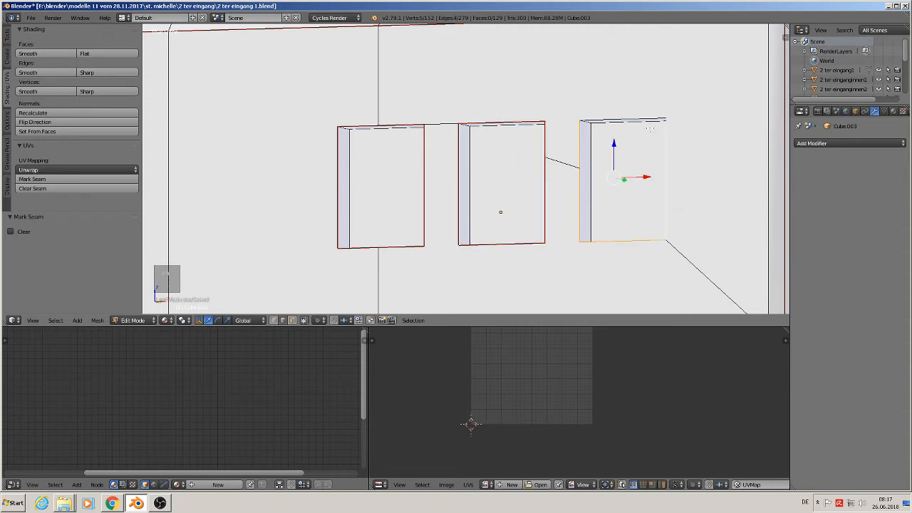
pyautogui.hotkey('ctrl', 'e')
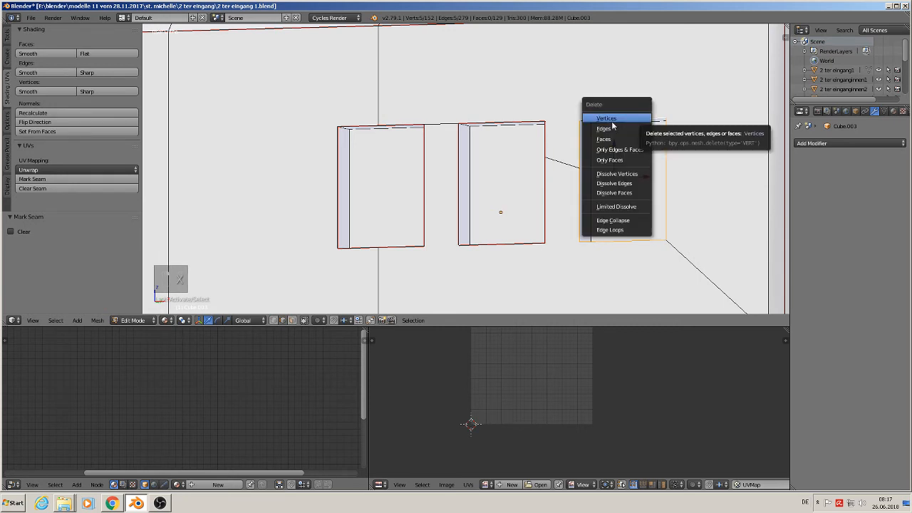
pyautogui.click(99, 181)
# Step: Delete the back faces of the three window recesses using Only Faces, keeping their edges
pyautogui.moveTo(404, 247); pyautogui.dragTo(427, 263, button='middle')
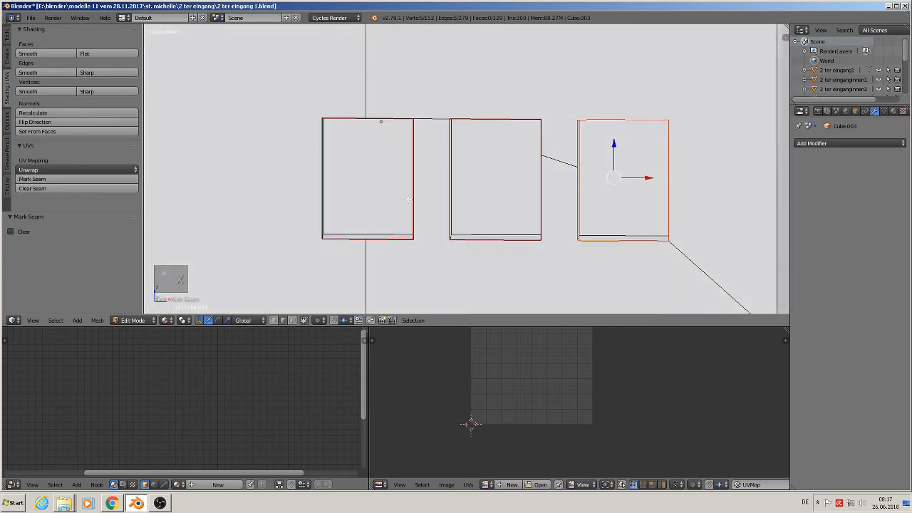
pyautogui.click(291, 320)
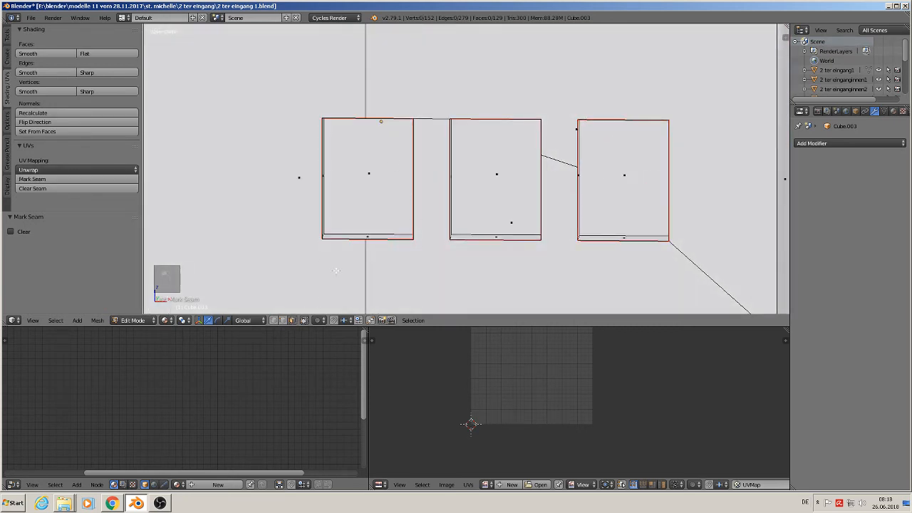
pyautogui.rightClick(369, 163)
pyautogui.press('x')
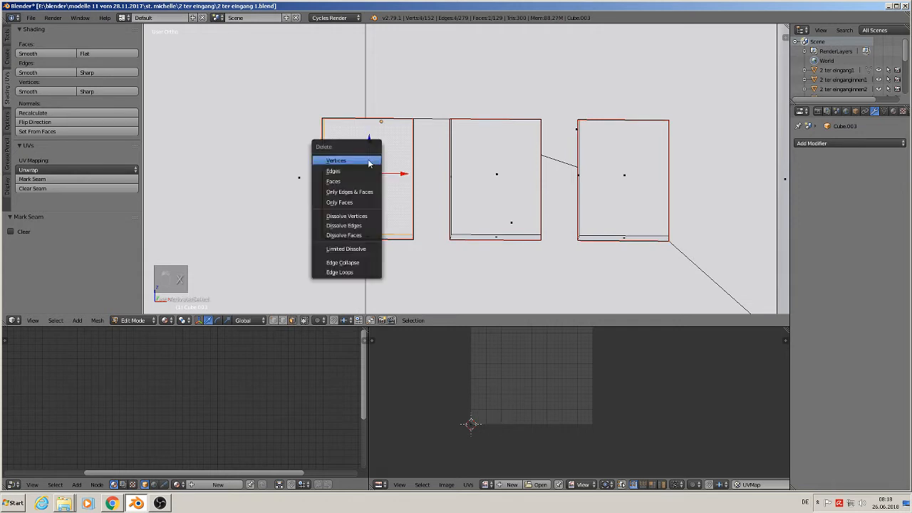
pyautogui.click(367, 203)
pyautogui.rightClick(490, 163)
pyautogui.press('x')
pyautogui.click(490, 163)
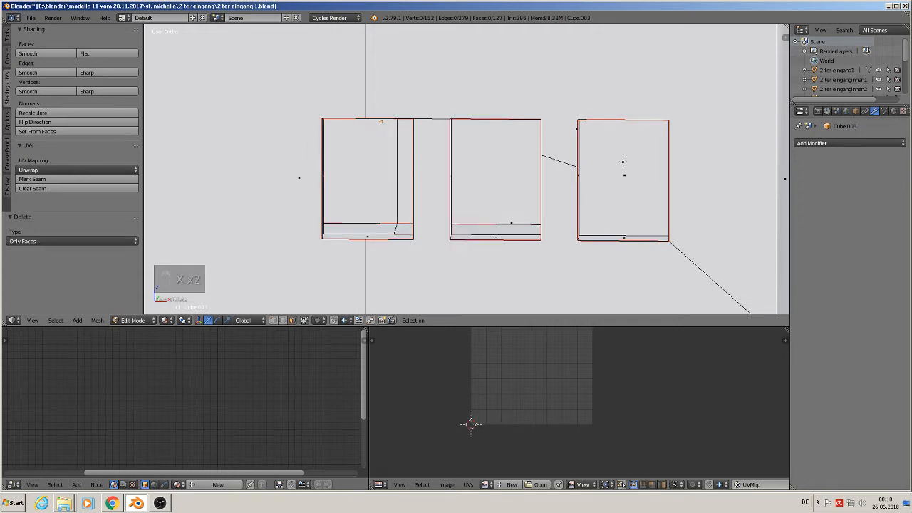
pyautogui.rightClick(627, 169)
pyautogui.press('x')
pyautogui.click(628, 171)
# Step: Mark the inner edge loops around the rear openings of all three window recesses as seams
pyautogui.moveTo(628, 171); pyautogui.dragTo(582, 261, button='middle')
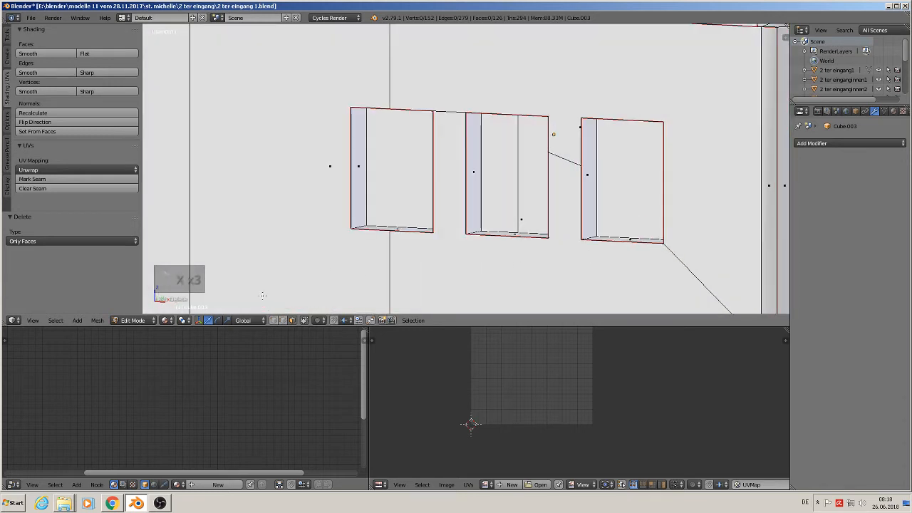
pyautogui.rightClick(367, 169)
pyautogui.moveTo(378, 215); pyautogui.dragTo(357, 226, button='middle')
pyautogui.keyDown('alt'); pyautogui.rightClick(374, 189); pyautogui.keyUp('alt')
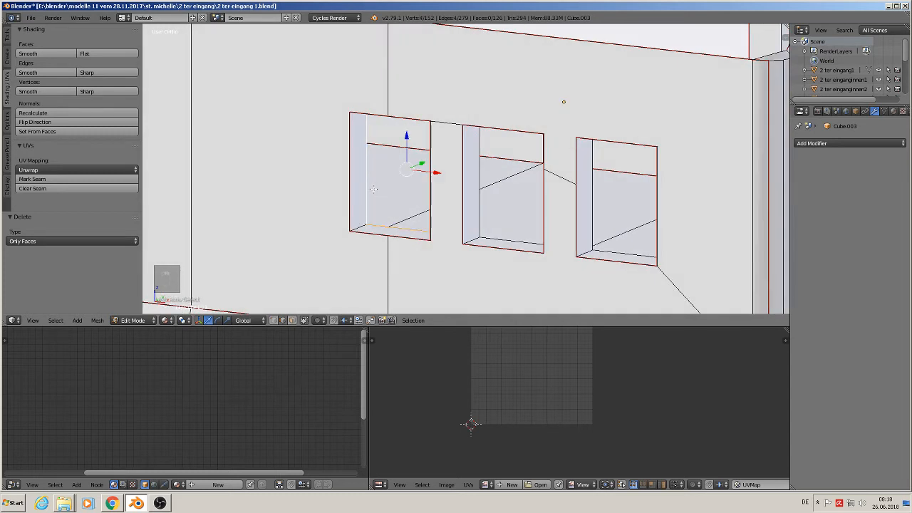
pyautogui.keyDown('alt'); pyautogui.keyDown('shift'); pyautogui.rightClick(484, 204); pyautogui.keyUp('shift'); pyautogui.keyUp('alt')
pyautogui.keyDown('alt'); pyautogui.keyDown('shift'); pyautogui.rightClick(598, 230); pyautogui.keyUp('shift'); pyautogui.keyUp('alt')
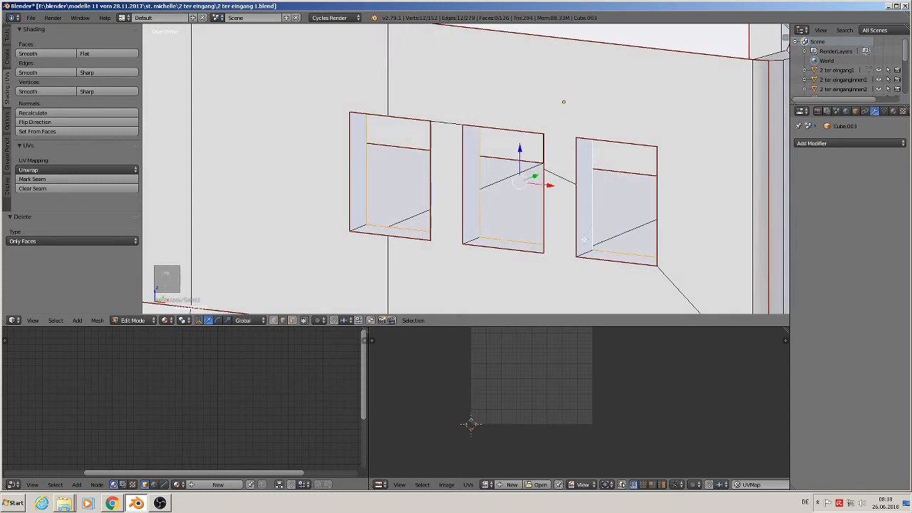
pyautogui.click(71, 179)
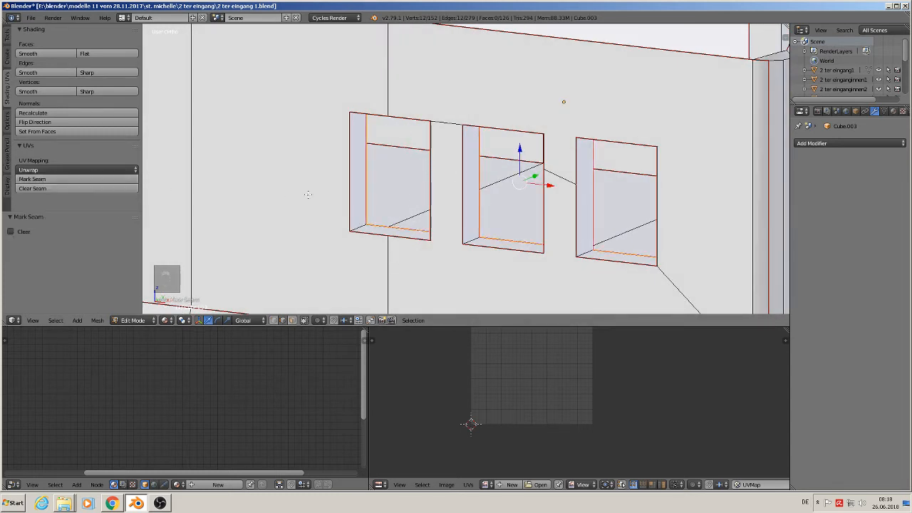
# Step: Mark the lower-left depth edge of each of the three window recesses as a seam
pyautogui.rightClick(363, 226)
pyautogui.keyDown('shift'); pyautogui.rightClick(465, 243); pyautogui.keyUp('shift')
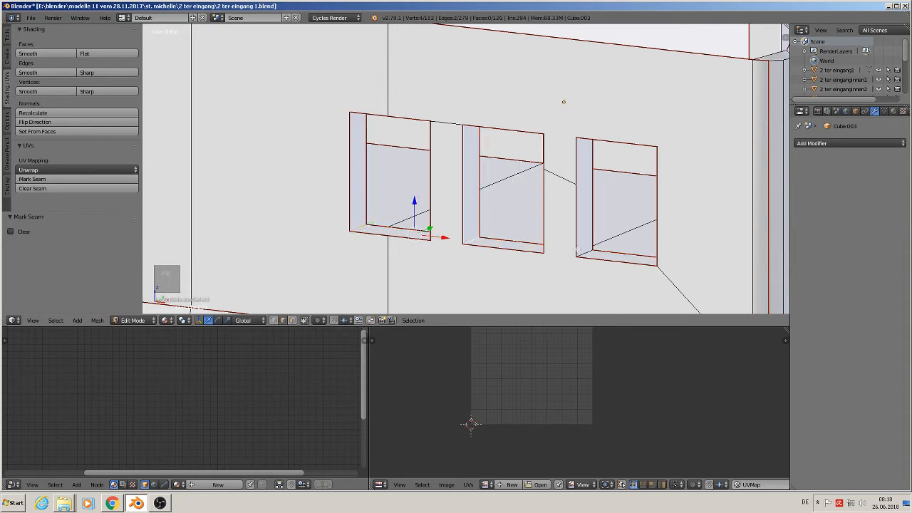
pyautogui.keyDown('shift'); pyautogui.rightClick(585, 253); pyautogui.keyUp('shift')
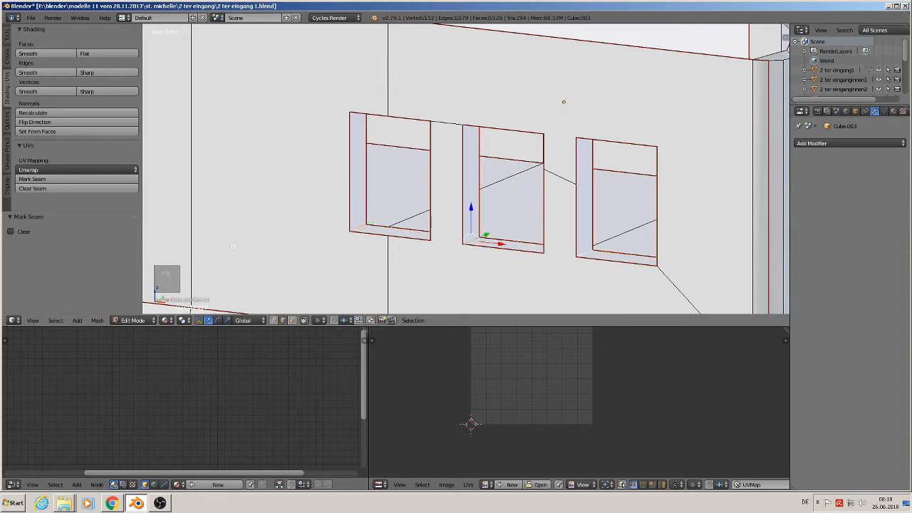
pyautogui.click(51, 179)
# Step: Return the stone building to Object Mode and apply its rotation and scale
pyautogui.scroll(-3, 234, 258)
pyautogui.scroll(-4, 243, 257)
pyautogui.press('Tab')
pyautogui.scroll(5, 287, 251)
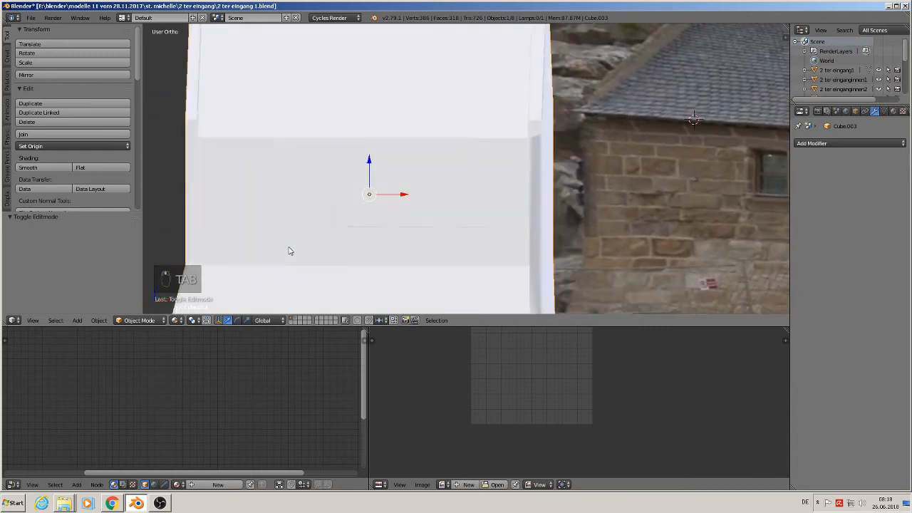
pyautogui.scroll(-2, 291, 252)
pyautogui.scroll(-2, 223, 227)
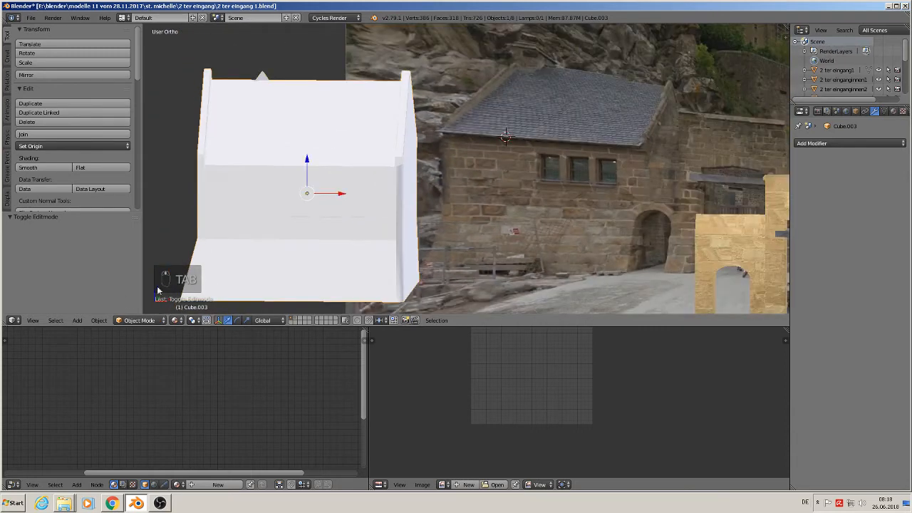
pyautogui.click(98, 321)
pyautogui.moveTo(114, 249)
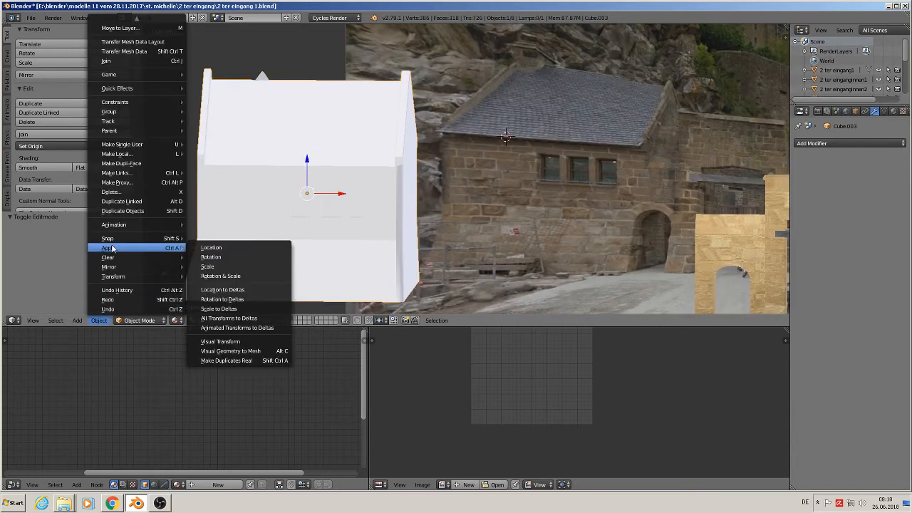
pyautogui.click(236, 276)
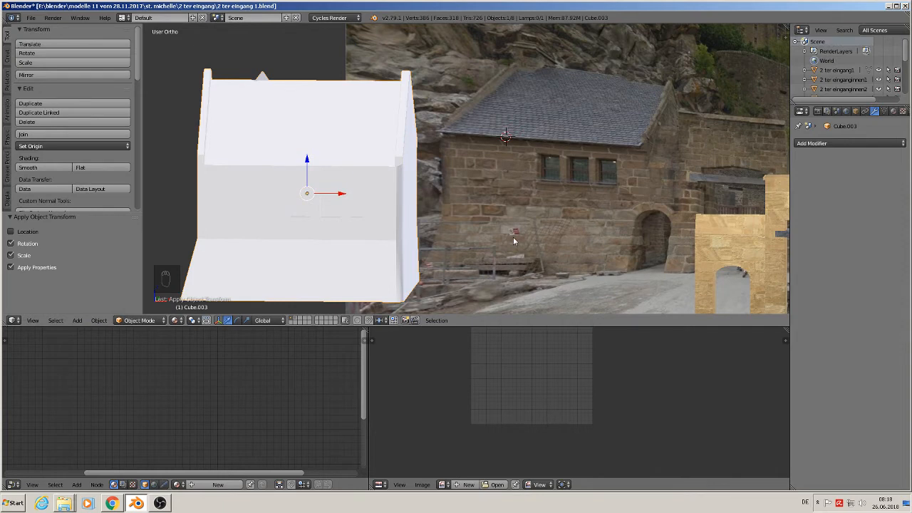
# Step: Examine the row of reference photos for the windows in the building's gable wall facing the courtyard
pyautogui.scroll(-4, 592, 92)
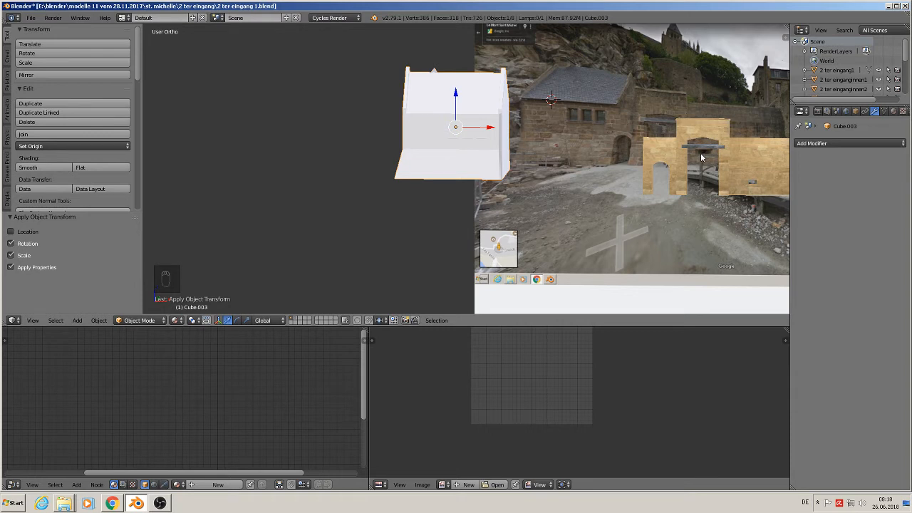
pyautogui.scroll(-3, 702, 157)
pyautogui.scroll(2, 666, 174)
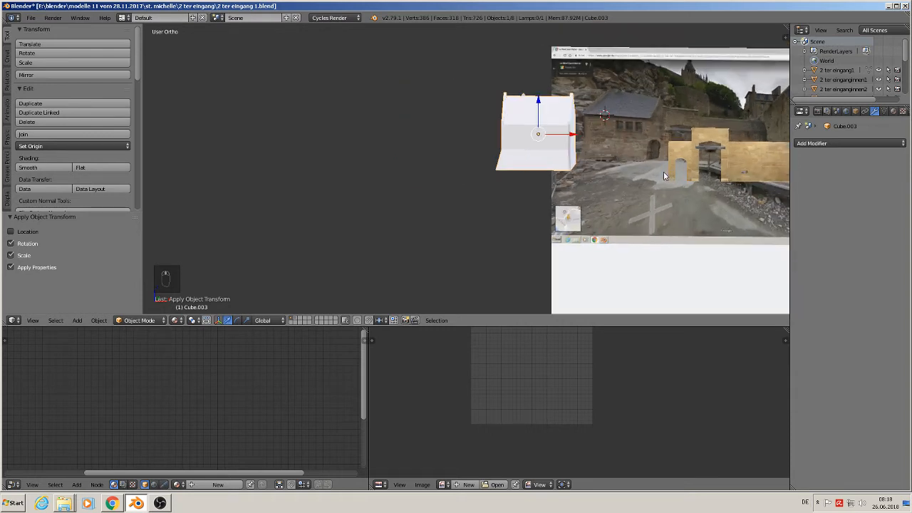
pyautogui.keyDown('shift'); pyautogui.moveTo(626, 158); pyautogui.dragTo(239, 129, button='middle'); pyautogui.keyUp('shift')
pyautogui.keyDown('shift'); pyautogui.moveTo(543, 131); pyautogui.dragTo(254, 149, button='middle'); pyautogui.keyUp('shift')
pyautogui.scroll(1, 363, 157)
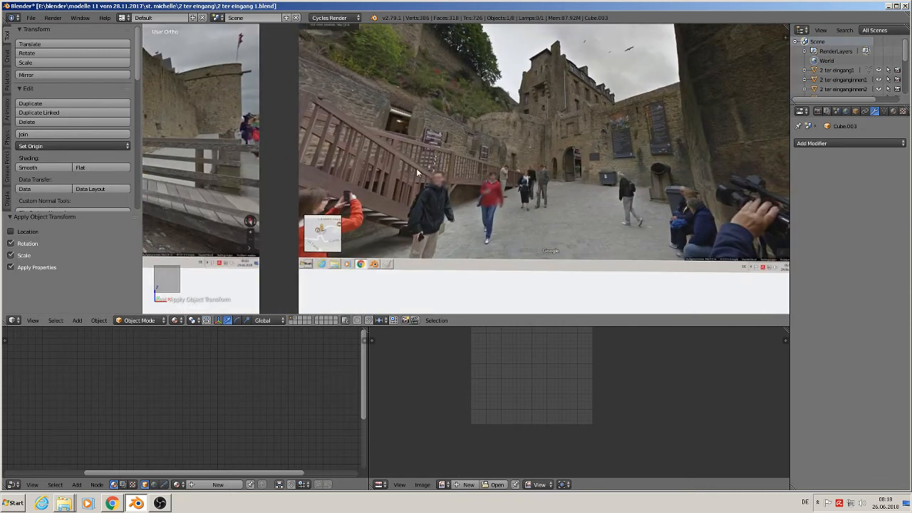
pyautogui.keyDown('shift'); pyautogui.moveTo(596, 183); pyautogui.dragTo(151, 144, button='middle'); pyautogui.keyUp('shift')
pyautogui.keyDown('shift'); pyautogui.moveTo(476, 143); pyautogui.dragTo(339, 199, button='middle'); pyautogui.keyUp('shift')
pyautogui.scroll(2, 438, 151)
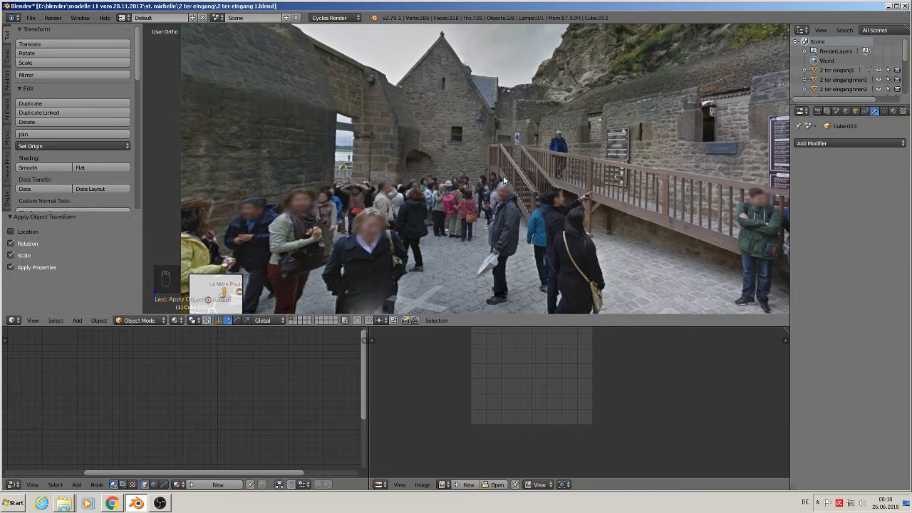
pyautogui.scroll(2, 468, 143)
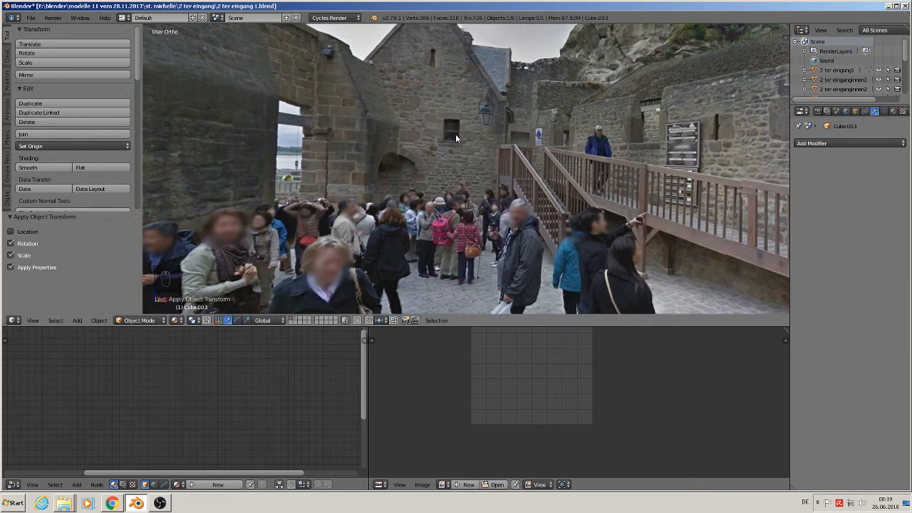
# Step: Add a cube at the lower gable window in the courtyard photo and shrink it by 0.060 and 0.153 to window size
pyautogui.click(455, 134)
pyautogui.click(76, 320)
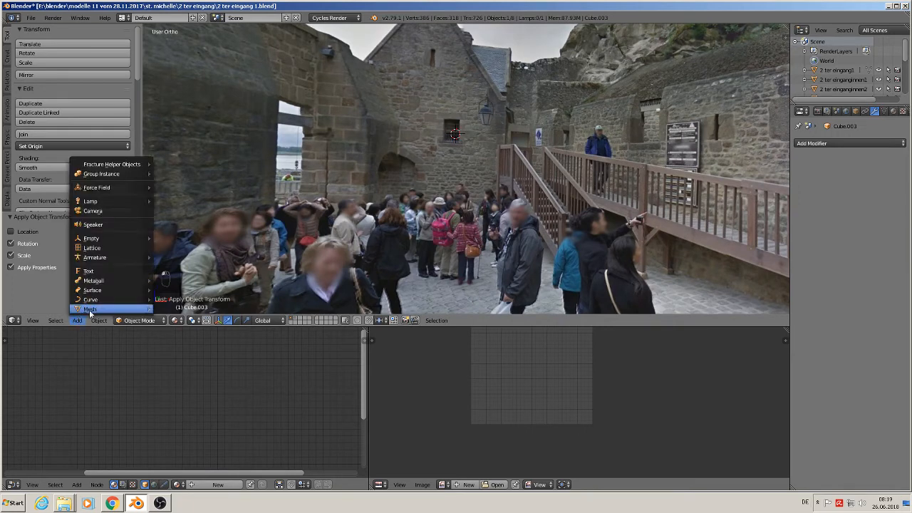
pyautogui.moveTo(92, 309)
pyautogui.click(210, 96)
pyautogui.press('s')
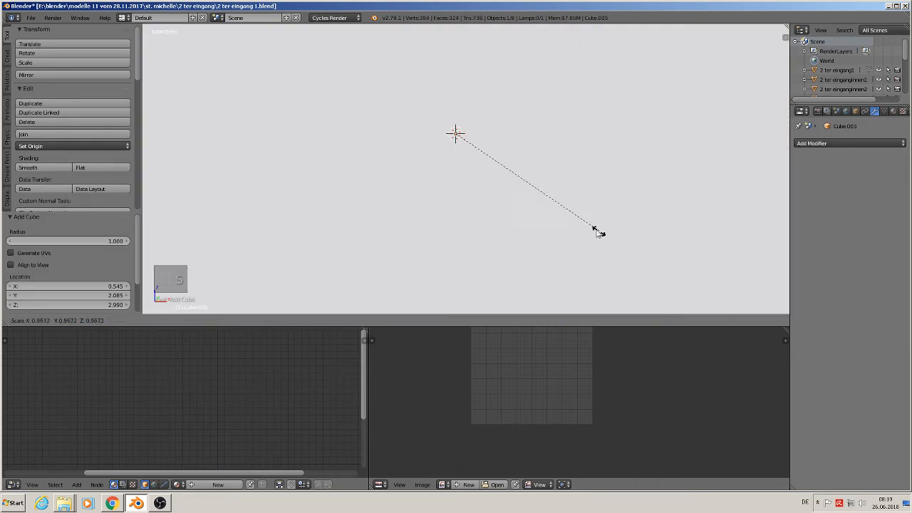
pyautogui.click(463, 139)
pyautogui.press('s')
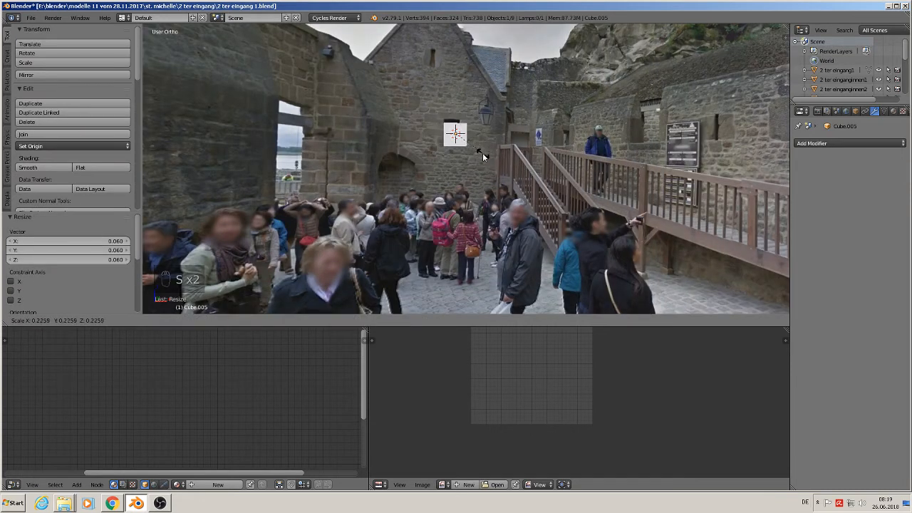
pyautogui.click(473, 148)
# Step: Scale the block 1.462 along Z and move it slightly along Z and X to cover the lower gable window
pyautogui.press('s')
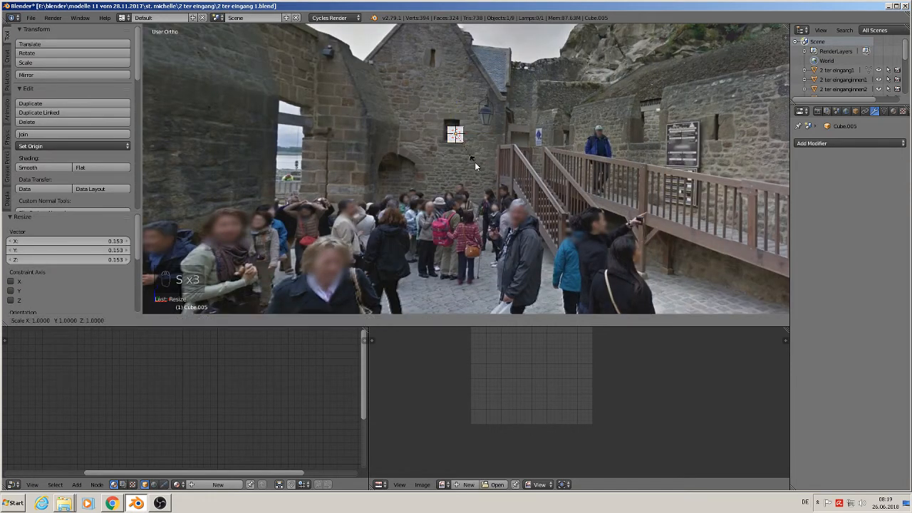
pyautogui.press('z')
pyautogui.click(475, 184)
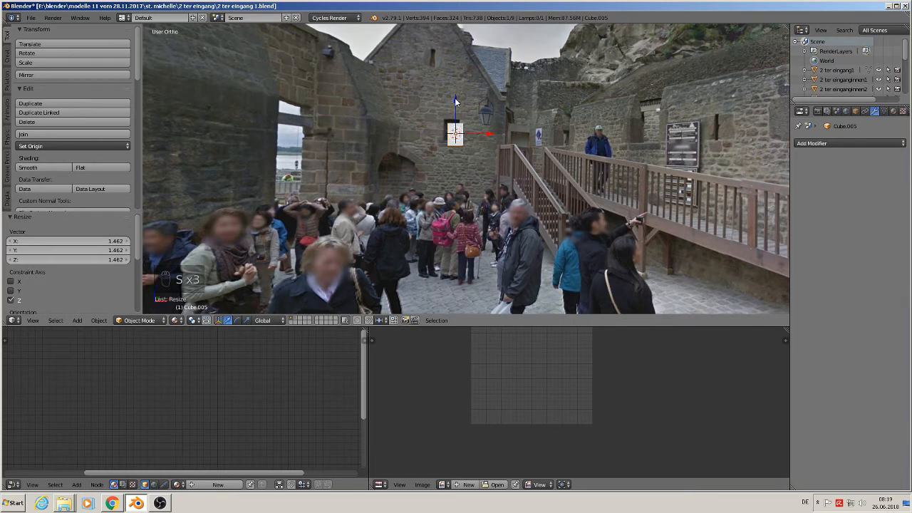
pyautogui.moveTo(456, 100); pyautogui.dragTo(456, 95)
pyautogui.moveTo(489, 131); pyautogui.dragTo(485, 132)
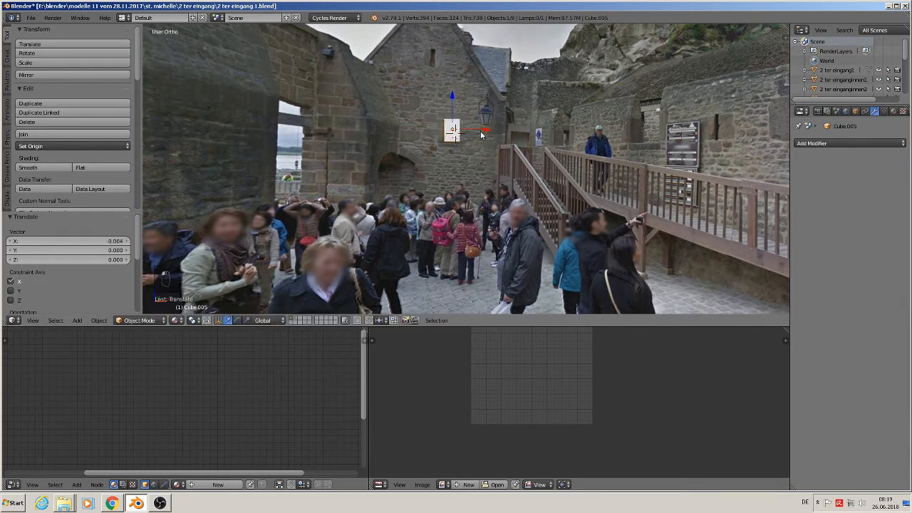
# Step: Duplicate the block up to the narrow upper gable window and scale the copy to 0.417 along X
pyautogui.hotkey('shift', 'd')
pyautogui.click(464, 58)
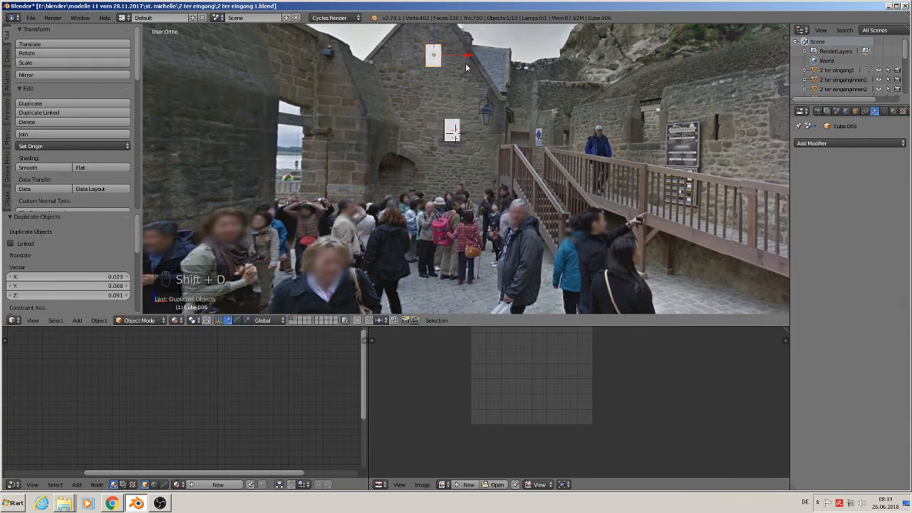
pyautogui.press('s')
pyautogui.press('x')
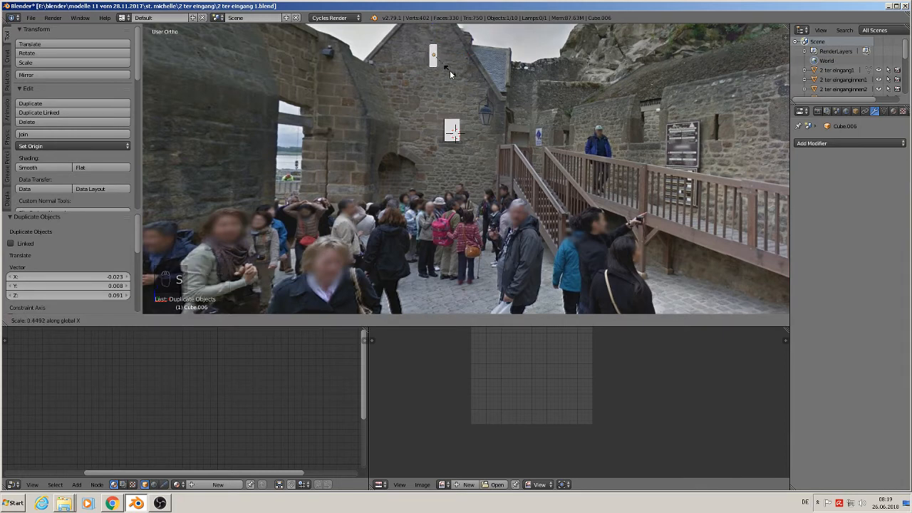
pyautogui.click(448, 70)
# Step: Join the two window blocks into one object and move it -1.262 and a further -1.878 along X toward the white building
pyautogui.keyDown('shift'); pyautogui.rightClick(452, 131); pyautogui.keyUp('shift')
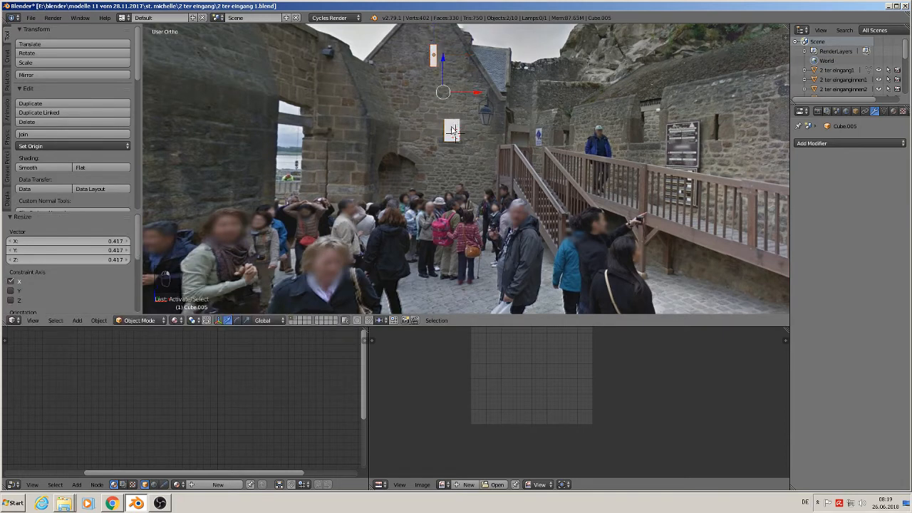
pyautogui.click(60, 134)
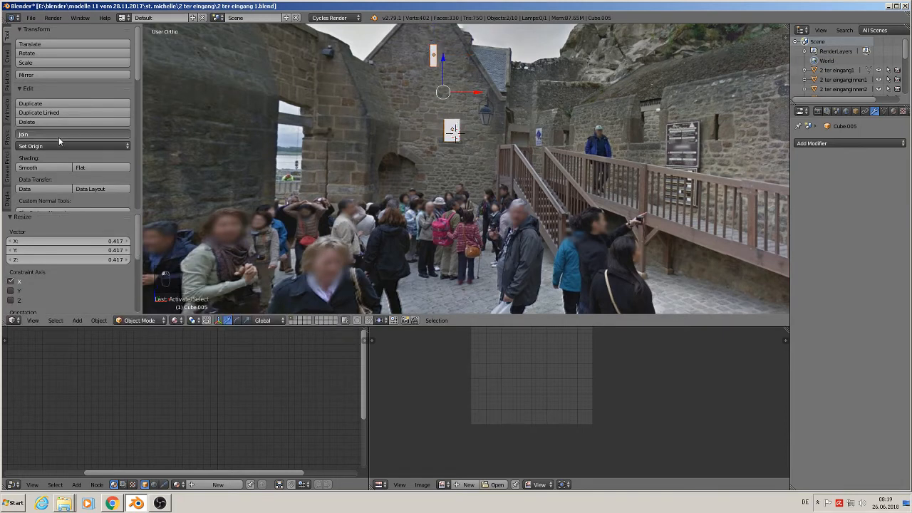
pyautogui.scroll(-6, 313, 168)
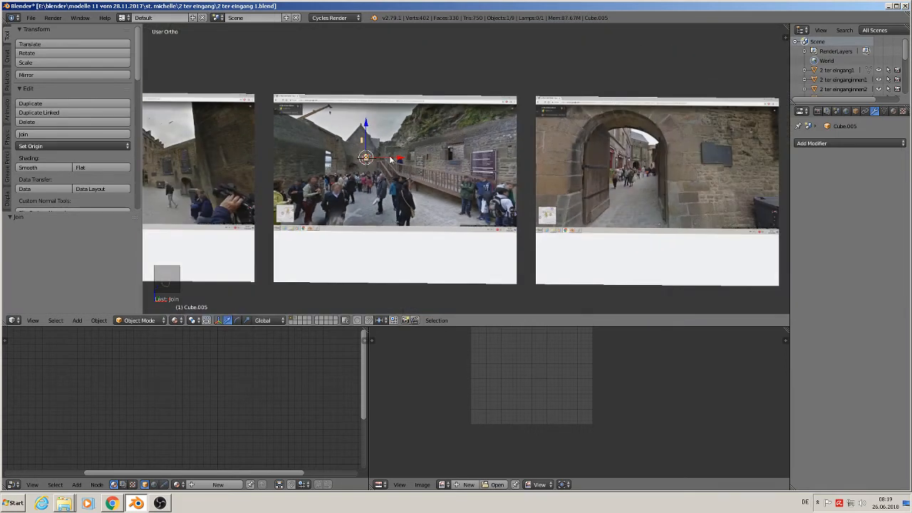
pyautogui.moveTo(390, 157); pyautogui.dragTo(153, 169)
pyautogui.keyDown('shift'); pyautogui.moveTo(210, 166); pyautogui.dragTo(486, 147, button='middle'); pyautogui.keyUp('shift')
pyautogui.scroll(-2, 469, 150)
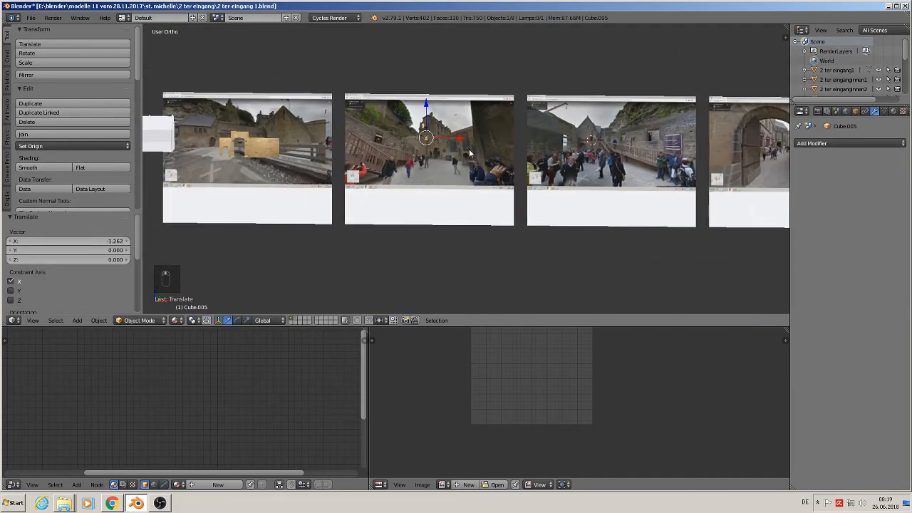
pyautogui.press('g')
pyautogui.press('x')
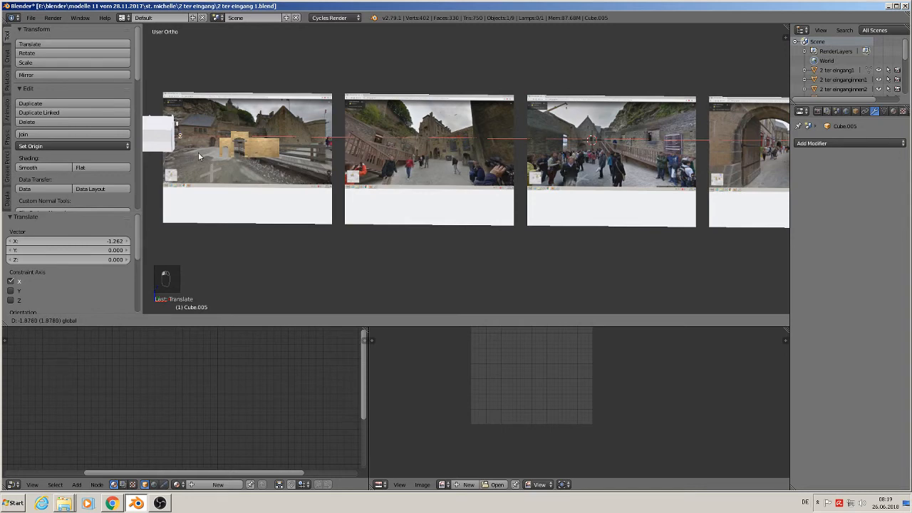
pyautogui.moveTo(199, 154); pyautogui.dragTo(200, 154)
# Step: Move the joined window blocks -0.379 along Y to the building's gable wall and stretch them along Y
pyautogui.scroll(3, 153, 110)
pyautogui.keyDown('shift'); pyautogui.moveTo(347, 144); pyautogui.dragTo(305, 157, button='middle'); pyautogui.keyUp('shift')
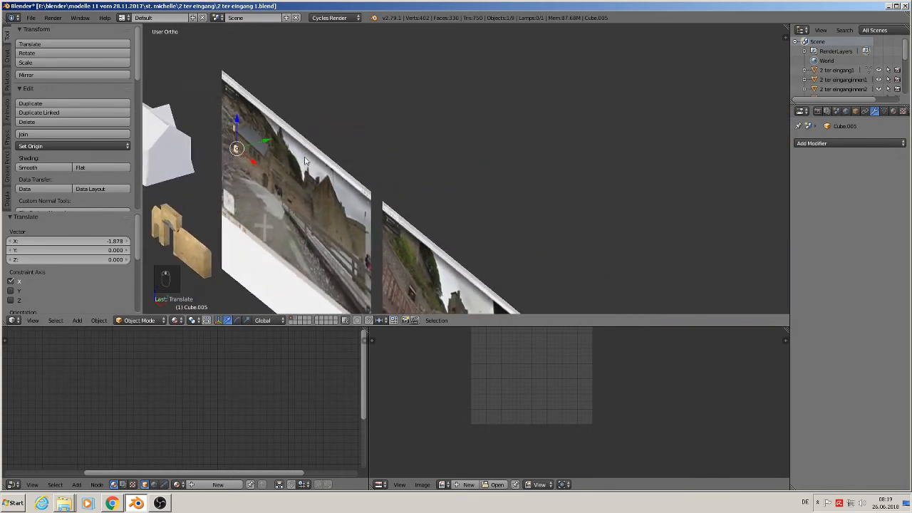
pyautogui.moveTo(263, 143); pyautogui.dragTo(185, 162)
pyautogui.keyDown('shift'); pyautogui.moveTo(225, 155); pyautogui.dragTo(376, 139, button='middle'); pyautogui.keyUp('shift')
pyautogui.scroll(3, 355, 136)
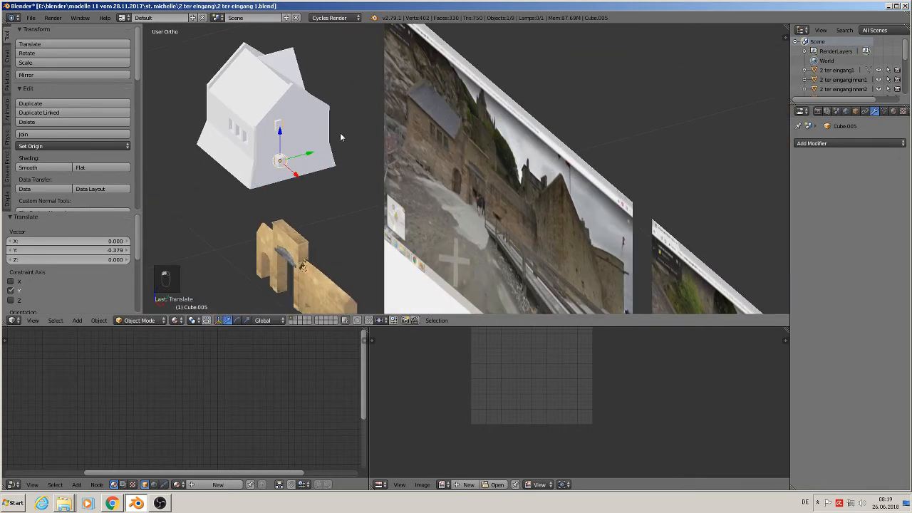
pyautogui.scroll(2, 340, 132)
pyautogui.press('s')
pyautogui.press('y')
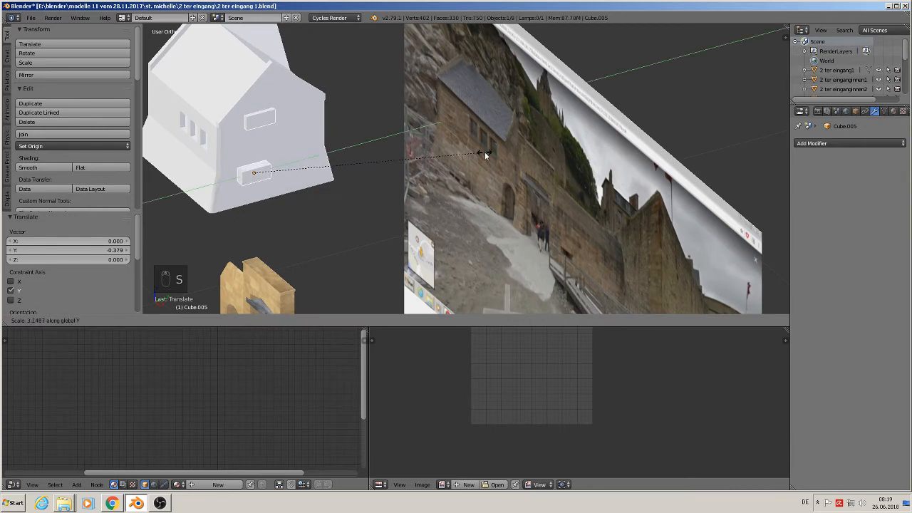
pyautogui.click(500, 149)
# Step: Move only the upper window block along Y in Edit Mode so it lines up above the lower block
pyautogui.moveTo(262, 170); pyautogui.dragTo(276, 123, button='middle')
pyautogui.press('Tab')
pyautogui.press('a')
pyautogui.press('a')
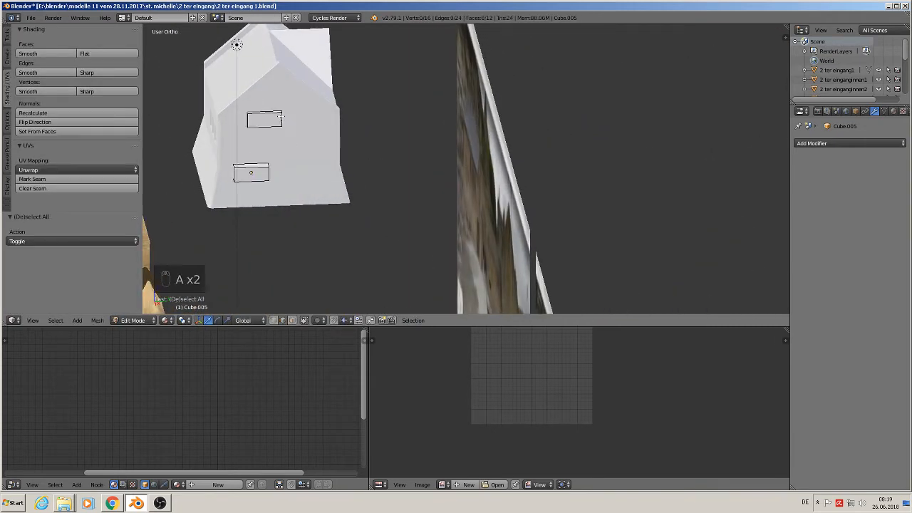
pyautogui.press('l')
pyautogui.moveTo(291, 122); pyautogui.dragTo(278, 124)
pyautogui.press('Tab')
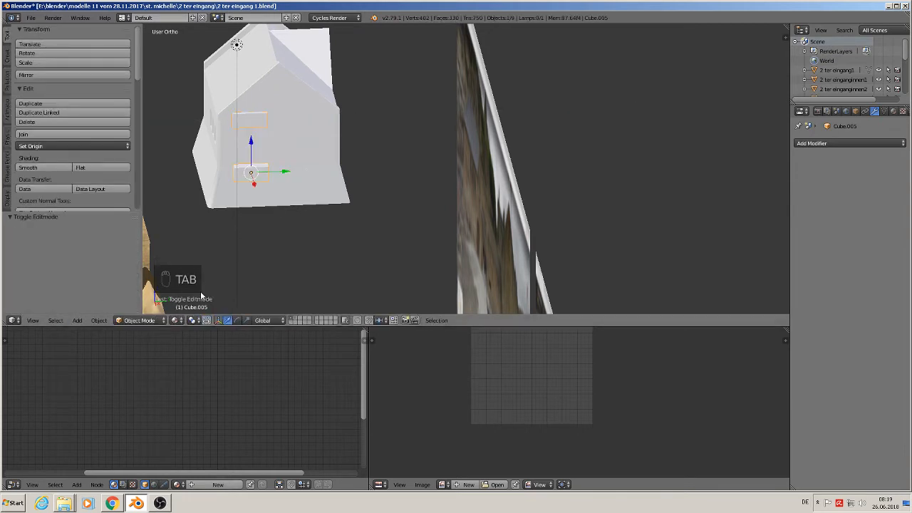
# Step: Apply the rotation and scale of the joined window blocks
pyautogui.click(98, 320)
pyautogui.moveTo(119, 248)
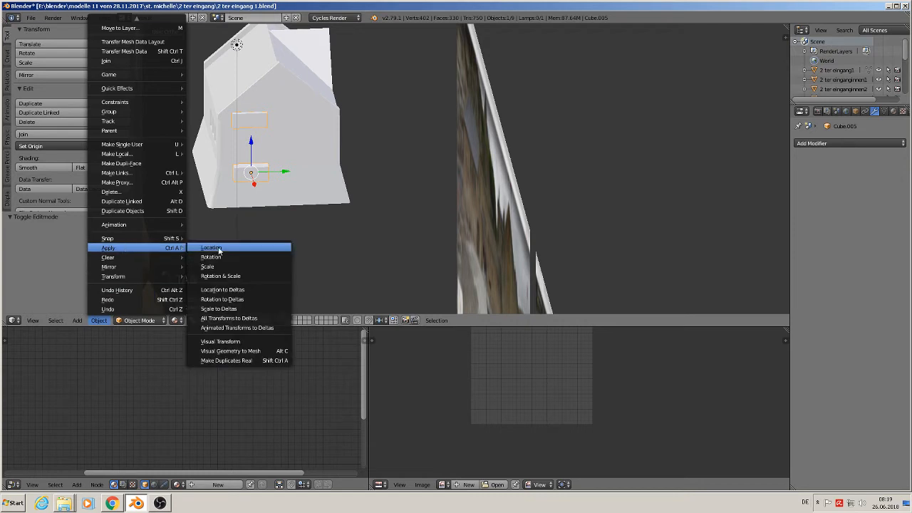
pyautogui.click(228, 277)
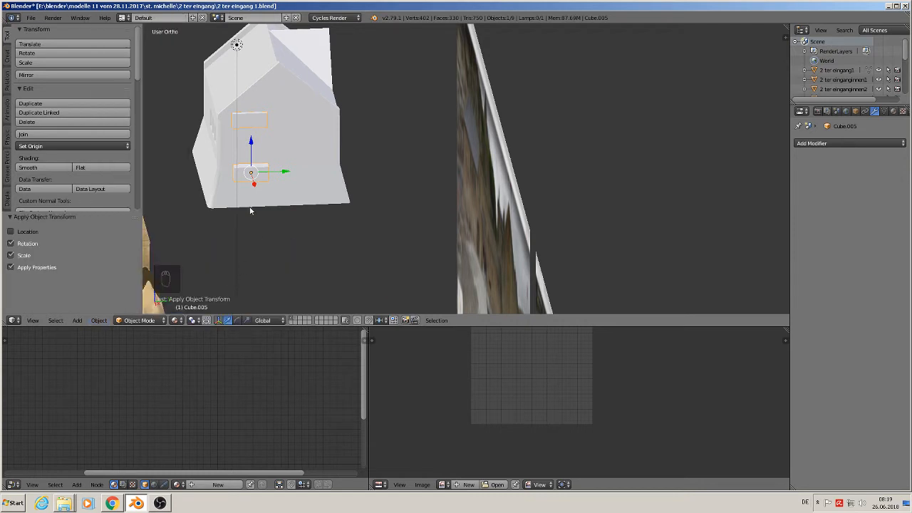
# Step: Set the joined window blocks' origin to their geometry and rotate them 90° around the global Z axis
pyautogui.click(42, 147)
pyautogui.click(52, 168)
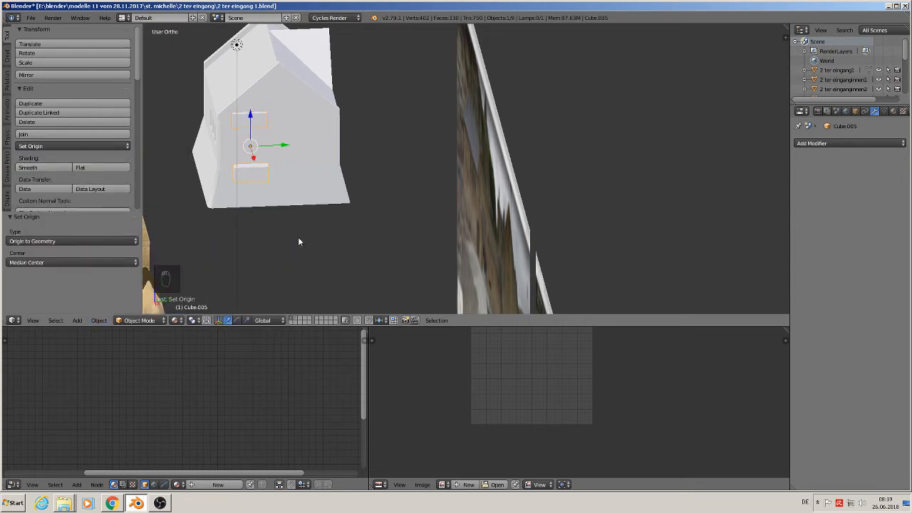
pyautogui.write('rz90')
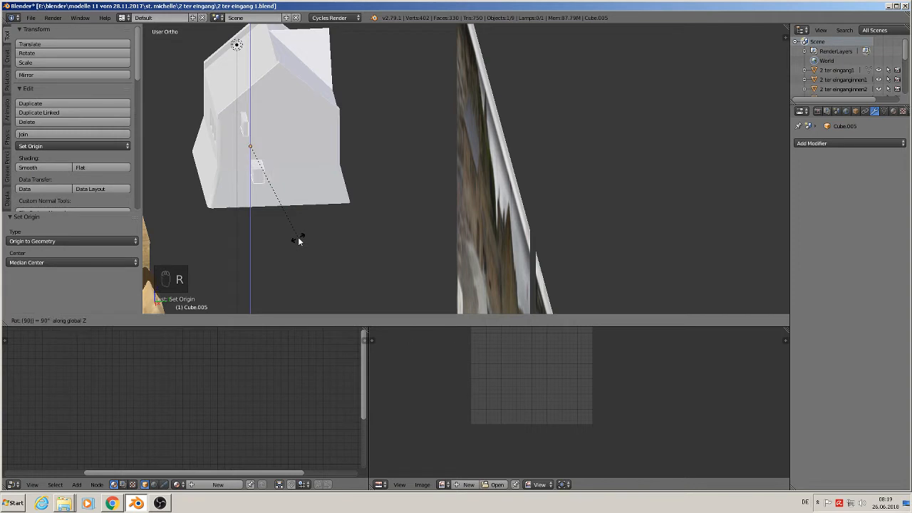
pyautogui.press('Return')
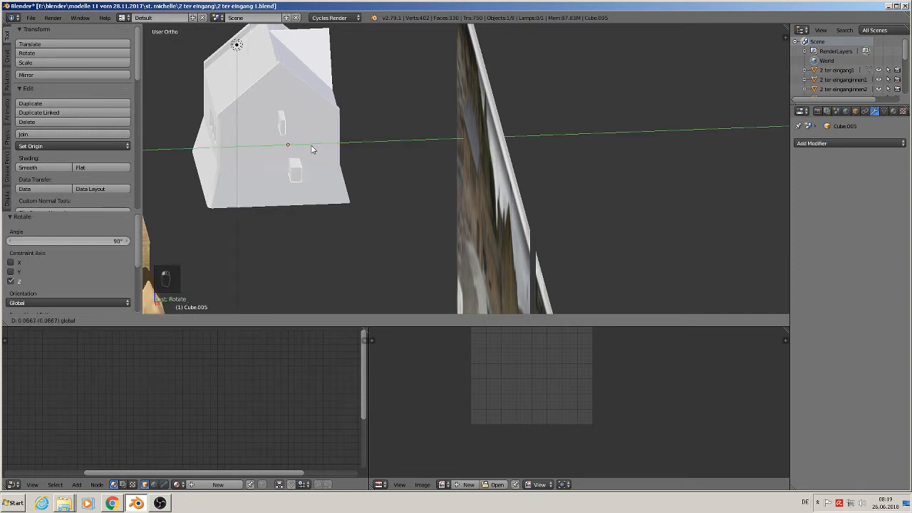
# Step: Position the window blocks in the gable wall by moving them 0.068 along Y, slightly up along Z, and -0.017 along X
pyautogui.moveTo(312, 147); pyautogui.dragTo(312, 146)
pyautogui.moveTo(311, 146); pyautogui.dragTo(298, 115, button='middle')
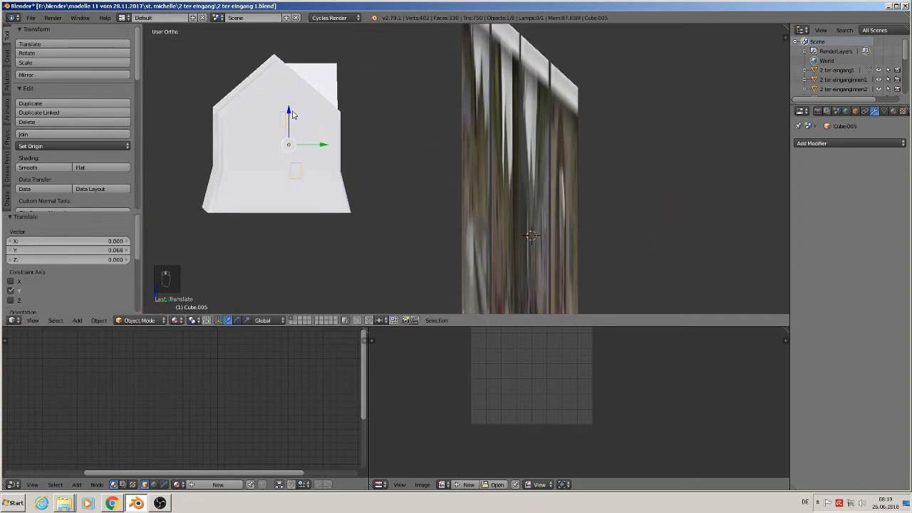
pyautogui.moveTo(292, 111); pyautogui.dragTo(291, 104)
pyautogui.moveTo(292, 104); pyautogui.dragTo(332, 145, button='middle')
pyautogui.moveTo(315, 145); pyautogui.dragTo(311, 145)
# Step: Apply the rotation and scale of the white building
pyautogui.rightClick(235, 164)
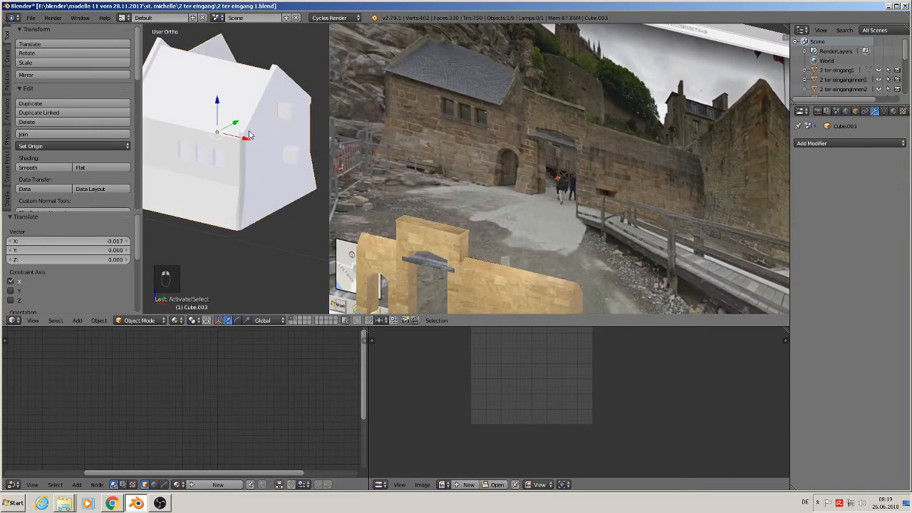
pyautogui.click(99, 320)
pyautogui.moveTo(164, 248)
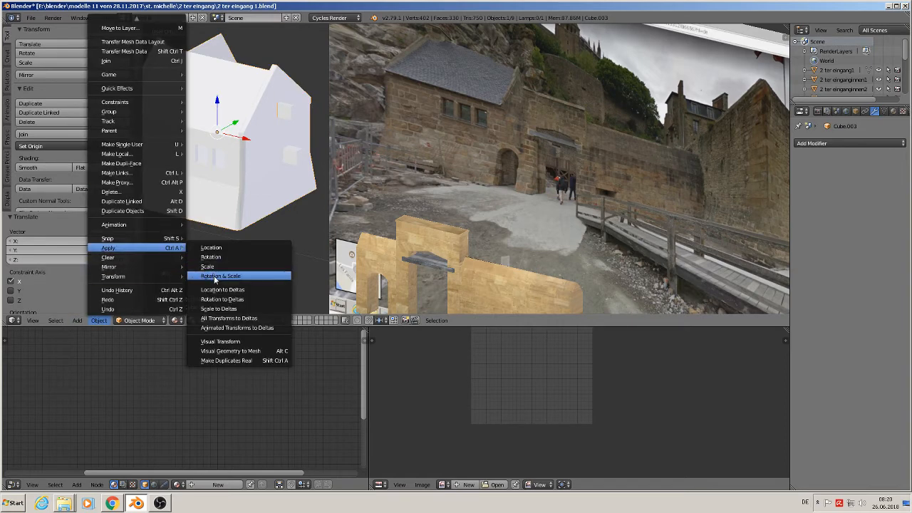
pyautogui.click(215, 278)
pyautogui.scroll(1, 288, 204)
pyautogui.rightClick(297, 146)
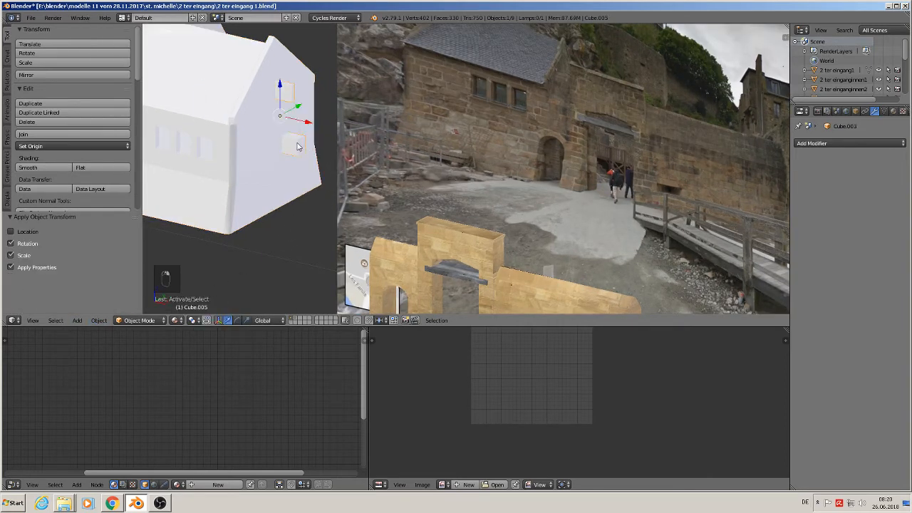
pyautogui.scroll(3, 317, 256)
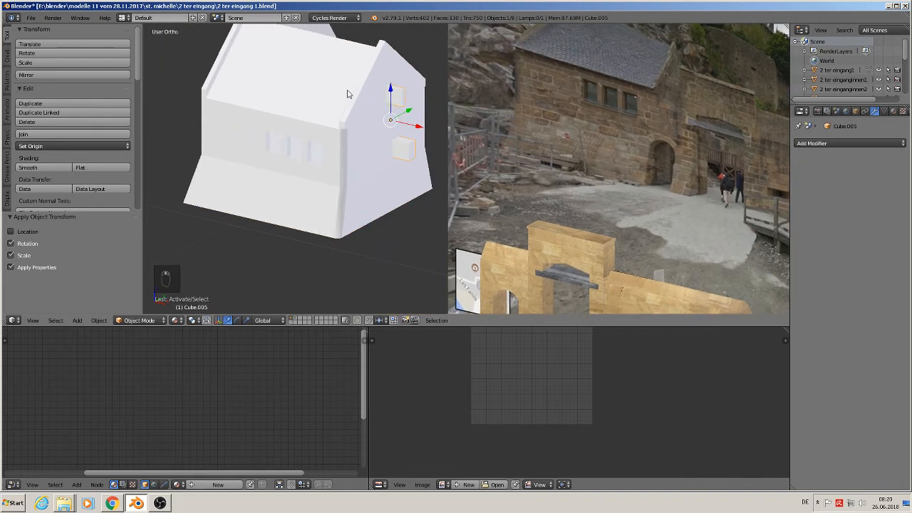
# Step: Cut the gable windows out of the white building with an applied Boolean Difference modifier using Cube.005
pyautogui.rightClick(348, 92)
pyautogui.click(851, 144)
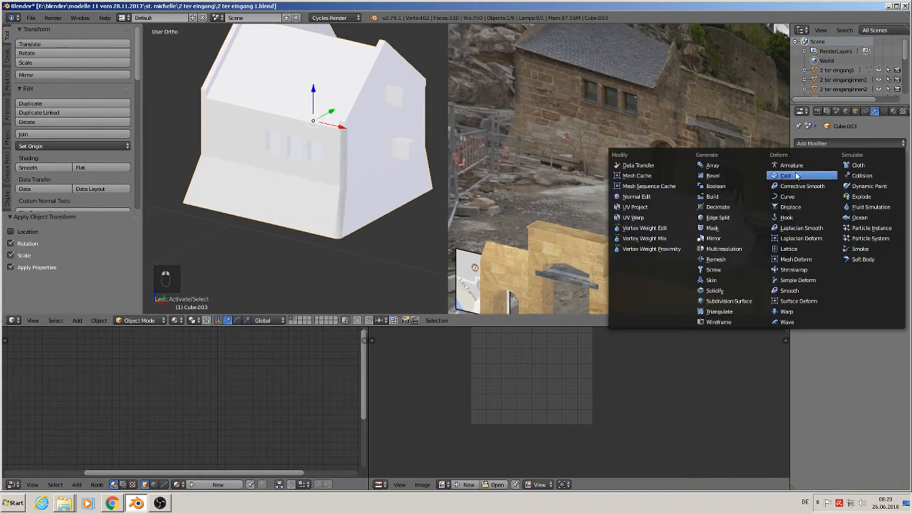
pyautogui.click(730, 189)
pyautogui.click(867, 217)
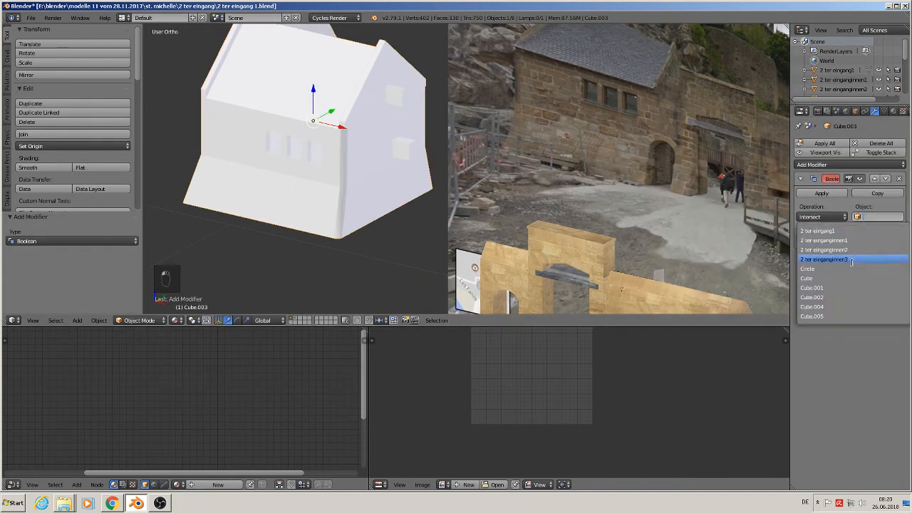
pyautogui.click(837, 315)
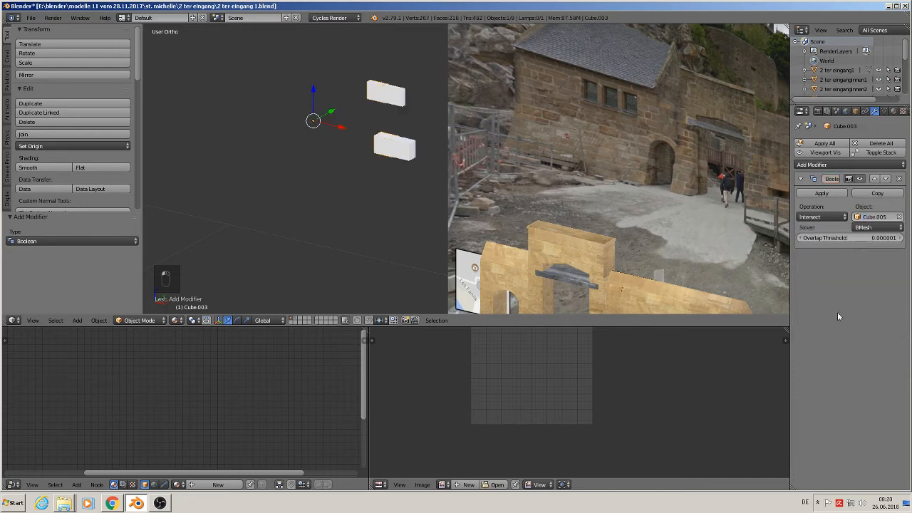
pyautogui.click(823, 217)
pyautogui.click(820, 189)
pyautogui.click(822, 195)
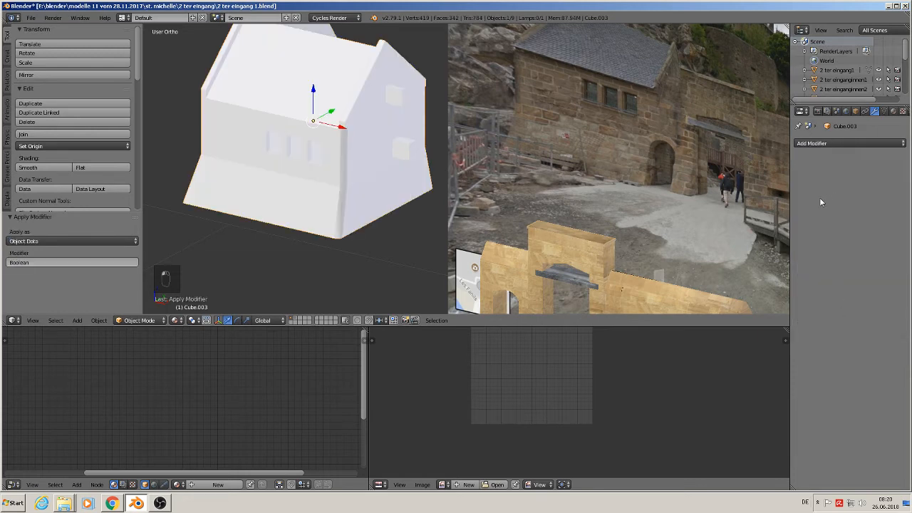
# Step: Move the window cutter blocks -0.448 along Y out of the building and put them on the second layer
pyautogui.rightClick(399, 96)
pyautogui.moveTo(396, 148); pyautogui.dragTo(420, 108, button='middle')
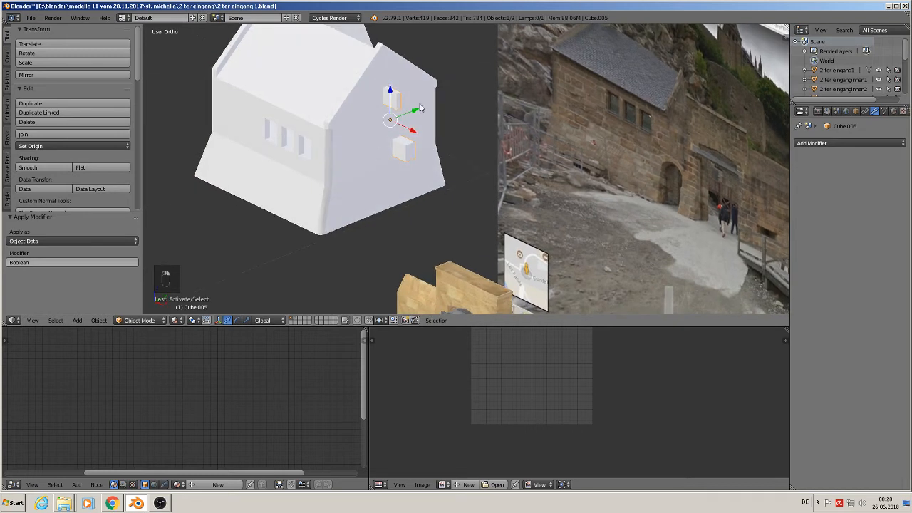
pyautogui.moveTo(413, 117); pyautogui.dragTo(200, 208)
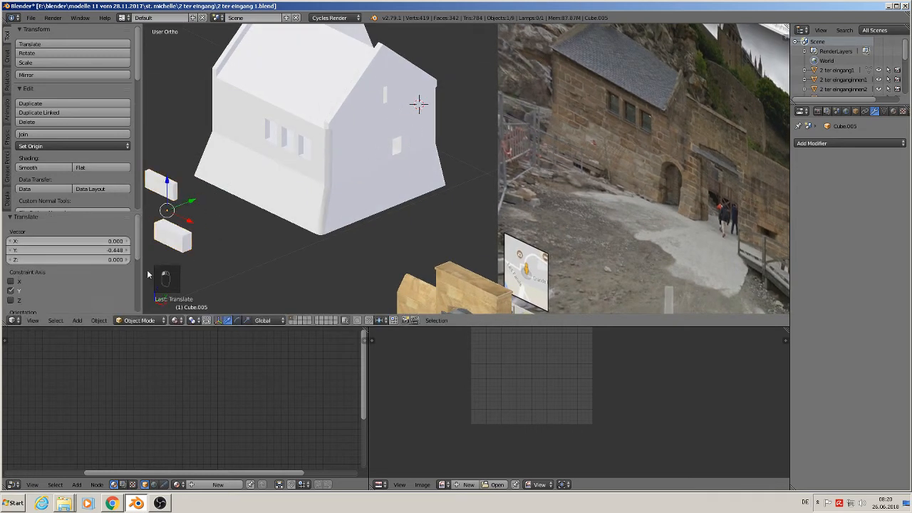
pyautogui.press('m')
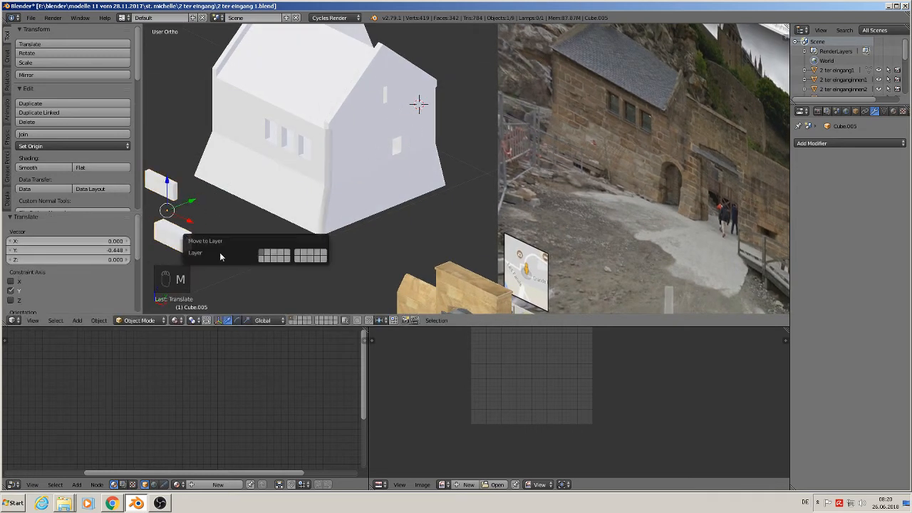
pyautogui.click(270, 250)
# Step: Mark the edges of the building's upper gable window recess as UV seams in Edit Mode
pyautogui.scroll(6, 417, 164)
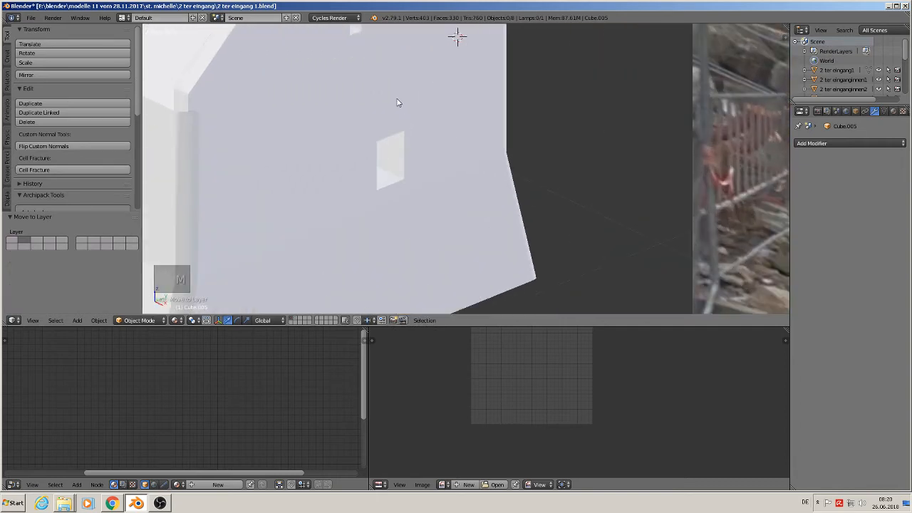
pyautogui.keyDown('shift'); pyautogui.moveTo(426, 185); pyautogui.dragTo(436, 211, button='middle'); pyautogui.keyUp('shift')
pyautogui.rightClick(401, 161)
pyautogui.press('Tab')
pyautogui.scroll(2, 401, 160)
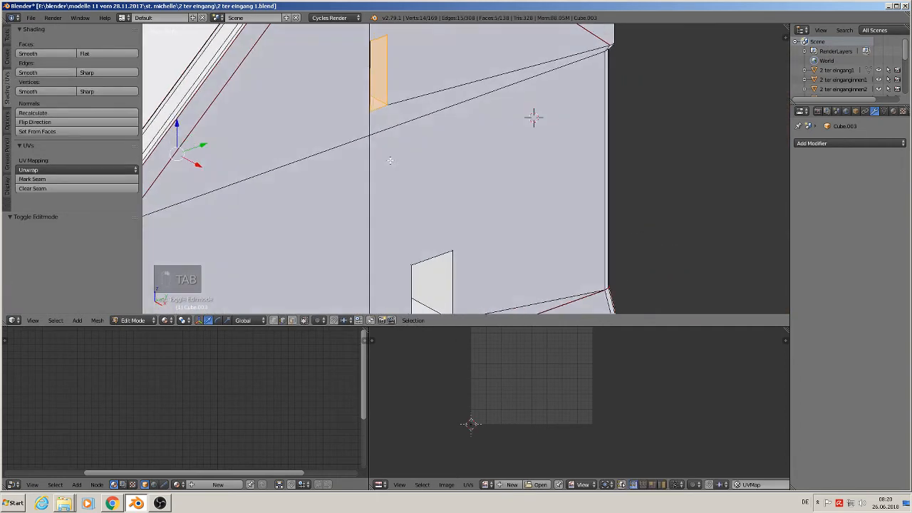
pyautogui.moveTo(392, 161); pyautogui.dragTo(423, 108, button='middle')
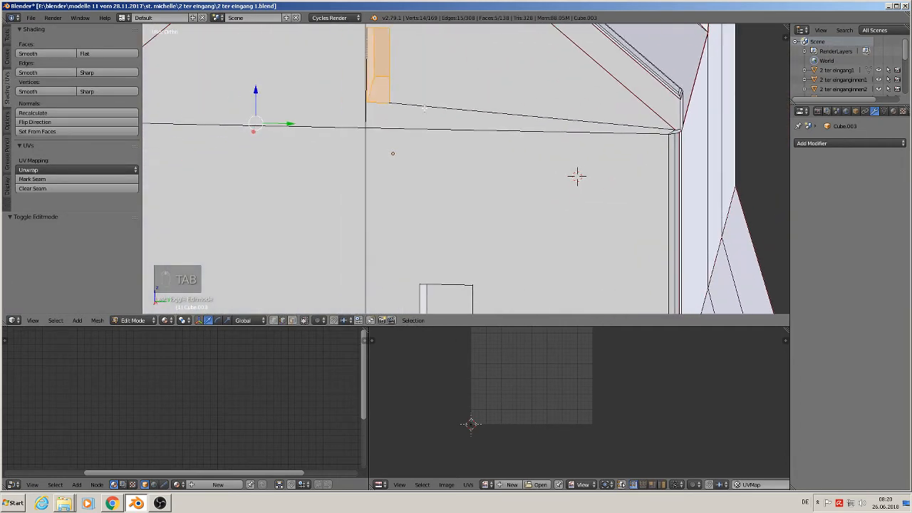
pyautogui.click(60, 179)
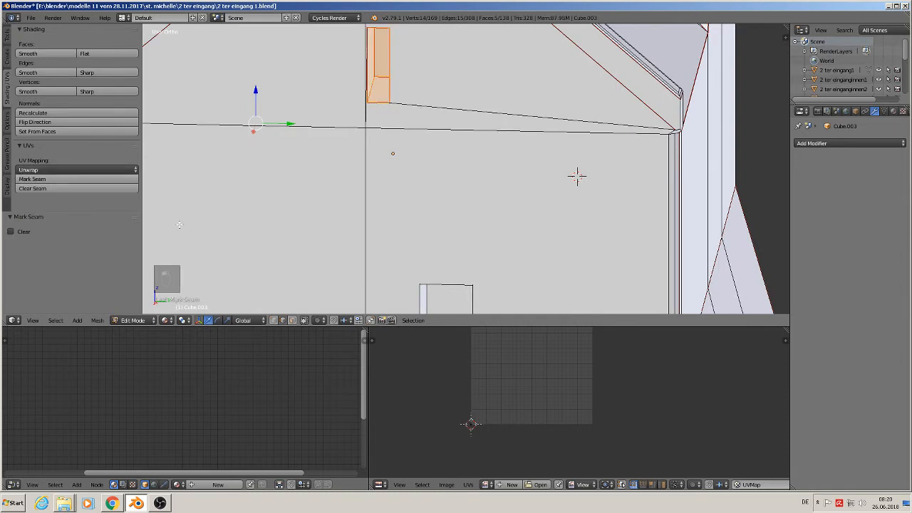
# Step: Move the back face of the upper gable window 0.025 along X to make the recess shallower
pyautogui.click(292, 321)
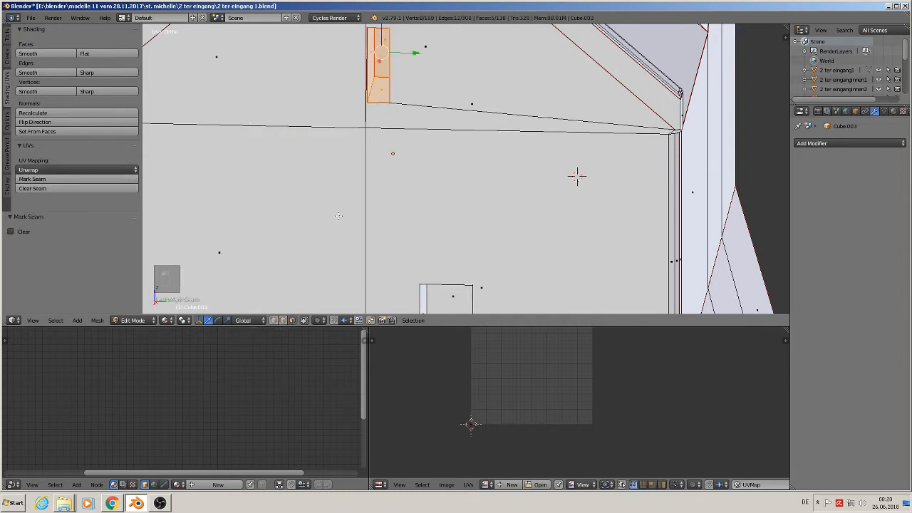
pyautogui.rightClick(384, 50)
pyautogui.moveTo(386, 52); pyautogui.dragTo(348, 107, button='middle')
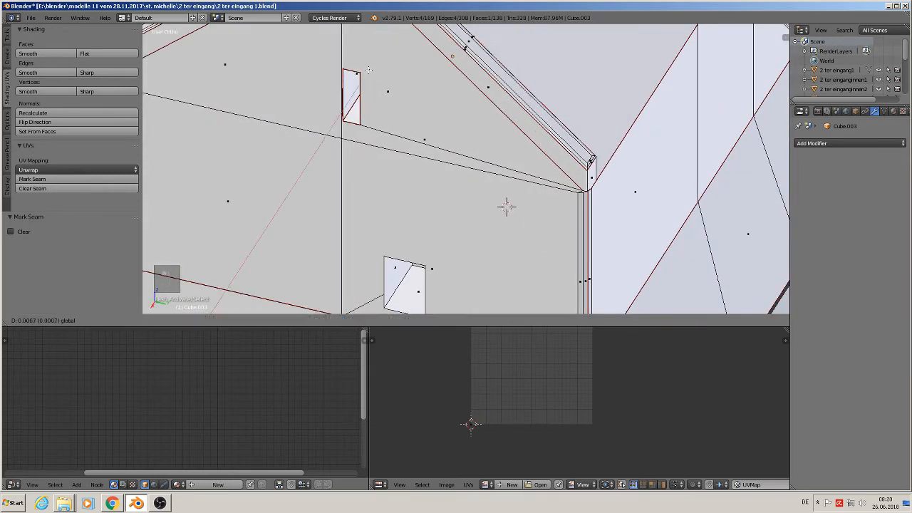
pyautogui.rightClick(348, 100)
pyautogui.press('g')
pyautogui.press('x')
pyautogui.click(348, 106)
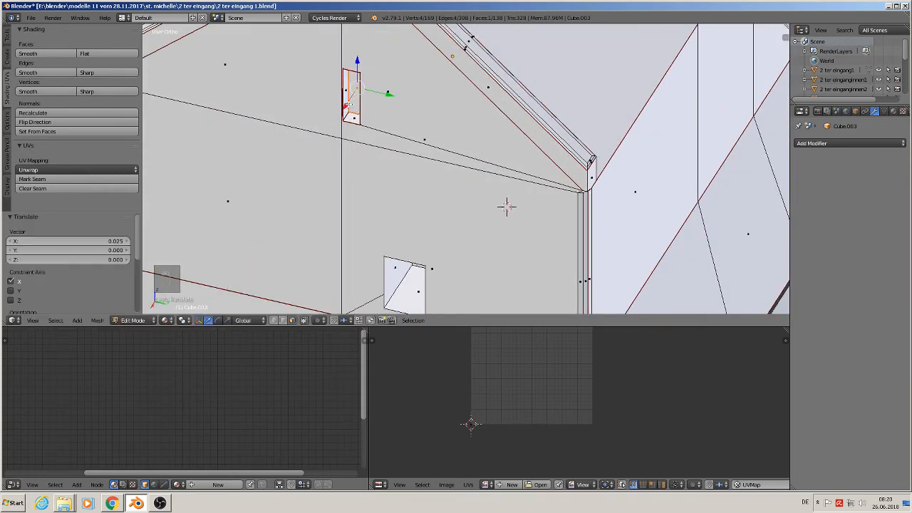
# Step: Delete the back face of the lower gable window with Only Faces, keeping its edges
pyautogui.keyDown('shift'); pyautogui.moveTo(444, 286); pyautogui.dragTo(496, 151, button='middle'); pyautogui.keyUp('shift')
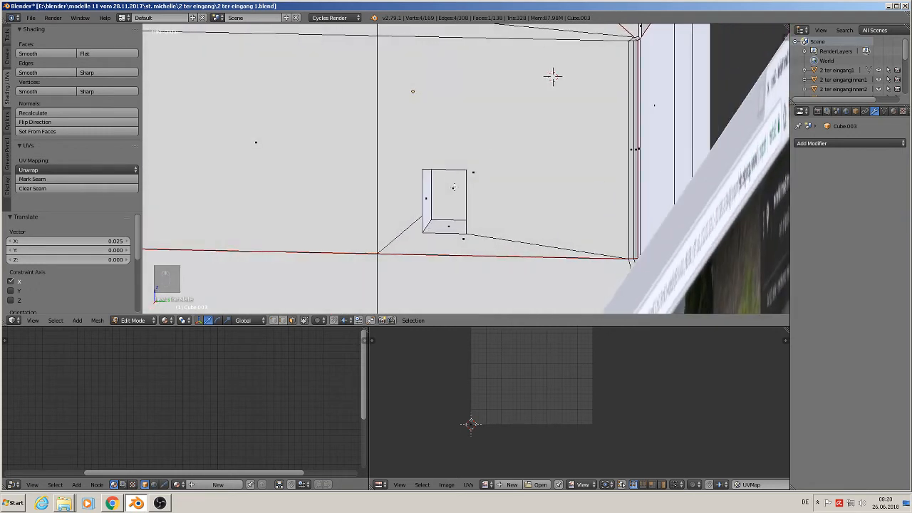
pyautogui.rightClick(451, 189)
pyautogui.press('x')
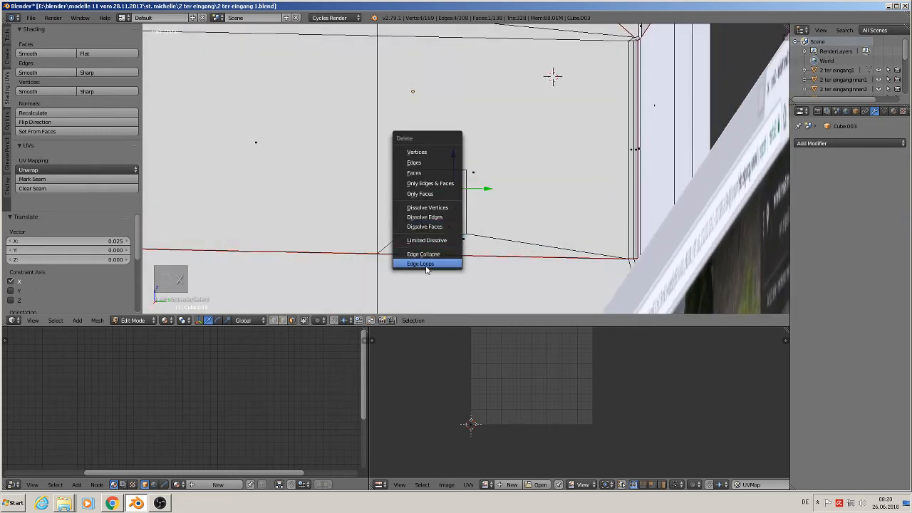
pyautogui.click(432, 194)
# Step: Mark the outer border edges of the lower gable window opening as UV seams
pyautogui.moveTo(432, 194); pyautogui.dragTo(446, 215, button='middle')
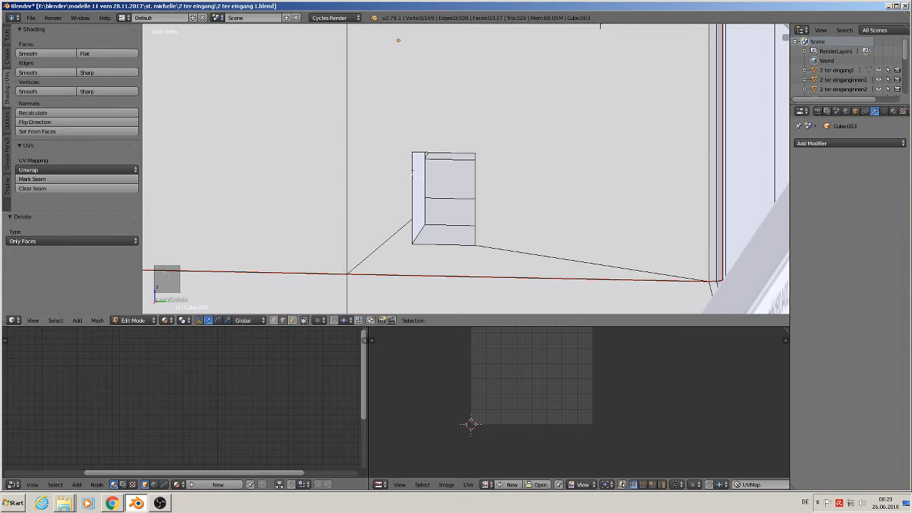
pyautogui.rightClick(414, 174)
pyautogui.keyDown('shift'); pyautogui.rightClick(438, 143); pyautogui.keyUp('shift')
pyautogui.keyDown('shift'); pyautogui.rightClick(481, 187); pyautogui.keyUp('shift')
pyautogui.keyDown('shift'); pyautogui.rightClick(450, 245); pyautogui.keyUp('shift')
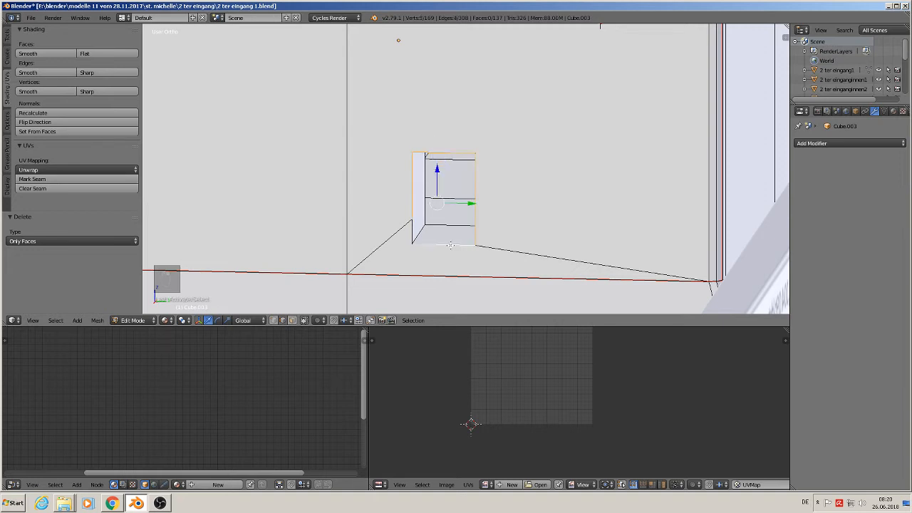
pyautogui.click(100, 178)
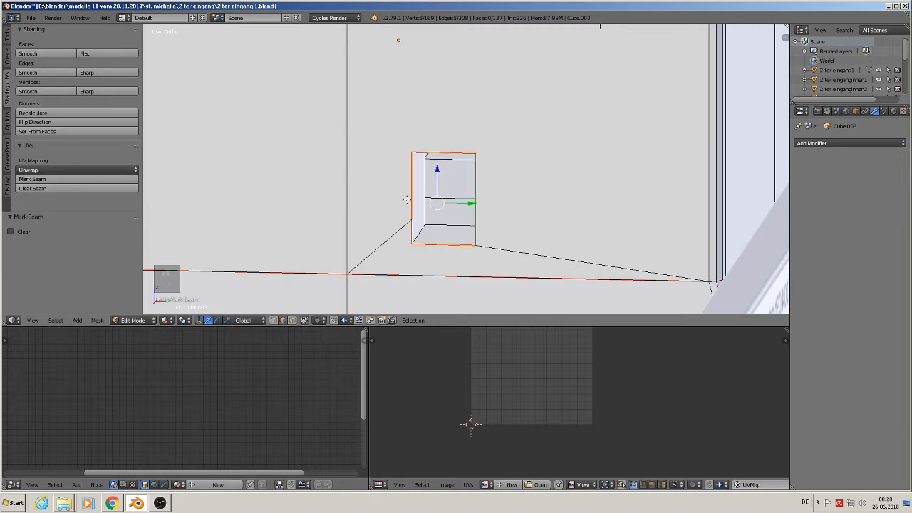
# Step: Mark the inner edge loop and one lower corner edge of the lower gable window as seams, and return to Object Mode
pyautogui.keyDown('shift'); pyautogui.rightClick(427, 189); pyautogui.keyUp('shift')
pyautogui.click(122, 179)
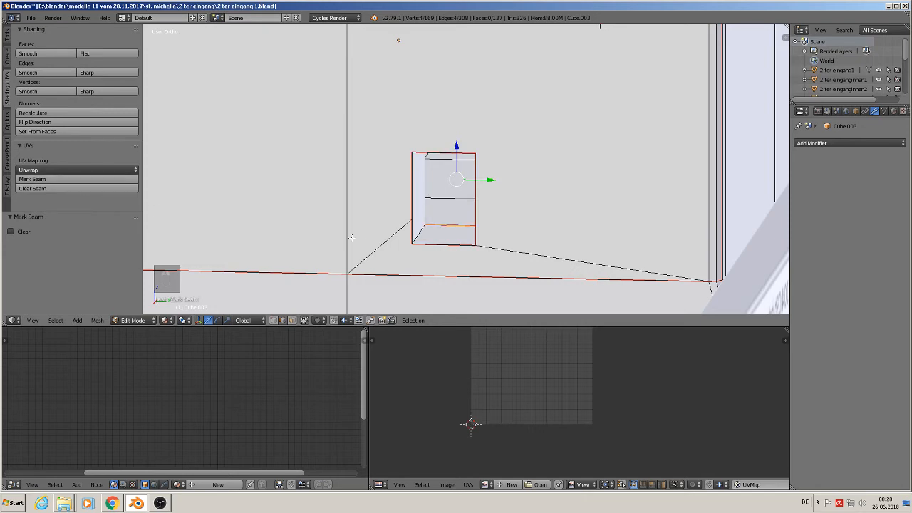
pyautogui.rightClick(425, 233)
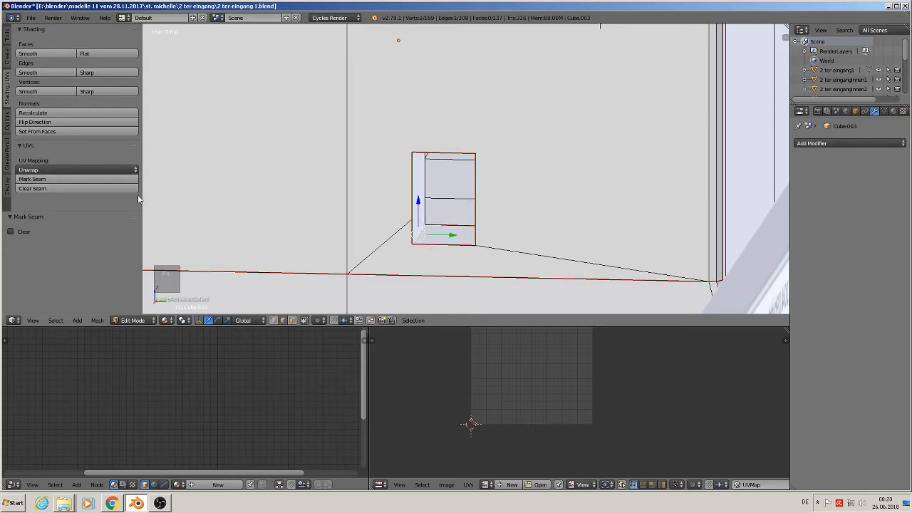
pyautogui.click(104, 181)
pyautogui.scroll(-2, 349, 205)
pyautogui.moveTo(350, 208); pyautogui.dragTo(390, 196, button='middle')
pyautogui.scroll(-3, 353, 213)
pyautogui.press('a')
pyautogui.scroll(-1, 418, 185)
pyautogui.scroll(-2, 390, 196)
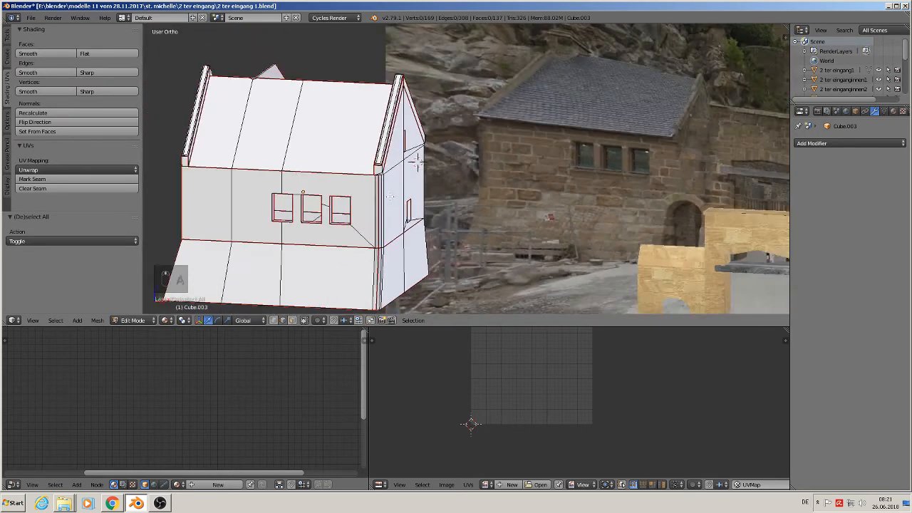
pyautogui.press('Tab')
# Step: Apply the rotation and scale of the building with its finished window openings
pyautogui.scroll(-2, 392, 205)
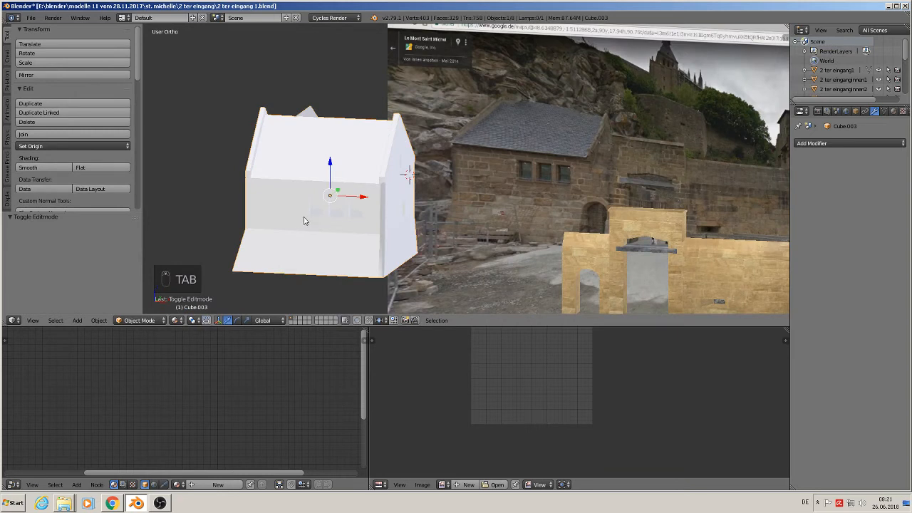
pyautogui.click(97, 321)
pyautogui.moveTo(136, 249)
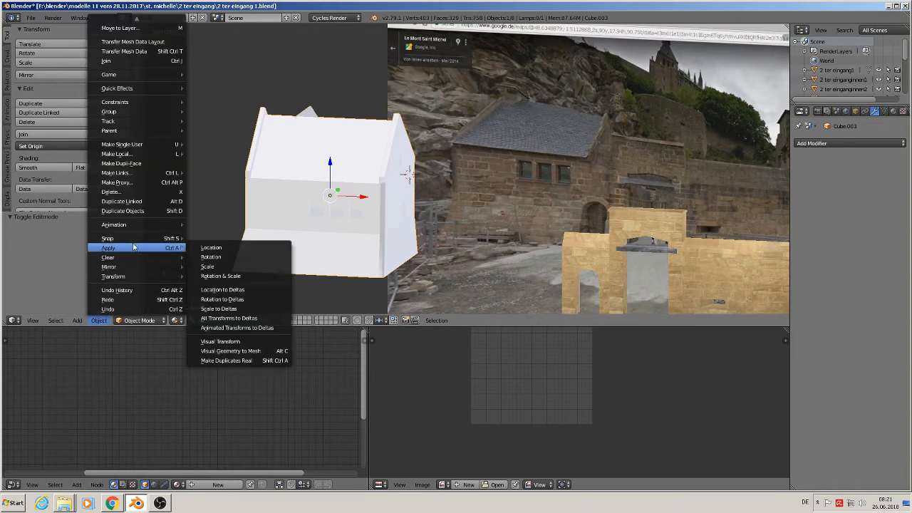
pyautogui.click(233, 278)
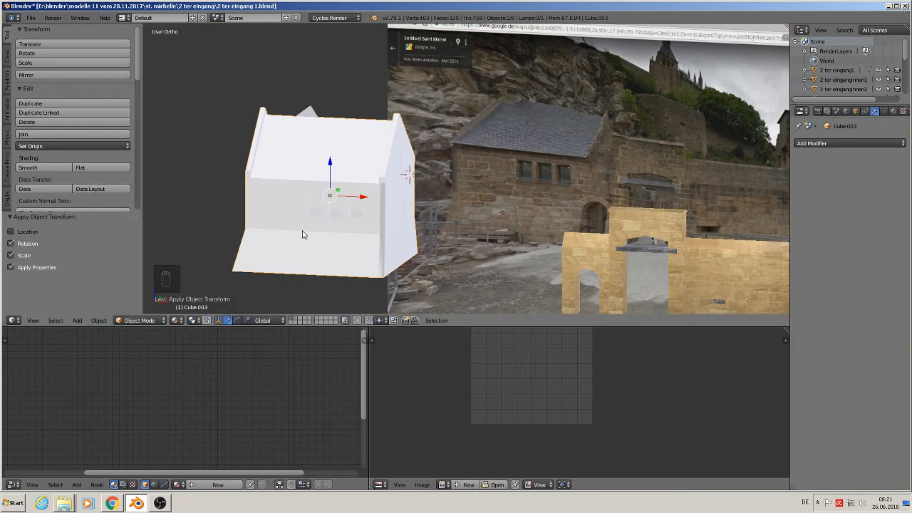
# Step: Set the building's origin to its geometry and save the Blender file
pyautogui.click(74, 147)
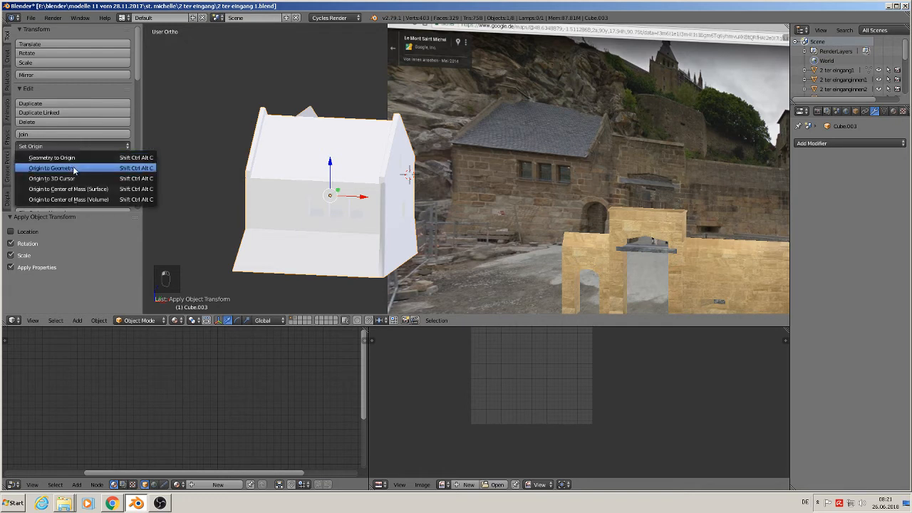
pyautogui.click(76, 170)
pyautogui.click(30, 17)
pyautogui.click(42, 90)
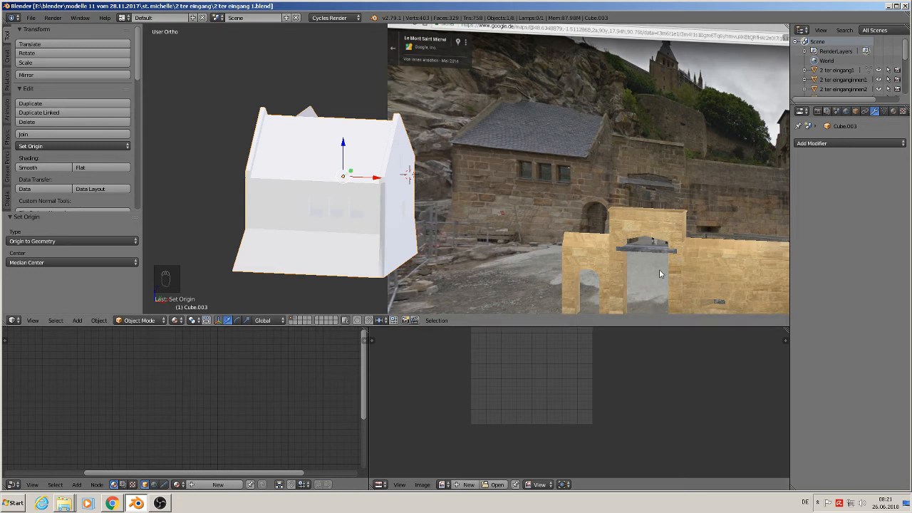
# Step: Create a new material for the building and name it "hpouse 3 entrance wall stone"
pyautogui.click(894, 112)
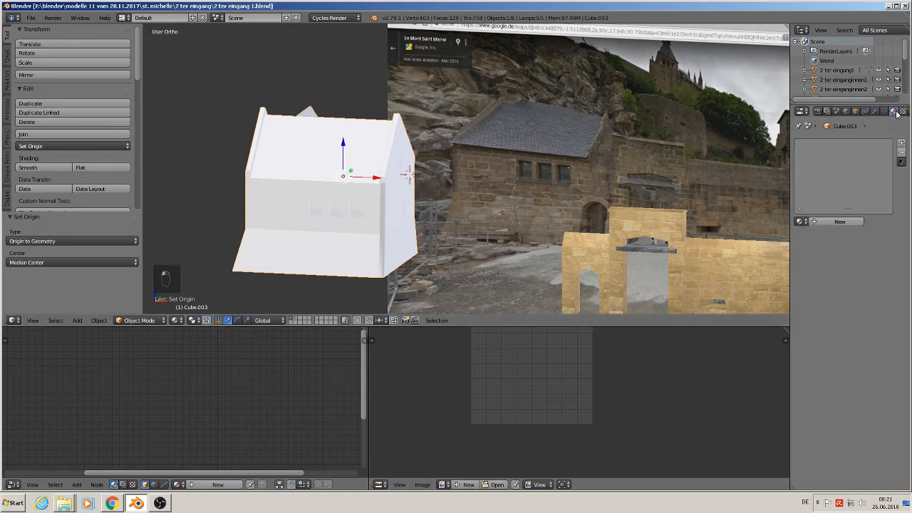
pyautogui.click(834, 221)
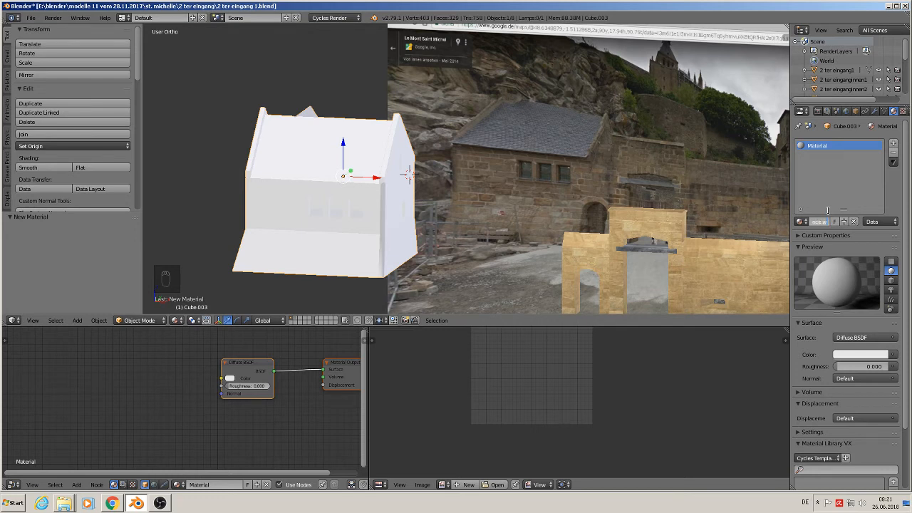
pyautogui.write('ll stone')
pyautogui.press('Return')
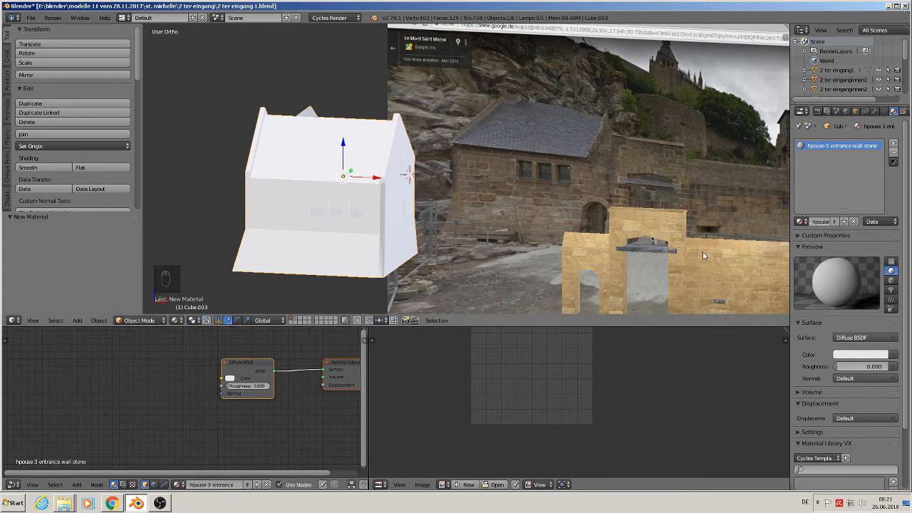
# Step: Replace the new material's default shader nodes with the copied brick texture node setup
pyautogui.scroll(-1, 245, 367)
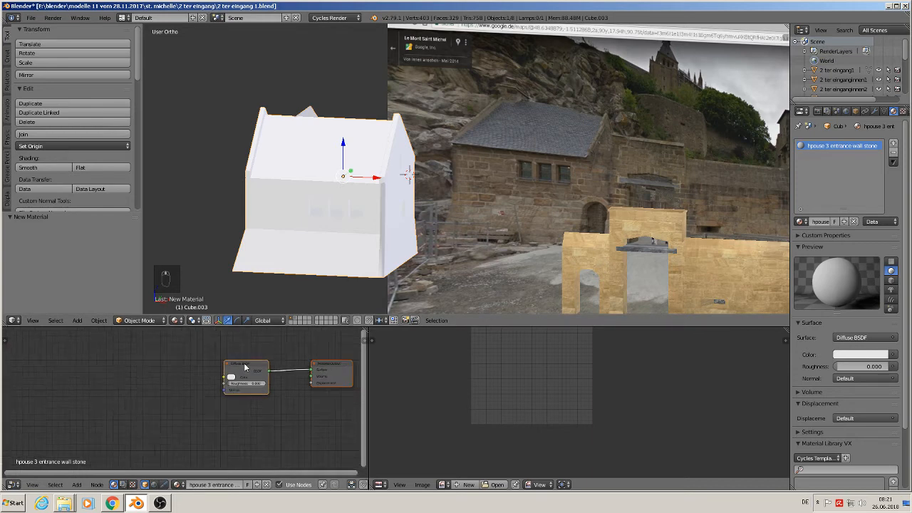
pyautogui.press('x')
pyautogui.press('x')
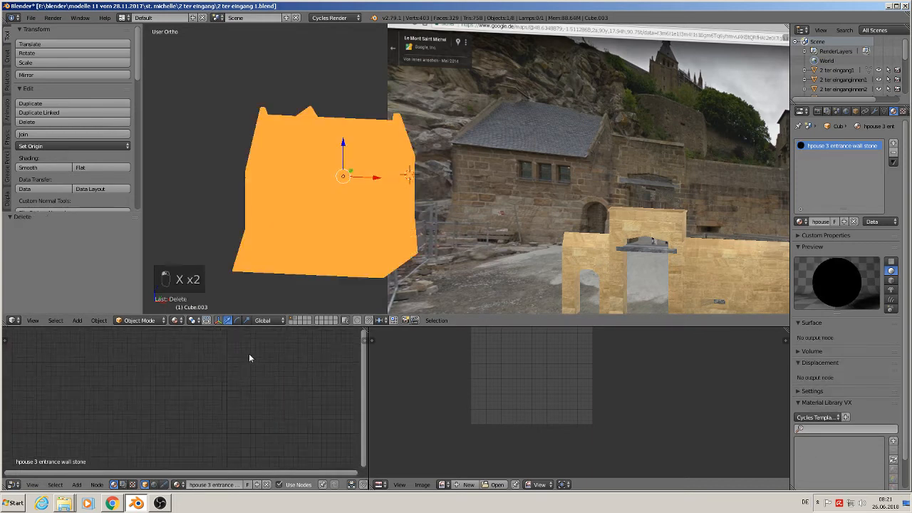
pyautogui.hotkey('ctrl', 'v')
pyautogui.press('Home')
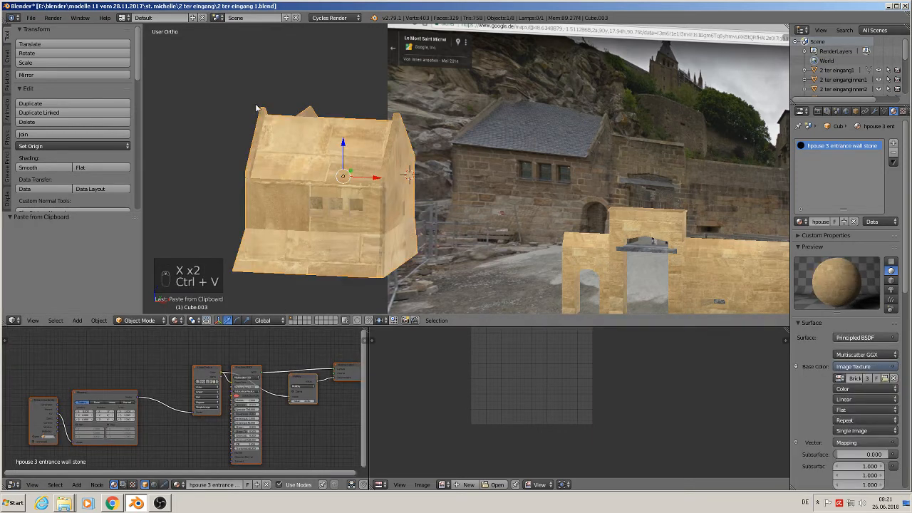
# Step: Enter Edit Mode on the building and select its whole mesh and entire UV layout
pyautogui.scroll(4, 373, 280)
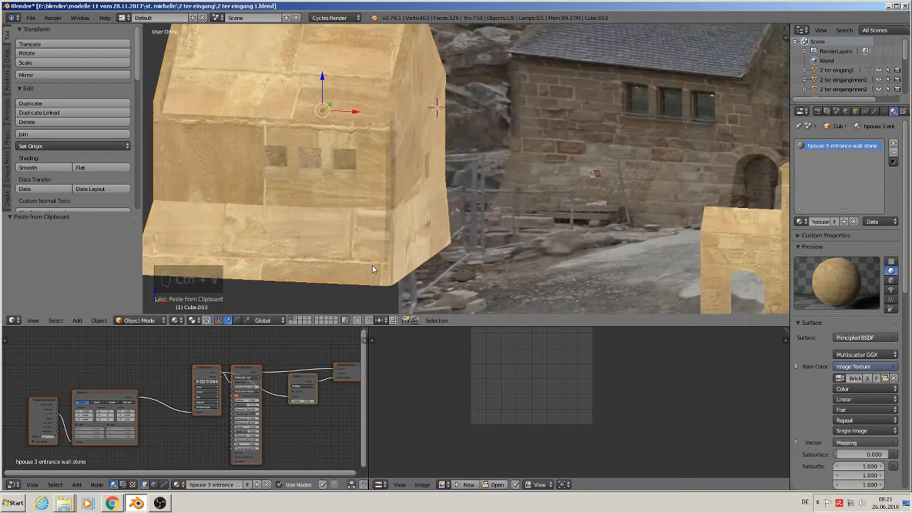
pyautogui.press('Tab')
pyautogui.scroll(-4, 376, 199)
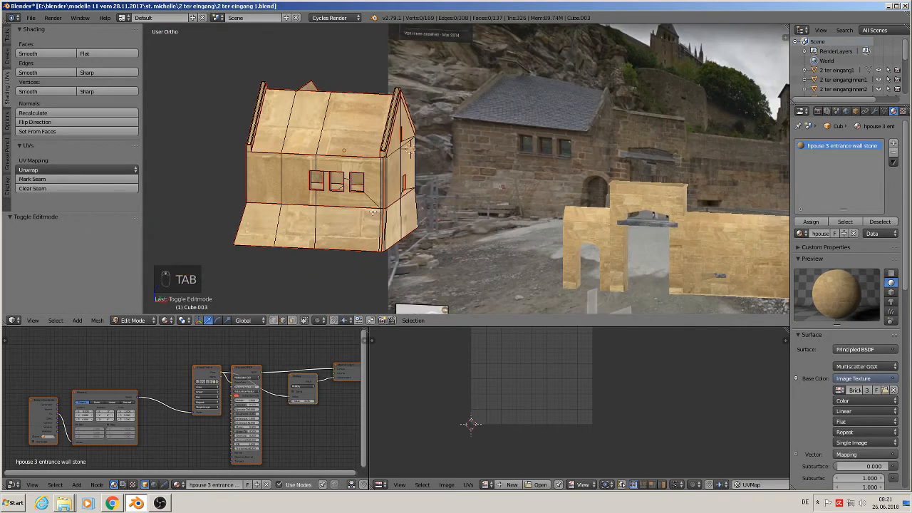
pyautogui.press('a')
pyautogui.press('a')
# Step: Scale the building's whole UV layout up by about 3.19, and again by about 1.13
pyautogui.press('s')
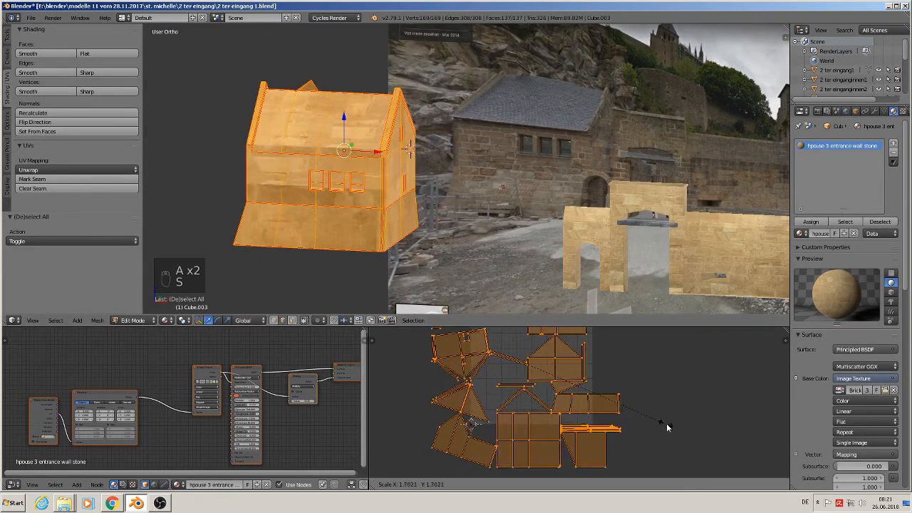
pyautogui.click(784, 338)
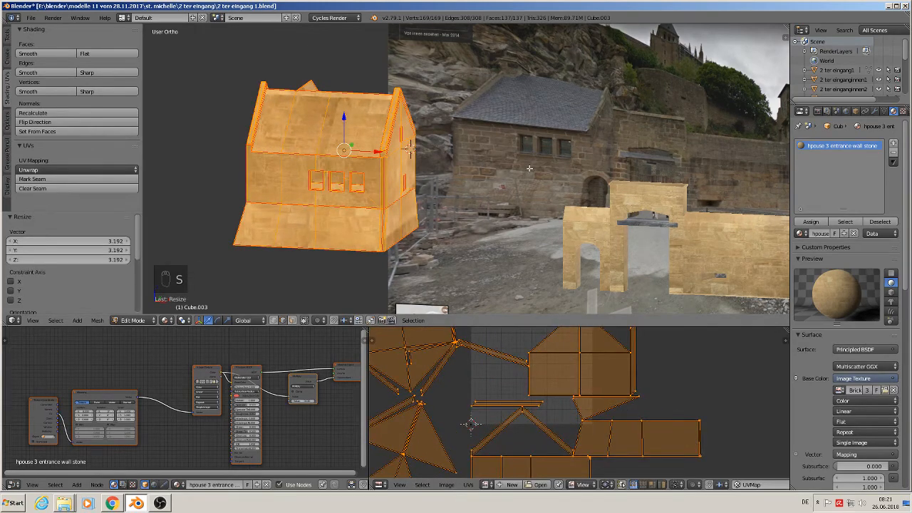
pyautogui.scroll(3, 383, 204)
pyautogui.press('Tab')
pyautogui.scroll(2, 580, 180)
pyautogui.moveTo(580, 181); pyautogui.dragTo(567, 165, button='middle')
pyautogui.press('Tab')
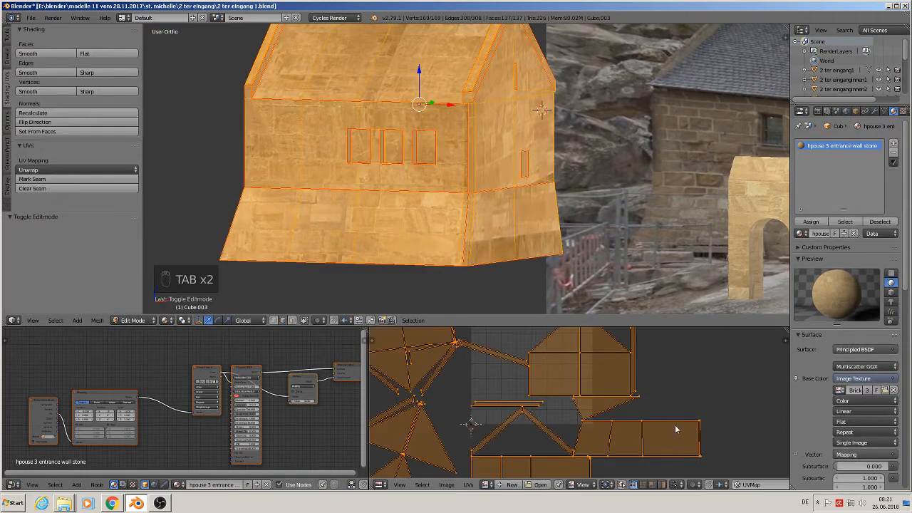
pyautogui.press('s')
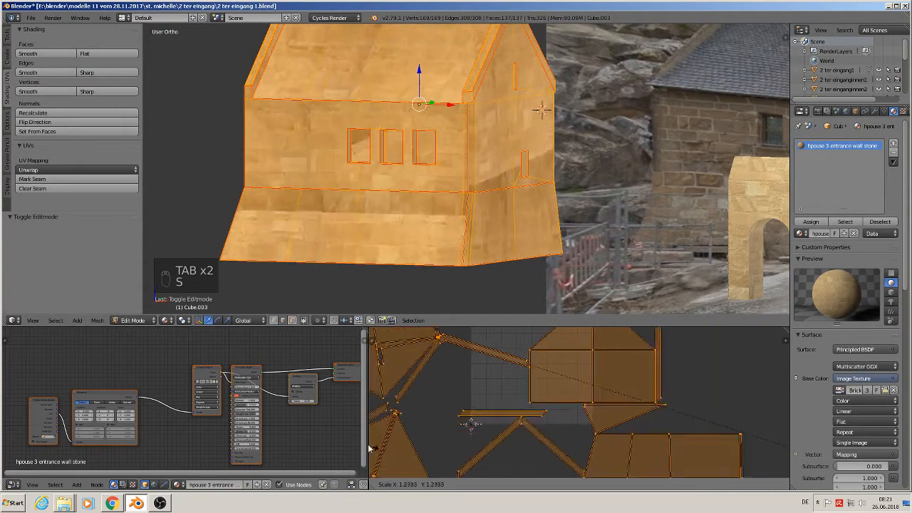
pyautogui.click(770, 439)
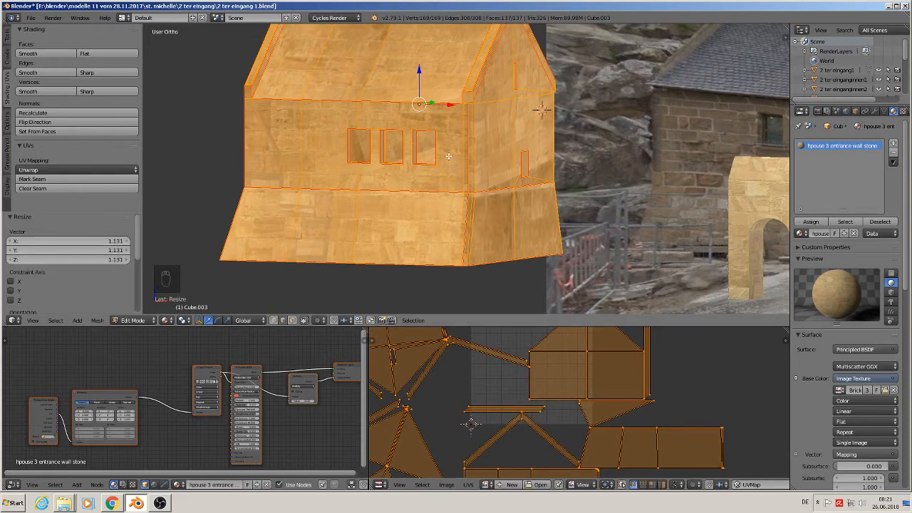
# Step: Unwrap the whole building with Smart UV Project using an angle limit of 66 and an island margin of 0
pyautogui.press('u')
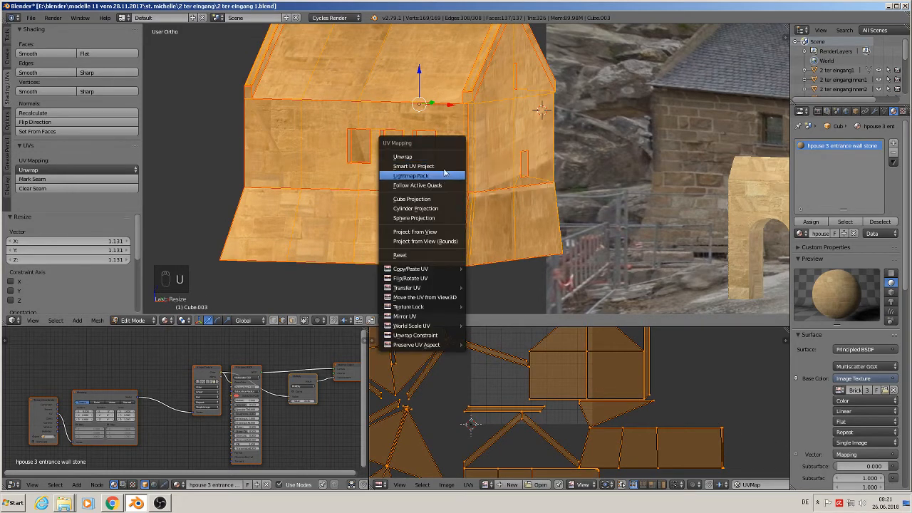
pyautogui.click(447, 167)
pyautogui.click(454, 235)
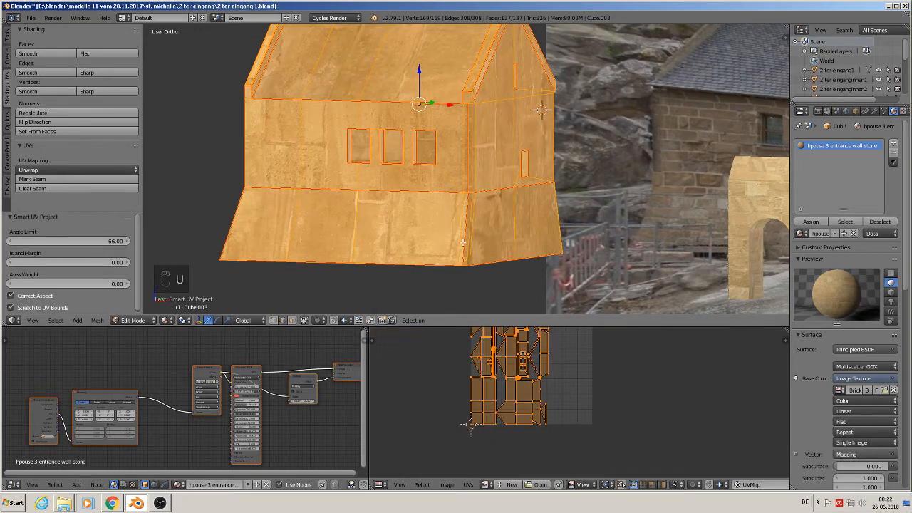
pyautogui.press('s')
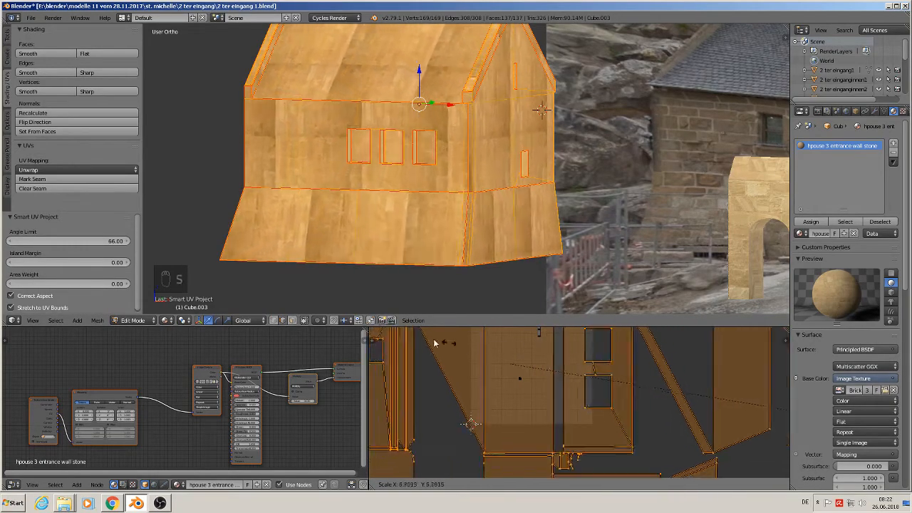
pyautogui.rightClick(786, 444)
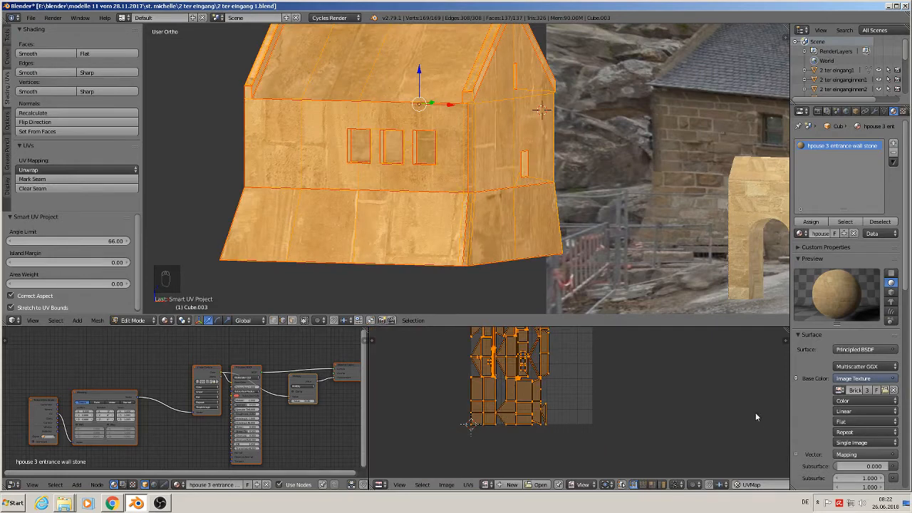
# Step: UV-project the front wall faces around the three windows from a frontal view and scale their UVs up by about 5.54
pyautogui.moveTo(377, 224); pyautogui.dragTo(405, 224, button='middle')
pyautogui.rightClick(314, 146)
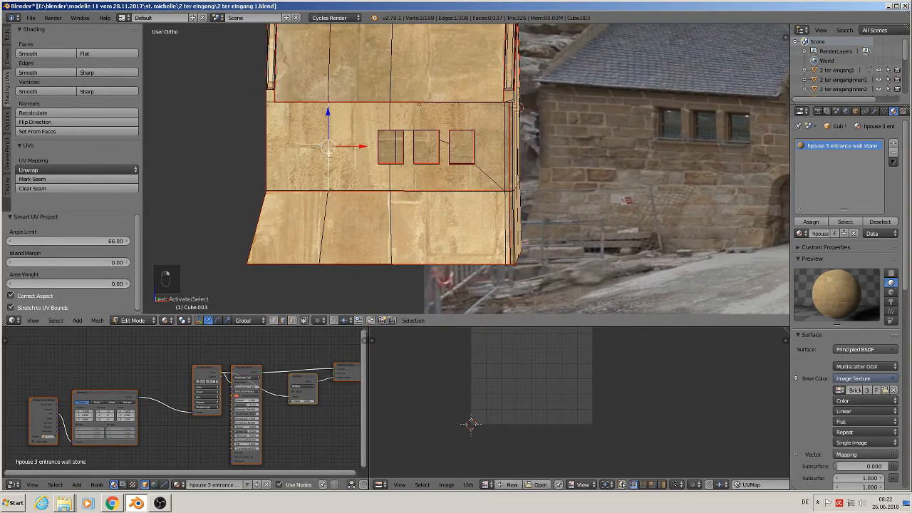
pyautogui.click(292, 320)
pyautogui.rightClick(308, 142)
pyautogui.keyDown('shift'); pyautogui.rightClick(372, 148); pyautogui.keyUp('shift')
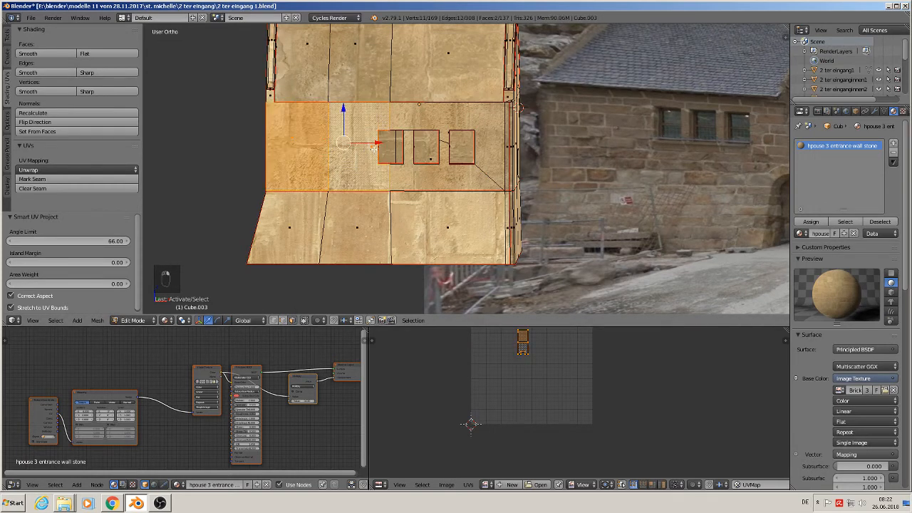
pyautogui.keyDown('shift'); pyautogui.rightClick(465, 118); pyautogui.keyUp('shift')
pyautogui.keyDown('shift'); pyautogui.rightClick(441, 181); pyautogui.keyUp('shift')
pyautogui.keyDown('shift'); pyautogui.rightClick(434, 224); pyautogui.keyUp('shift')
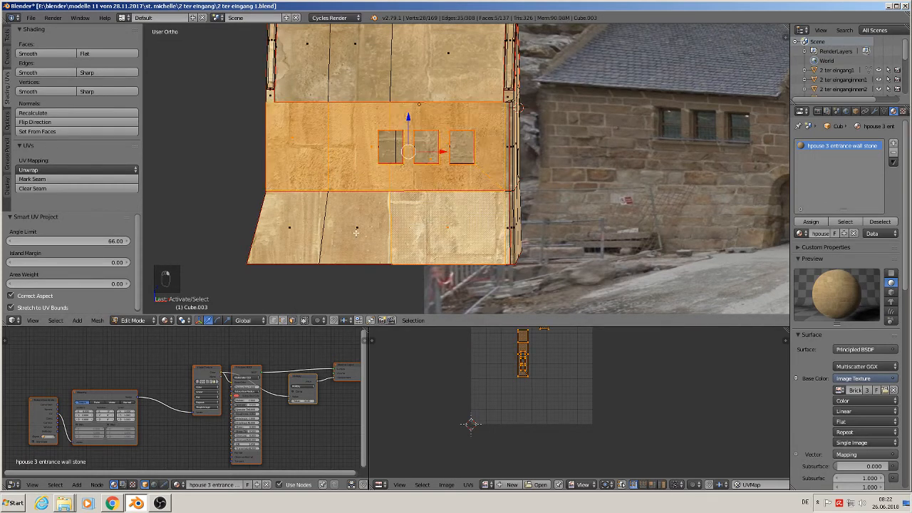
pyautogui.keyDown('shift'); pyautogui.rightClick(355, 233); pyautogui.keyUp('shift')
pyautogui.keyDown('shift'); pyautogui.rightClick(348, 228); pyautogui.keyUp('shift')
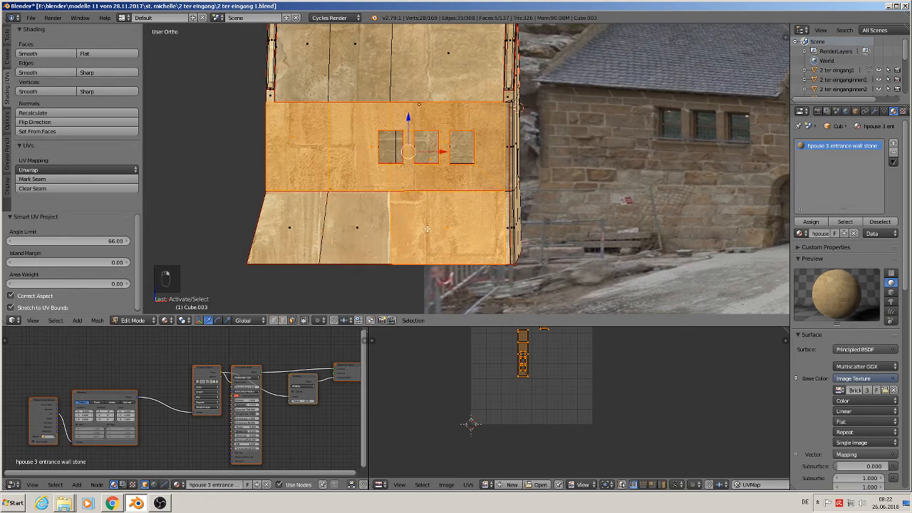
pyautogui.keyDown('shift'); pyautogui.rightClick(428, 228); pyautogui.keyUp('shift')
pyautogui.press('u')
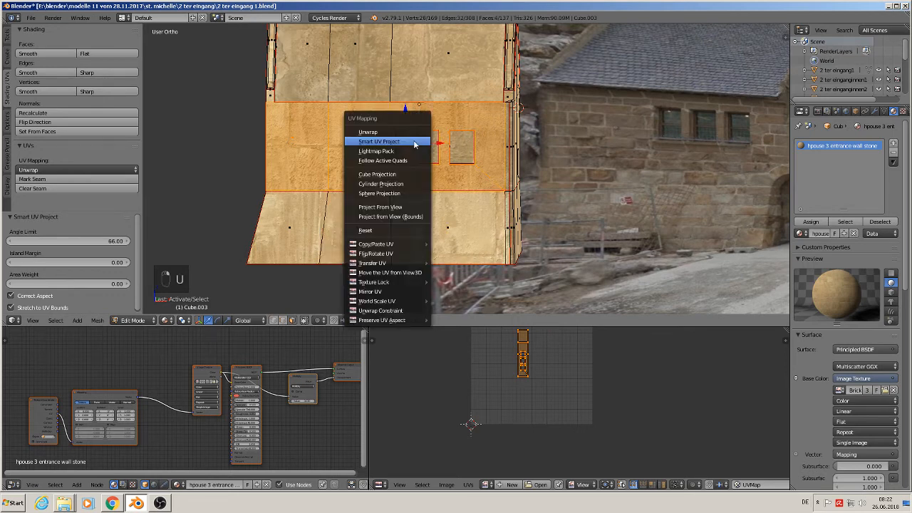
pyautogui.click(408, 206)
pyautogui.press('s')
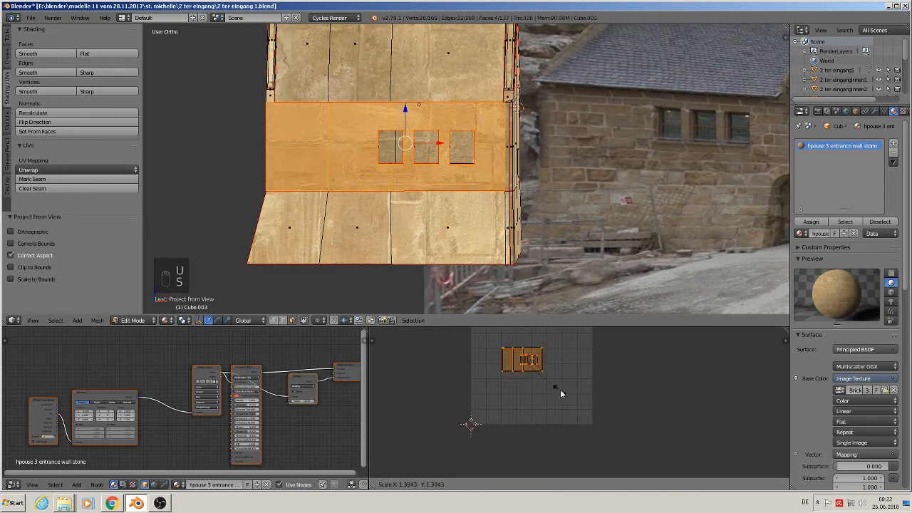
pyautogui.click(692, 438)
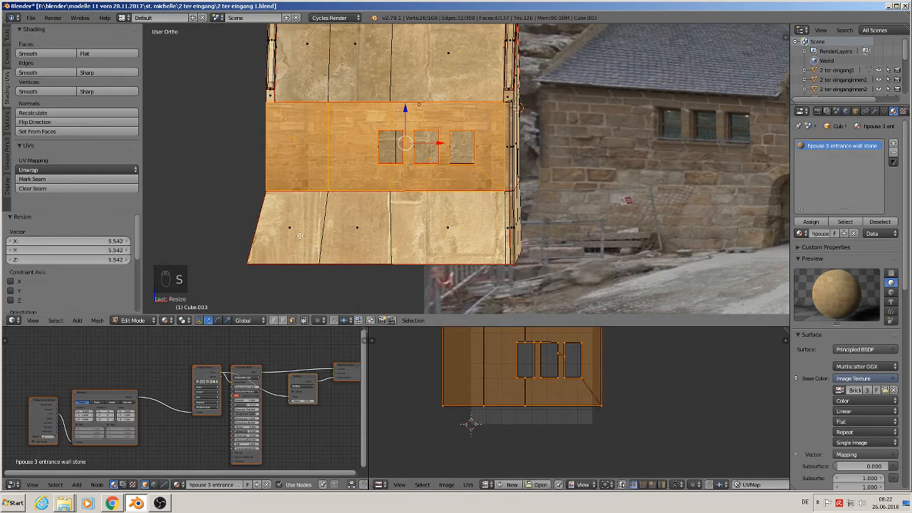
# Step: UV-project the three sloped base faces below the front wall from view, enlarge their UVs, and return to Object Mode
pyautogui.rightClick(299, 235)
pyautogui.keyDown('shift'); pyautogui.rightClick(341, 231); pyautogui.keyUp('shift')
pyautogui.keyDown('shift'); pyautogui.rightClick(445, 237); pyautogui.keyUp('shift')
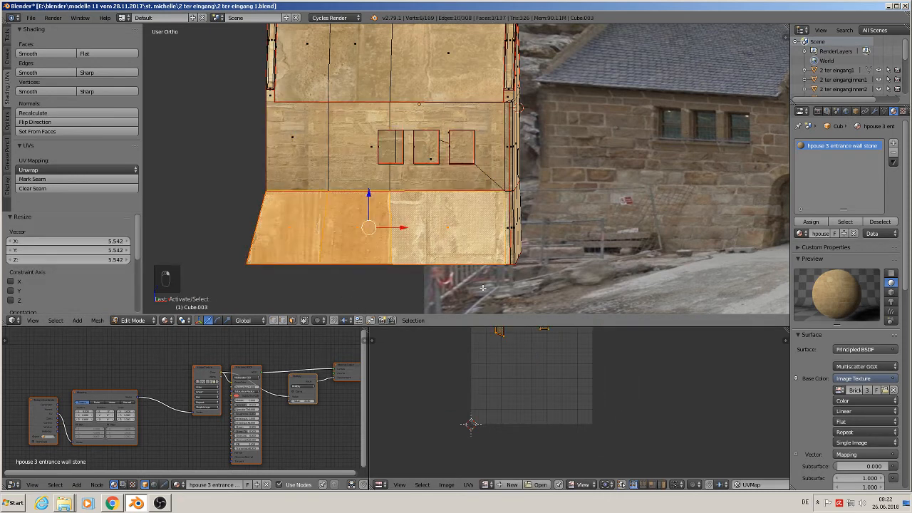
pyautogui.press('u')
pyautogui.click(457, 262)
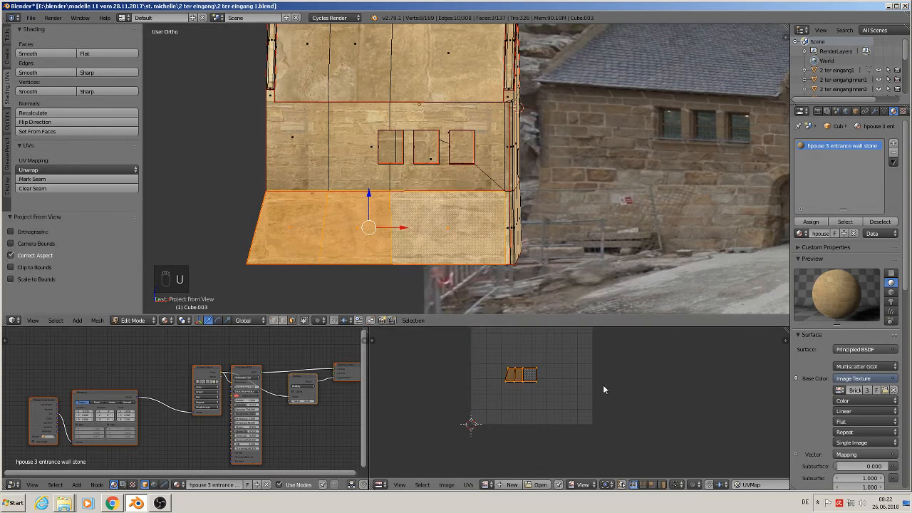
pyautogui.press('s')
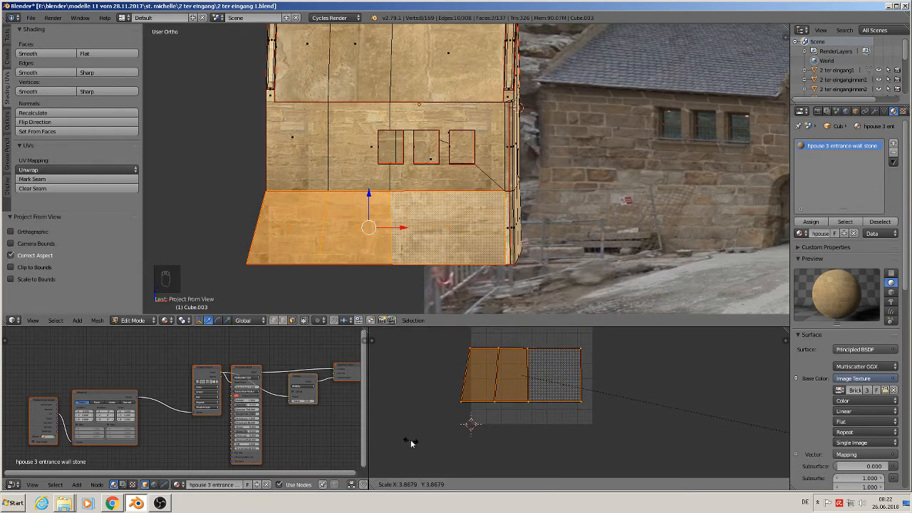
pyautogui.click(788, 428)
pyautogui.press('Tab')
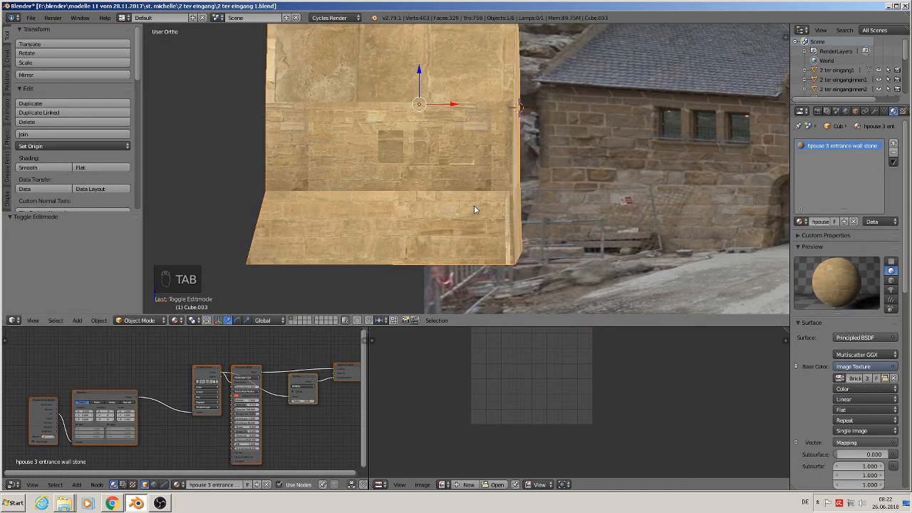
# Step: Enter Edit Mode and select the five wall faces of the gable end around its small windows, leaving out the sloped base
pyautogui.moveTo(474, 206); pyautogui.dragTo(366, 200, button='middle')
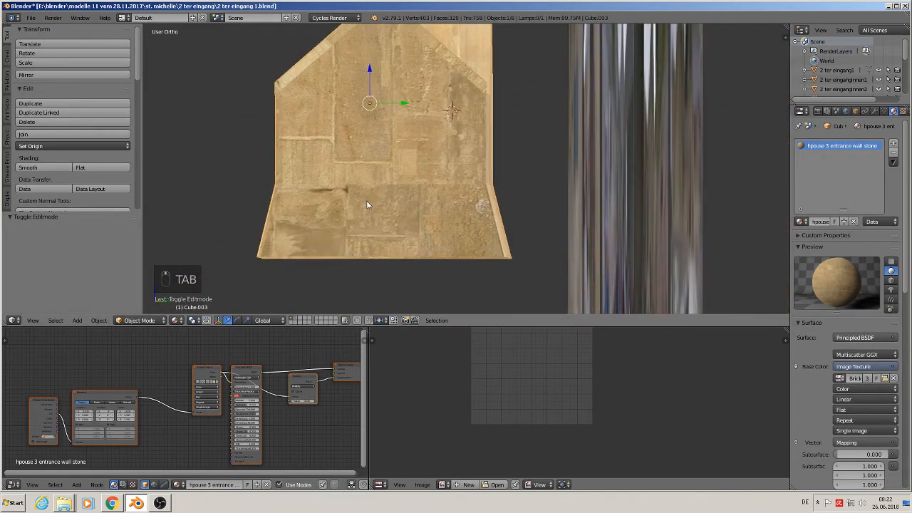
pyautogui.press('Tab')
pyautogui.rightClick(371, 75)
pyautogui.keyDown('shift'); pyautogui.rightClick(411, 90); pyautogui.keyUp('shift')
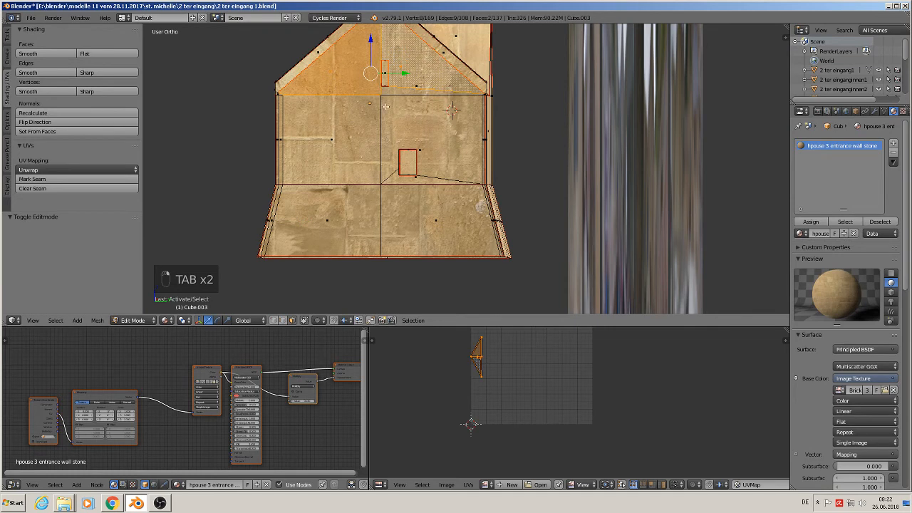
pyautogui.keyDown('shift'); pyautogui.rightClick(396, 93); pyautogui.keyUp('shift')
pyautogui.keyDown('shift'); pyautogui.rightClick(363, 127); pyautogui.keyUp('shift')
pyautogui.keyDown('shift'); pyautogui.rightClick(407, 127); pyautogui.keyUp('shift')
pyautogui.keyDown('shift'); pyautogui.rightClick(340, 235); pyautogui.keyUp('shift')
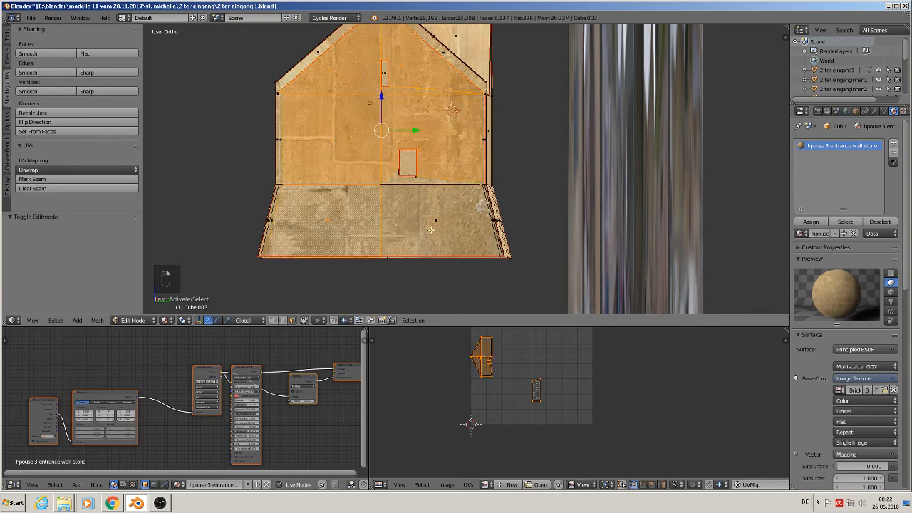
pyautogui.keyDown('shift'); pyautogui.rightClick(432, 230); pyautogui.keyUp('shift')
pyautogui.keyDown('shift'); pyautogui.rightClick(356, 218); pyautogui.keyUp('shift')
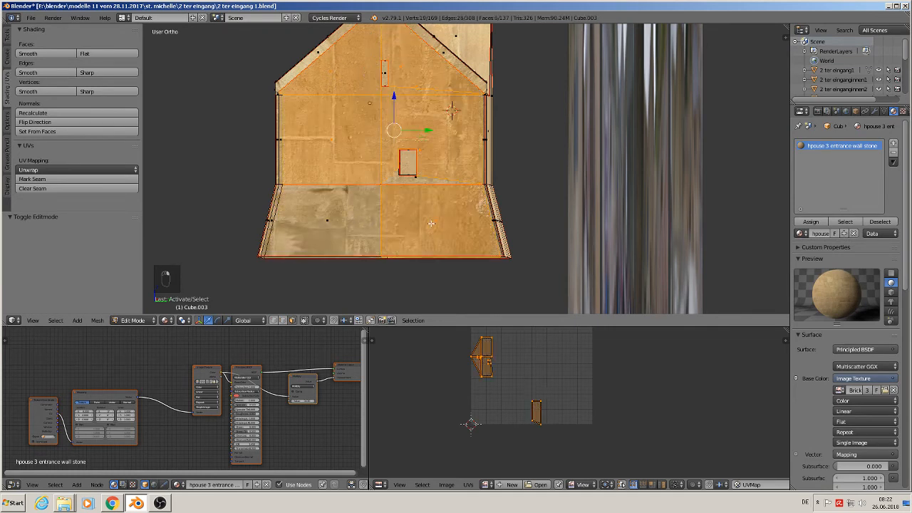
pyautogui.keyDown('shift'); pyautogui.rightClick(424, 215); pyautogui.keyUp('shift')
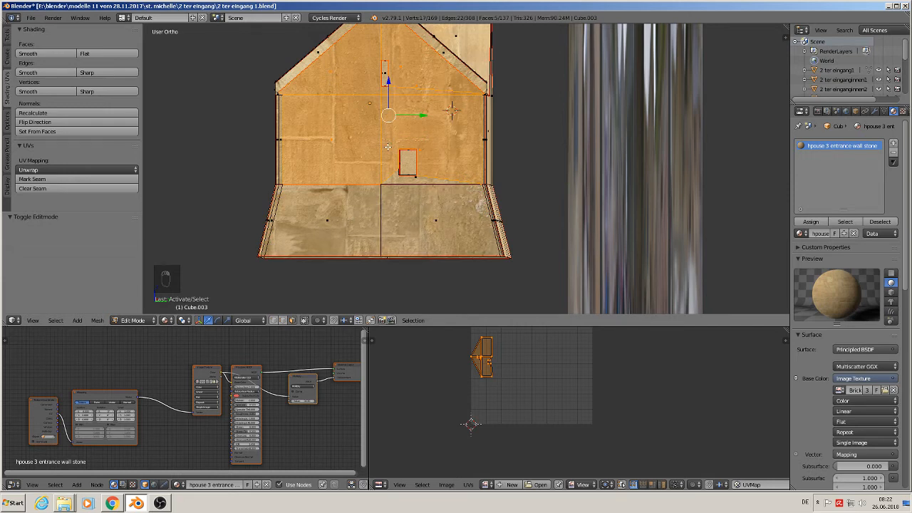
# Step: UV-project the selected gable wall faces from a side view, scaling their UVs up by 3.45 and again by about 1.05
pyautogui.press('u')
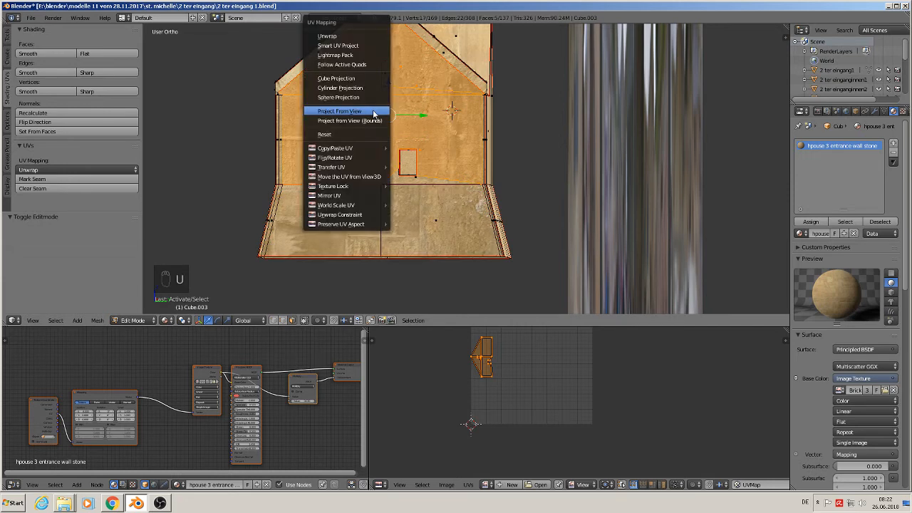
pyautogui.click(373, 111)
pyautogui.press('s')
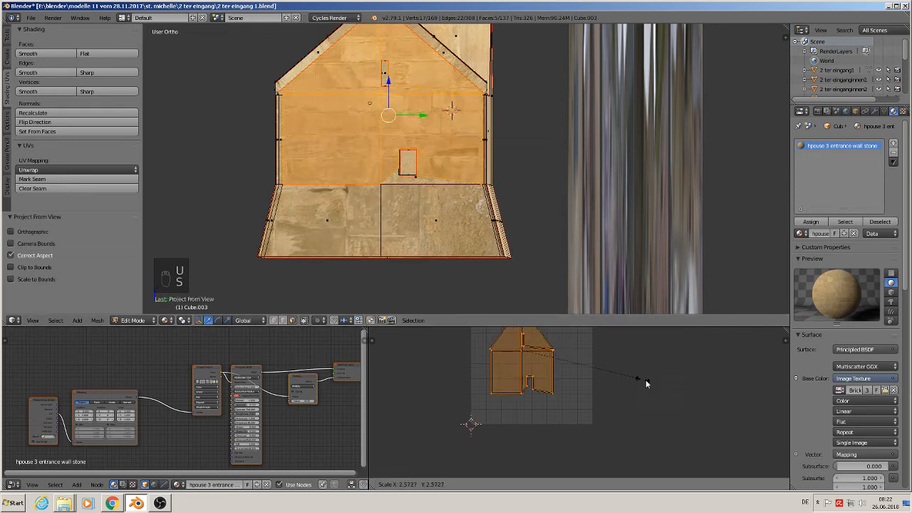
pyautogui.click(681, 388)
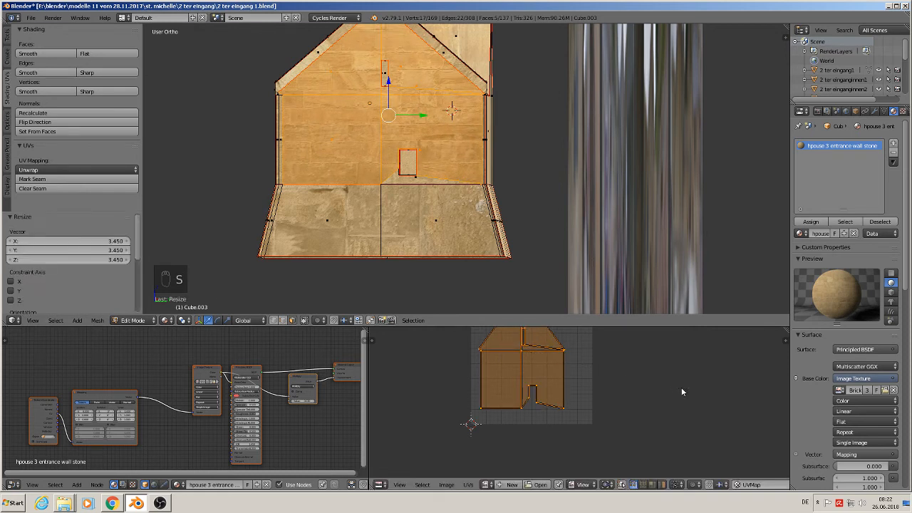
pyautogui.press('s')
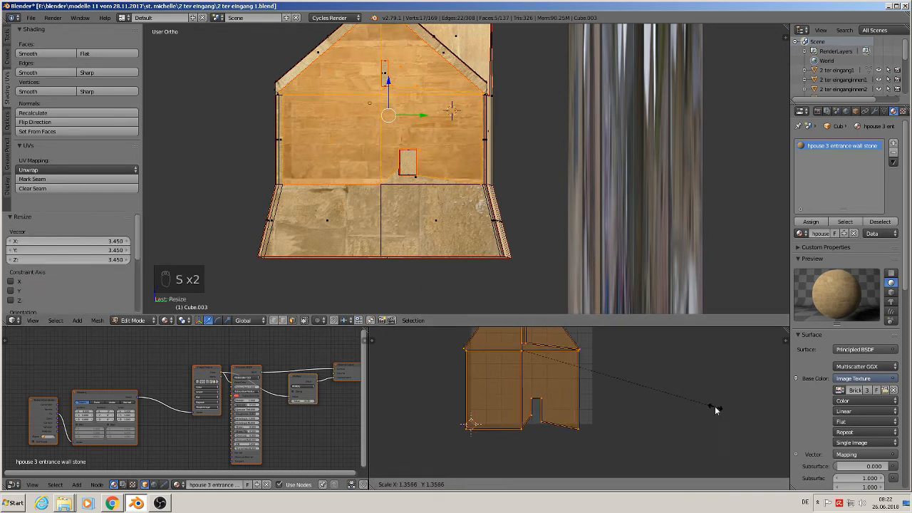
pyautogui.click(673, 389)
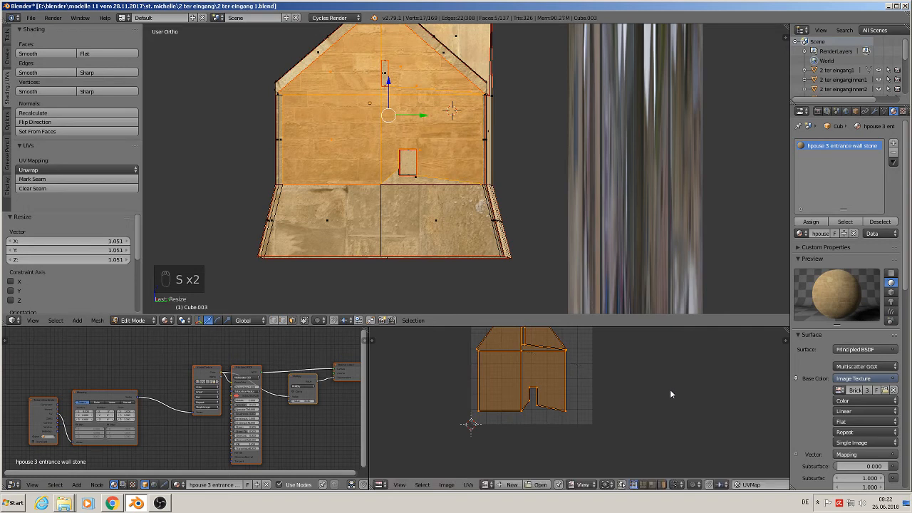
# Step: Add the face below the lower window to the gable wall selection, UV-project all from view, and scale the UVs up by about 3.1
pyautogui.keyDown('shift'); pyautogui.rightClick(419, 179); pyautogui.keyUp('shift')
pyautogui.press('u')
pyautogui.click(418, 181)
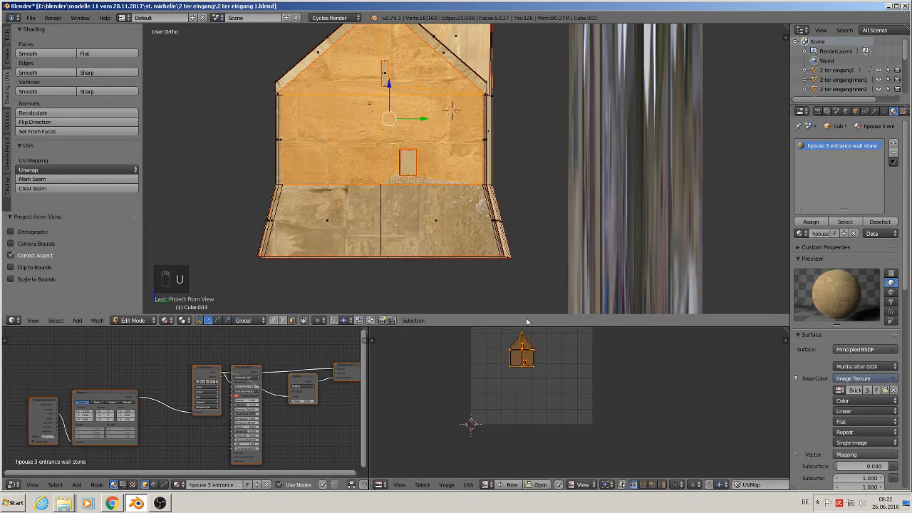
pyautogui.press('s')
pyautogui.click(528, 399)
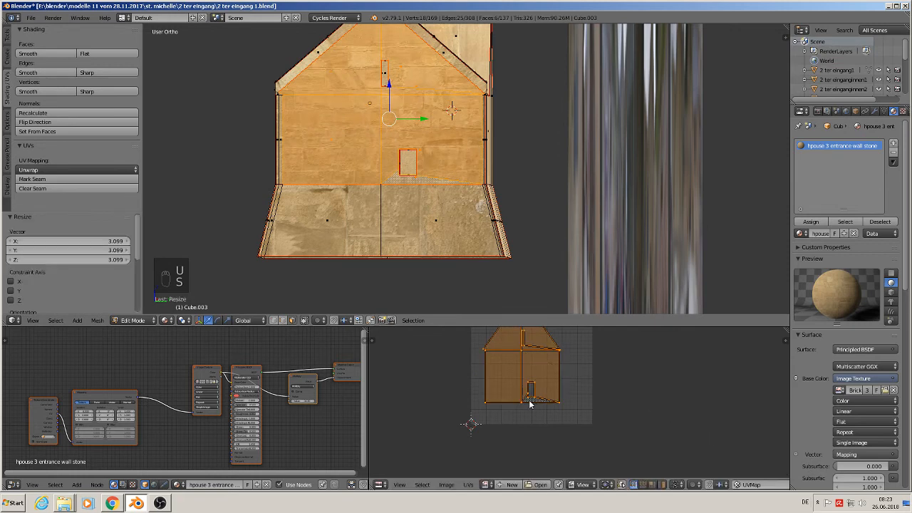
# Step: UV-project the two sloped base faces below the gable wall from view, enlarge their UVs, and return to Object Mode
pyautogui.rightClick(338, 245)
pyautogui.keyDown('shift'); pyautogui.rightClick(438, 225); pyautogui.keyUp('shift')
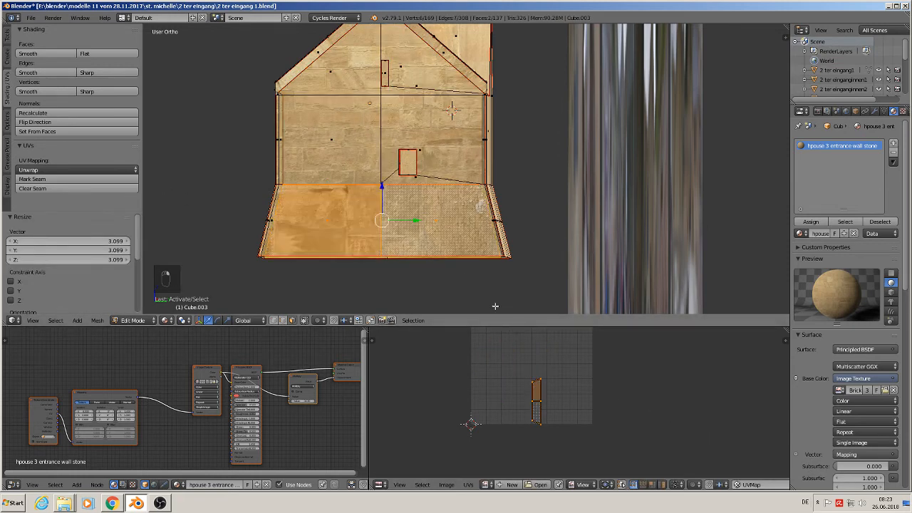
pyautogui.press('u')
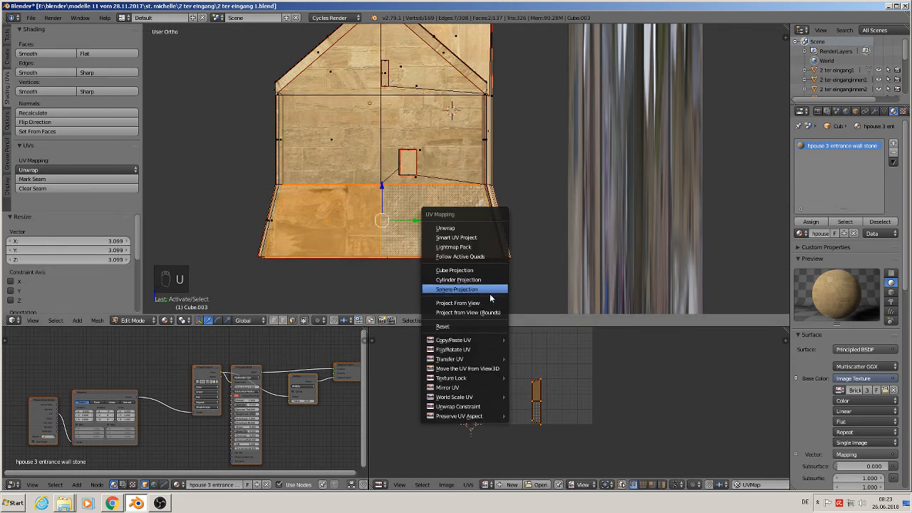
pyautogui.click(490, 303)
pyautogui.press('s')
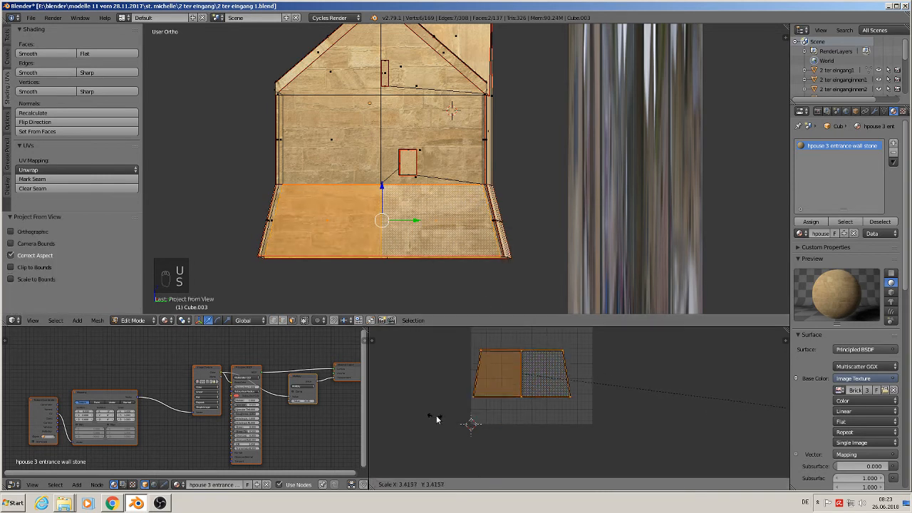
pyautogui.click(471, 417)
pyautogui.press('Tab')
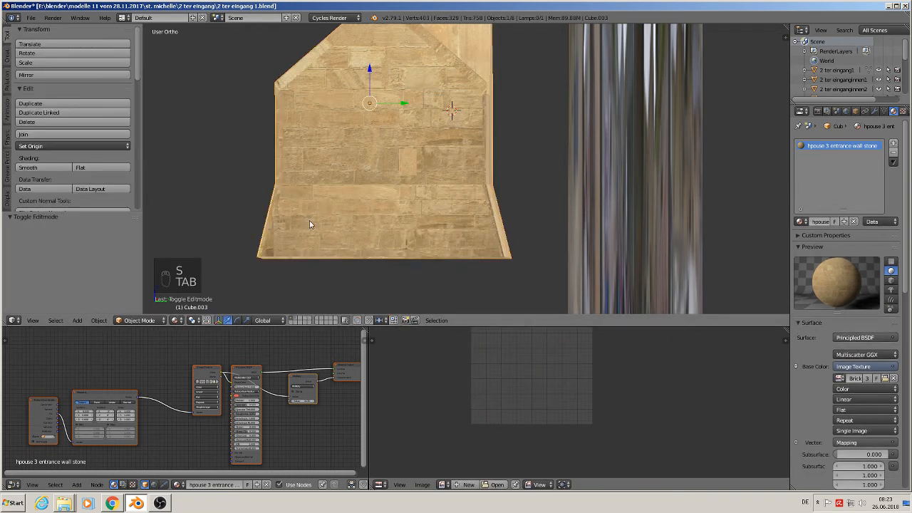
# Step: UV-project the three rear wall faces and the three sloped base faces below them from a straight-on view, enlarge their UVs, and leave Edit Mode
pyautogui.moveTo(309, 220); pyautogui.dragTo(276, 281, button='middle')
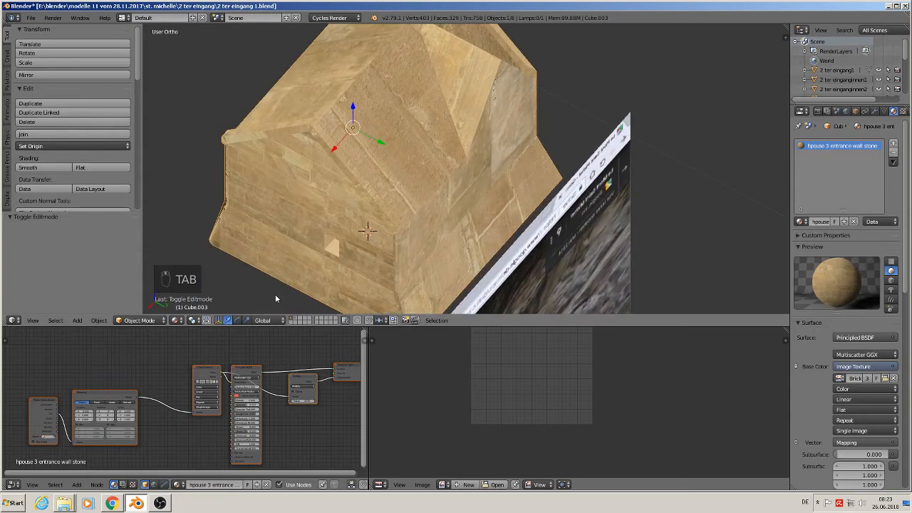
pyautogui.moveTo(364, 234); pyautogui.dragTo(264, 147, button='middle')
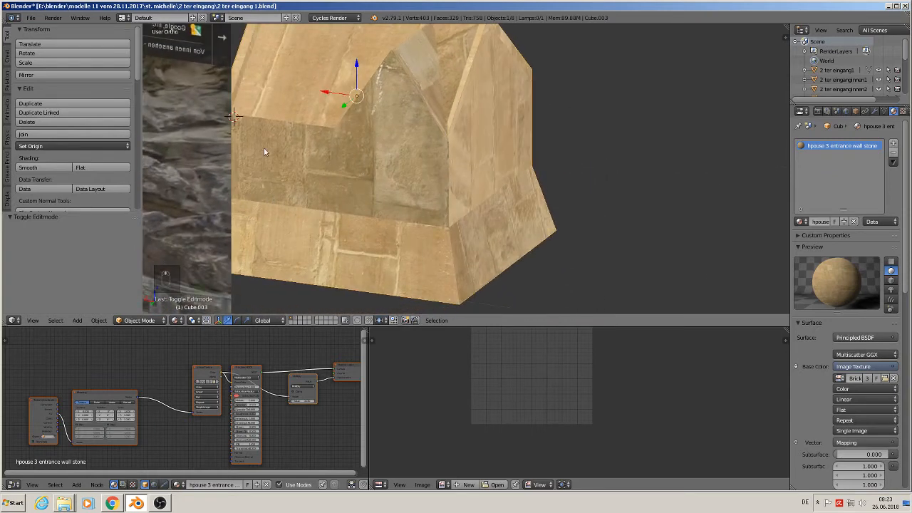
pyautogui.press('Tab')
pyautogui.rightClick(271, 156)
pyautogui.keyDown('shift'); pyautogui.rightClick(365, 151); pyautogui.keyUp('shift')
pyautogui.keyDown('shift'); pyautogui.rightClick(417, 156); pyautogui.keyUp('shift')
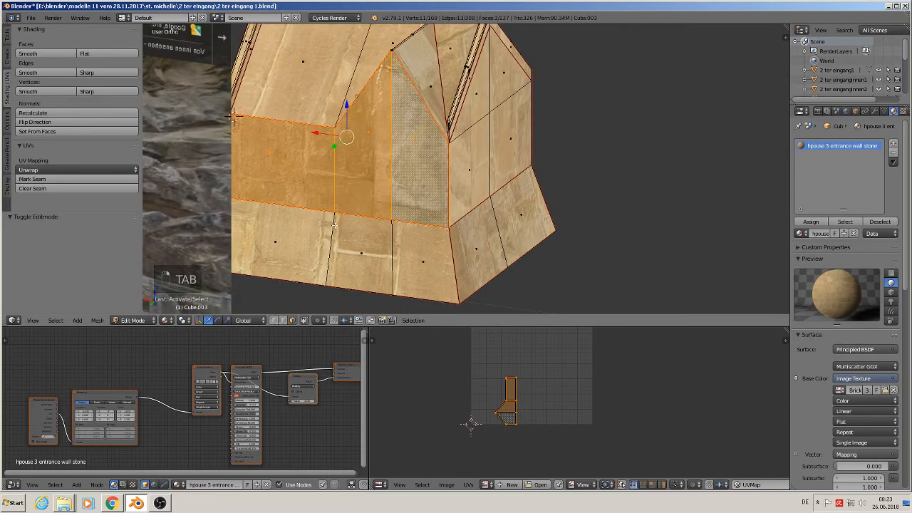
pyautogui.keyDown('shift'); pyautogui.rightClick(302, 243); pyautogui.keyUp('shift')
pyautogui.keyDown('shift'); pyautogui.rightClick(415, 260); pyautogui.keyUp('shift')
pyautogui.moveTo(415, 259); pyautogui.dragTo(389, 255, button='middle')
pyautogui.press('u')
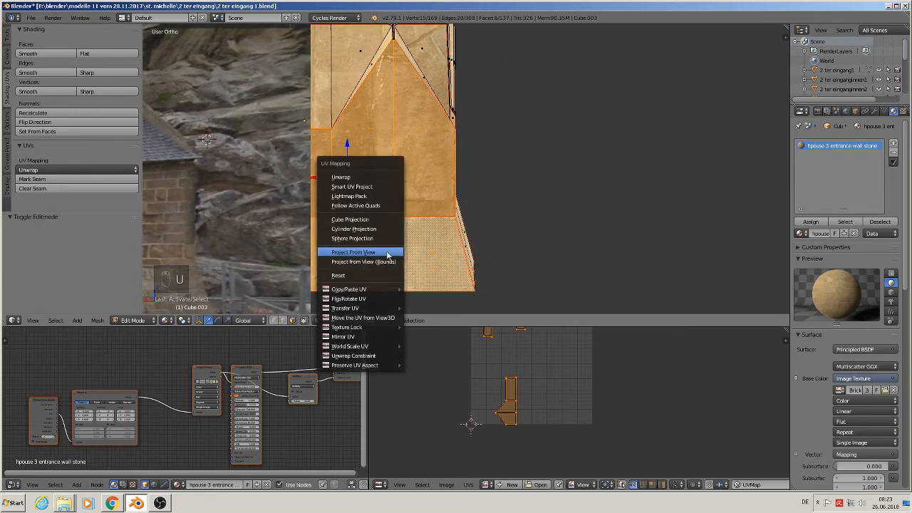
pyautogui.click(388, 254)
pyautogui.press('s')
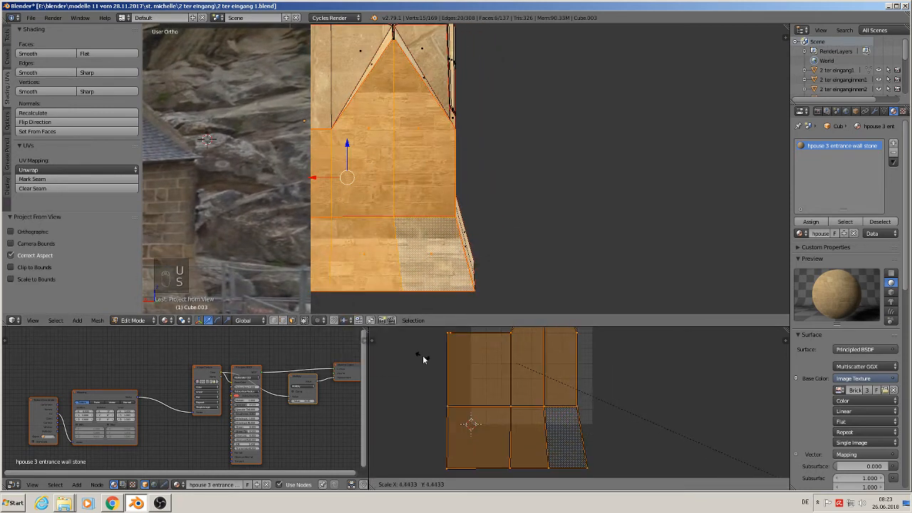
pyautogui.click(541, 389)
pyautogui.press('Tab')
# Step: On the opposite gable end, scale the UVs of the two upper triangular faces by about 3.92, rotate them 90°, and scale again by about 1.68
pyautogui.moveTo(435, 172); pyautogui.dragTo(365, 91, button='middle')
pyautogui.moveTo(312, 190); pyautogui.dragTo(616, 129, button='middle')
pyautogui.moveTo(442, 162); pyautogui.dragTo(441, 164, button='middle')
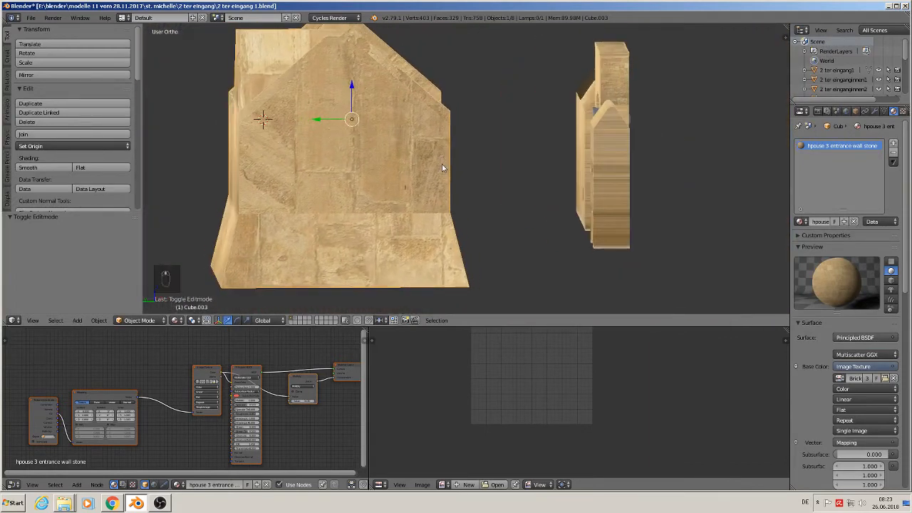
pyautogui.press('Tab')
pyautogui.rightClick(321, 99)
pyautogui.keyDown('shift'); pyautogui.rightClick(379, 94); pyautogui.keyUp('shift')
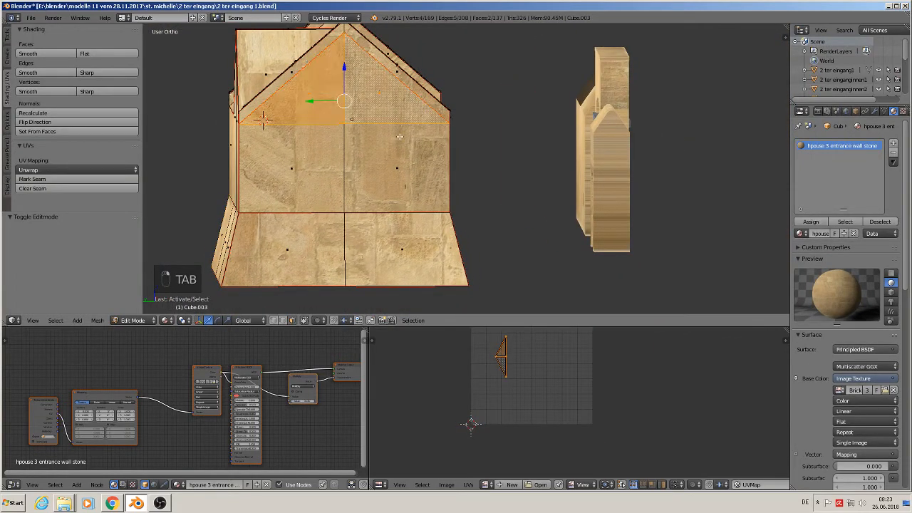
pyautogui.press('s')
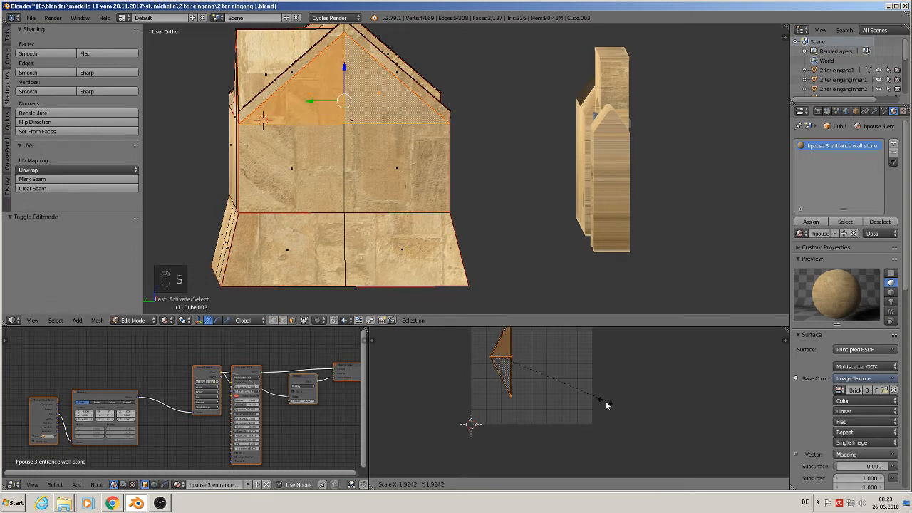
pyautogui.click(710, 452)
pyautogui.write('r')
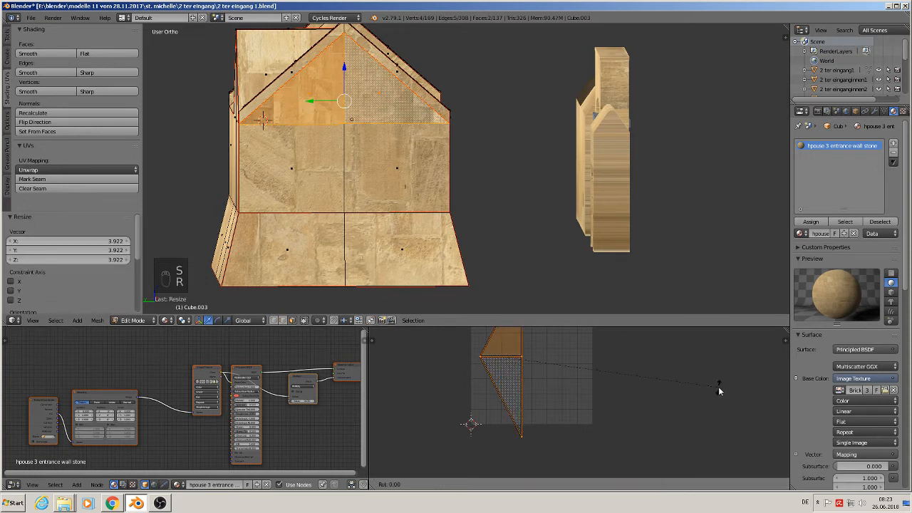
pyautogui.write('90')
pyautogui.click(720, 385)
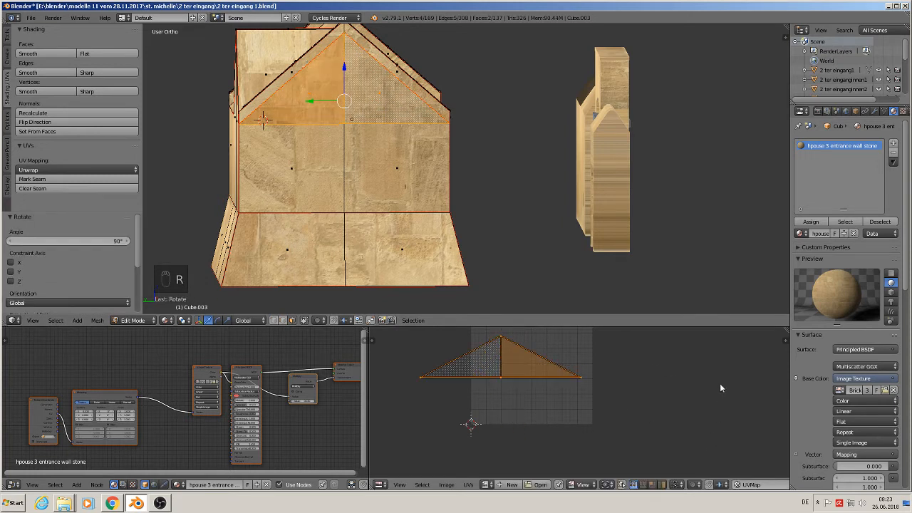
pyautogui.press('s')
pyautogui.click(443, 369)
# Step: Replace the selection with the two rectangular wall faces below the gable triangle
pyautogui.press('a')
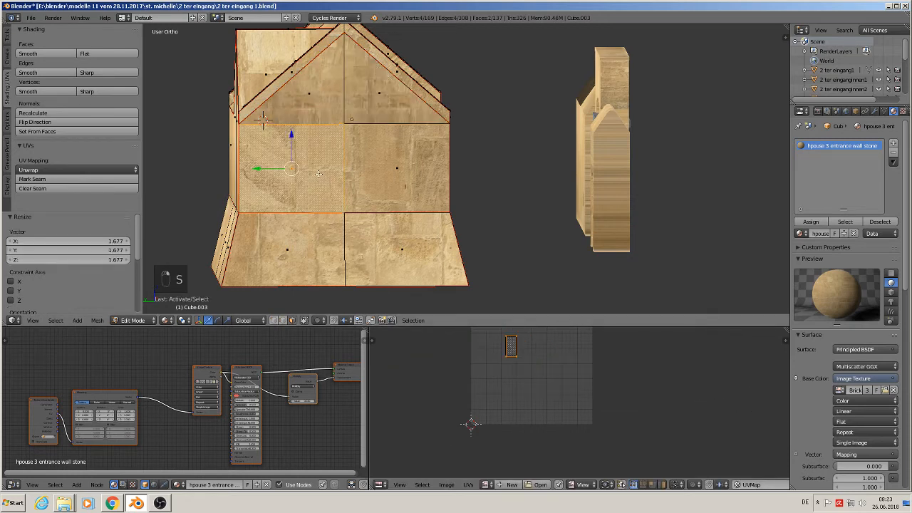
pyautogui.rightClick(319, 174)
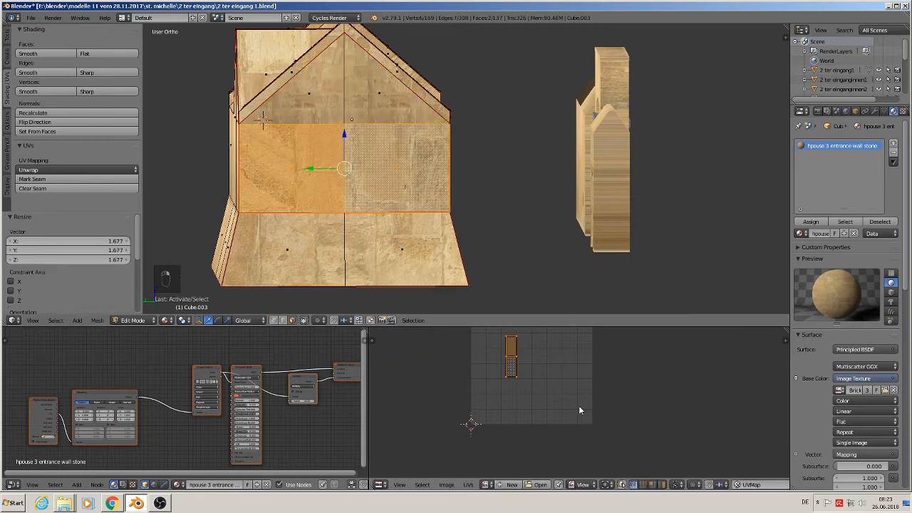
pyautogui.write('r')
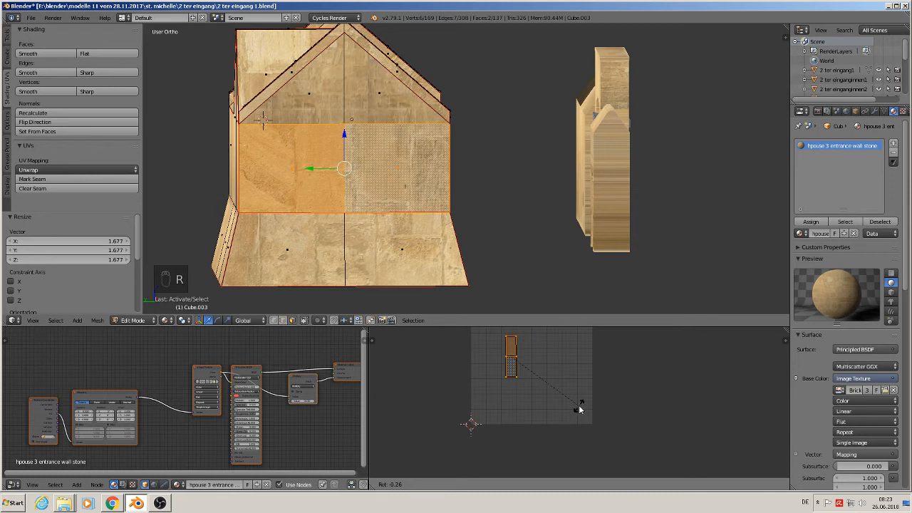
pyautogui.write('90')
pyautogui.write('s')
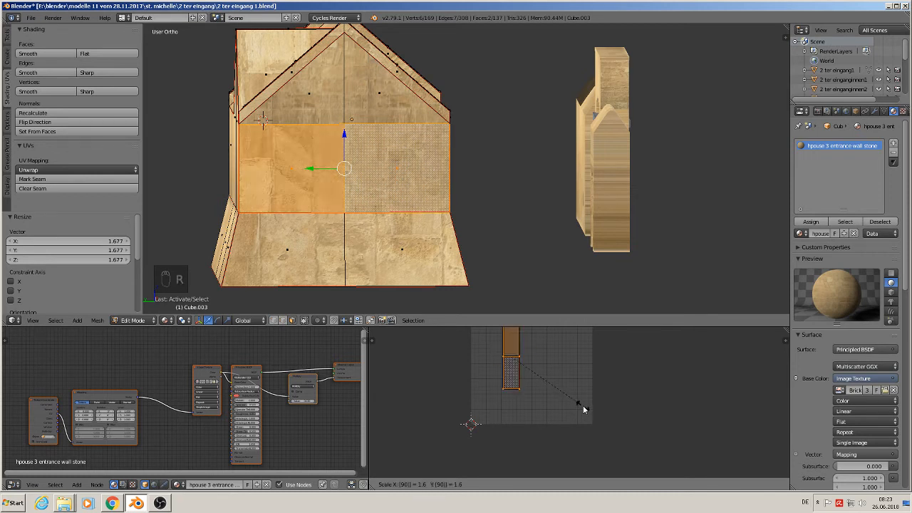
pyautogui.rightClick(583, 406)
# Step: Scale the UVs of the two rectangular wall faces by about 3.42, rotate them 90°, and scale them up again by about 2.11
pyautogui.press('s')
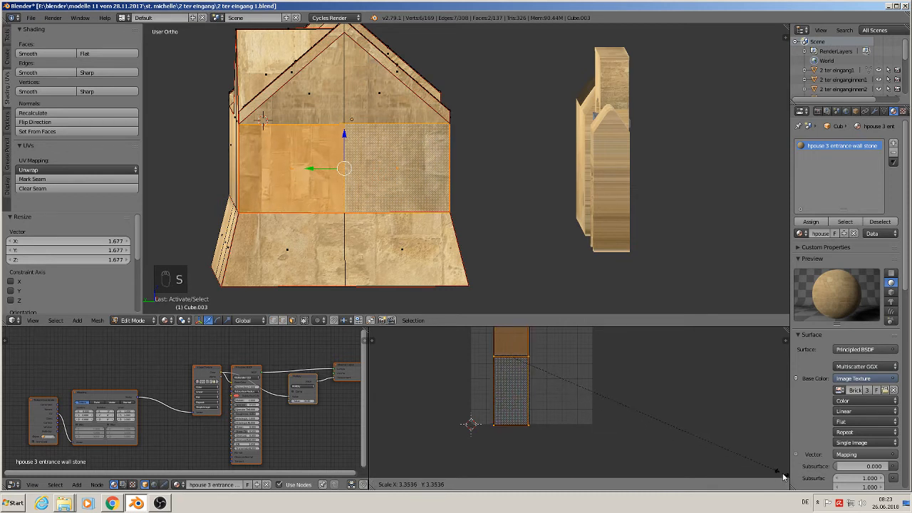
pyautogui.click(789, 482)
pyautogui.write('r')
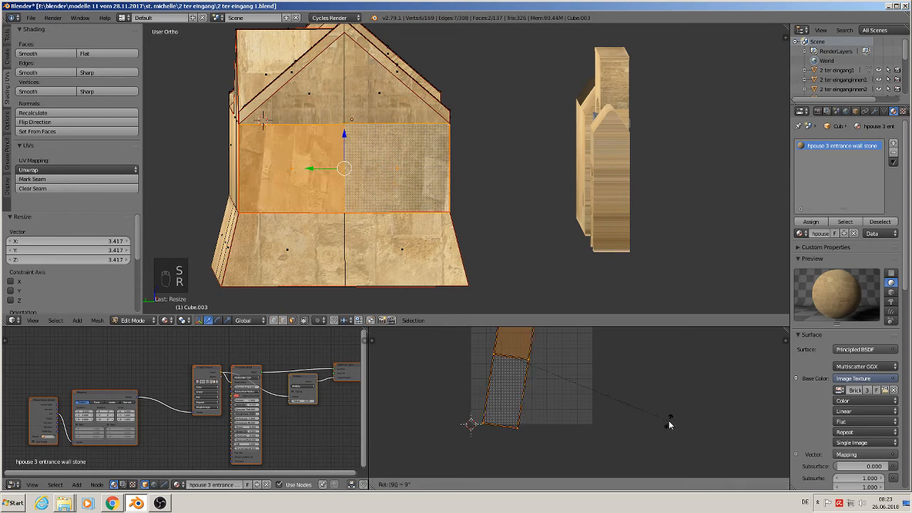
pyautogui.write('90')
pyautogui.press('Return')
pyautogui.press('s')
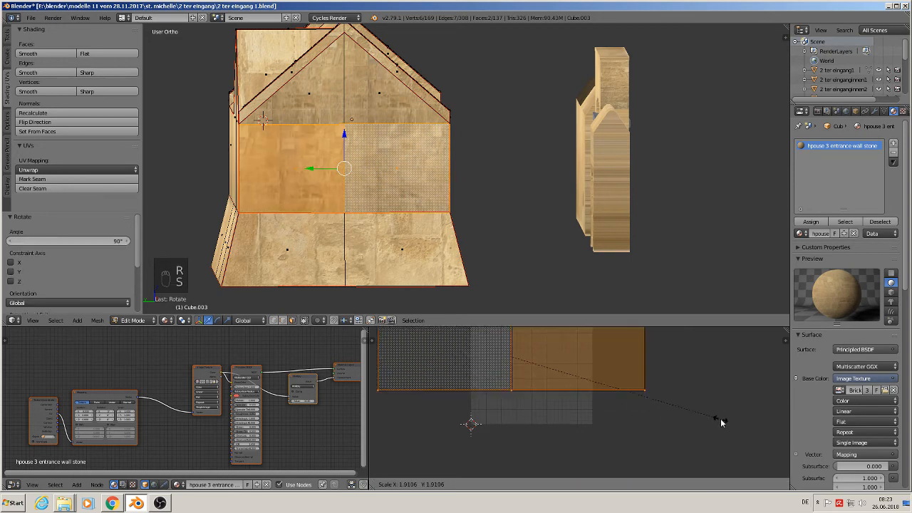
pyautogui.click(745, 428)
# Step: Rotate the UVs of the two sloped base faces below the gable wall by 90°, scale them by about 4.01, and leave Edit Mode
pyautogui.rightClick(394, 251)
pyautogui.keyDown('shift'); pyautogui.rightClick(306, 250); pyautogui.keyUp('shift')
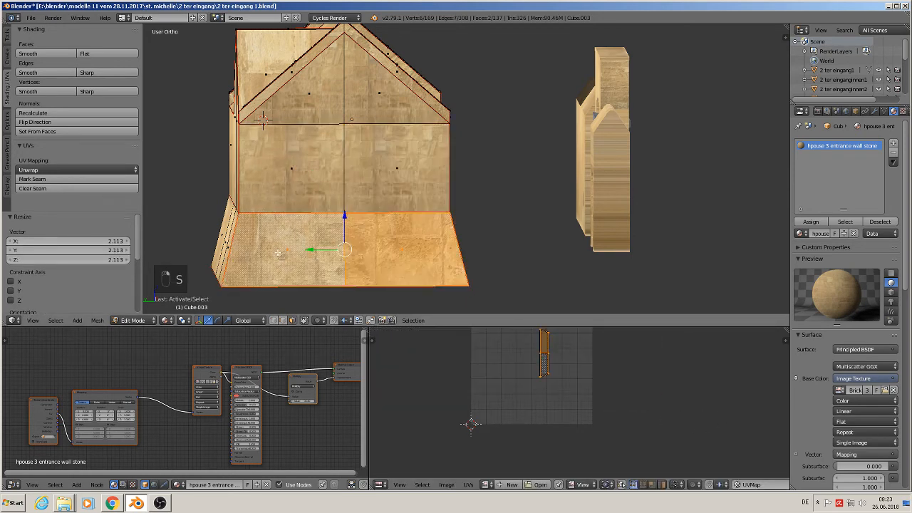
pyautogui.write('r')
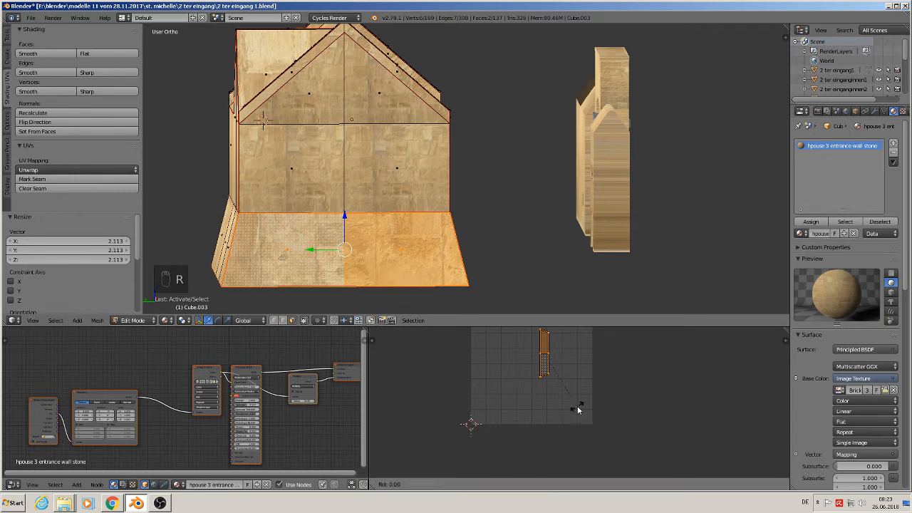
pyautogui.write('90')
pyautogui.press('Return')
pyautogui.press('s')
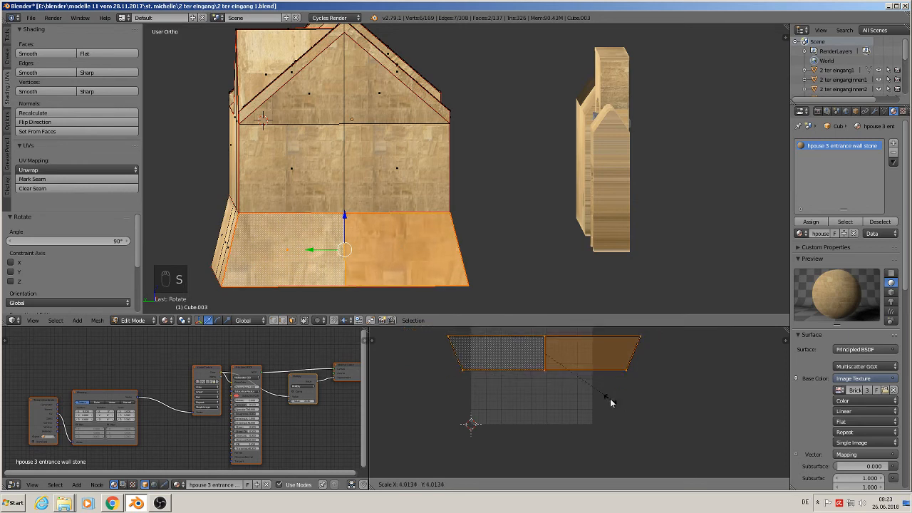
pyautogui.click(611, 402)
pyautogui.press('Tab')
# Step: Save the Blender file under its existing name
pyautogui.moveTo(509, 236); pyautogui.dragTo(379, 240, button='middle')
pyautogui.press('Delete')
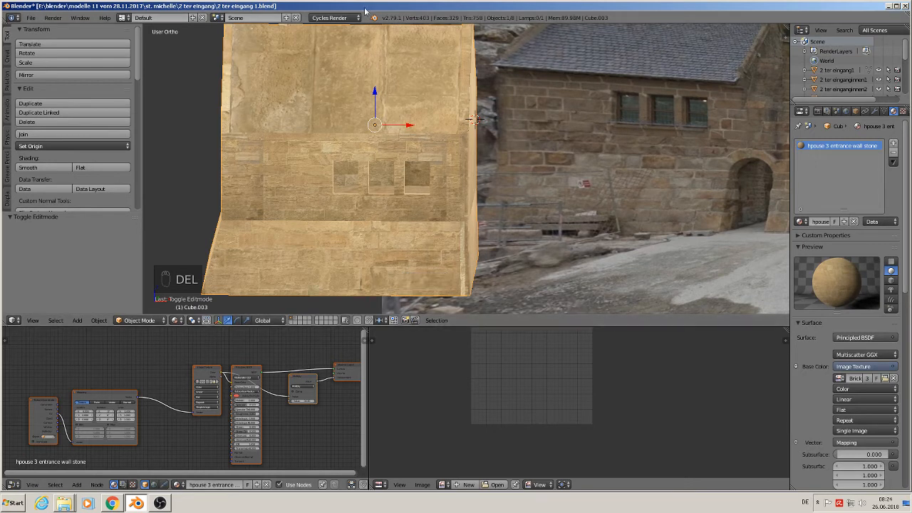
pyautogui.click(31, 20)
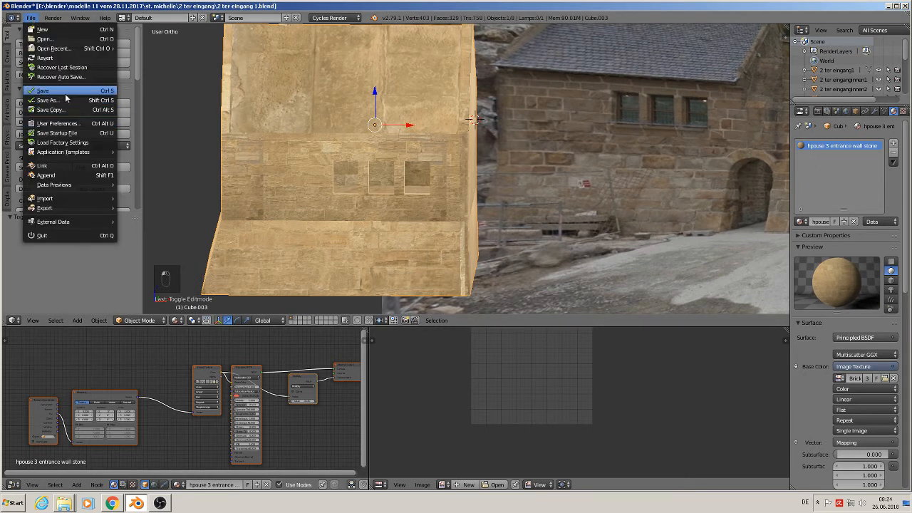
pyautogui.scroll(-3, 650, 190)
pyautogui.scroll(2, 651, 191)
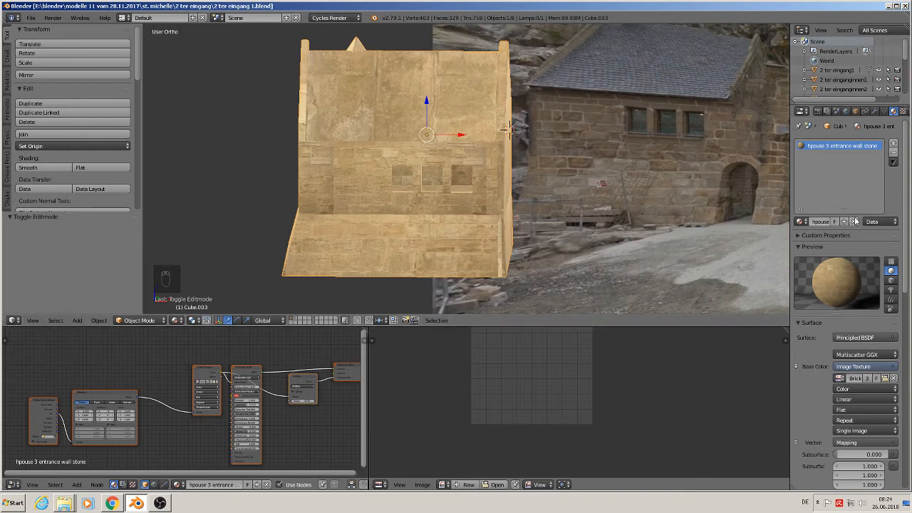
# Step: Add a second material slot to the building with a new material named "roof entrance 1"
pyautogui.click(895, 143)
pyautogui.click(837, 222)
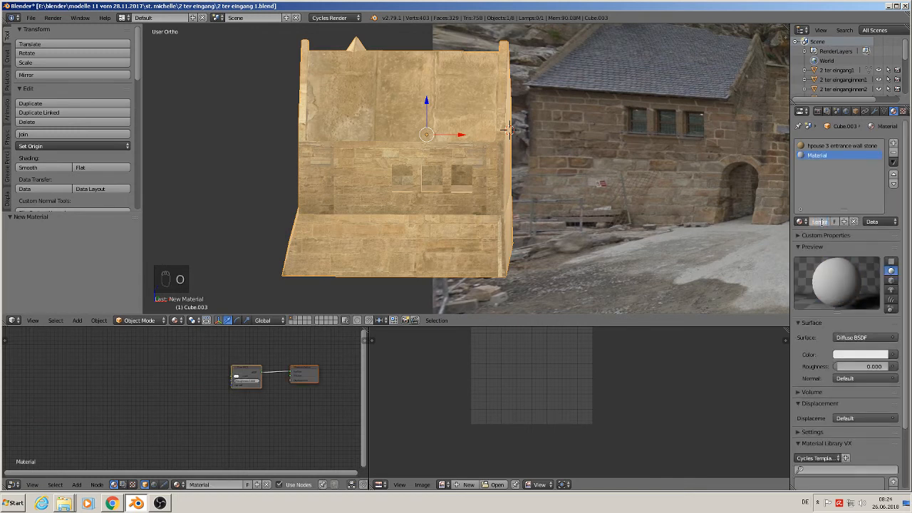
pyautogui.press('Return')
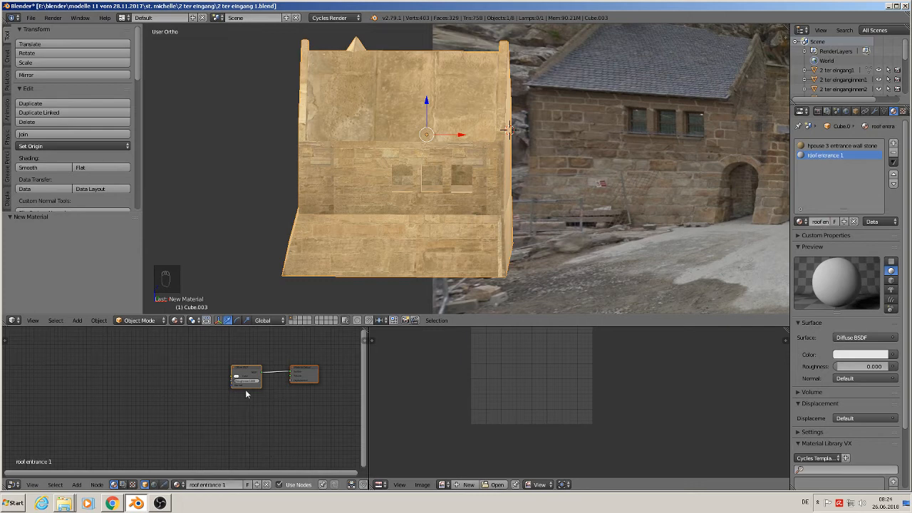
# Step: Replace the roof material's default nodes with the copied wall-stone node setup and load the grey rounded roof-tile image as its texture
pyautogui.press('x')
pyautogui.hotkey('ctrl', 'v')
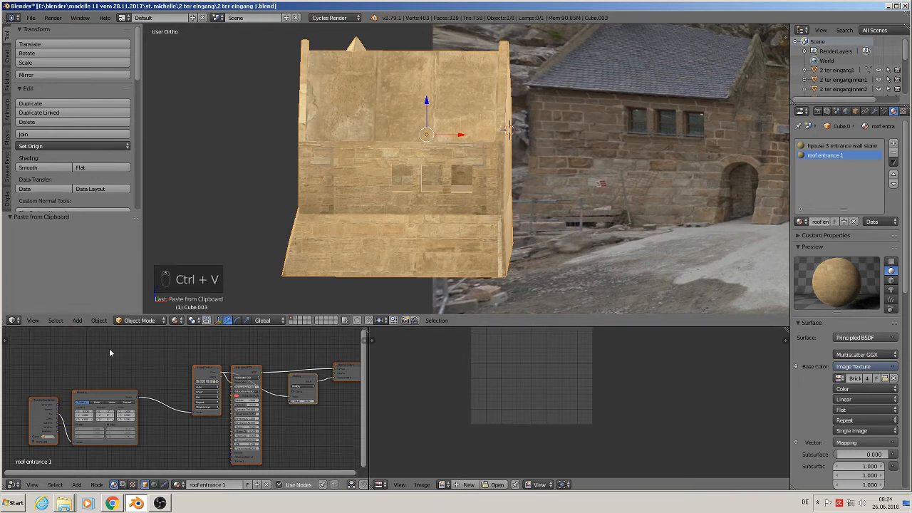
pyautogui.scroll(2, 150, 389)
pyautogui.scroll(5, 150, 390)
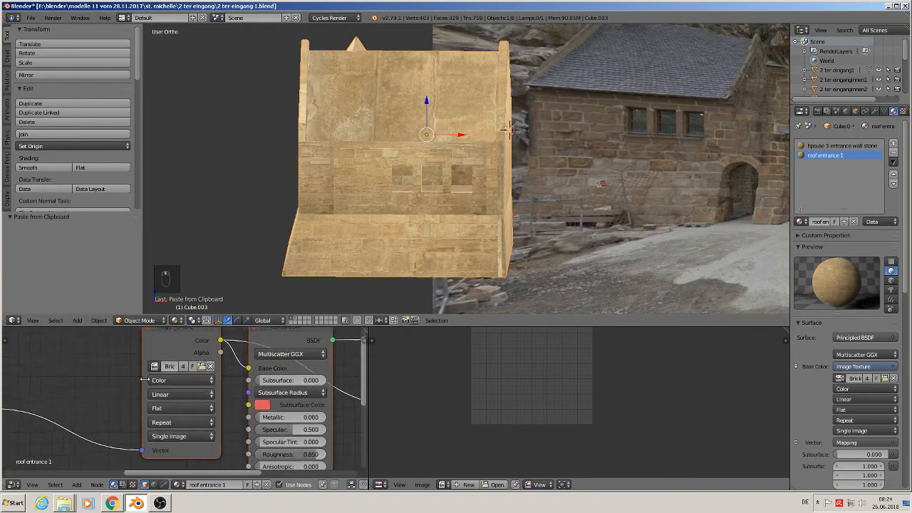
pyautogui.click(206, 366)
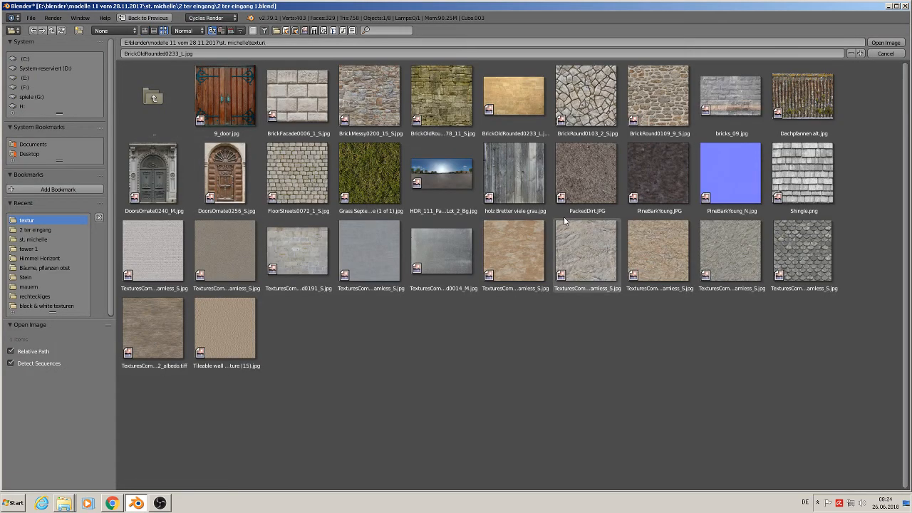
pyautogui.doubleClick(786, 255)
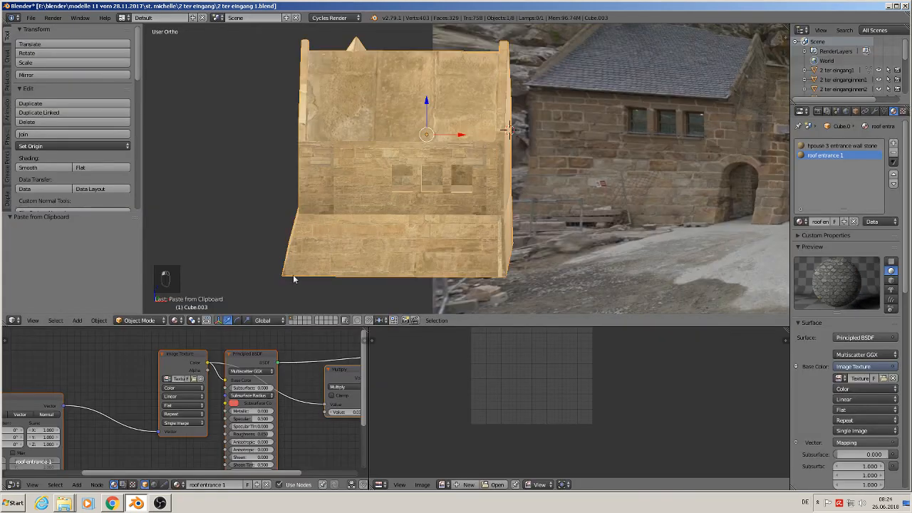
# Step: Select the three front roof faces in Edit Mode and assign the "roof entrance 1" material to them
pyautogui.press('Tab')
pyautogui.click(335, 87)
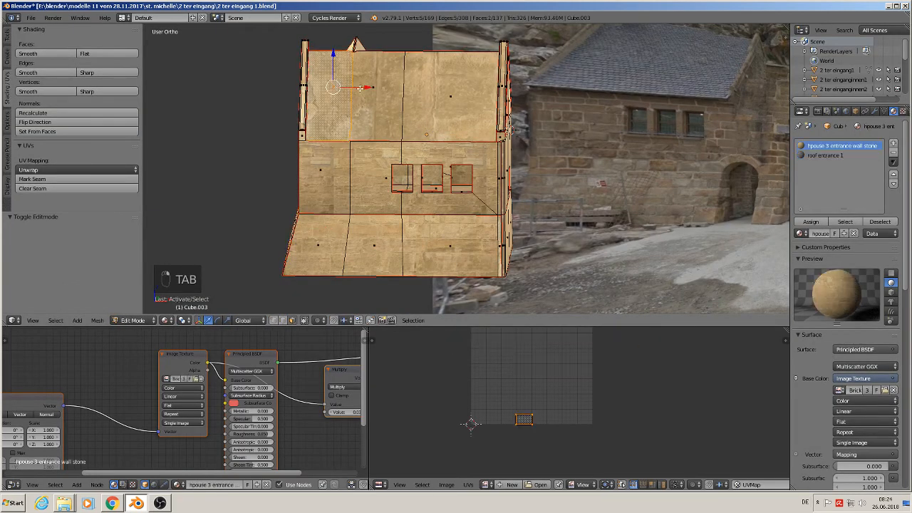
pyautogui.keyDown('shift'); pyautogui.click(385, 85); pyautogui.keyUp('shift')
pyautogui.keyDown('shift'); pyautogui.click(450, 136); pyautogui.keyUp('shift')
pyautogui.moveTo(450, 136)
pyautogui.mouseDown(button='middle')
pyautogui.moveTo(436, 137)
pyautogui.moveTo(447, 135)
pyautogui.mouseUp(button='middle')
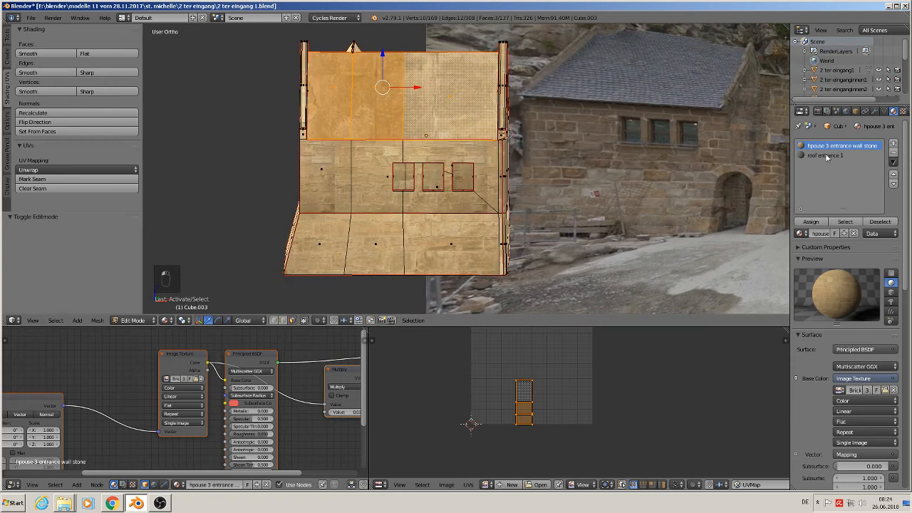
pyautogui.click(827, 156)
pyautogui.click(812, 222)
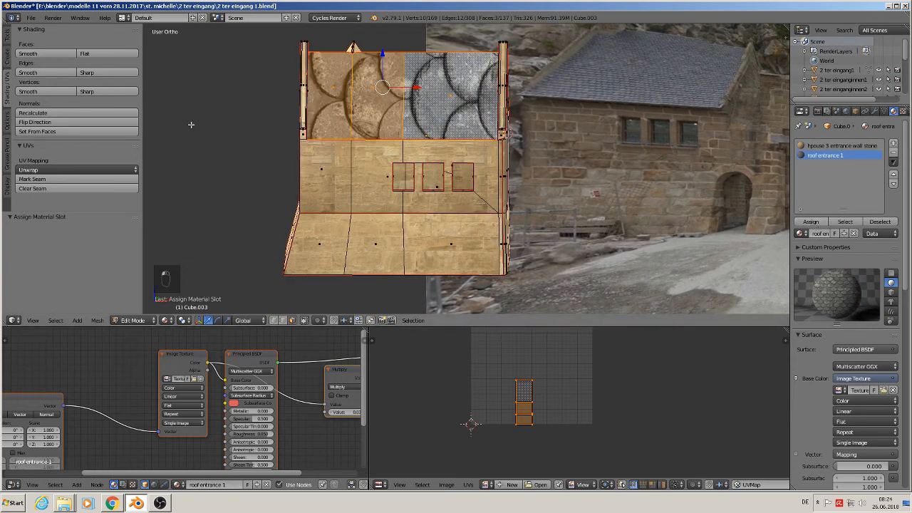
# Step: Rotate the front roof faces' UVs by 90° and 180°, enlarge them until the tiles are small, and leave Edit Mode
pyautogui.write('r')
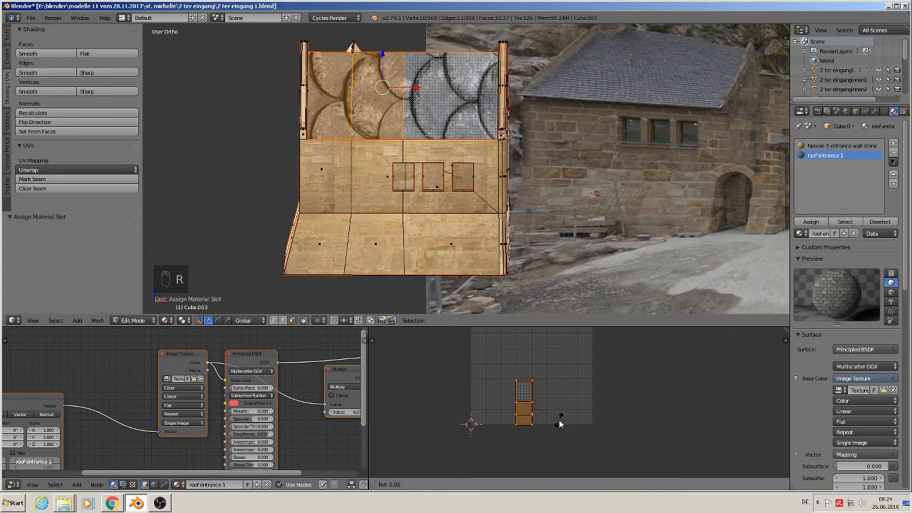
pyautogui.write('90')
pyautogui.press('Return')
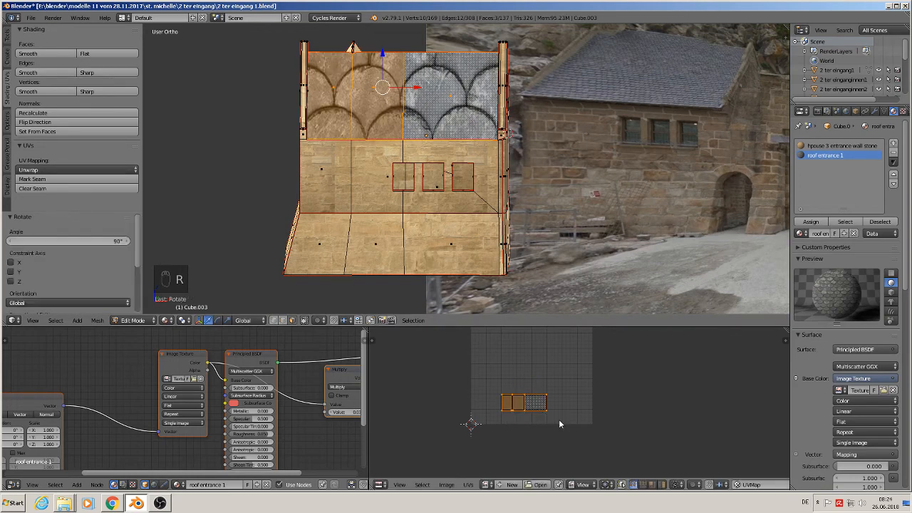
pyautogui.write('r180')
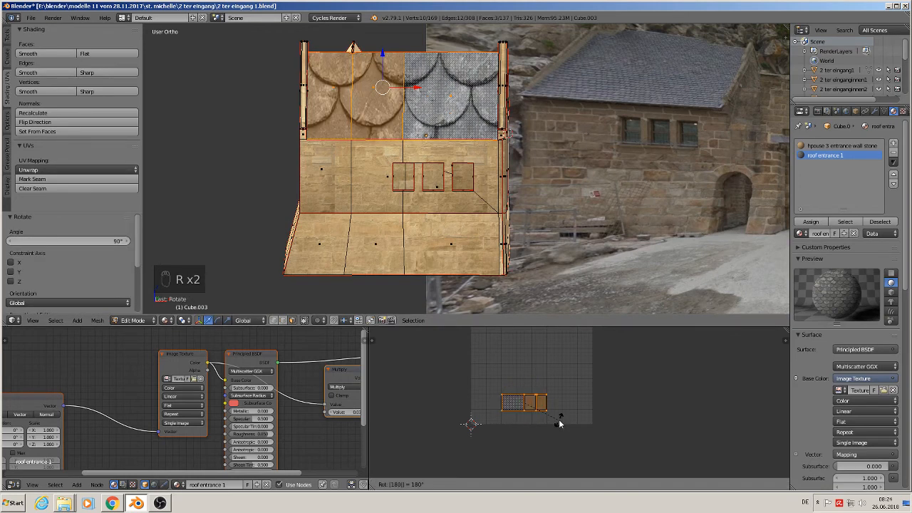
pyautogui.press('Return')
pyautogui.press('s')
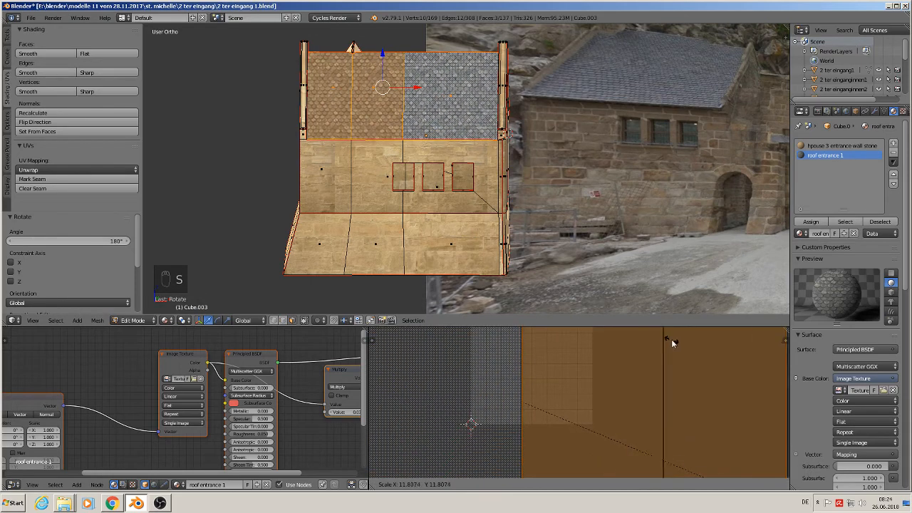
pyautogui.click(740, 372)
pyautogui.press('Tab')
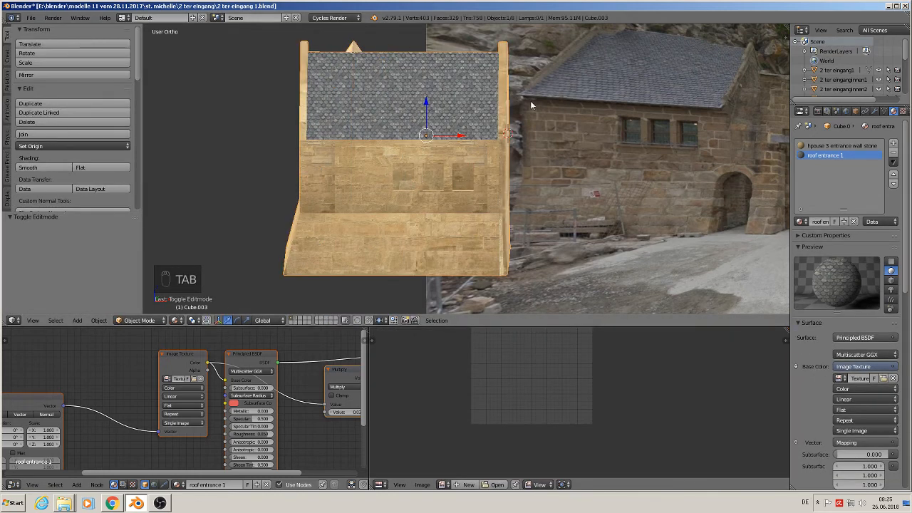
# Step: Select the rear main roof faces and both dormer roof slopes, and assign the "roof entrance 1" material to them
pyautogui.moveTo(530, 101); pyautogui.dragTo(325, 104, button='middle')
pyautogui.press('Tab')
pyautogui.rightClick(407, 91)
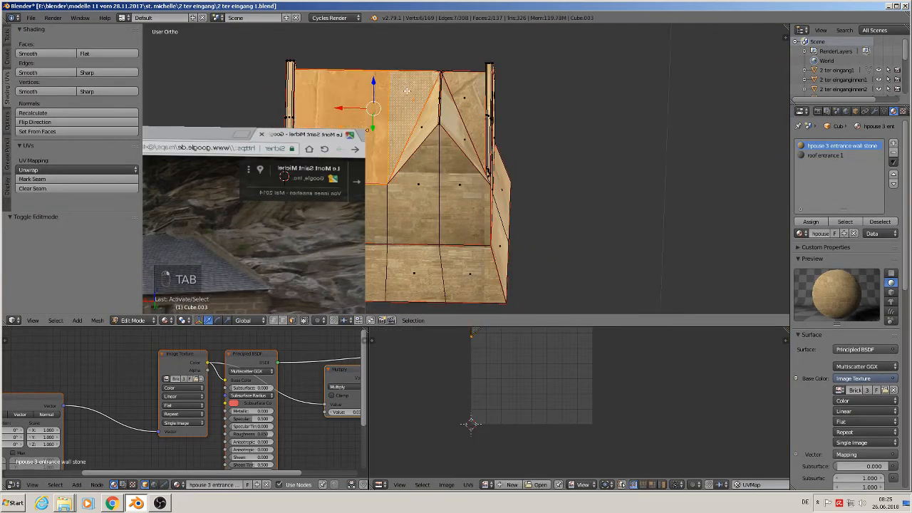
pyautogui.keyDown('shift'); pyautogui.rightClick(463, 95); pyautogui.keyUp('shift')
pyautogui.moveTo(423, 165); pyautogui.dragTo(412, 109, button='middle')
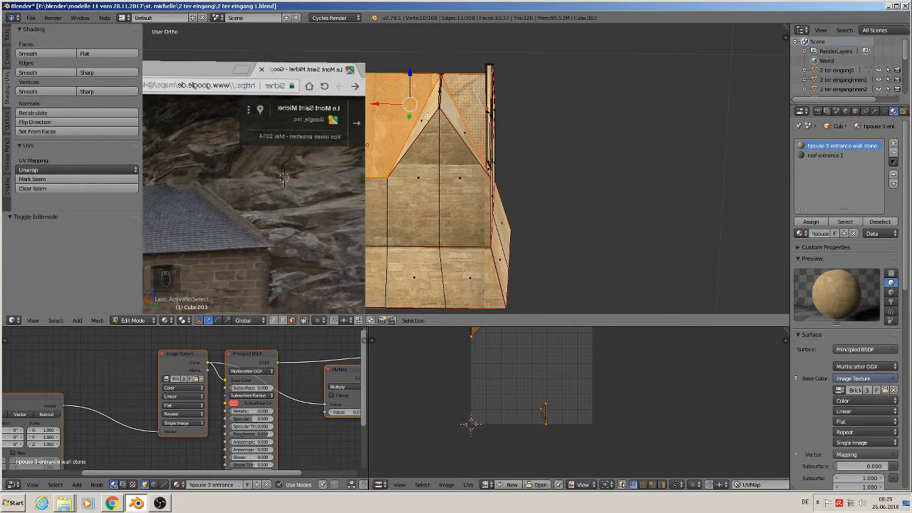
pyautogui.keyDown('shift'); pyautogui.rightClick(428, 115); pyautogui.keyUp('shift')
pyautogui.keyDown('shift'); pyautogui.rightClick(459, 121); pyautogui.keyUp('shift')
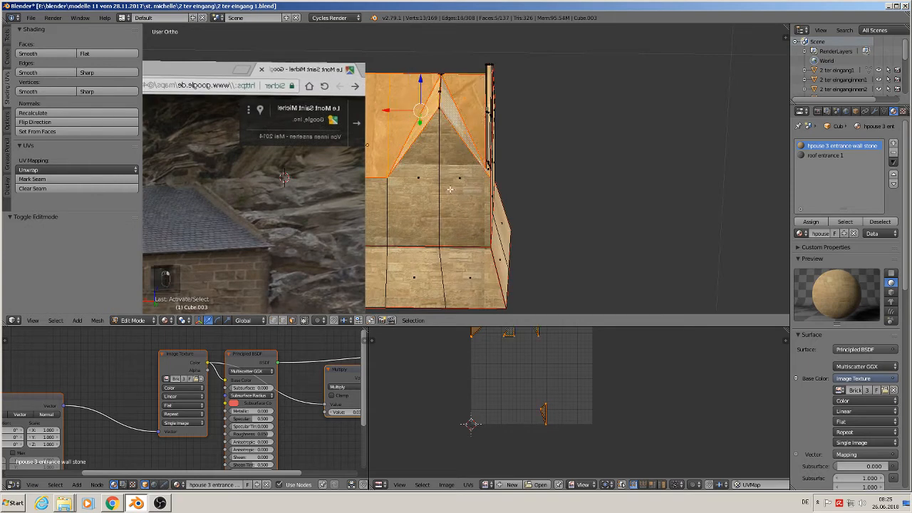
pyautogui.moveTo(450, 189); pyautogui.dragTo(451, 171, button='middle')
pyautogui.click(826, 155)
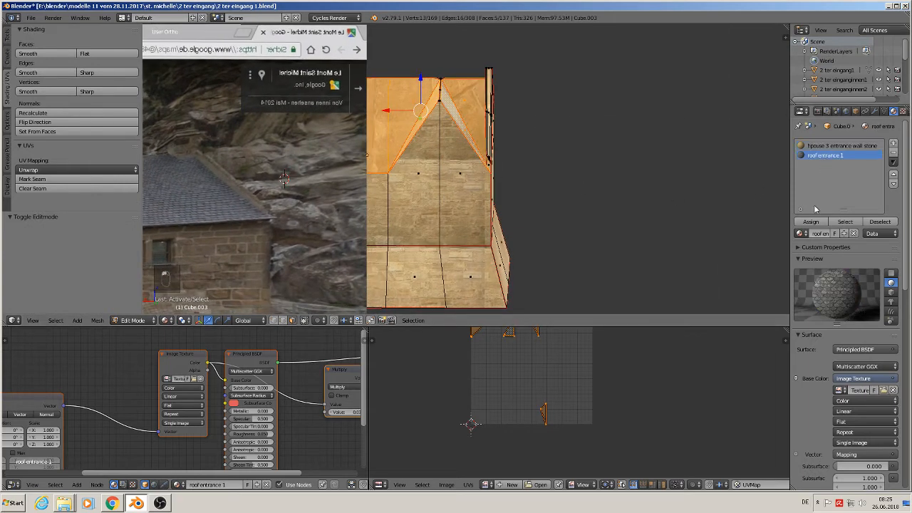
pyautogui.click(811, 222)
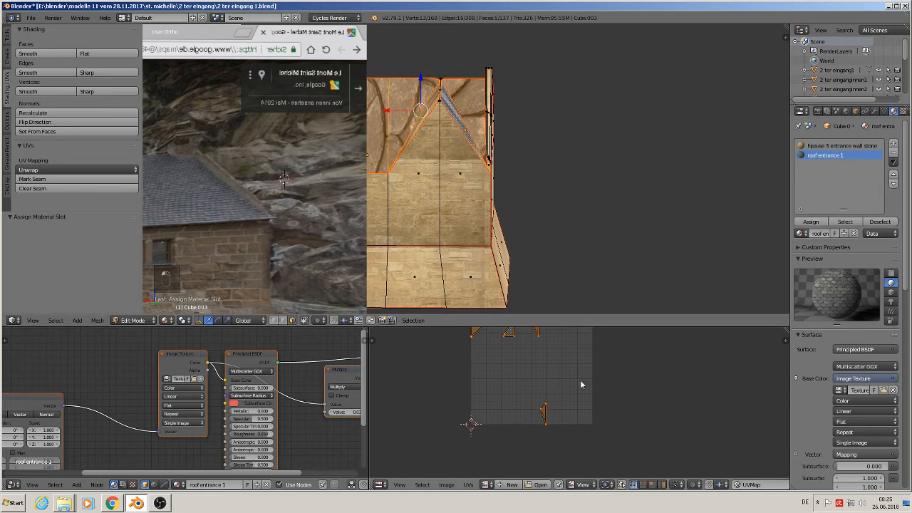
# Step: Rotate the UVs of the rear roof and dormer faces by -90° and 180°, and scale them by about 8.97
pyautogui.write('r')
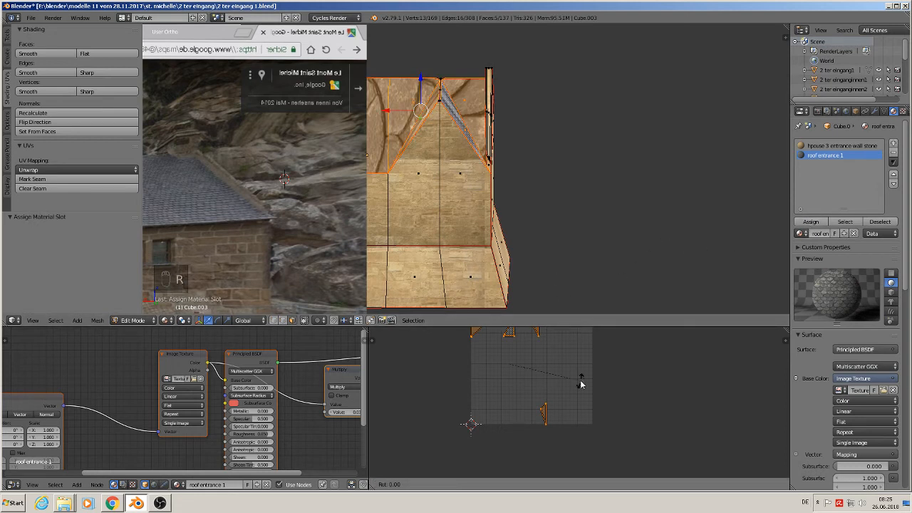
pyautogui.write('-90')
pyautogui.press('Return')
pyautogui.click(570, 374)
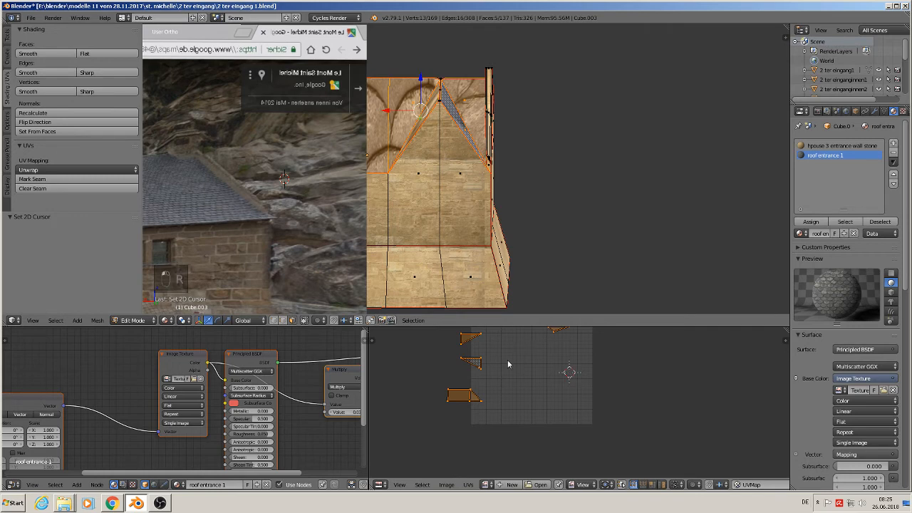
pyautogui.write('r180')
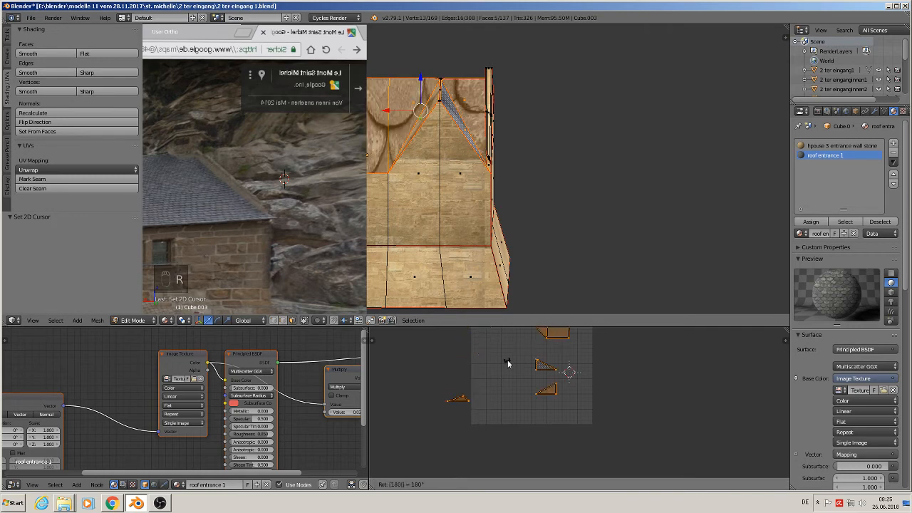
pyautogui.press('Return')
pyautogui.press('s')
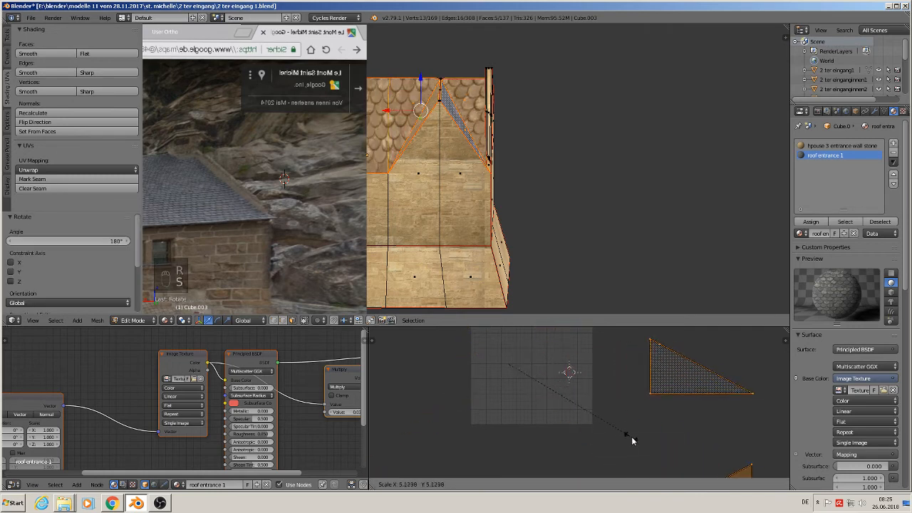
pyautogui.click(717, 348)
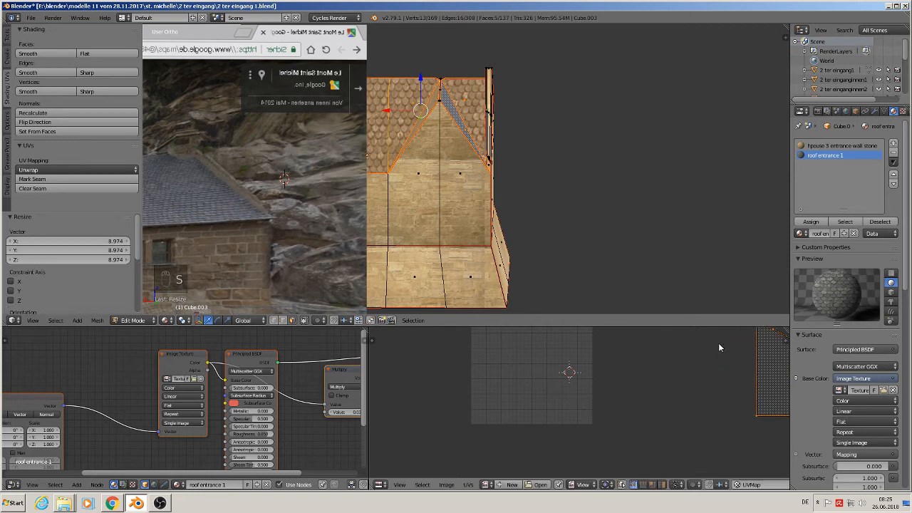
# Step: Rotate the UVs of the dormer roof slope facing the nearby gable end by 180°
pyautogui.moveTo(502, 101); pyautogui.dragTo(426, 133, button='middle')
pyautogui.rightClick(425, 133)
pyautogui.scroll(2, 415, 122)
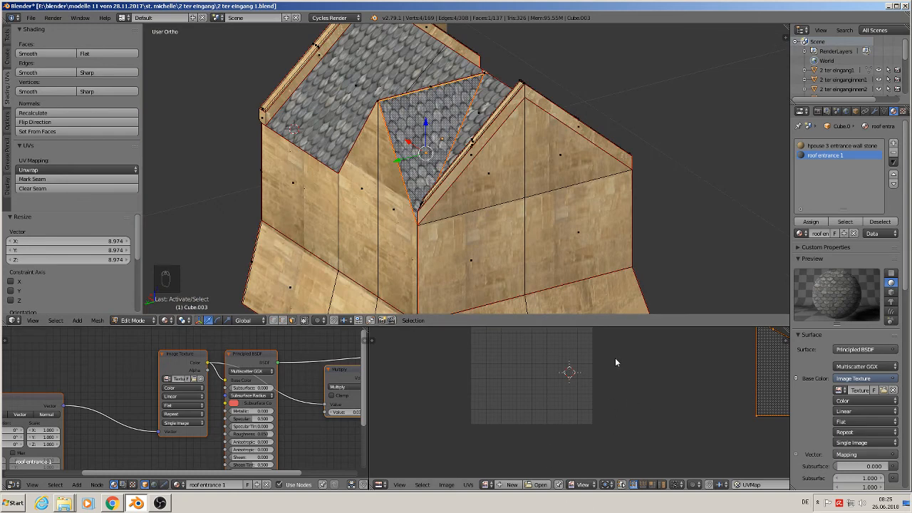
pyautogui.write('r180')
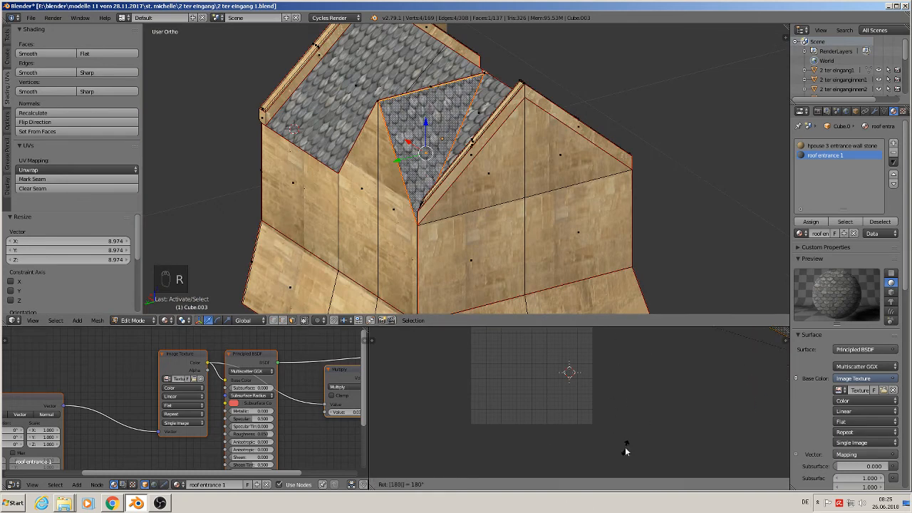
pyautogui.click(626, 451)
# Step: Rotate the UVs of the other dormer roof slope by 180°, deselect everything and leave Edit Mode
pyautogui.moveTo(360, 112); pyautogui.dragTo(414, 157, button='middle')
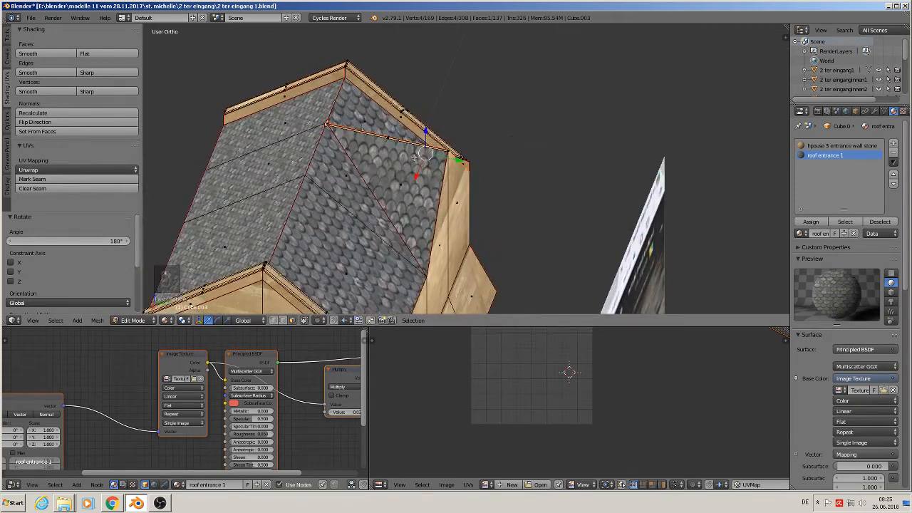
pyautogui.rightClick(430, 184)
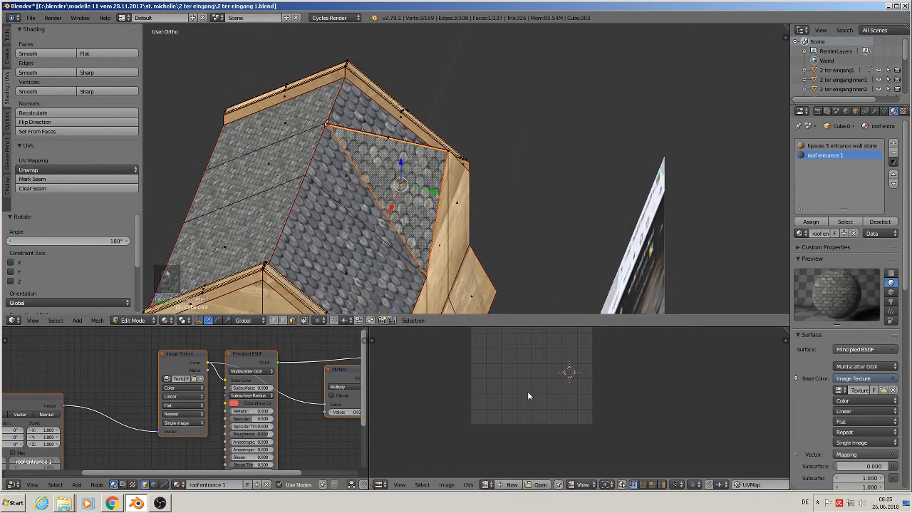
pyautogui.write('r180')
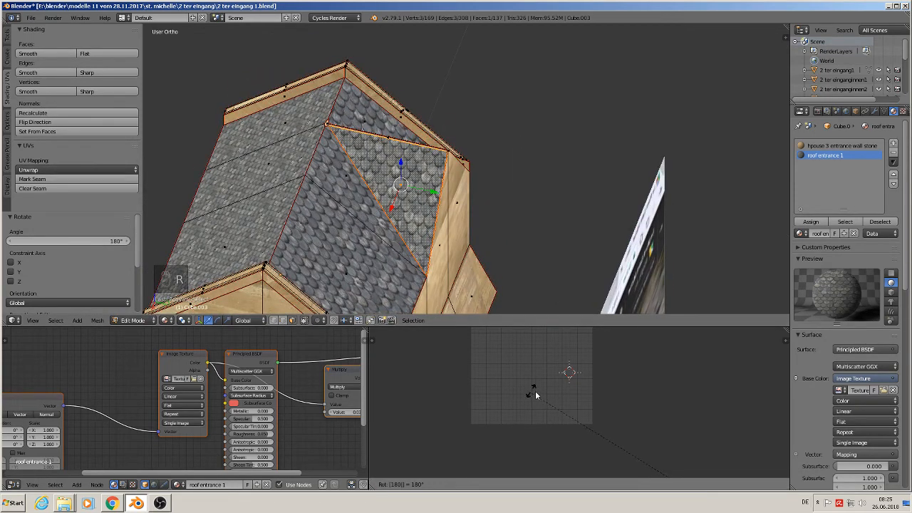
pyautogui.click(536, 396)
pyautogui.press('a')
pyautogui.scroll(-5, 395, 196)
pyautogui.moveTo(357, 171); pyautogui.dragTo(439, 145, button='middle')
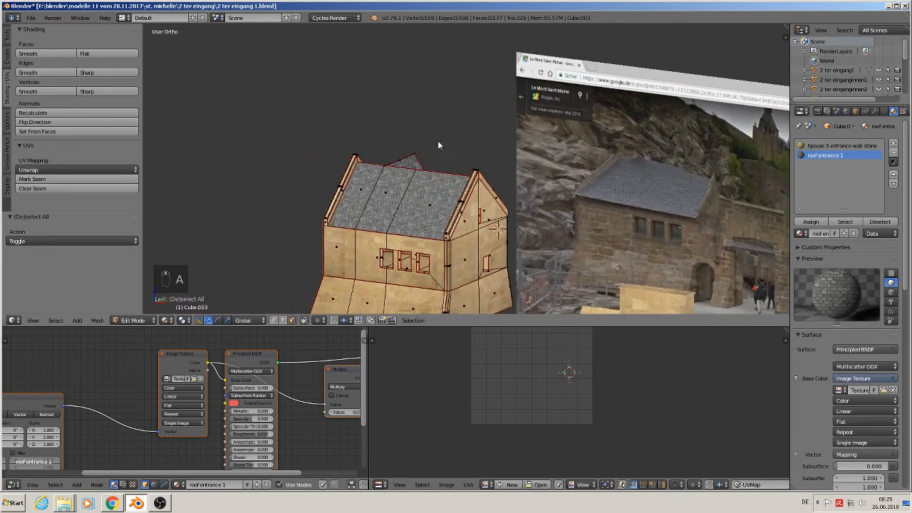
pyautogui.press('Tab')
# Step: Compare the building's front wall, roof and window openings with the reference photo
pyautogui.scroll(-3, 446, 191)
pyautogui.moveTo(442, 201); pyautogui.dragTo(463, 173, button='middle')
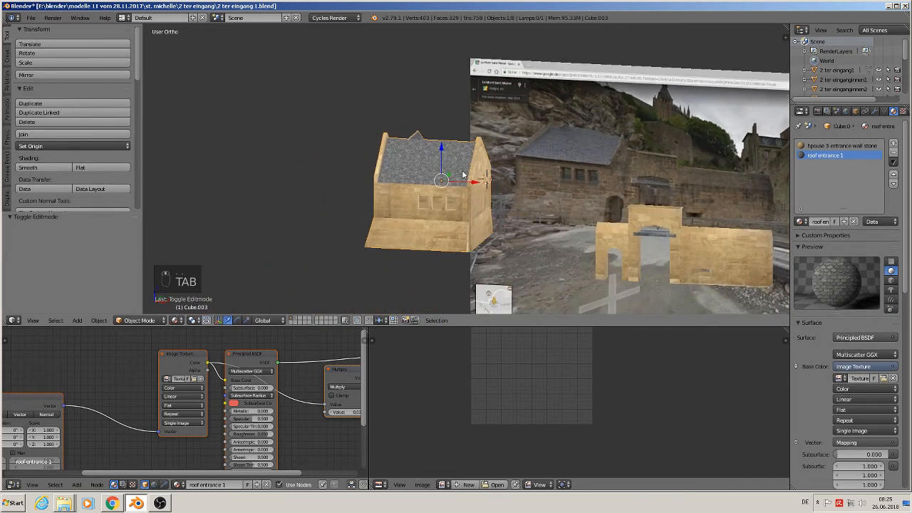
pyautogui.scroll(3, 449, 200)
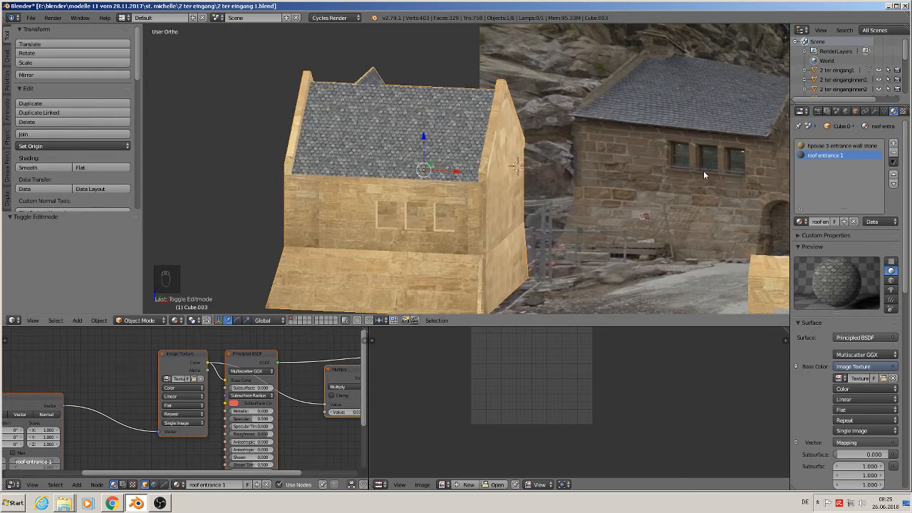
pyautogui.scroll(5, 702, 177)
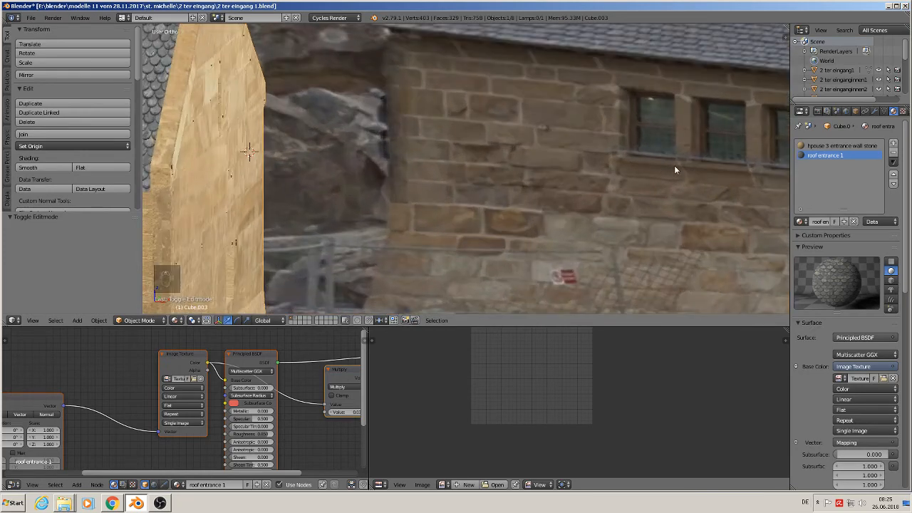
pyautogui.scroll(-4, 606, 199)
pyautogui.scroll(3, 419, 234)
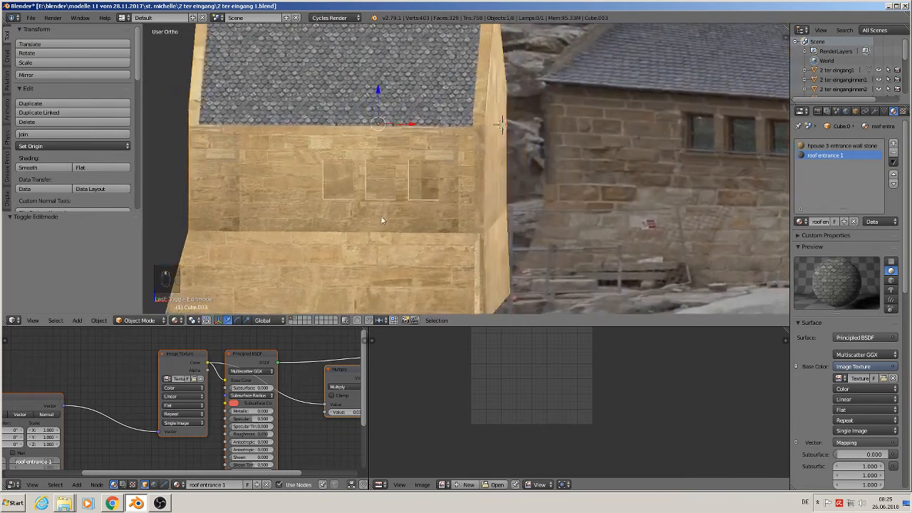
pyautogui.scroll(2, 364, 218)
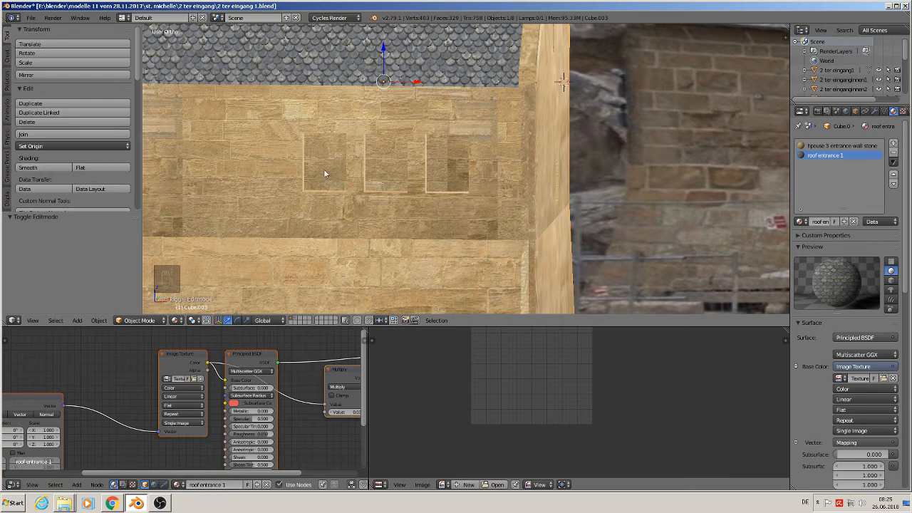
pyautogui.scroll(1, 327, 172)
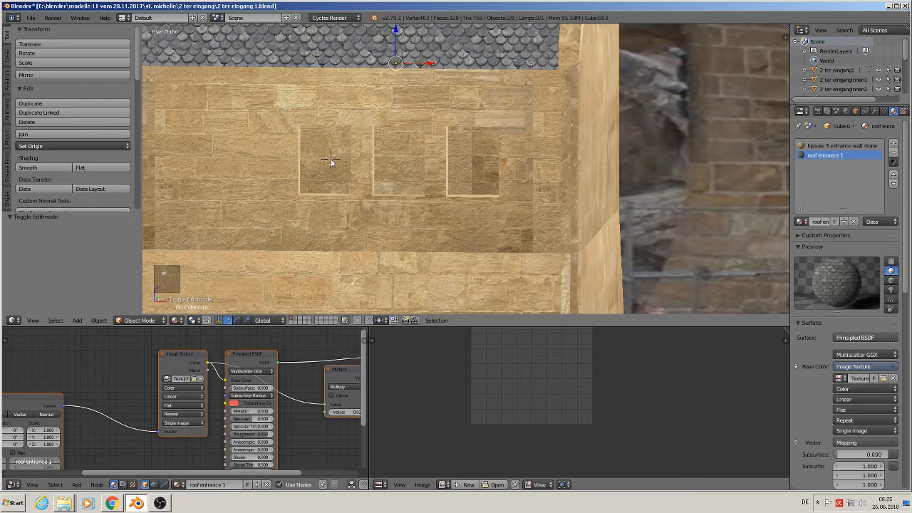
# Step: Place the 3D cursor in the middle of the leftmost window opening on the front wall
pyautogui.press('KP_1')
pyautogui.scroll(-2, 386, 139)
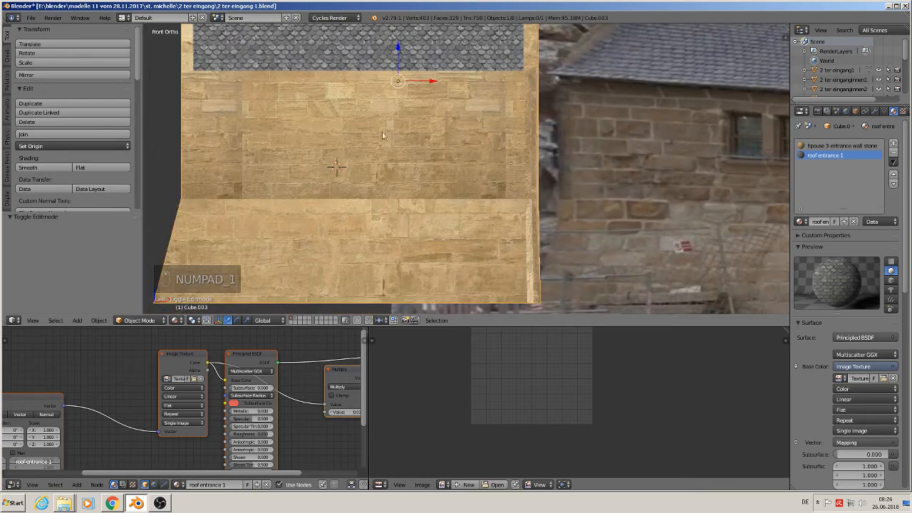
pyautogui.scroll(3, 360, 143)
pyautogui.click(355, 142)
pyautogui.moveTo(416, 159)
pyautogui.mouseDown(button='middle')
pyautogui.moveTo(401, 181)
pyautogui.moveTo(412, 167)
pyautogui.mouseUp(button='middle')
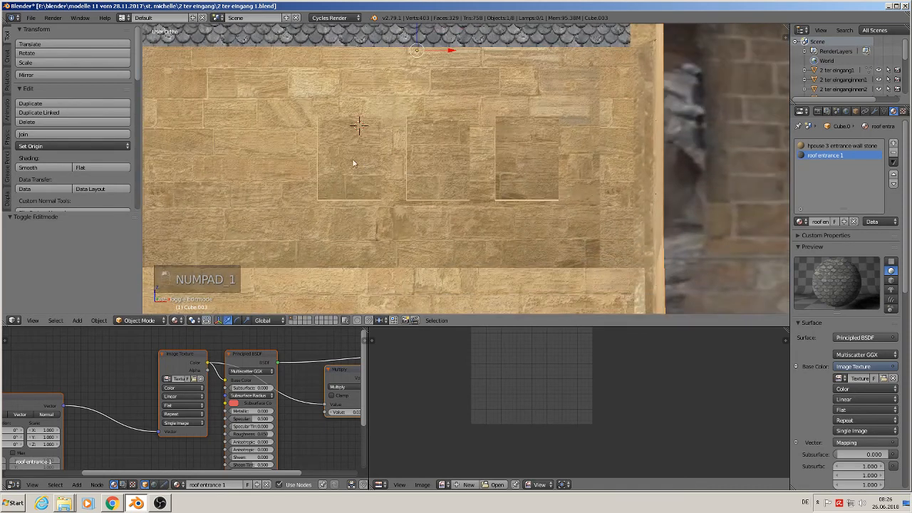
pyautogui.click(348, 158)
# Step: Add a cube at the 3D cursor and scale it down to about 0.019 to match the window opening
pyautogui.click(77, 320)
pyautogui.moveTo(92, 309)
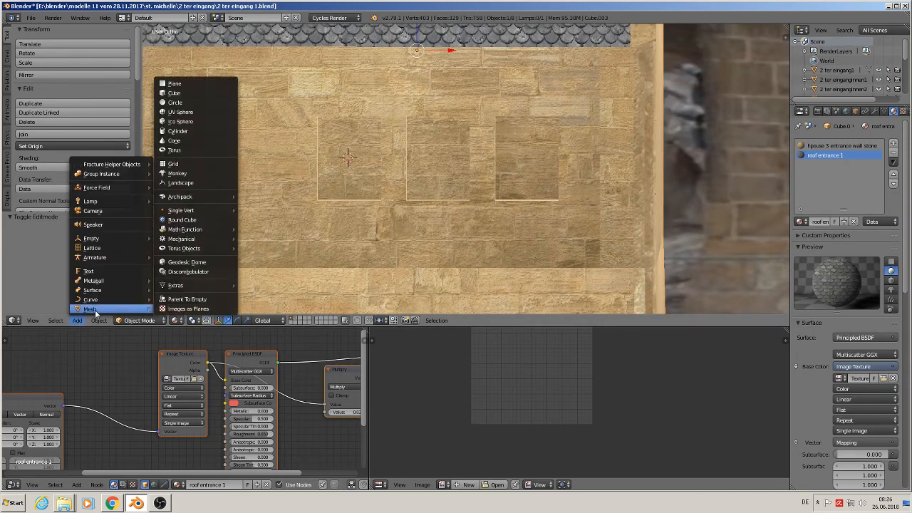
pyautogui.click(205, 94)
pyautogui.press('s')
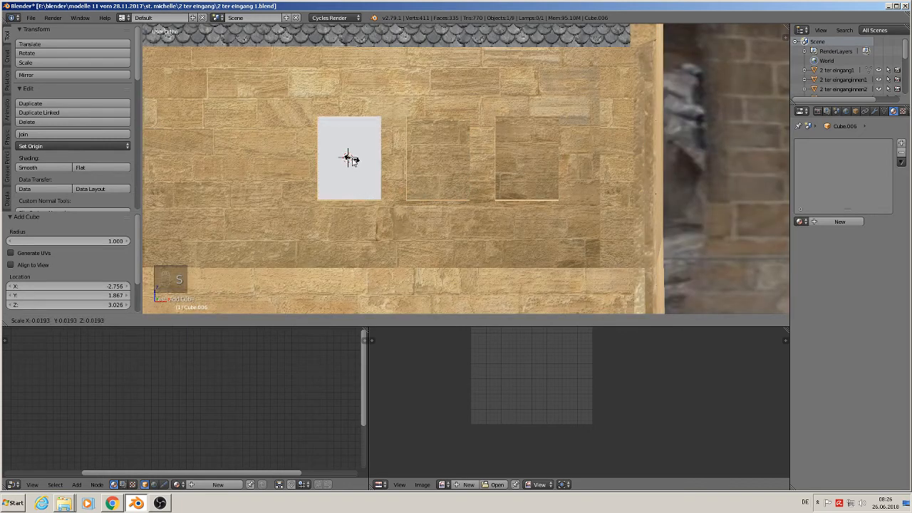
pyautogui.click(352, 158)
# Step: Move the cube -0.202 along Y to the front wall's window opening and 0.003 along X
pyautogui.moveTo(350, 161); pyautogui.dragTo(261, 245, button='middle')
pyautogui.scroll(-6, 319, 202)
pyautogui.moveTo(351, 187); pyautogui.dragTo(214, 219)
pyautogui.keyDown('shift'); pyautogui.moveTo(203, 224); pyautogui.dragTo(390, 153, button='middle'); pyautogui.keyUp('shift')
pyautogui.scroll(7, 375, 155)
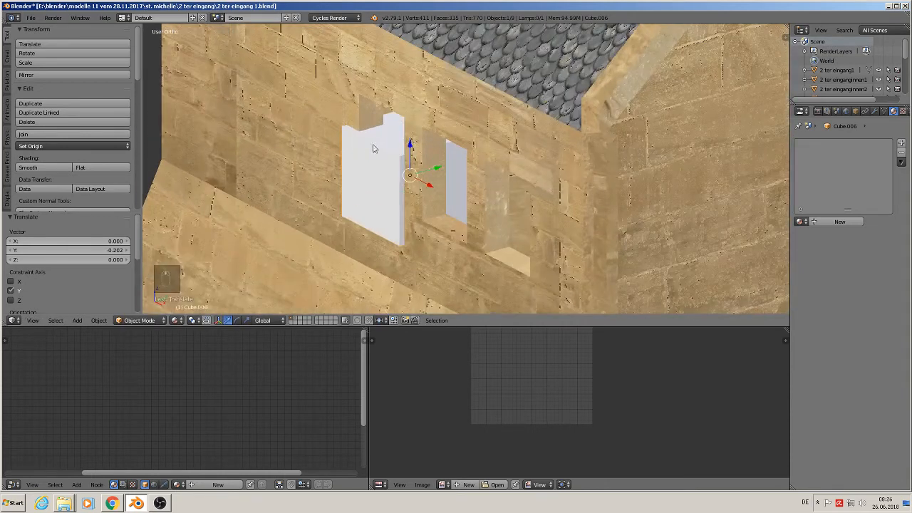
pyautogui.moveTo(418, 200); pyautogui.dragTo(464, 184, button='middle')
pyautogui.moveTo(435, 176); pyautogui.dragTo(442, 180)
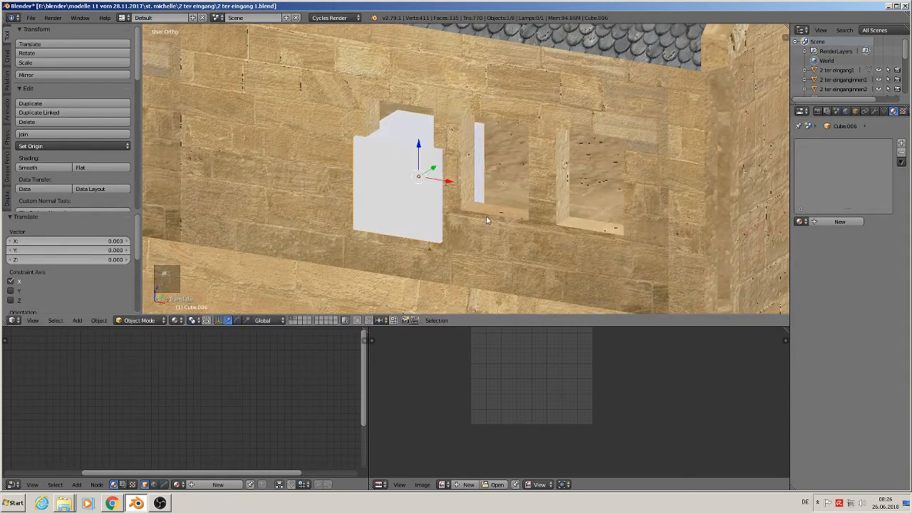
# Step: Fit the cube to the window opening by scaling it 0.744 on X, raising it 0.013 and scaling it 1.135 on Z
pyautogui.press('s')
pyautogui.click(461, 211)
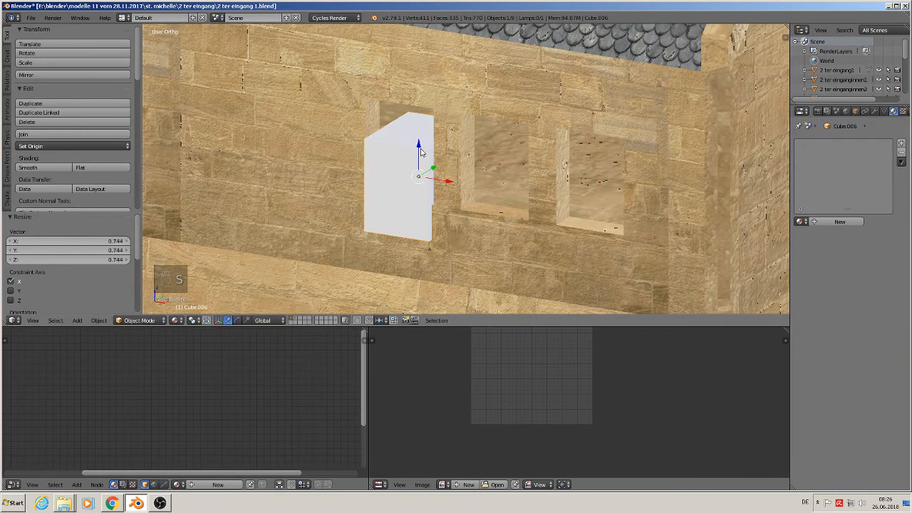
pyautogui.moveTo(420, 151); pyautogui.dragTo(424, 116)
pyautogui.moveTo(424, 116); pyautogui.dragTo(451, 137, button='middle')
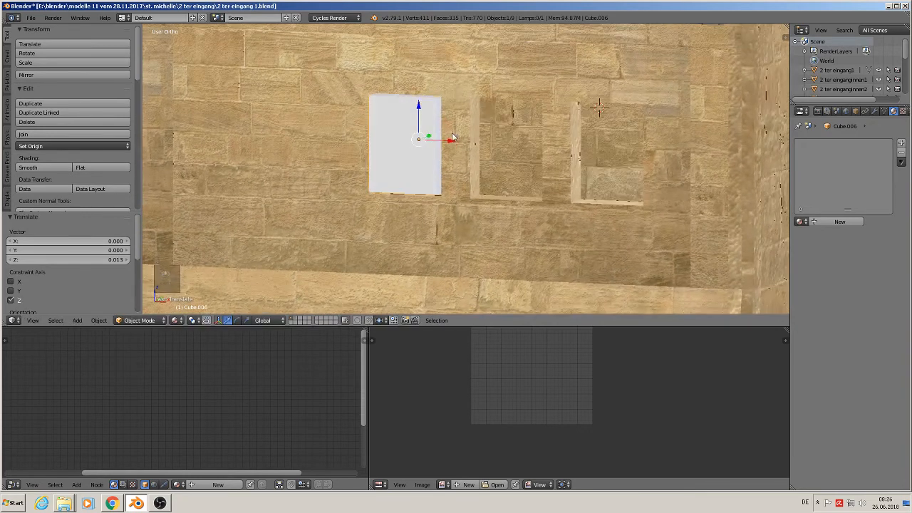
pyautogui.press('s')
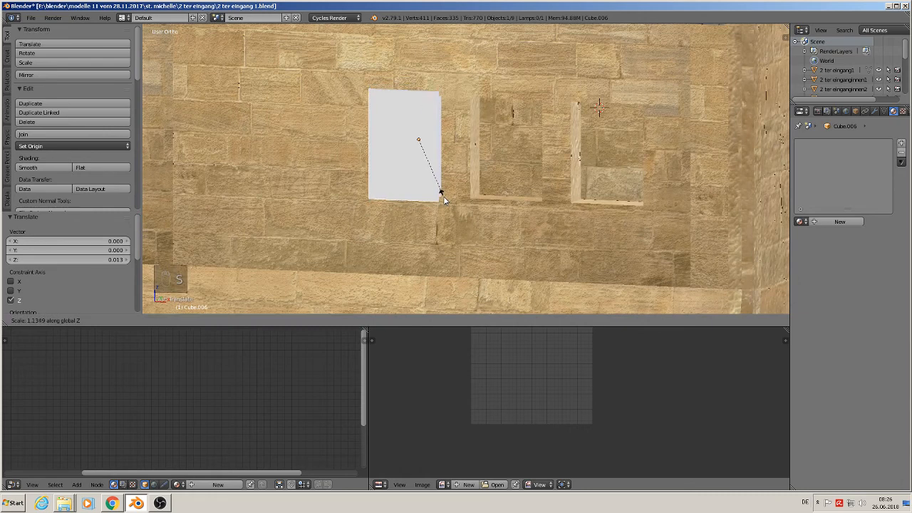
pyautogui.click(443, 196)
# Step: Thin the cube into a pane by scaling it 0.206 on Y, and move it -0.008 along Y within the opening
pyautogui.moveTo(443, 198); pyautogui.dragTo(473, 192, button='middle')
pyautogui.press('s')
pyautogui.press('y')
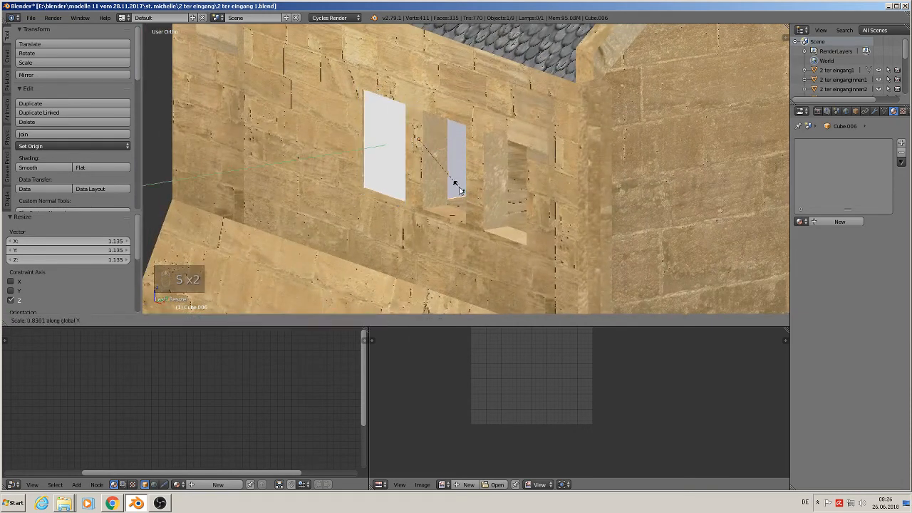
pyautogui.click(430, 151)
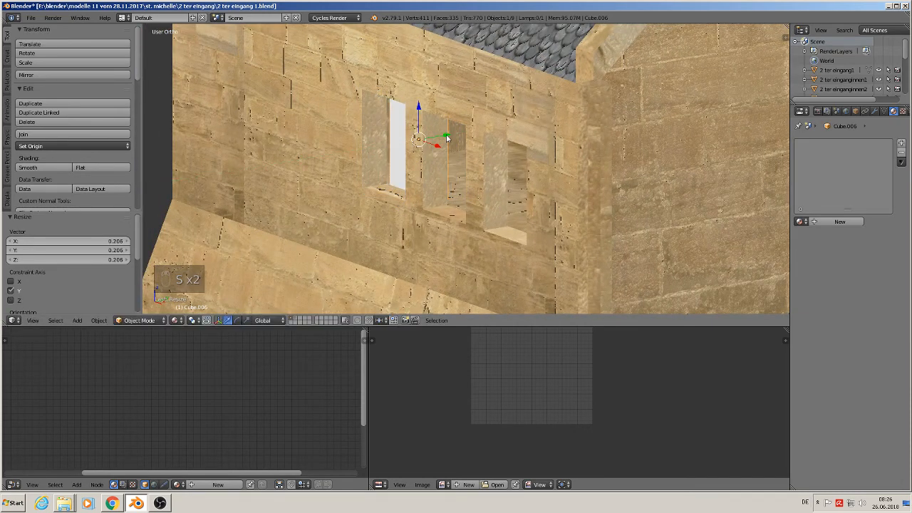
pyautogui.press('g')
pyautogui.press('y')
pyautogui.click(427, 140)
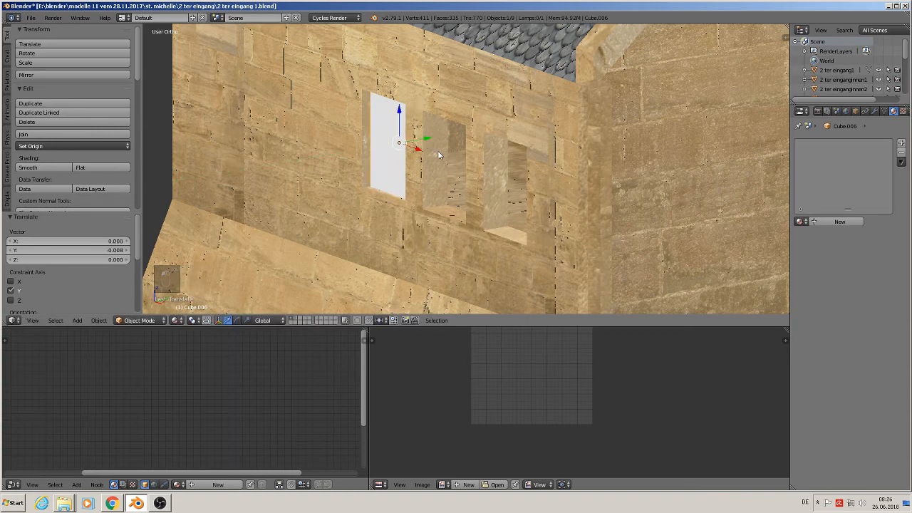
# Step: Create a new material named "glas" for the window pane and set its surface shader to Glass BSDF
pyautogui.moveTo(427, 139); pyautogui.dragTo(486, 193, button='middle')
pyautogui.moveTo(494, 182); pyautogui.dragTo(500, 170, button='middle')
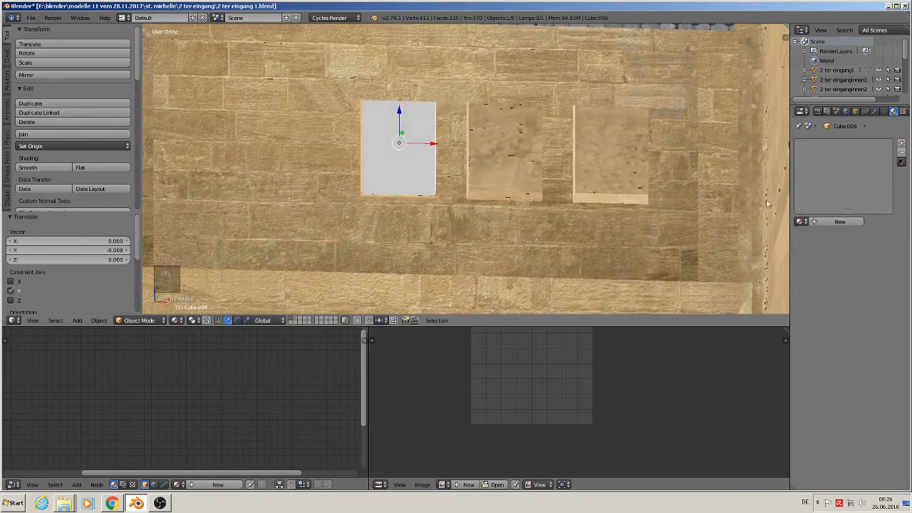
pyautogui.click(844, 223)
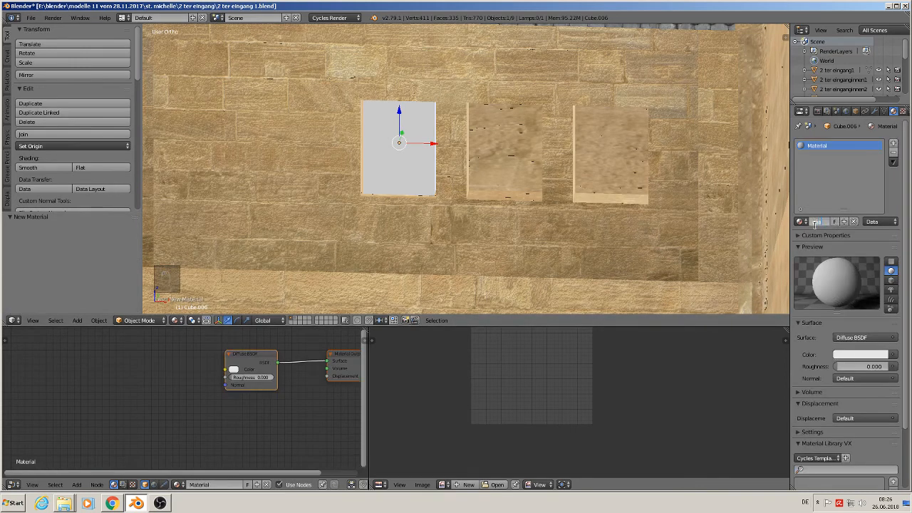
pyautogui.write('glas')
pyautogui.press('Return')
pyautogui.click(852, 338)
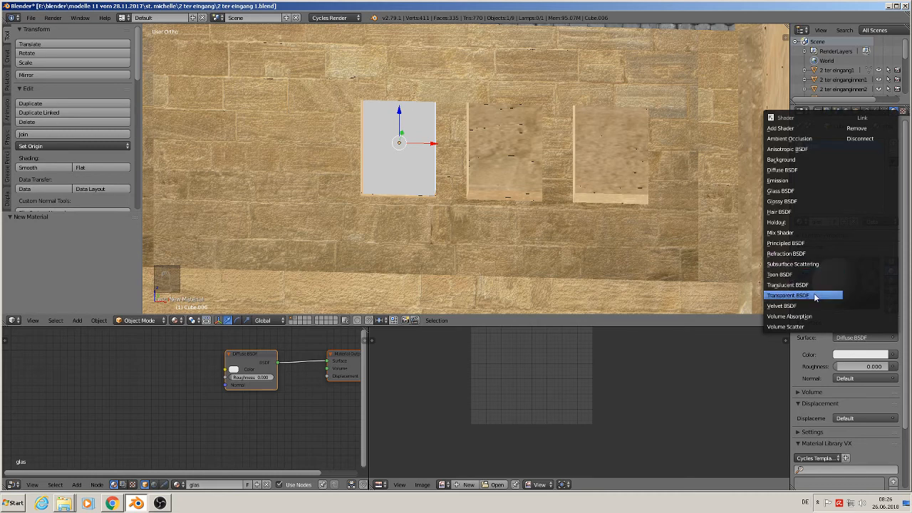
pyautogui.click(781, 191)
# Step: Space the Glass BSDF and Material Output nodes apart and insert a Mix Shader node into the link between them
pyautogui.scroll(-1, 226, 418)
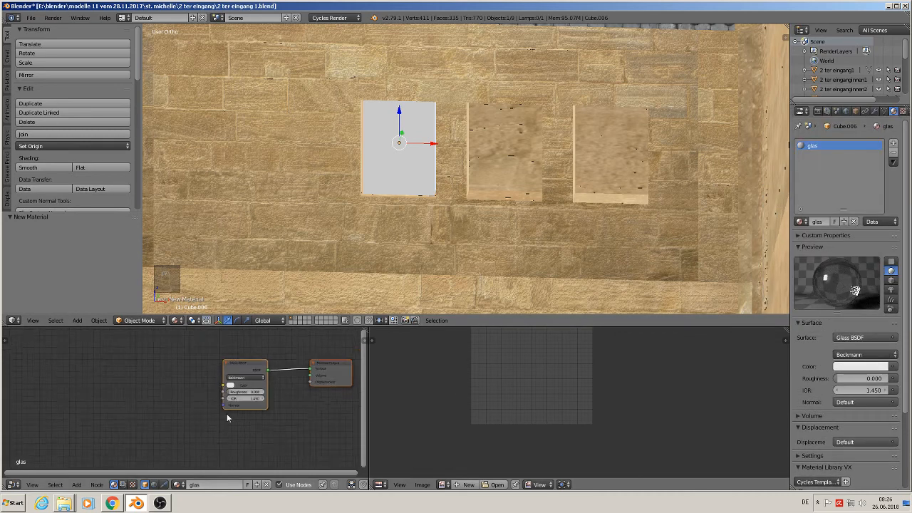
pyautogui.moveTo(242, 385); pyautogui.dragTo(43, 389)
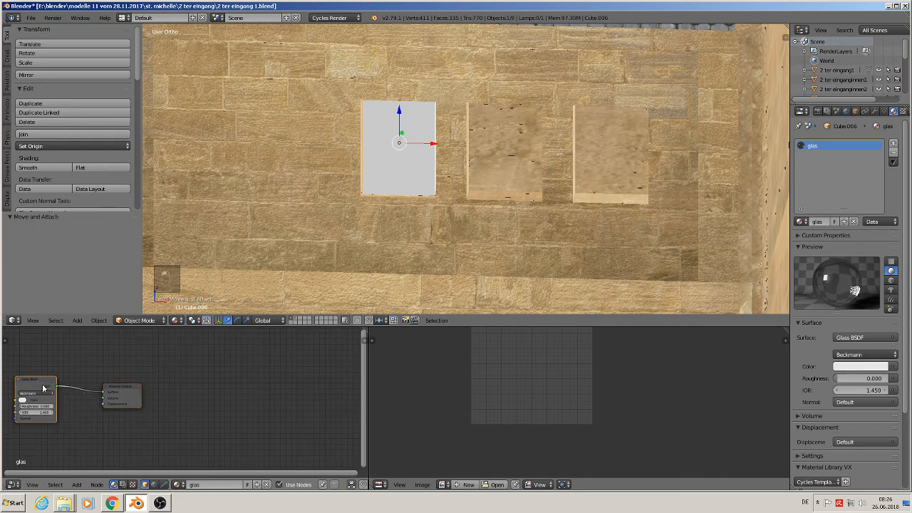
pyautogui.moveTo(128, 396); pyautogui.dragTo(282, 390)
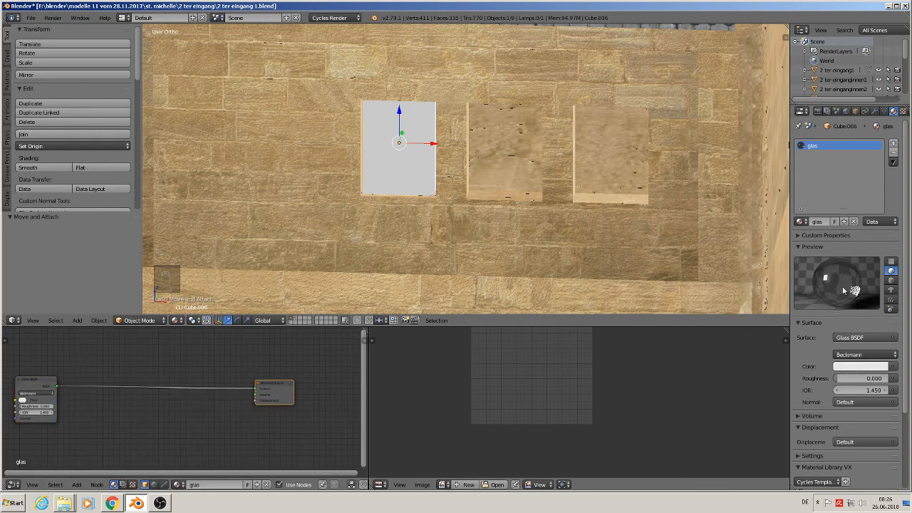
pyautogui.moveTo(100, 467); pyautogui.dragTo(104, 452, button='middle')
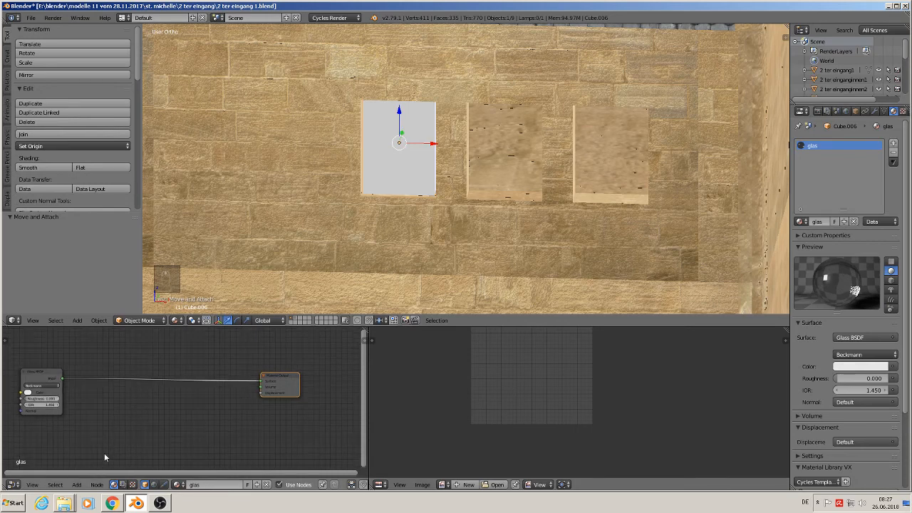
pyautogui.scroll(-2, 57, 486)
pyautogui.click(58, 485)
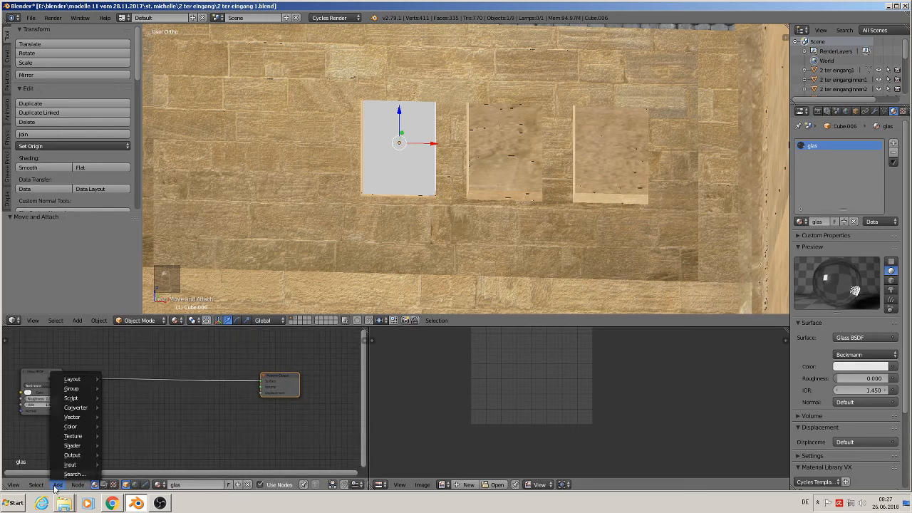
pyautogui.moveTo(79, 447)
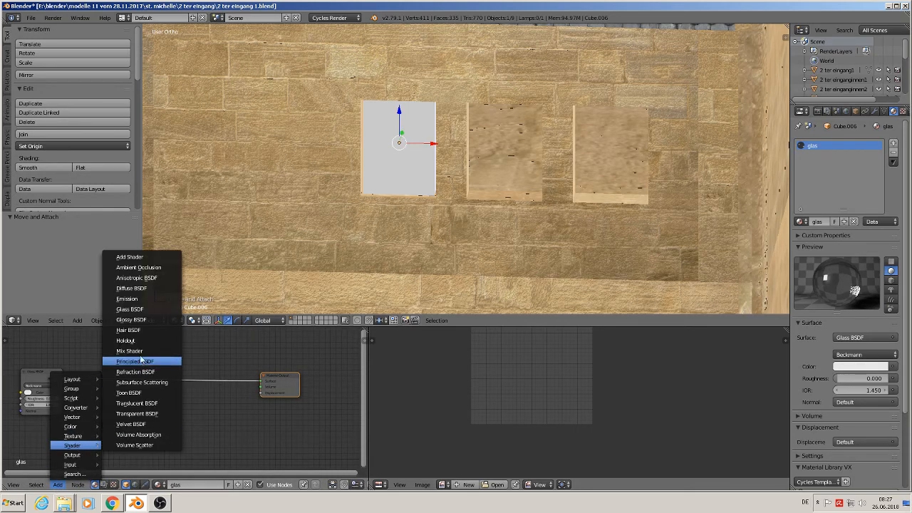
pyautogui.click(130, 351)
pyautogui.click(156, 372)
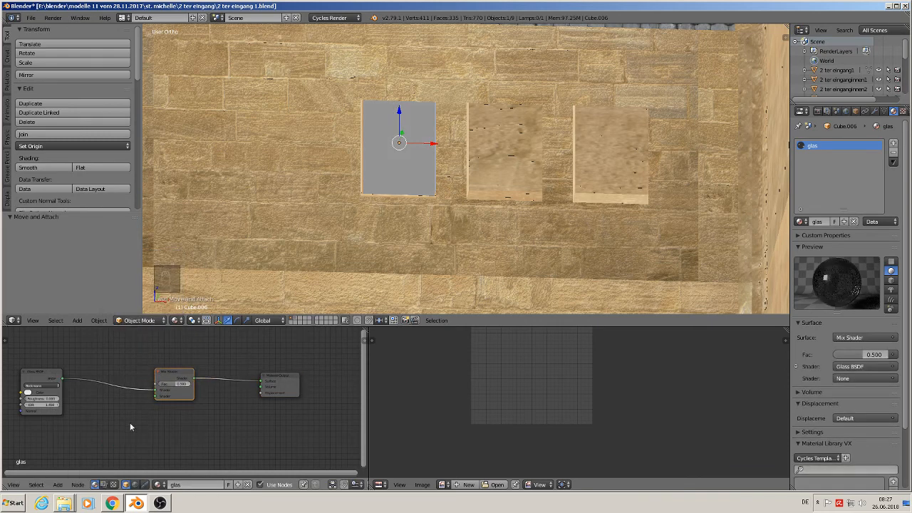
# Step: Add a Light Path node to the glas material and place it above the Glass BSDF node
pyautogui.click(71, 485)
pyautogui.moveTo(56, 486)
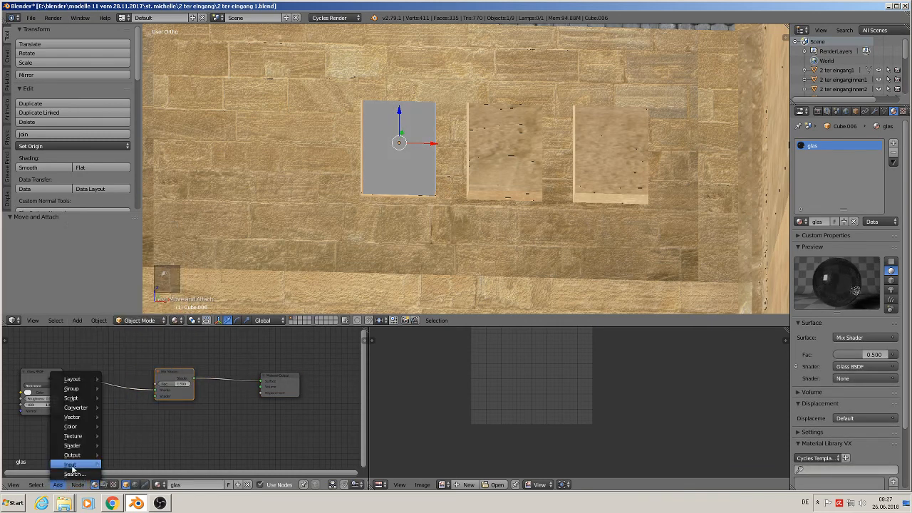
pyautogui.moveTo(70, 465)
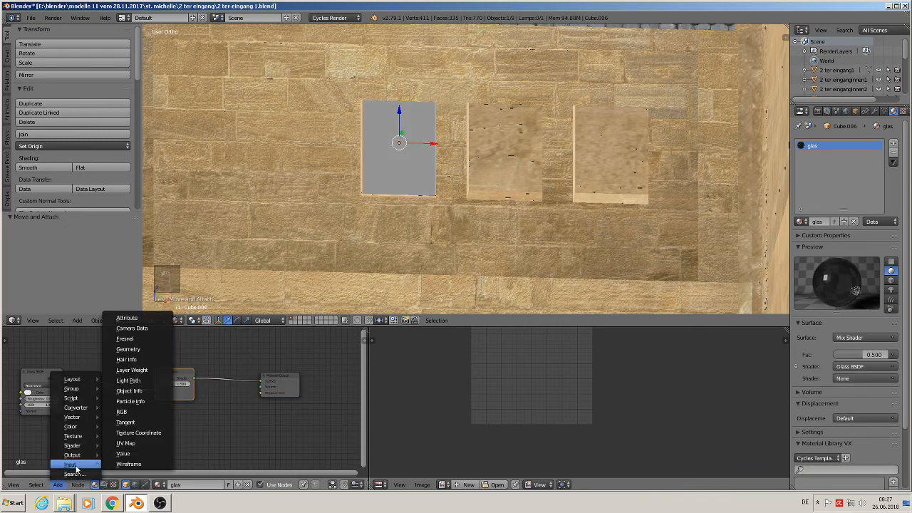
pyautogui.click(153, 383)
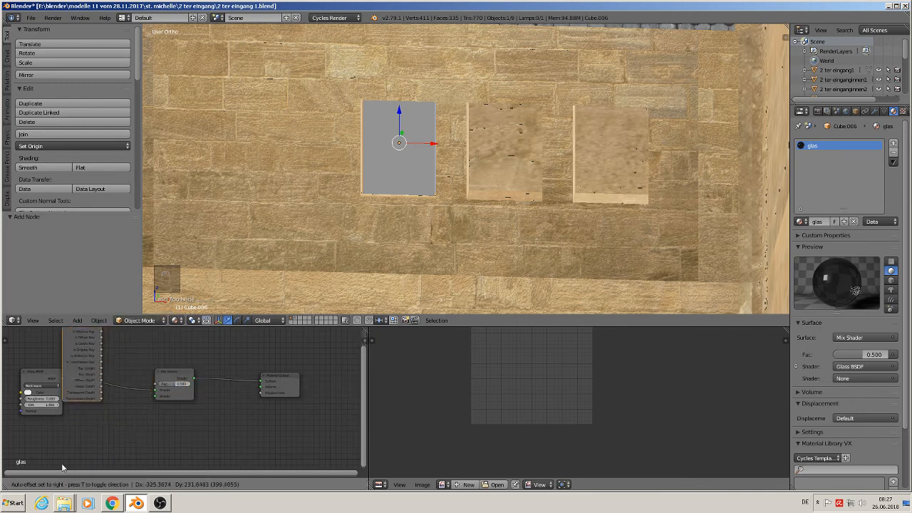
pyautogui.click(39, 424)
pyautogui.moveTo(157, 390); pyautogui.dragTo(172, 449, button='middle')
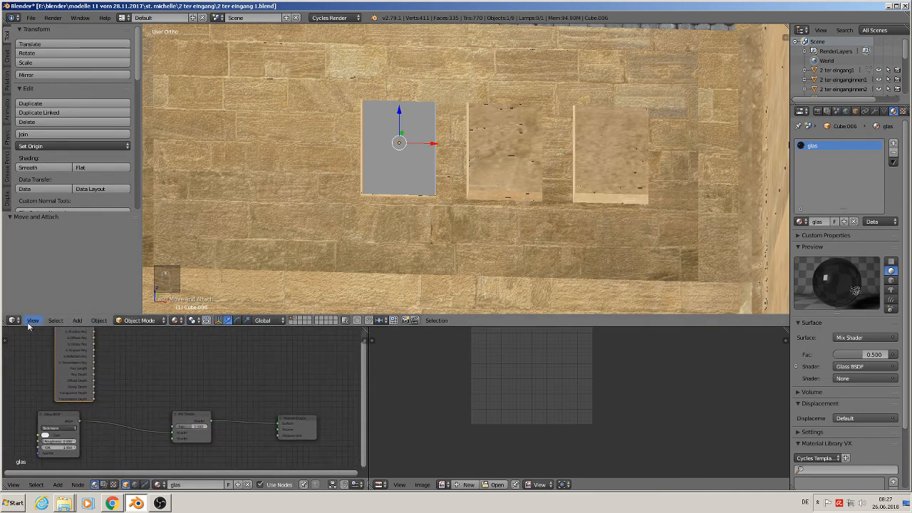
# Step: Link the Light Path node's Is Shadow Ray output to the Mix Shader's Fac input
pyautogui.moveTo(198, 405); pyautogui.dragTo(225, 434, button='middle')
pyautogui.scroll(1, 237, 411)
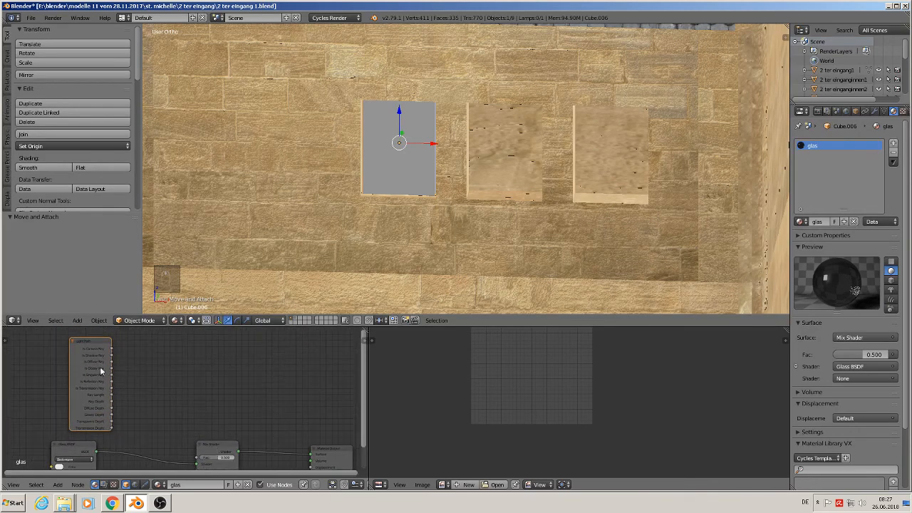
pyautogui.scroll(2, 96, 366)
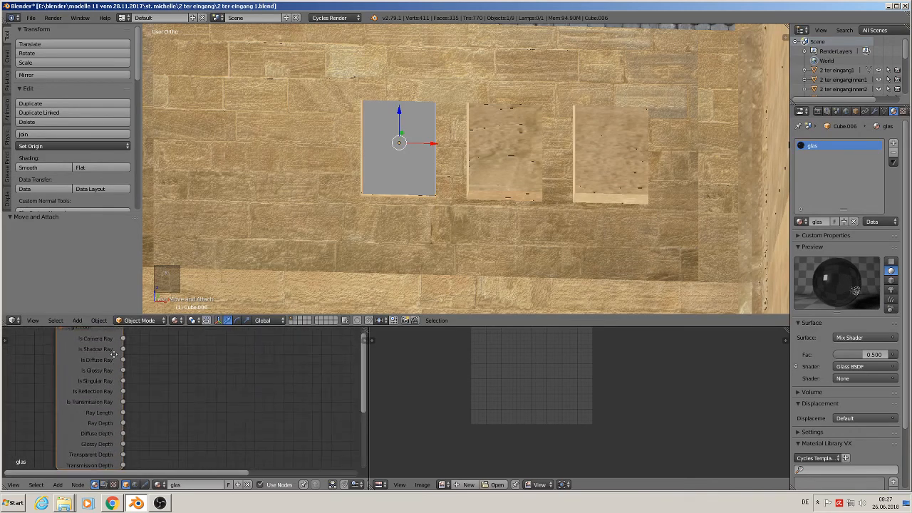
pyautogui.moveTo(96, 349); pyautogui.dragTo(86, 370, button='middle')
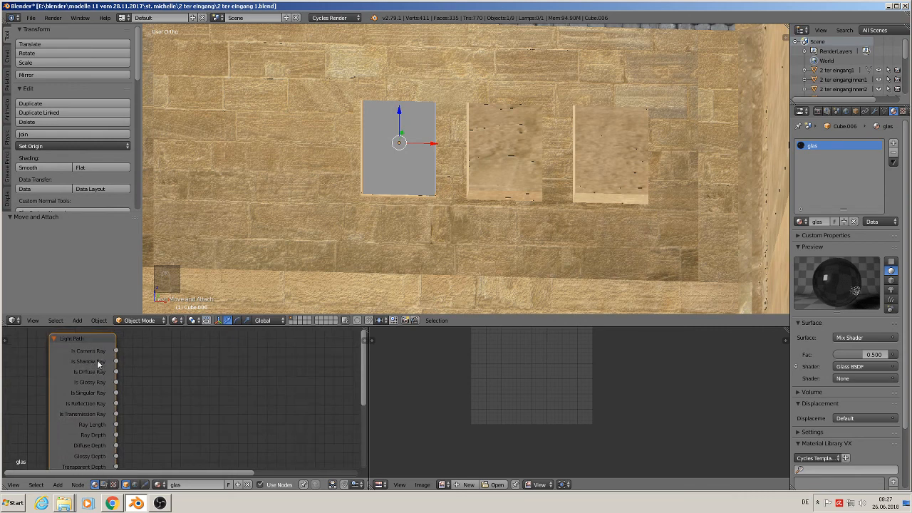
pyautogui.scroll(-3, 278, 449)
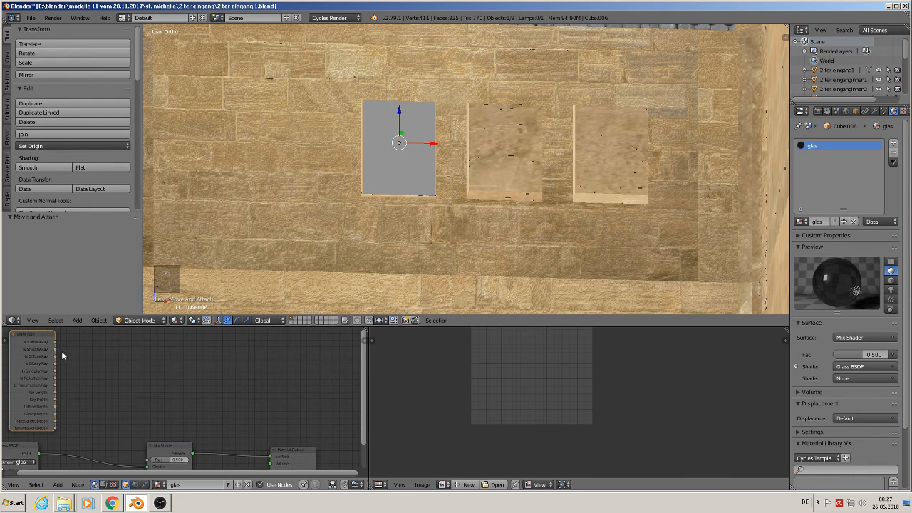
pyautogui.scroll(-2, 73, 378)
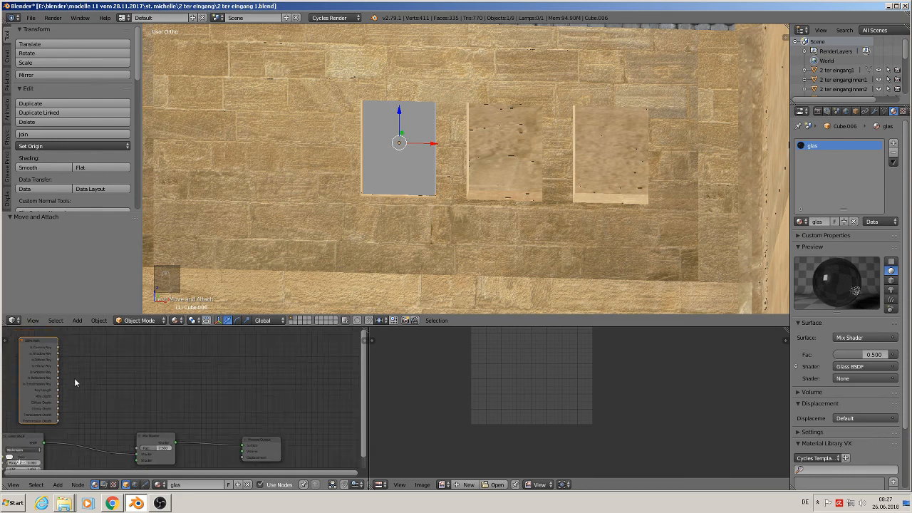
pyautogui.moveTo(57, 352); pyautogui.dragTo(139, 449)
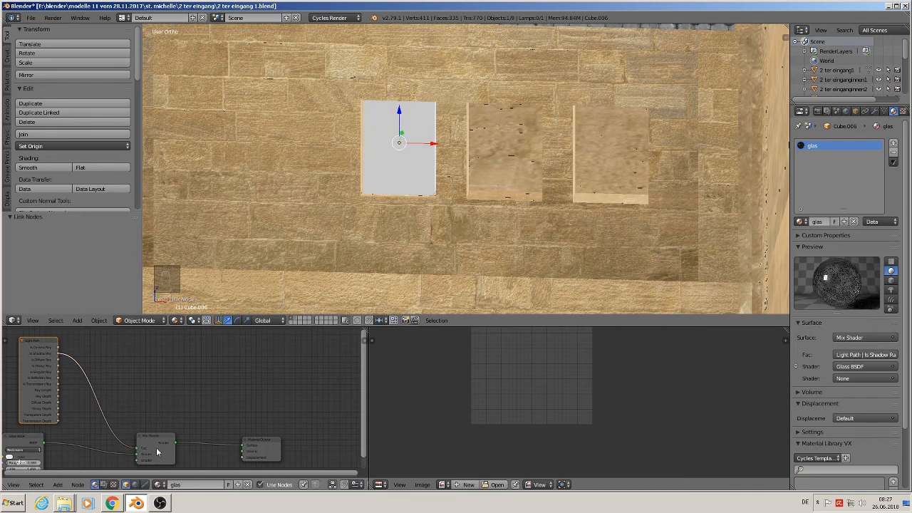
# Step: Add a Transparent BSDF node below the Glass BSDF and link it to the Mix Shader's second Shader input
pyautogui.moveTo(195, 428); pyautogui.dragTo(240, 391, button='middle')
pyautogui.scroll(1, 173, 431)
pyautogui.moveTo(173, 400); pyautogui.dragTo(162, 378, button='middle')
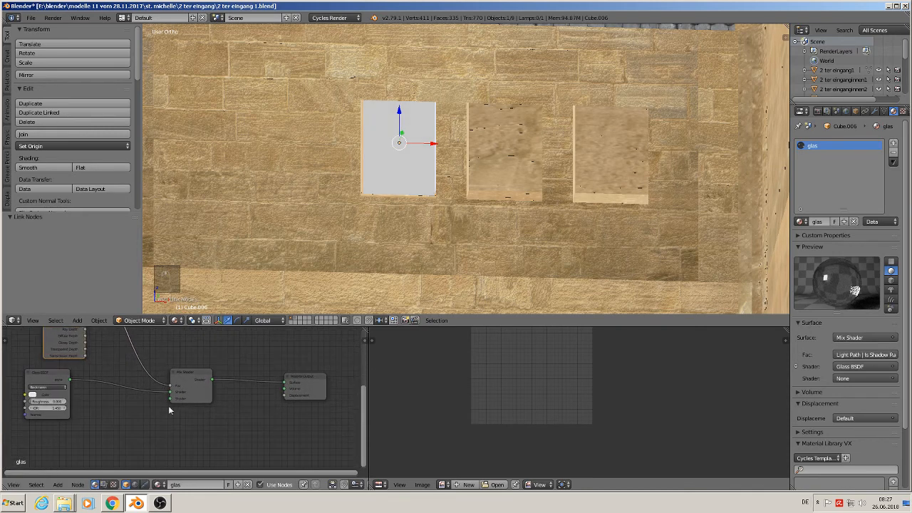
pyautogui.click(57, 485)
pyautogui.moveTo(85, 451)
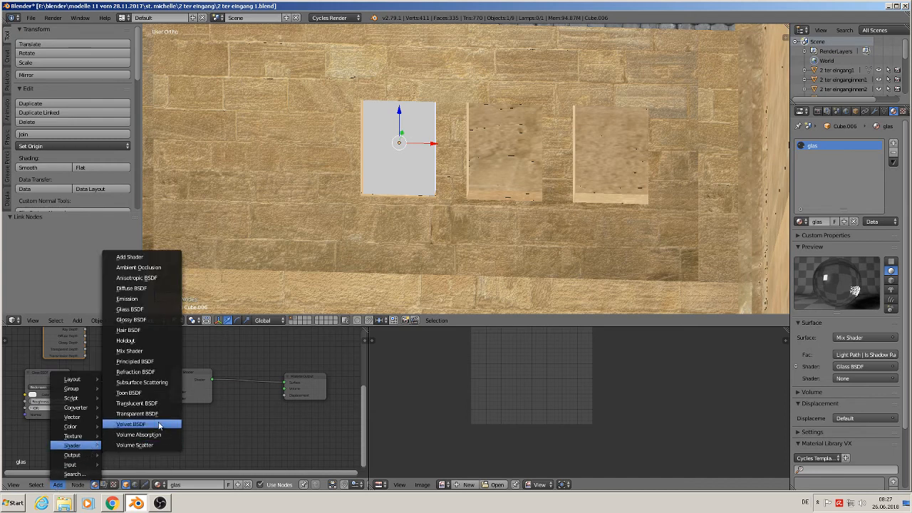
pyautogui.click(136, 414)
pyautogui.click(88, 414)
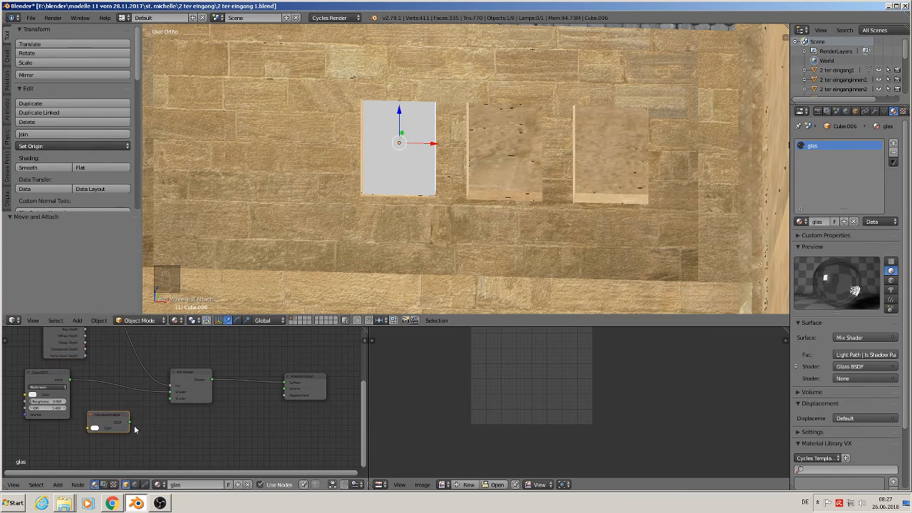
pyautogui.moveTo(129, 421); pyautogui.dragTo(175, 398)
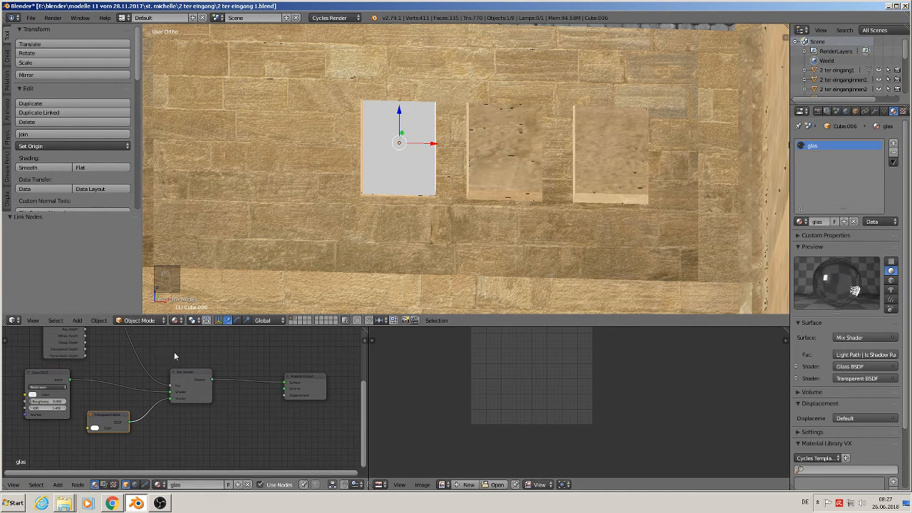
# Step: Duplicate the glass pane 0.037 along X into the middle window opening and scale the copy 1.168 on X
pyautogui.moveTo(481, 93); pyautogui.dragTo(380, 154, button='middle')
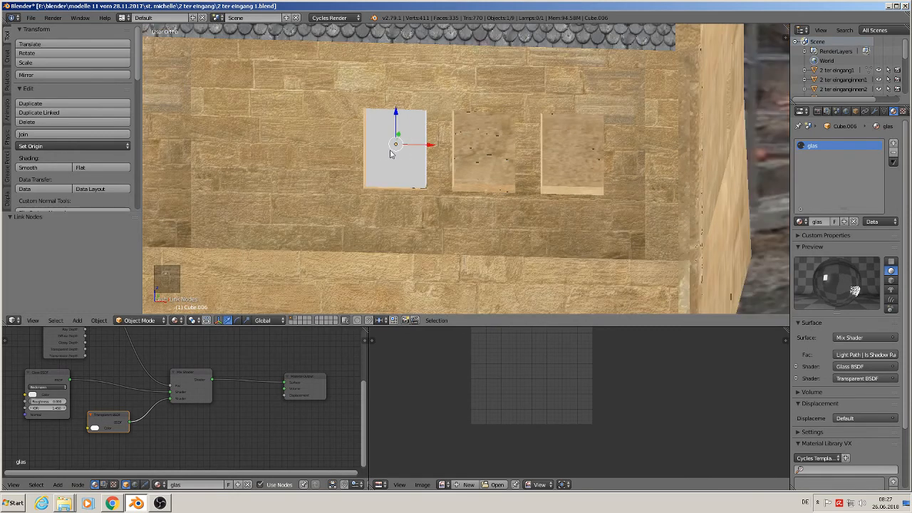
pyautogui.hotkey('shift', 'd')
pyautogui.press('x')
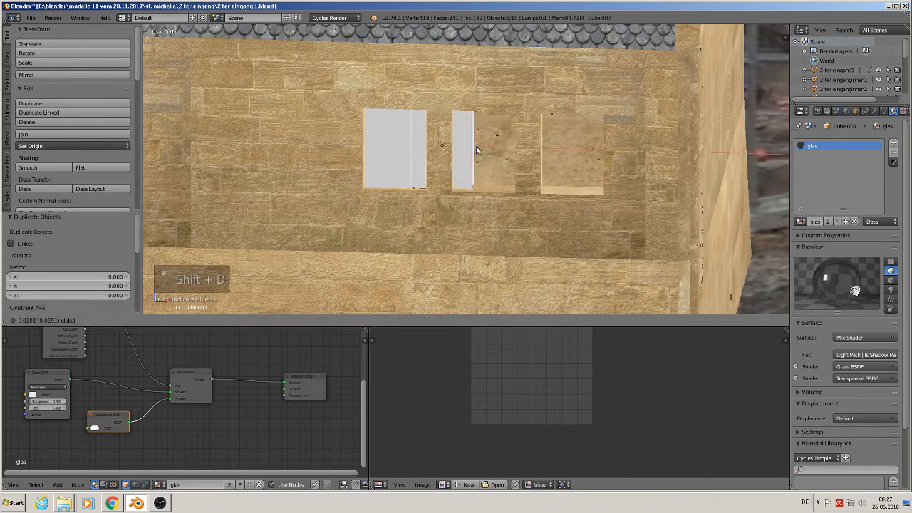
pyautogui.click(516, 157)
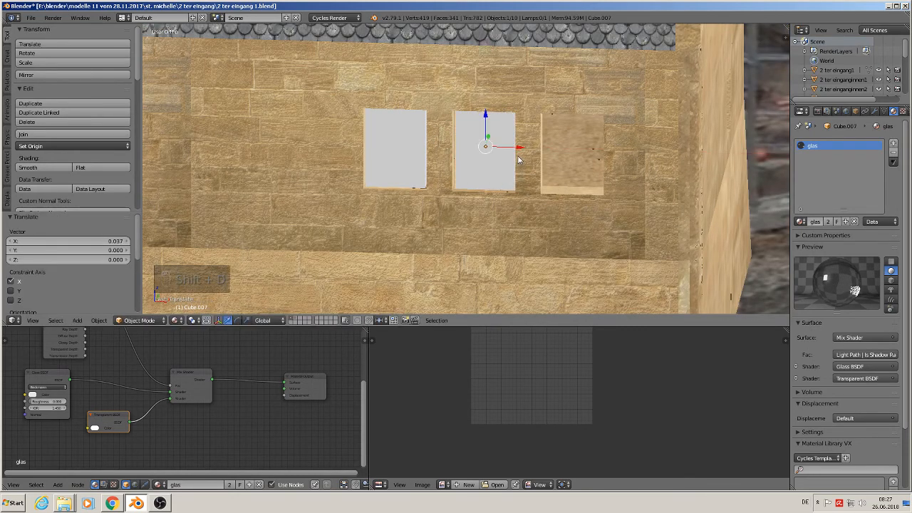
pyautogui.press('s')
pyautogui.click(534, 166)
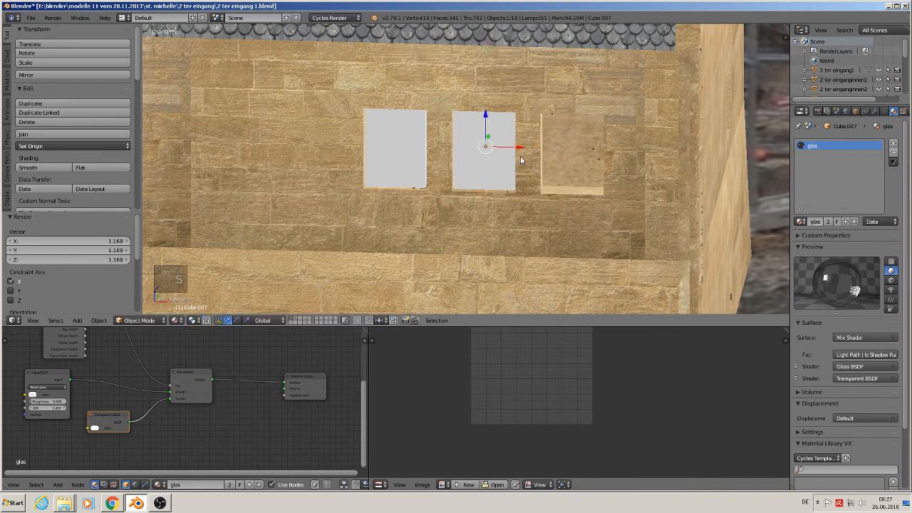
# Step: Duplicate the middle pane 0.035 along X into the third window opening
pyautogui.hotkey('shift', 'd')
pyautogui.press('x')
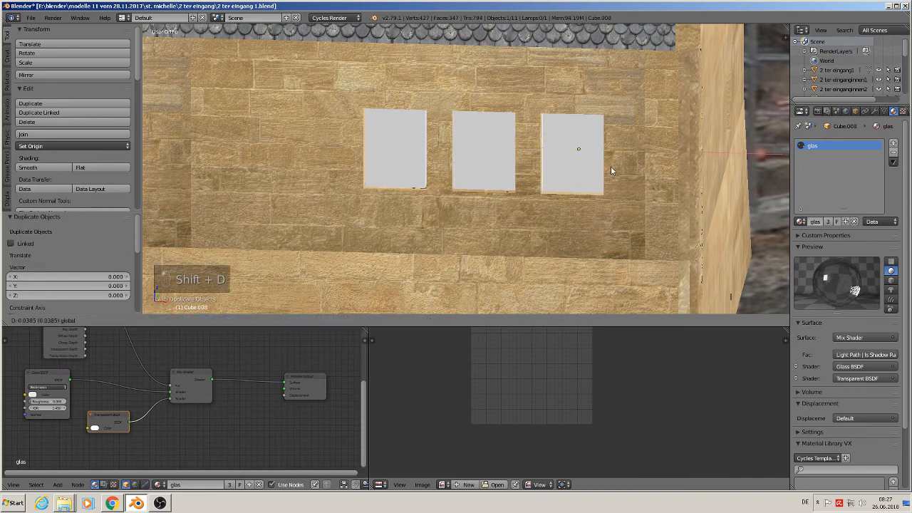
pyautogui.click(602, 170)
# Step: Widen the pane in the first window opening by scaling it 1.212 on X
pyautogui.rightClick(414, 146)
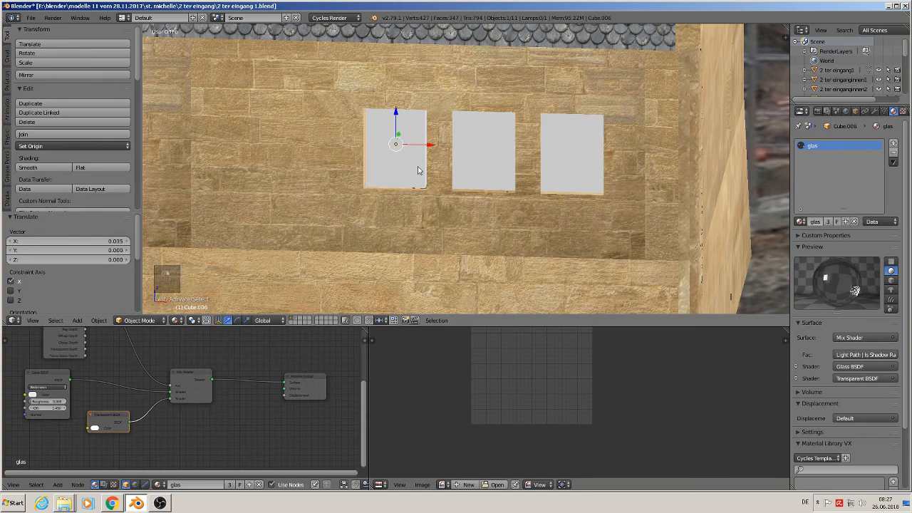
pyautogui.press('s')
pyautogui.press('x')
pyautogui.click(422, 168)
# Step: Duplicate the third pane, move the copy 0.133 along Y and rotate it 90° about Z
pyautogui.moveTo(432, 174); pyautogui.dragTo(405, 191, button='middle')
pyautogui.rightClick(427, 184)
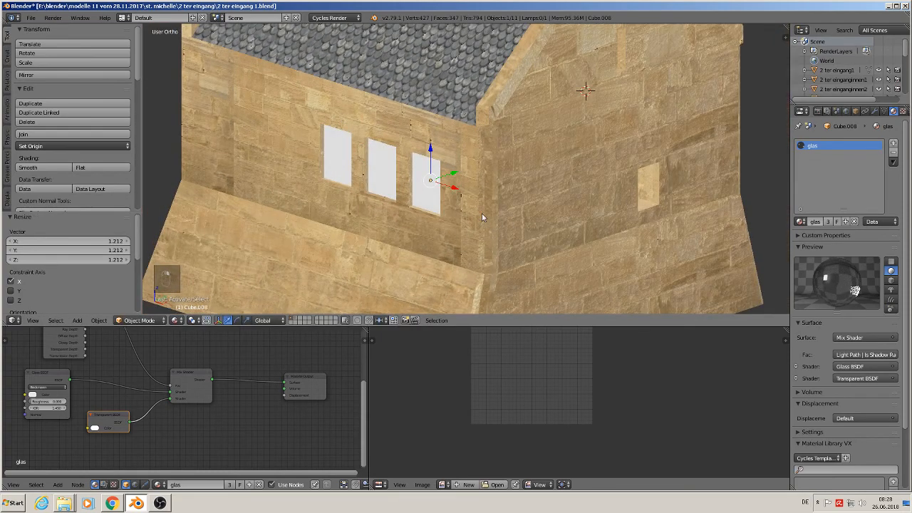
pyautogui.hotkey('shift', 'd')
pyautogui.click(449, 179)
pyautogui.moveTo(454, 173); pyautogui.dragTo(617, 143)
pyautogui.press('r')
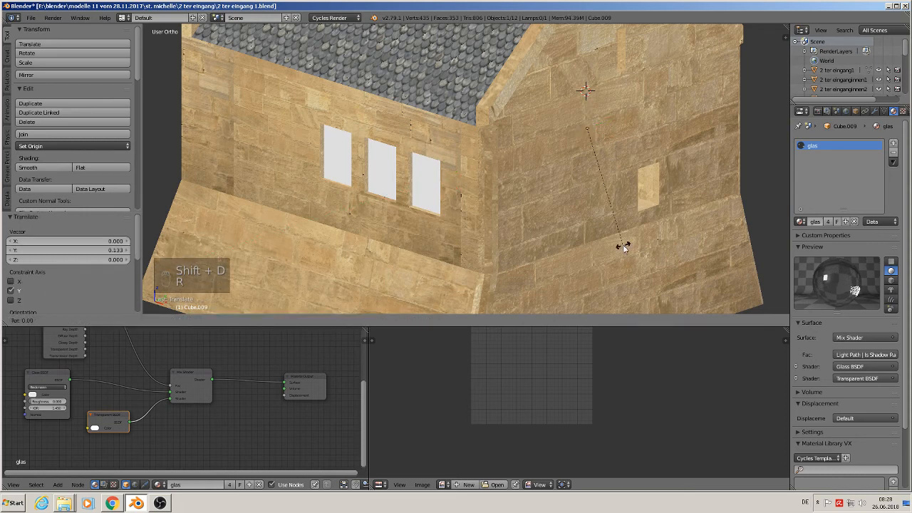
pyautogui.press('z')
pyautogui.press('9')
pyautogui.press('0')
pyautogui.press('Return')
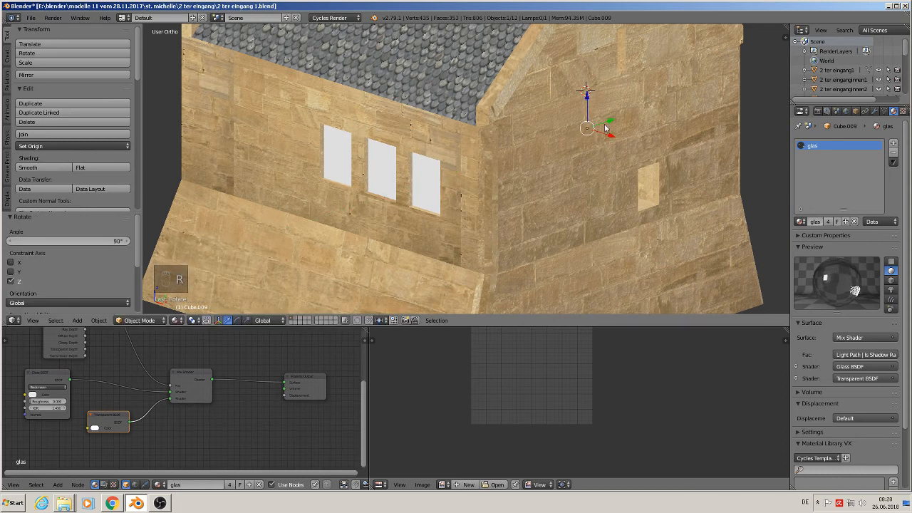
# Step: Fit the rotated pane into the single opening of the adjoining wall, moving it along X, -0.018 on Z and finally -0.003 on X
pyautogui.moveTo(605, 128); pyautogui.dragTo(651, 175)
pyautogui.moveTo(645, 122); pyautogui.dragTo(650, 151)
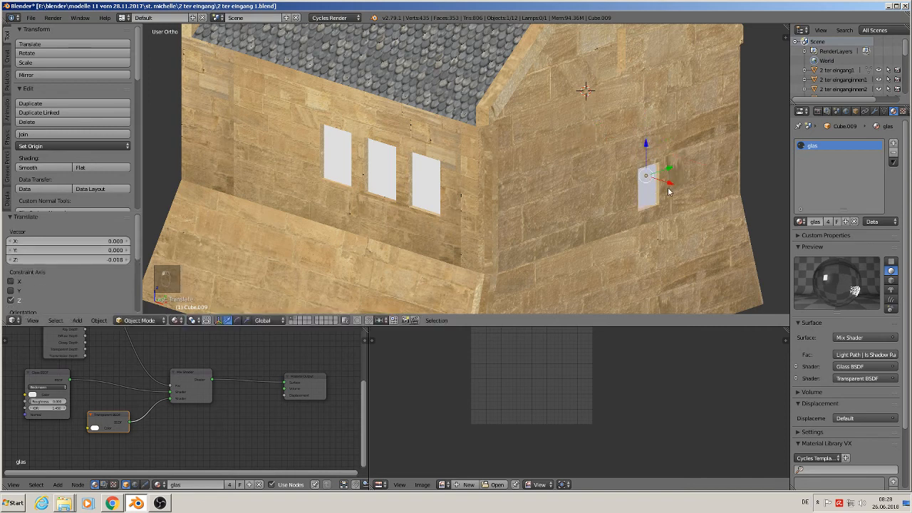
pyautogui.moveTo(669, 191); pyautogui.dragTo(661, 188)
# Step: Duplicate the pane of the first window and move the copy -0.022 along Y, out in front of the wall
pyautogui.scroll(6, 358, 212)
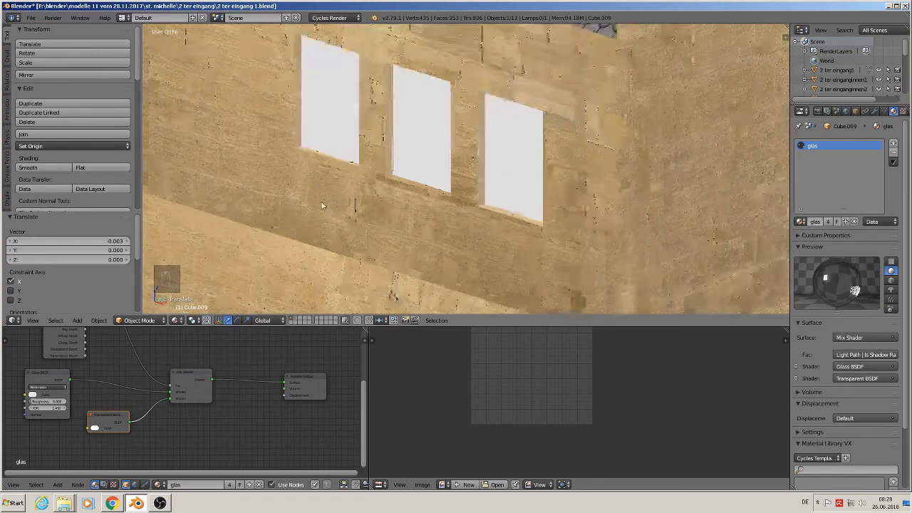
pyautogui.rightClick(328, 168)
pyautogui.scroll(-5, 335, 139)
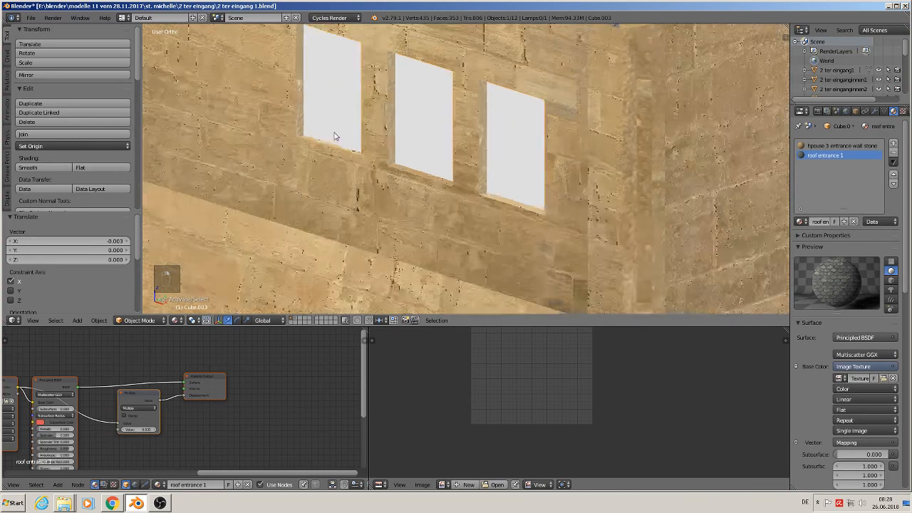
pyautogui.rightClick(338, 132)
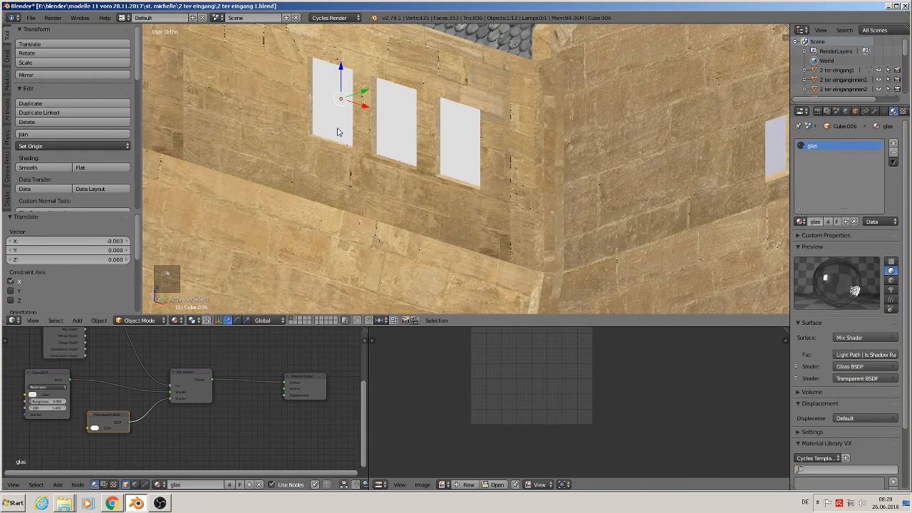
pyautogui.hotkey('shift', 'd')
pyautogui.click(338, 132)
pyautogui.moveTo(340, 70); pyautogui.dragTo(322, 126)
# Step: Flatten the copy into a thin slab by scaling it -0.054 on Z, and enlarge it slightly on Y
pyautogui.press('s')
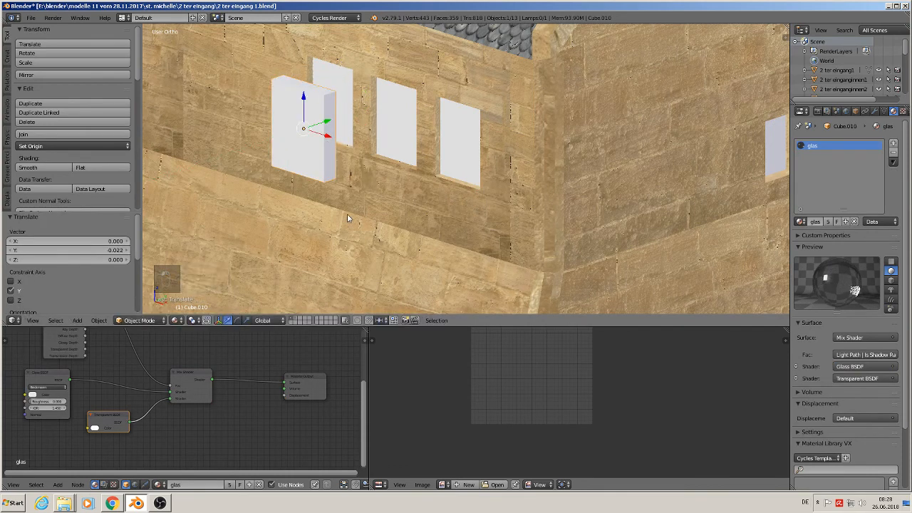
pyautogui.press('z')
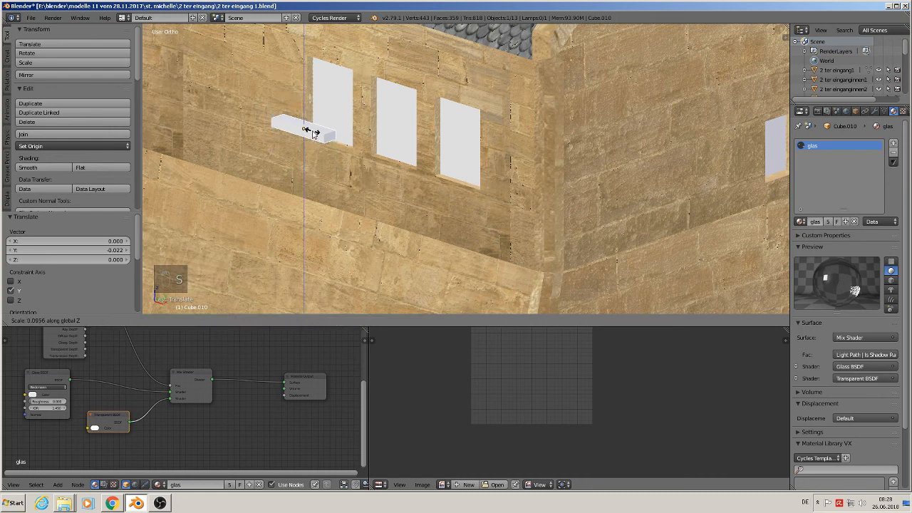
pyautogui.click(306, 129)
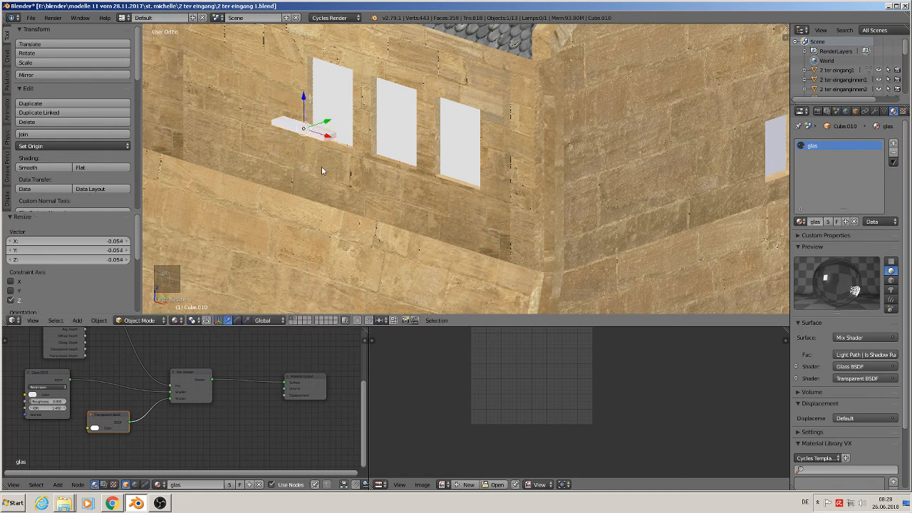
pyautogui.press('s')
pyautogui.press('y')
pyautogui.click(362, 172)
# Step: Mark all of the slab's edges as seams, apply its rotation and scale, and reopen its mesh for editing
pyautogui.press('Tab')
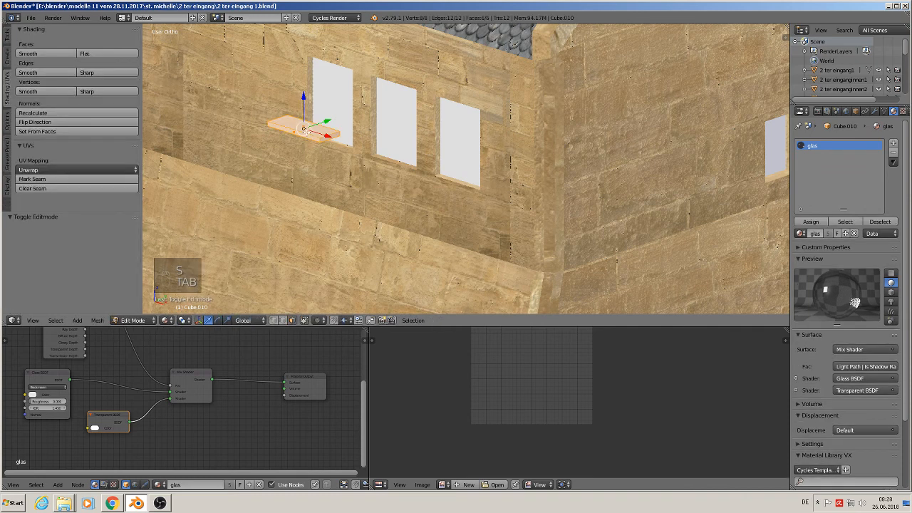
pyautogui.click(64, 179)
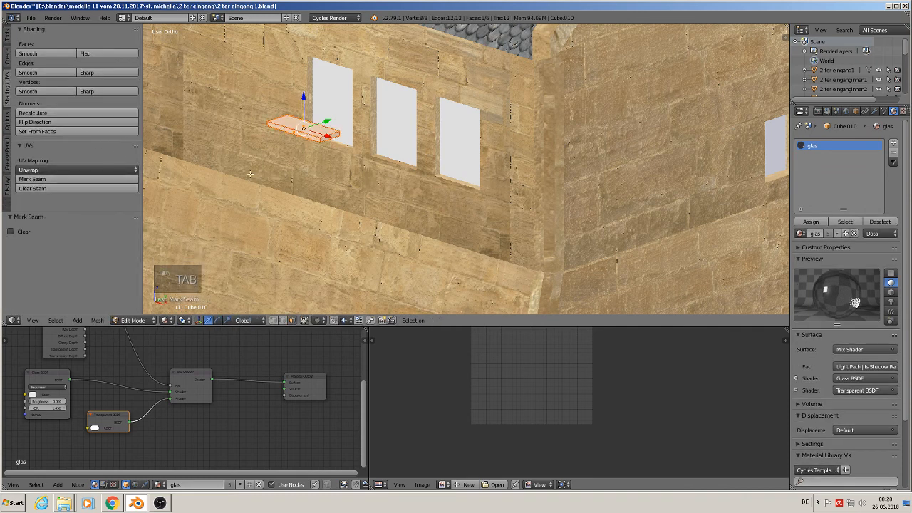
pyautogui.press('Tab')
pyautogui.click(100, 321)
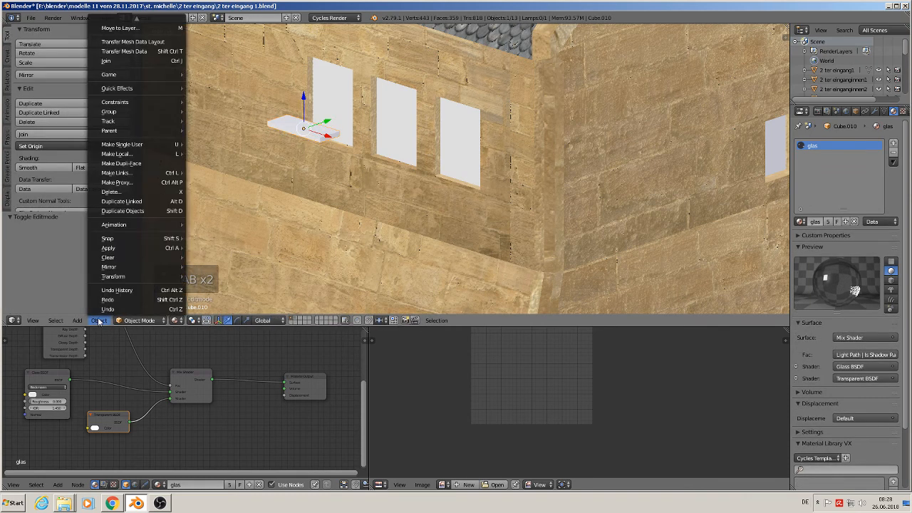
pyautogui.moveTo(133, 248)
pyautogui.click(220, 276)
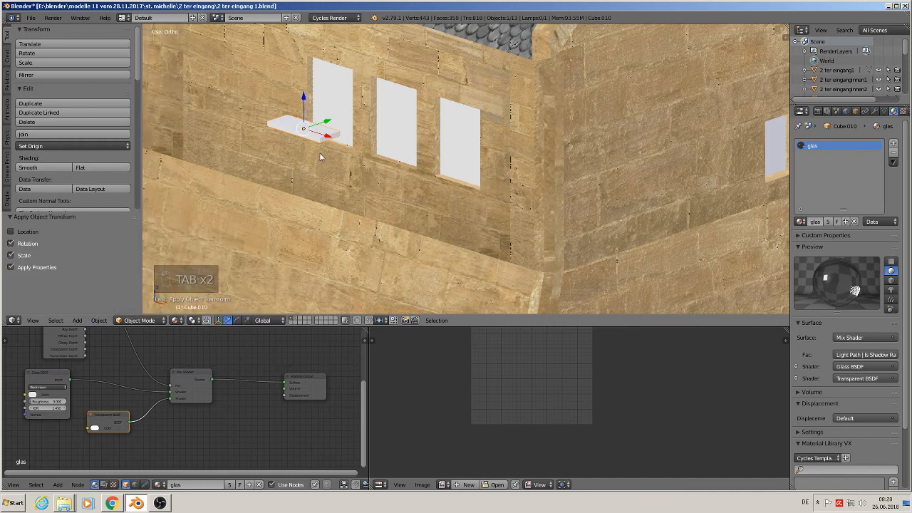
pyautogui.press('Tab')
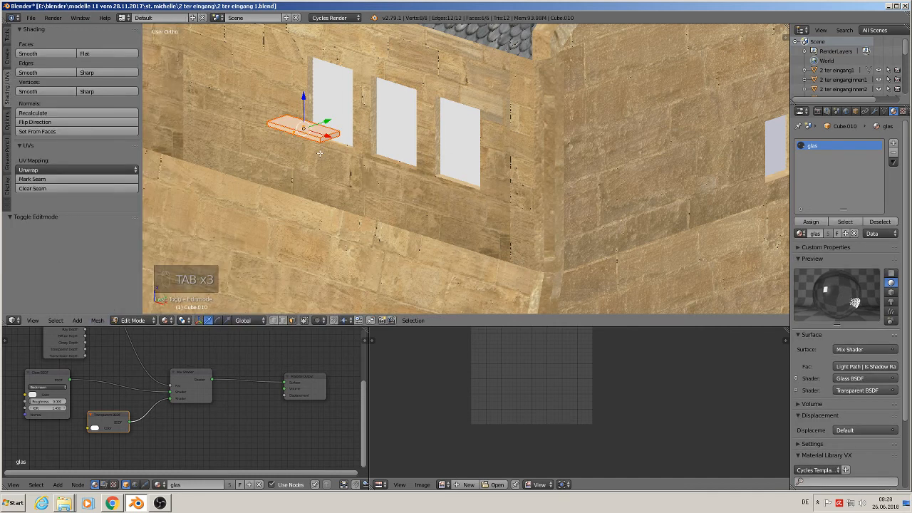
# Step: Unwrap the whole slab with Smart UV Project, using an angle limit of 66.00 and an island margin of 0.00
pyautogui.press('u')
pyautogui.click(296, 95)
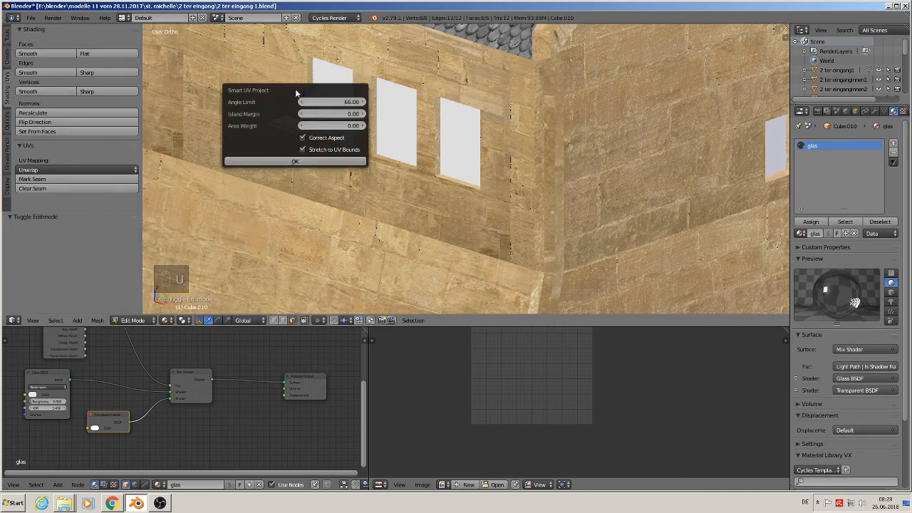
pyautogui.click(313, 161)
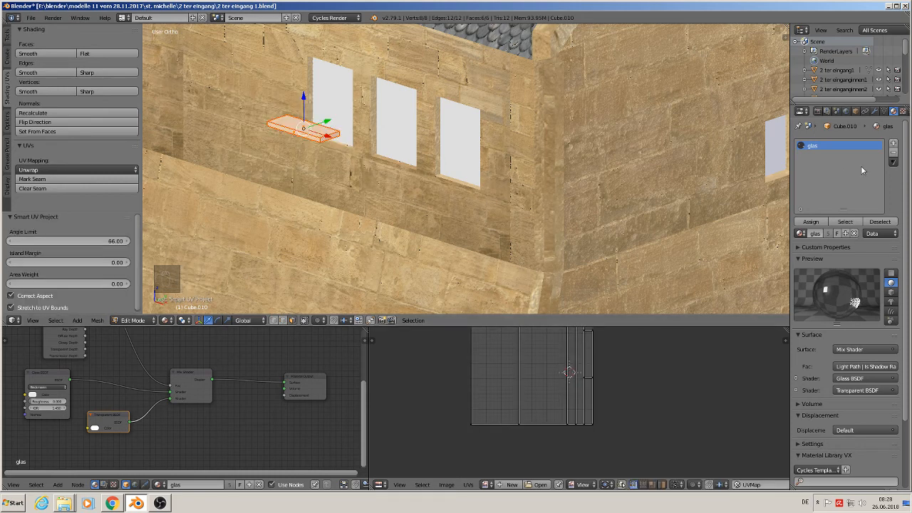
# Step: Add a second material slot with "entrance wall 2 stone wall material" and assign it to all of the slab's faces
pyautogui.click(894, 144)
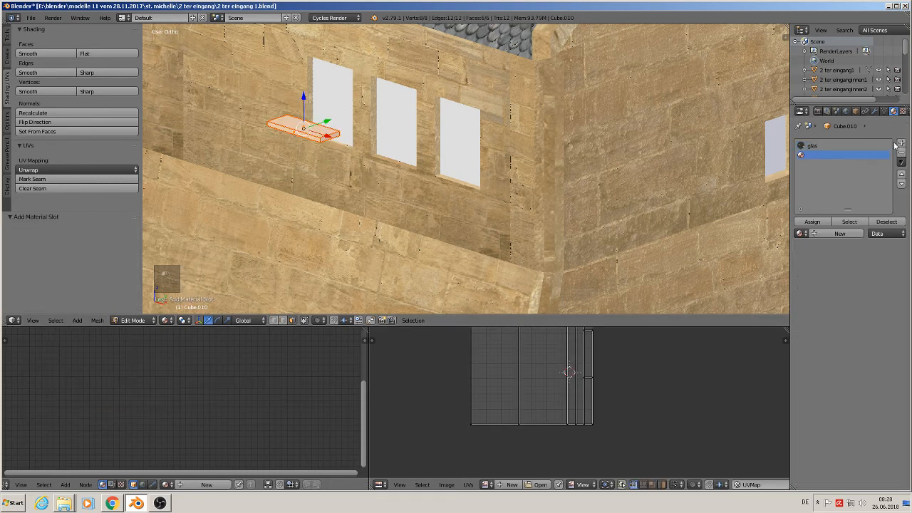
pyautogui.click(800, 234)
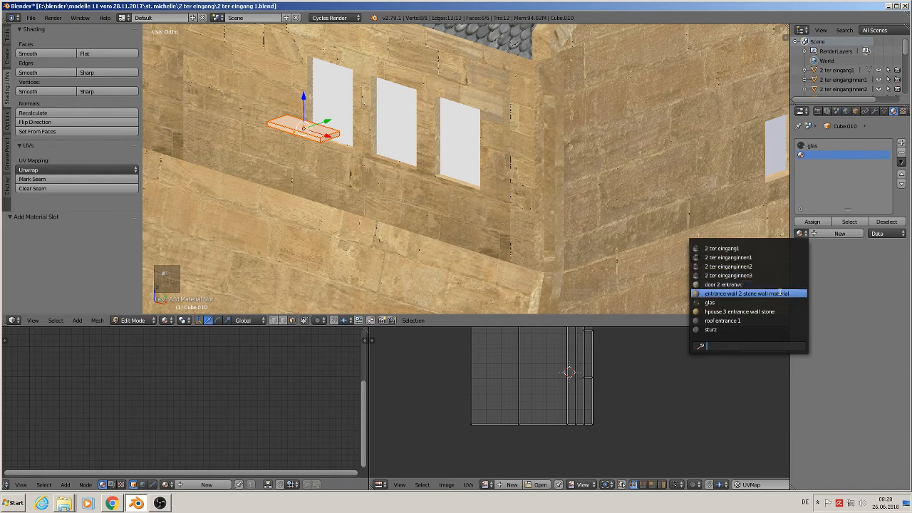
pyautogui.click(780, 293)
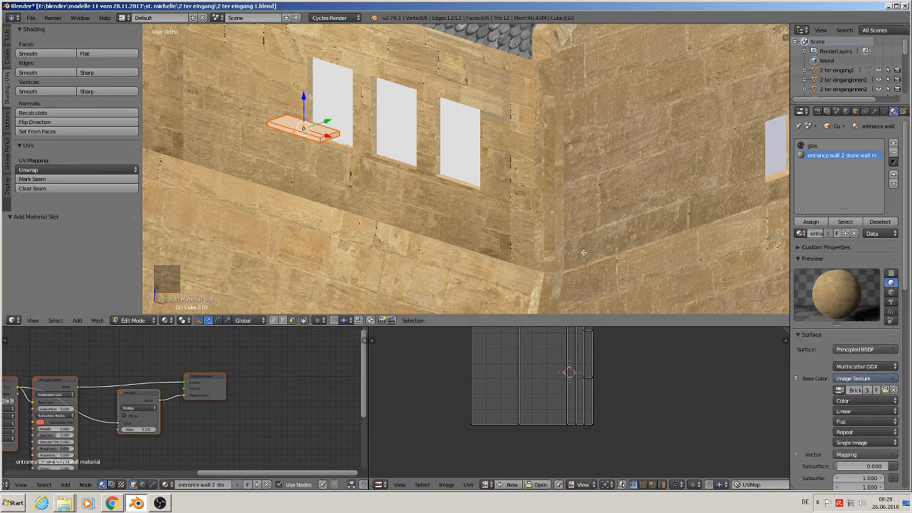
pyautogui.click(809, 222)
pyautogui.press('Tab')
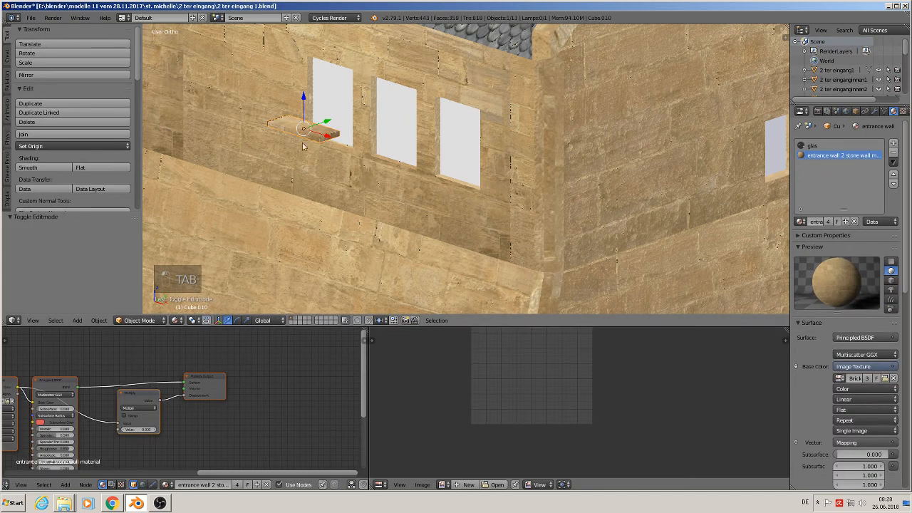
# Step: Scale up all of the slab's UV islands so the stone texture repeats more finely on it, and leave mesh editing
pyautogui.scroll(3, 299, 142)
pyautogui.scroll(2, 299, 142)
pyautogui.press('Tab')
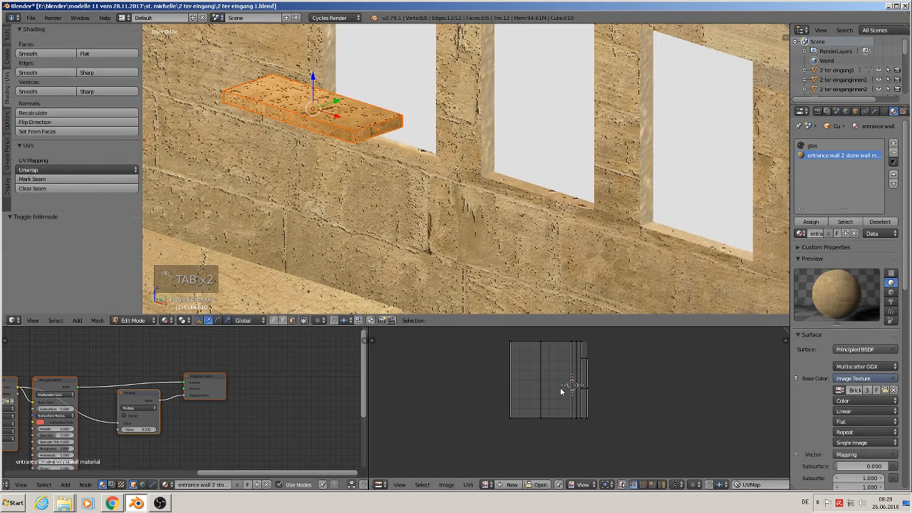
pyautogui.press('a')
pyautogui.press('a')
pyautogui.press('a')
pyautogui.press('s')
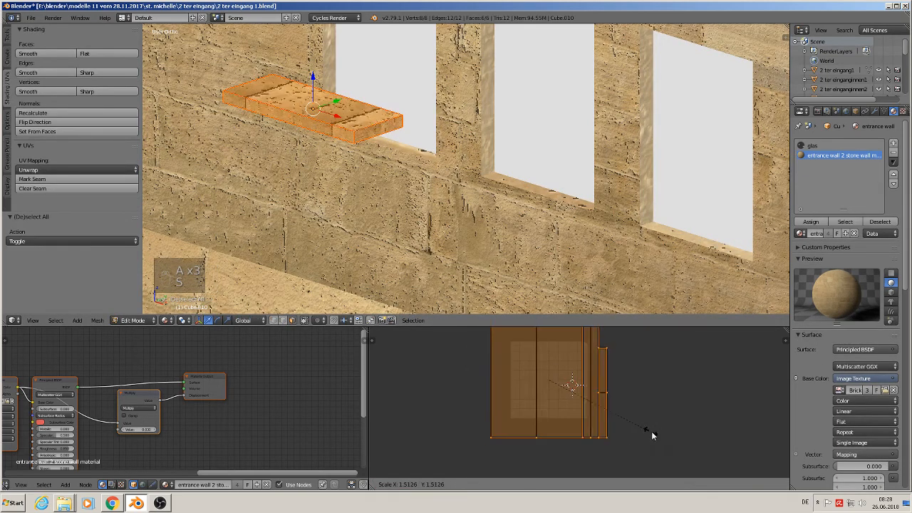
pyautogui.click(697, 453)
pyautogui.press('Tab')
# Step: Move the stone slab 0.018 along Y so it sits as a sill beneath the first window
pyautogui.moveTo(435, 204); pyautogui.dragTo(341, 109, button='middle')
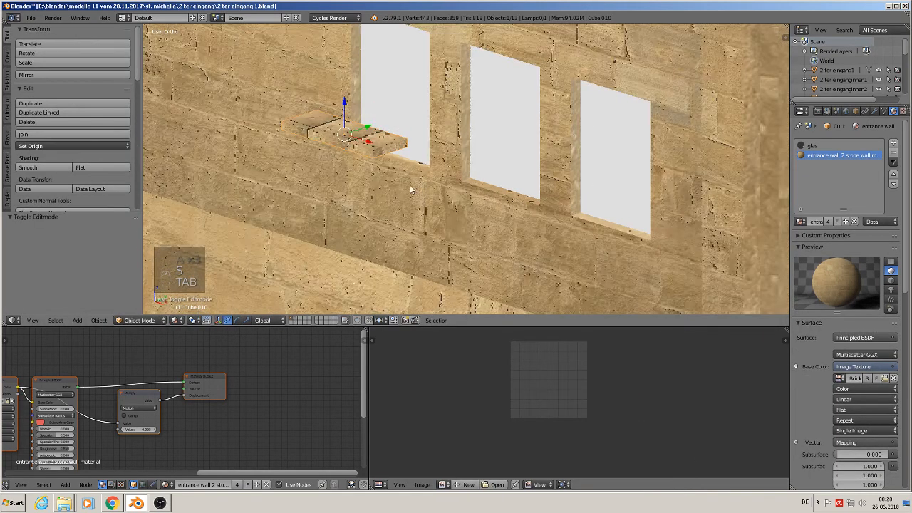
pyautogui.moveTo(343, 109); pyautogui.dragTo(408, 150)
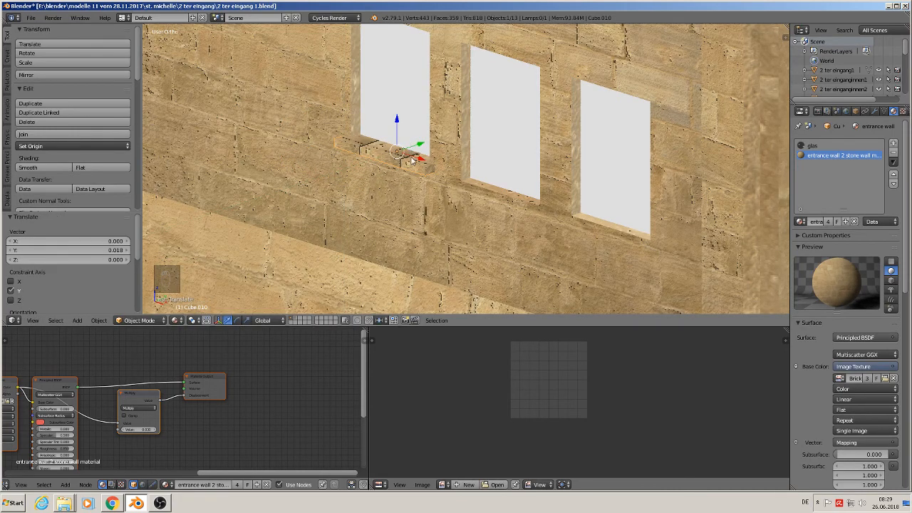
pyautogui.moveTo(408, 150); pyautogui.dragTo(452, 197, button='middle')
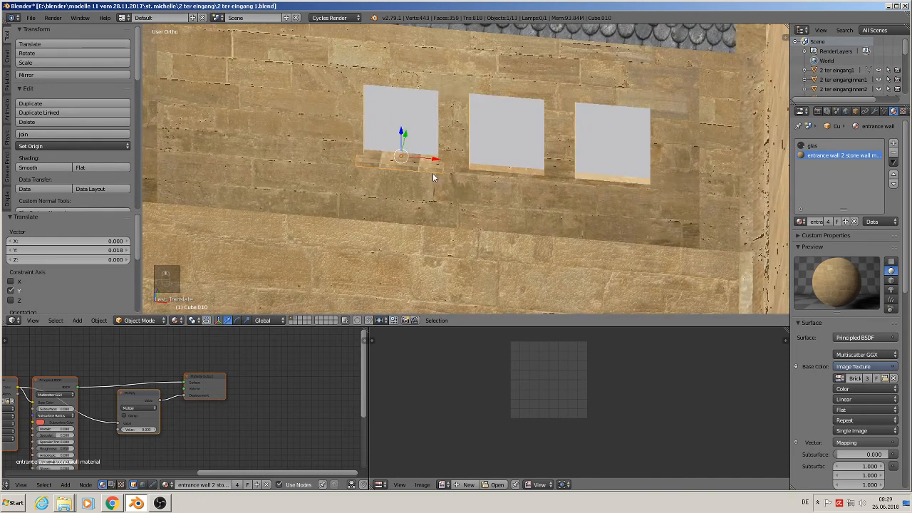
# Step: Duplicate the sill along X for the second and third windows, offsetting the copies by 0.037 and 0.036
pyautogui.hotkey('shift', 'd')
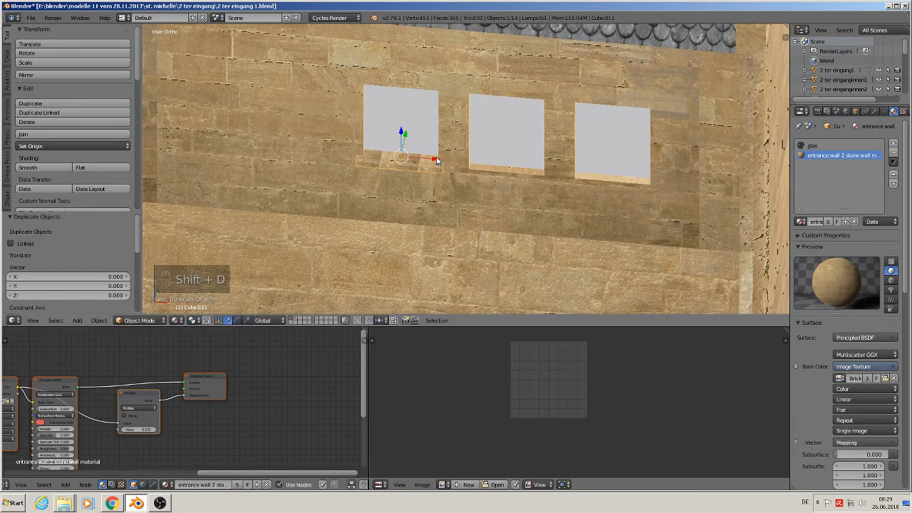
pyautogui.moveTo(438, 161); pyautogui.dragTo(547, 186)
pyautogui.hotkey('shift', 'd')
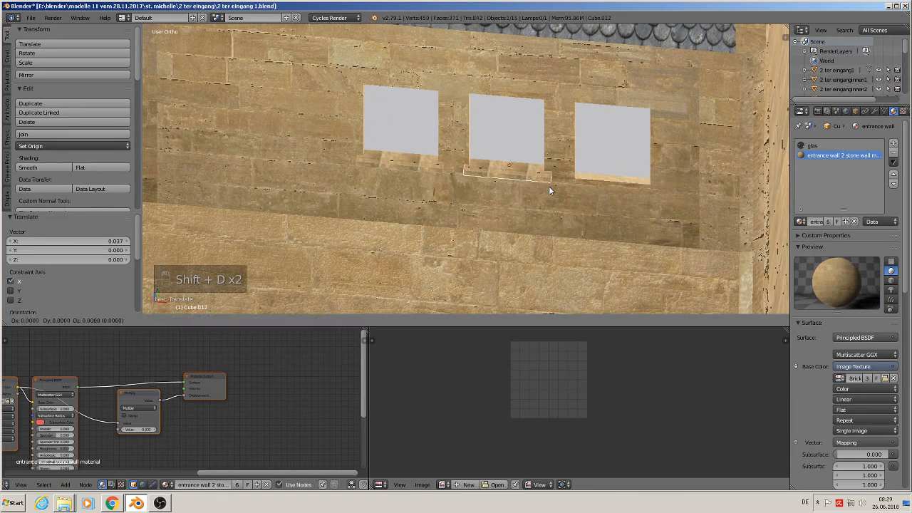
pyautogui.press('x')
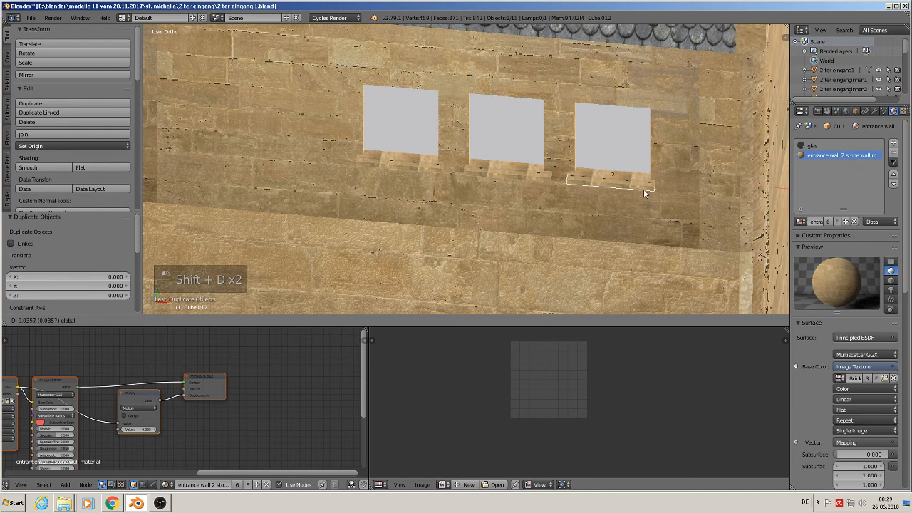
pyautogui.click(644, 189)
# Step: Duplicate the third window's sill and move the copy 0.059 along X towards the adjoining gable wall's opening
pyautogui.scroll(-3, 634, 197)
pyautogui.moveTo(634, 197); pyautogui.dragTo(441, 205, button='middle')
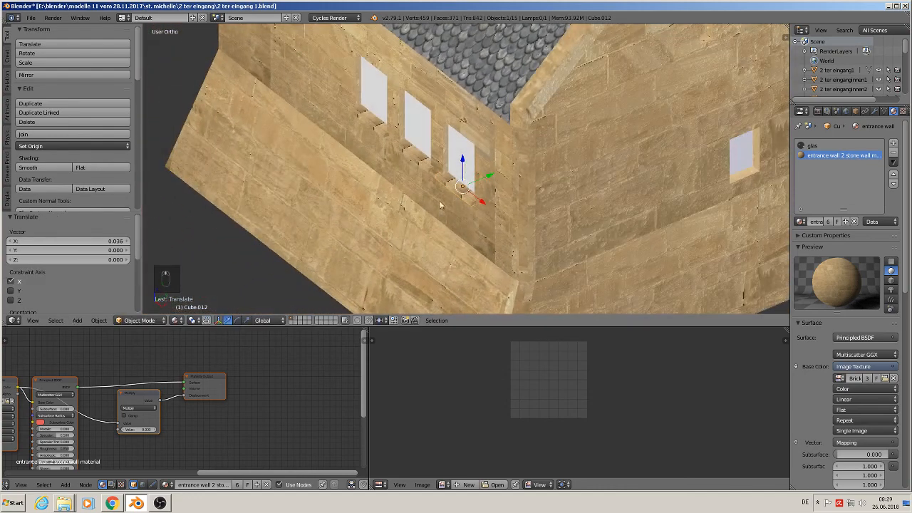
pyautogui.hotkey('shift', 'd')
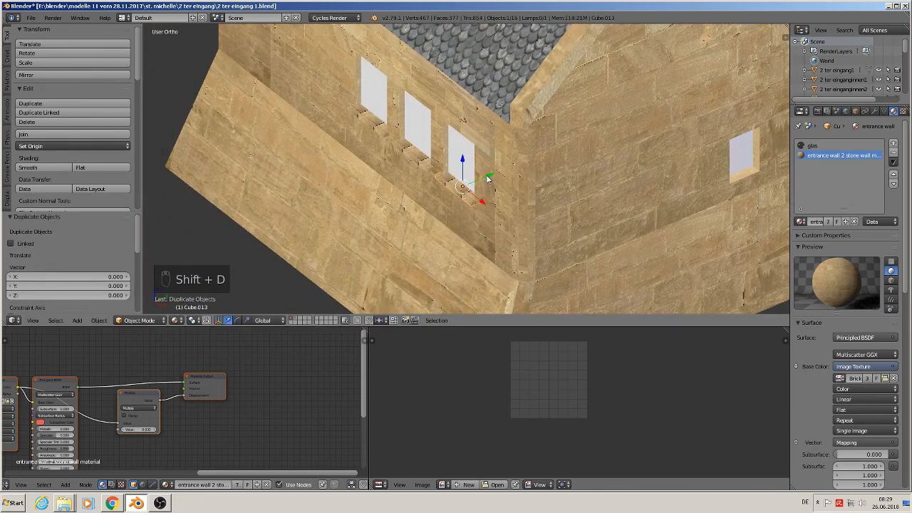
pyautogui.press('y')
pyautogui.press('x')
pyautogui.click(788, 153)
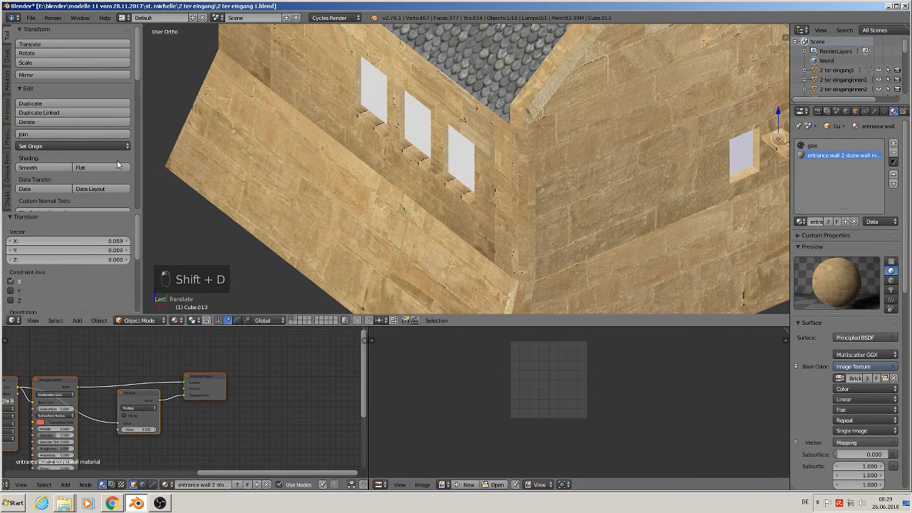
# Step: Rotate the new sill copy 90° about Z to align it with the gable wall
pyautogui.moveTo(465, 151); pyautogui.dragTo(534, 201, button='middle')
pyautogui.press('r')
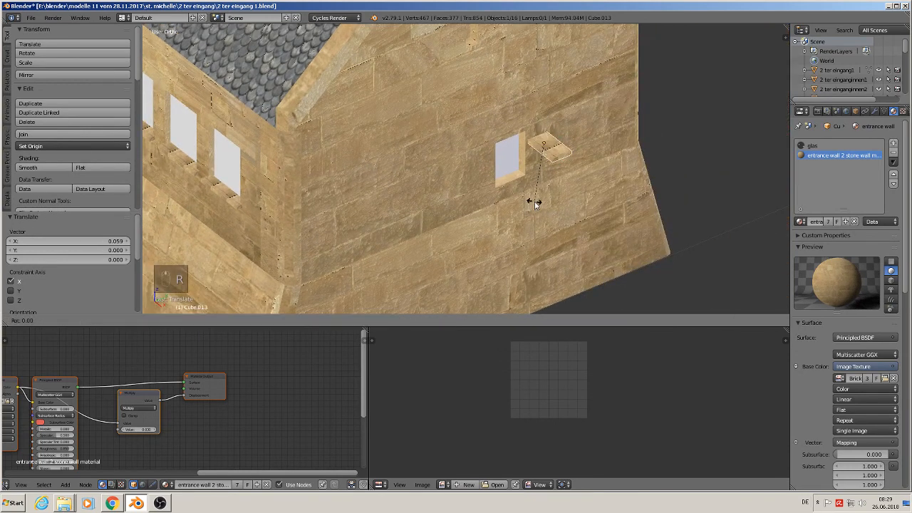
pyautogui.press('z')
pyautogui.press('9')
pyautogui.press('0')
pyautogui.press('Return')
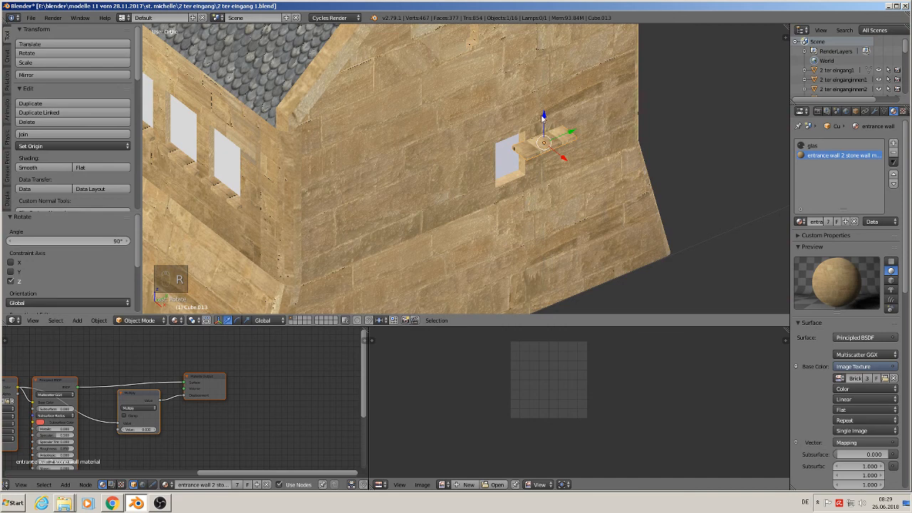
# Step: Lower the rotated sill and fit it beneath the gable wall's single window, and deselect everything
pyautogui.moveTo(542, 117); pyautogui.dragTo(537, 150)
pyautogui.moveTo(560, 188); pyautogui.dragTo(508, 164)
pyautogui.press('a')
pyautogui.moveTo(499, 224); pyautogui.dragTo(449, 242, button='middle')
pyautogui.scroll(2, 436, 246)
pyautogui.scroll(-4, 450, 243)
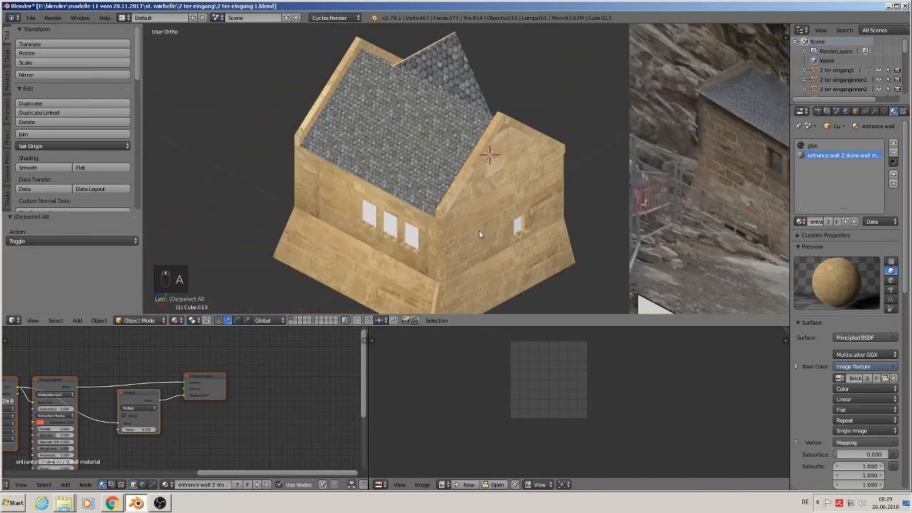
# Step: Select the building with all its glass panes and sills and join them into one object
pyautogui.rightClick(522, 229)
pyautogui.scroll(2, 519, 236)
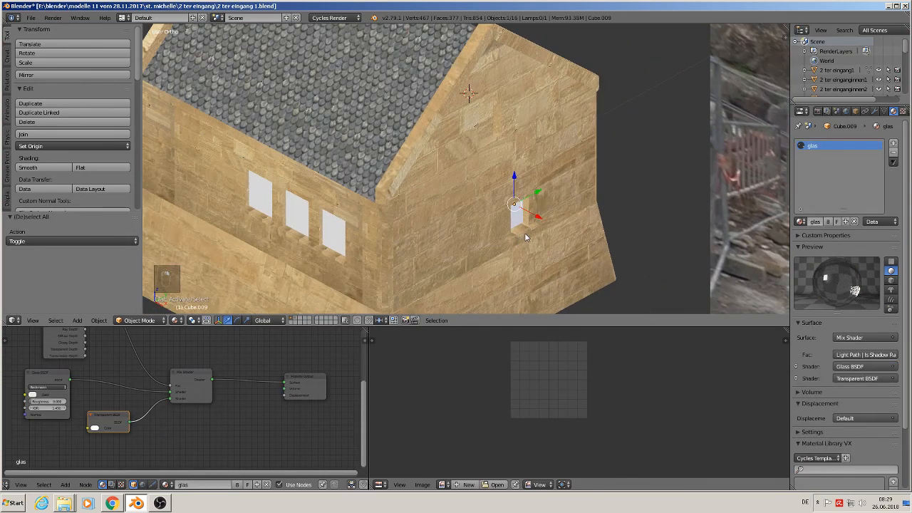
pyautogui.rightClick(526, 237)
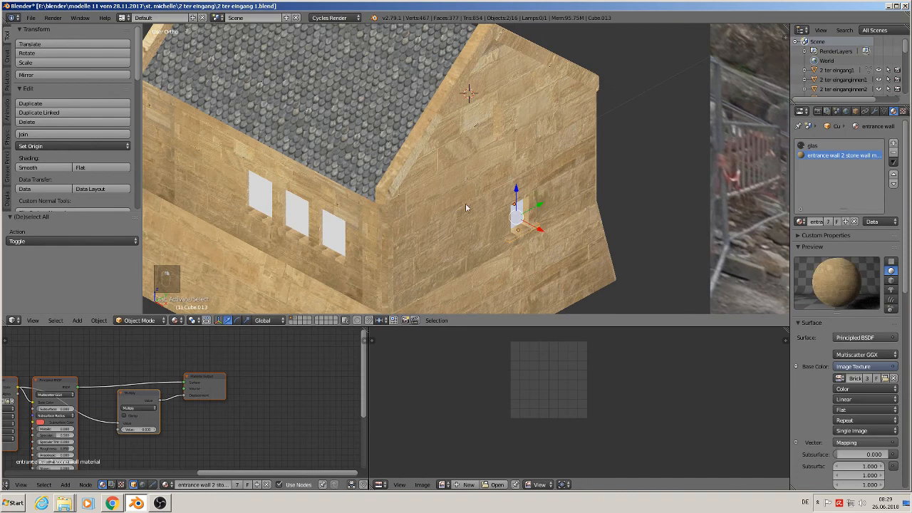
pyautogui.keyDown('shift'); pyautogui.rightClick(334, 232); pyautogui.keyUp('shift')
pyautogui.keyDown('shift'); pyautogui.rightClick(303, 214); pyautogui.keyUp('shift')
pyautogui.keyDown('shift'); pyautogui.rightClick(266, 198); pyautogui.keyUp('shift')
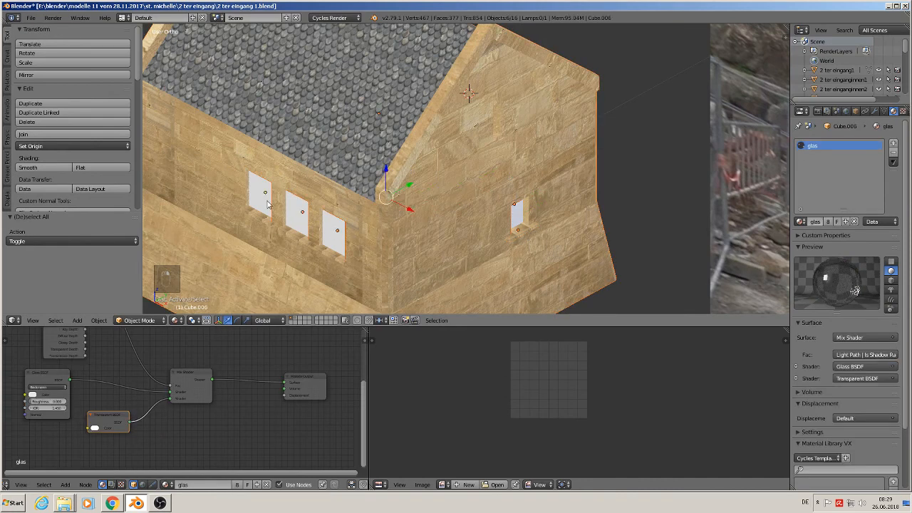
pyautogui.keyDown('shift'); pyautogui.rightClick(260, 220); pyautogui.keyUp('shift')
pyautogui.keyDown('shift'); pyautogui.rightClick(300, 239); pyautogui.keyUp('shift')
pyautogui.keyDown('shift'); pyautogui.rightClick(331, 253); pyautogui.keyUp('shift')
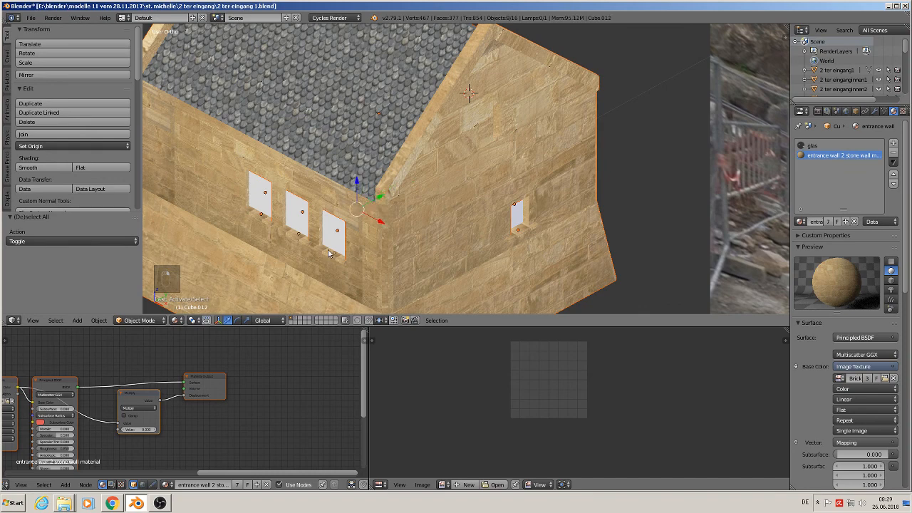
pyautogui.click(53, 135)
# Step: Move the joined house along X by -0.091 and by 0.469, bringing it towards the gate wall
pyautogui.scroll(-3, 267, 230)
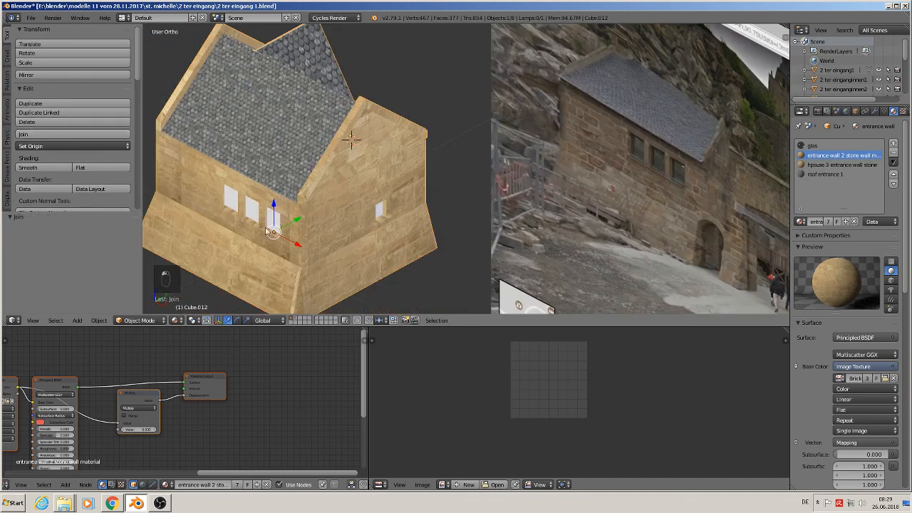
pyautogui.press('g')
pyautogui.moveTo(295, 242); pyautogui.dragTo(258, 187)
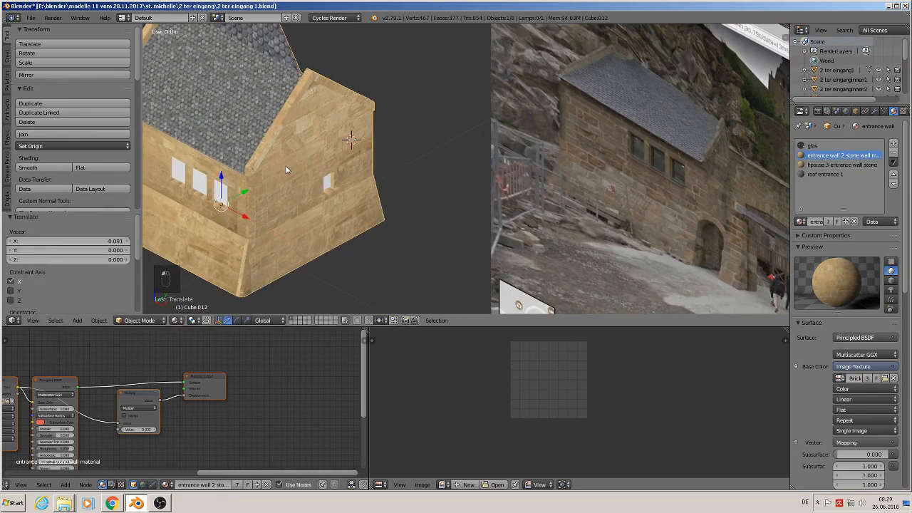
pyautogui.press('KP_1')
pyautogui.scroll(-3, 303, 183)
pyautogui.scroll(2, 309, 193)
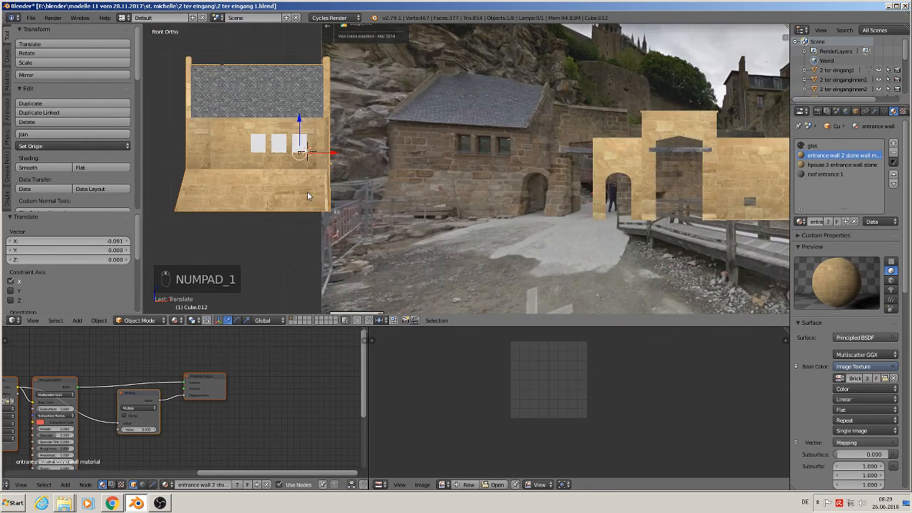
pyautogui.moveTo(317, 151); pyautogui.dragTo(583, 181)
# Step: Move the house along Y to line it up with the gate wall, and shift it -0.015 on Z
pyautogui.moveTo(583, 181); pyautogui.dragTo(605, 226, button='middle')
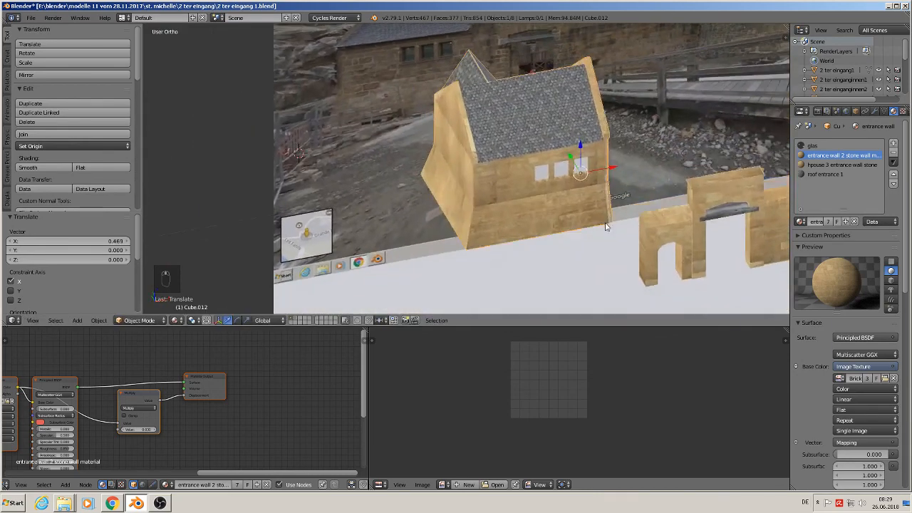
pyautogui.moveTo(573, 157); pyautogui.dragTo(596, 233)
pyautogui.moveTo(596, 233); pyautogui.dragTo(549, 208, button='middle')
pyautogui.moveTo(573, 201); pyautogui.dragTo(578, 212)
pyautogui.moveTo(577, 217); pyautogui.dragTo(445, 234, button='middle')
pyautogui.scroll(1, 467, 229)
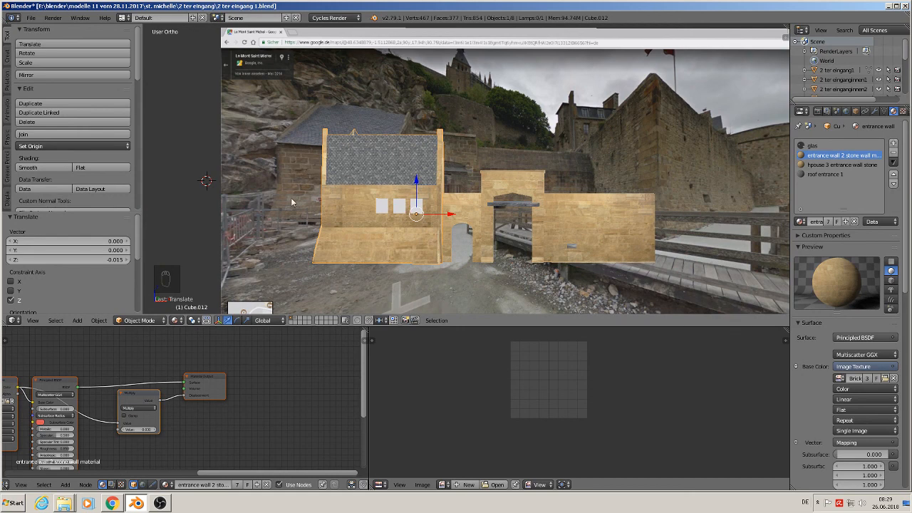
# Step: Add the gate wall to the selection and join it with the house into one object
pyautogui.moveTo(453, 237); pyautogui.dragTo(440, 223, button='middle')
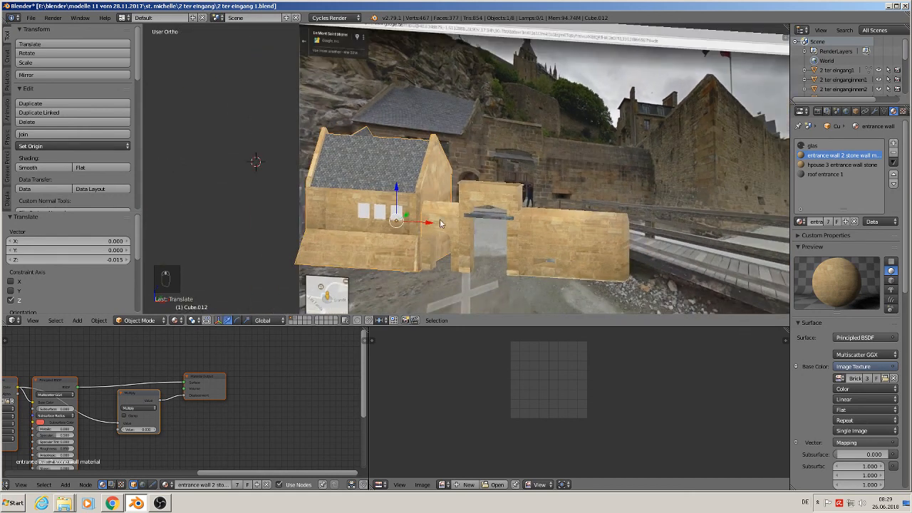
pyautogui.rightClick(440, 211)
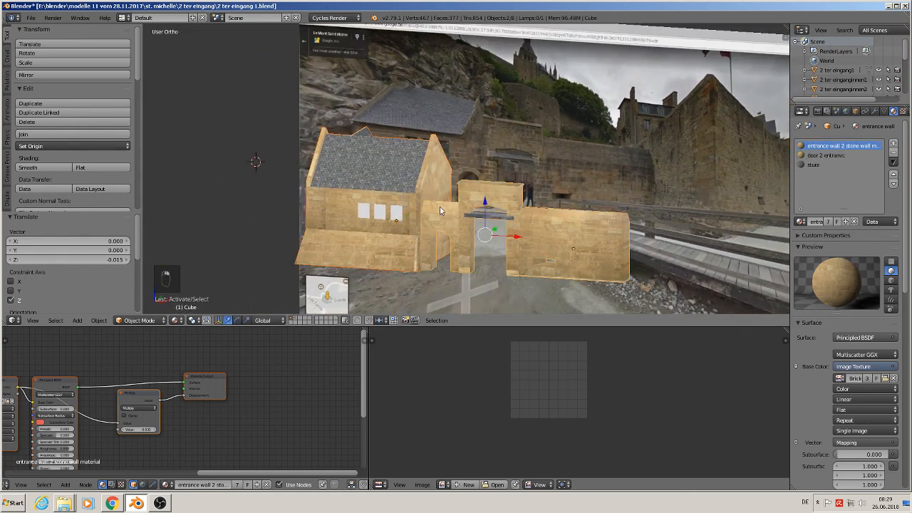
pyautogui.click(57, 134)
# Step: Duplicate the joined entrance building, move the copy -0.249 on Z, and send it to layer 2
pyautogui.scroll(-2, 370, 218)
pyautogui.moveTo(517, 232); pyautogui.dragTo(521, 206)
pyautogui.hotkey('shift', 'd')
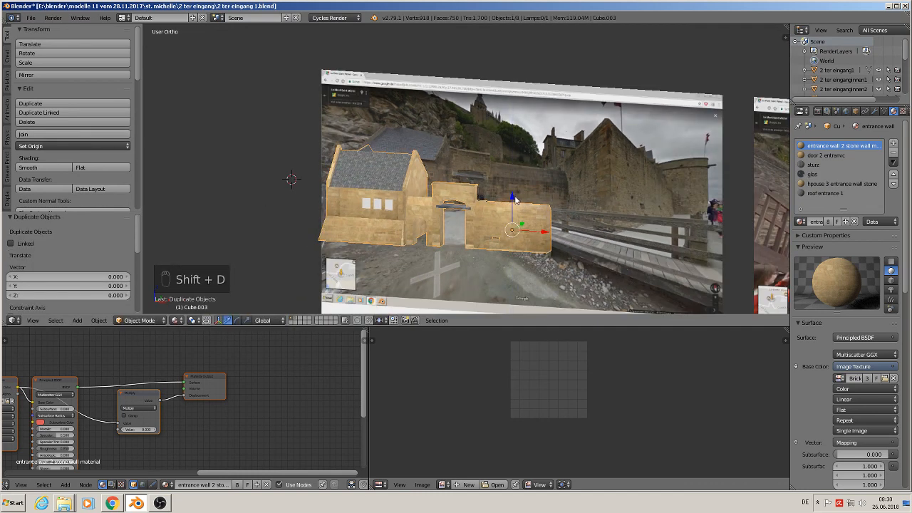
pyautogui.press('z')
pyautogui.click(521, 280)
pyautogui.press('m')
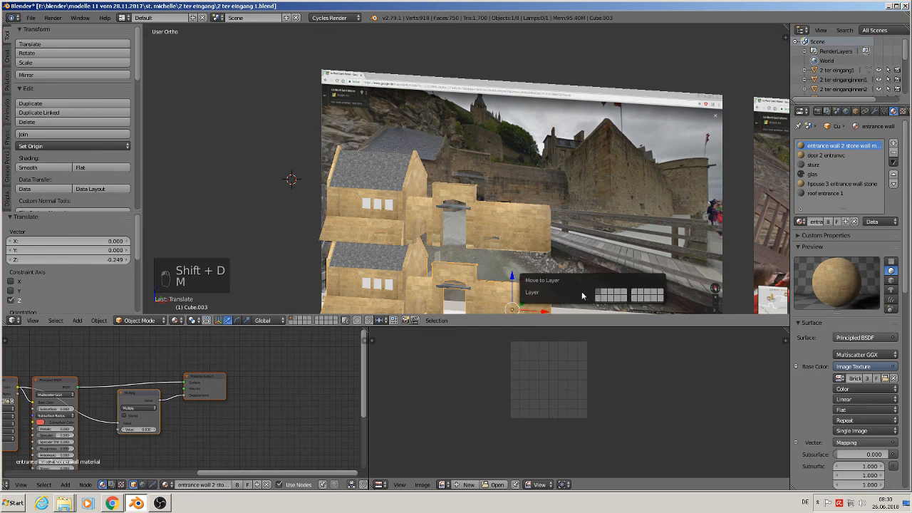
pyautogui.click(602, 291)
# Step: Save the entrance building project under its existing file name
pyautogui.scroll(-3, 570, 214)
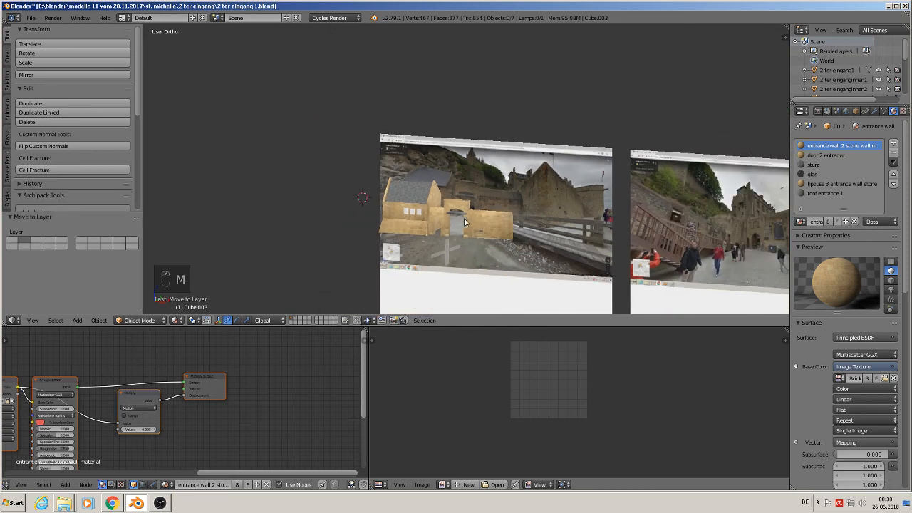
pyautogui.keyDown('shift'); pyautogui.moveTo(570, 214); pyautogui.dragTo(348, 194, button='middle'); pyautogui.keyUp('shift')
pyautogui.scroll(2, 348, 195)
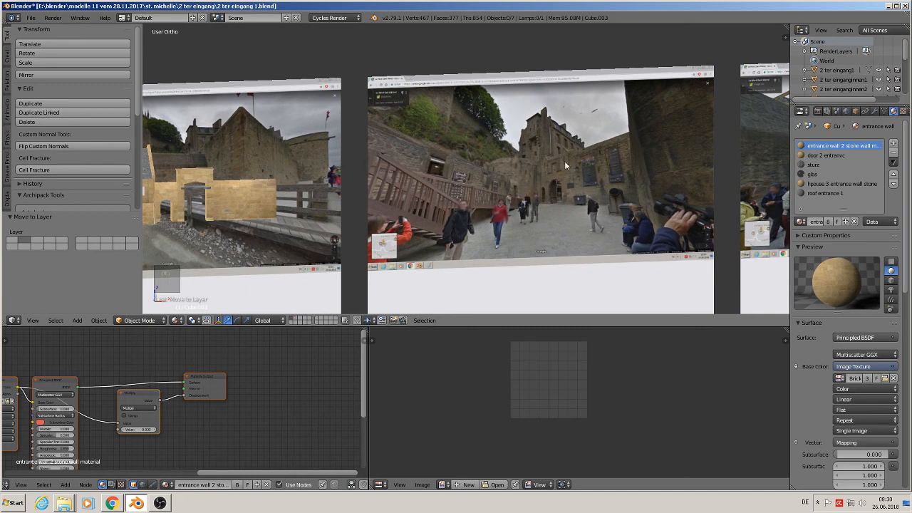
pyautogui.scroll(-4, 321, 250)
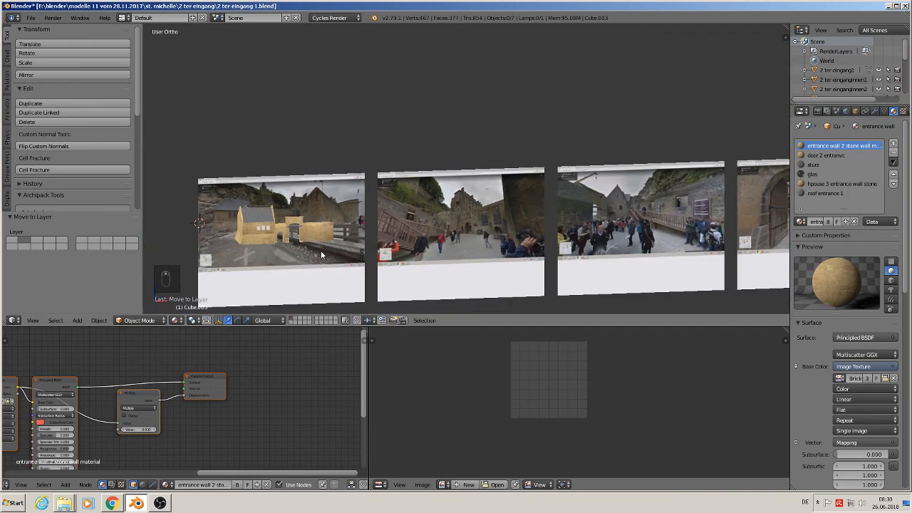
pyautogui.scroll(6, 321, 250)
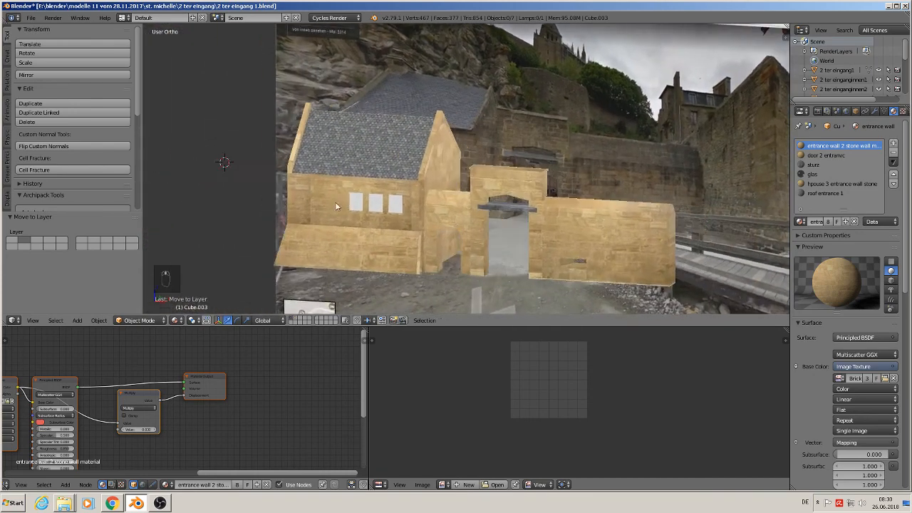
pyautogui.moveTo(336, 203); pyautogui.dragTo(329, 205, button='middle')
pyautogui.scroll(1, 328, 206)
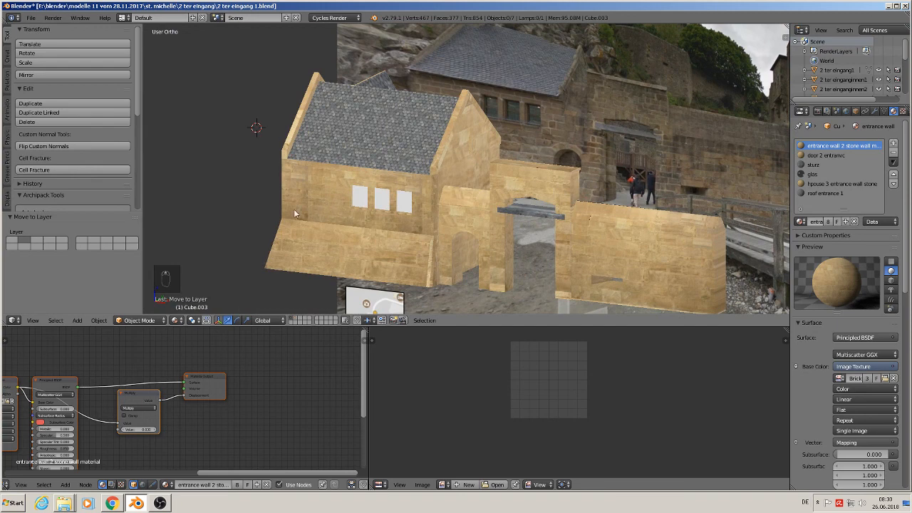
pyautogui.click(31, 18)
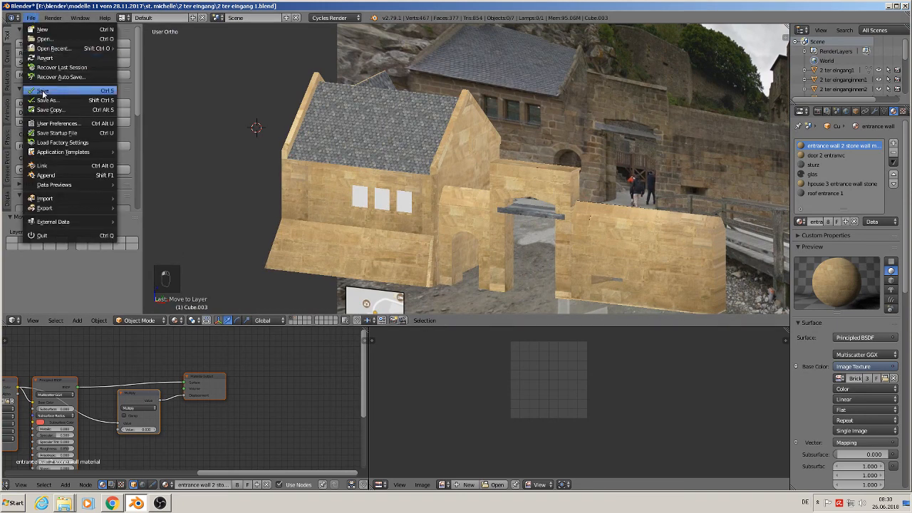
pyautogui.click(41, 92)
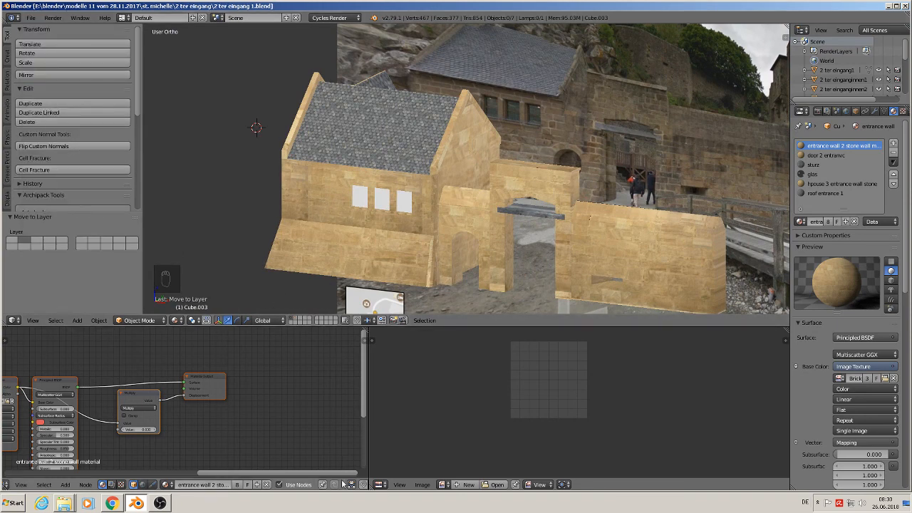